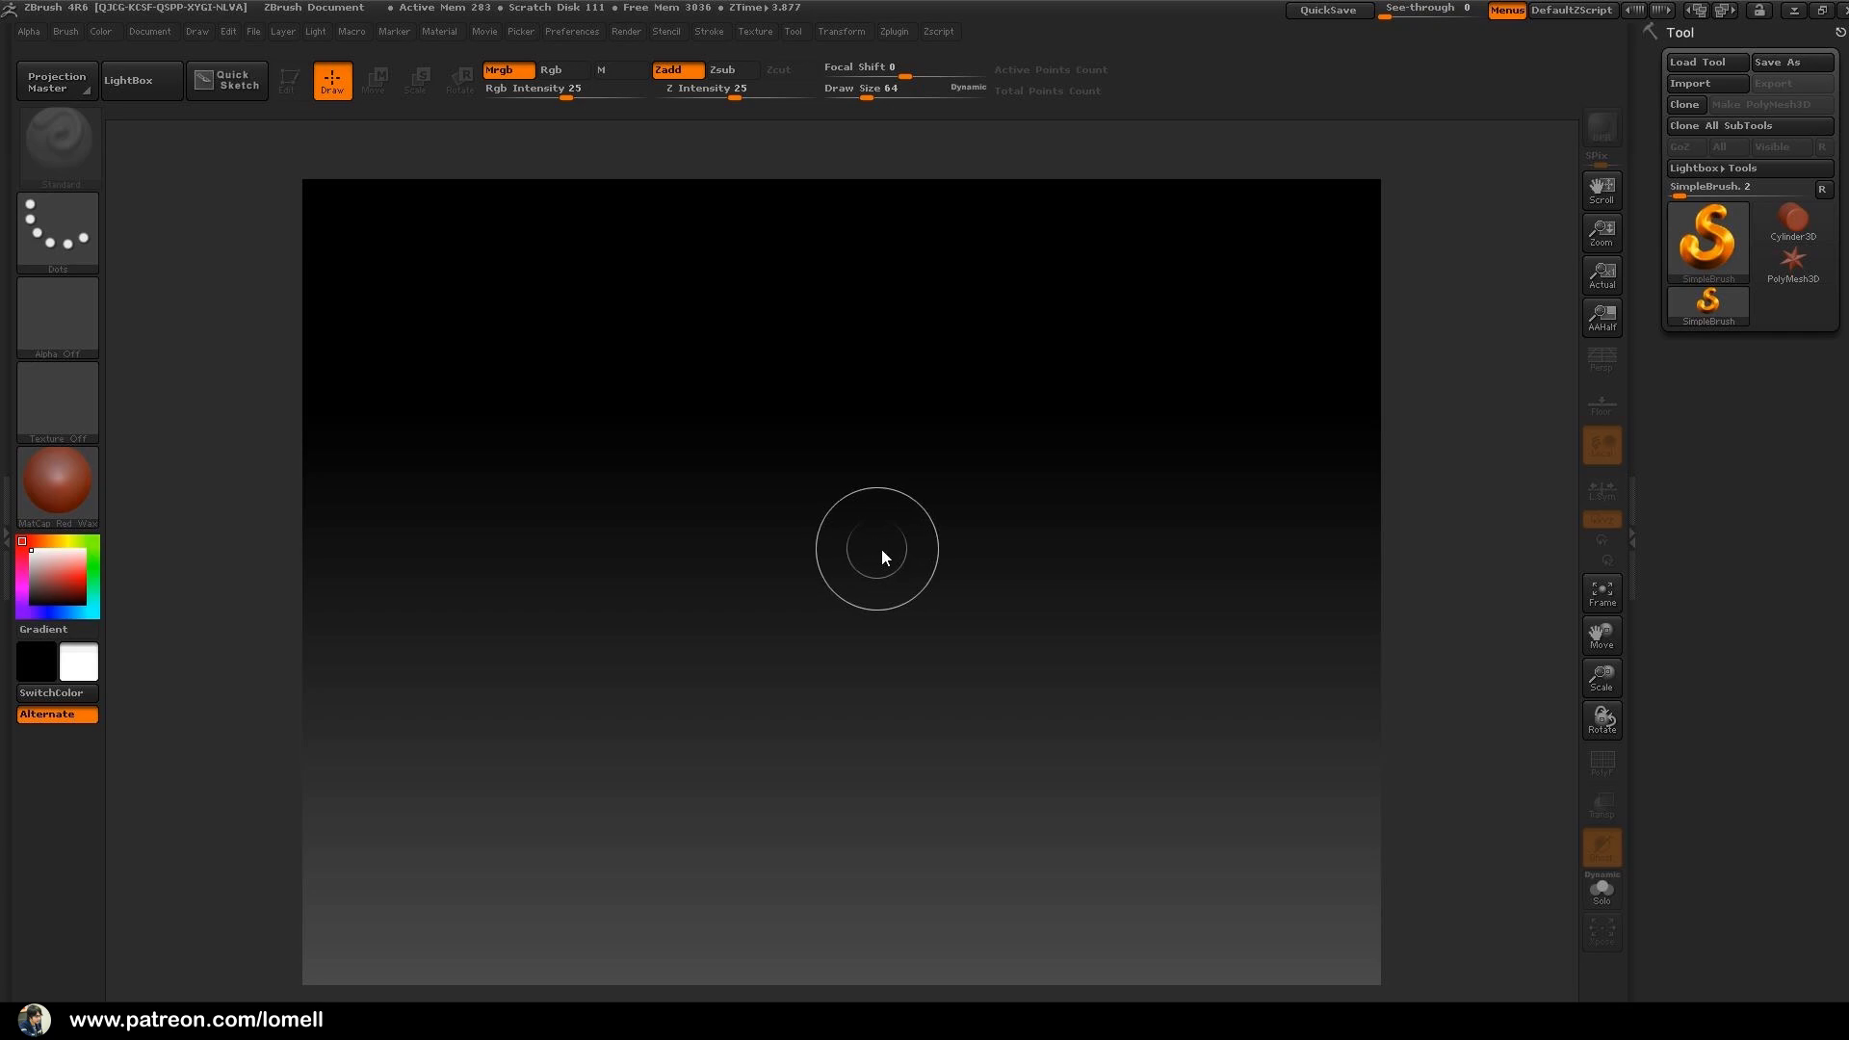
- Open the project MulanBaseMesh_Finish.ZPR from the Zbrush folder inside Exercise Files
key("ctrl+o")
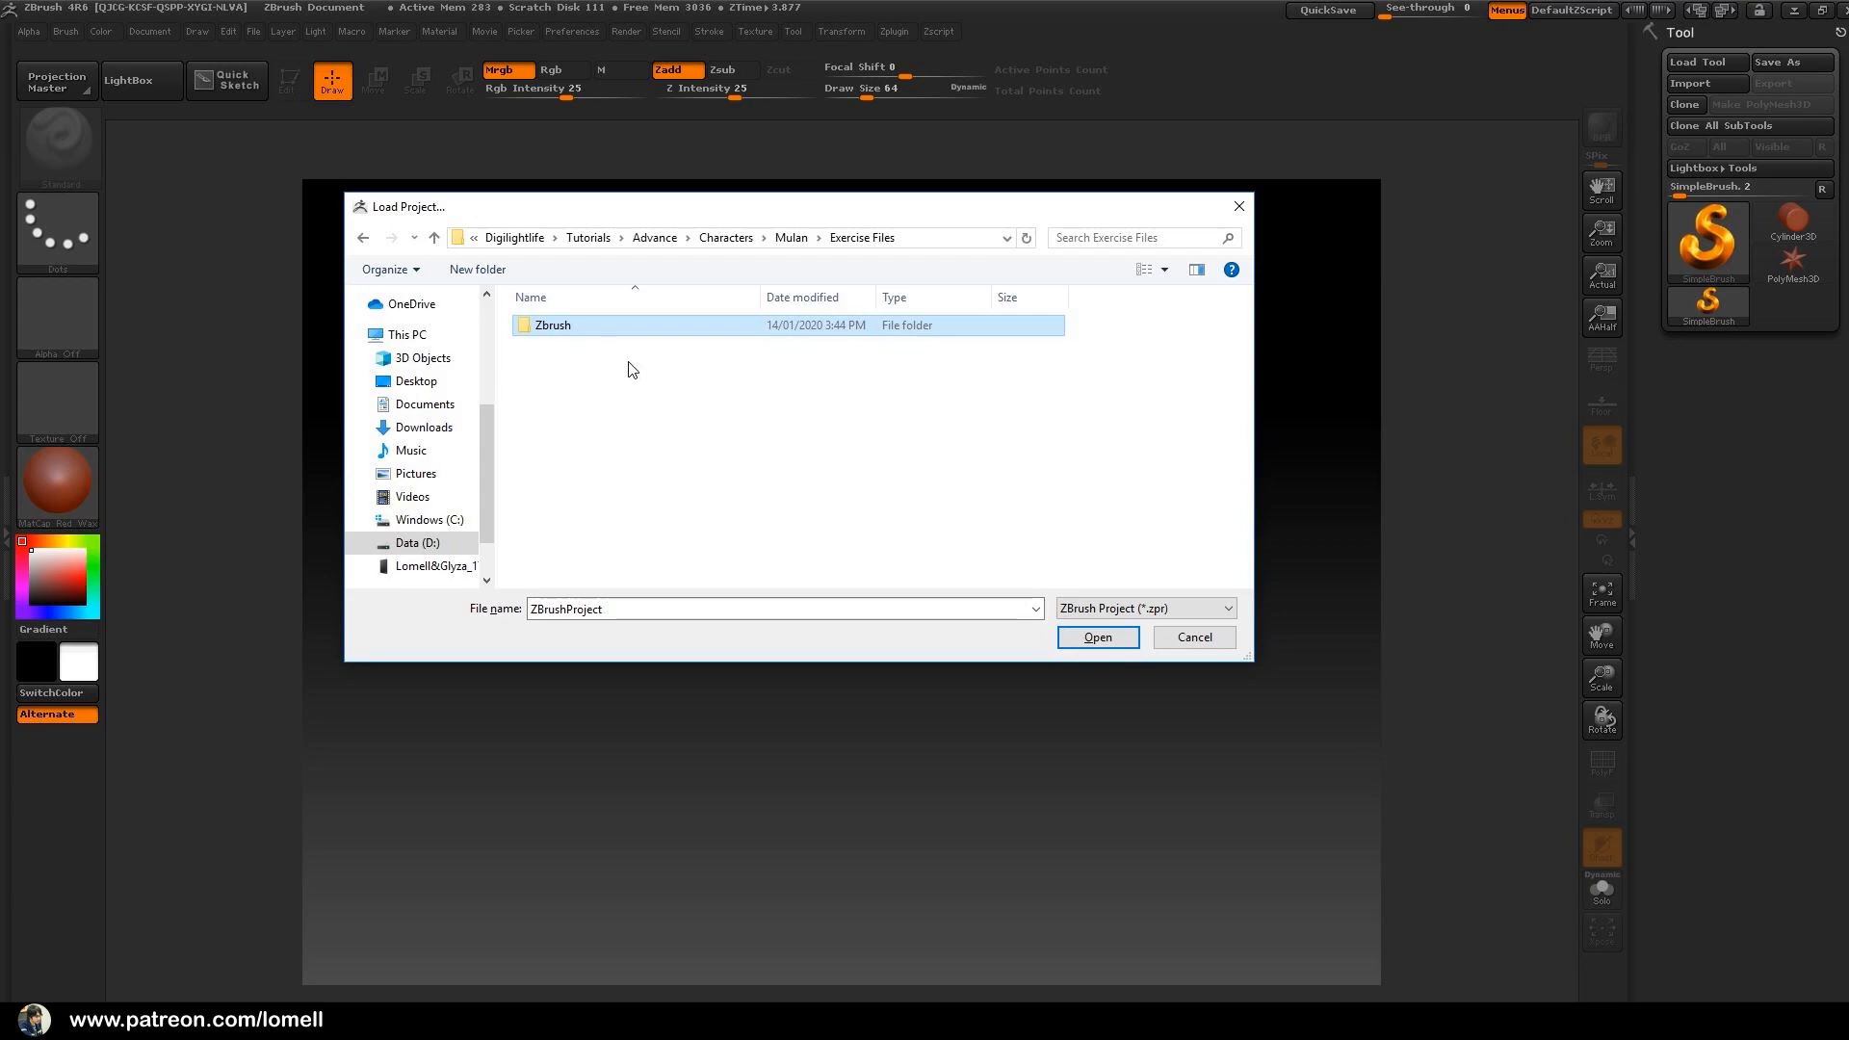
double_click(583, 332)
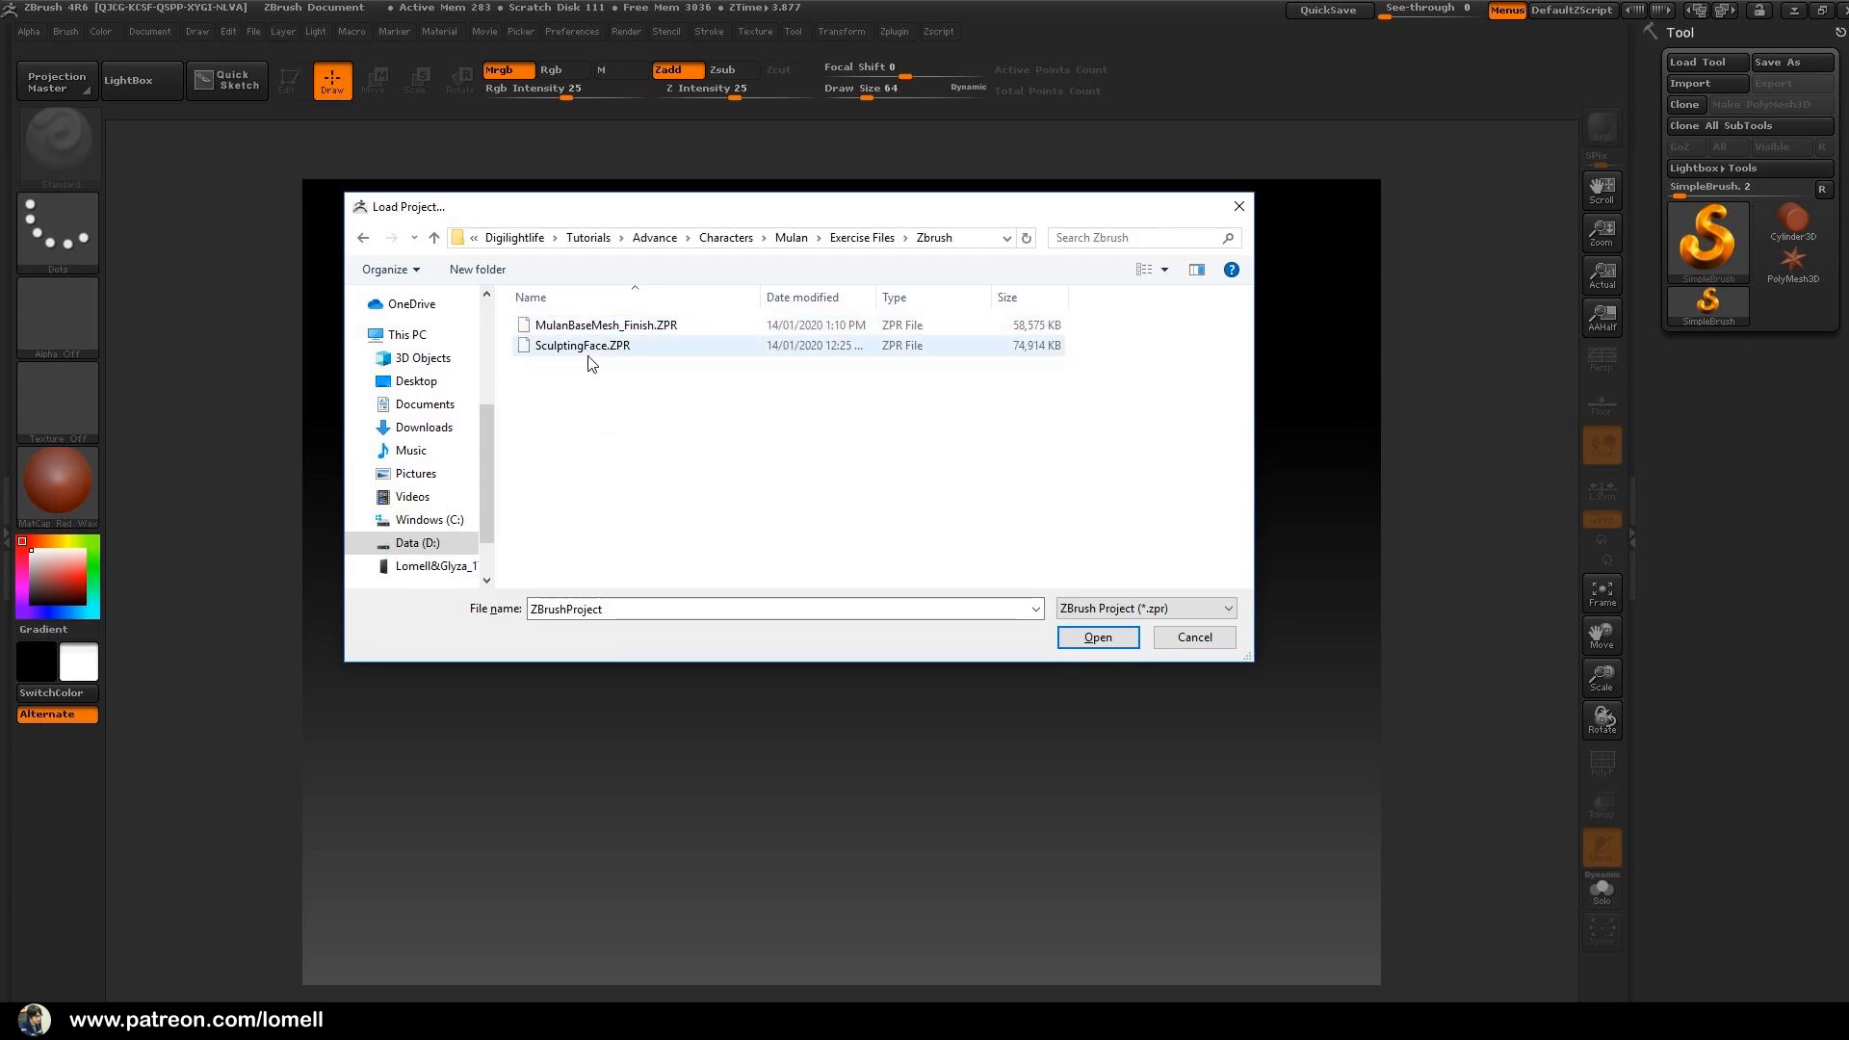
left_click(570, 328)
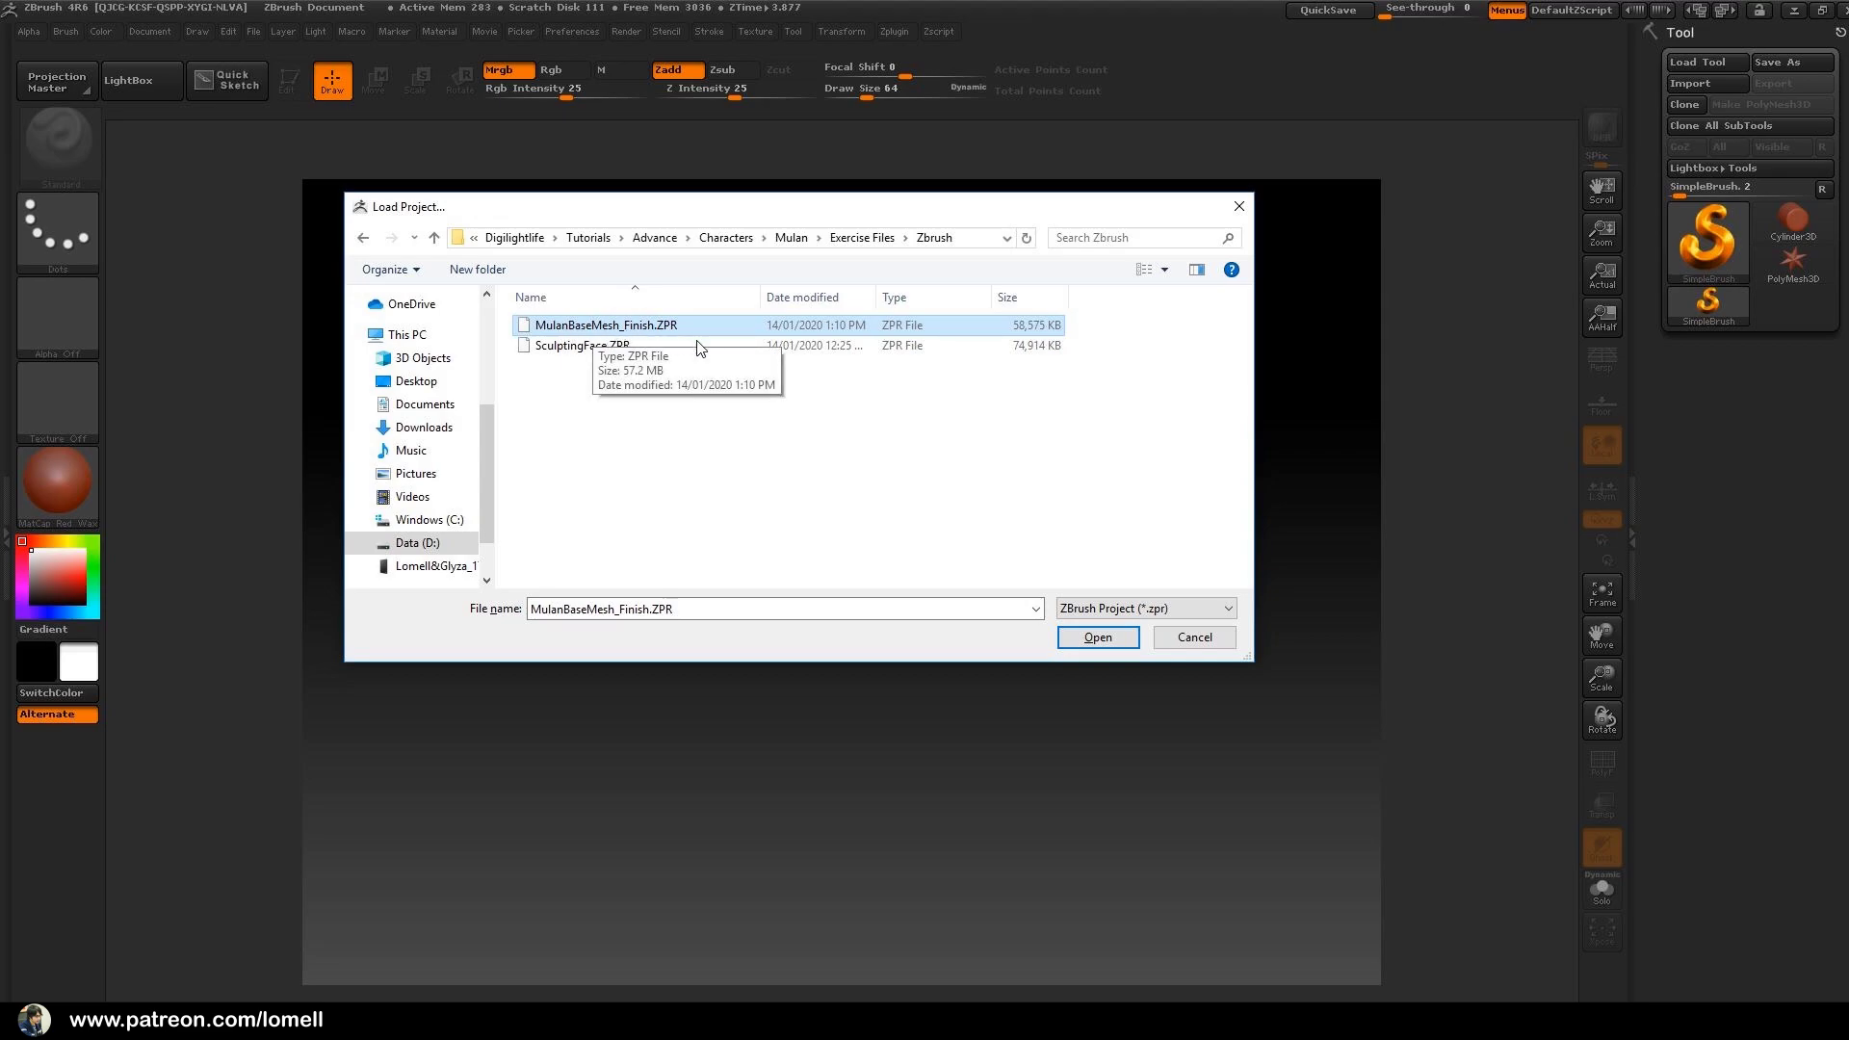
left_click(1067, 637)
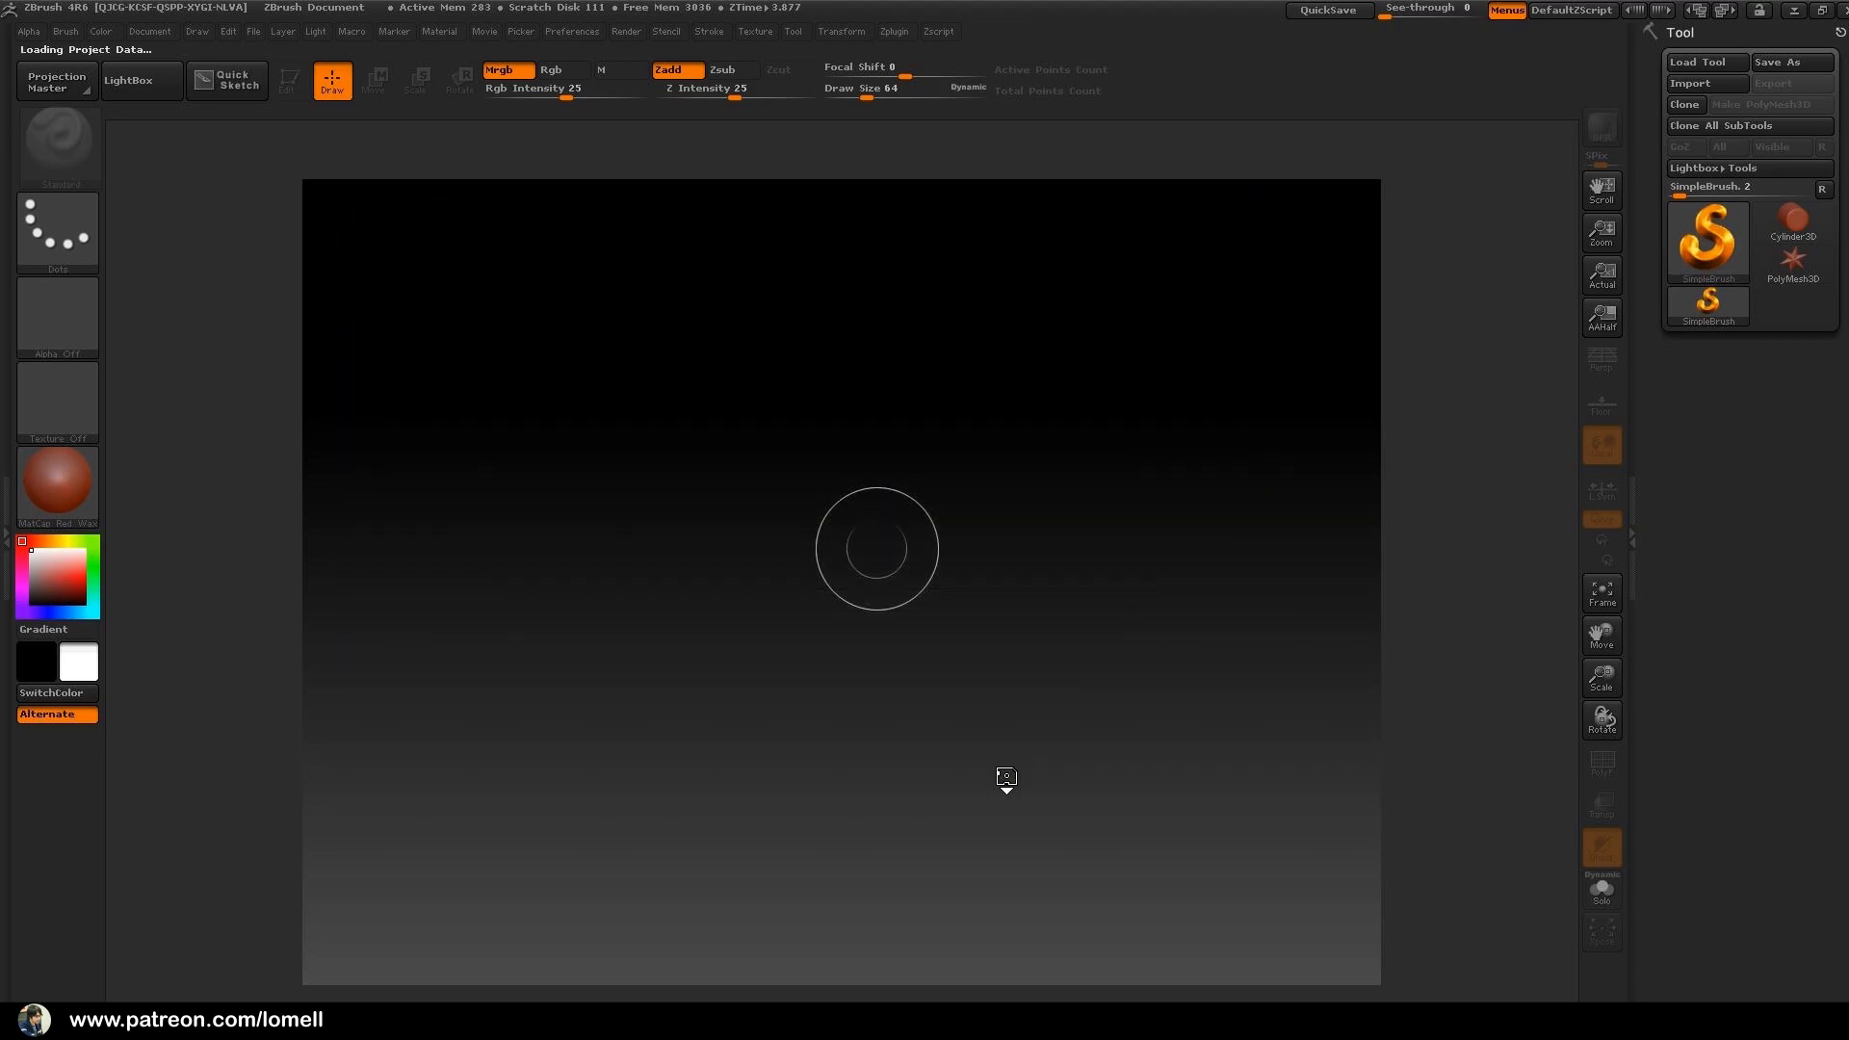
- Show the polygon wireframe on the Mulan base mesh and examine its density around the head and upper body
left_click_drag(975, 637, 1057, 867, "alt")
left_click_drag(1103, 496, 1224, 705)
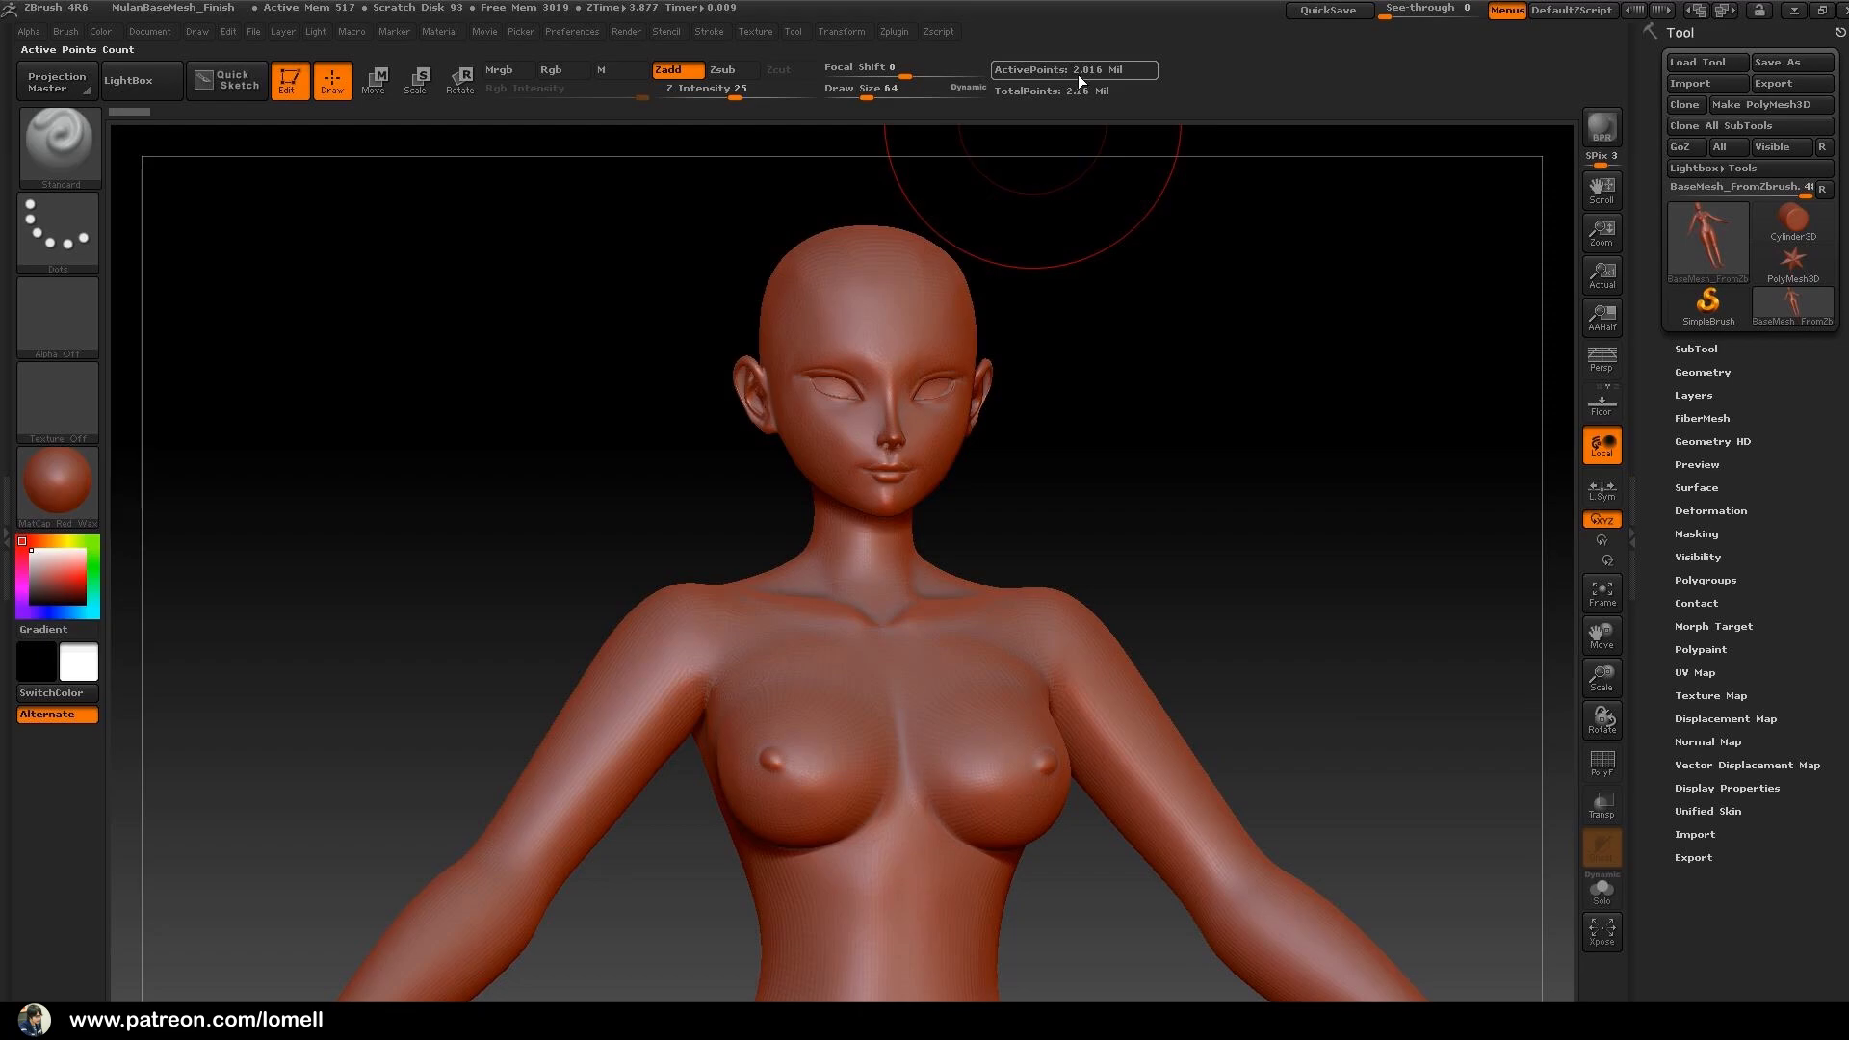
left_click_drag(1115, 356, 1118, 380)
right_click_drag(1118, 331, 1141, 409, "ctrl")
right_click_drag(1223, 464, 1250, 902, "alt")
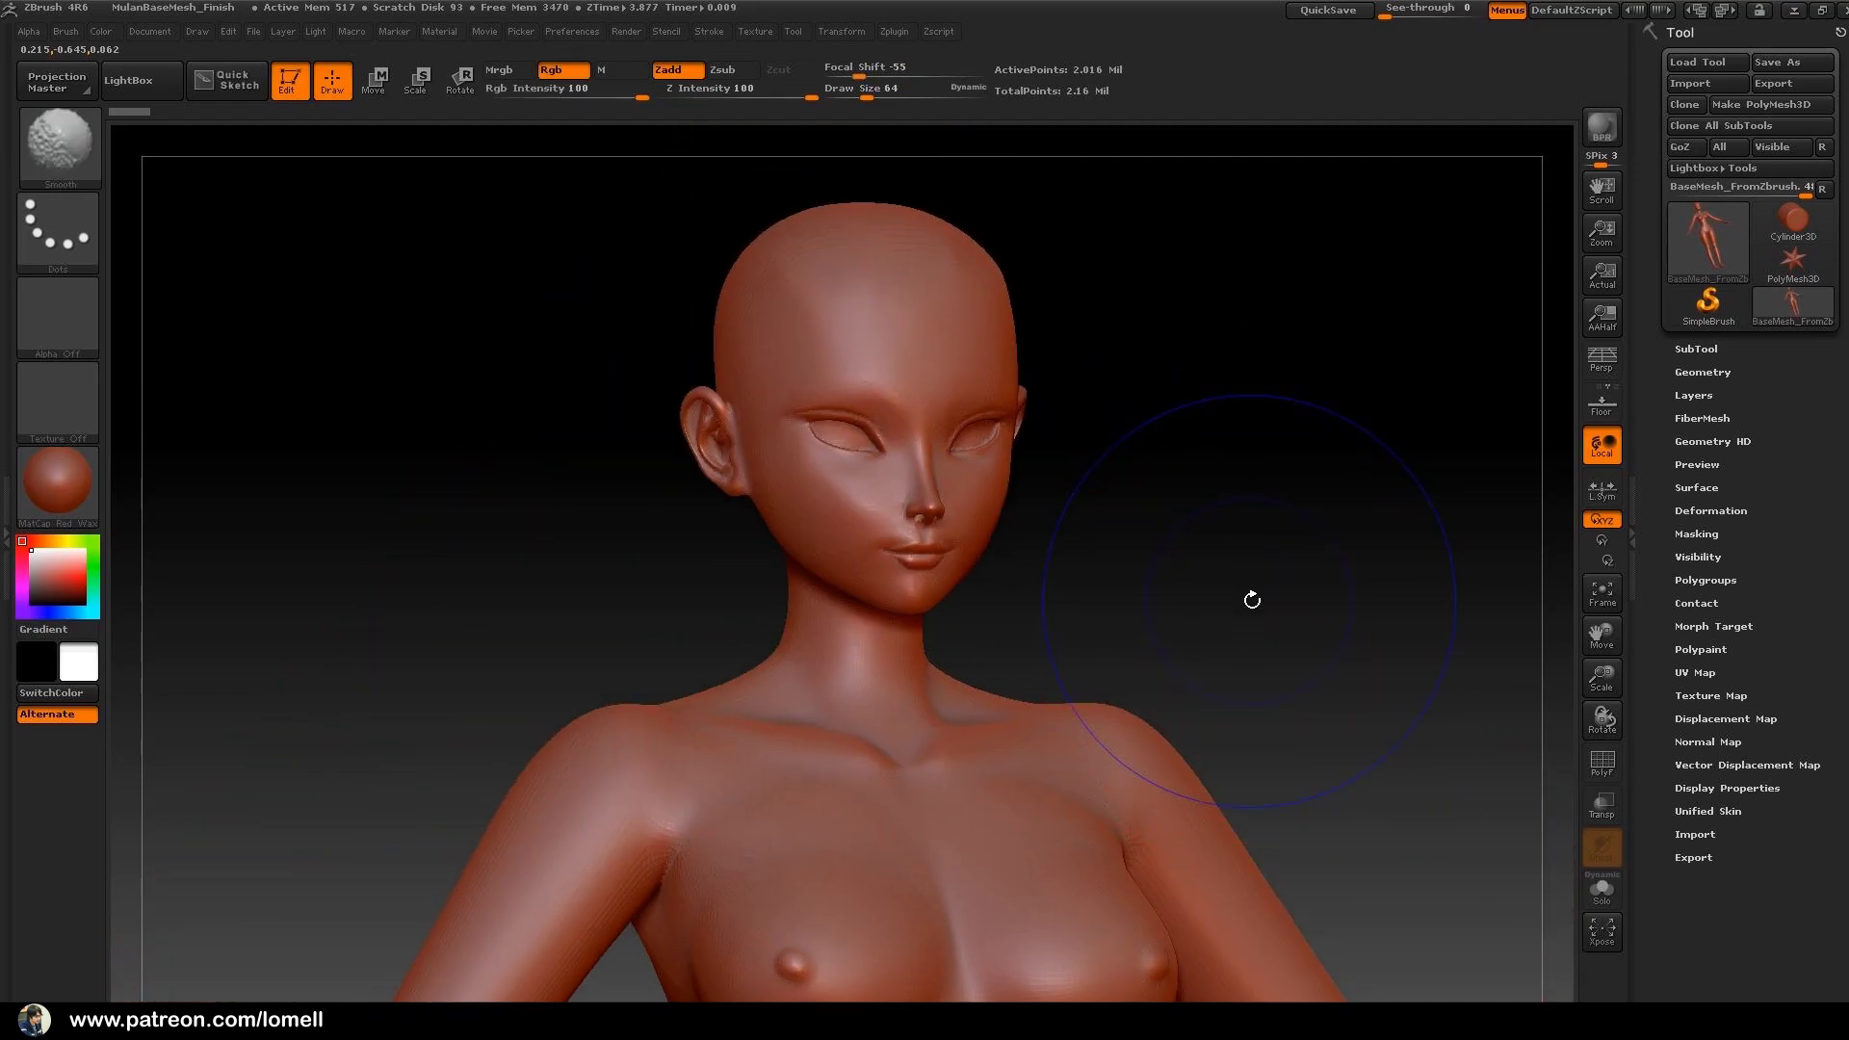
key("shift+f")
mouse_move(1144, 511)
right_mouse_down("ctrl")
mouse_move(1275, 704)
mouse_move(1002, 513)
mouse_move(966, 610)
mouse_move(847, 590)
mouse_move(795, 489)
mouse_move(855, 610)
mouse_move(881, 536)
mouse_move(819, 496)
right_mouse_up("ctrl")
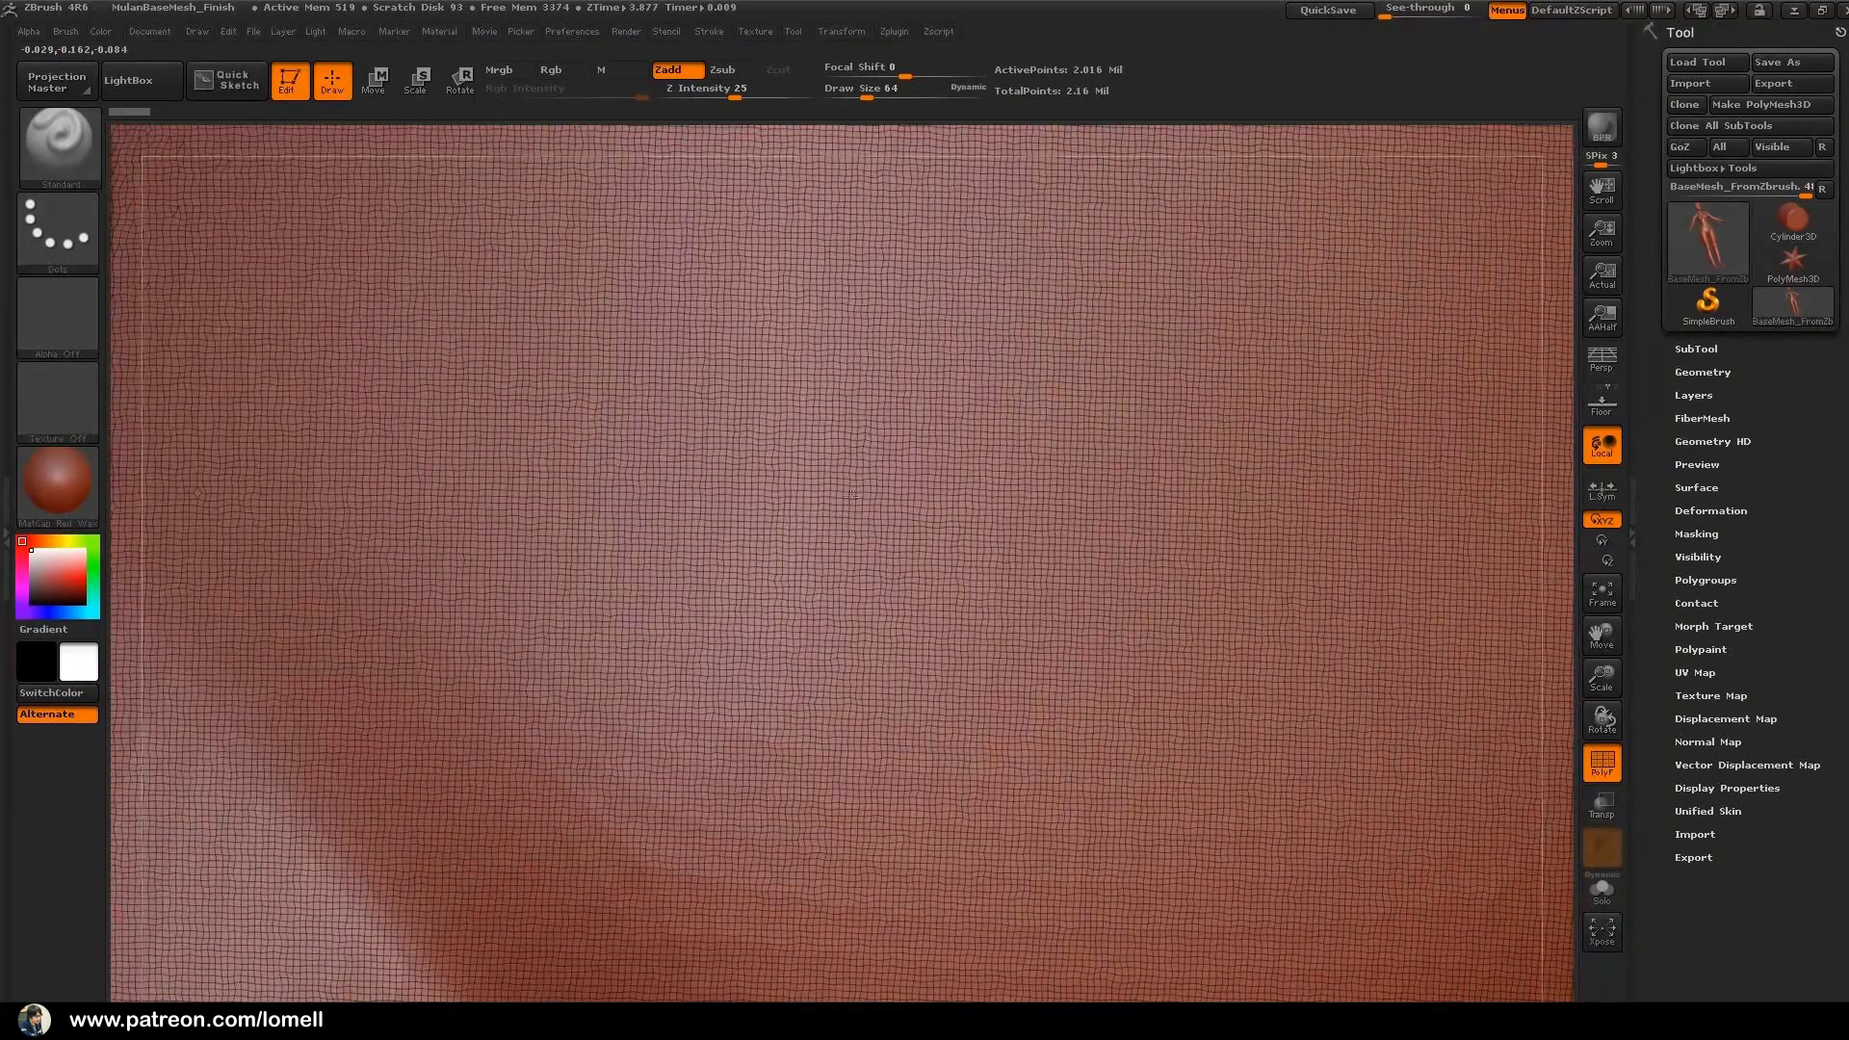
mouse_move(880, 565)
right_mouse_down("ctrl")
mouse_move(782, 380)
mouse_move(708, 701)
mouse_move(847, 578)
mouse_move(899, 499)
mouse_move(929, 539)
mouse_move(882, 419)
mouse_move(843, 752)
mouse_move(859, 841)
right_mouse_up("ctrl")
mouse_move(883, 414)
right_mouse_down("alt")
mouse_move(921, 849)
mouse_move(917, 445)
mouse_move(912, 604)
mouse_move(915, 563)
mouse_move(846, 506)
mouse_move(852, 888)
right_mouse_up("alt")
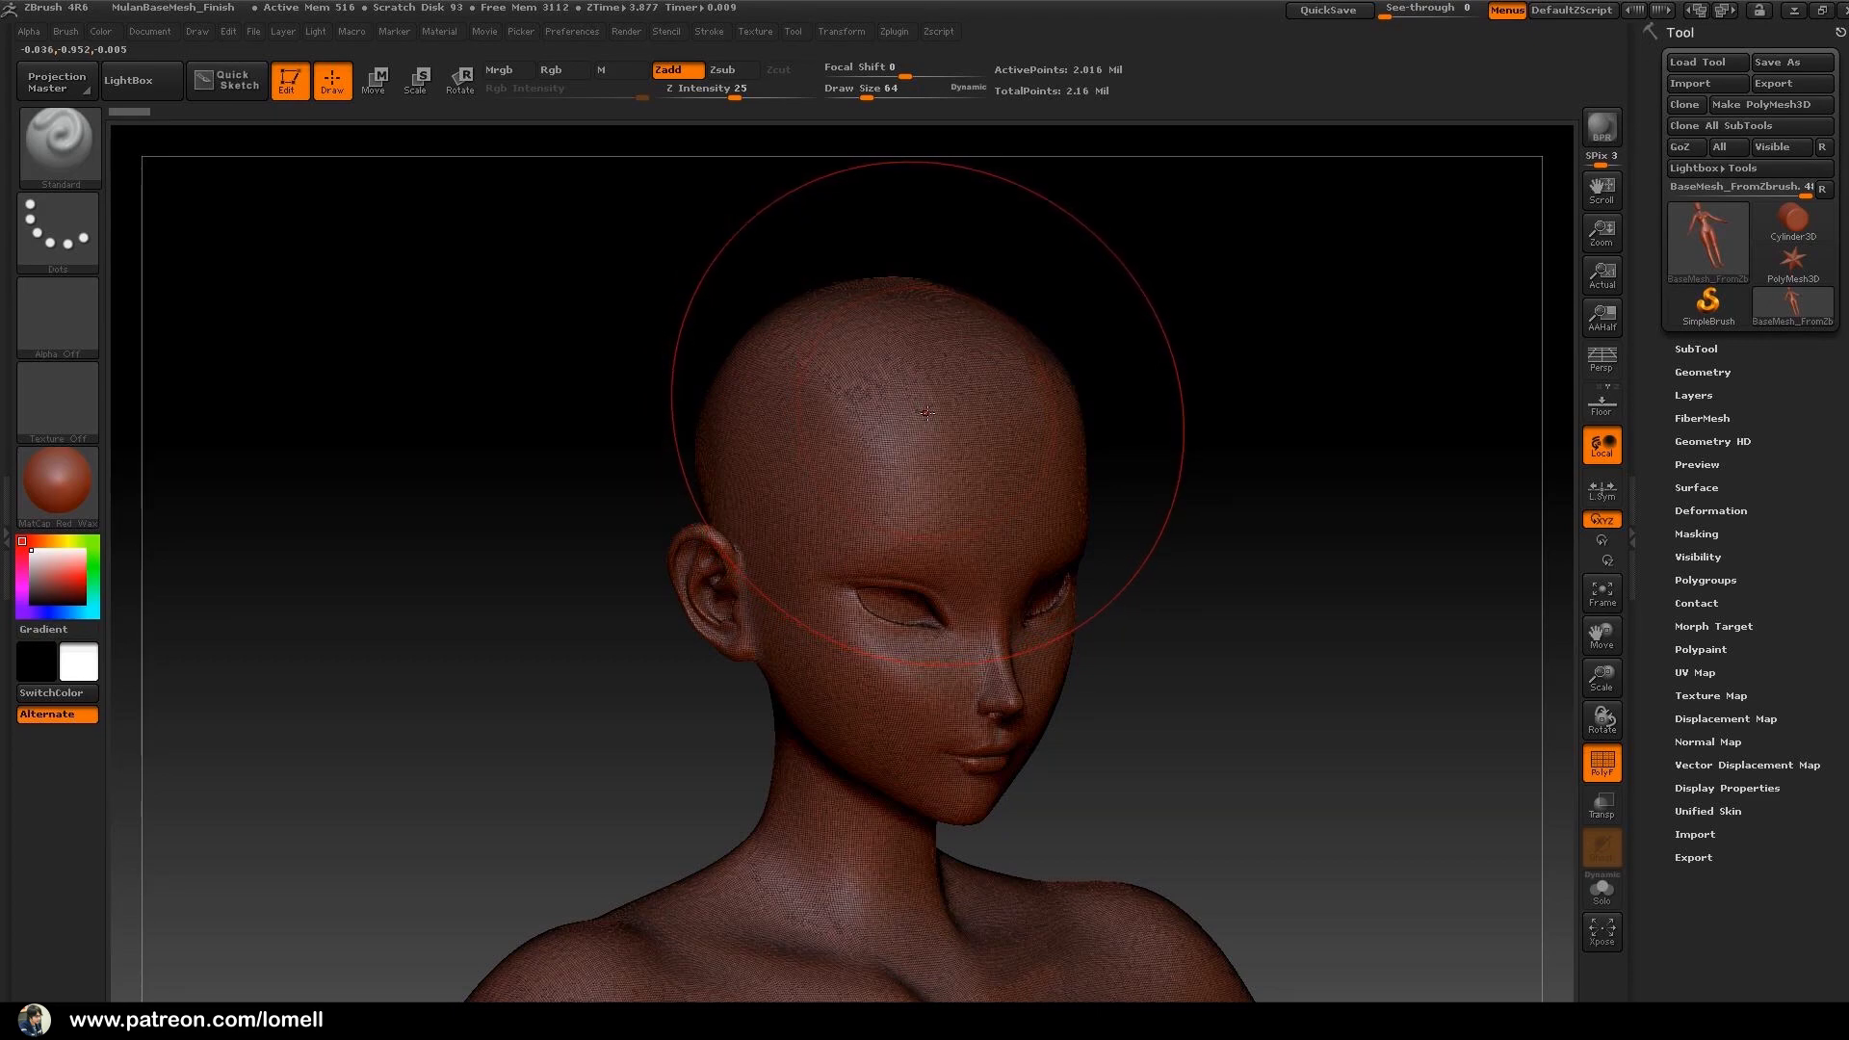
mouse_move(838, 441)
right_mouse_down()
mouse_move(962, 485)
mouse_move(947, 410)
right_mouse_up()
- Dock the Zplugin palette beside the canvas and pre-process the current tool with Decimation Master
left_click(906, 30)
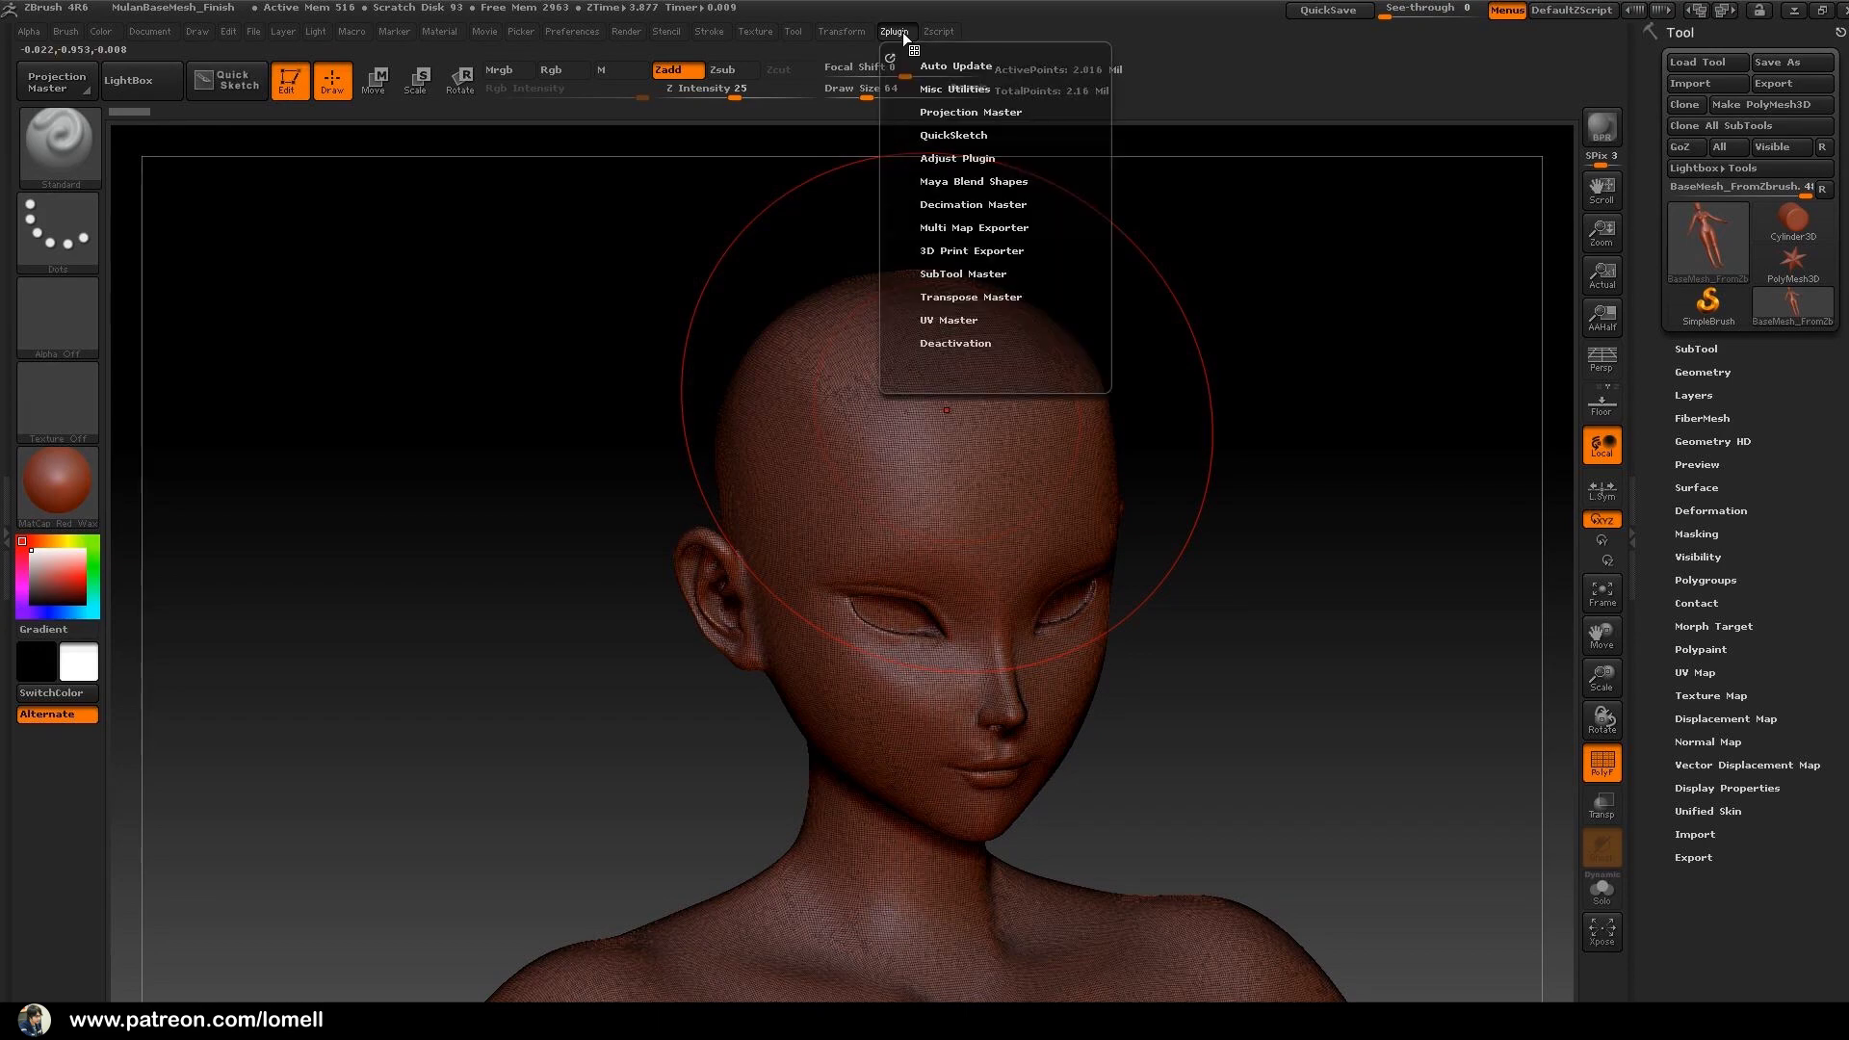
left_click_drag(888, 56, 1643, 116)
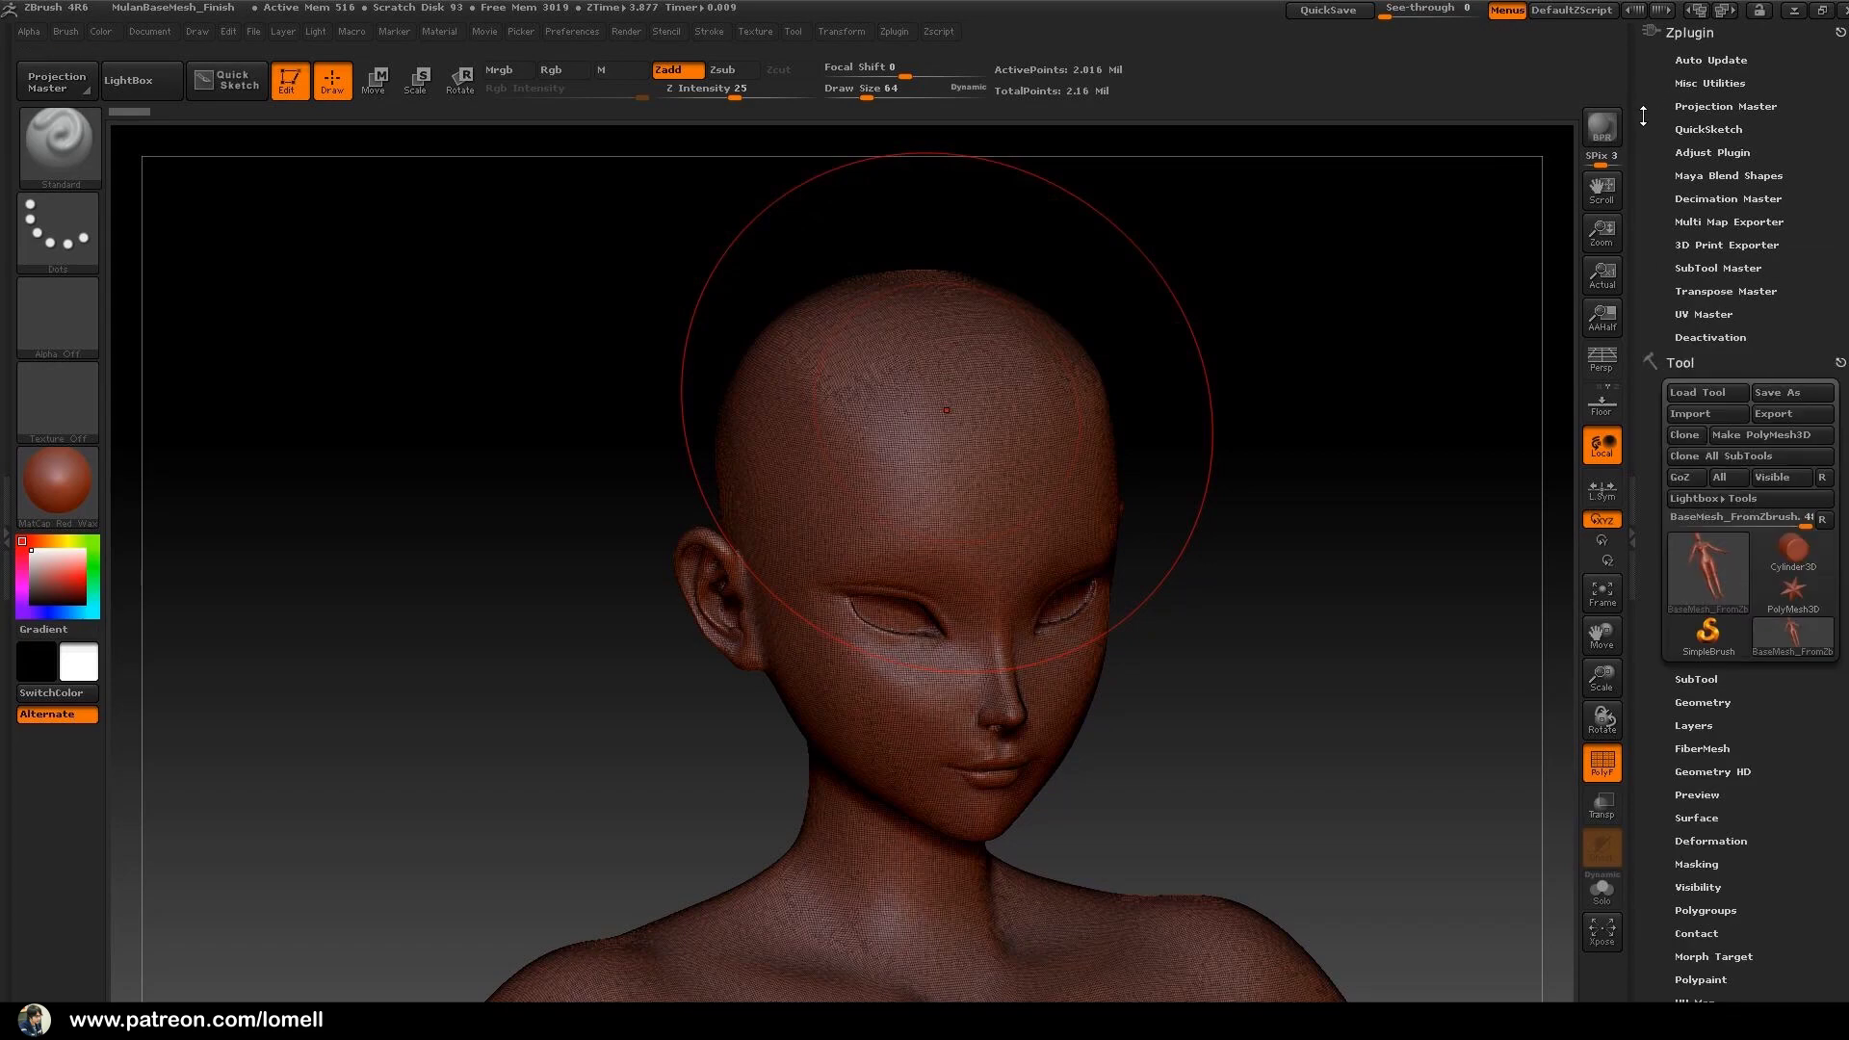
left_click(1706, 197)
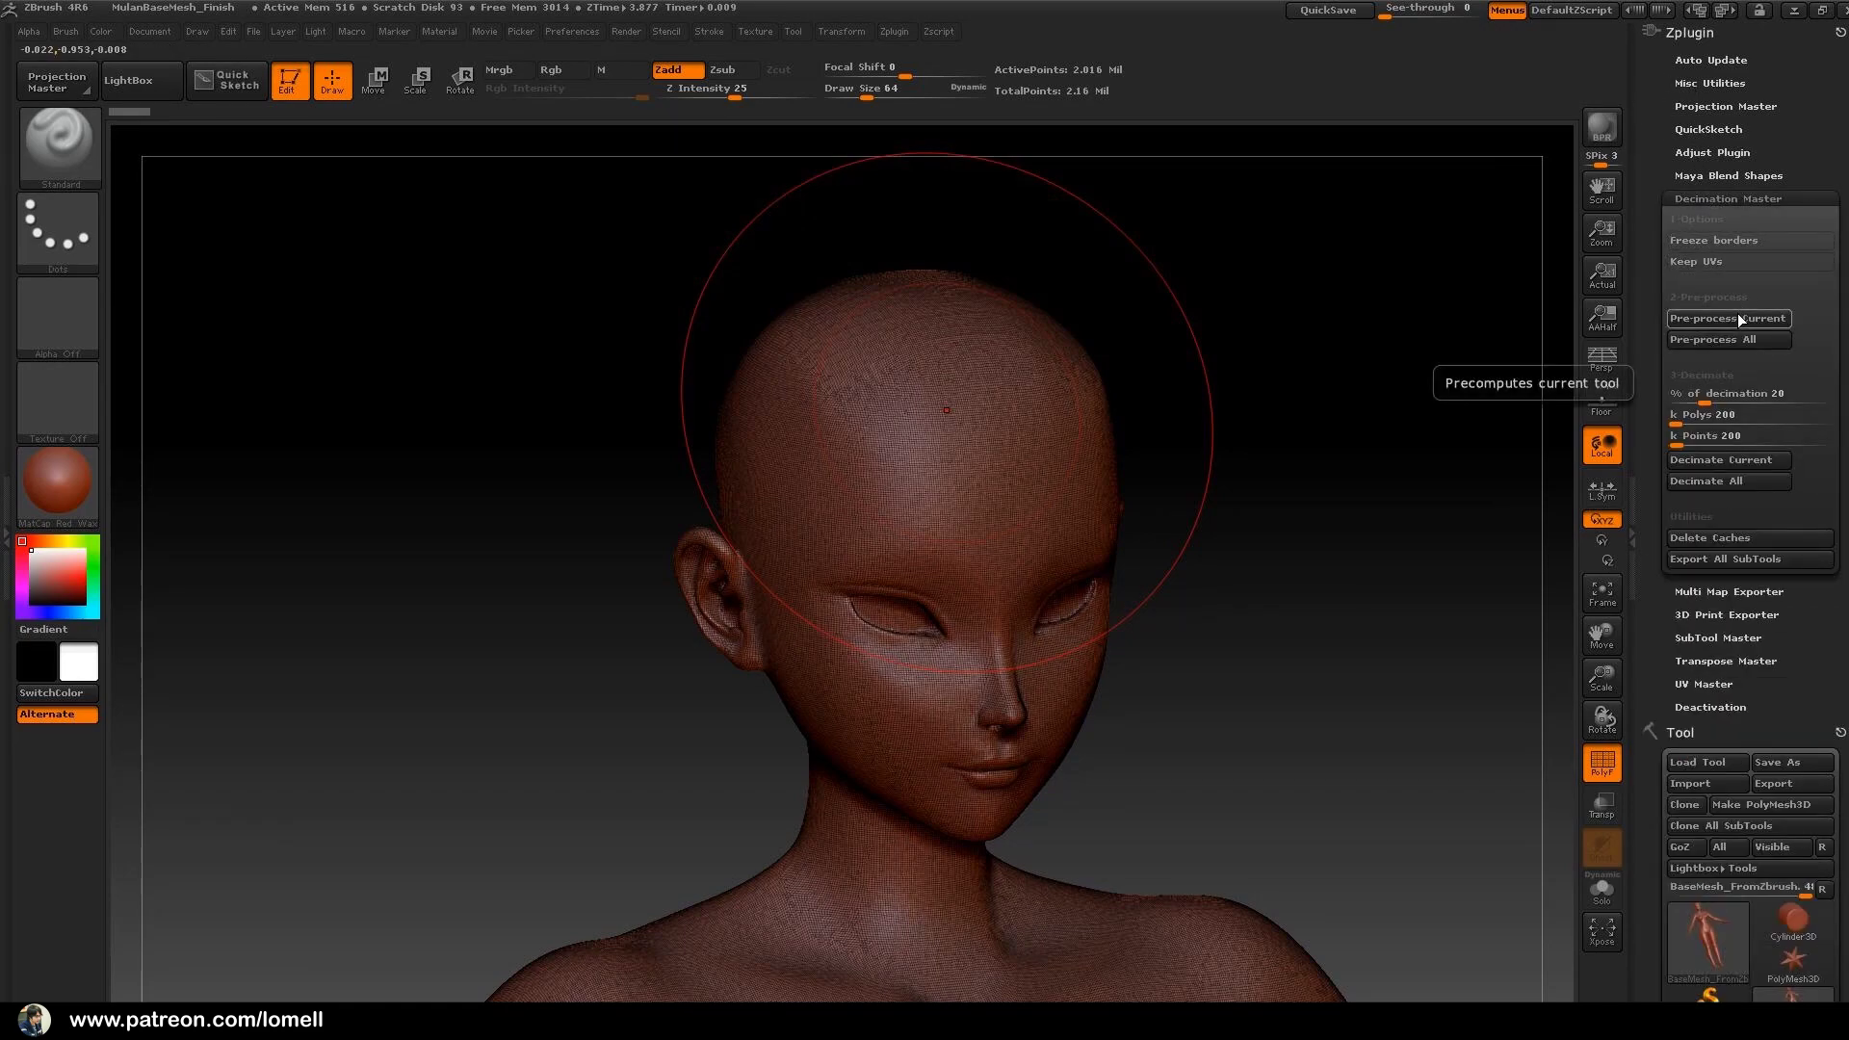
left_click(1735, 321)
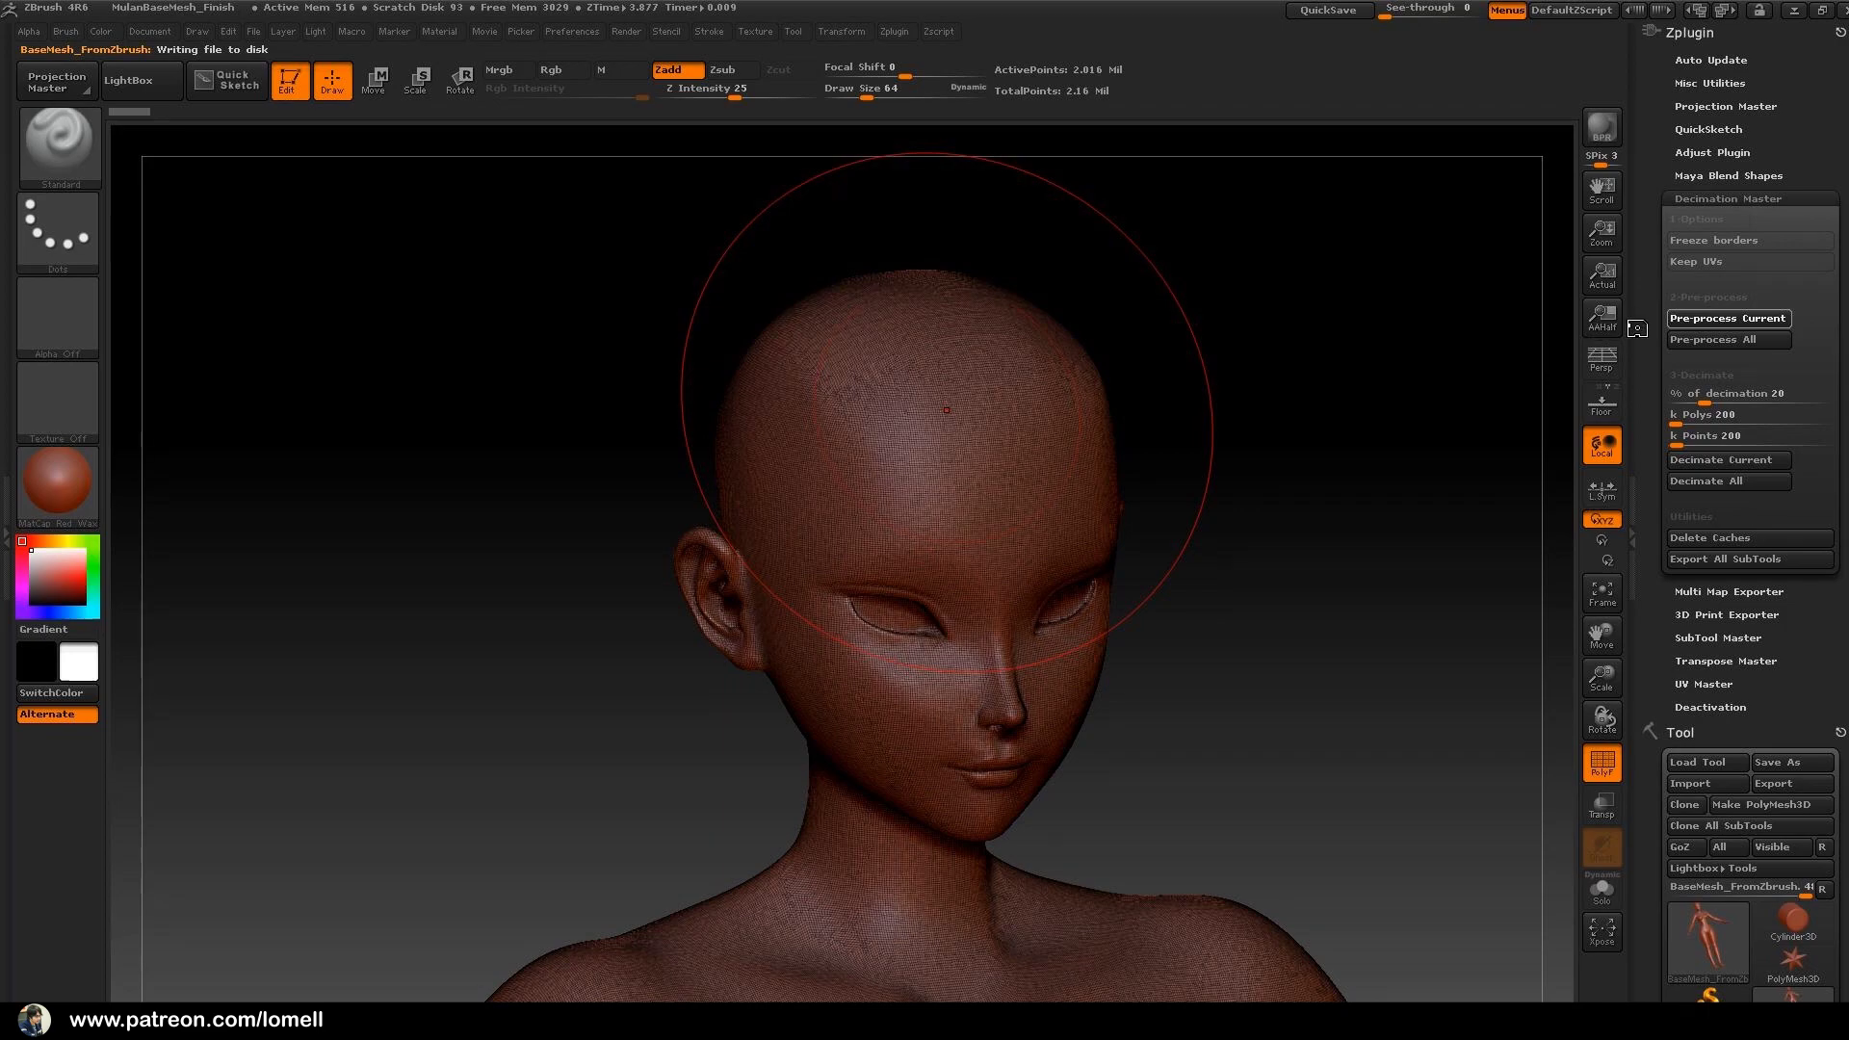
- Try decimating the current tool at 20 %, check its wireframe and active points count, and undo the decimation
left_click_drag(1187, 431, 1292, 424, "alt")
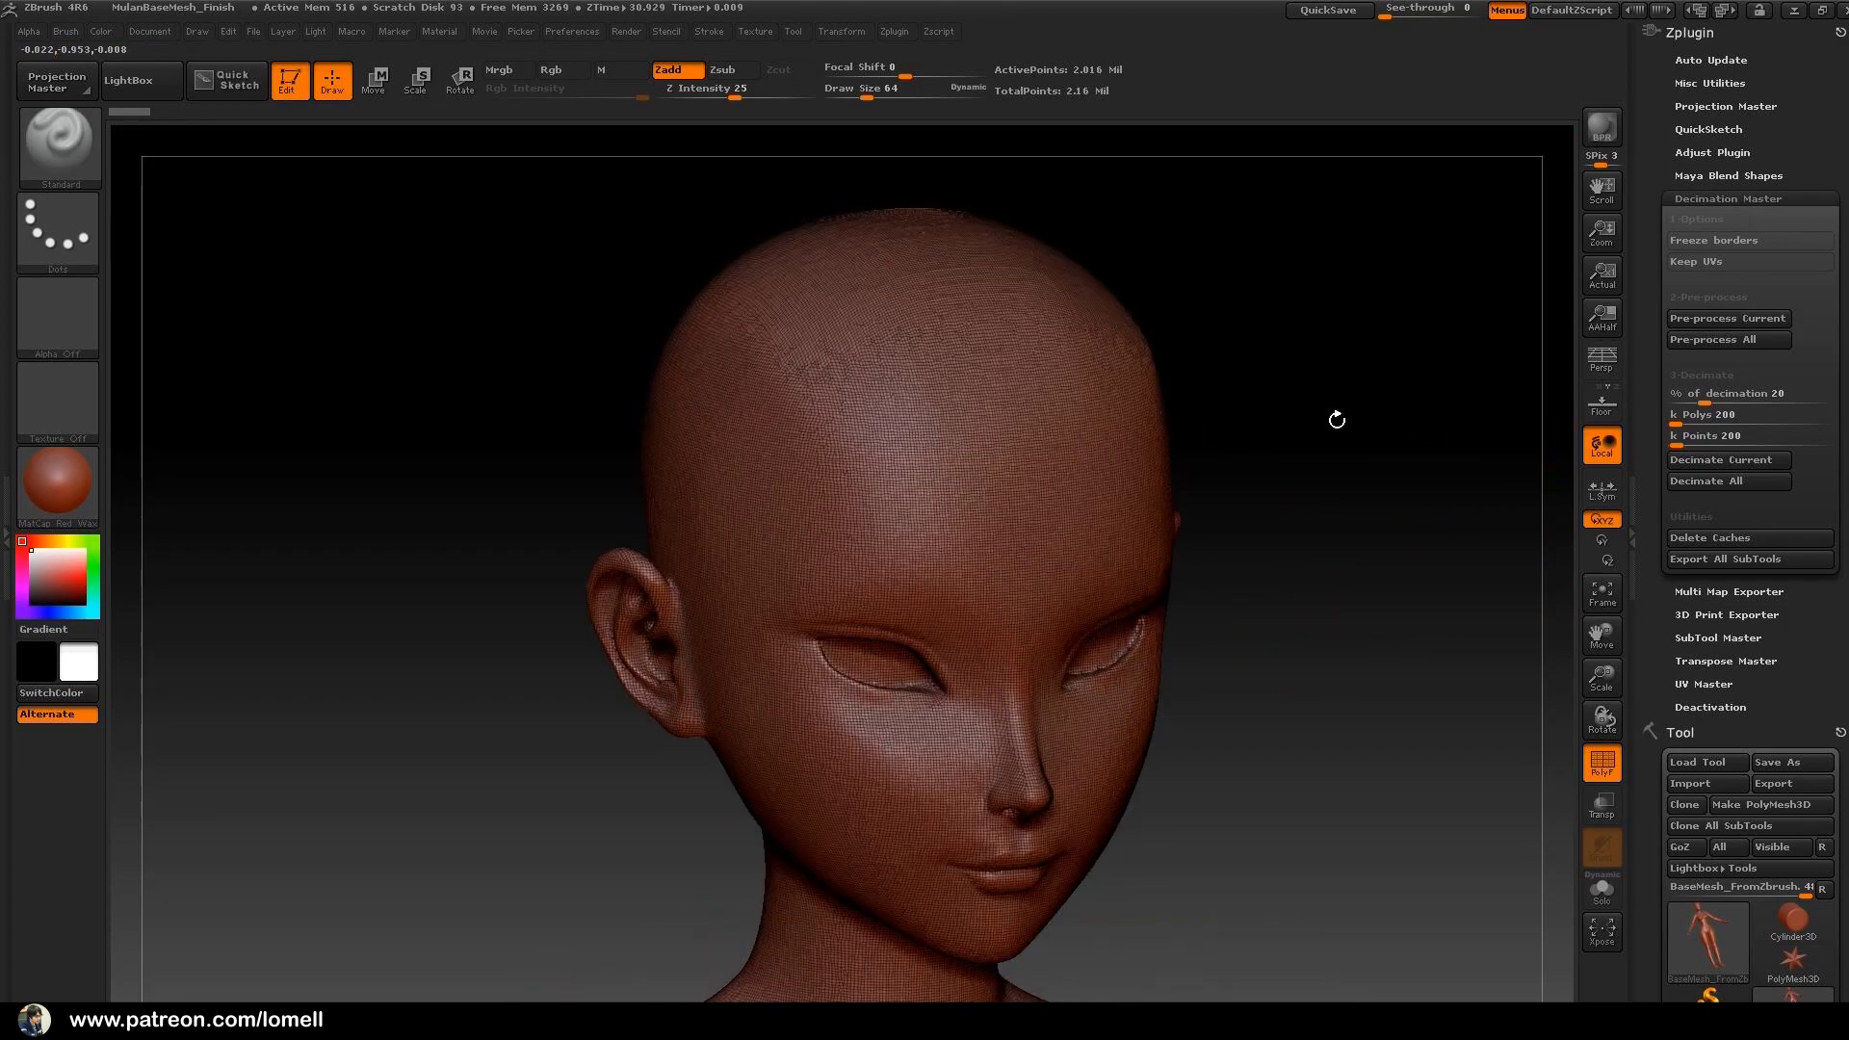
left_click_drag(1051, 494, 1067, 505, "alt")
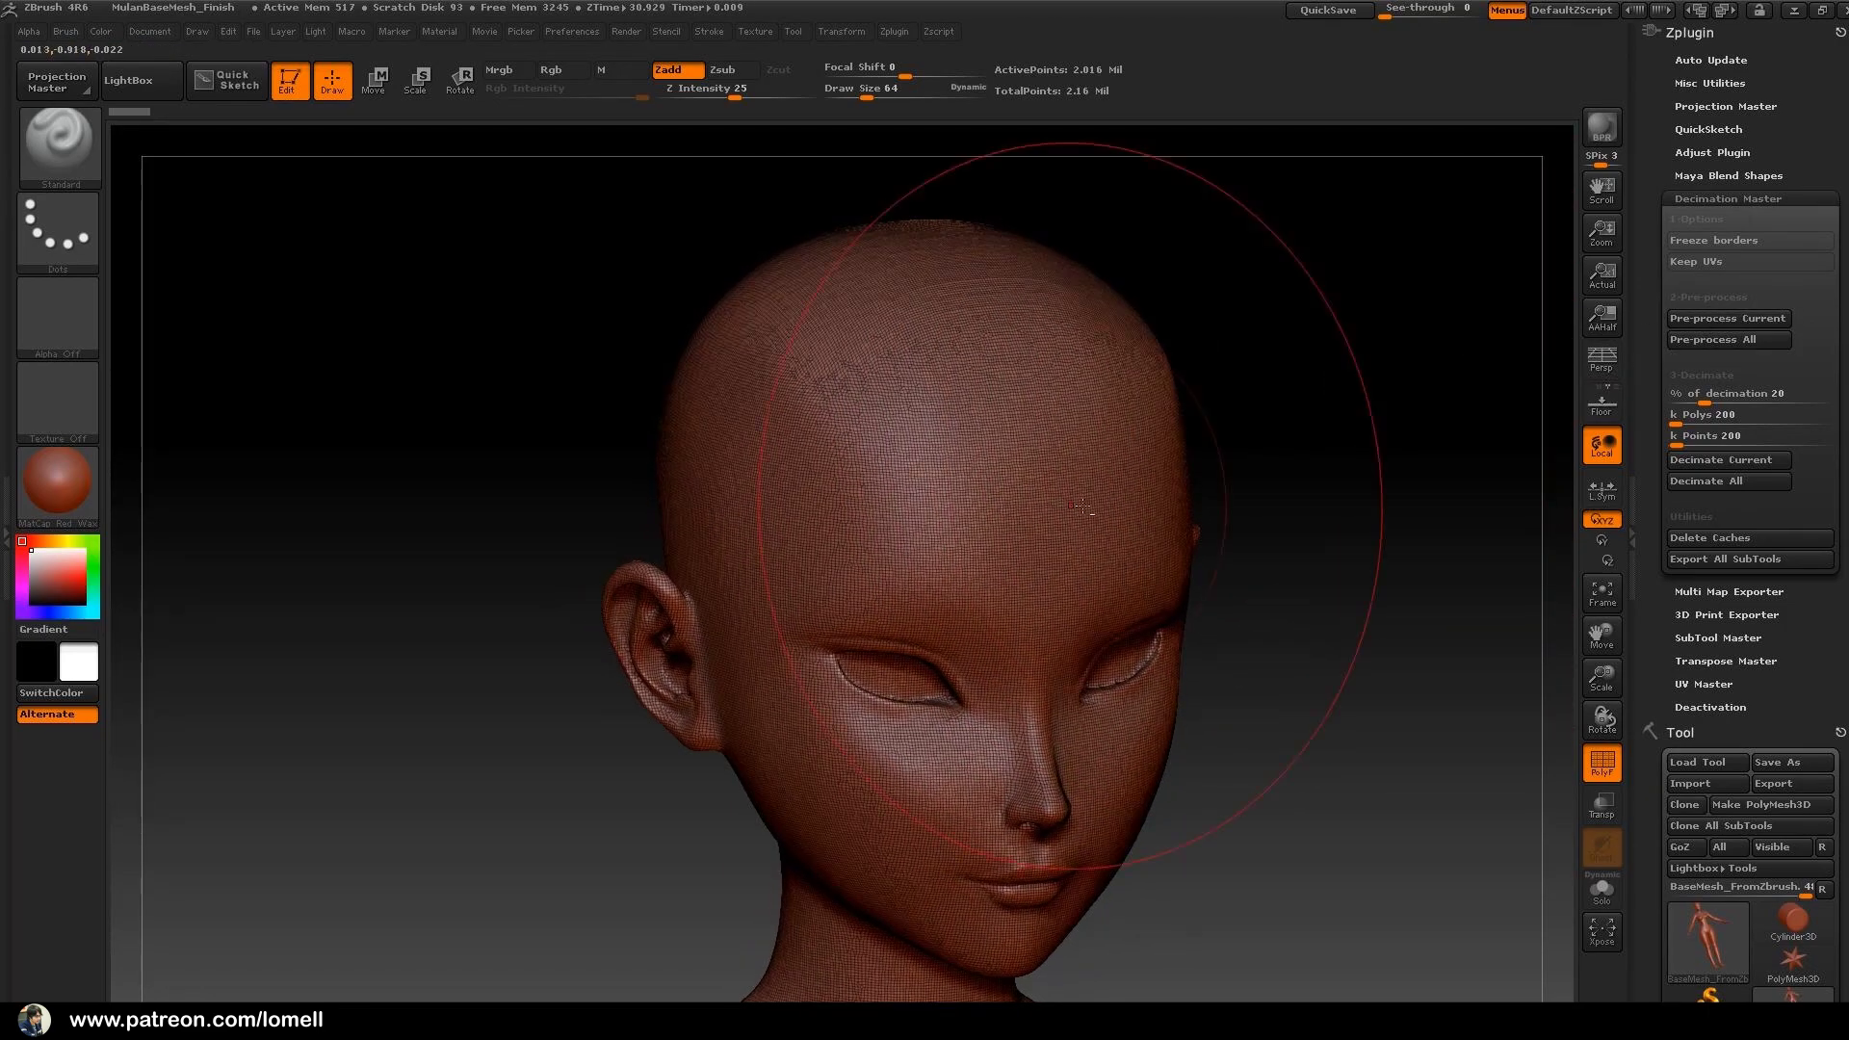
left_click(1697, 460)
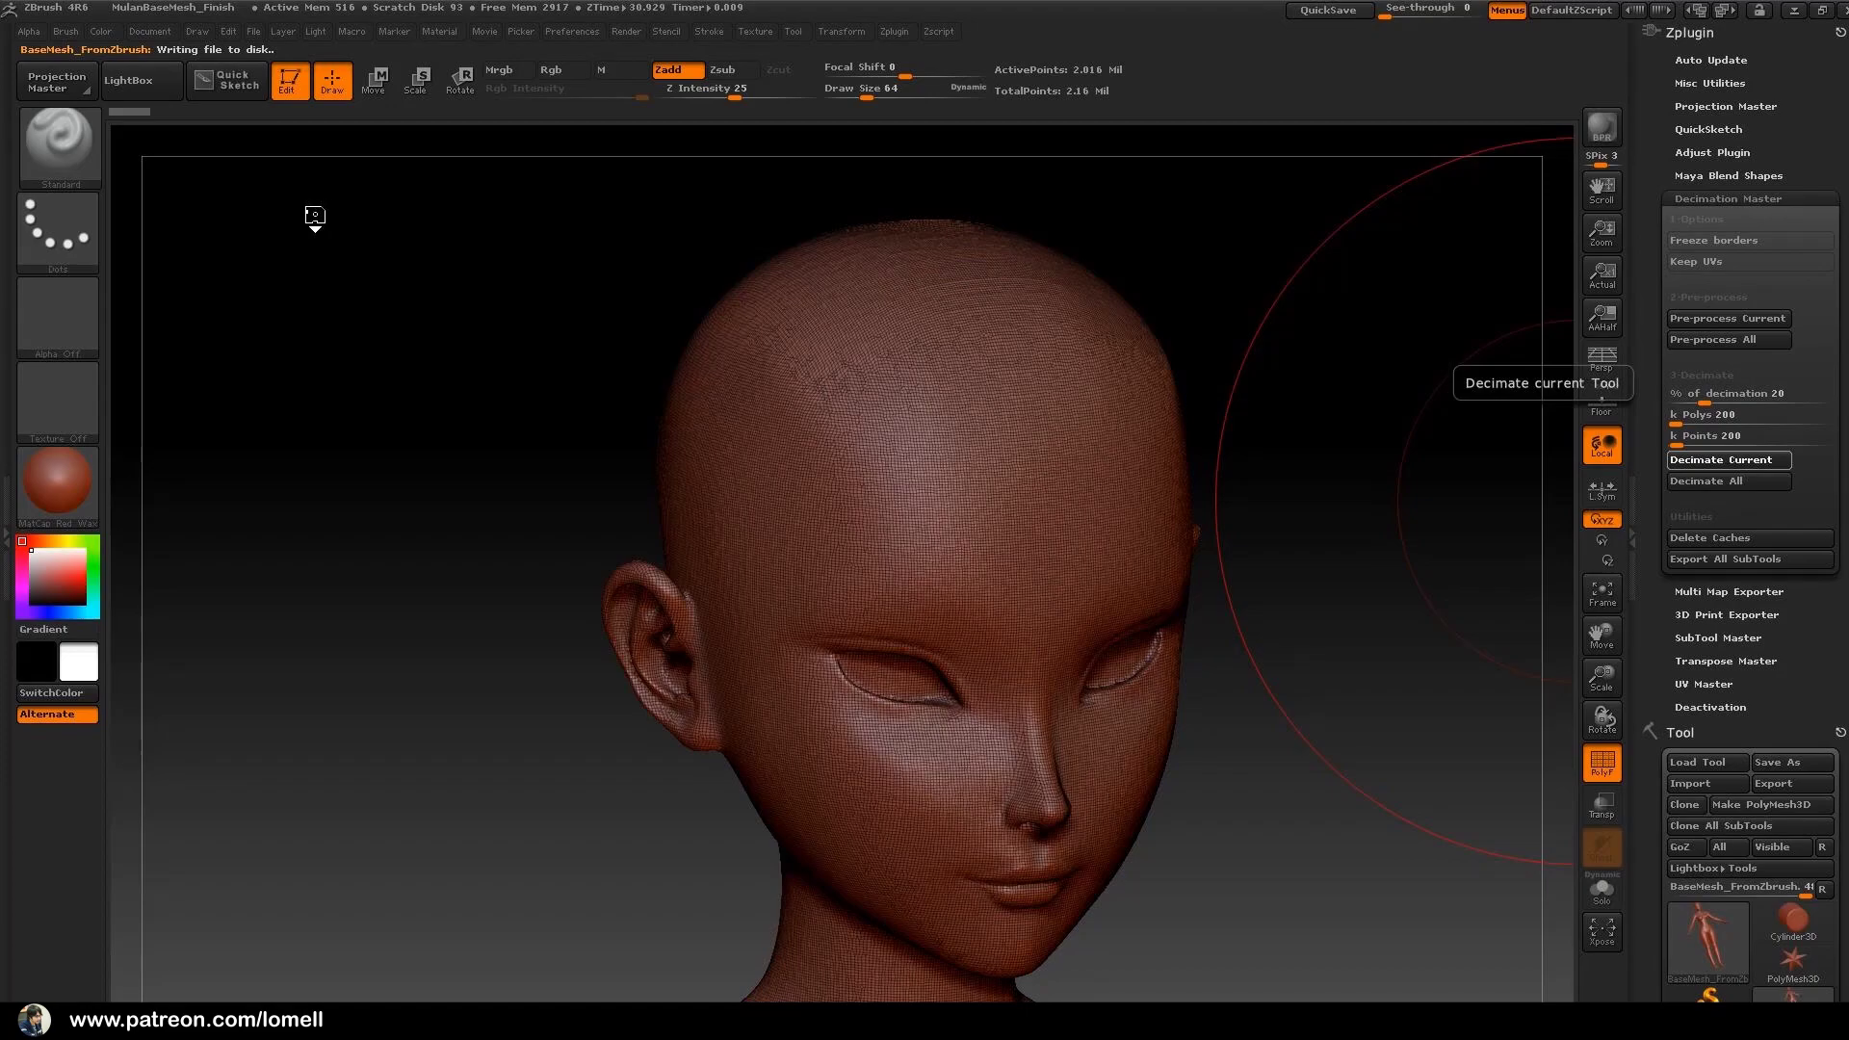
right_click_drag(940, 464, 964, 455)
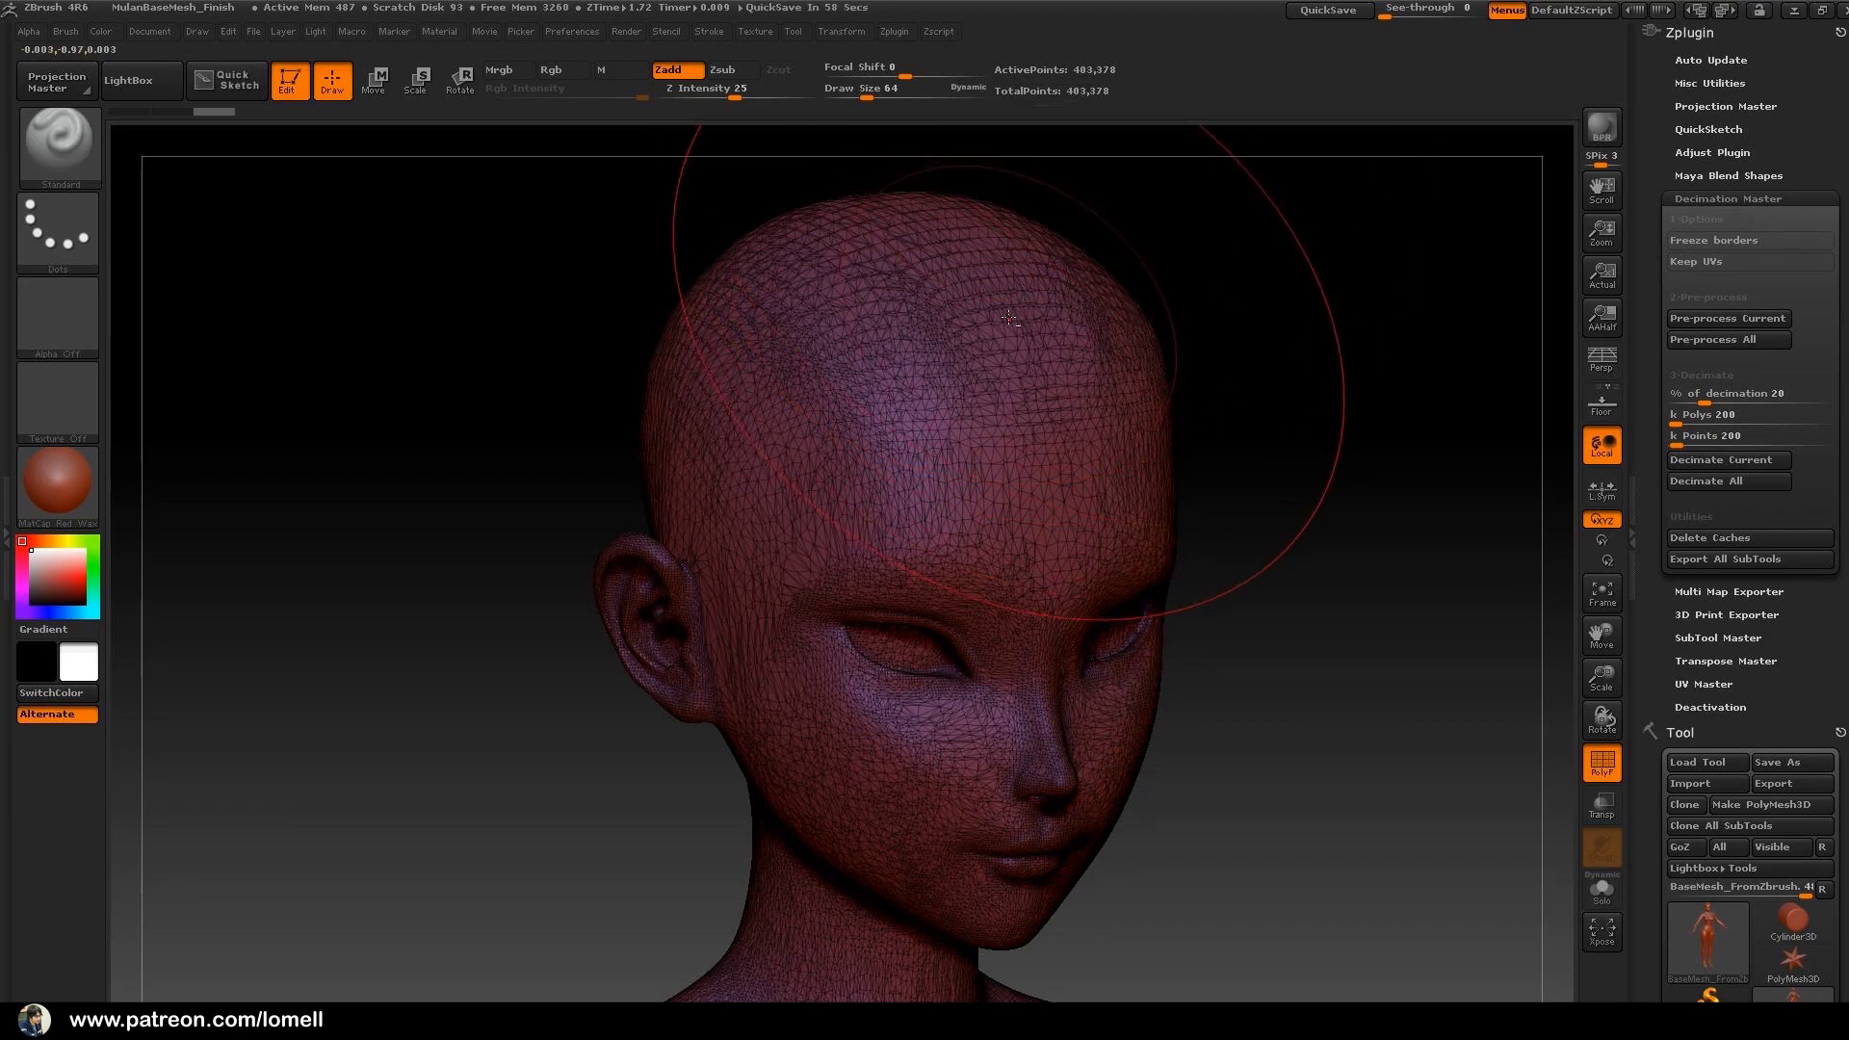
right_click_drag(1008, 331, 1012, 347, "alt")
mouse_move(1026, 350)
right_mouse_down()
mouse_move(1002, 466)
mouse_move(1086, 180)
right_mouse_up()
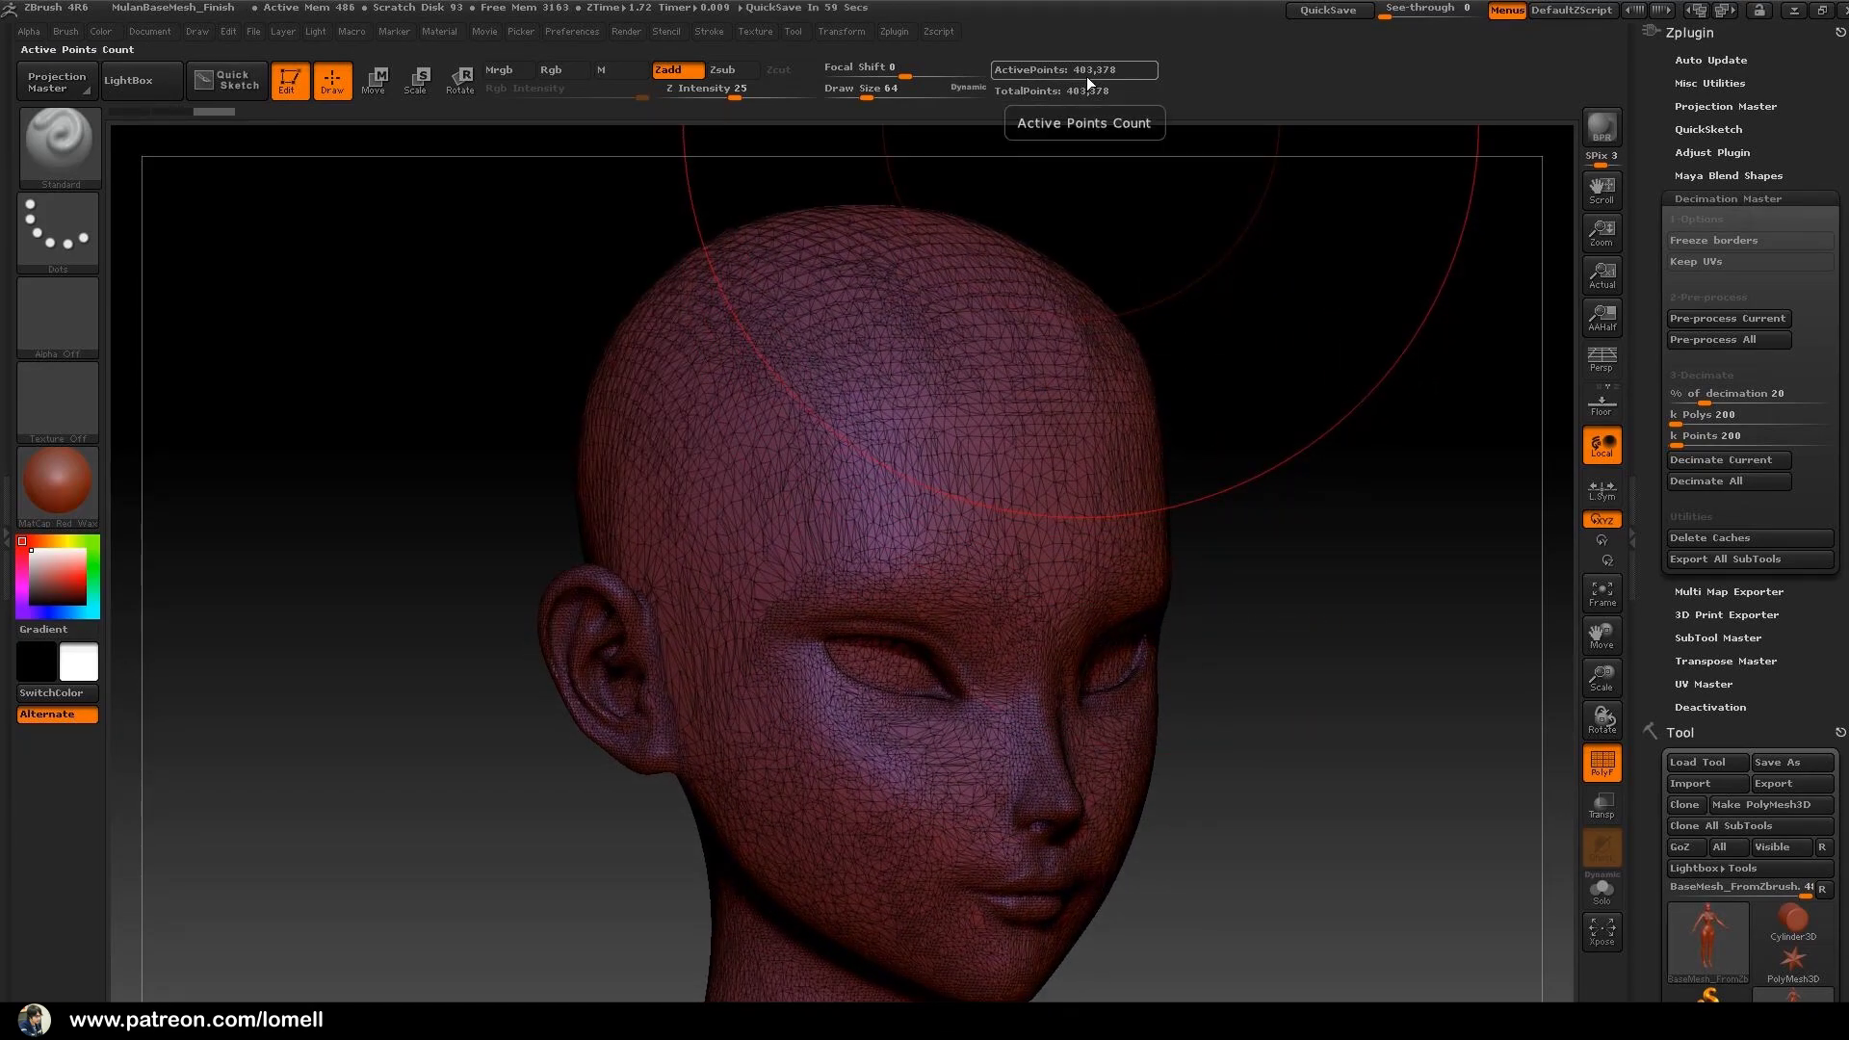
key("ctrl+z")
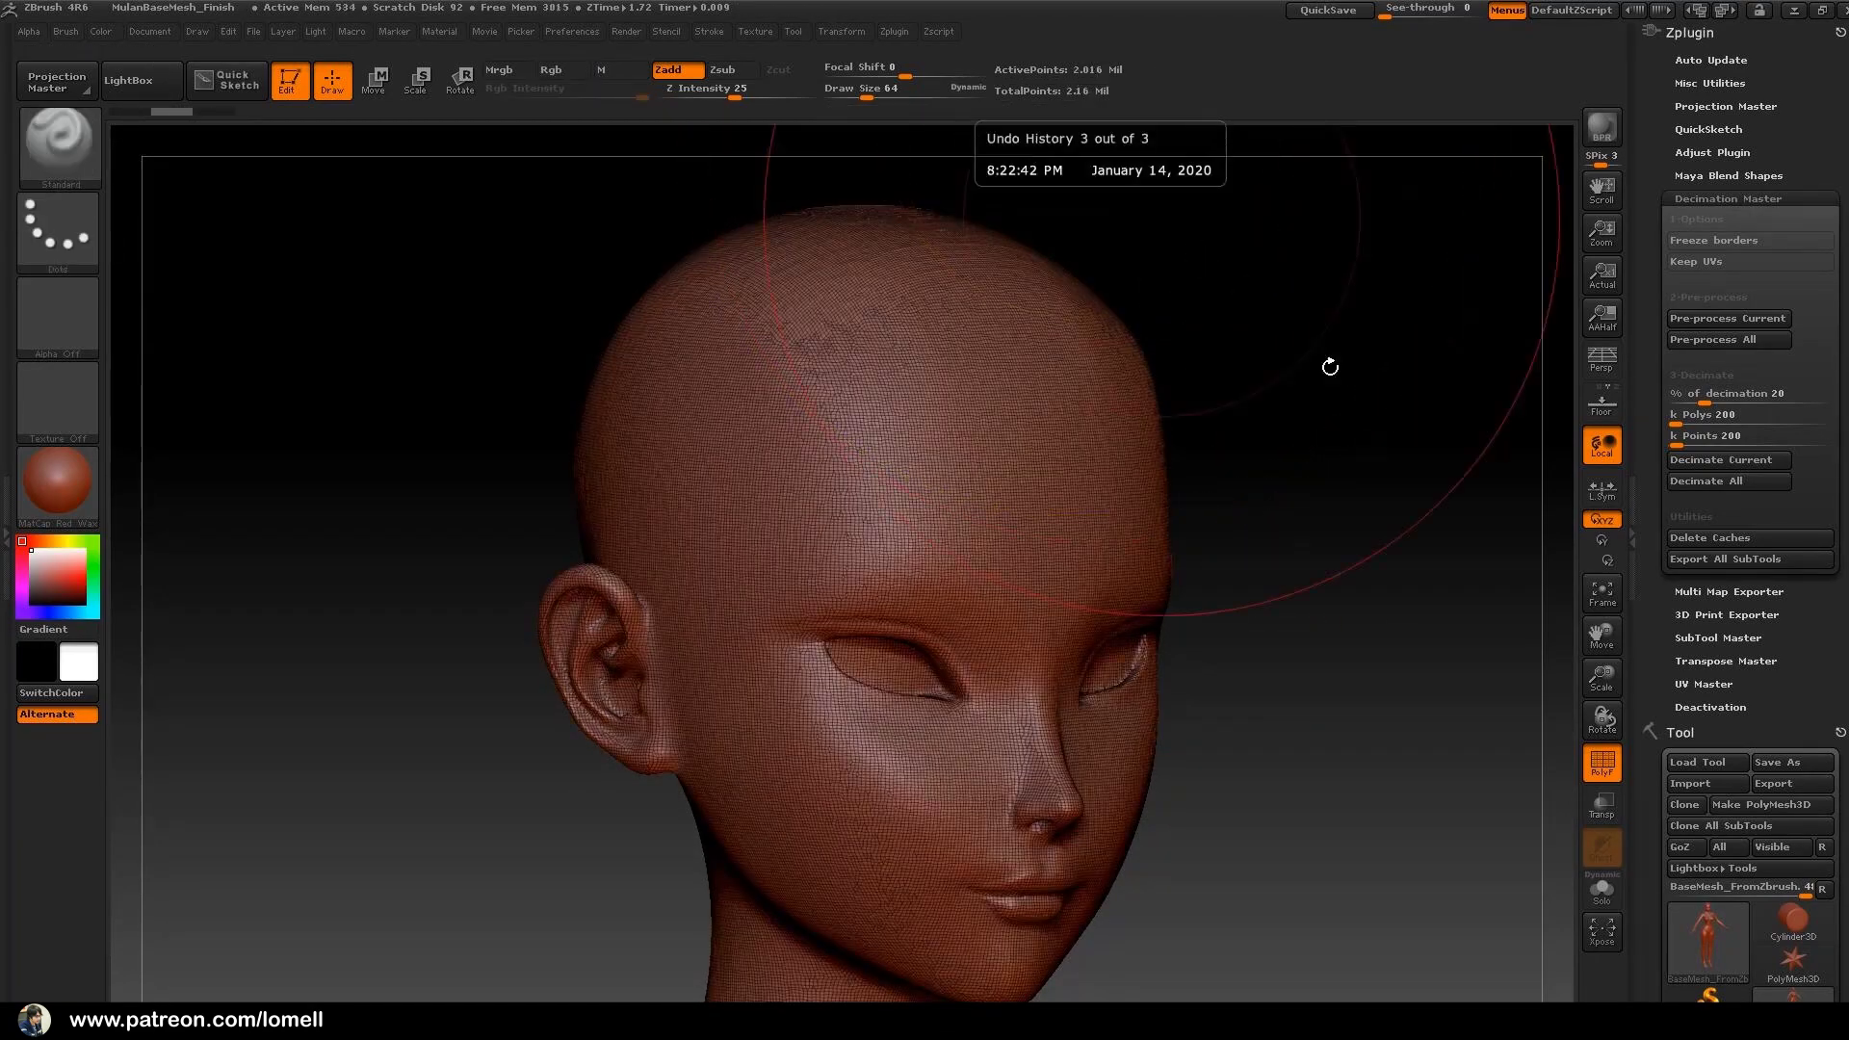
- Set the decimation percentage to 10 and decimate the current tool
left_click(1718, 394)
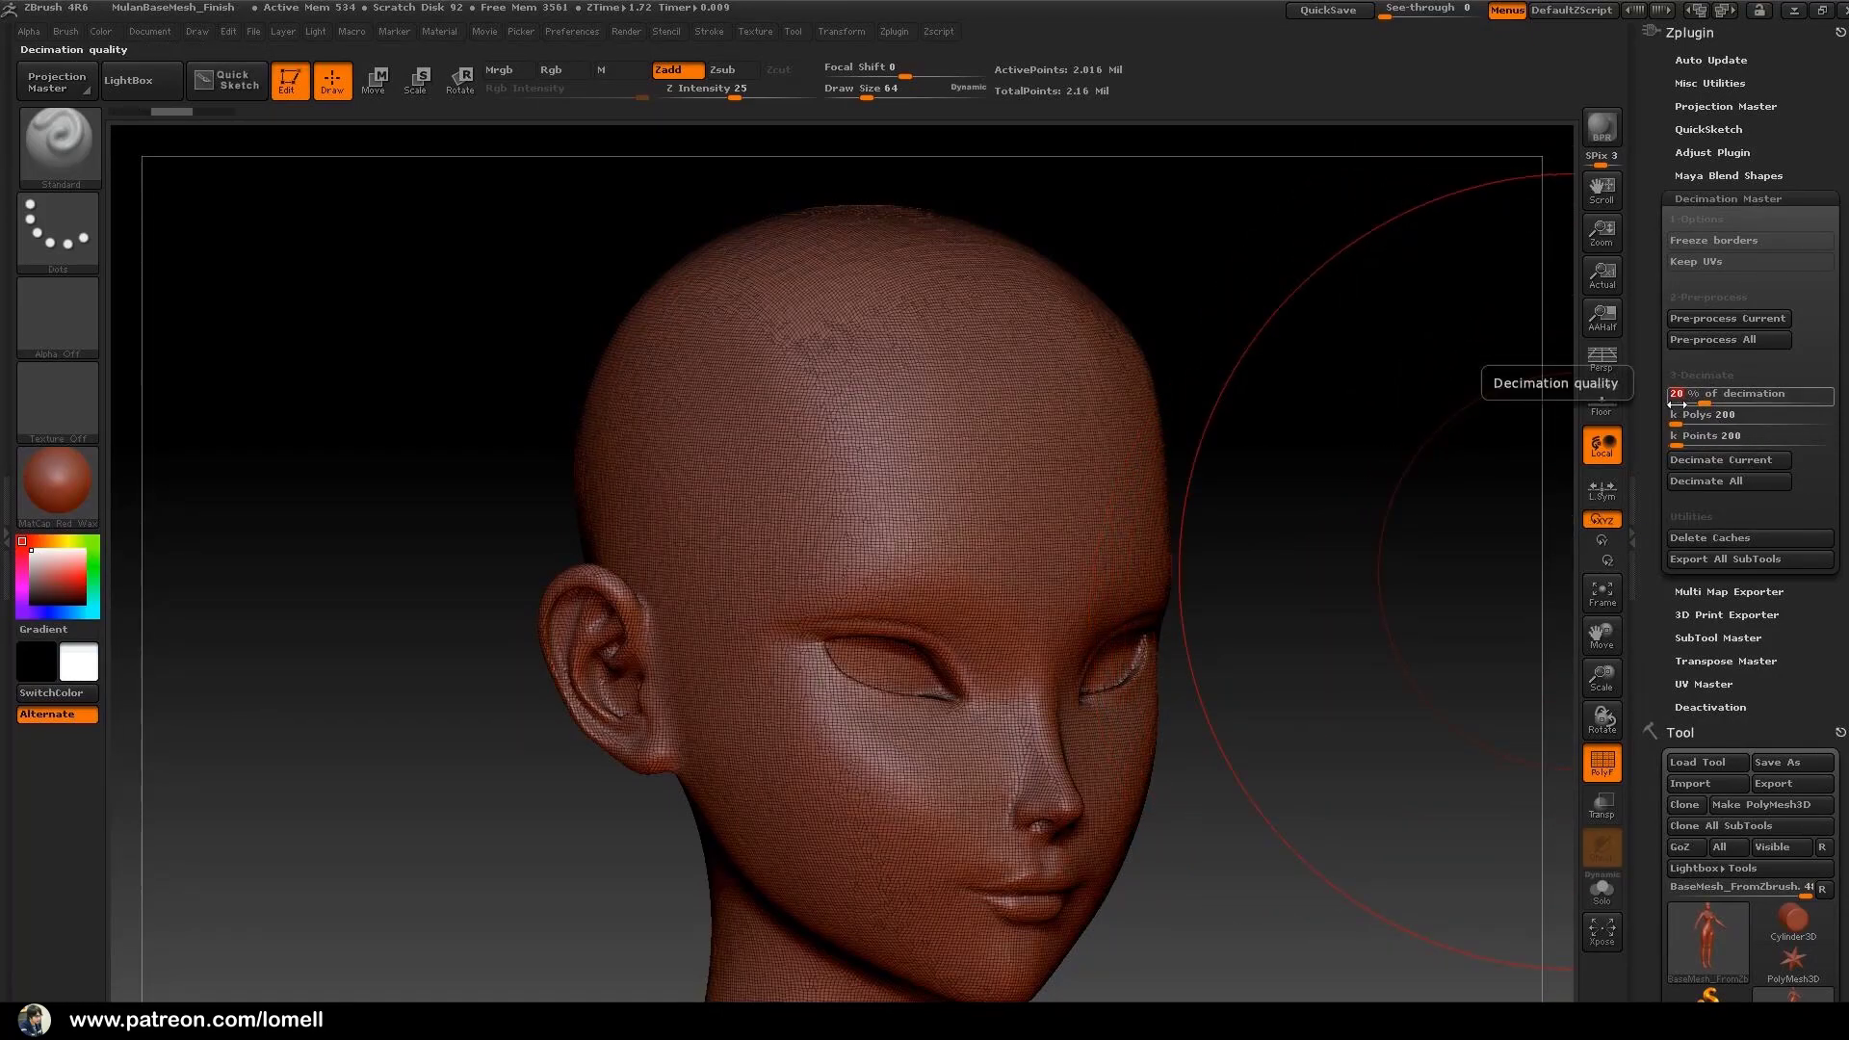
type("10")
key("Return")
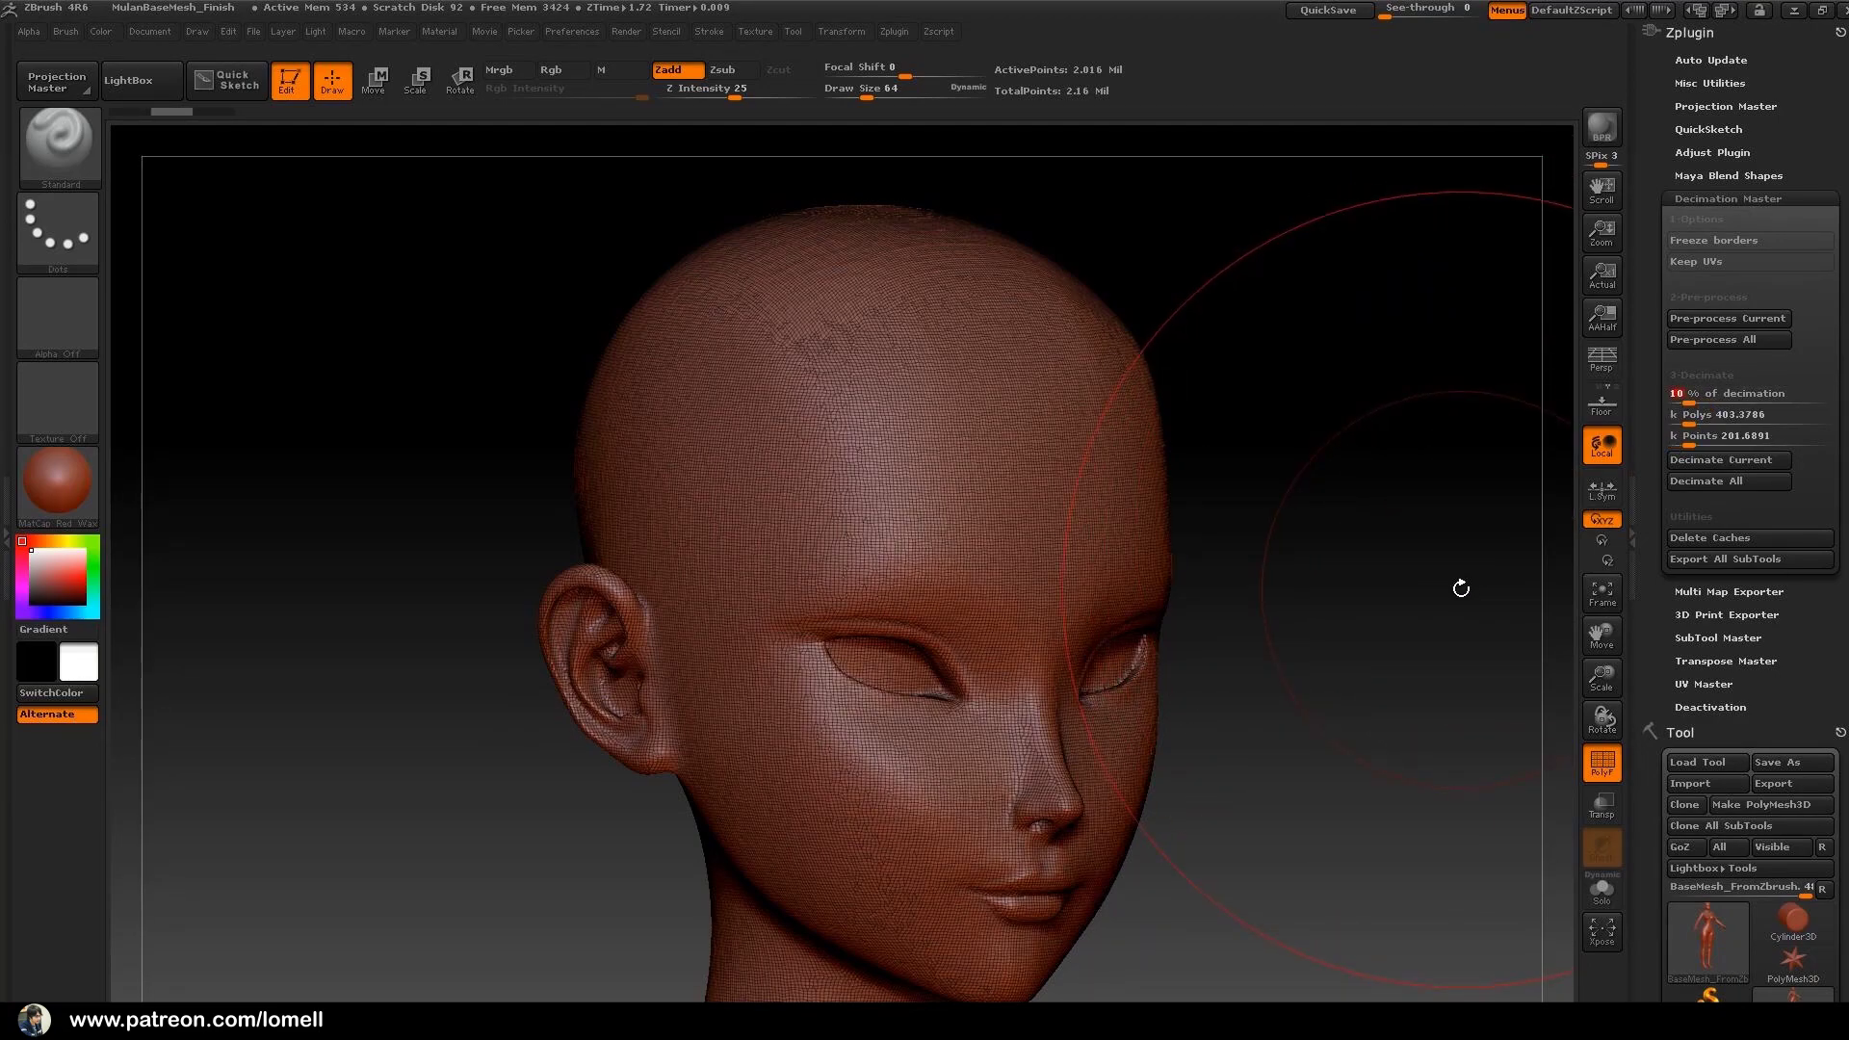
left_click(1708, 463)
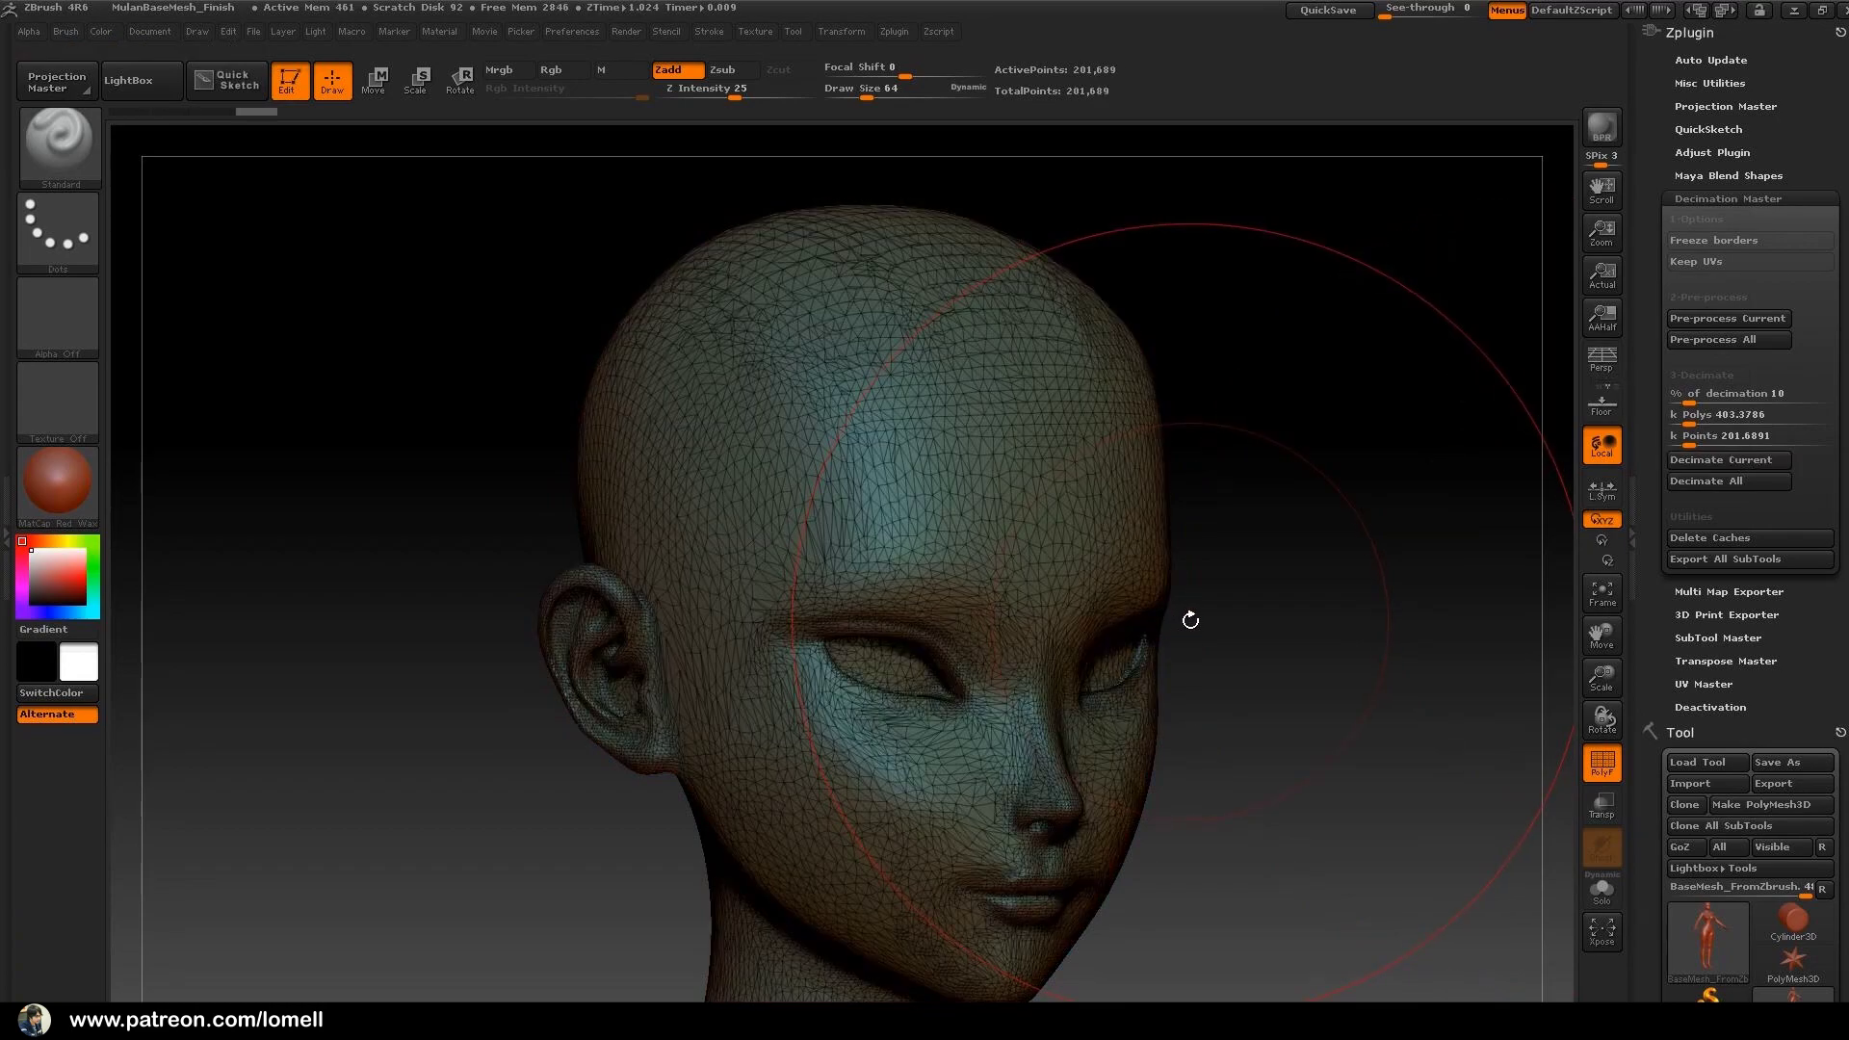
- Examine the decimated mesh's wireframe and point count, then hide the wireframe and inspect the face, ear and upper body for lost detail
left_click_drag(1194, 443, 1141, 462)
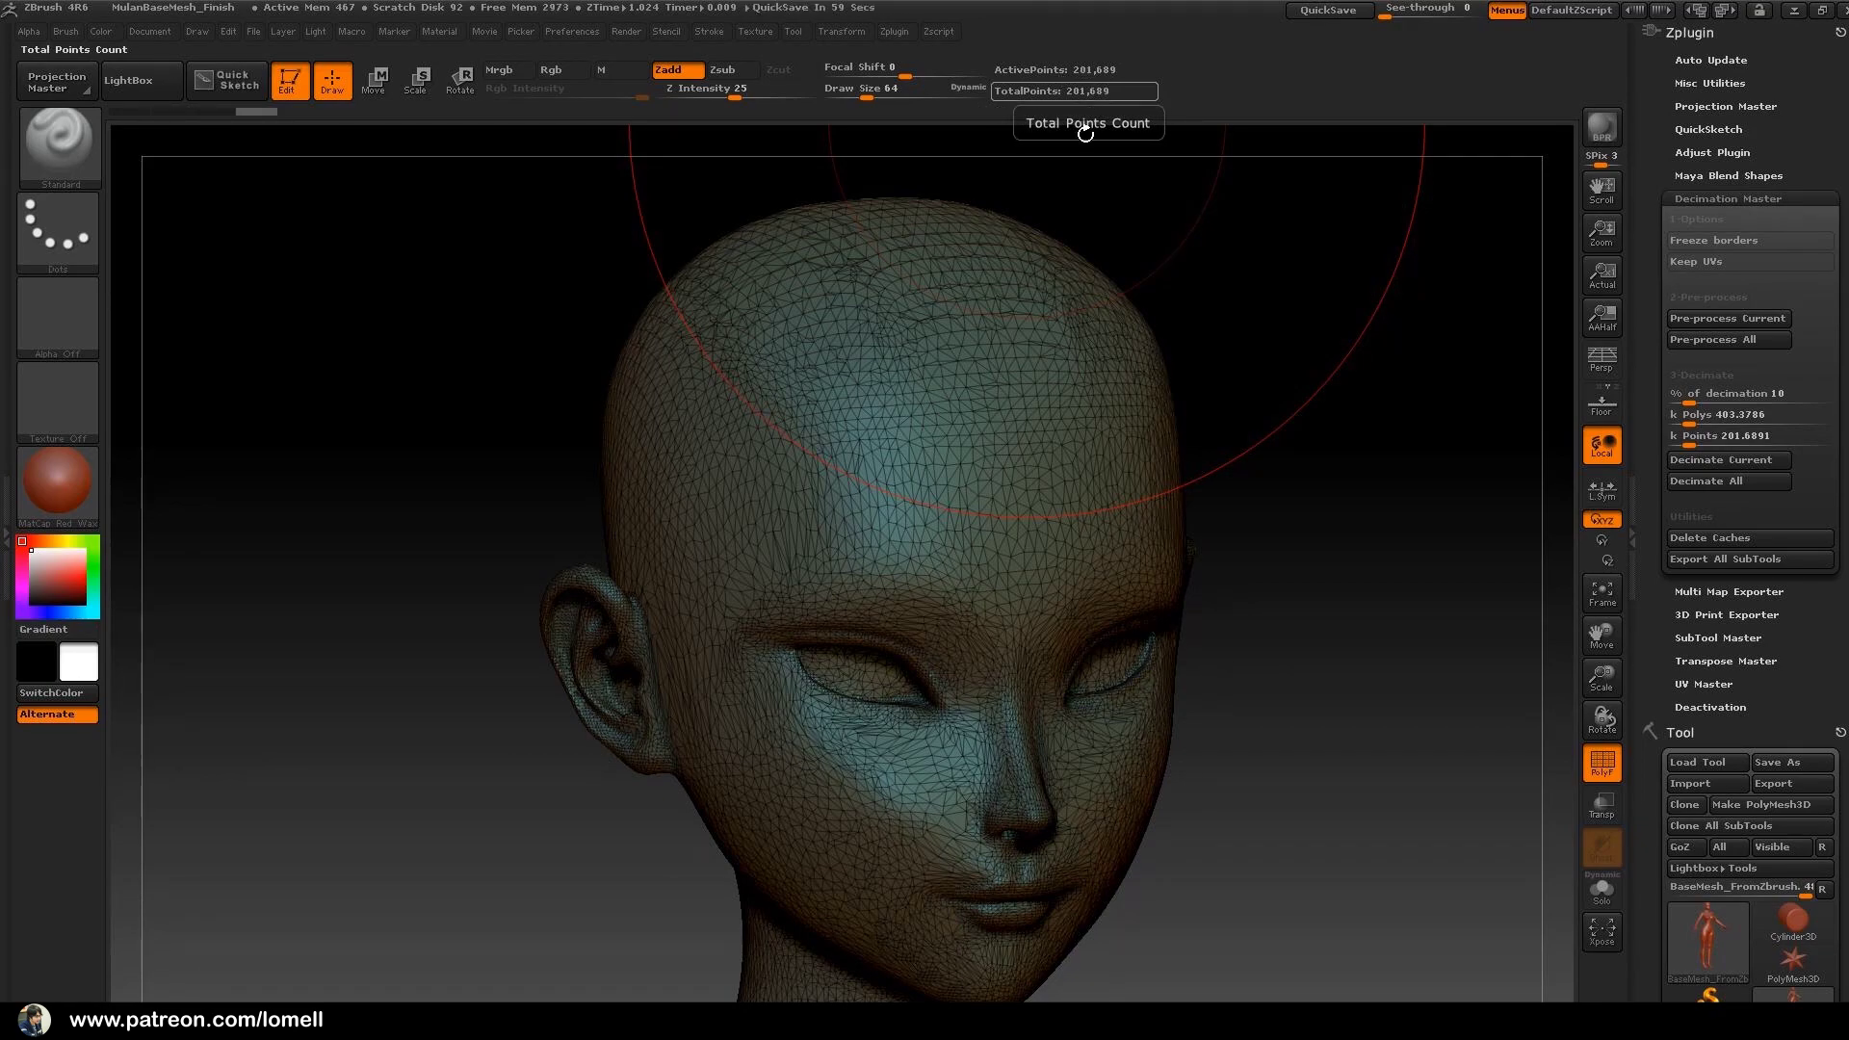
right_click_drag(982, 505, 1018, 502, "alt")
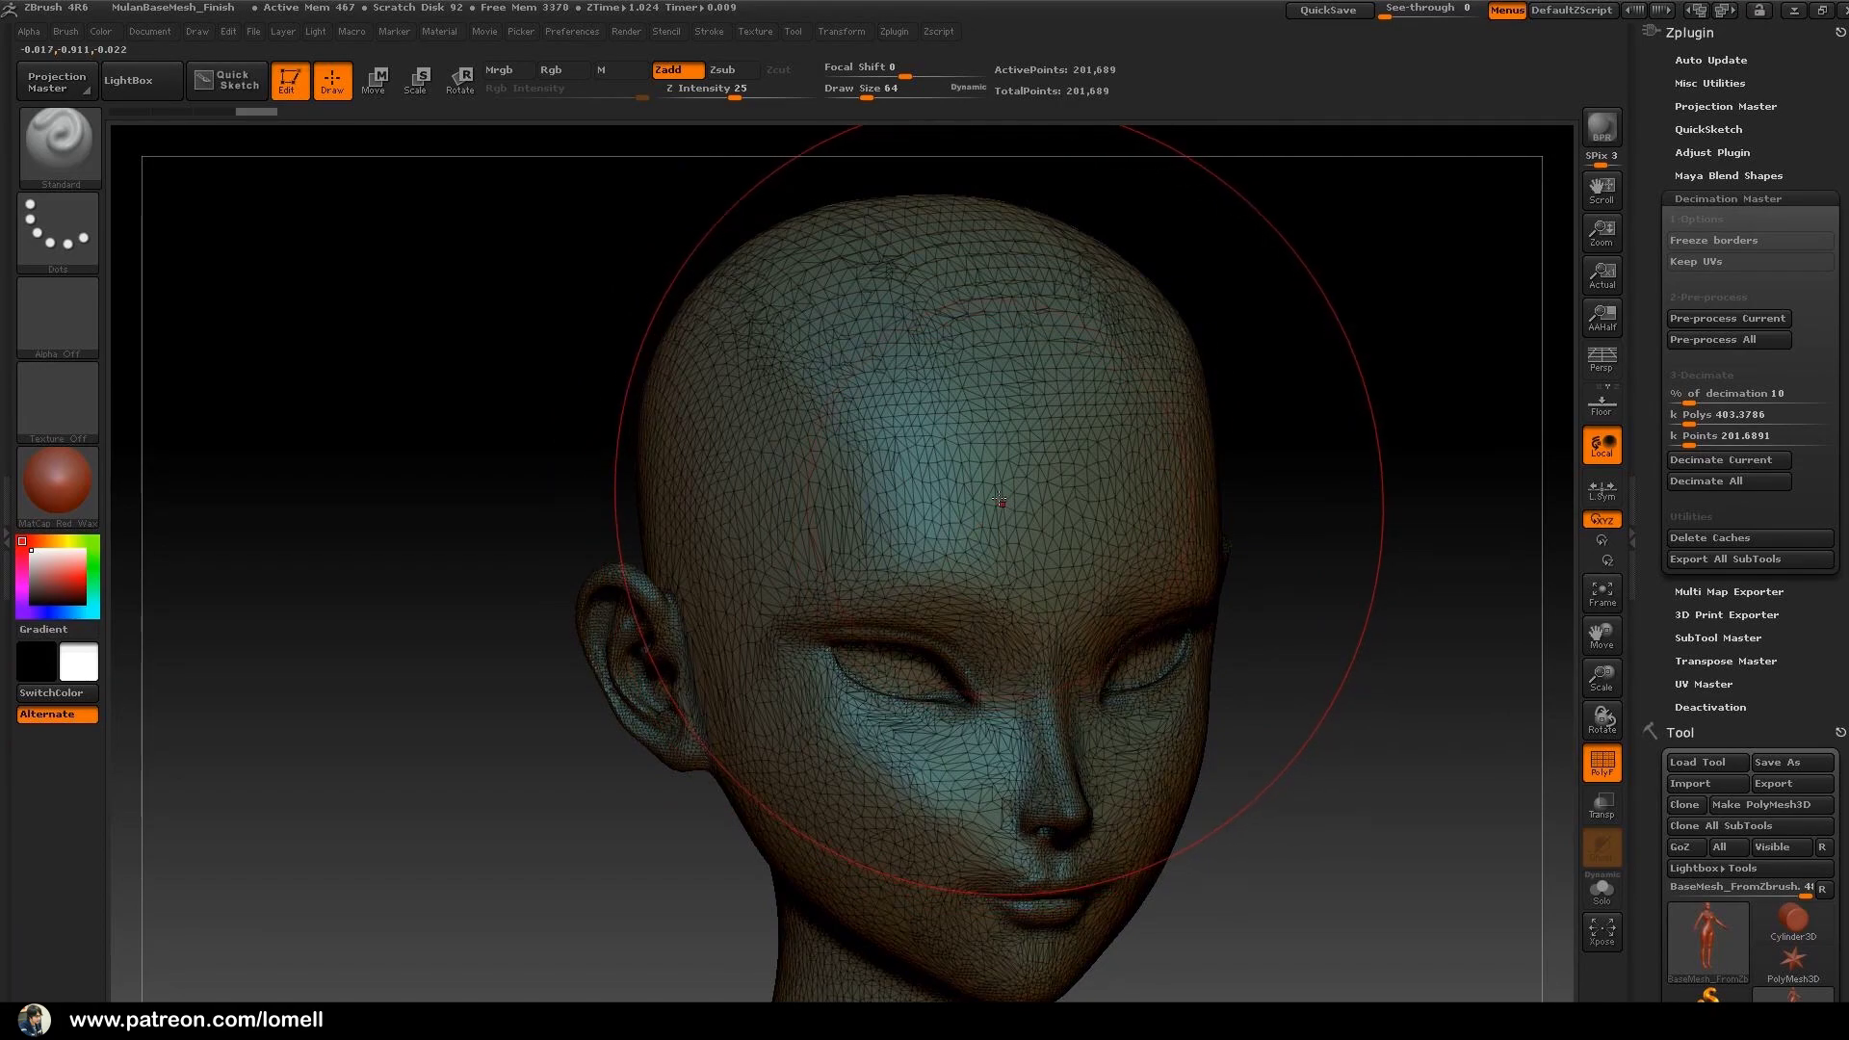
key("shift+f")
mouse_move(943, 586)
right_mouse_down()
mouse_move(946, 636)
mouse_move(1013, 467)
mouse_move(1049, 565)
mouse_move(993, 598)
mouse_move(997, 555)
right_mouse_up()
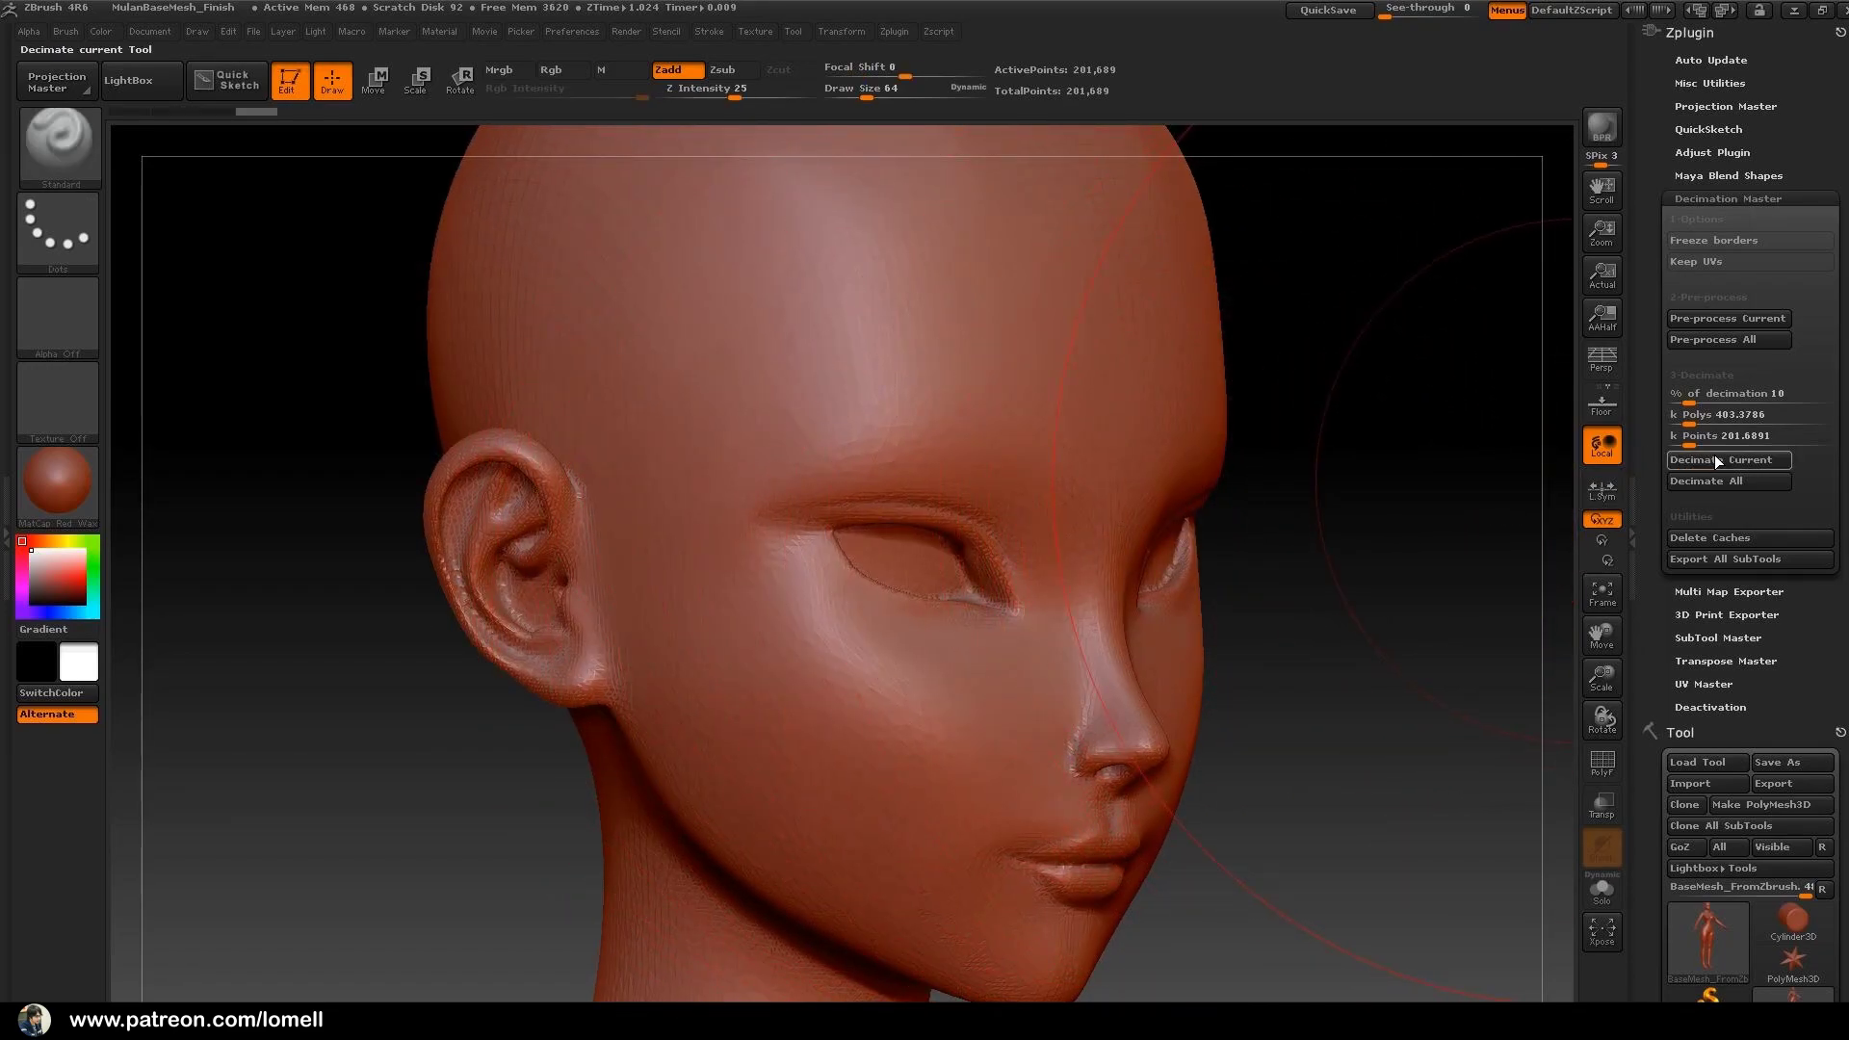
mouse_move(1106, 530)
right_mouse_down()
mouse_move(1069, 540)
mouse_move(1082, 520)
right_mouse_up()
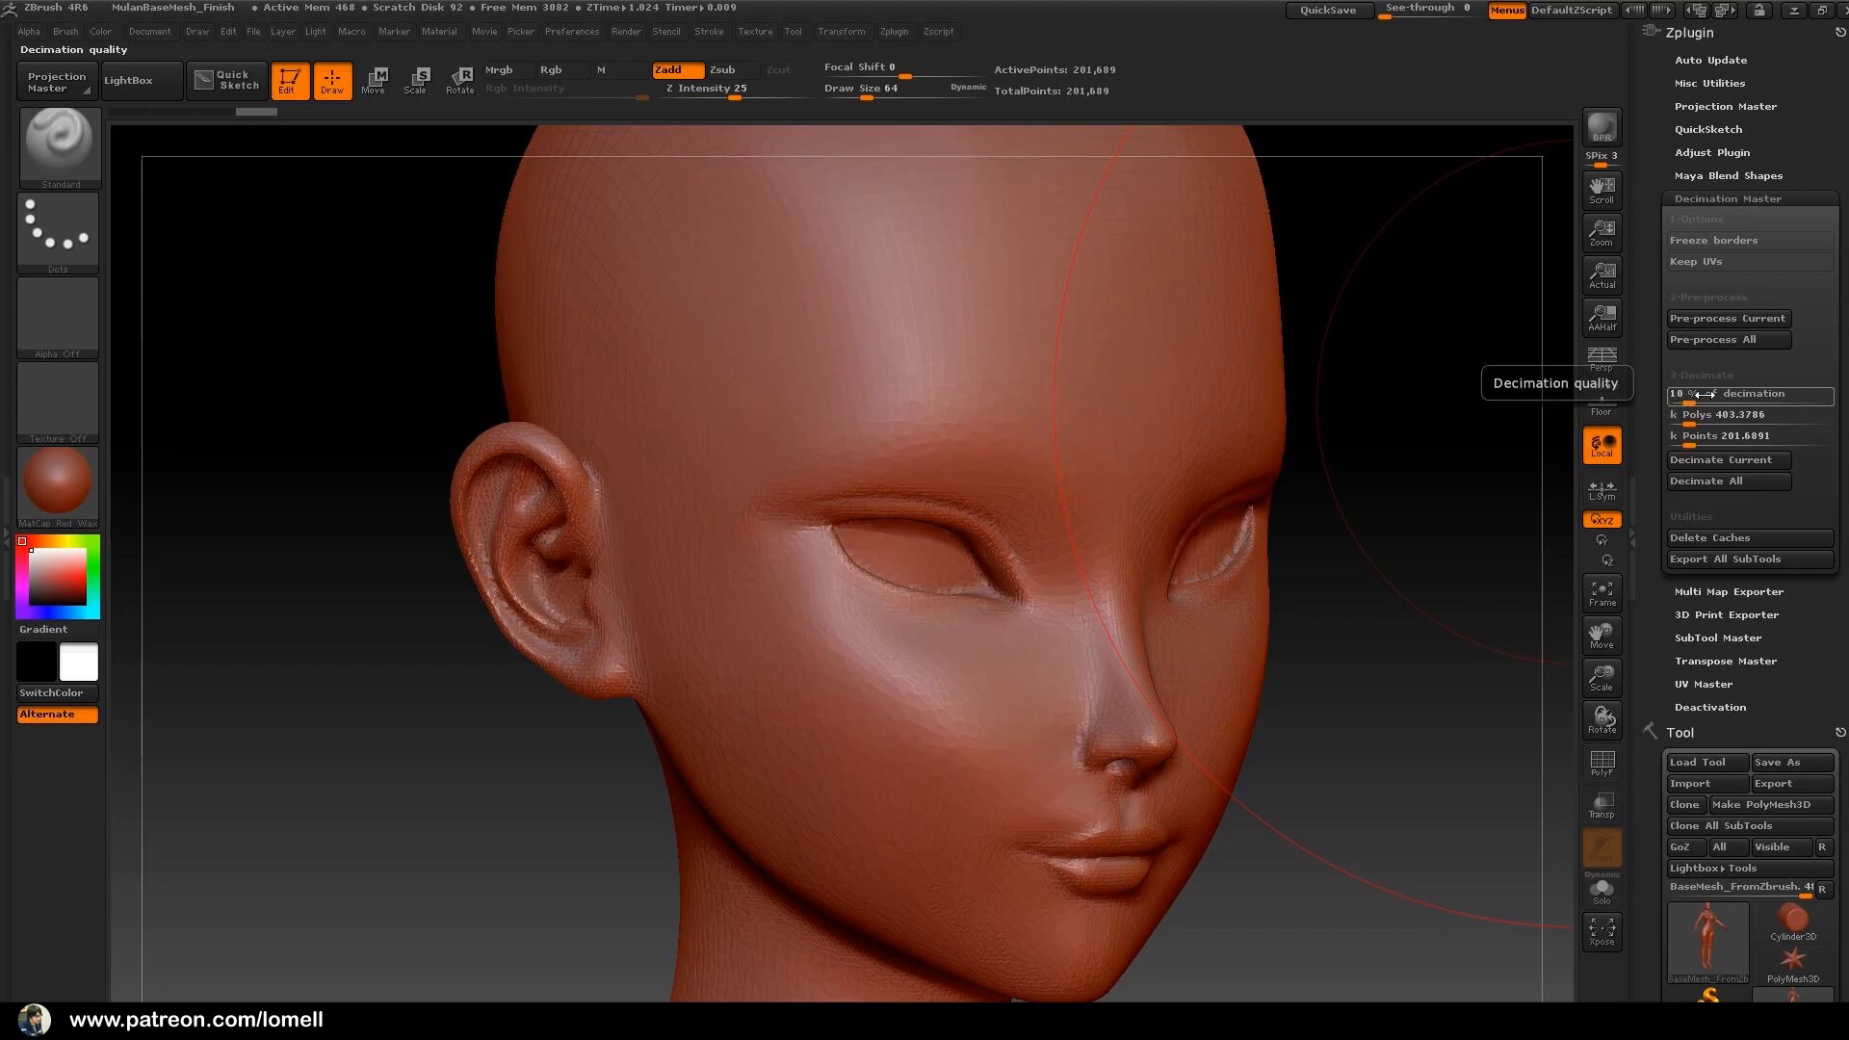
mouse_move(997, 593)
right_mouse_down()
mouse_move(1037, 552)
mouse_move(1028, 582)
right_mouse_up()
right_click_drag(922, 525, 1014, 520)
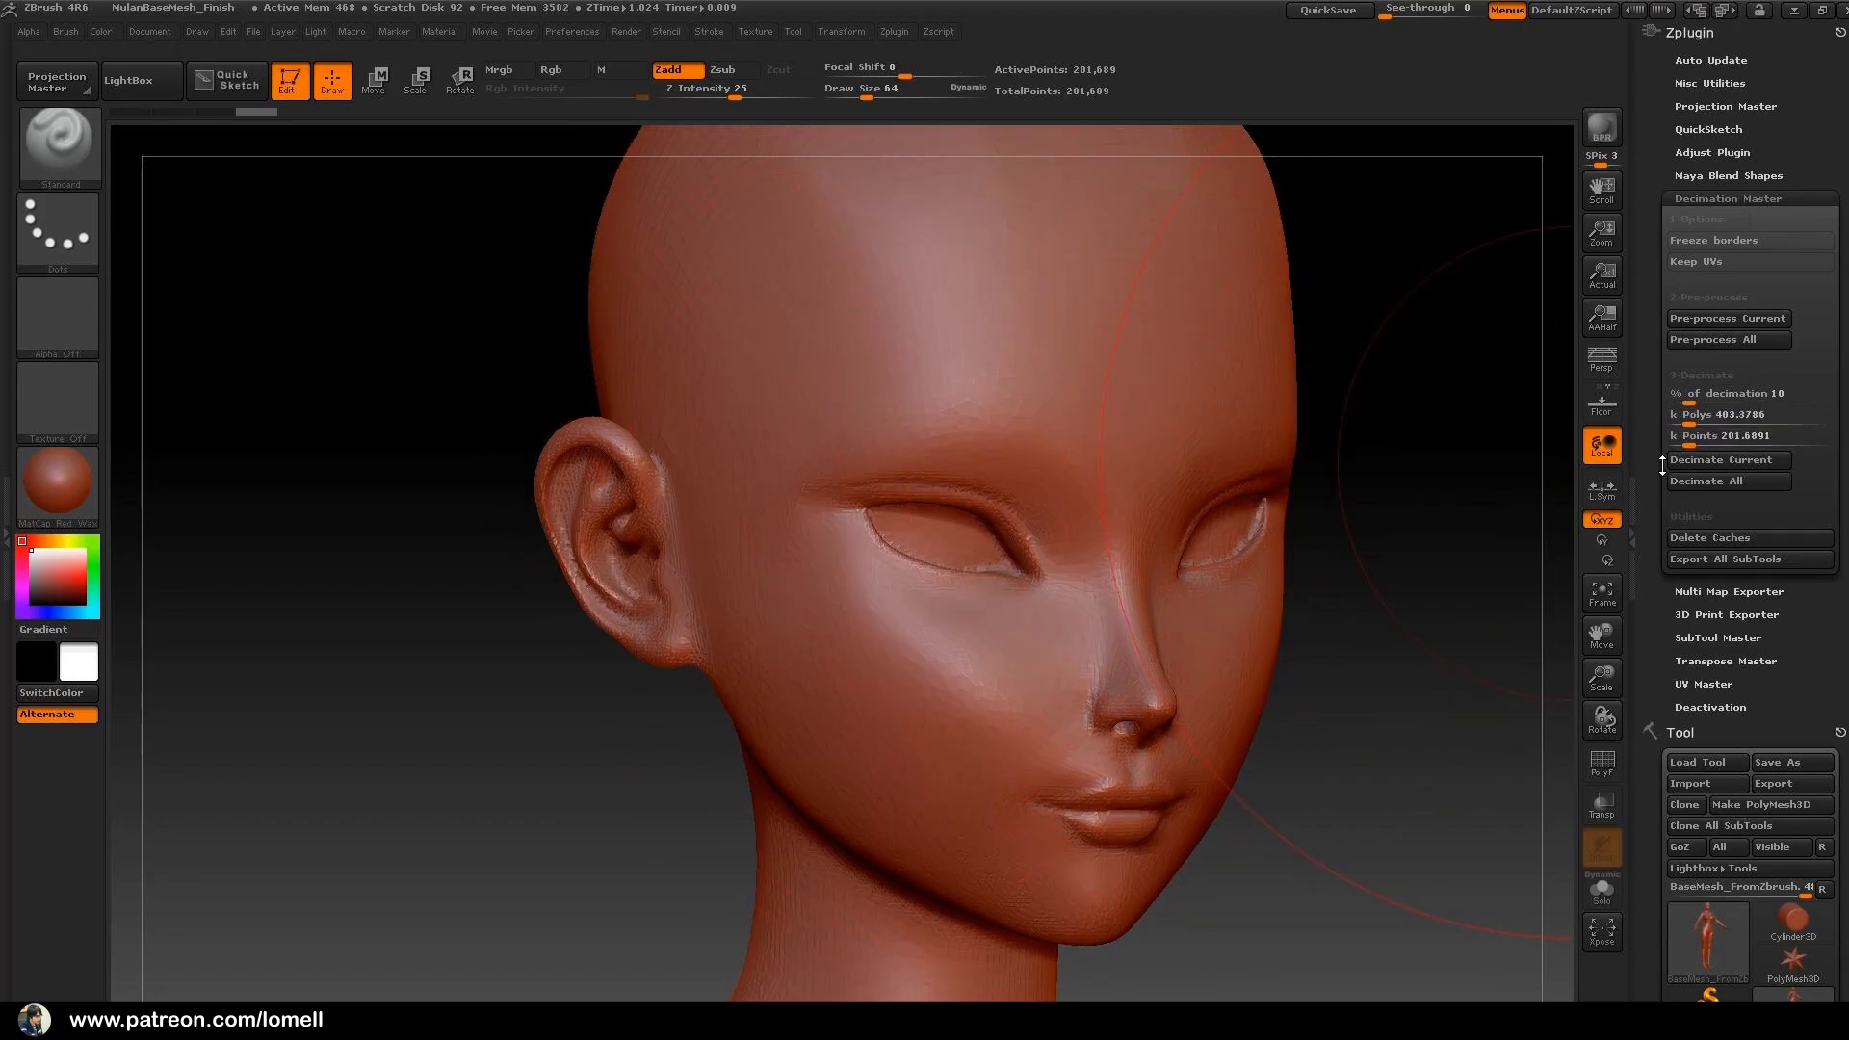
mouse_move(1082, 577)
right_mouse_down("alt")
mouse_move(1146, 630)
mouse_move(1045, 530)
mouse_move(966, 528)
mouse_move(1013, 600)
mouse_move(1001, 696)
mouse_move(943, 547)
right_mouse_up("alt")
mouse_move(944, 547)
right_mouse_down()
mouse_move(996, 554)
mouse_move(968, 572)
right_mouse_up()
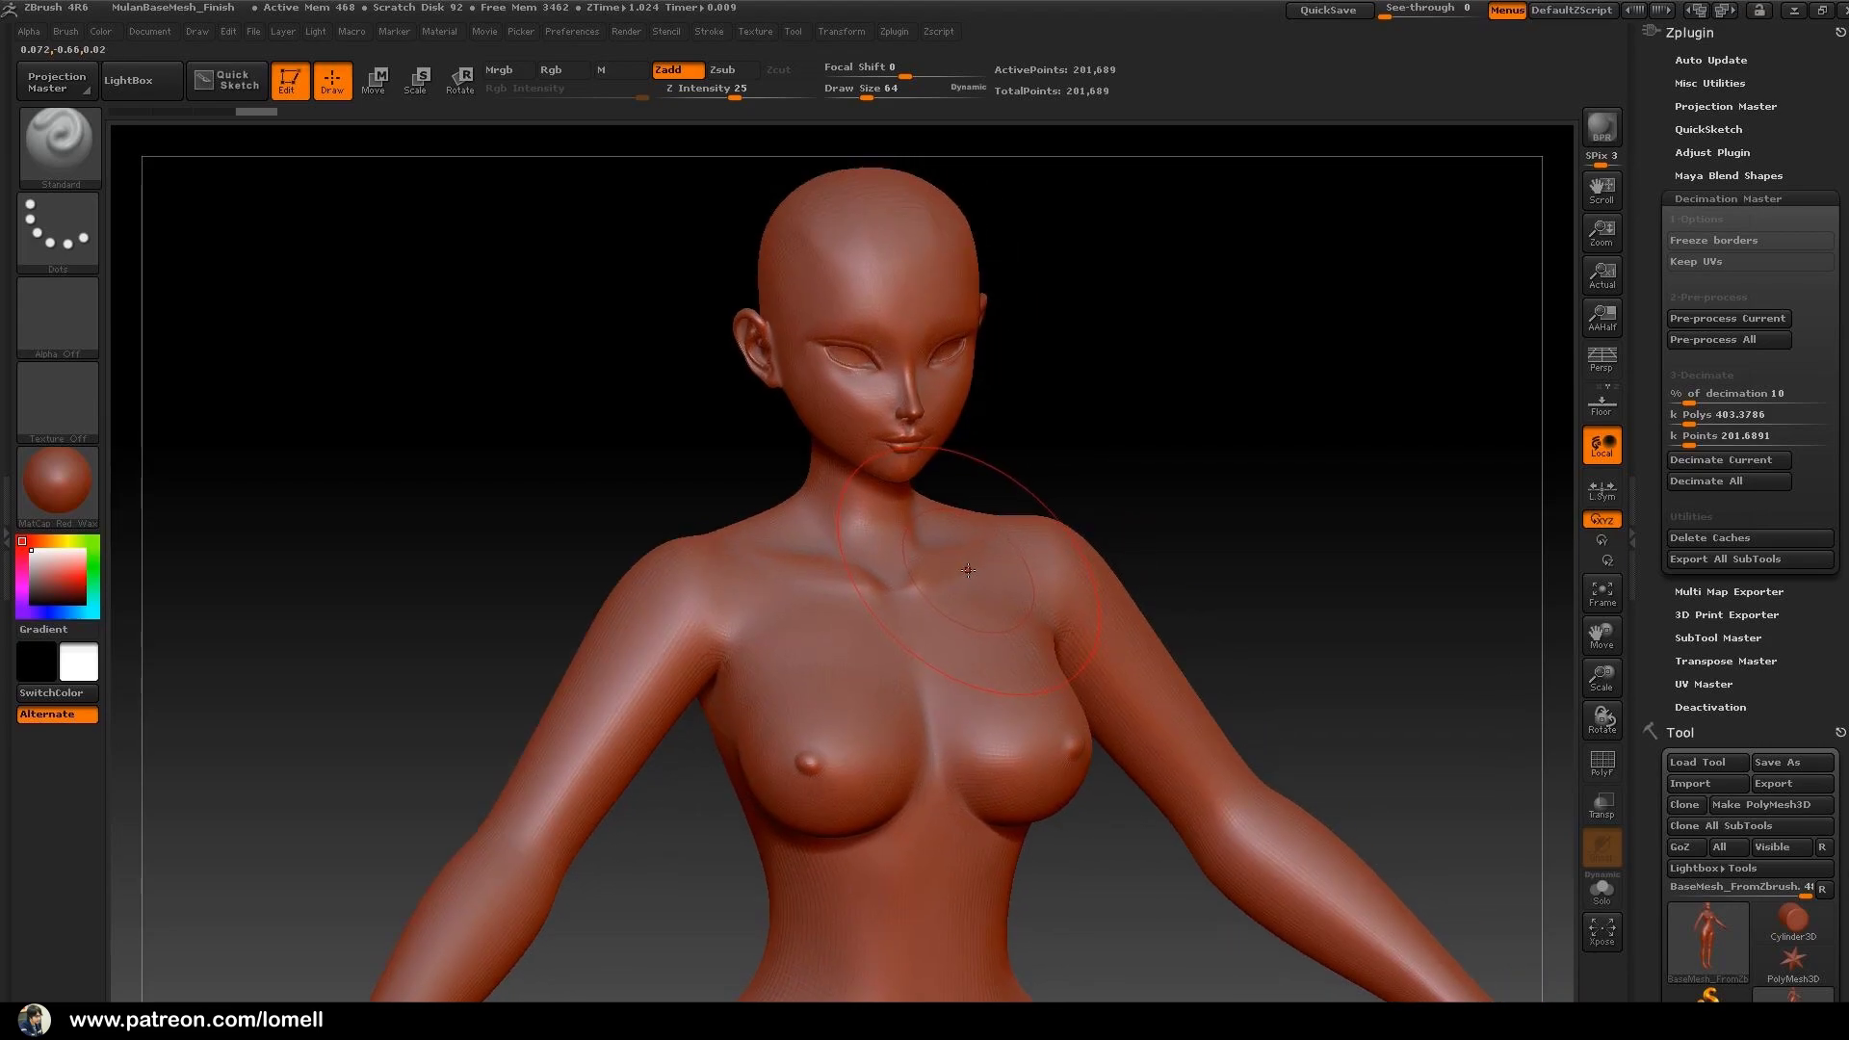
- Export the decimated tool in OBJ format as BaseMesh_FromZbrush, replacing the existing file in the Zbrush folder
left_click_drag(1650, 442, 1645, 325)
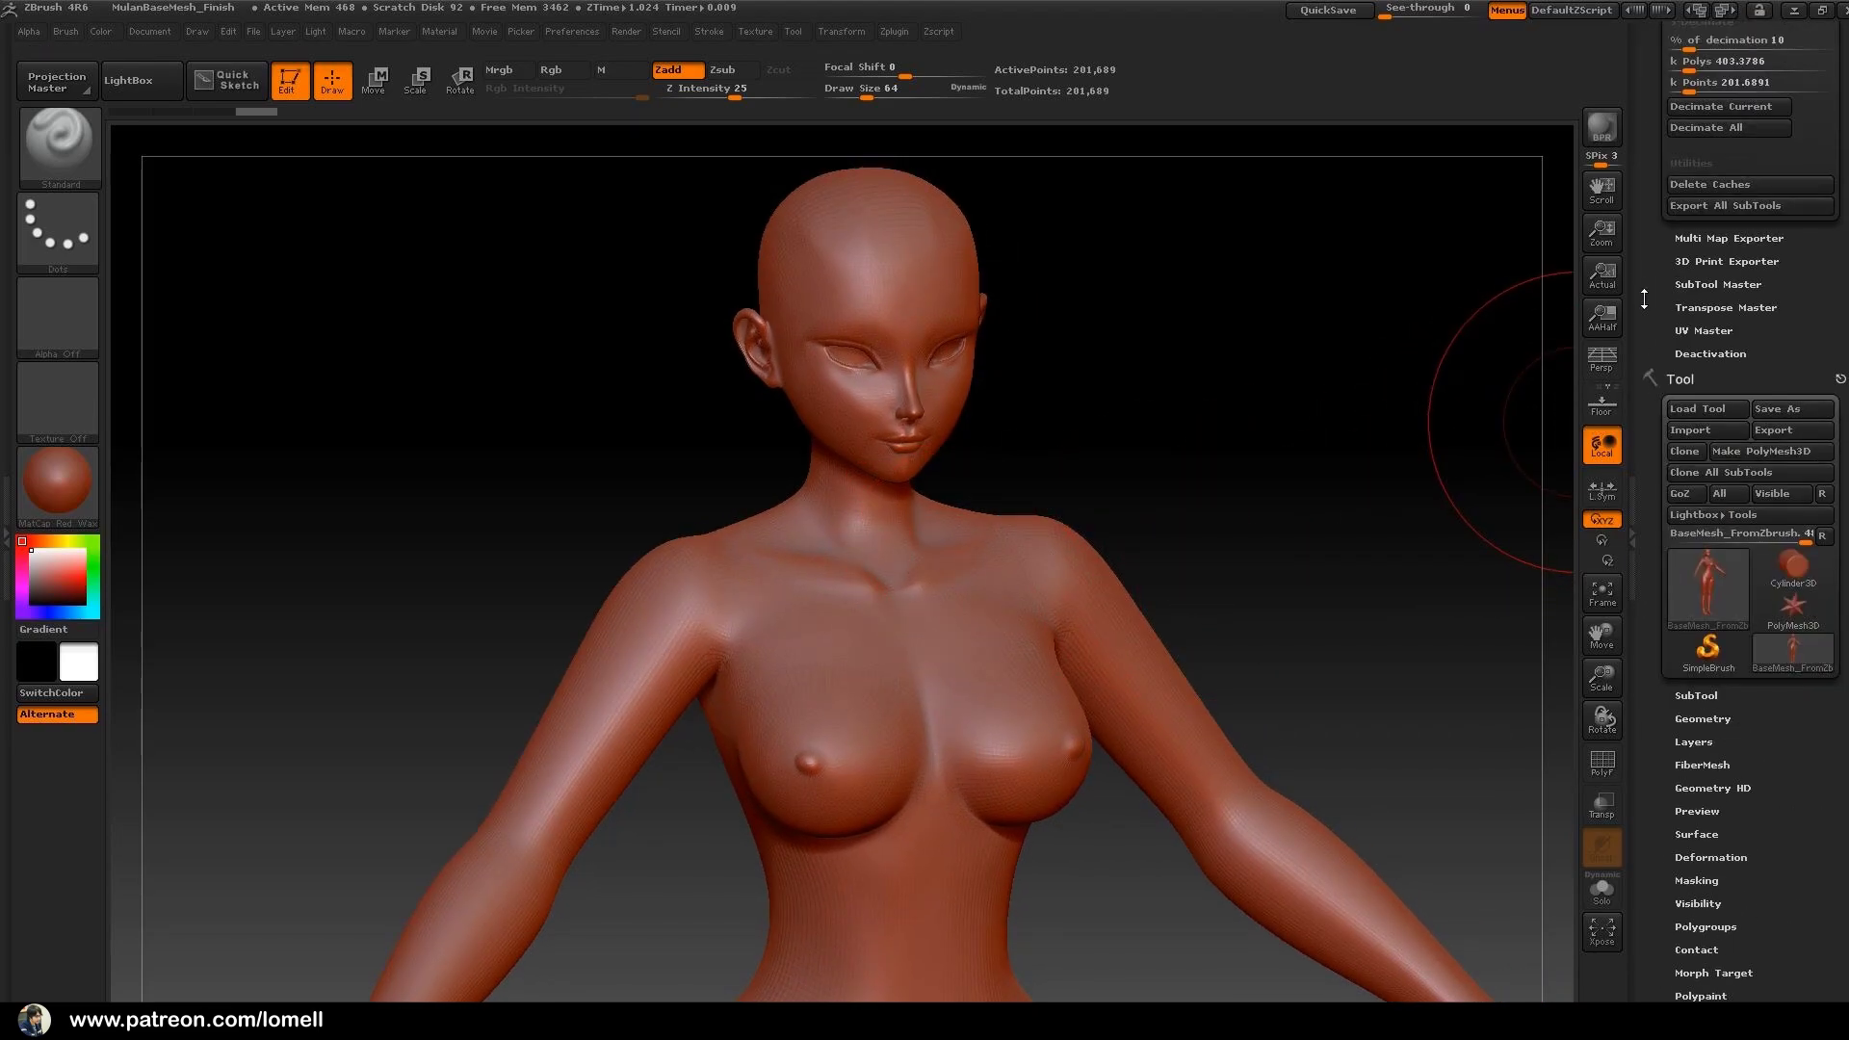
left_click(1785, 432)
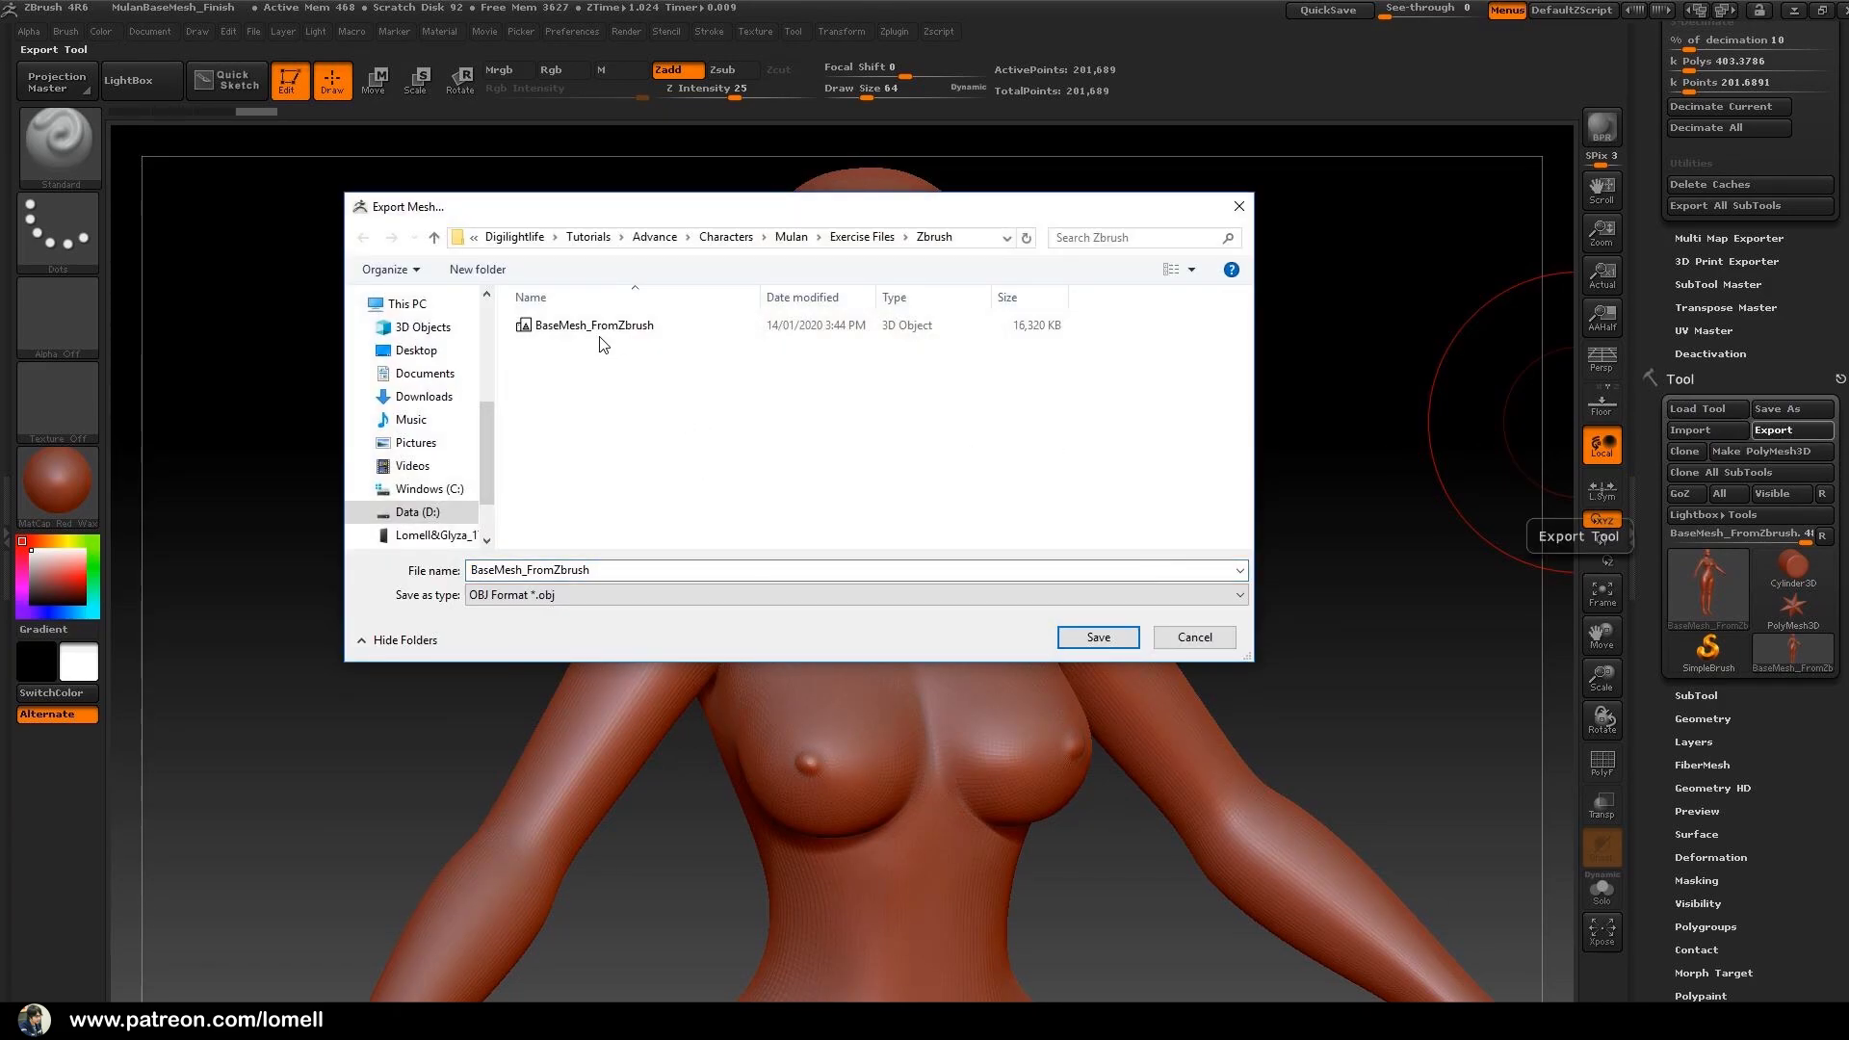
left_click(571, 333)
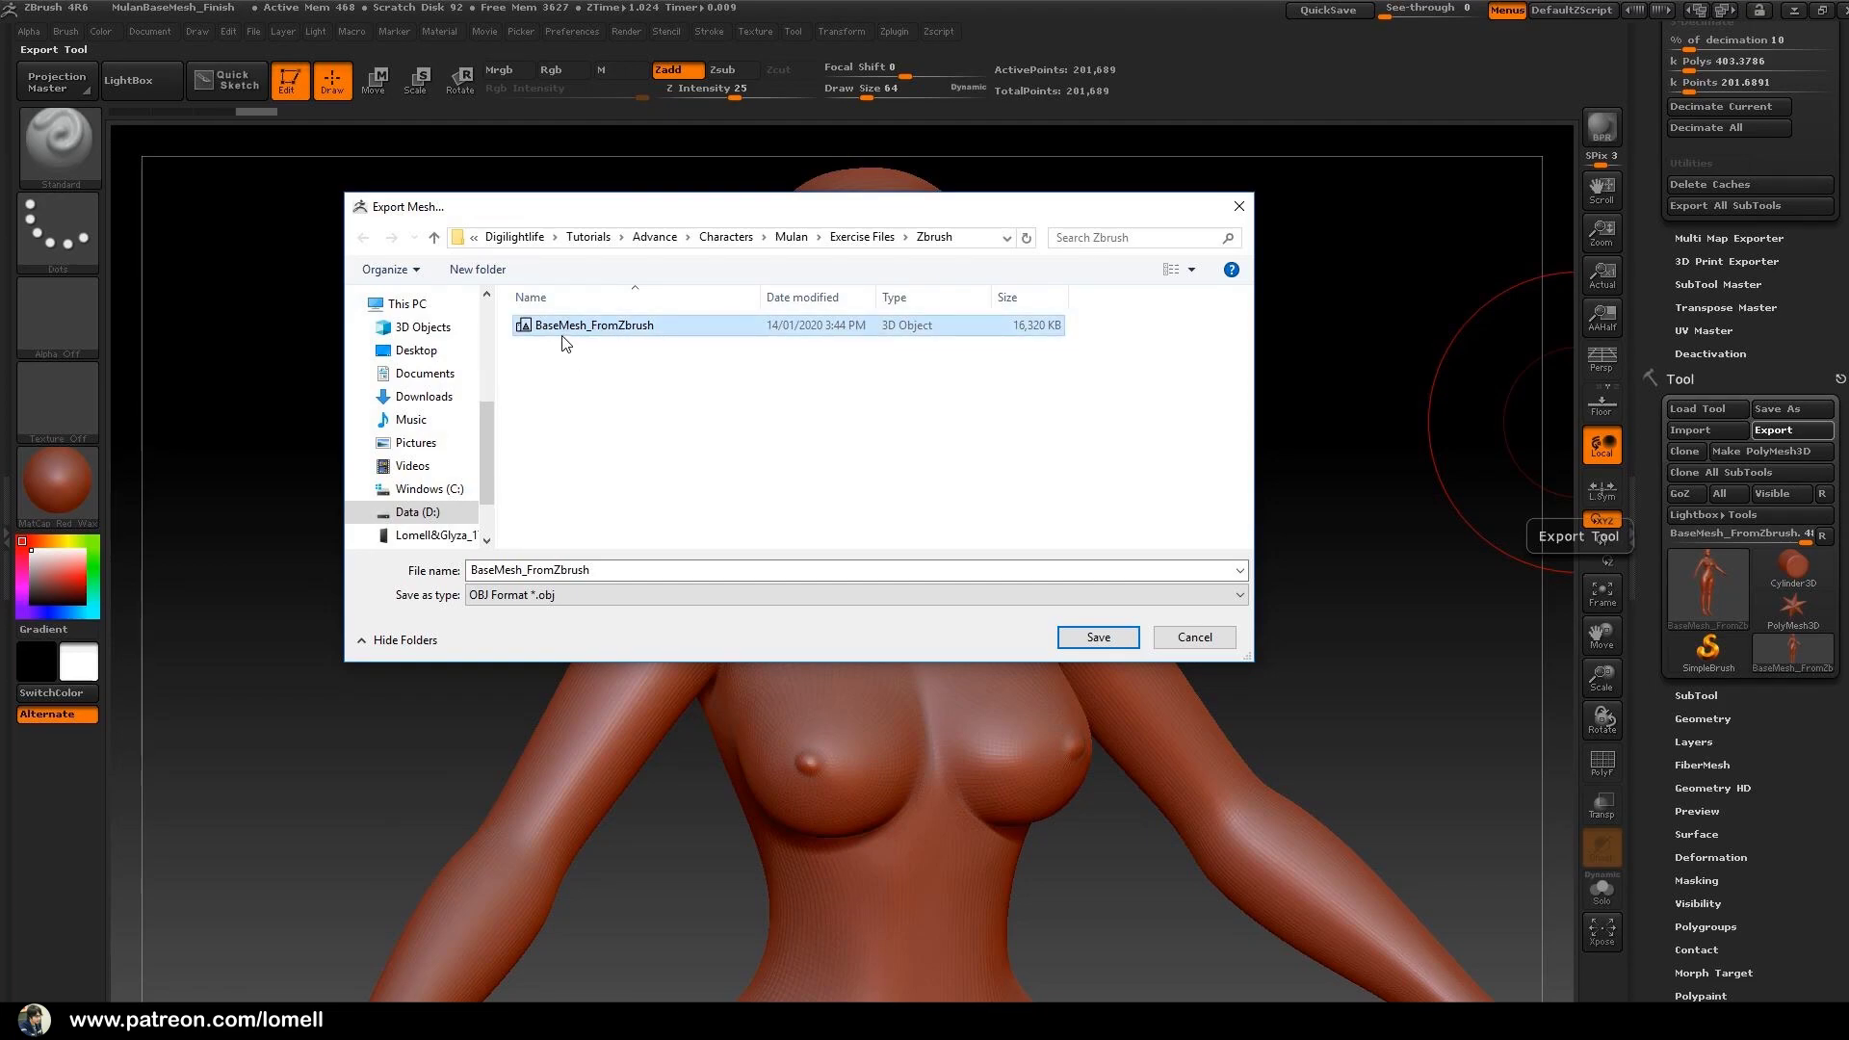
double_click(616, 333)
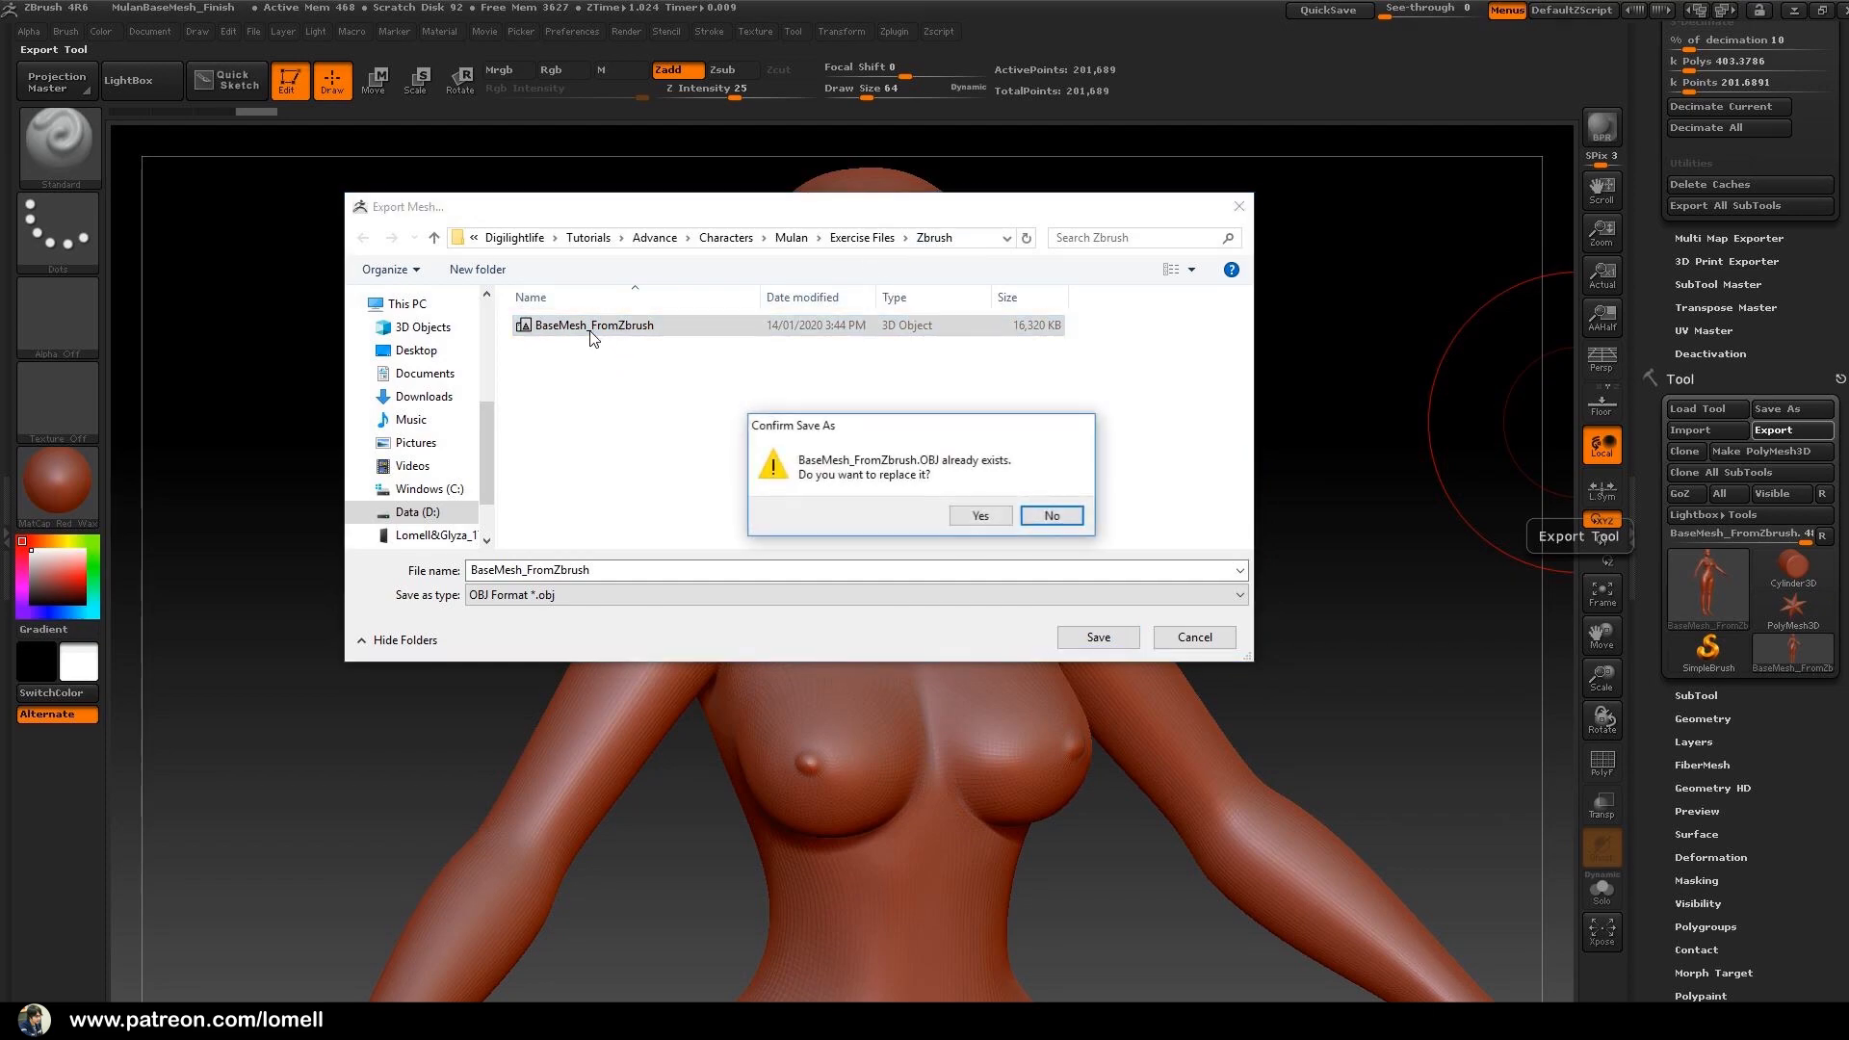
left_click(981, 518)
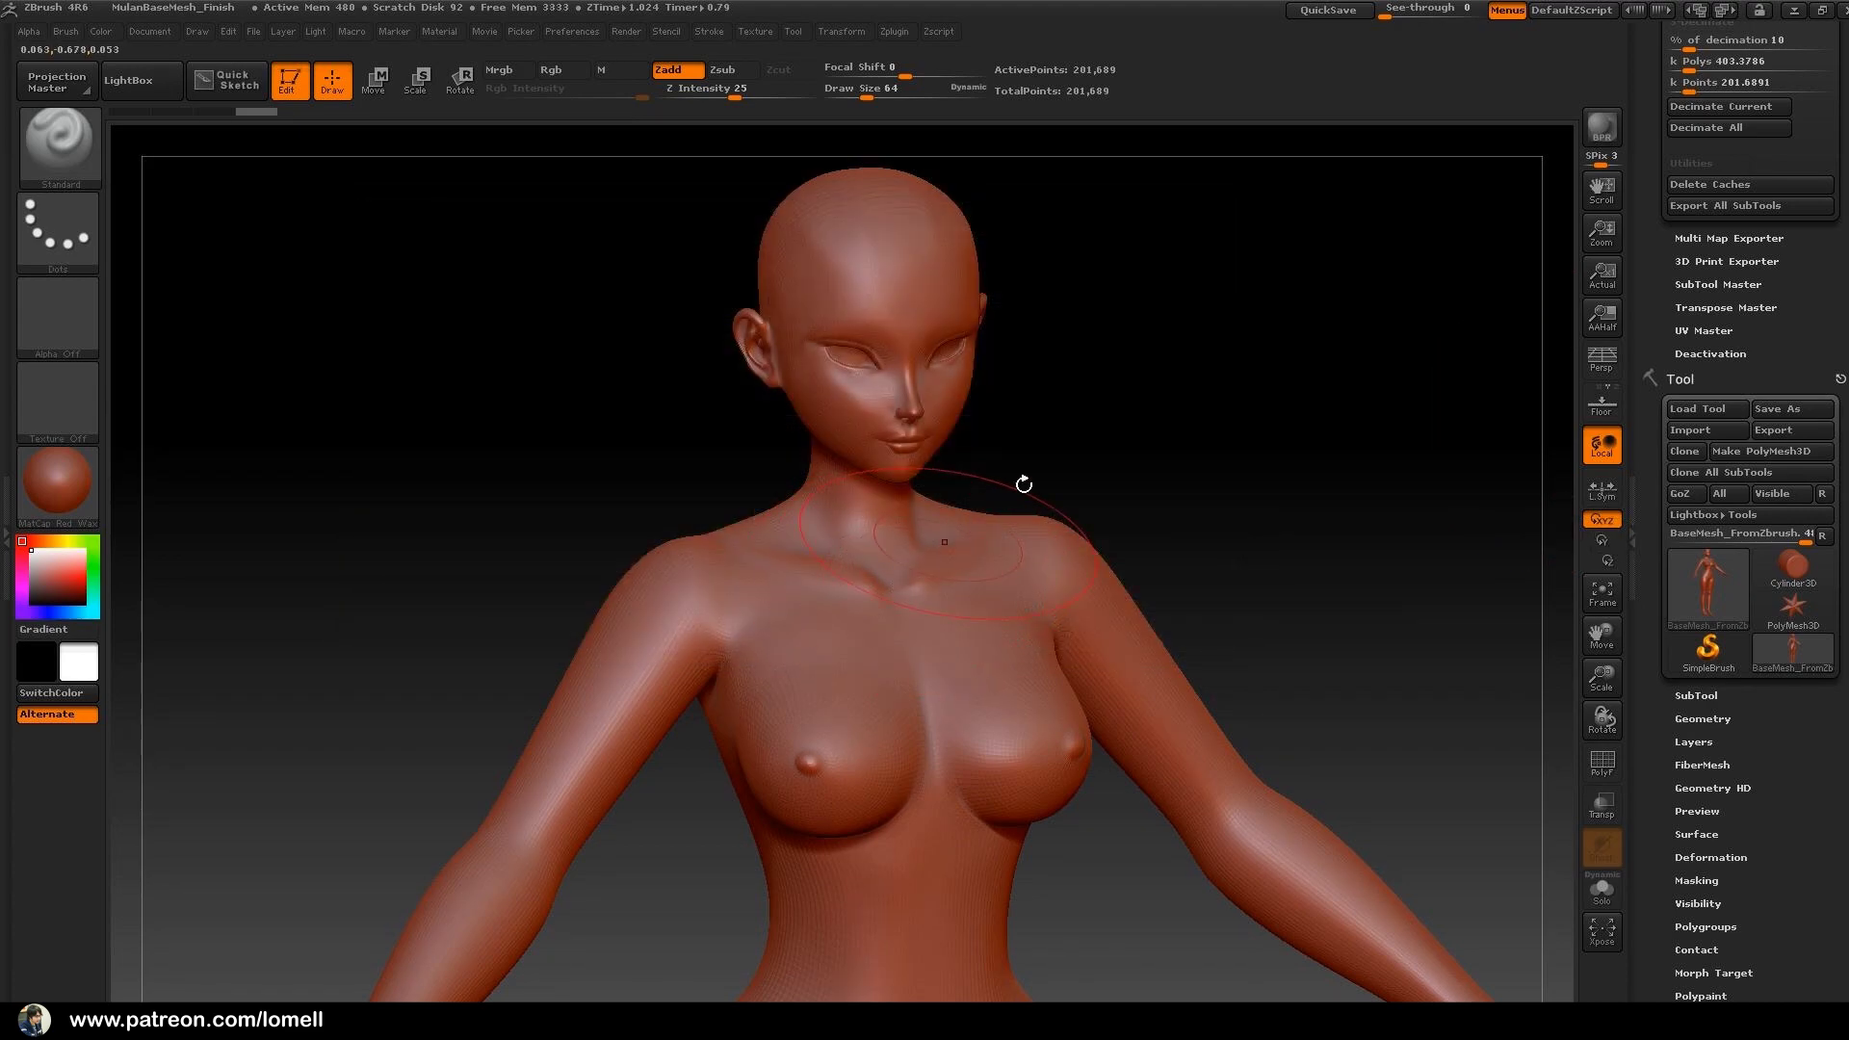
- Switch to 3ds Max and reset the scene to its default state
mouse_move(1002, 494)
left_mouse_down()
mouse_move(1149, 438)
mouse_move(1143, 424)
mouse_move(1107, 462)
mouse_move(1159, 437)
mouse_move(1140, 436)
mouse_move(1170, 472)
left_mouse_up()
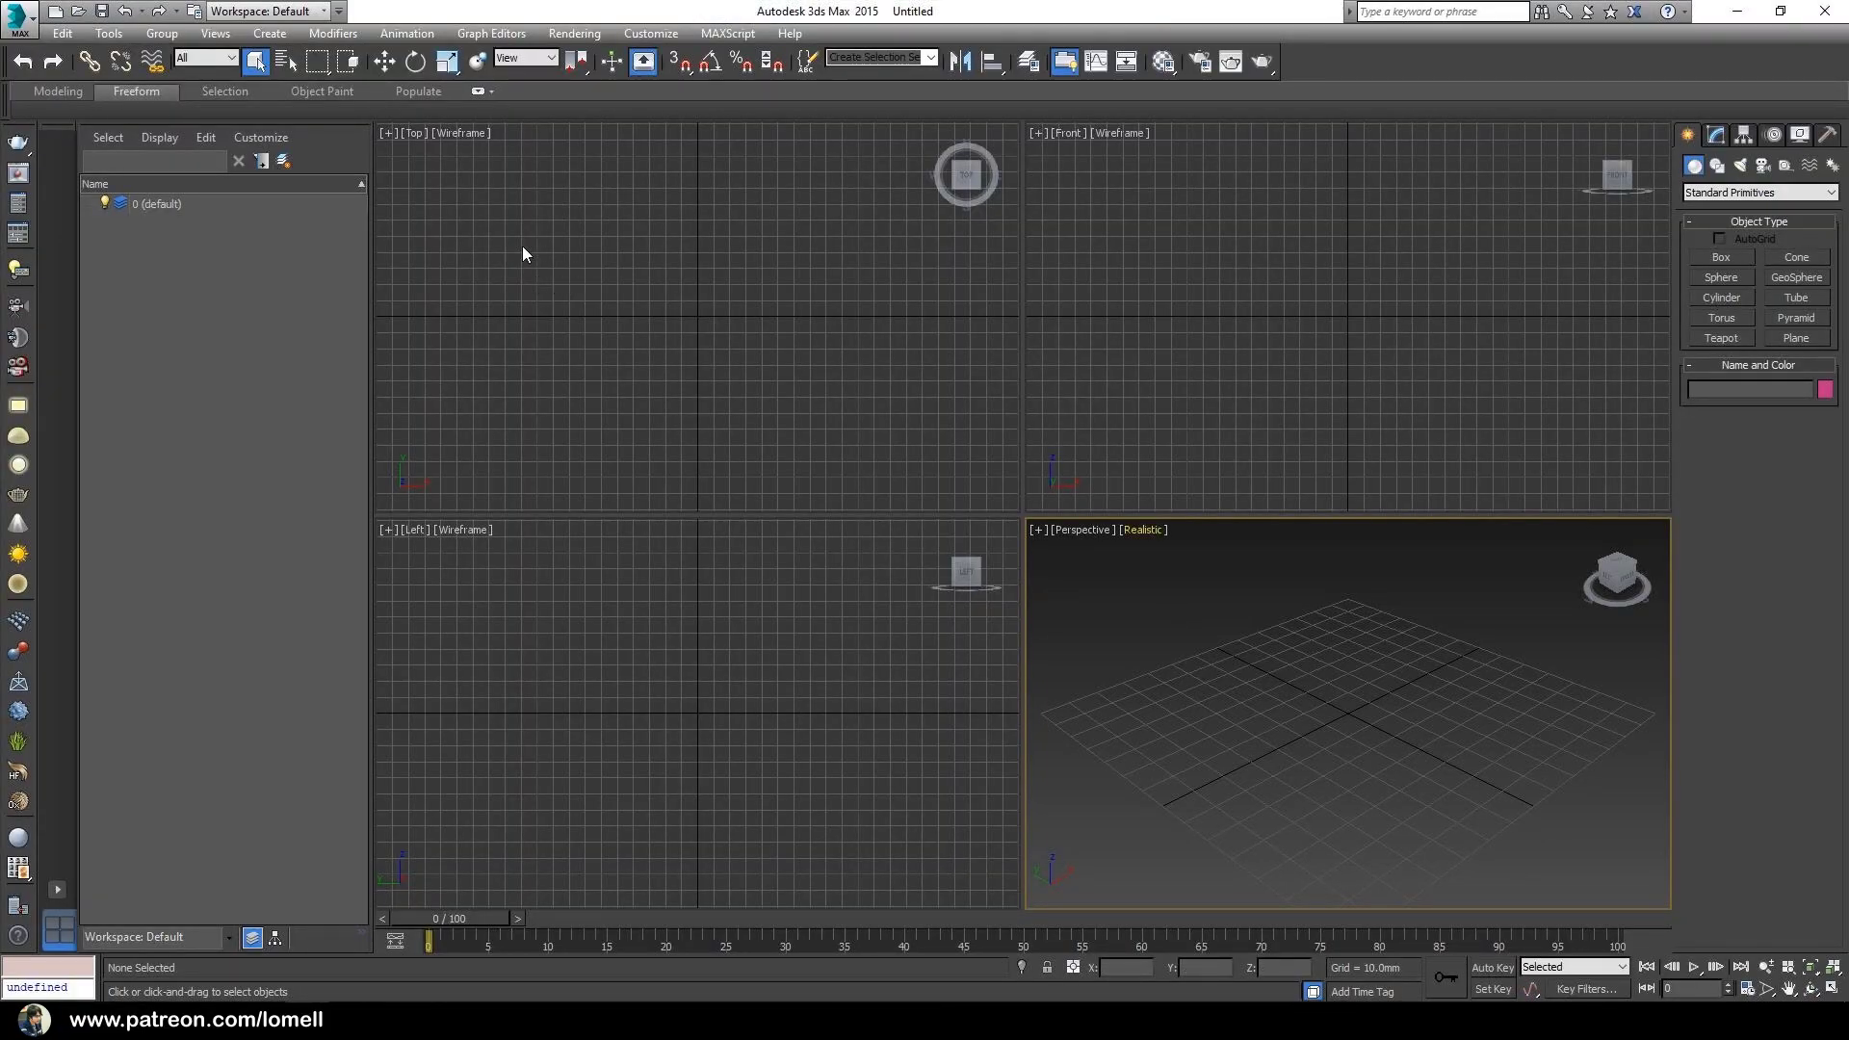
left_click(17, 16)
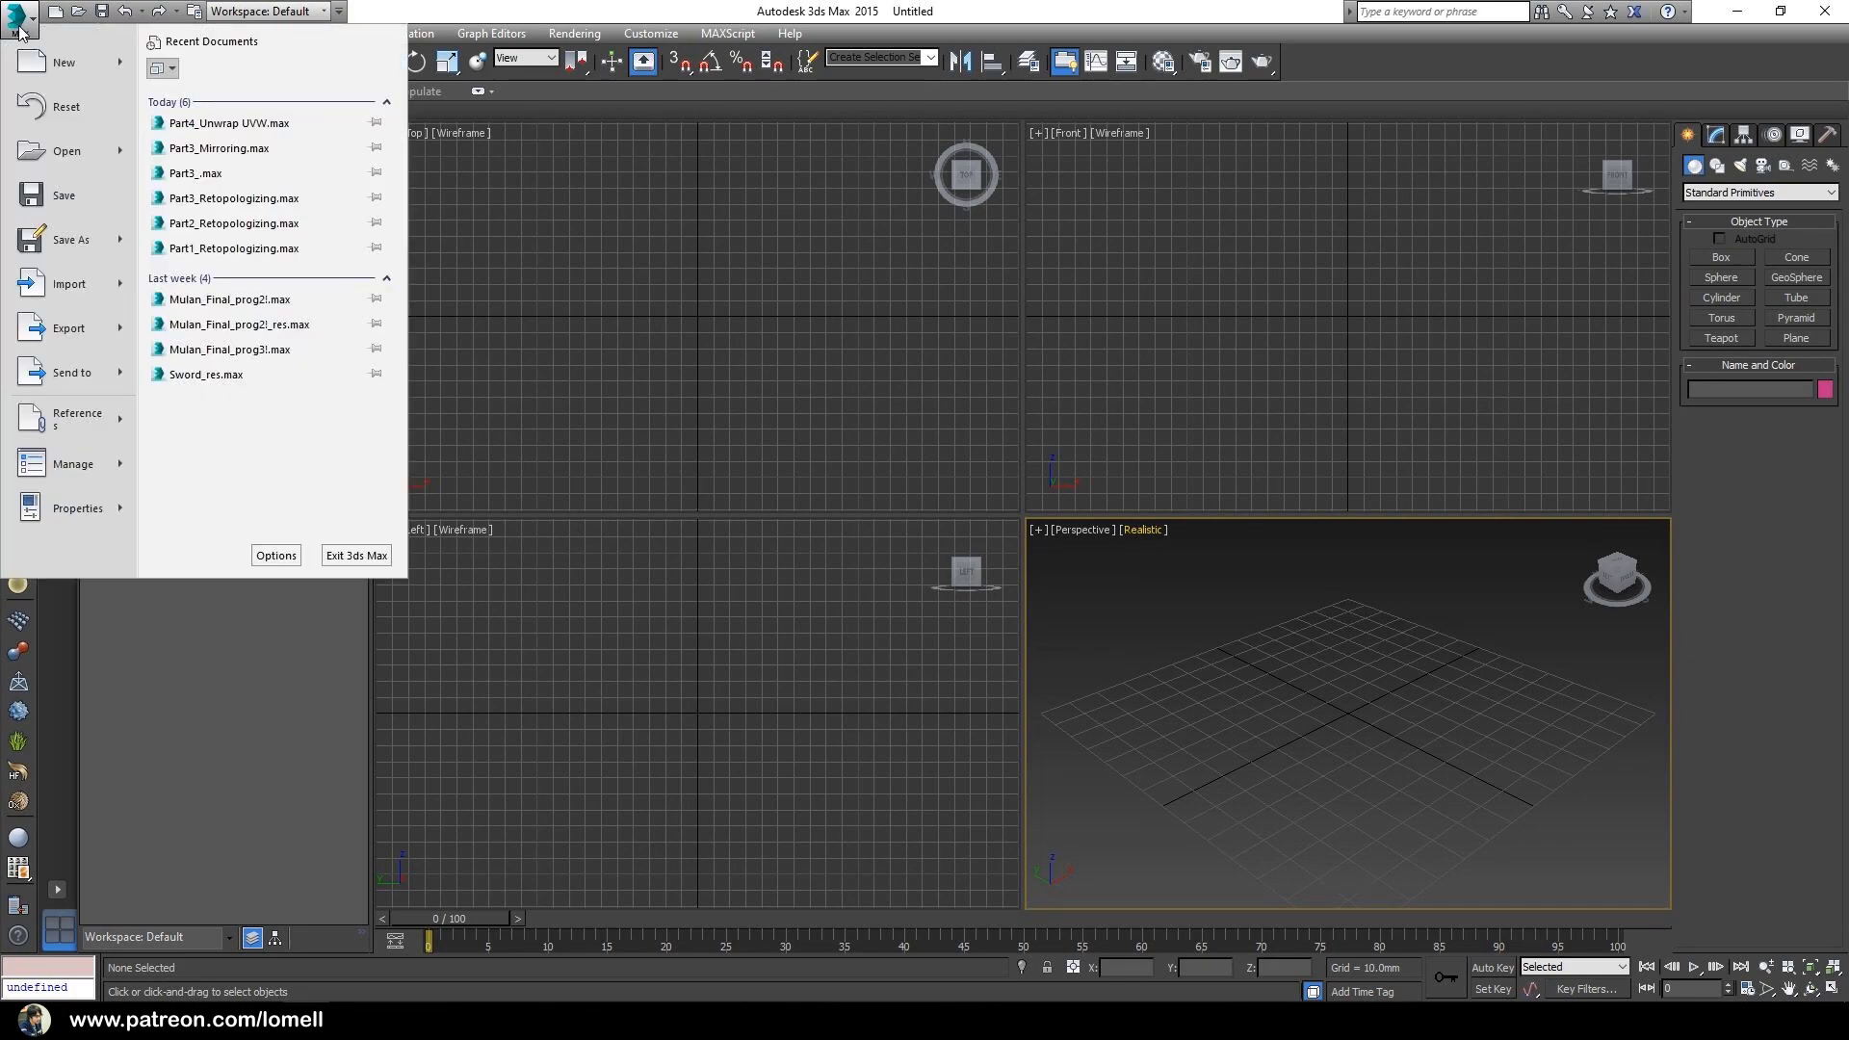
left_click(83, 105)
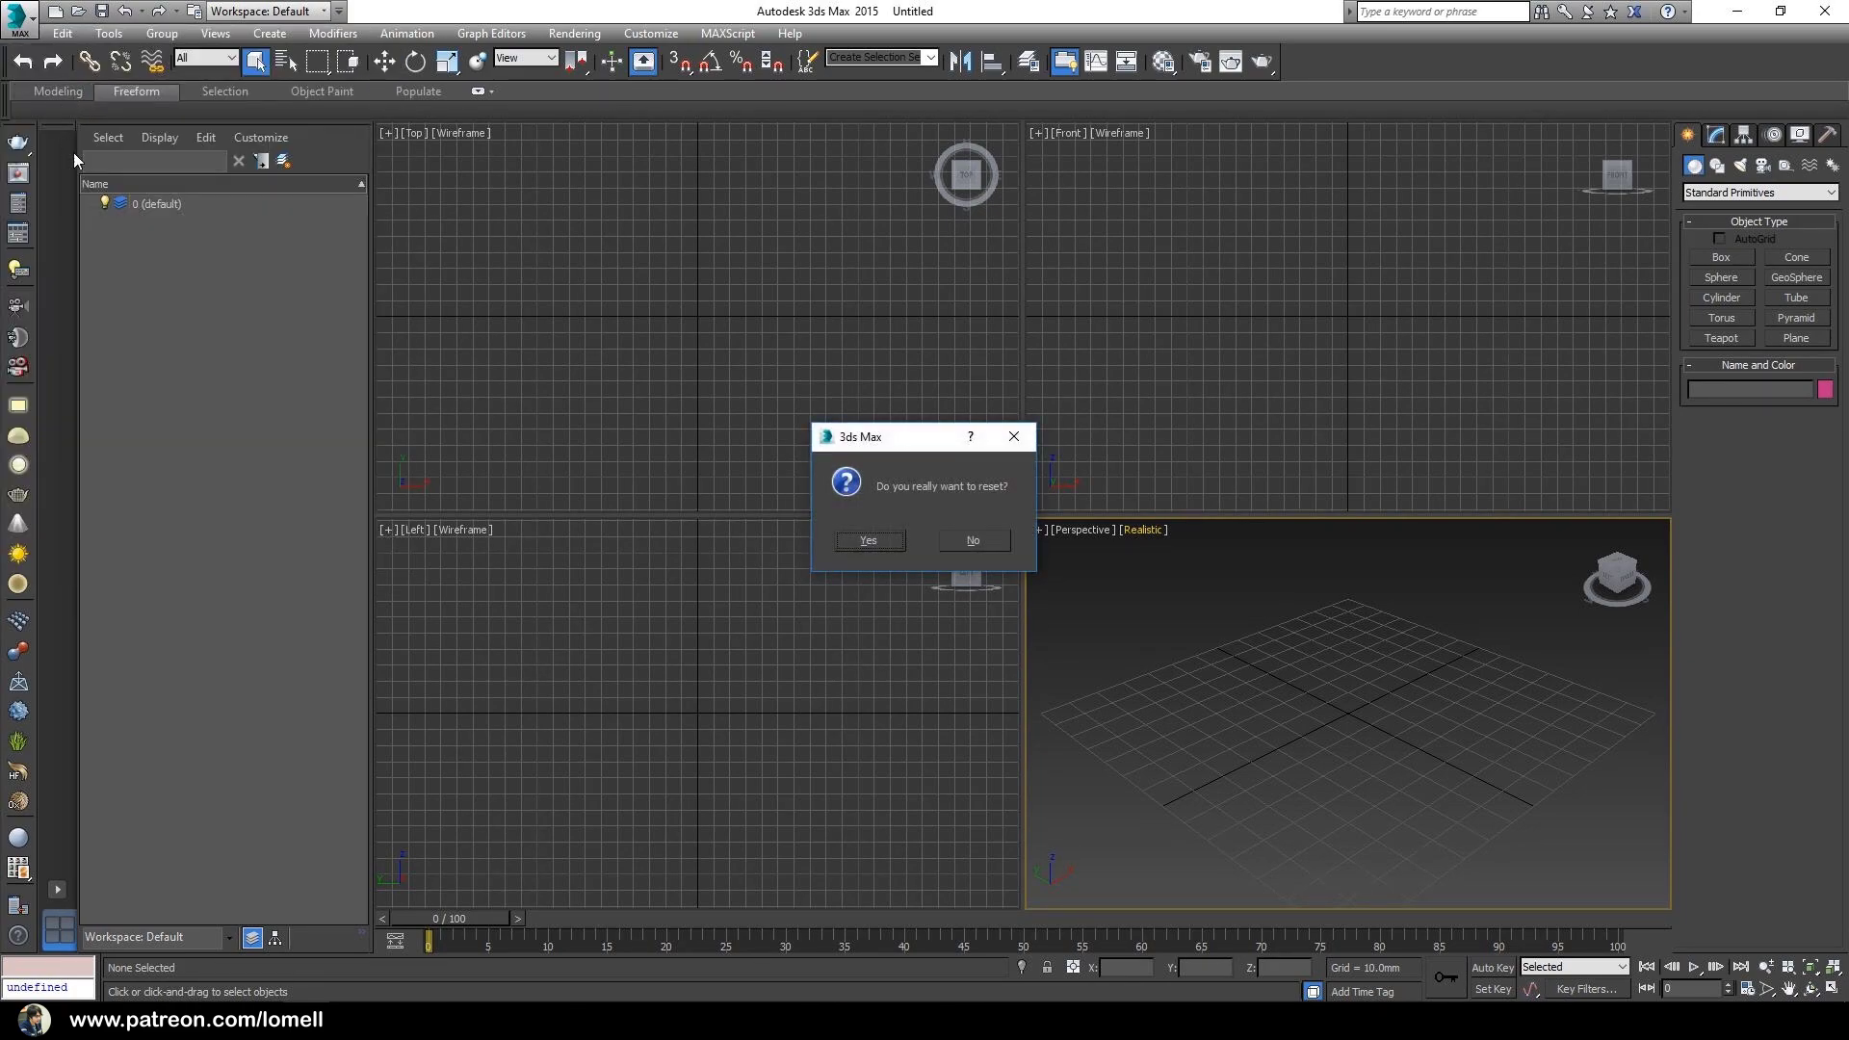
left_click(867, 541)
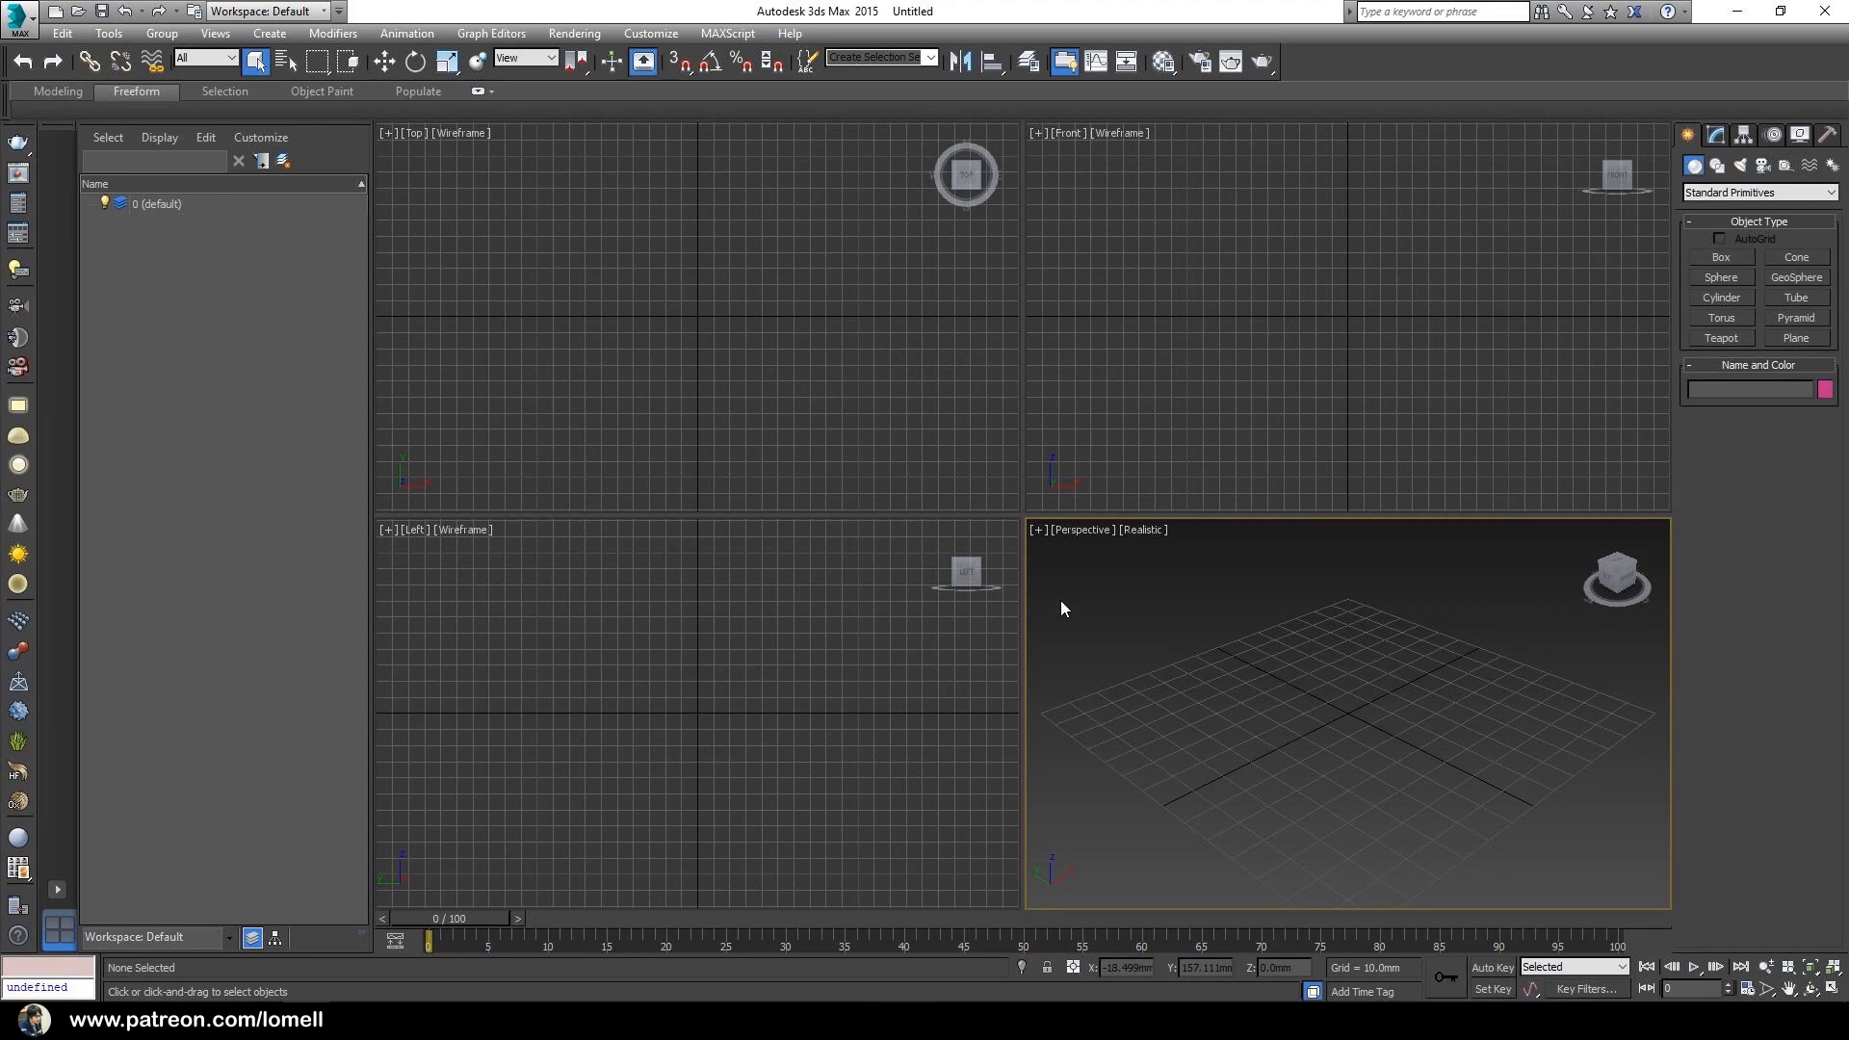
- Configure the units with a metric display in Millimeters and a system unit scale of 1 unit = 1.0 Millimeters
left_click(647, 35)
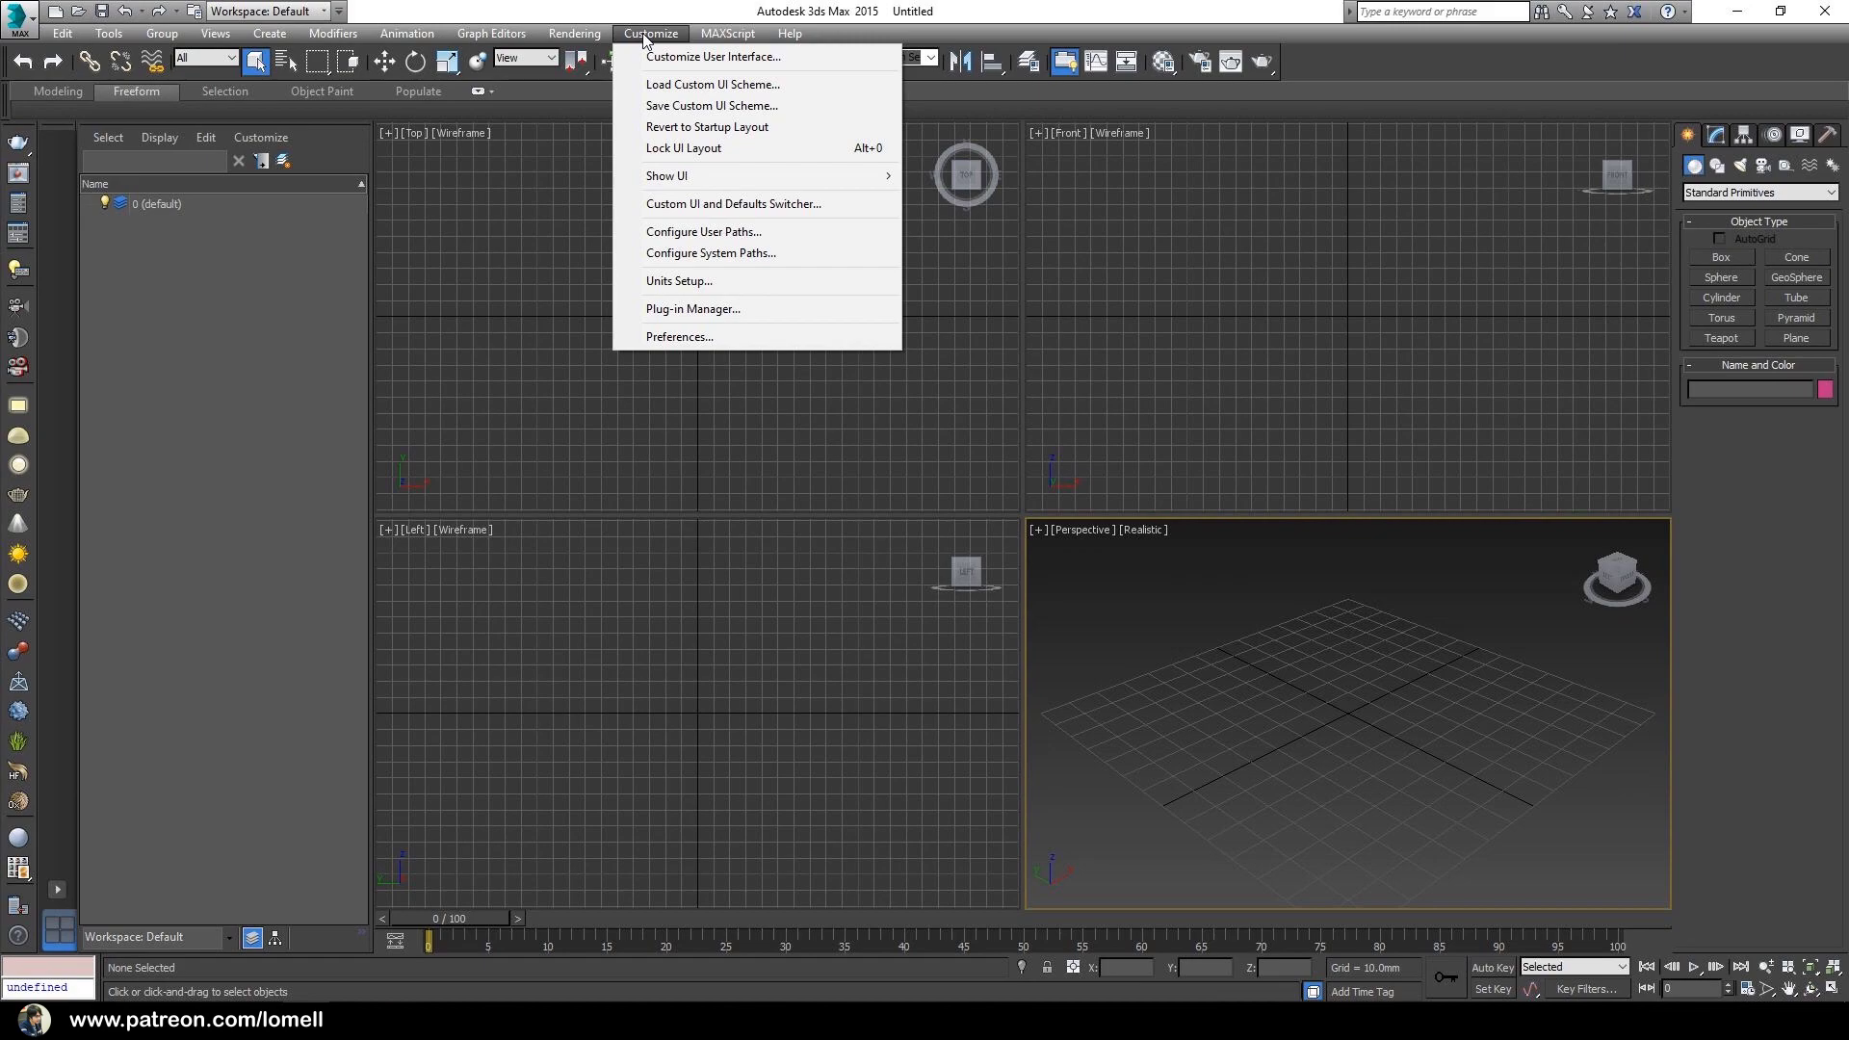
left_click(658, 281)
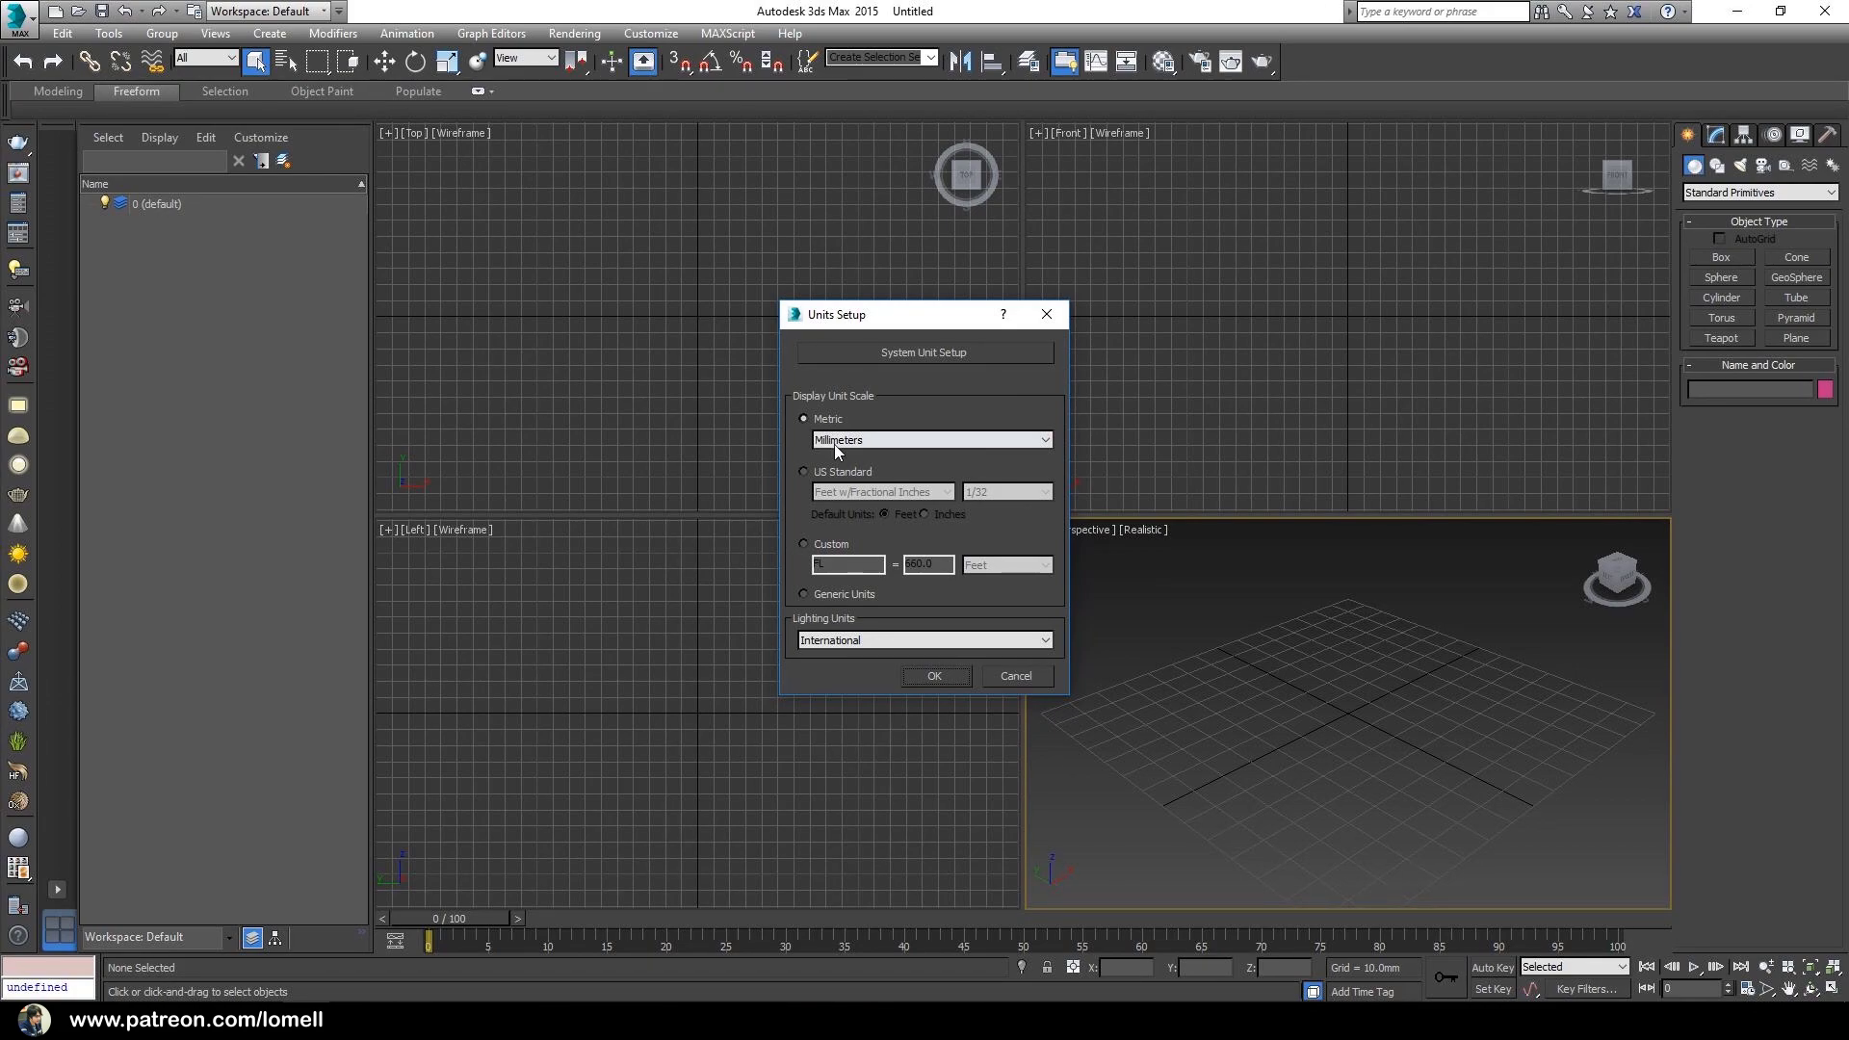
left_click(932, 352)
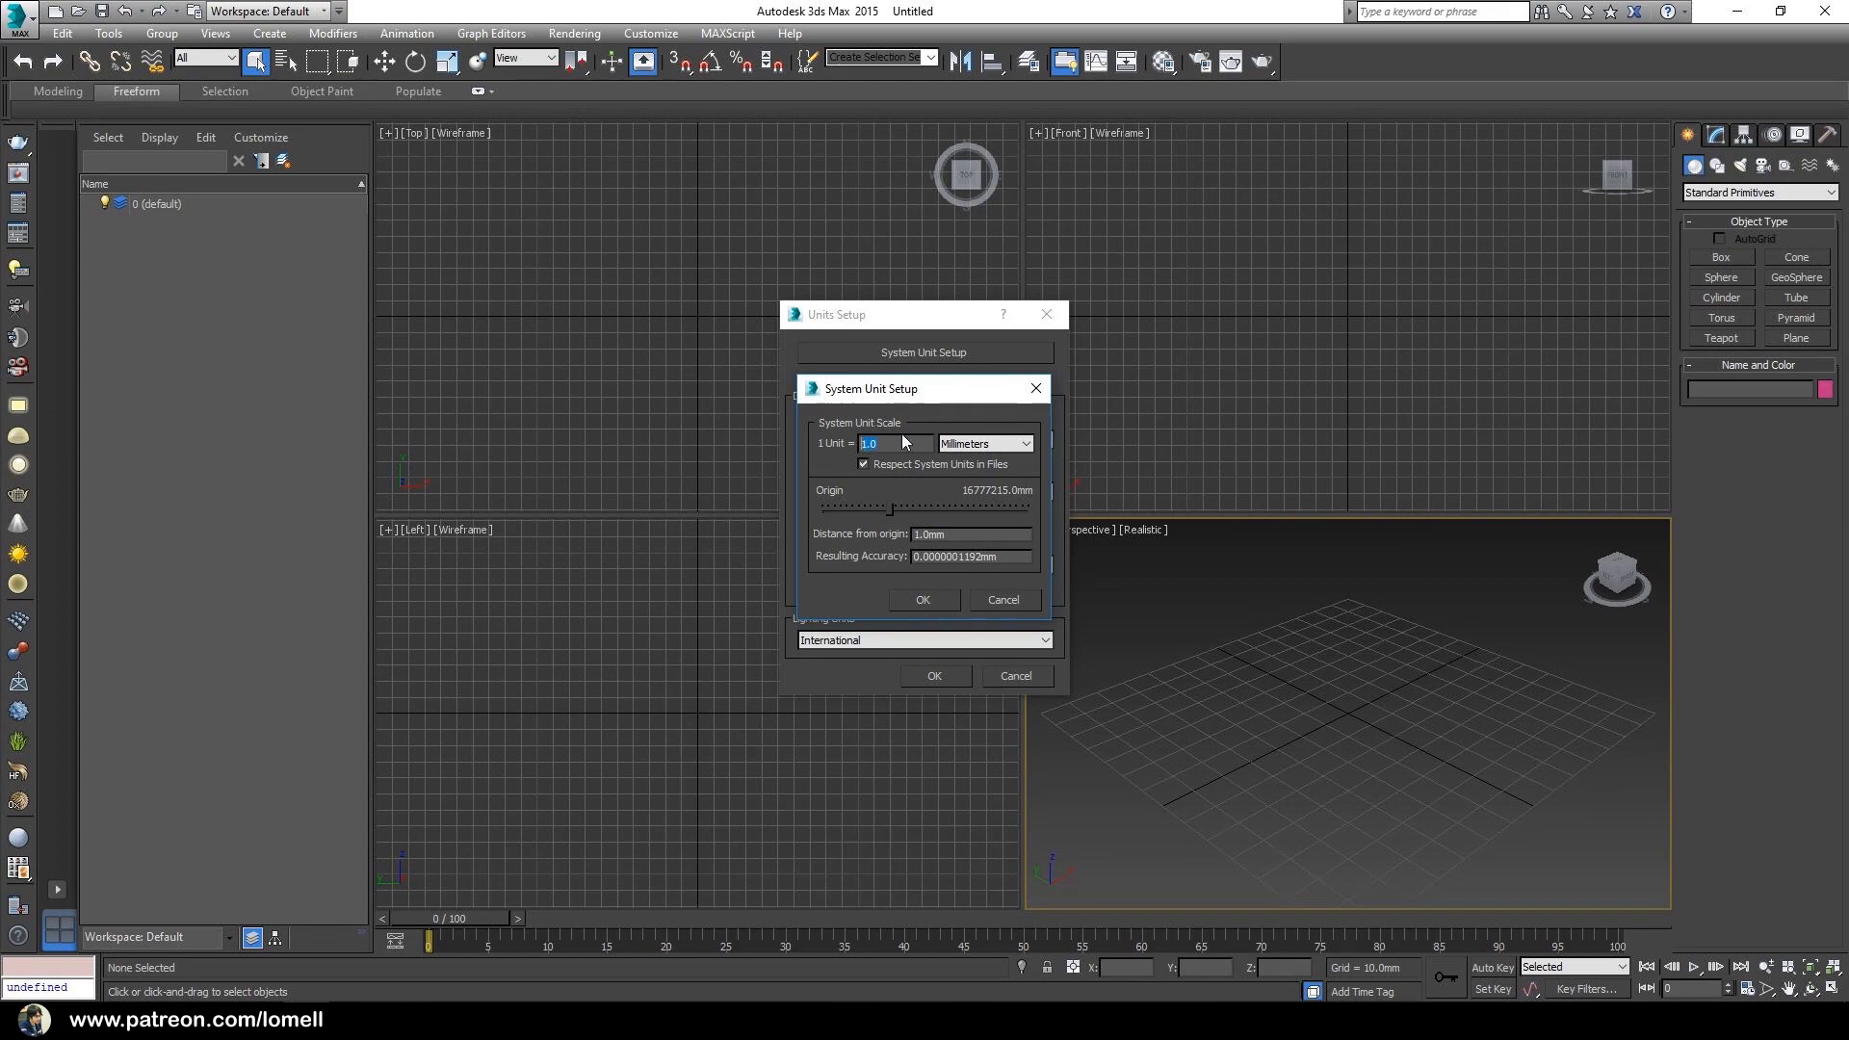
left_click(979, 442)
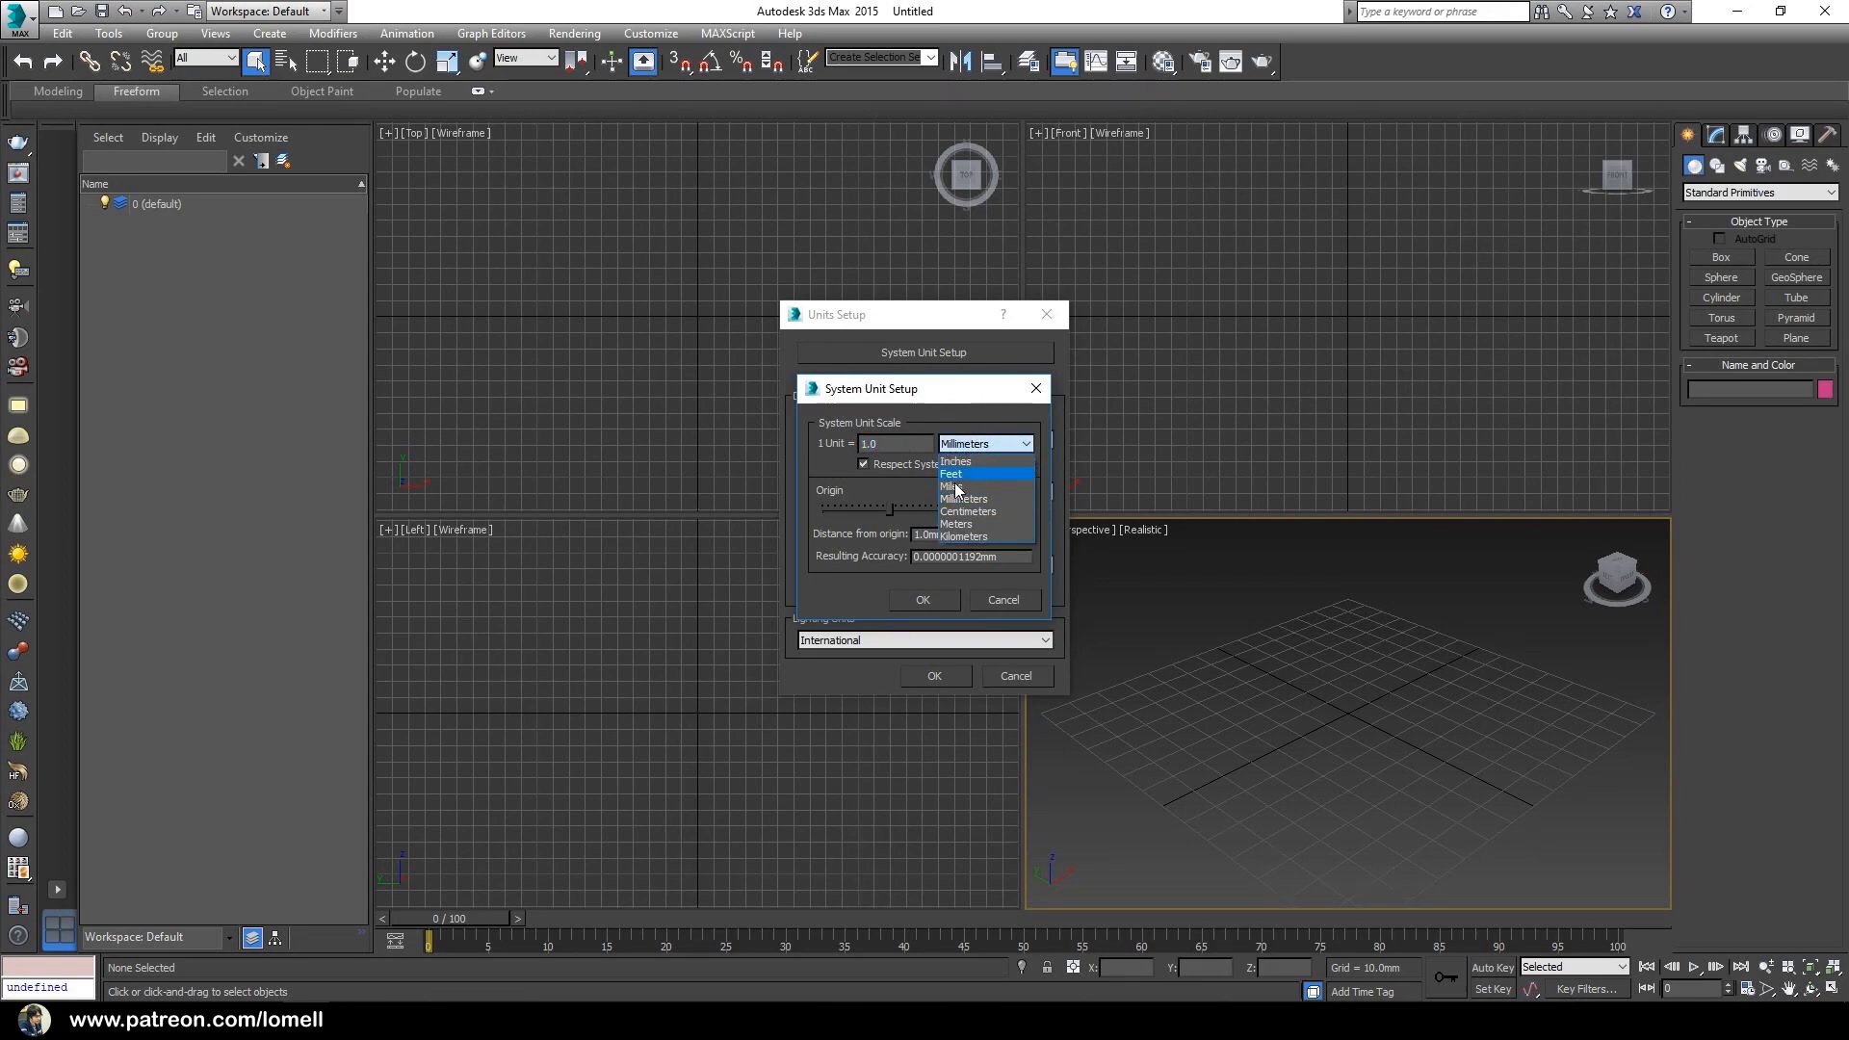
left_click(956, 500)
left_click(919, 601)
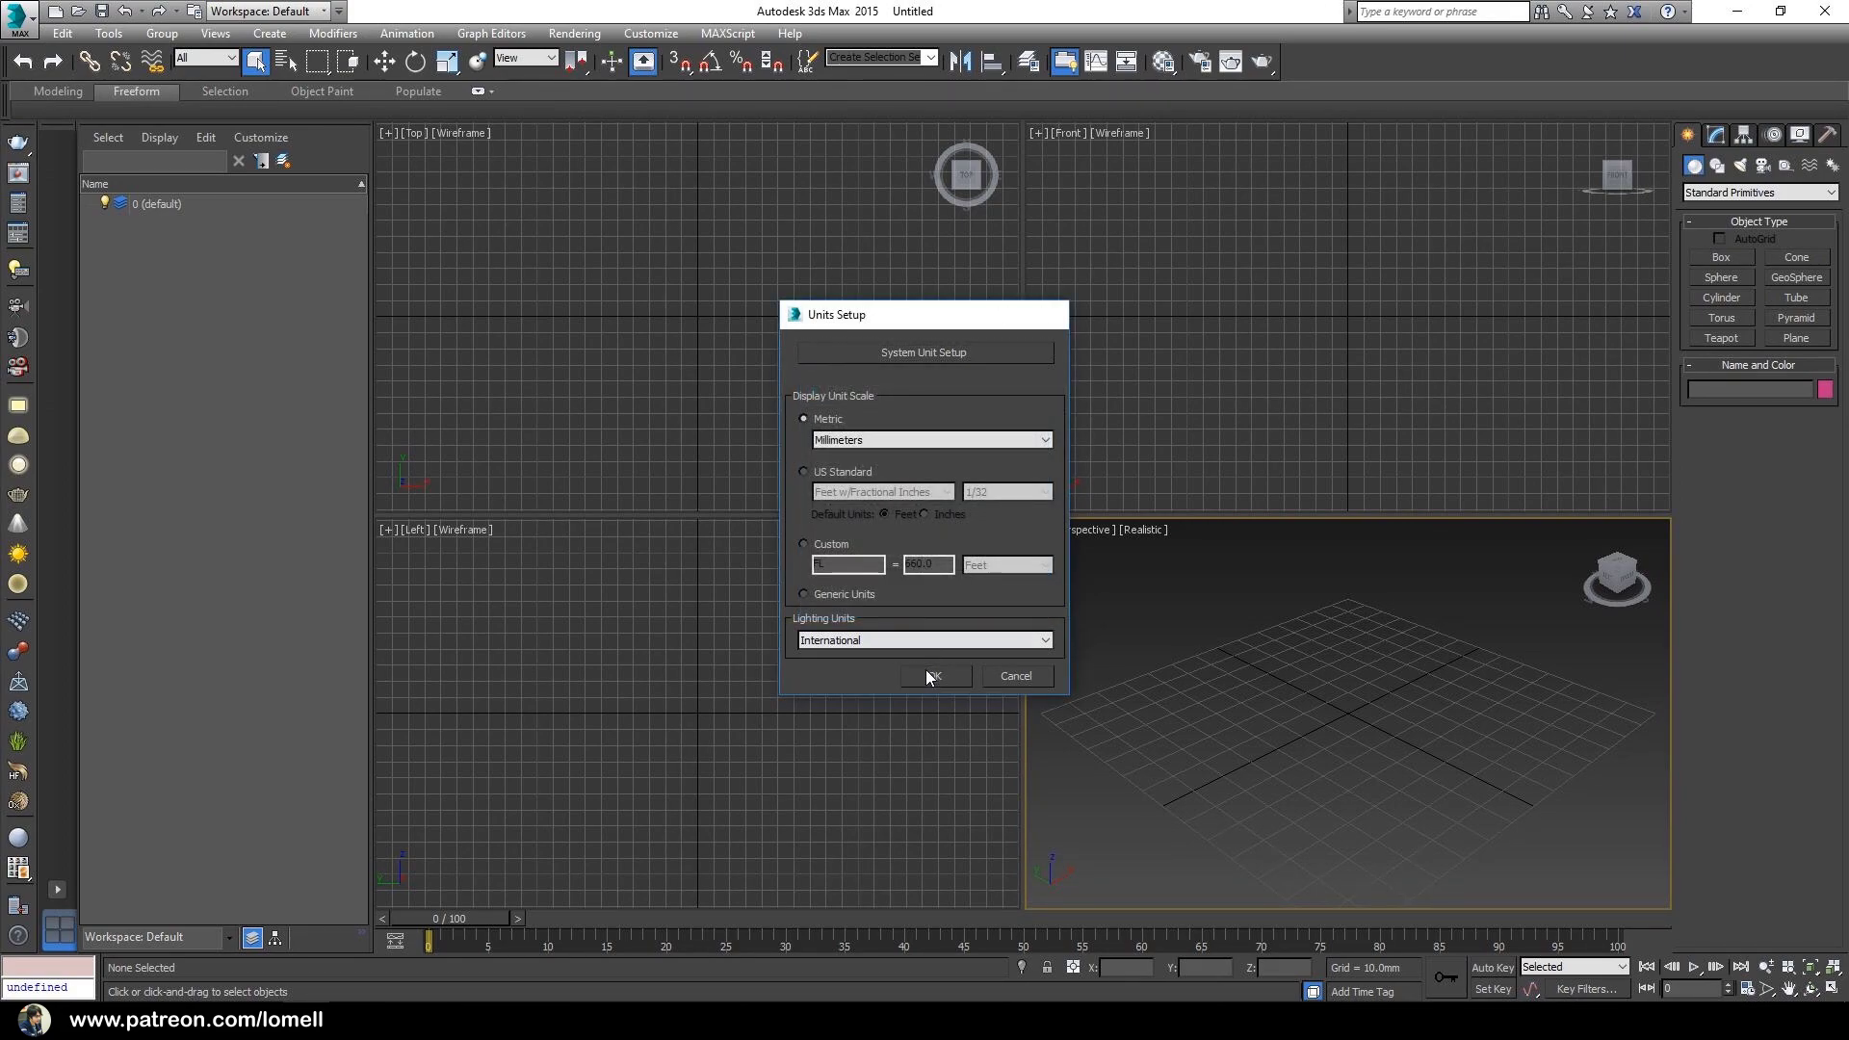
left_click(927, 673)
- Import the BaseMesh_FromZbrush OBJ file from the Zbrush folder, leaving the OBJ import options as they are
left_click(19, 19)
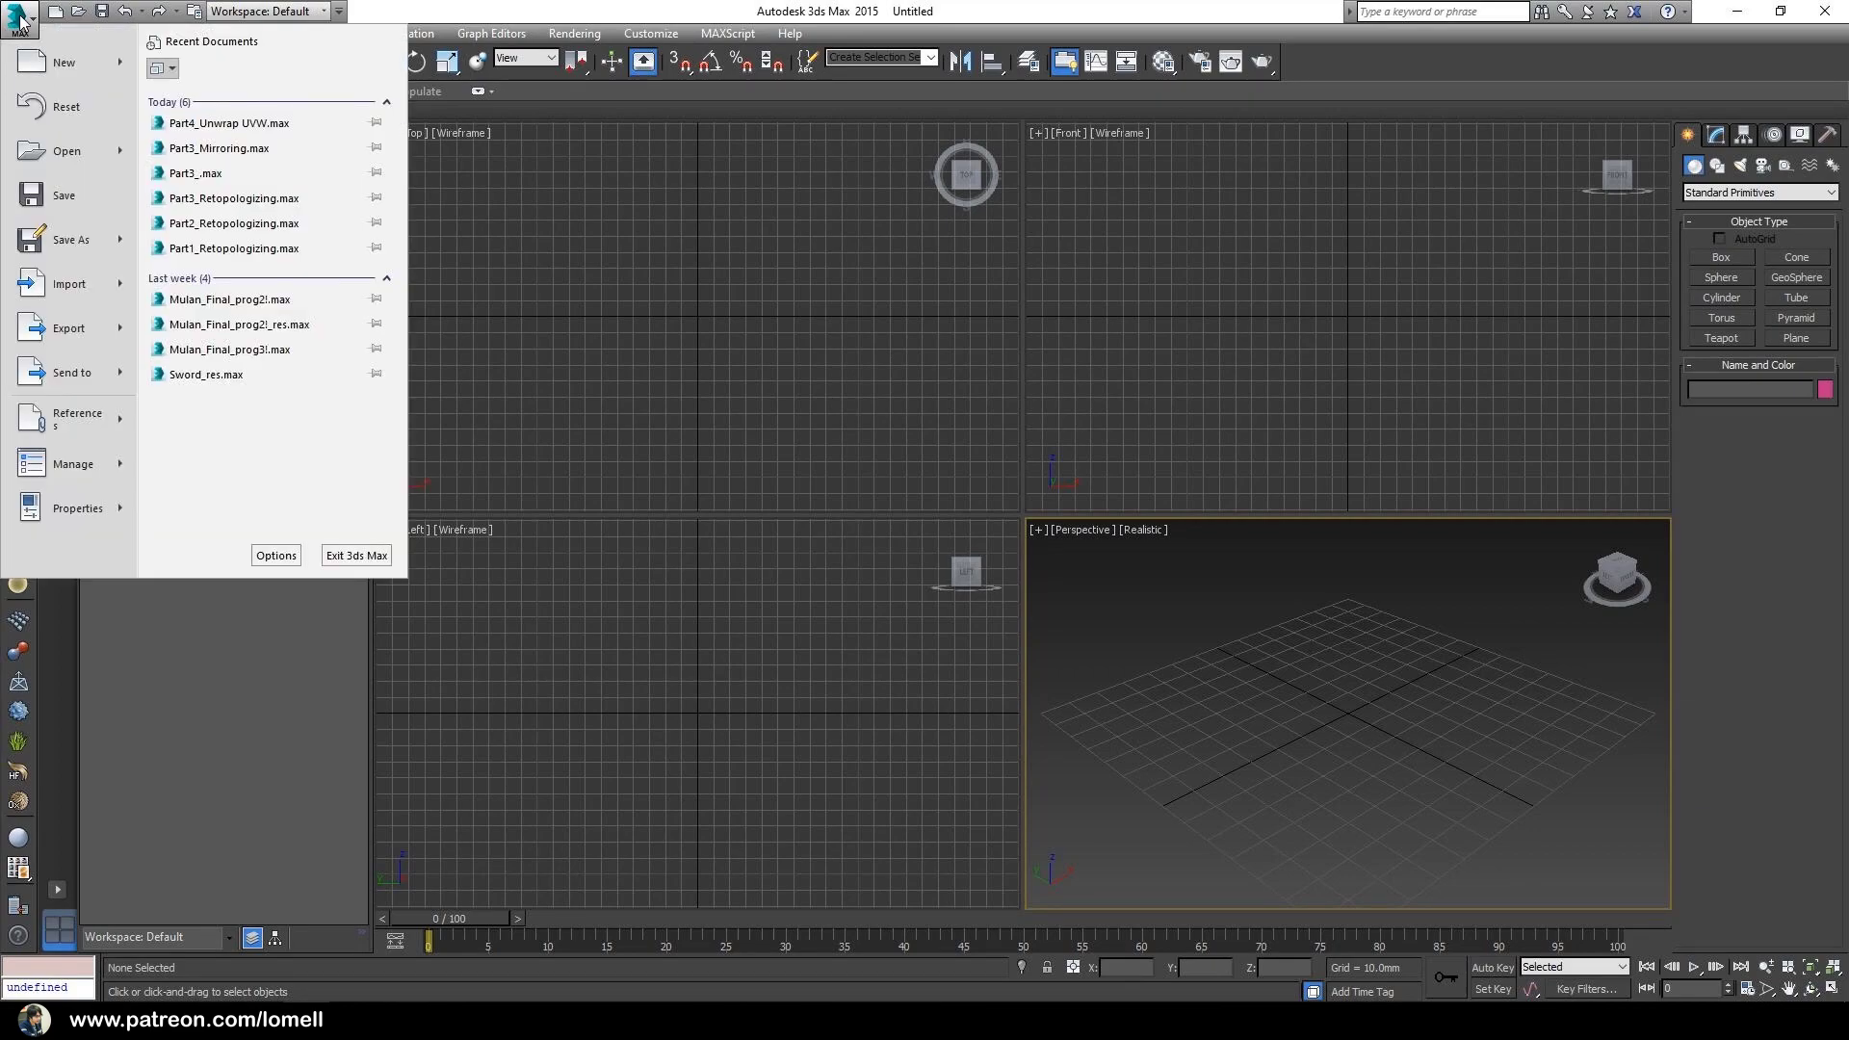
left_click(68, 284)
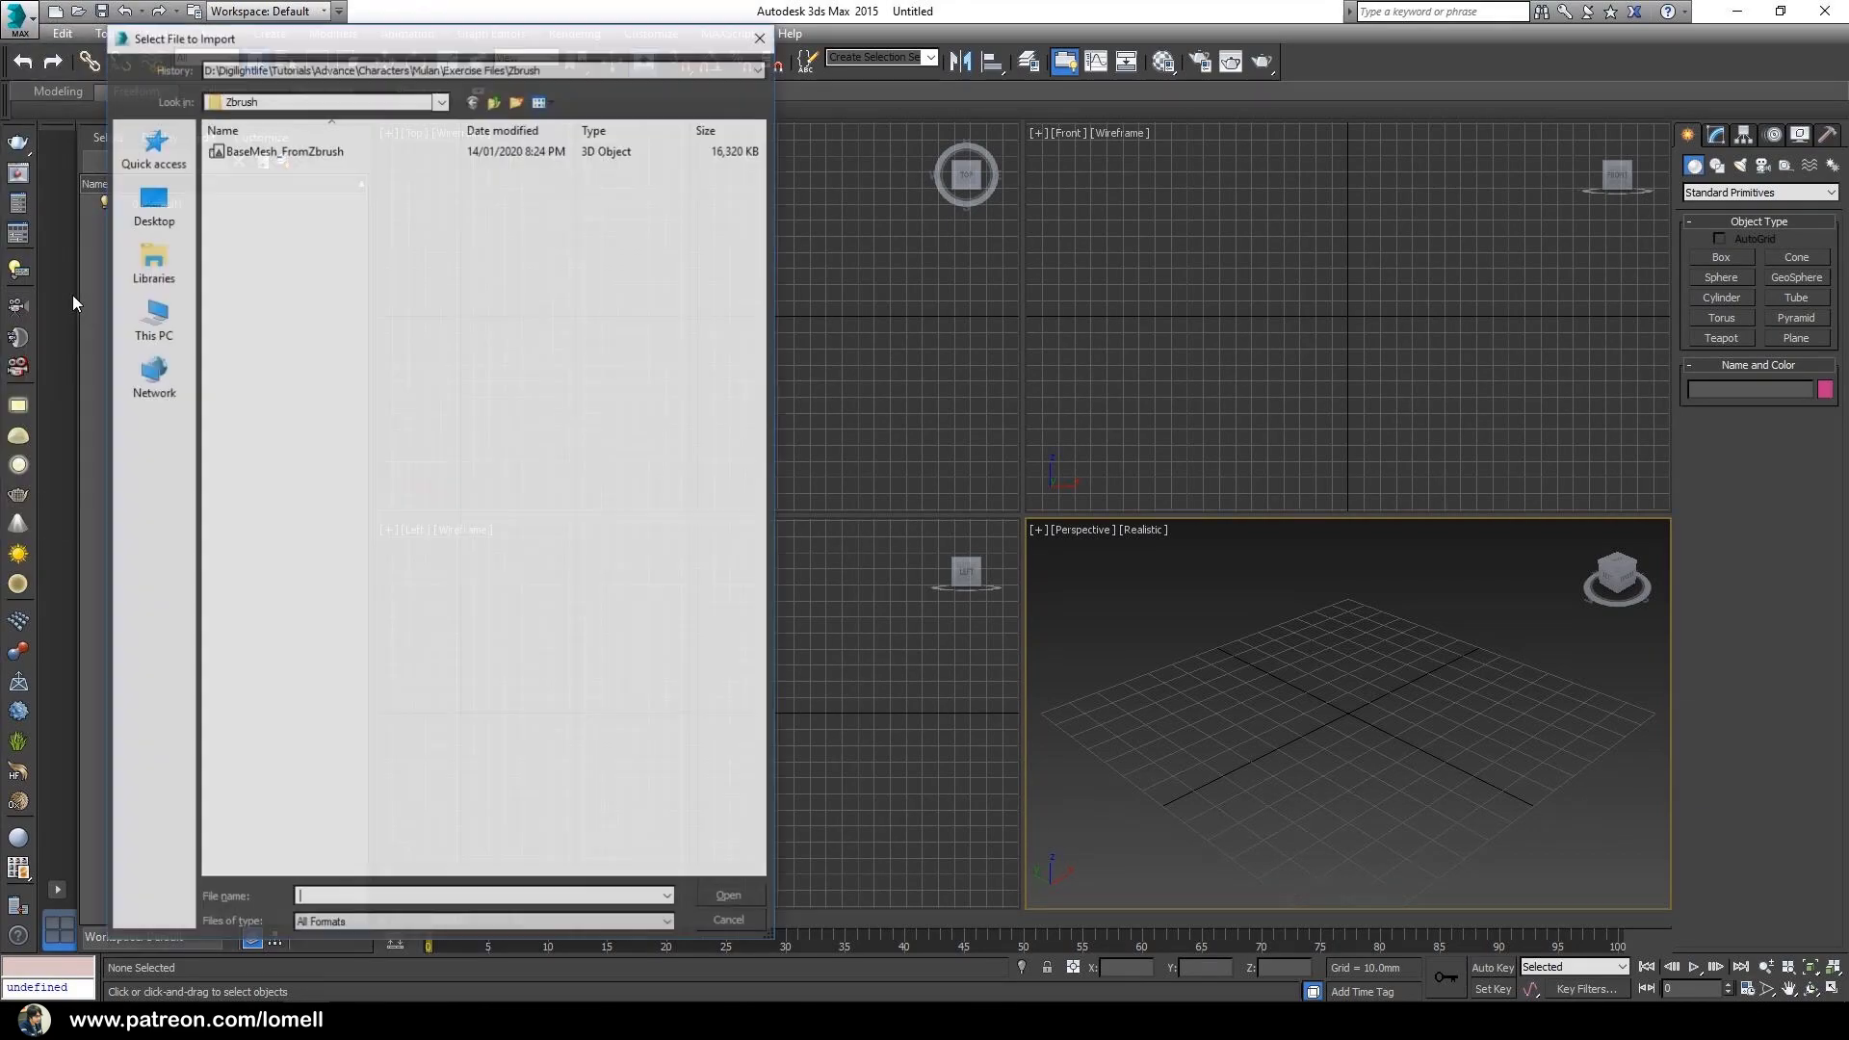
left_click_drag(458, 46, 581, 69)
left_click(397, 181)
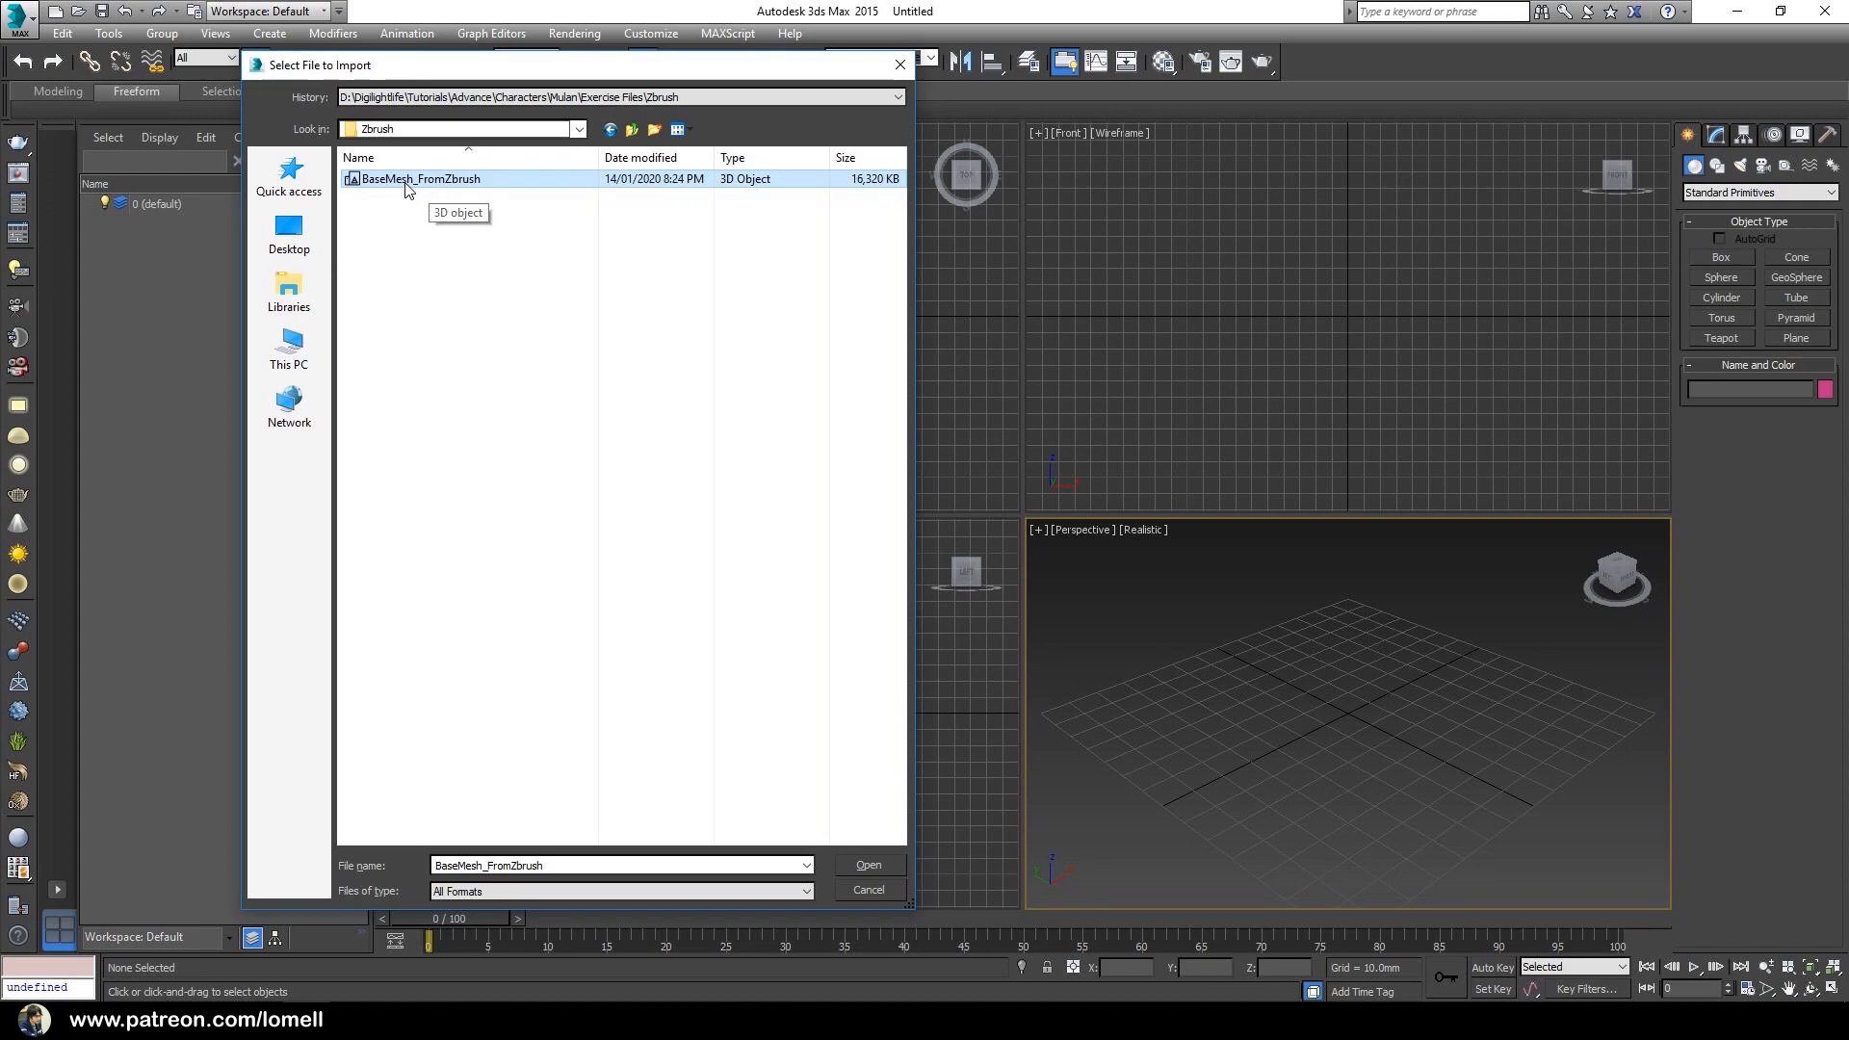
double_click(429, 181)
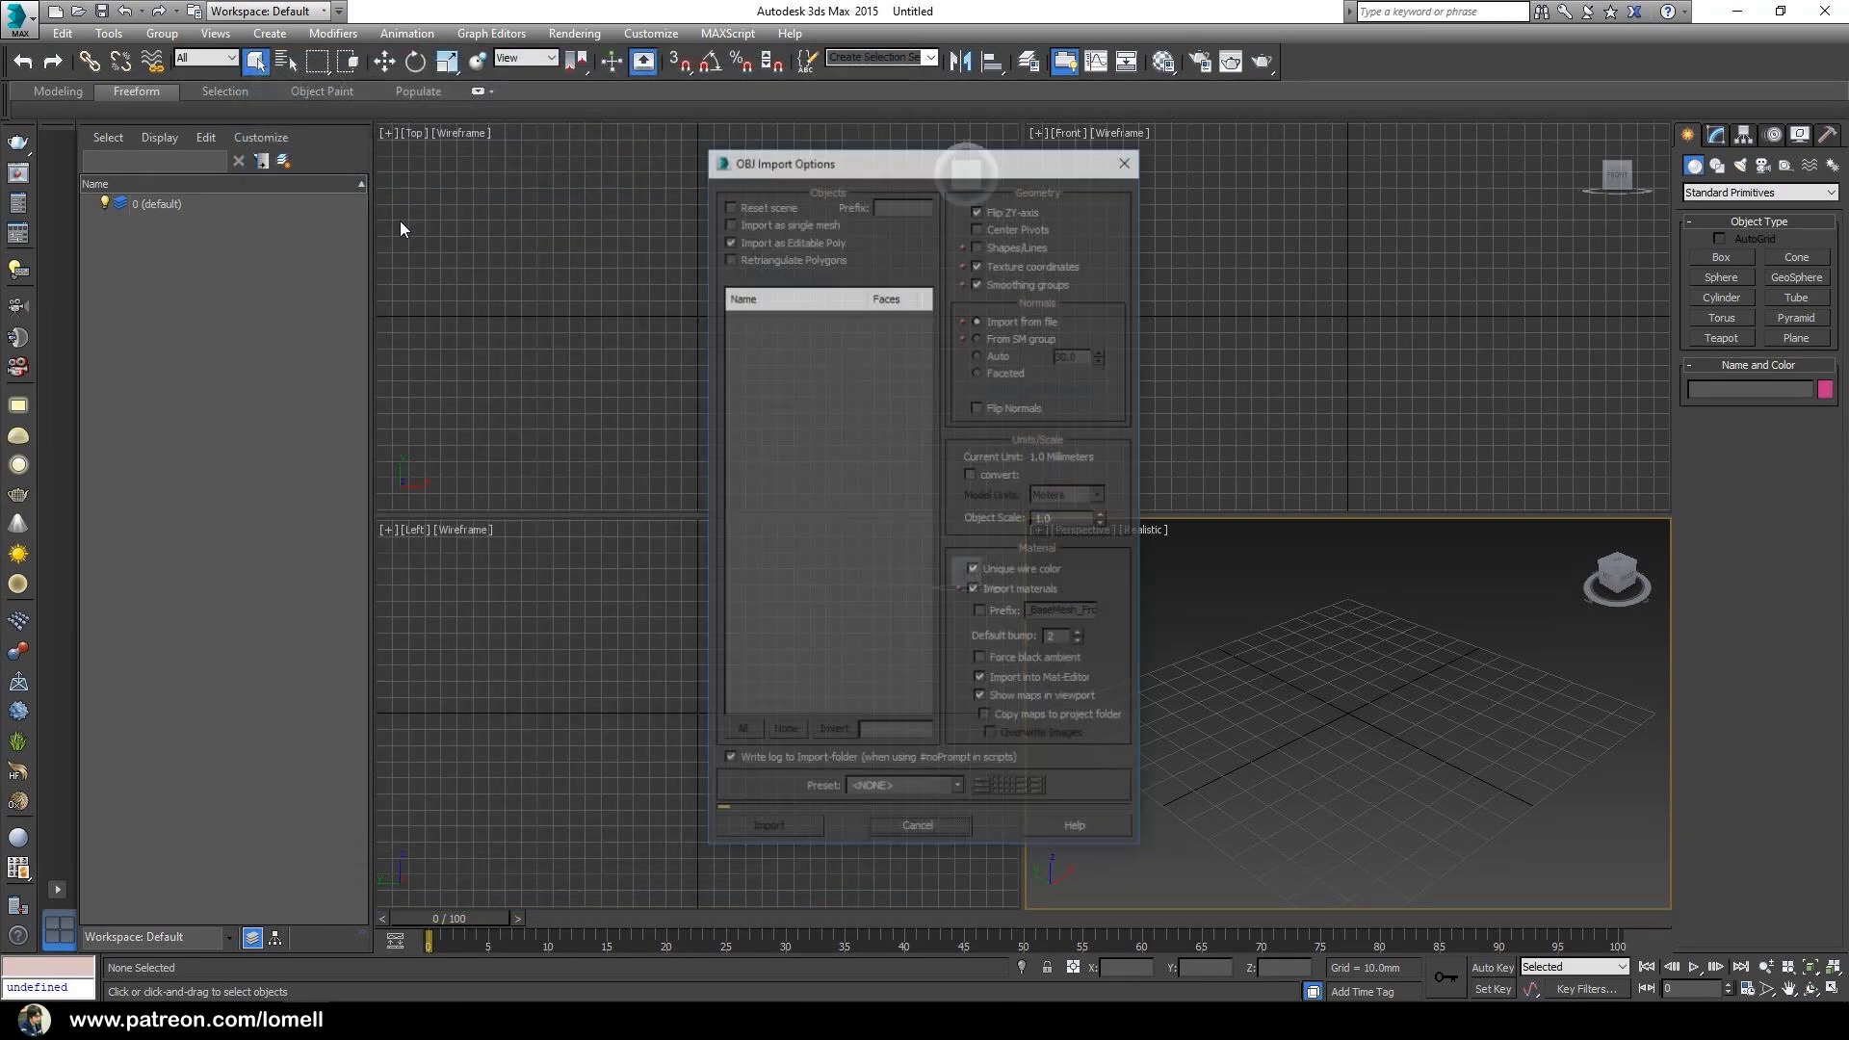
left_click(767, 830)
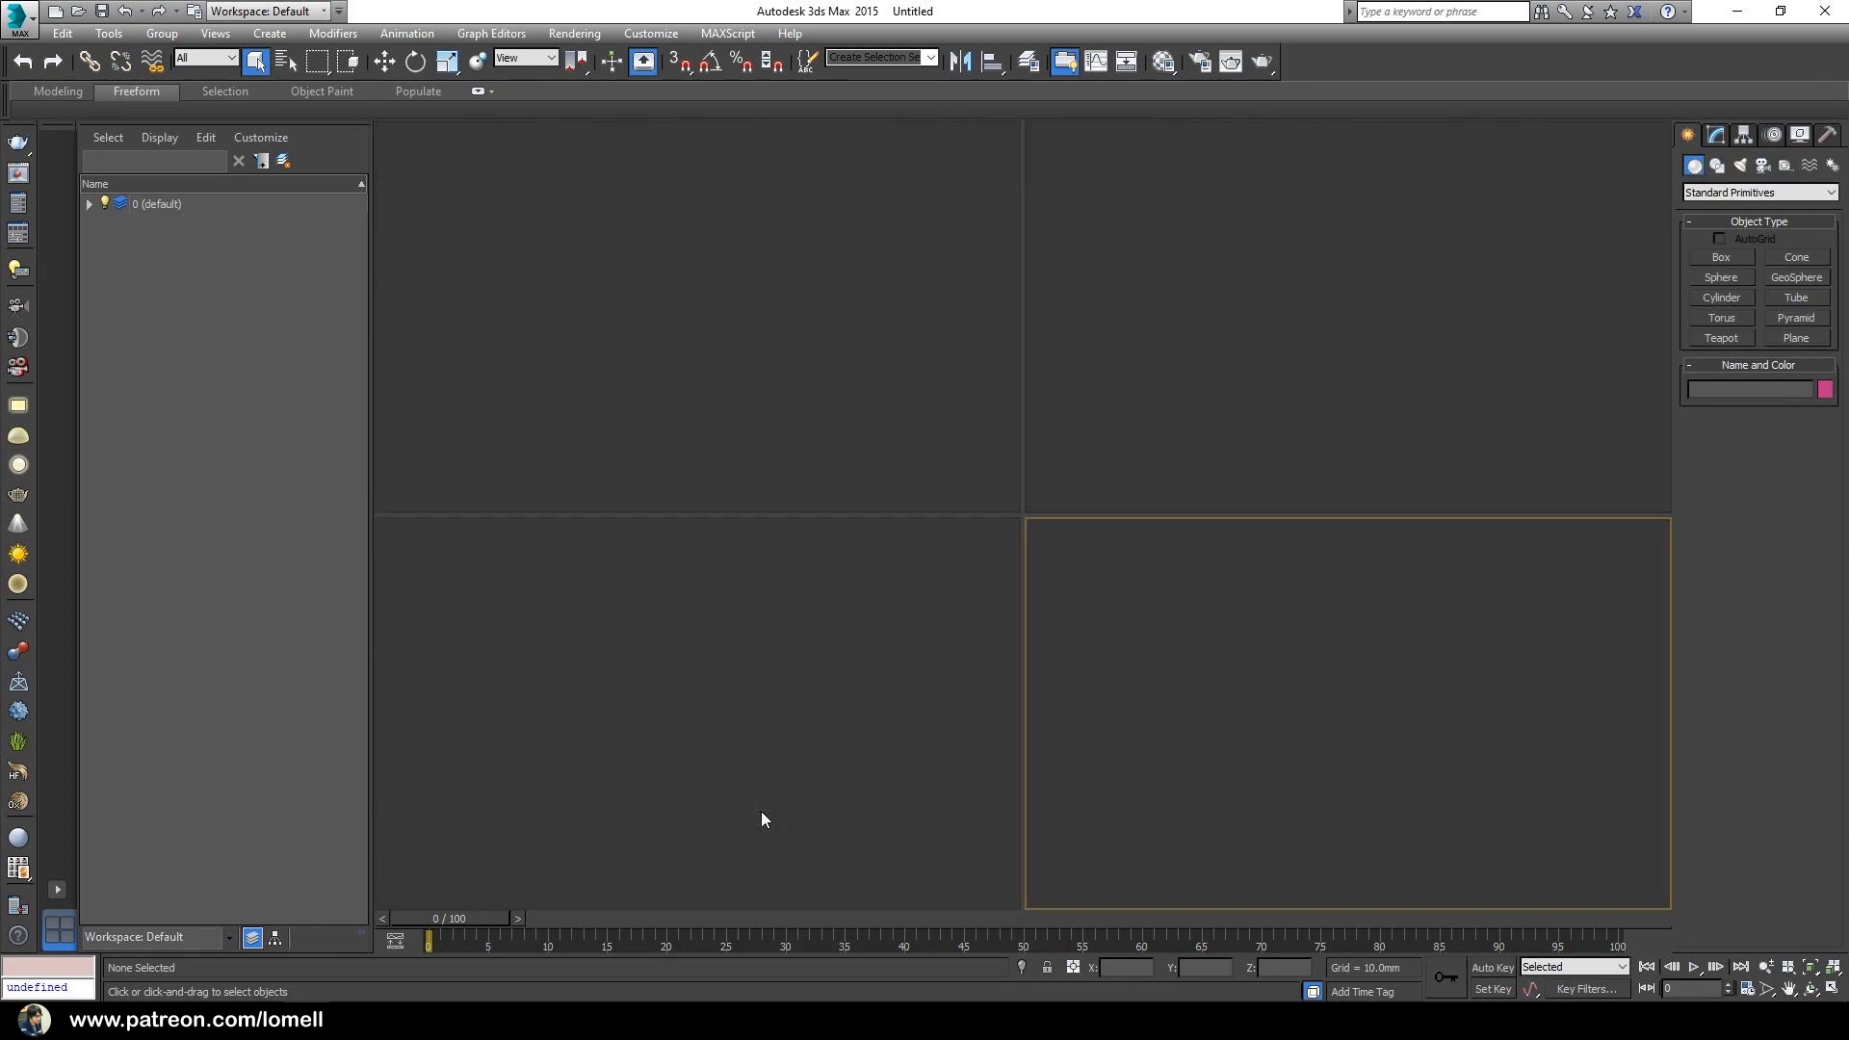
- Maximize the Perspective viewport and frame the whole imported body mesh from the front
middle_click_drag(1314, 814, 1303, 771, "alt")
key("alt+w")
middle_click_drag(1152, 656, 834, 478, "alt")
mouse_move(936, 636)
middle_mouse_down("alt")
mouse_move(912, 623)
mouse_move(842, 652)
mouse_move(814, 636)
mouse_move(920, 665)
middle_mouse_up("alt")
scroll(943, 628, "up", 4)
scroll(814, 637, "down", 3)
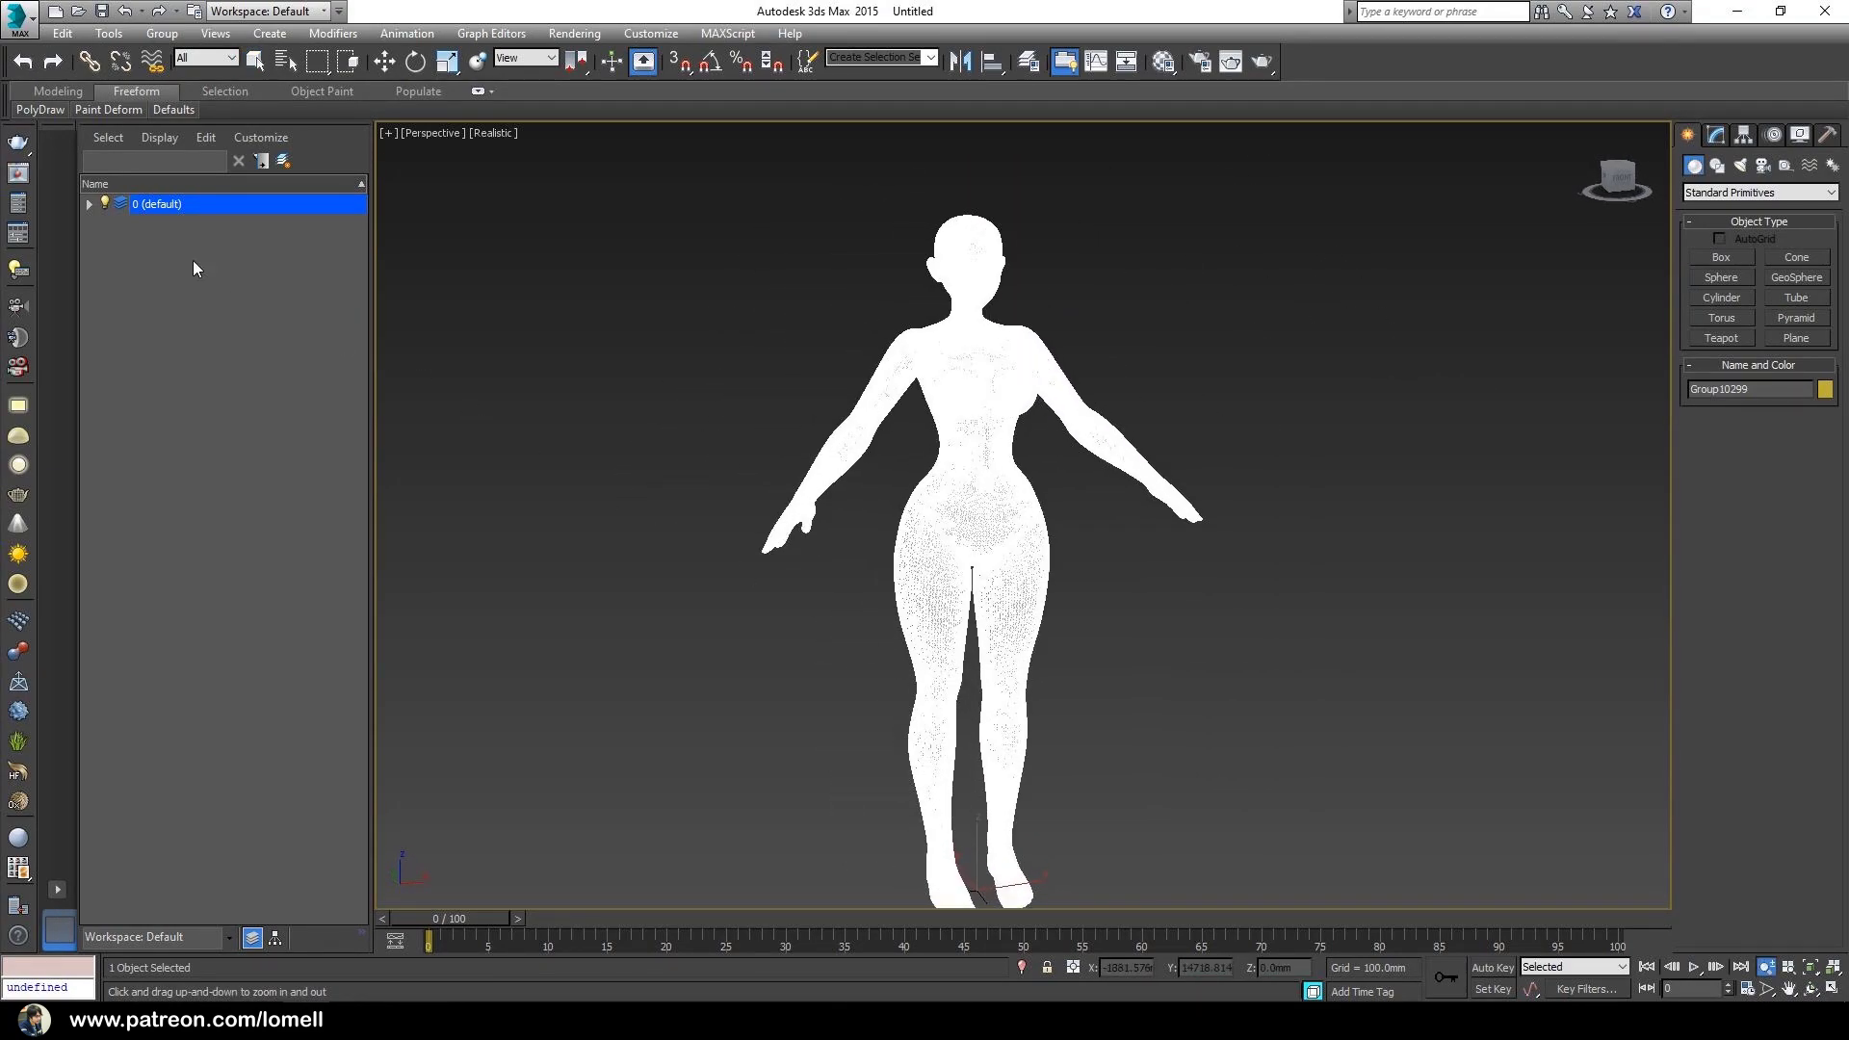
- Expand the 0 (default) layer and rename the imported body mesh as Basemesh
left_click(88, 204)
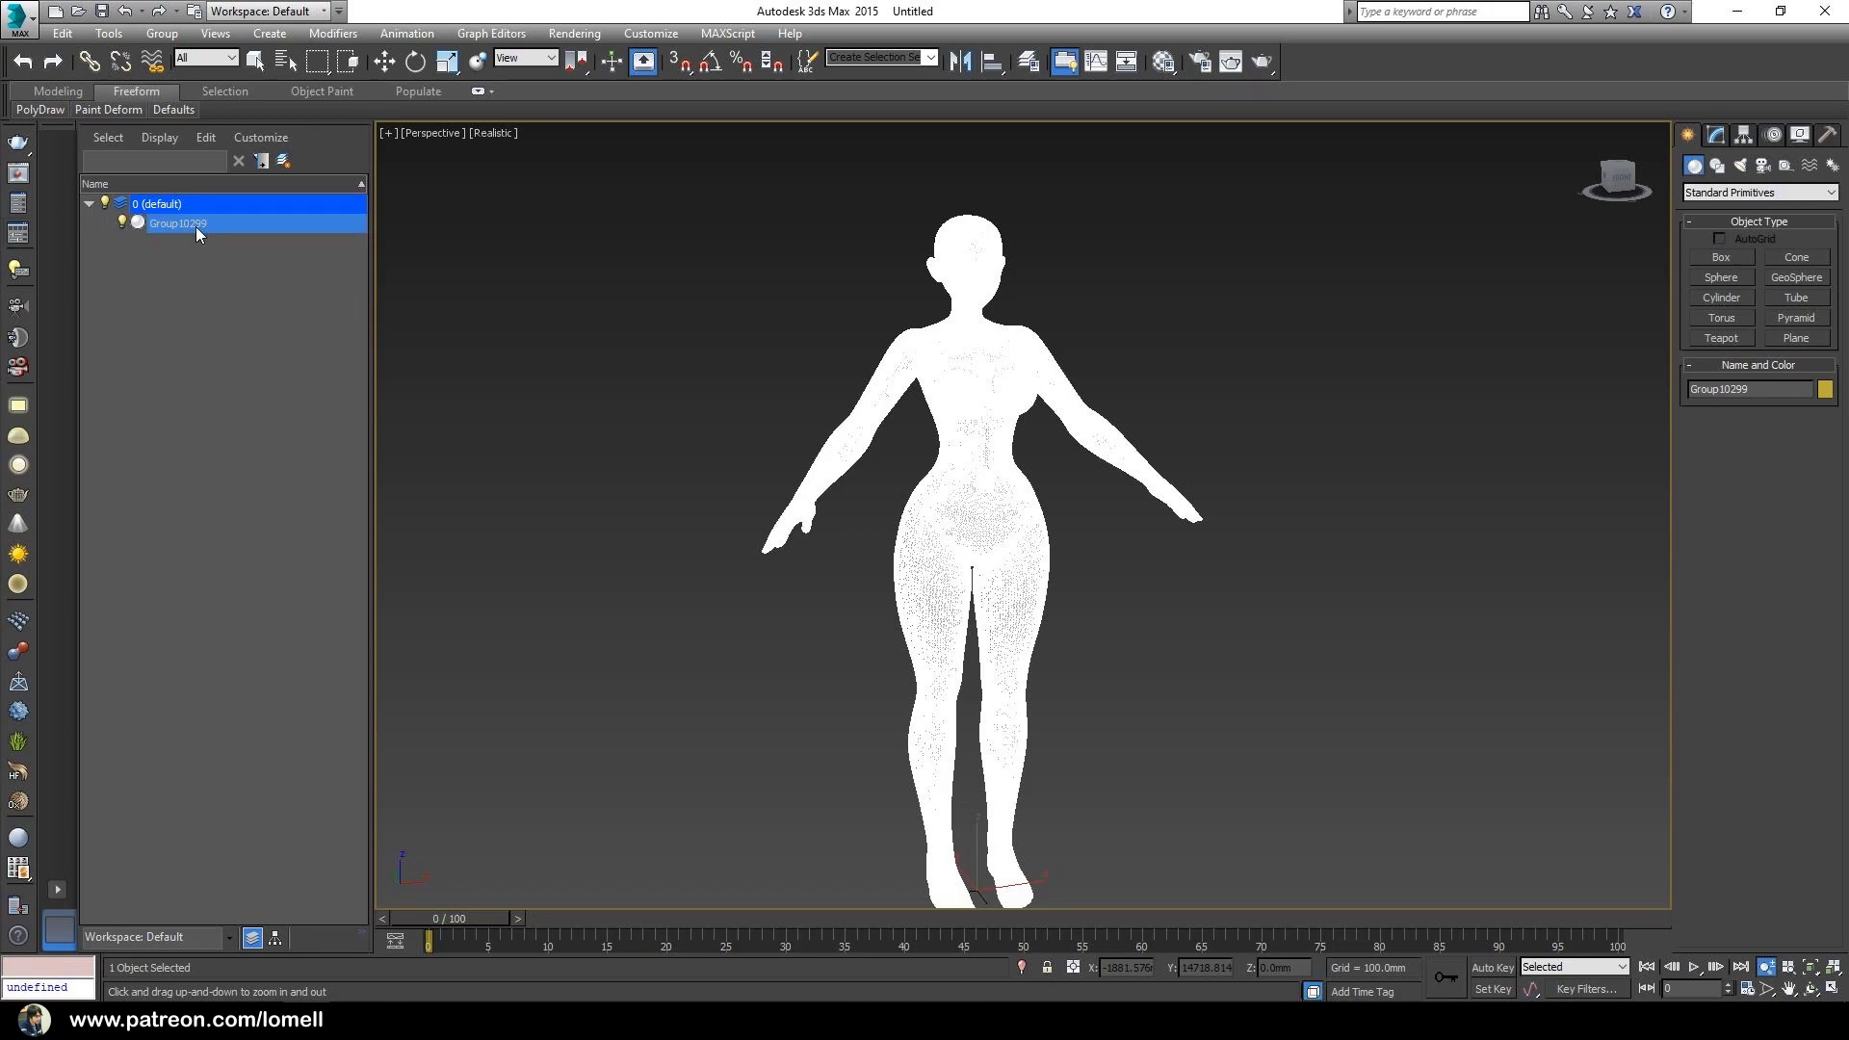
middle_click_drag(954, 426, 980, 388, "alt")
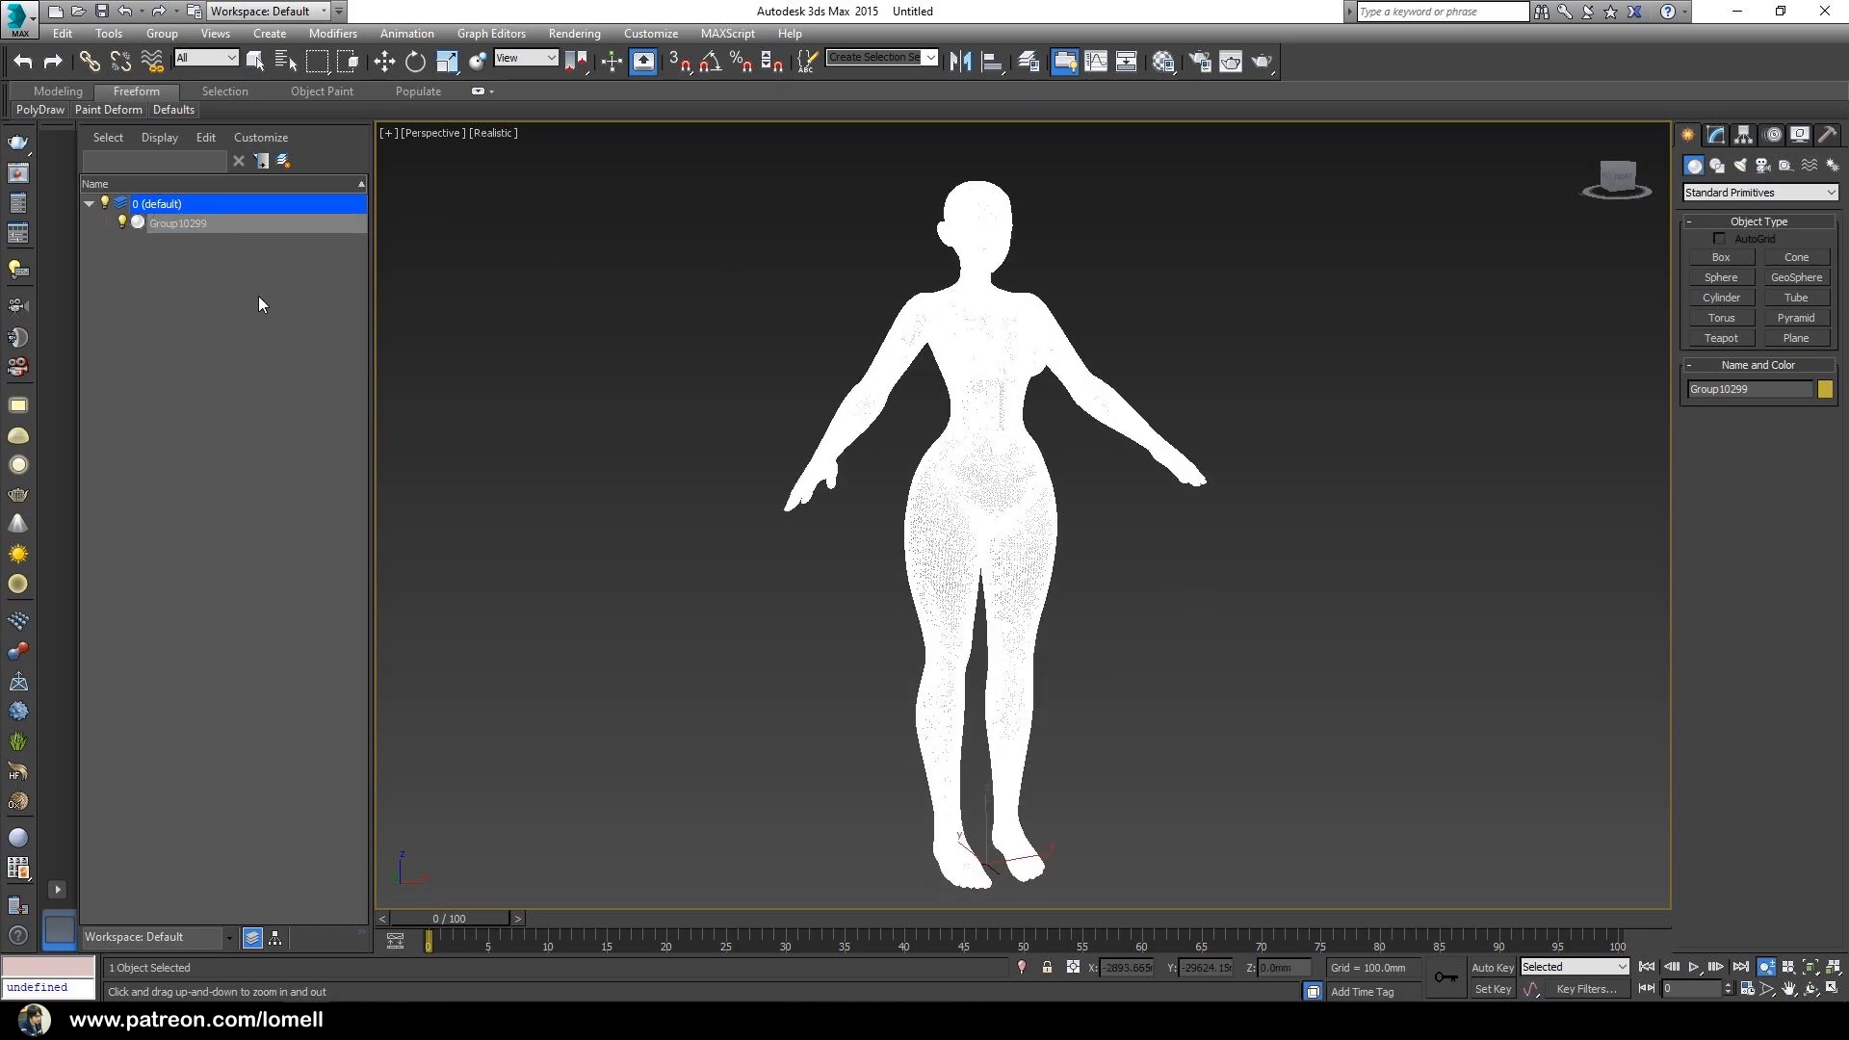
middle_click_drag(888, 460, 886, 492, "alt")
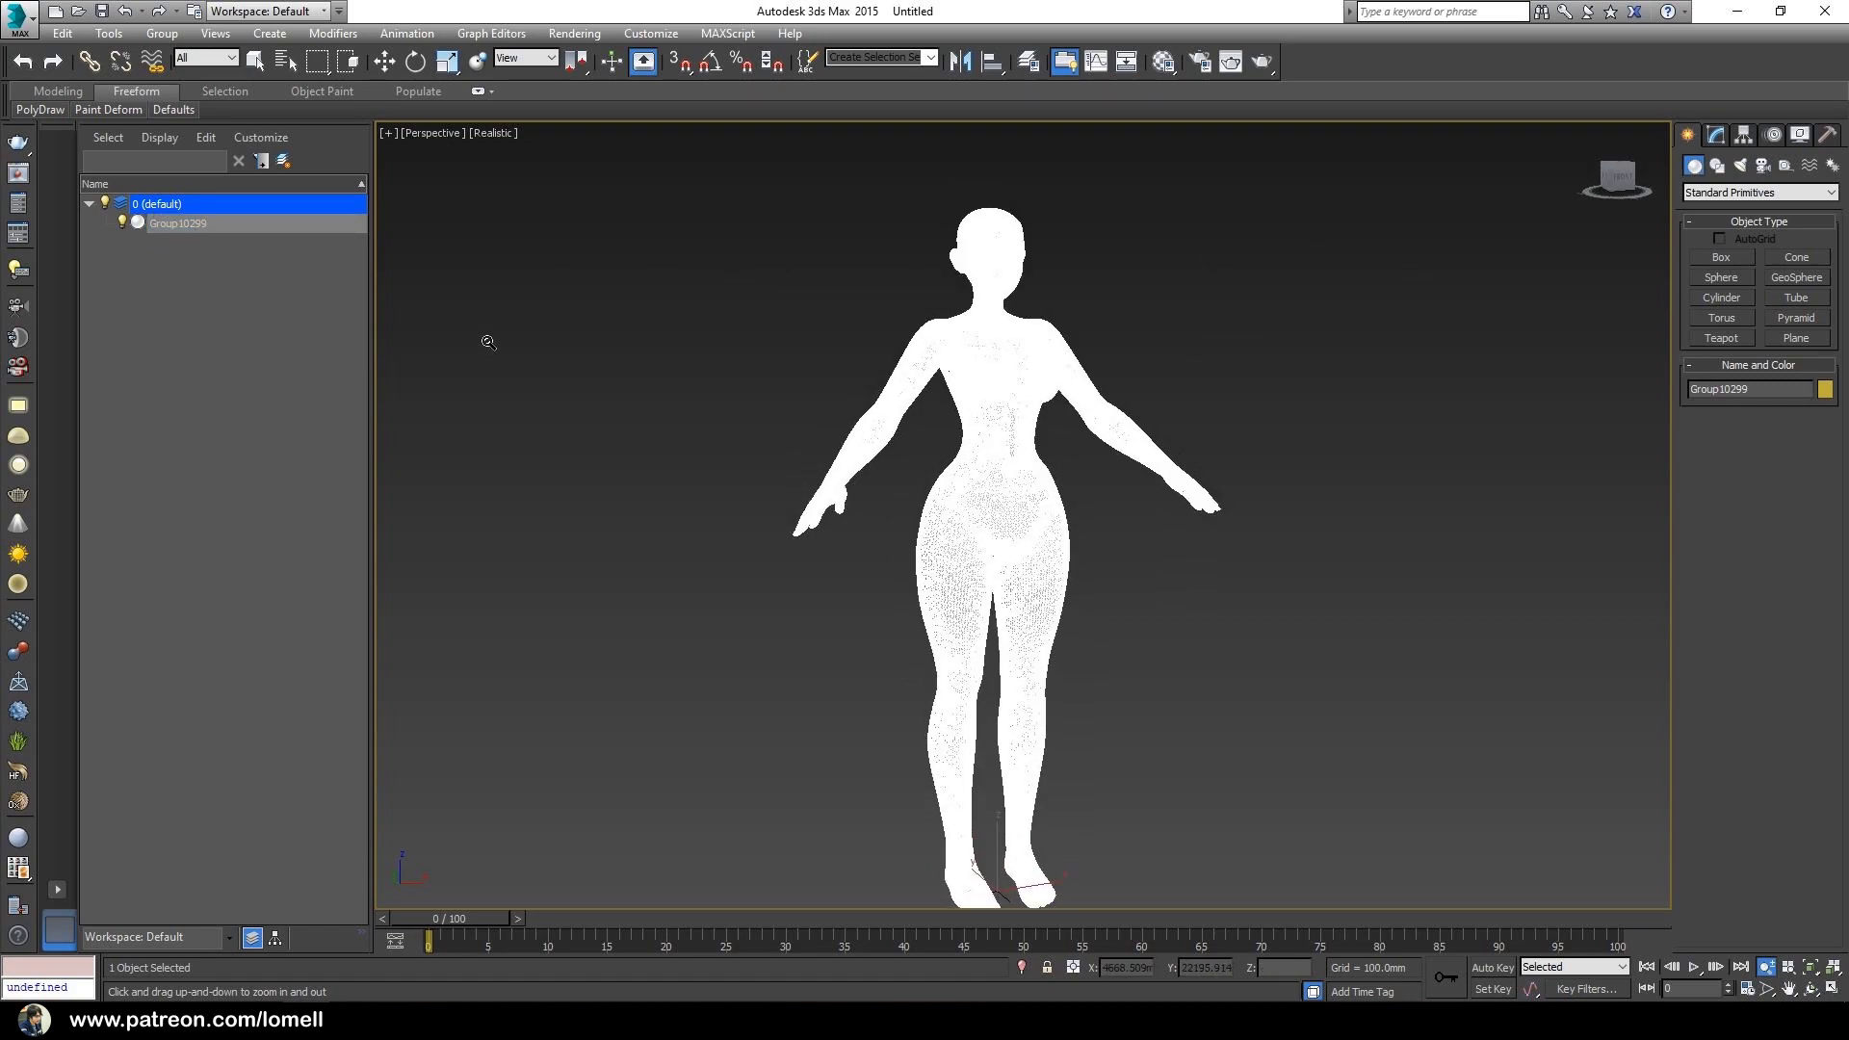
left_click(1716, 135)
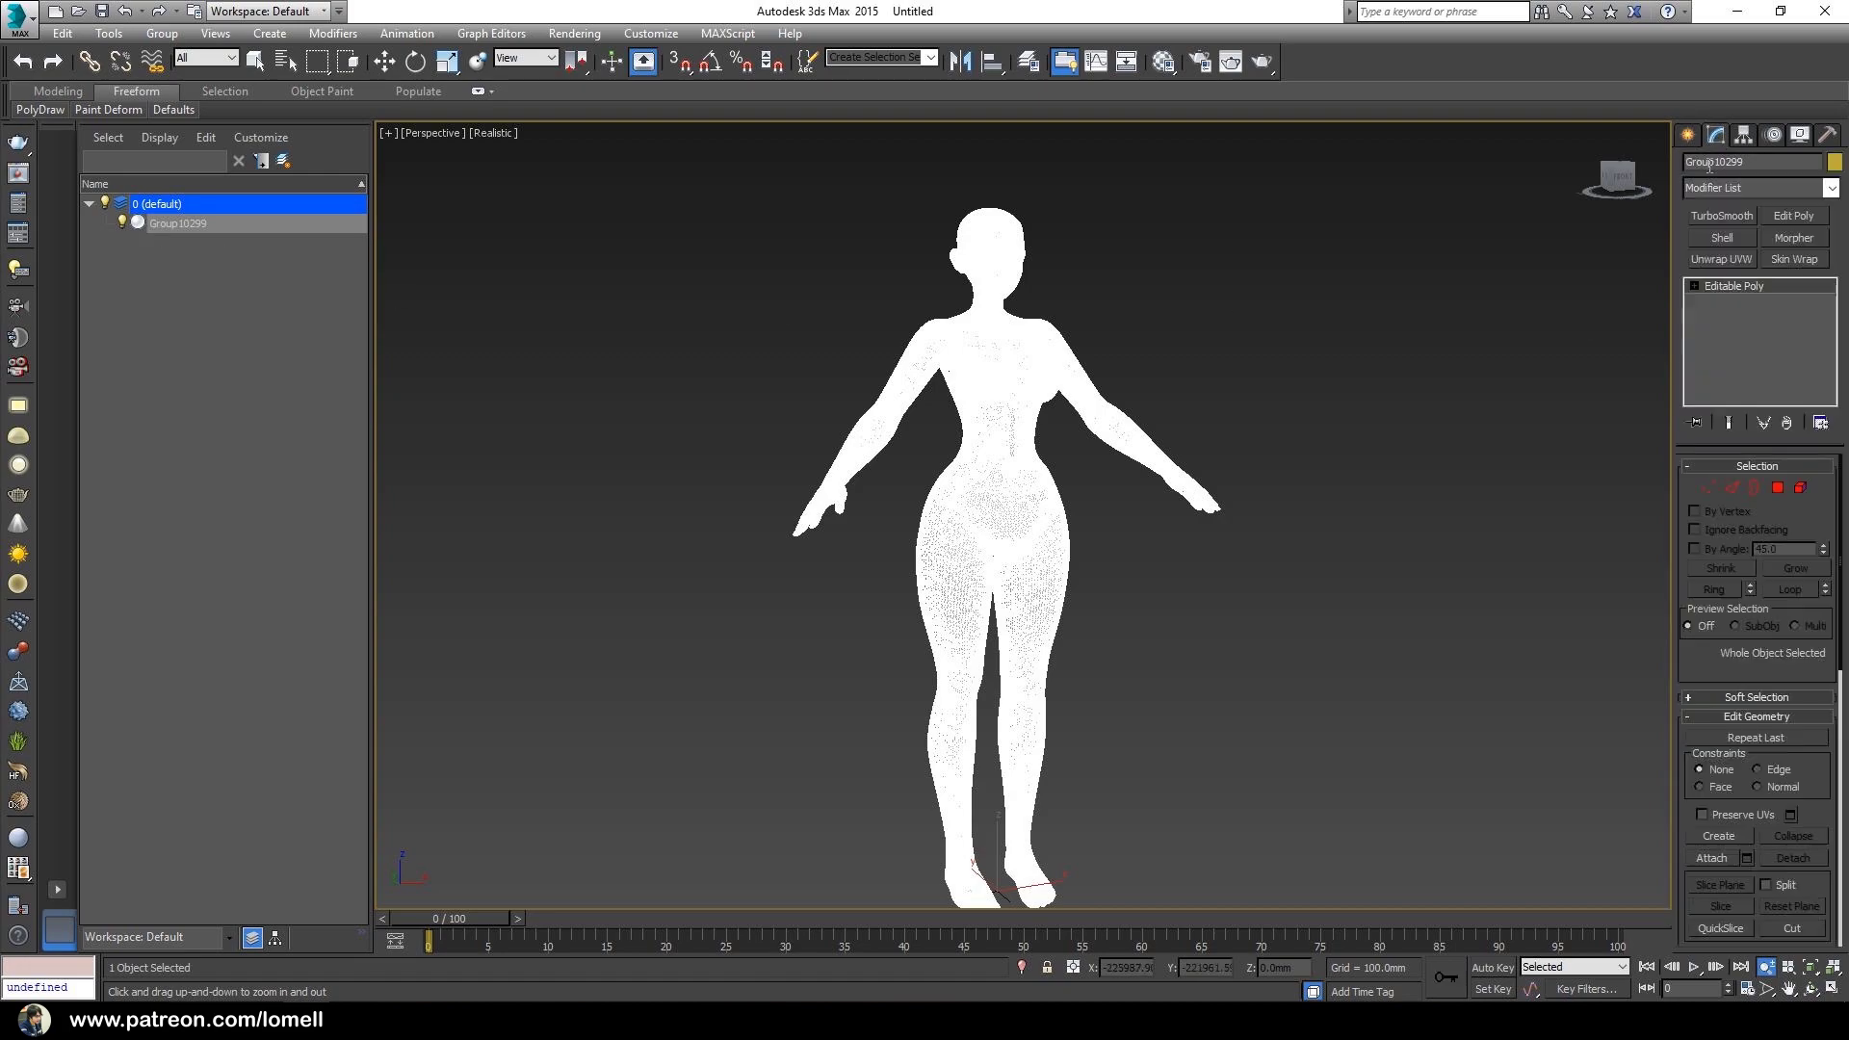
double_click(1717, 161)
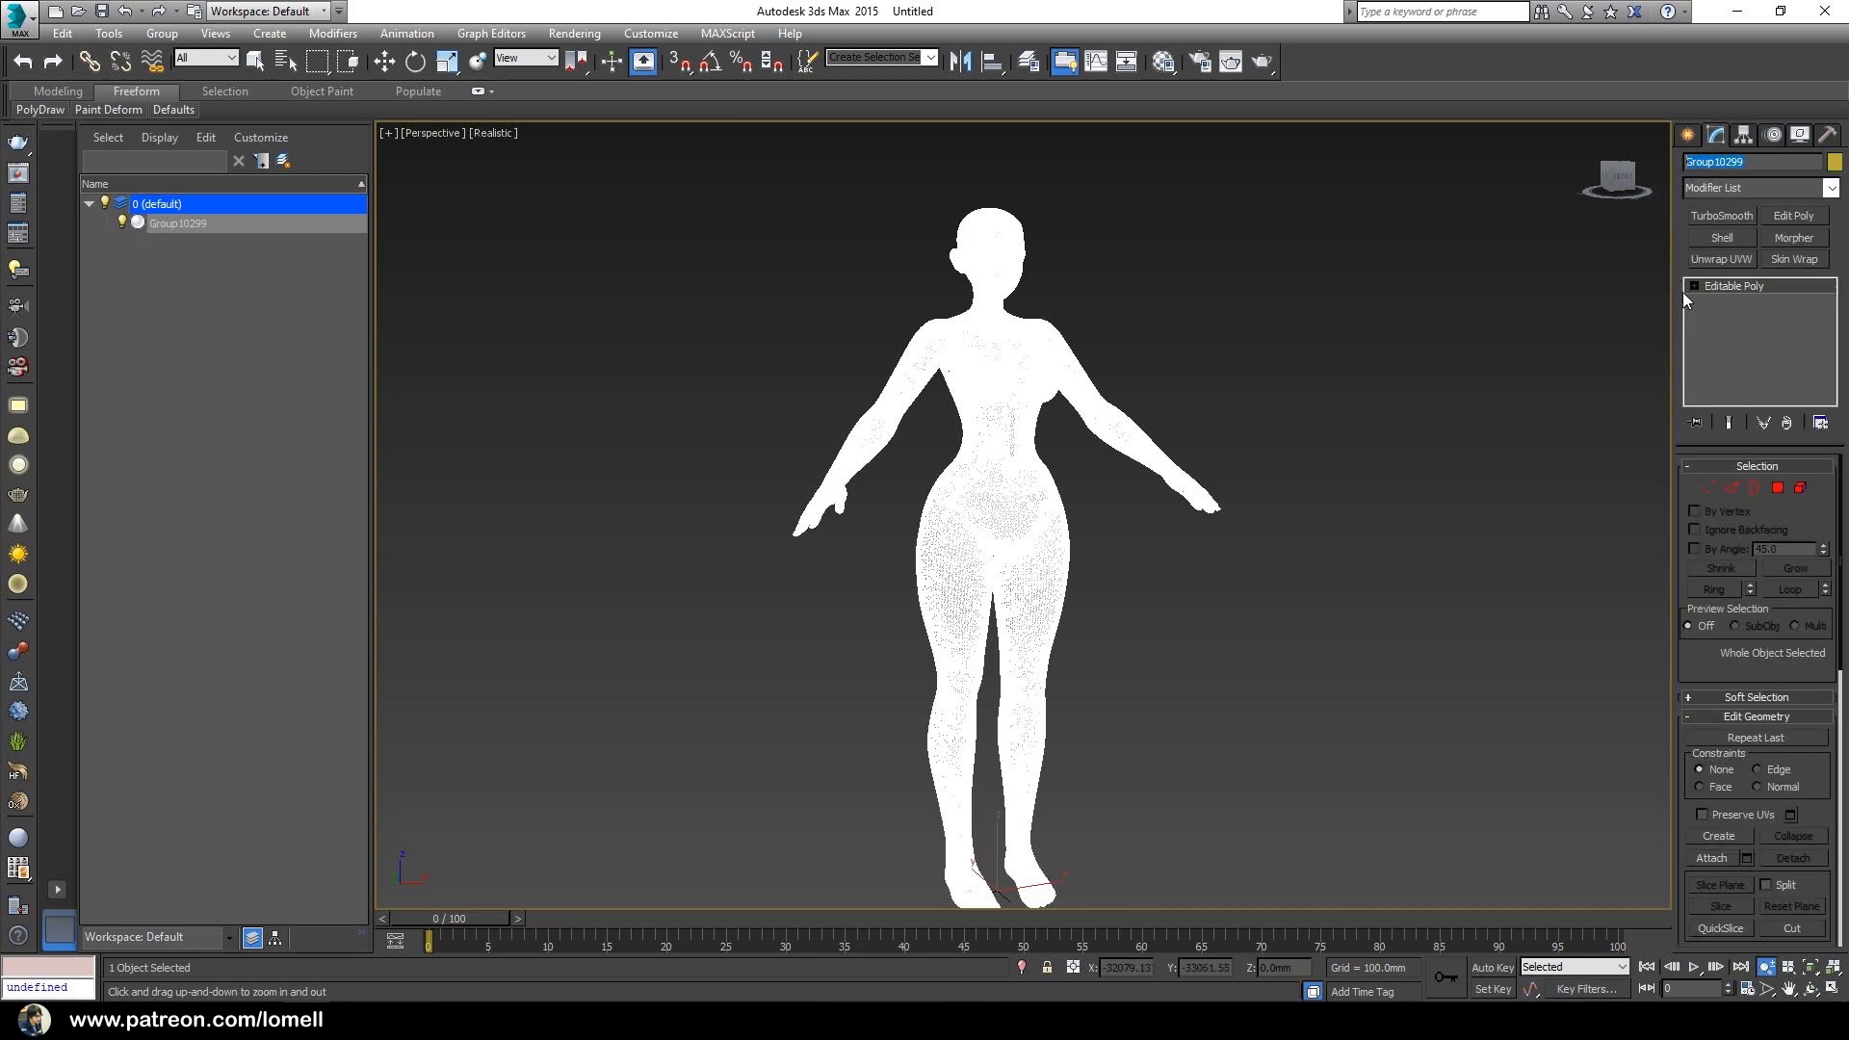
type("Basemesh")
- Convert the Basemesh object to an Editable Poly
middle_click_drag(1391, 382, 1024, 462, "alt")
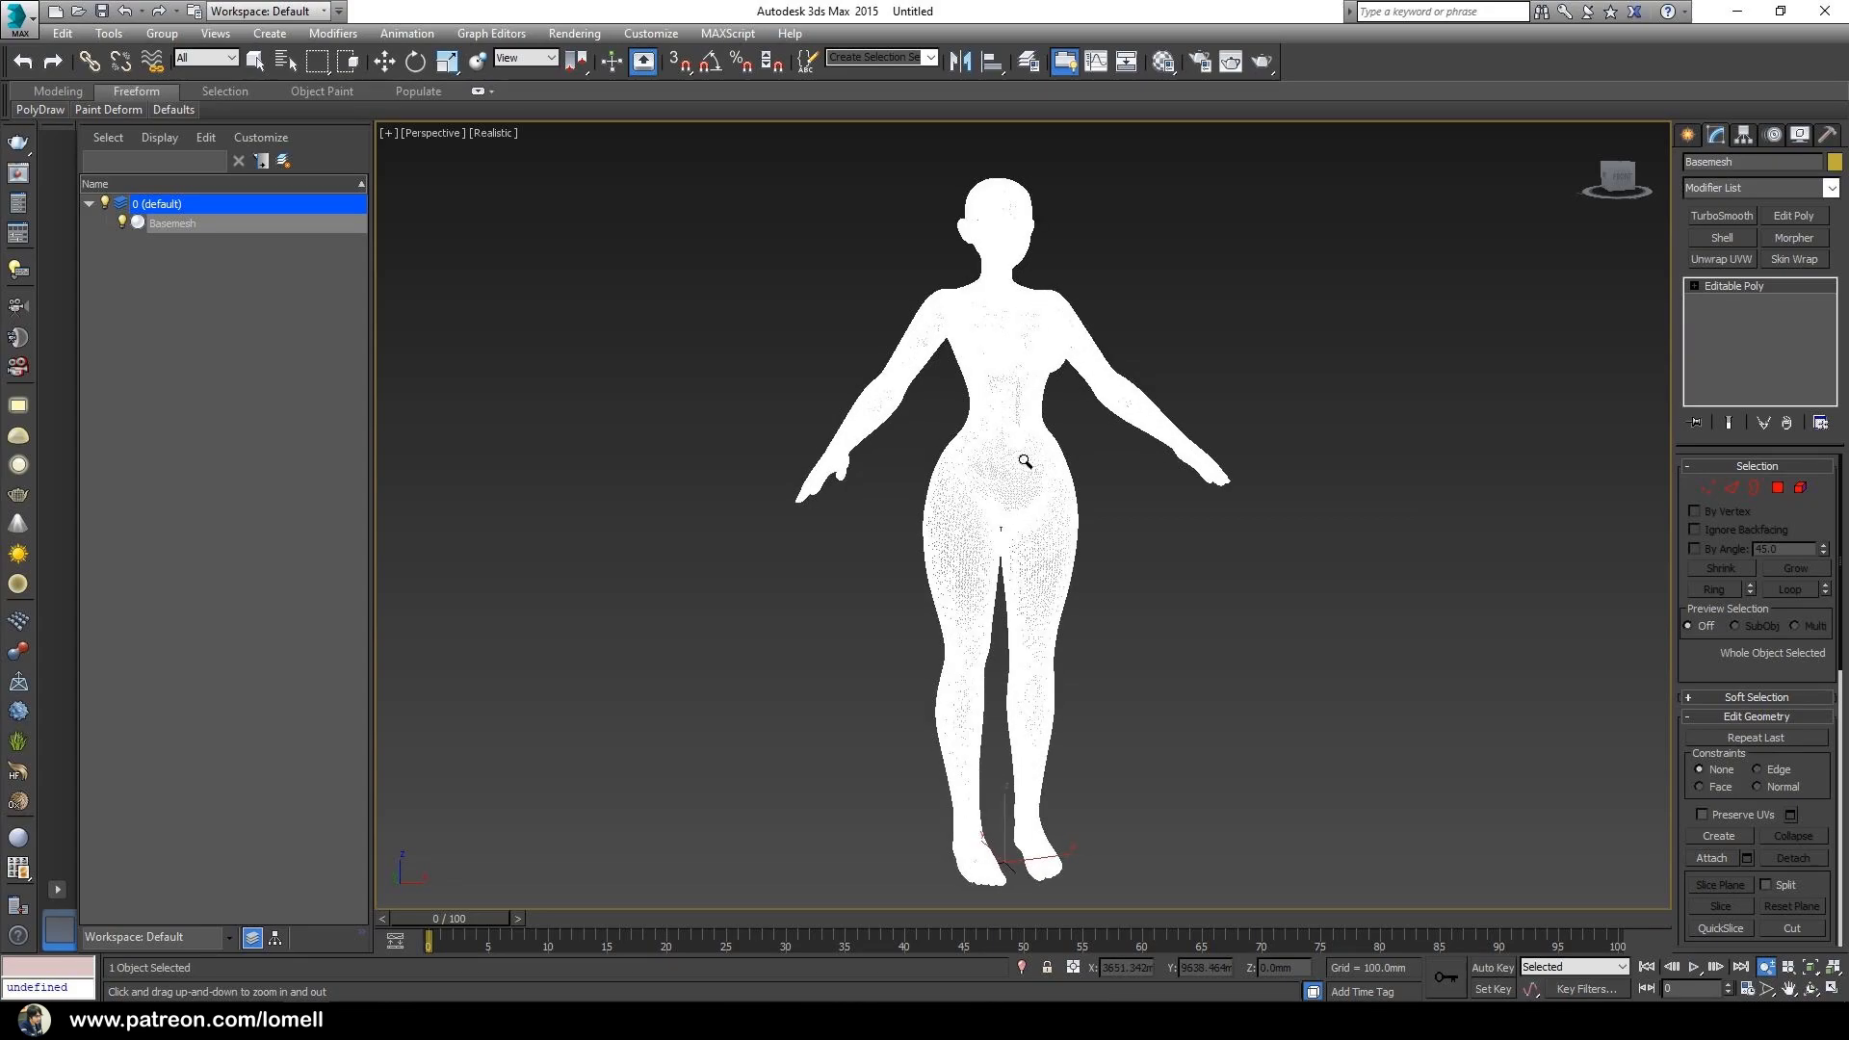
middle_click_drag(872, 412, 944, 370)
middle_click_drag(1063, 370, 1052, 354, "alt")
middle_click_drag(1051, 354, 1054, 378)
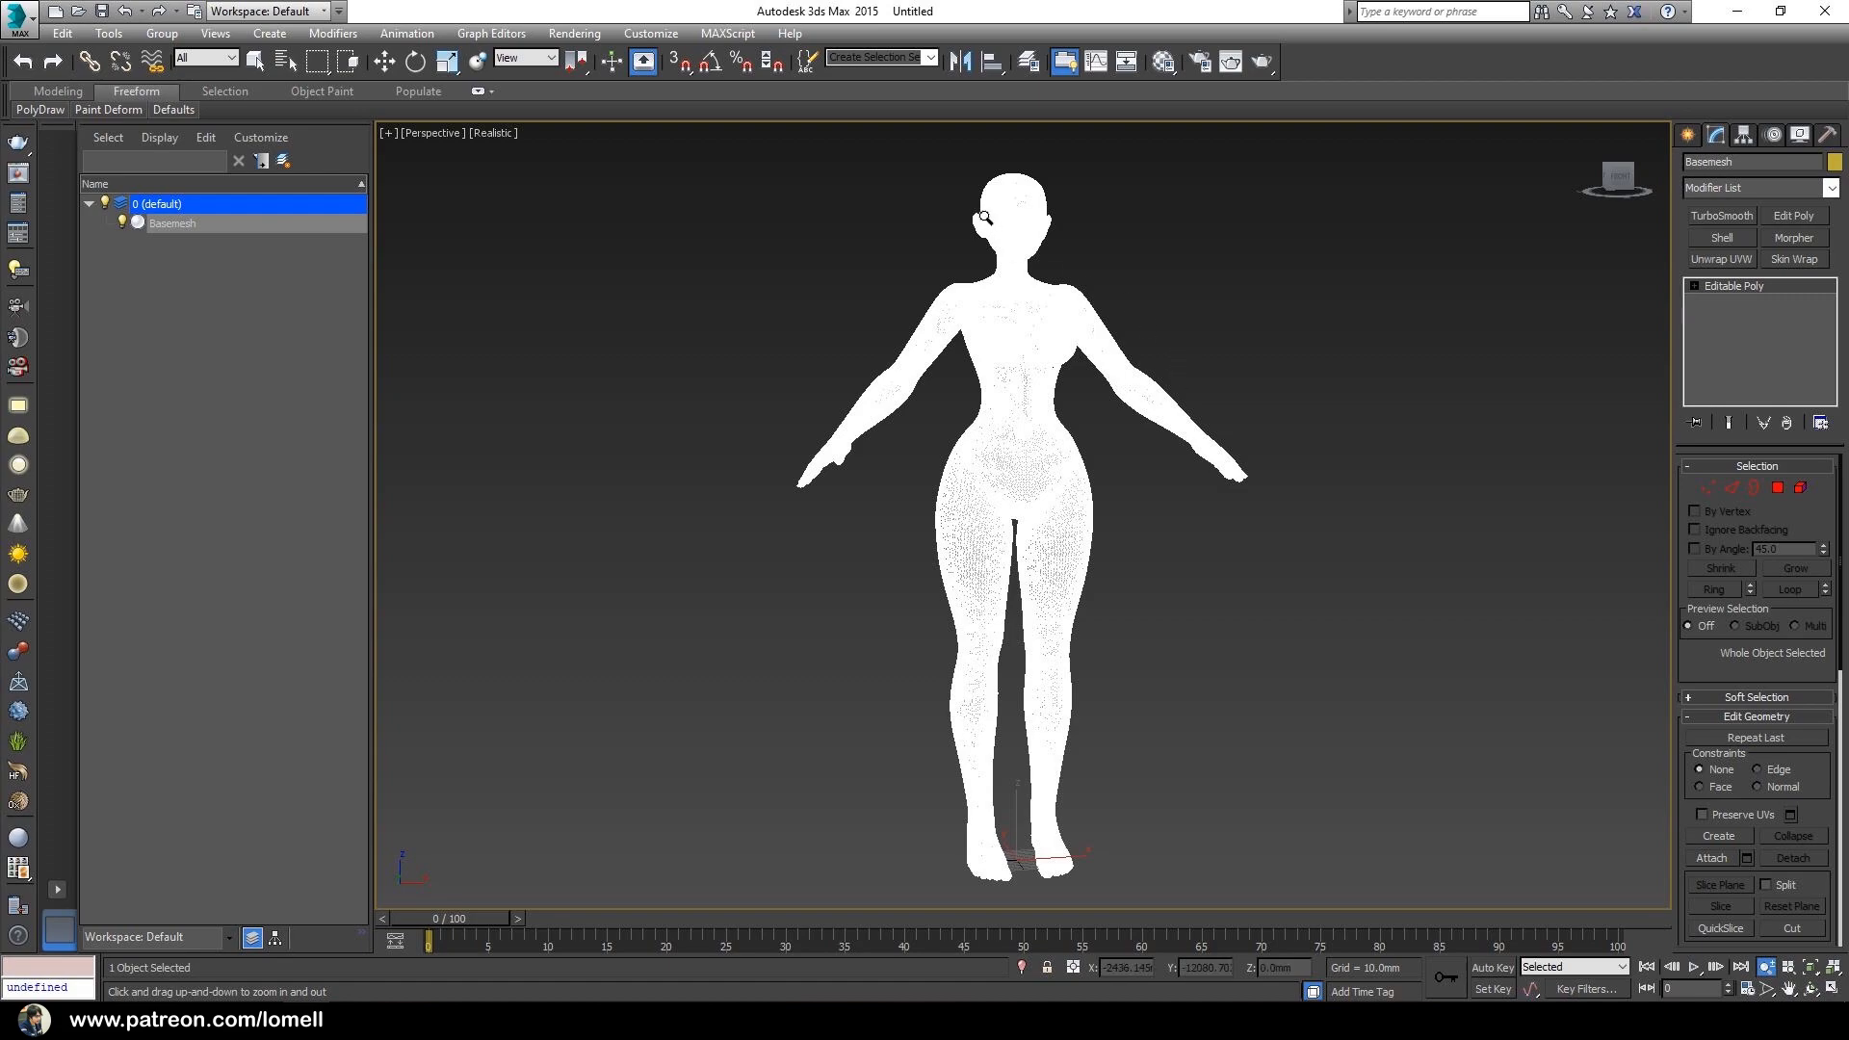
middle_click_drag(1025, 254, 1008, 268, "alt")
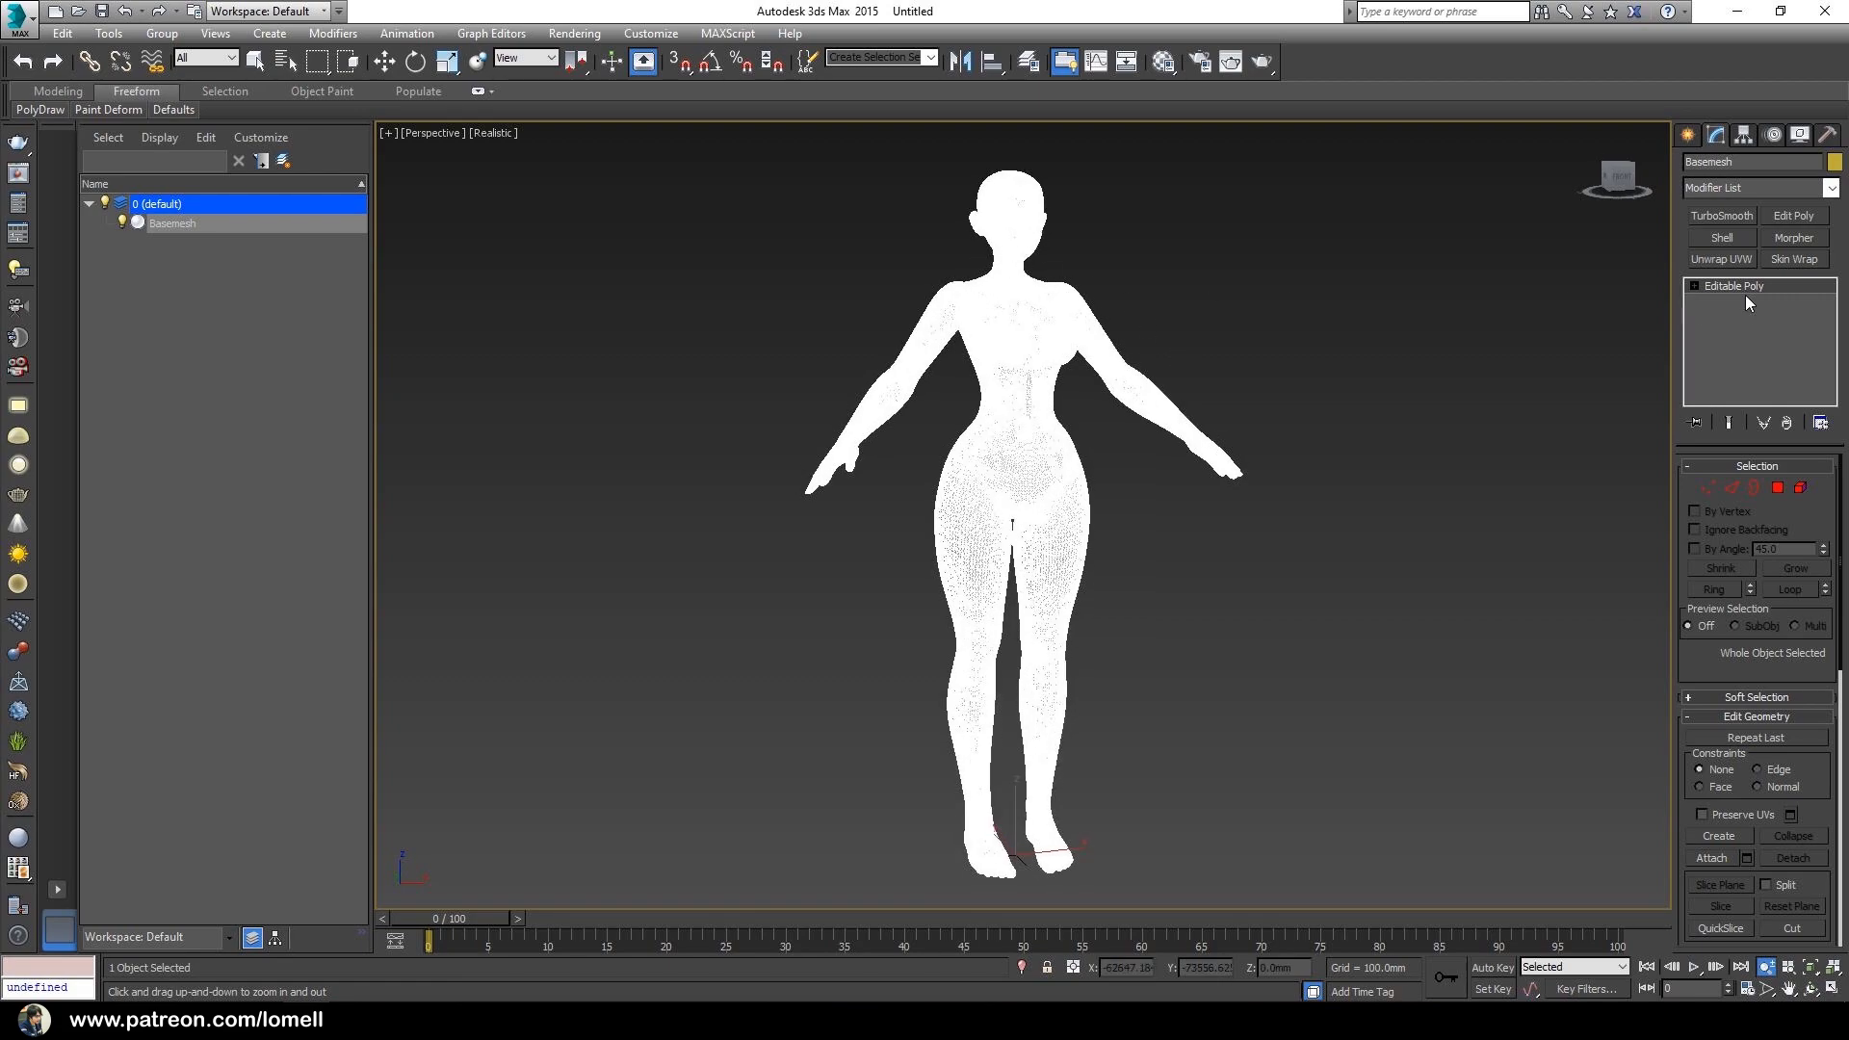
right_click(1005, 331)
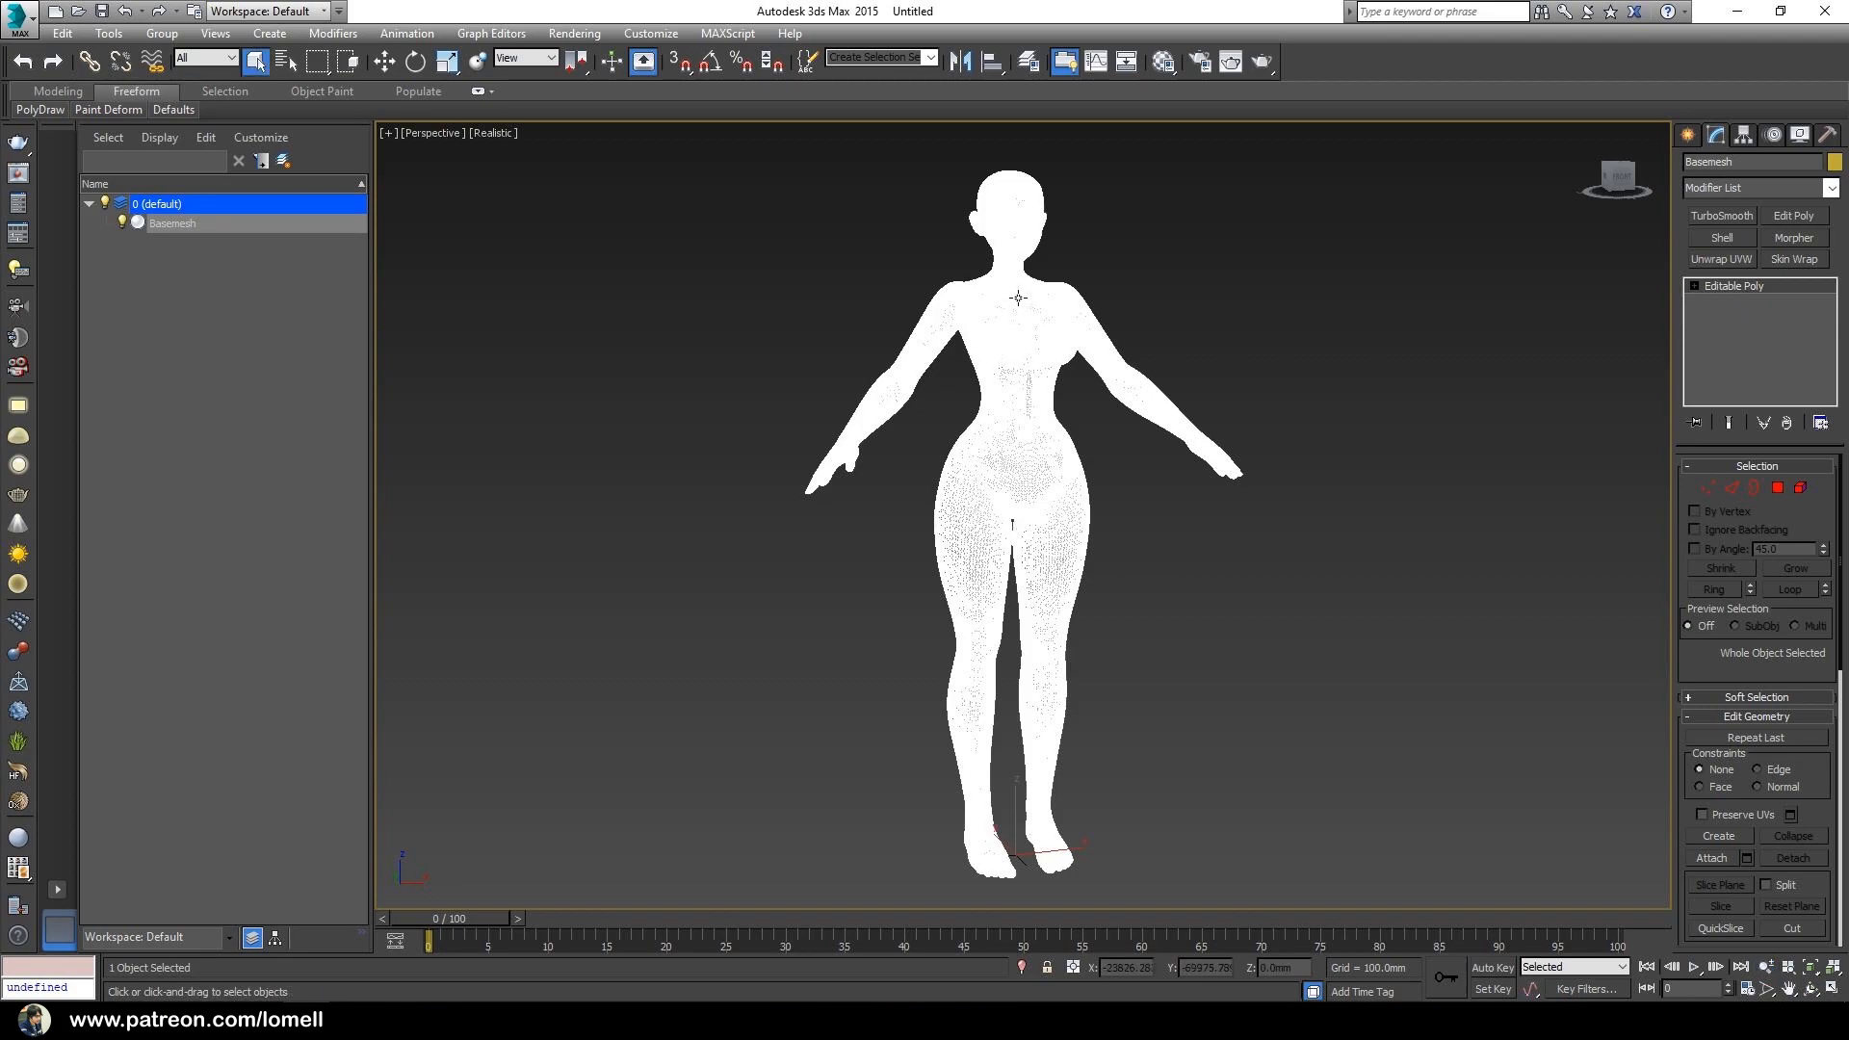
right_click(1017, 304)
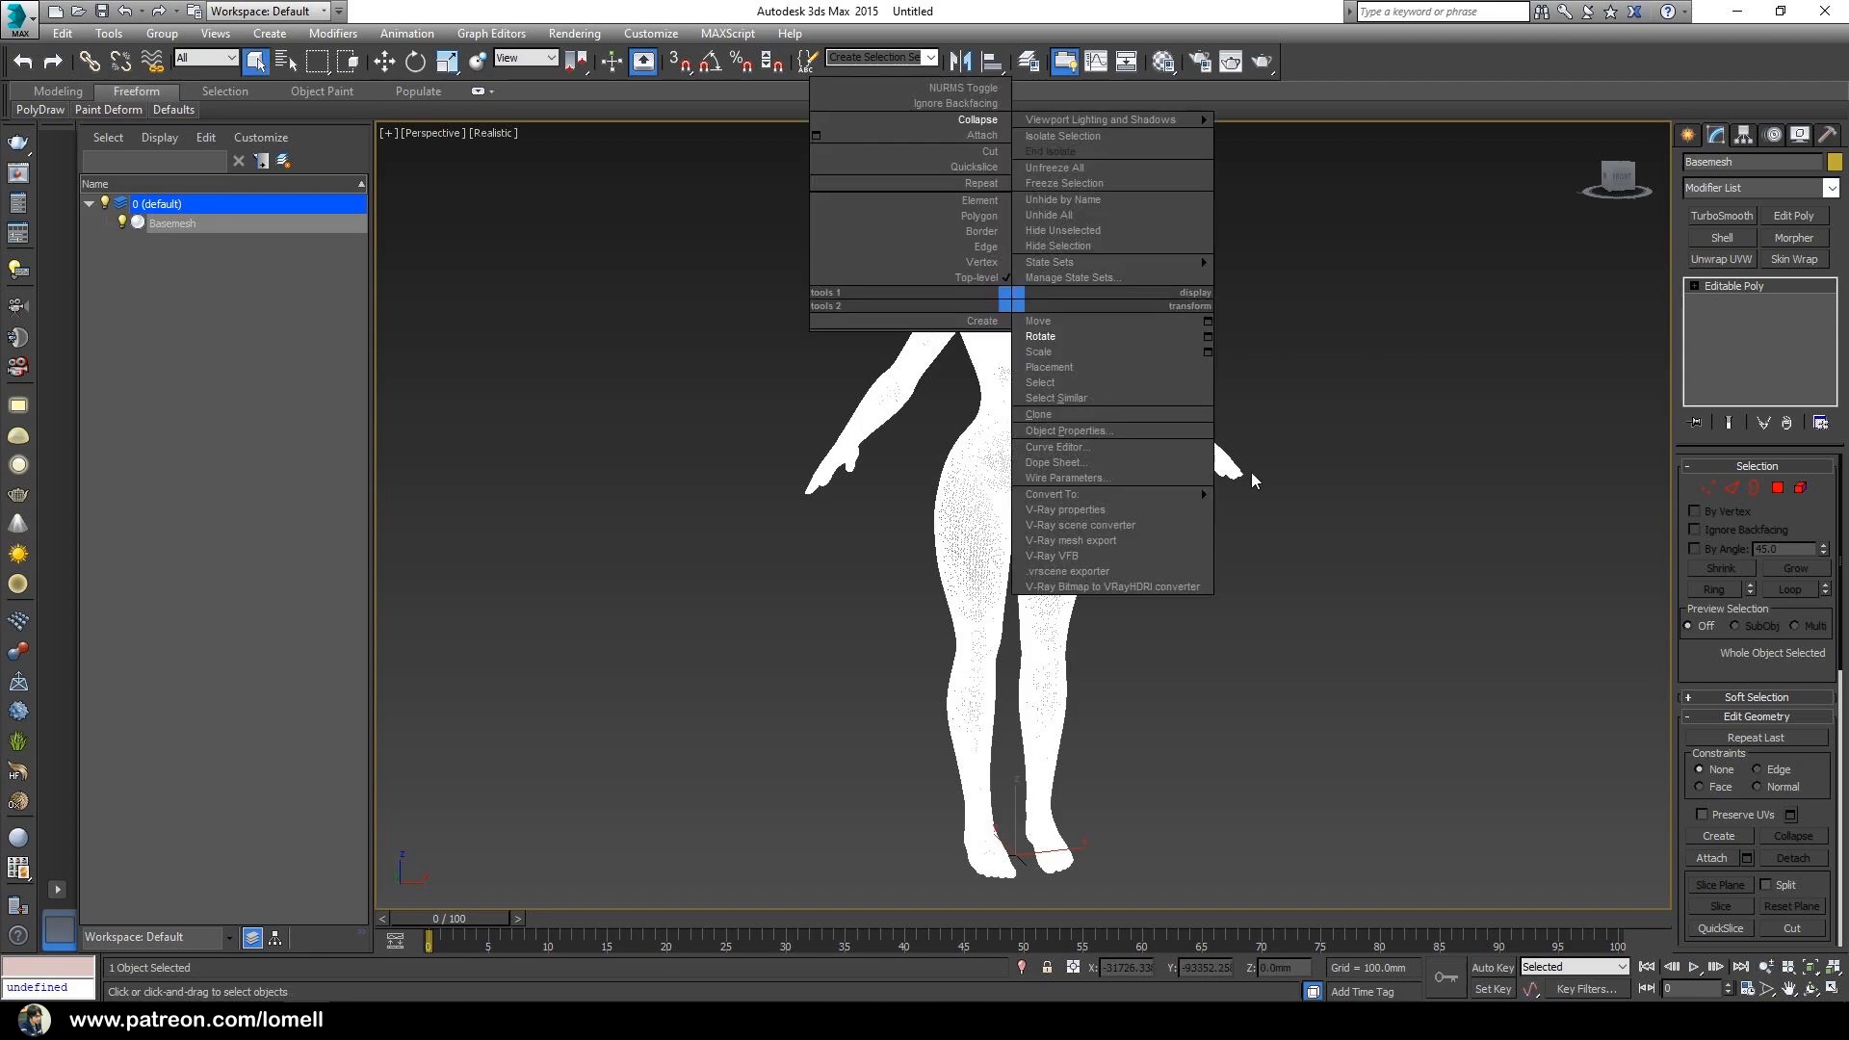
mouse_move(1161, 498)
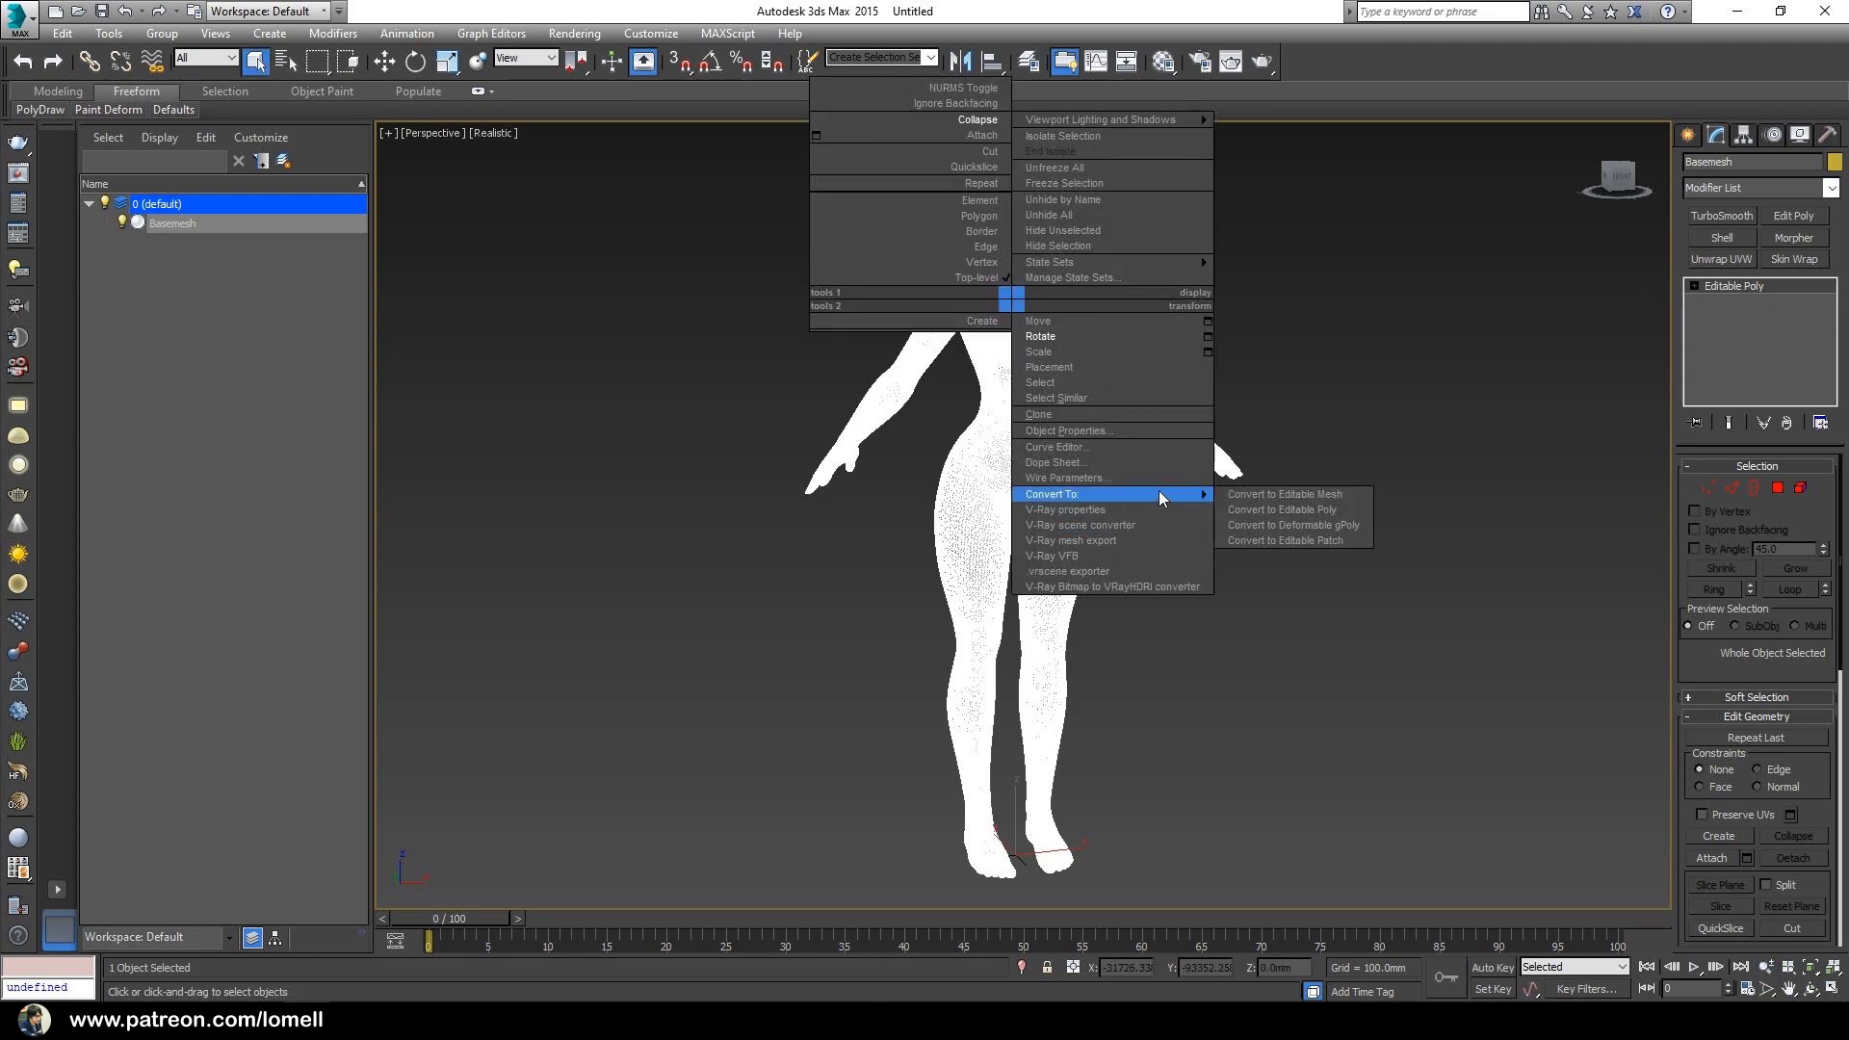
left_click(1241, 511)
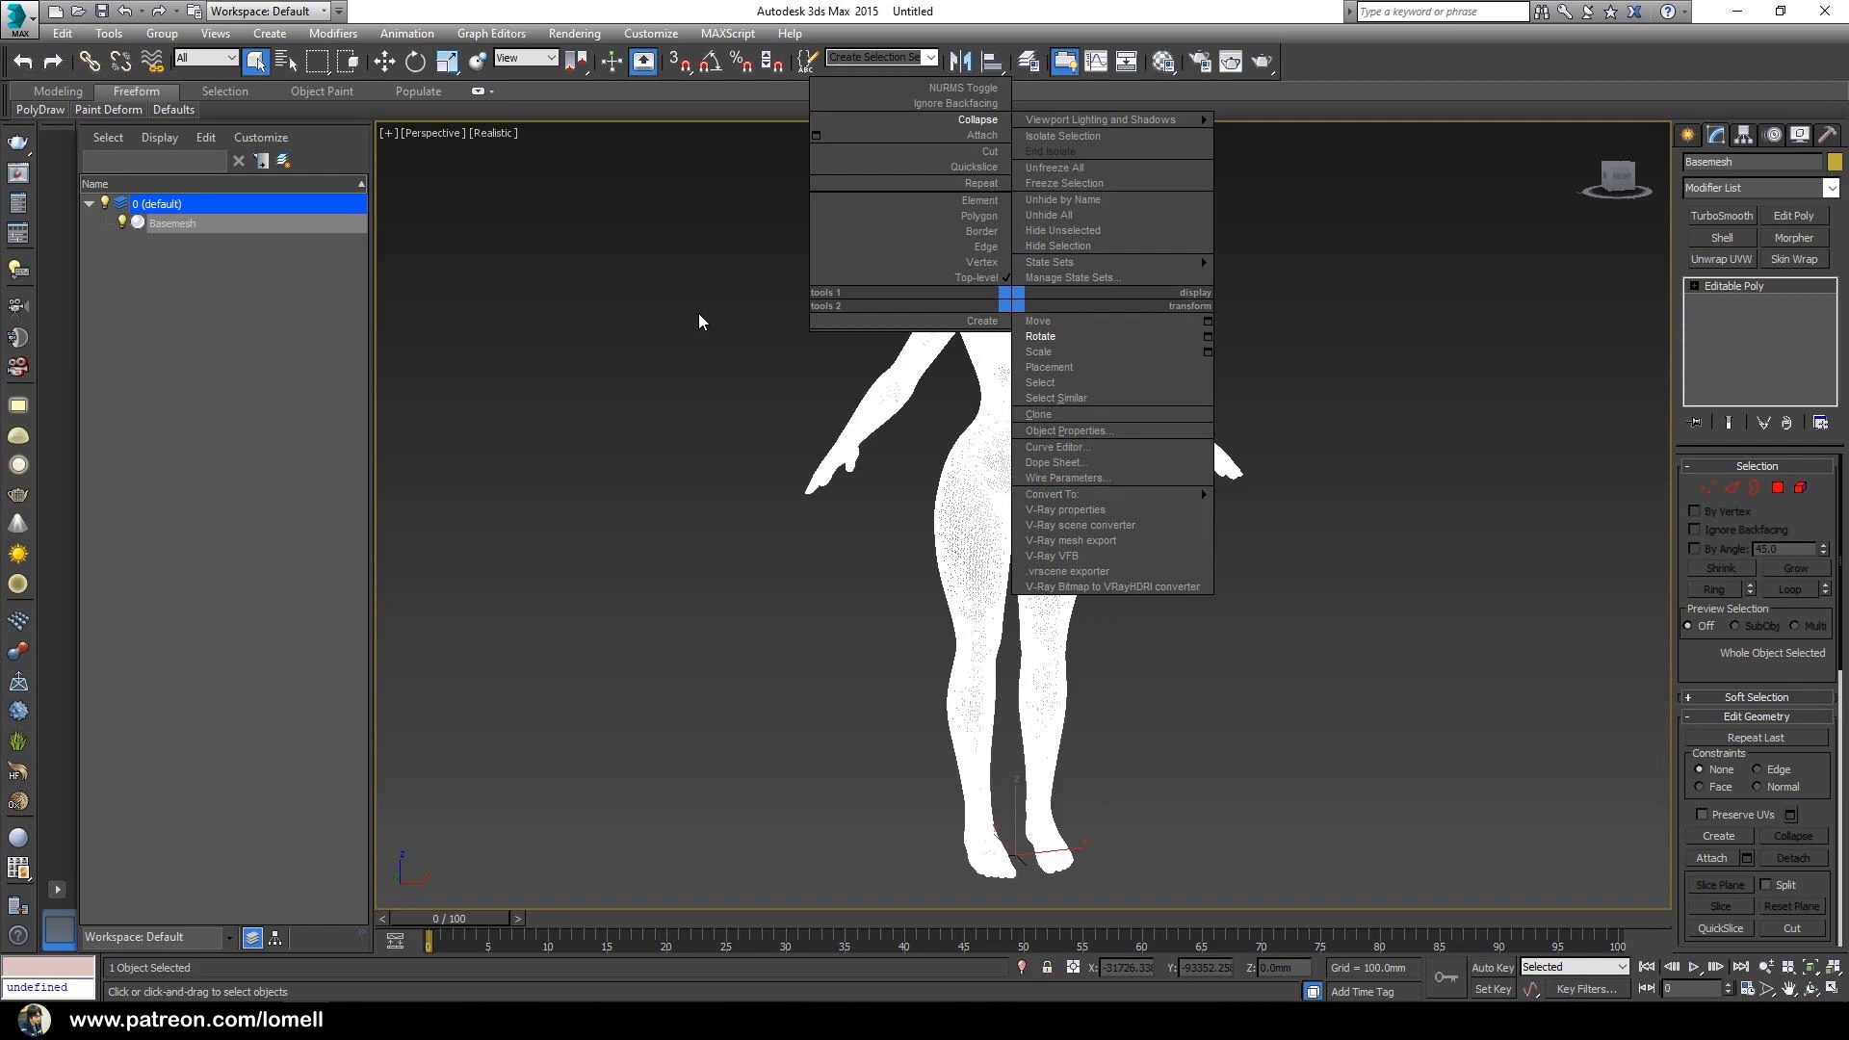
- Preview the Freeform tools, collapse them again, and check the Ribbon entry among the available interface toolbars
double_click(134, 97)
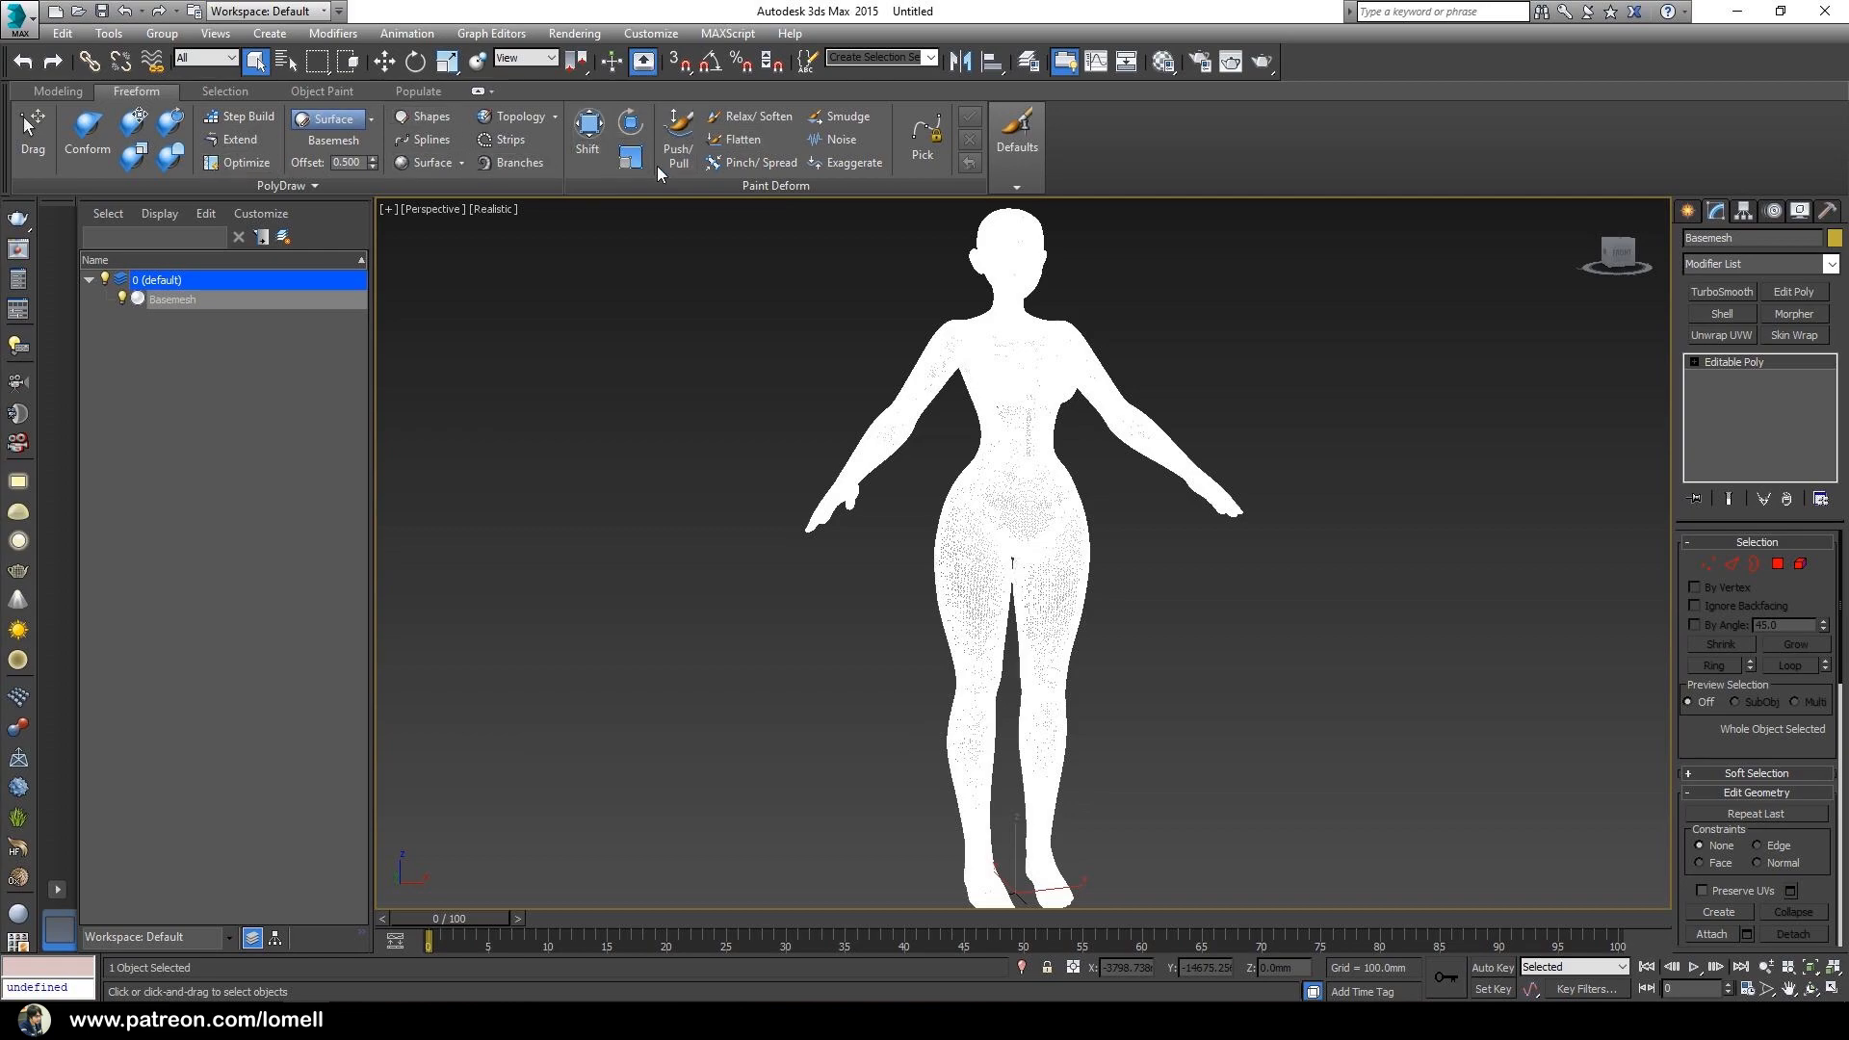
double_click(158, 91)
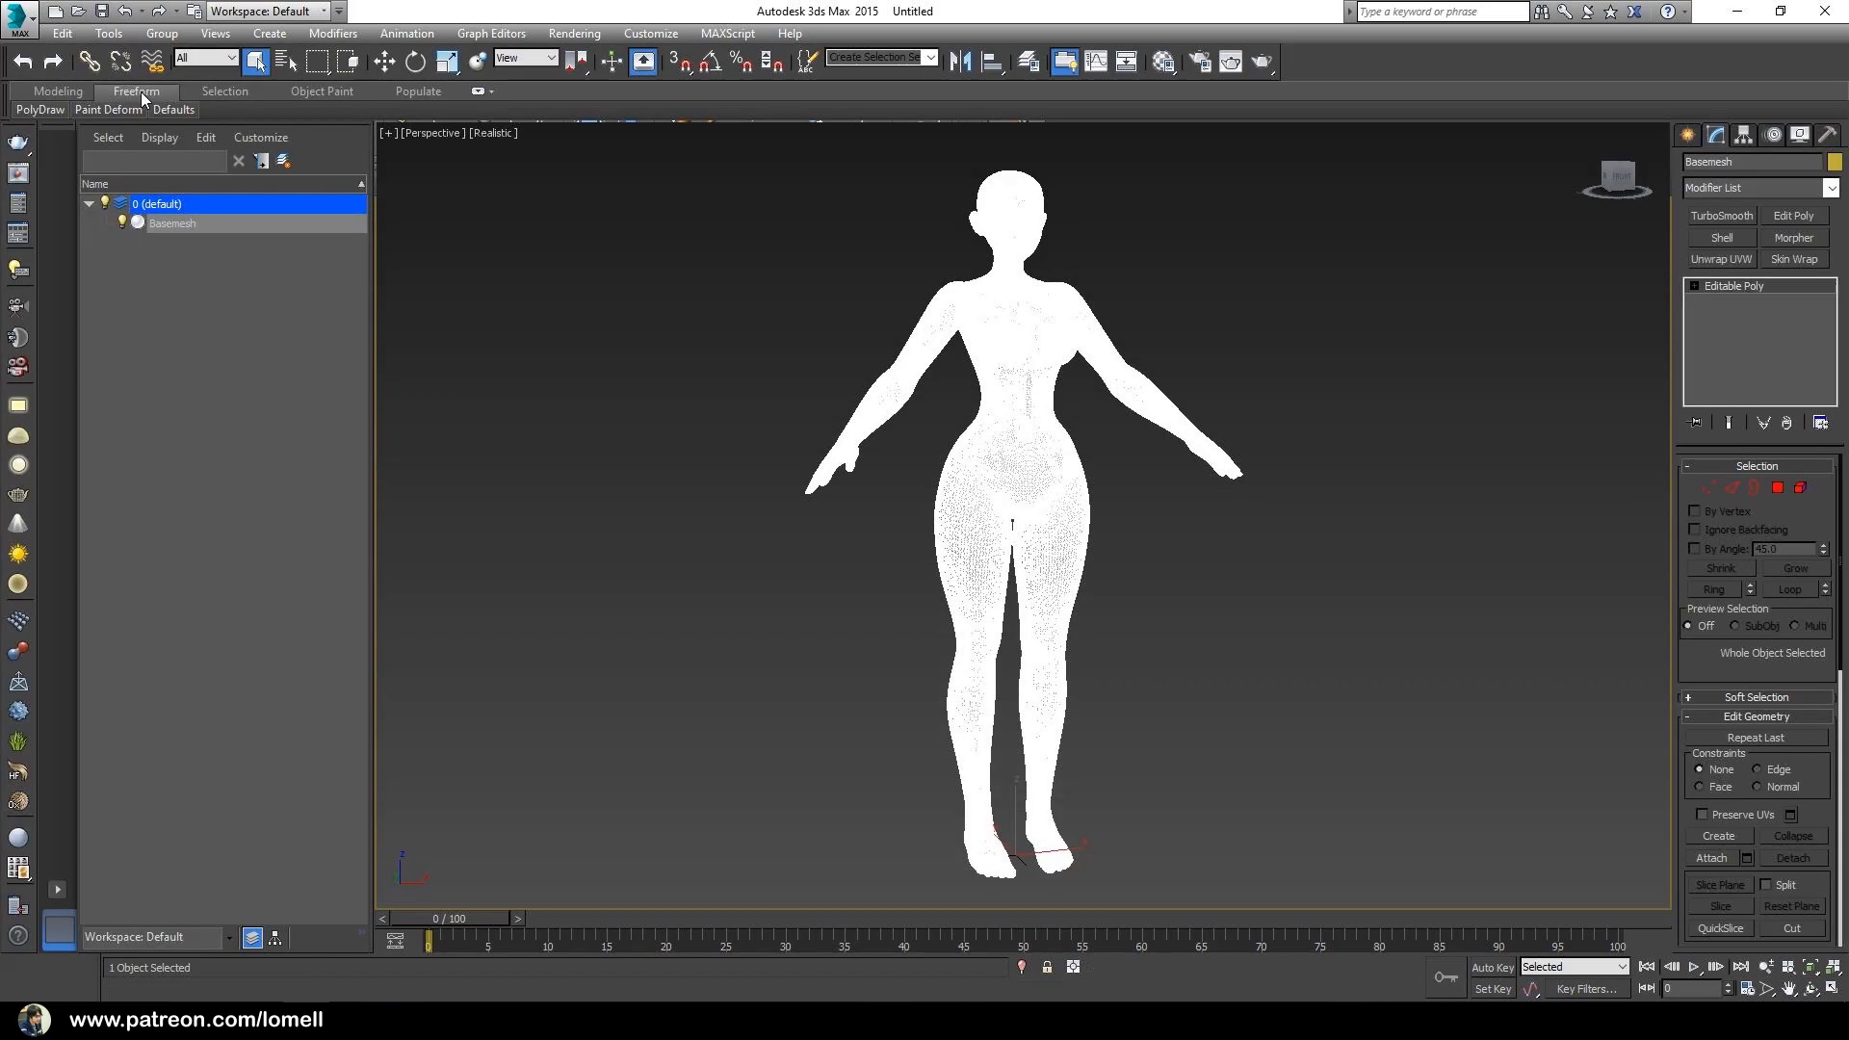
right_click(1379, 61)
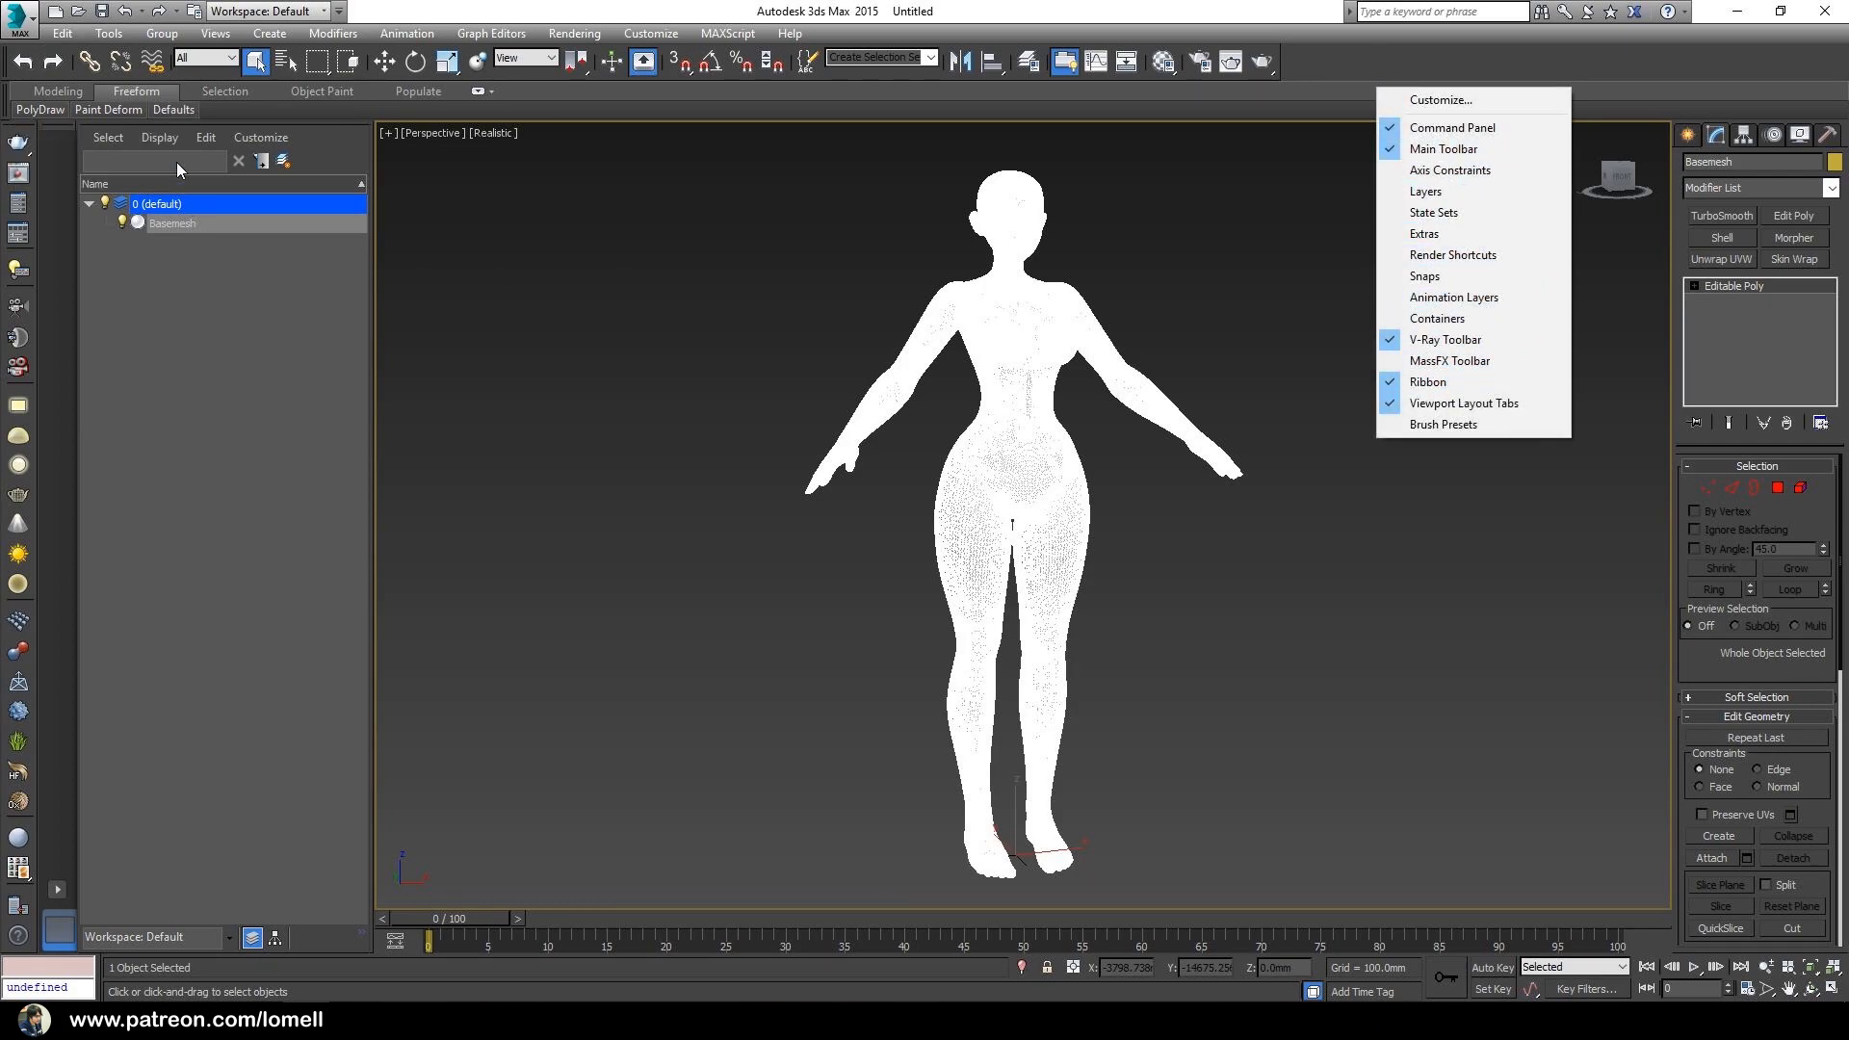
left_click(154, 99)
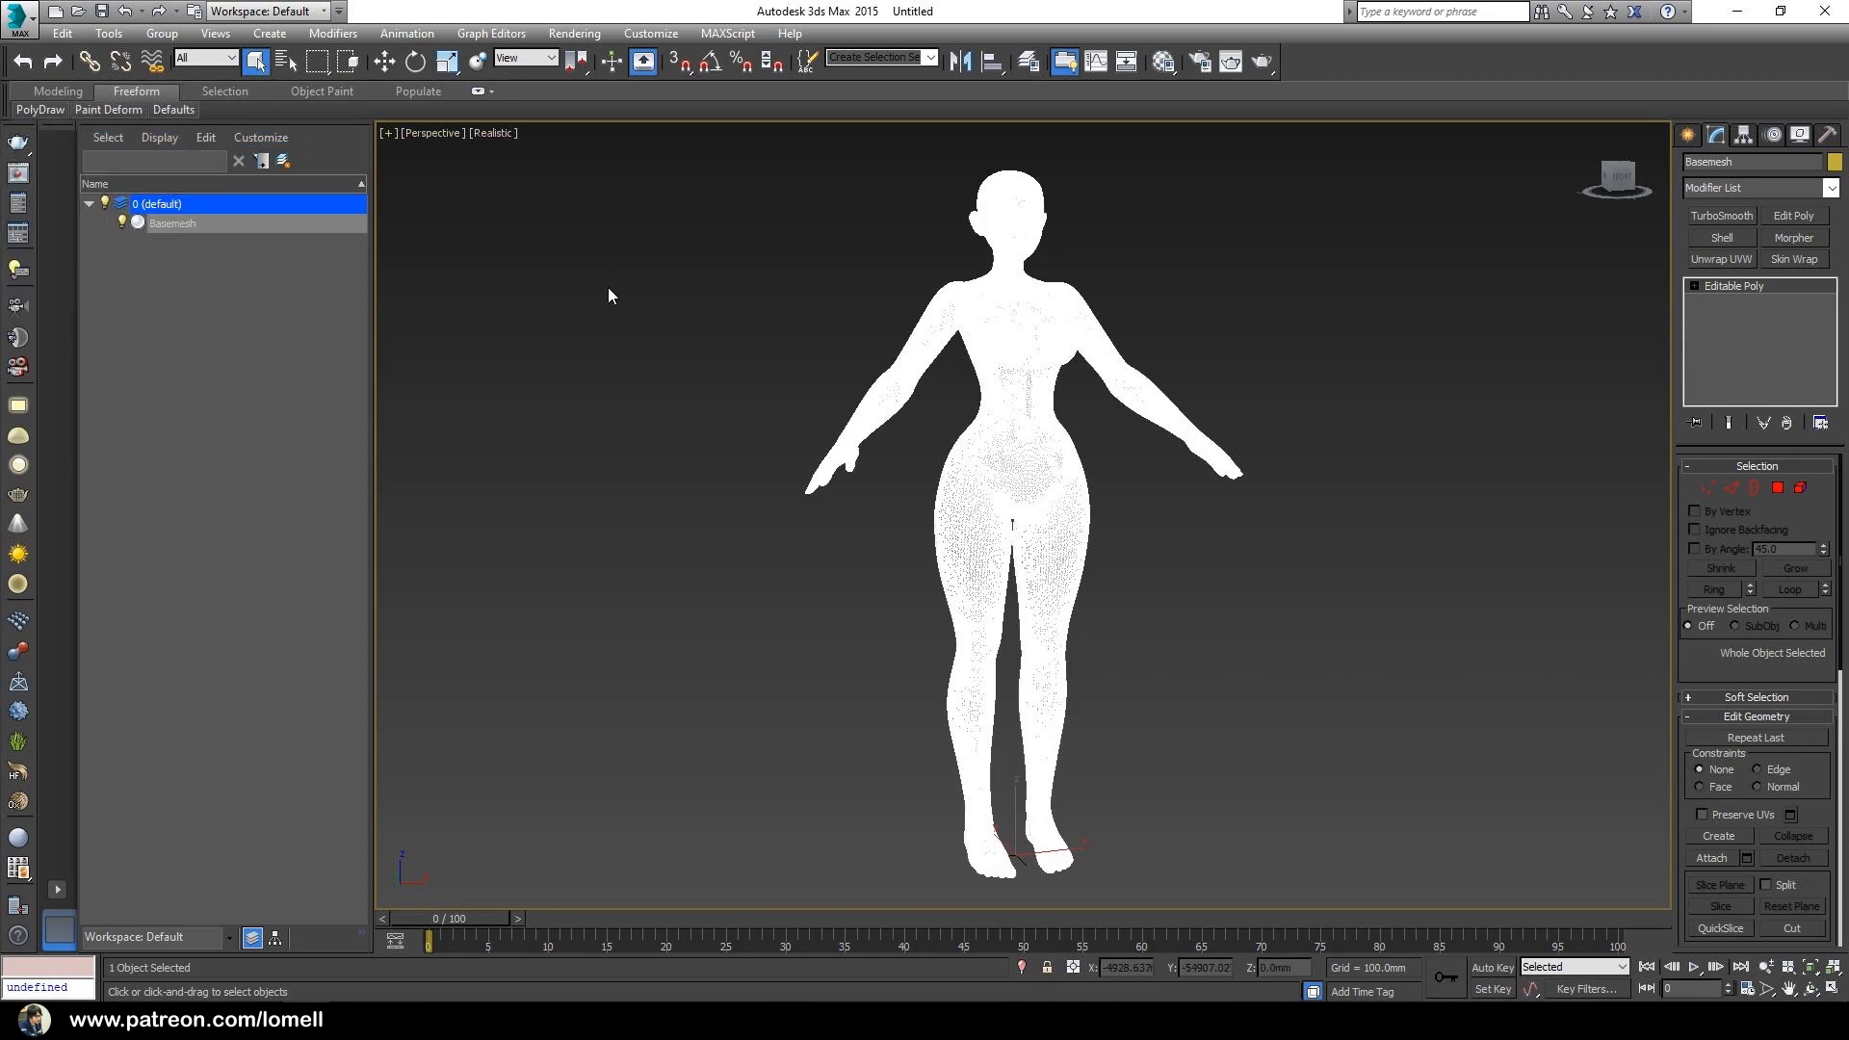
- Expand the collapsed Freeform ribbon so that the PolyDraw and Paint Deform tools are shown
middle_click_drag(1013, 374, 997, 473)
scroll(1027, 510, "up", 3)
scroll(1060, 535, "up", 4)
scroll(1000, 464, "up", 1)
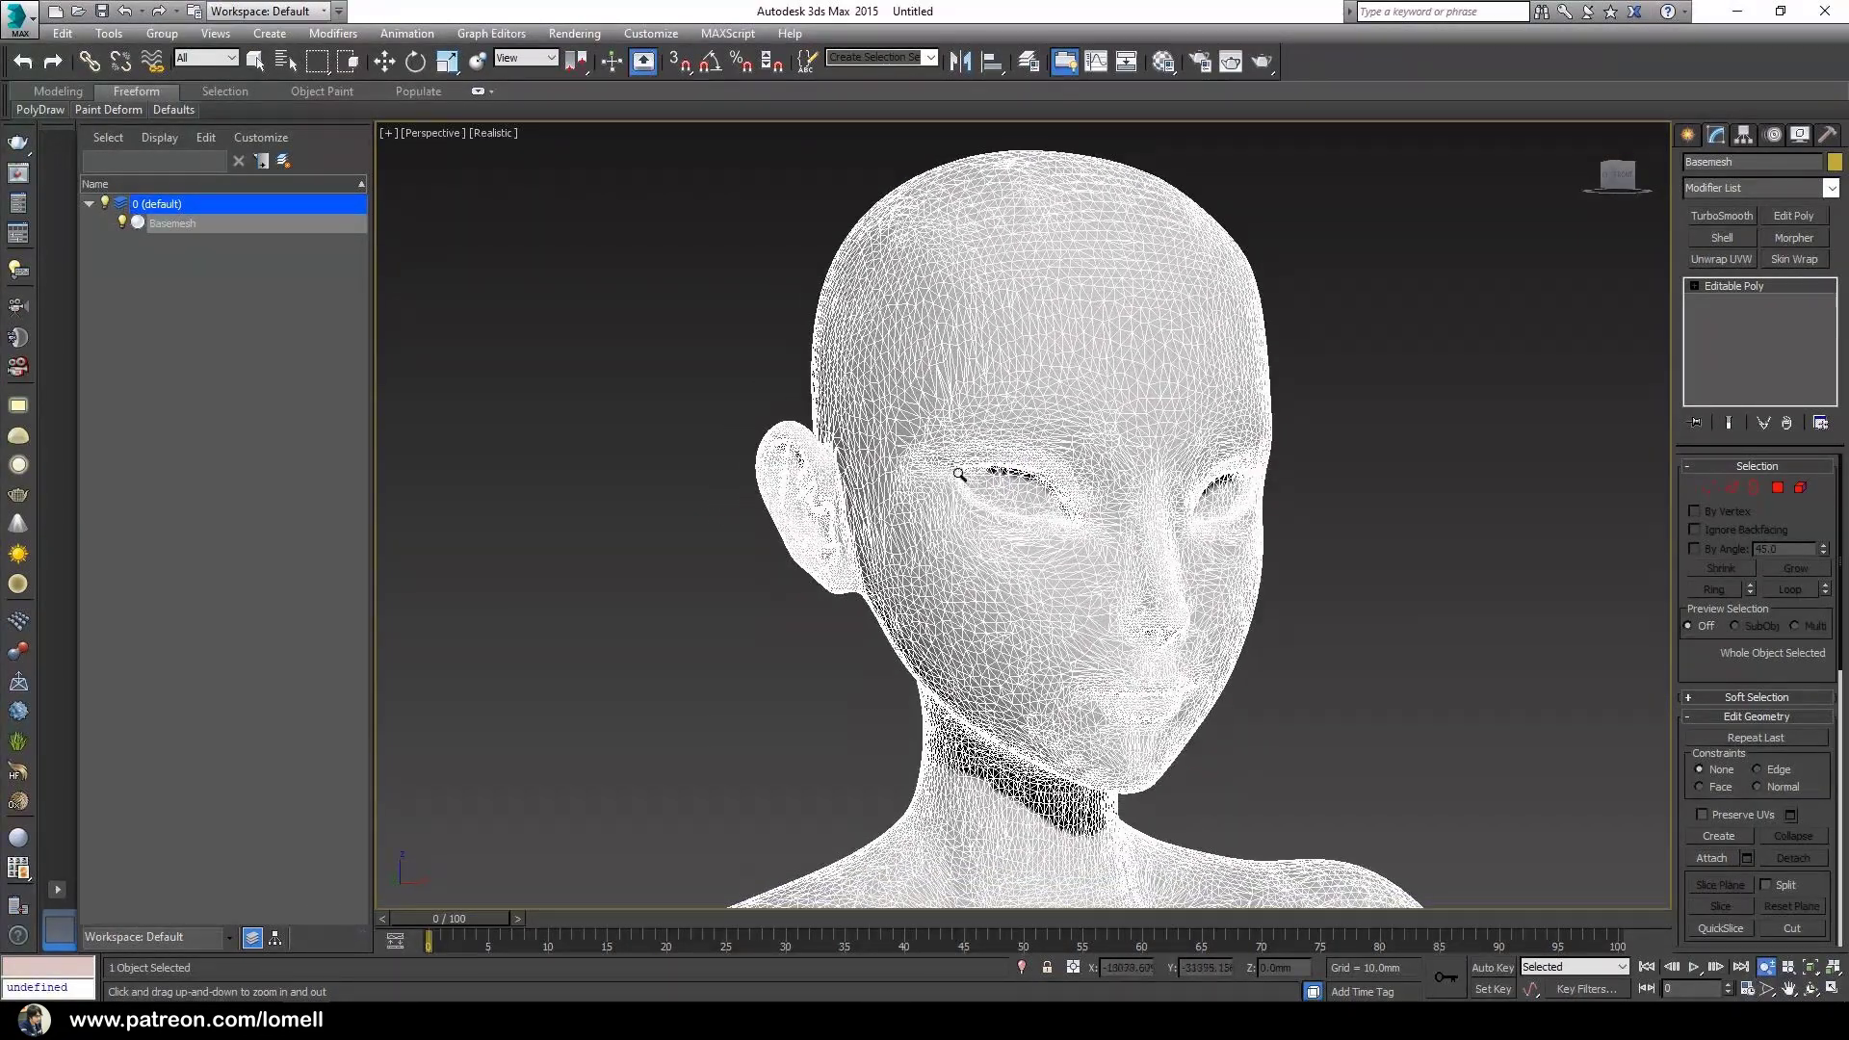
double_click(135, 93)
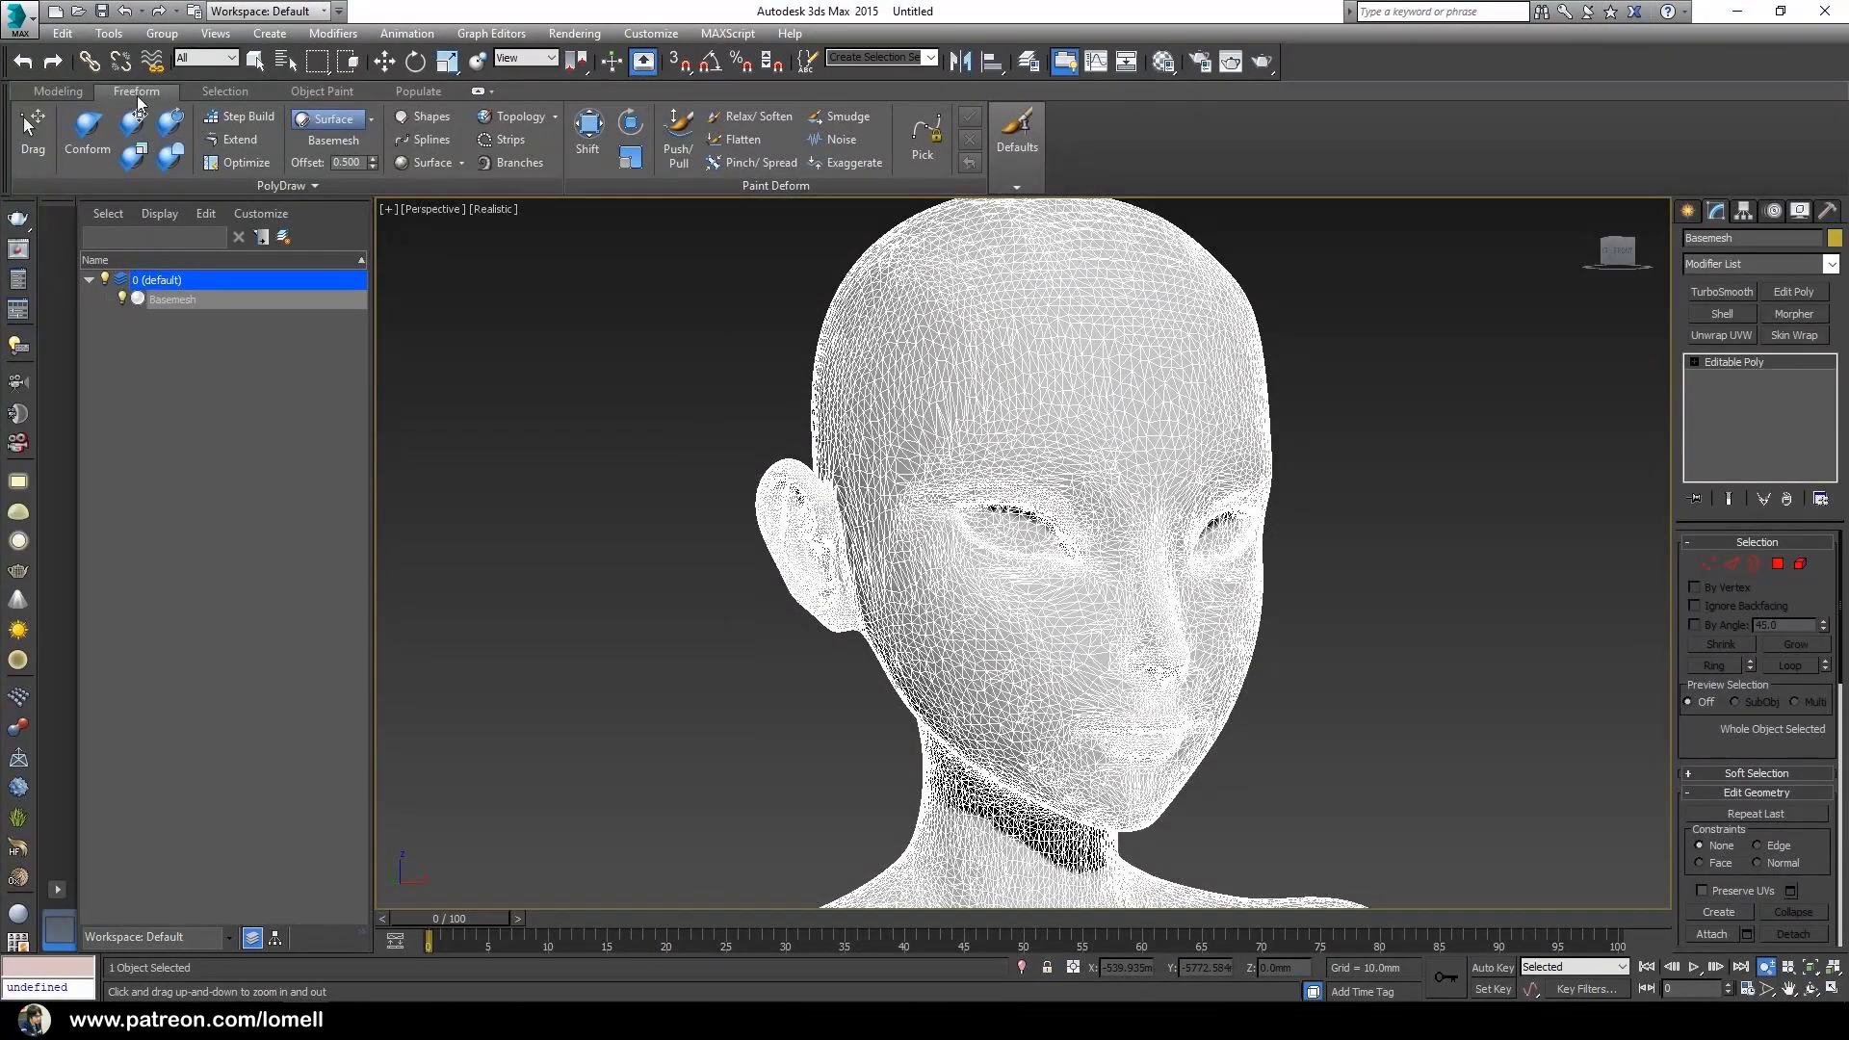
- Set PolyDraw to Draw On: Surface and use the Basemesh object as the surface to draw on
middle_click_drag(799, 491, 769, 541)
scroll(896, 469, "up", 1)
middle_click_drag(909, 483, 929, 508, "alt")
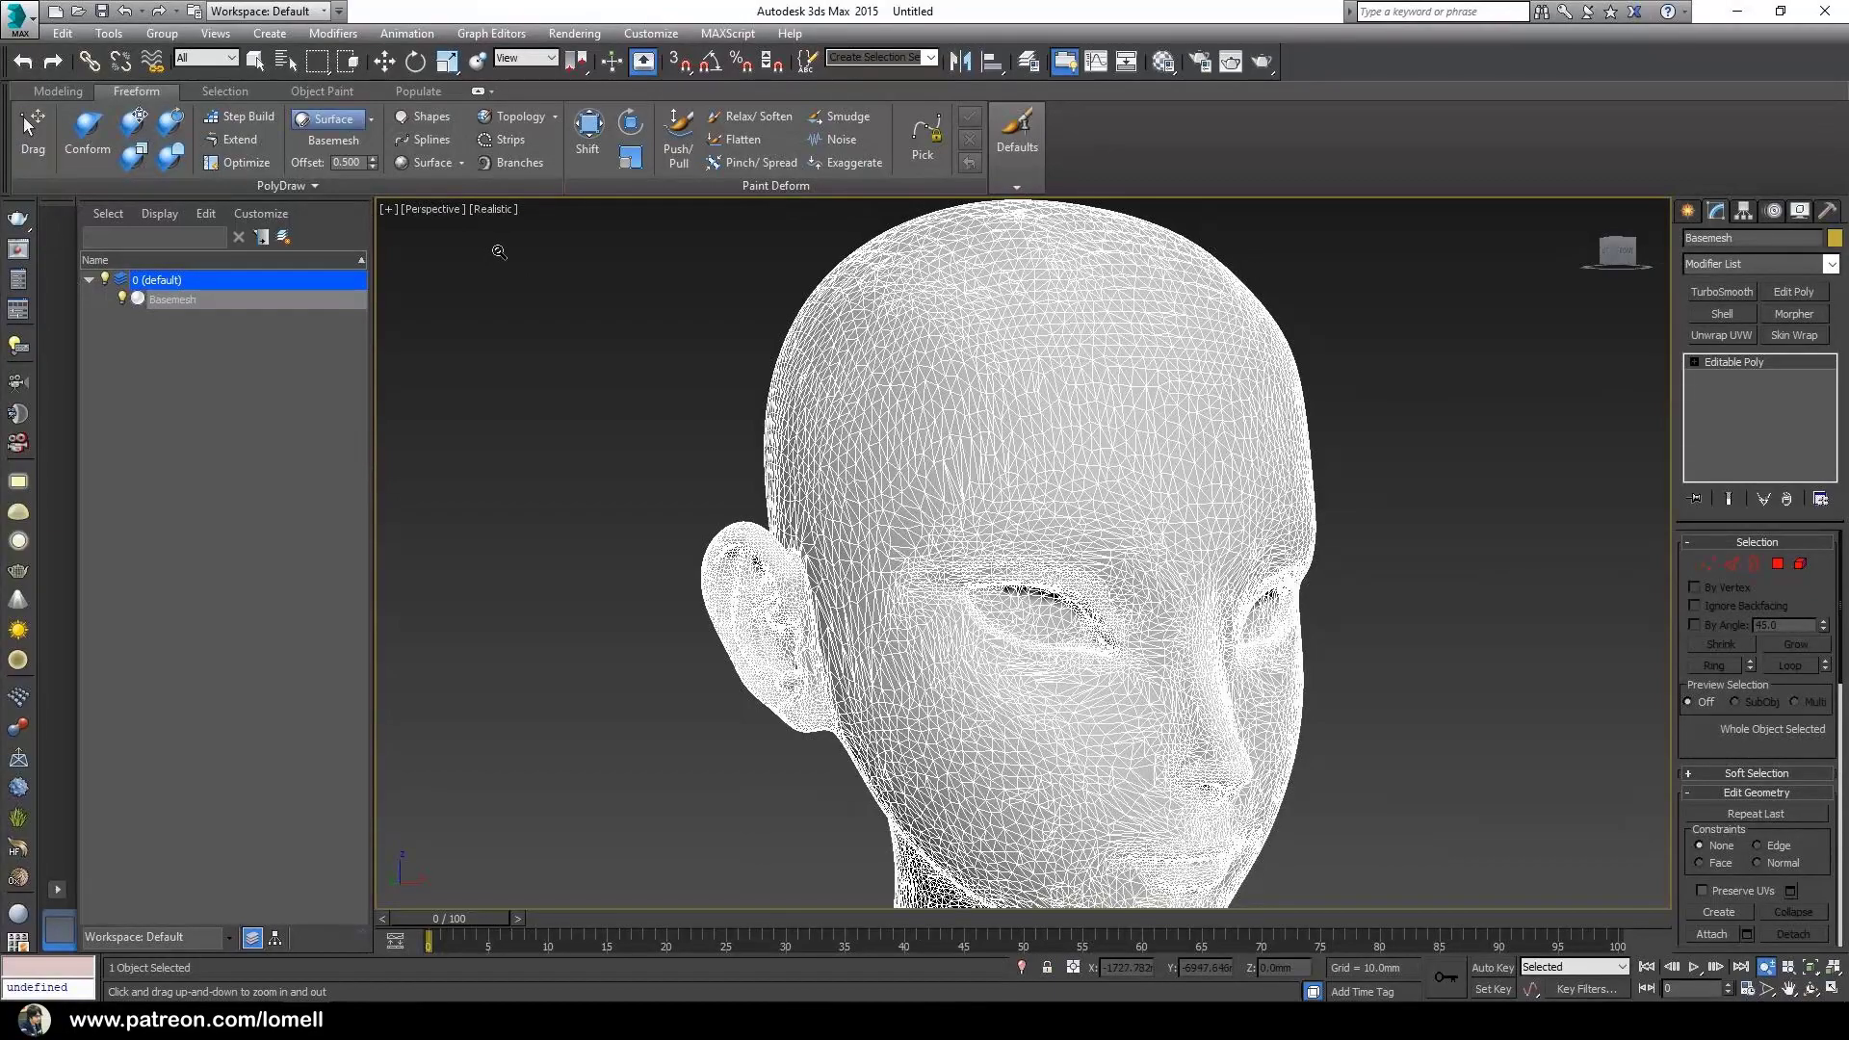
left_click(371, 121)
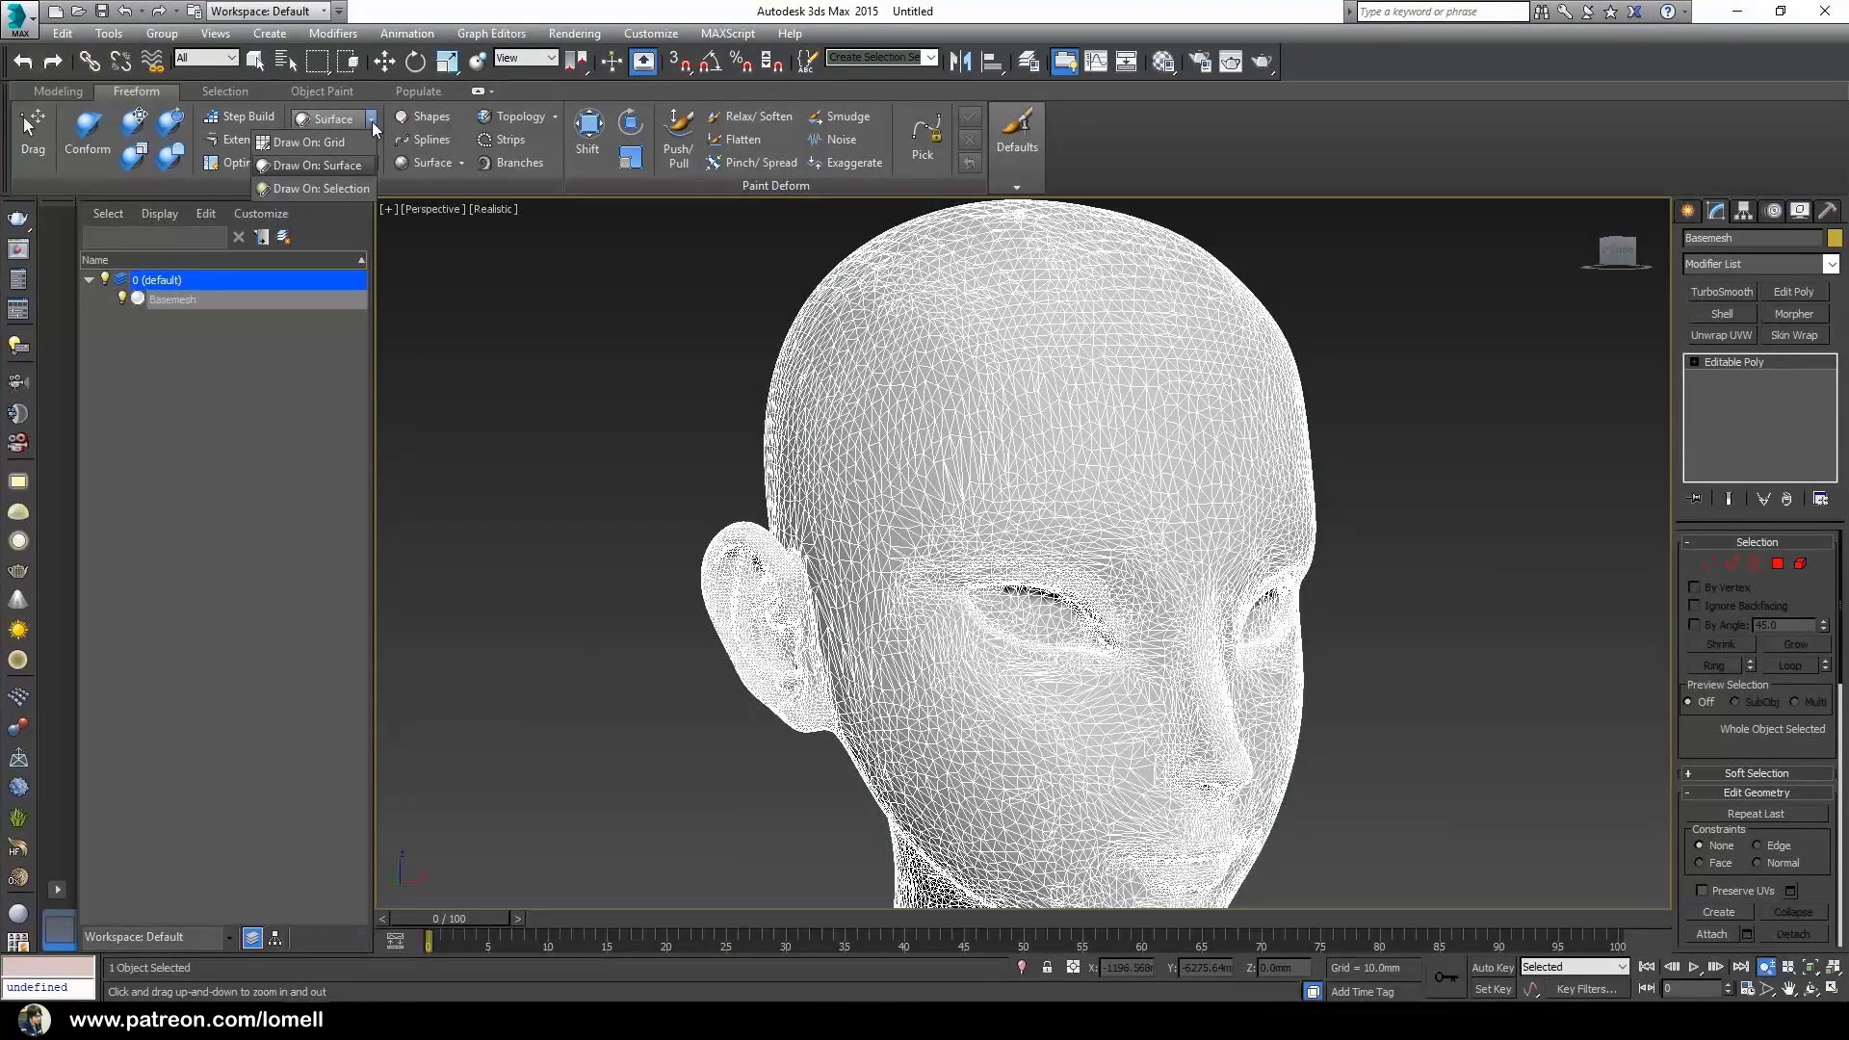
left_click(303, 165)
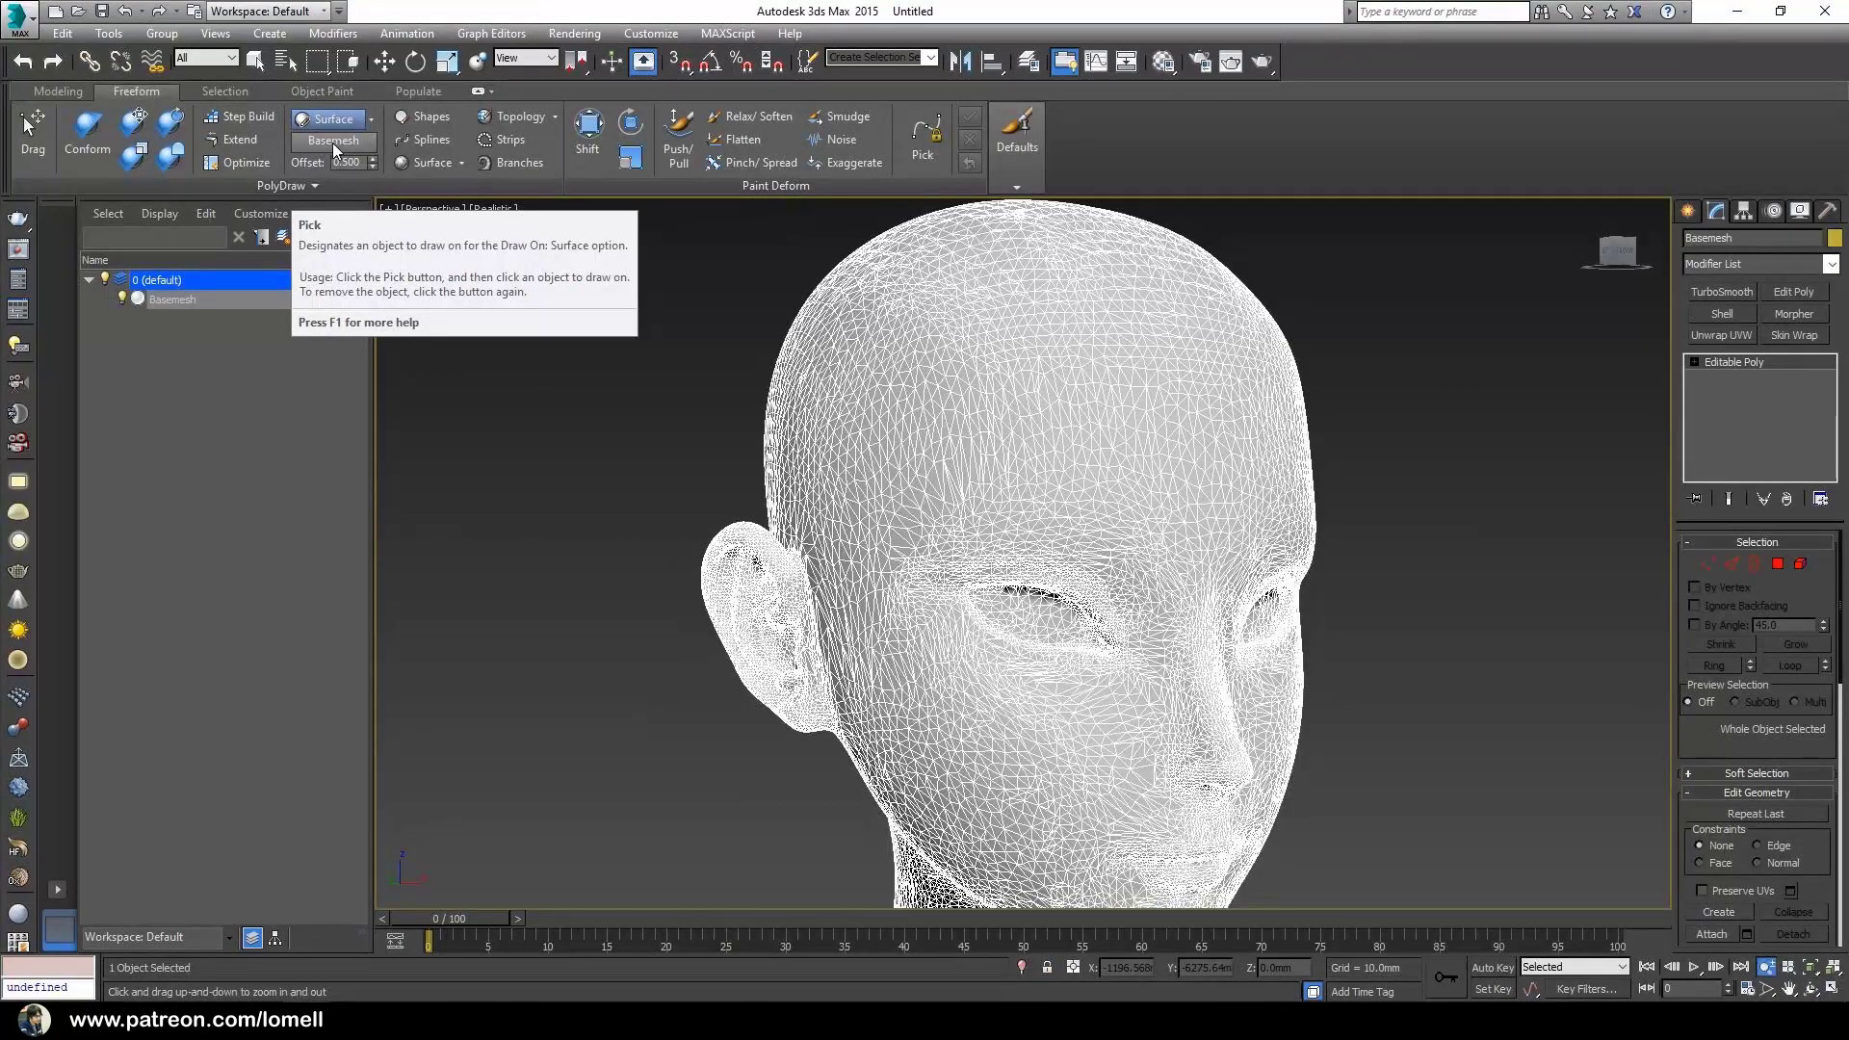
left_click(326, 144)
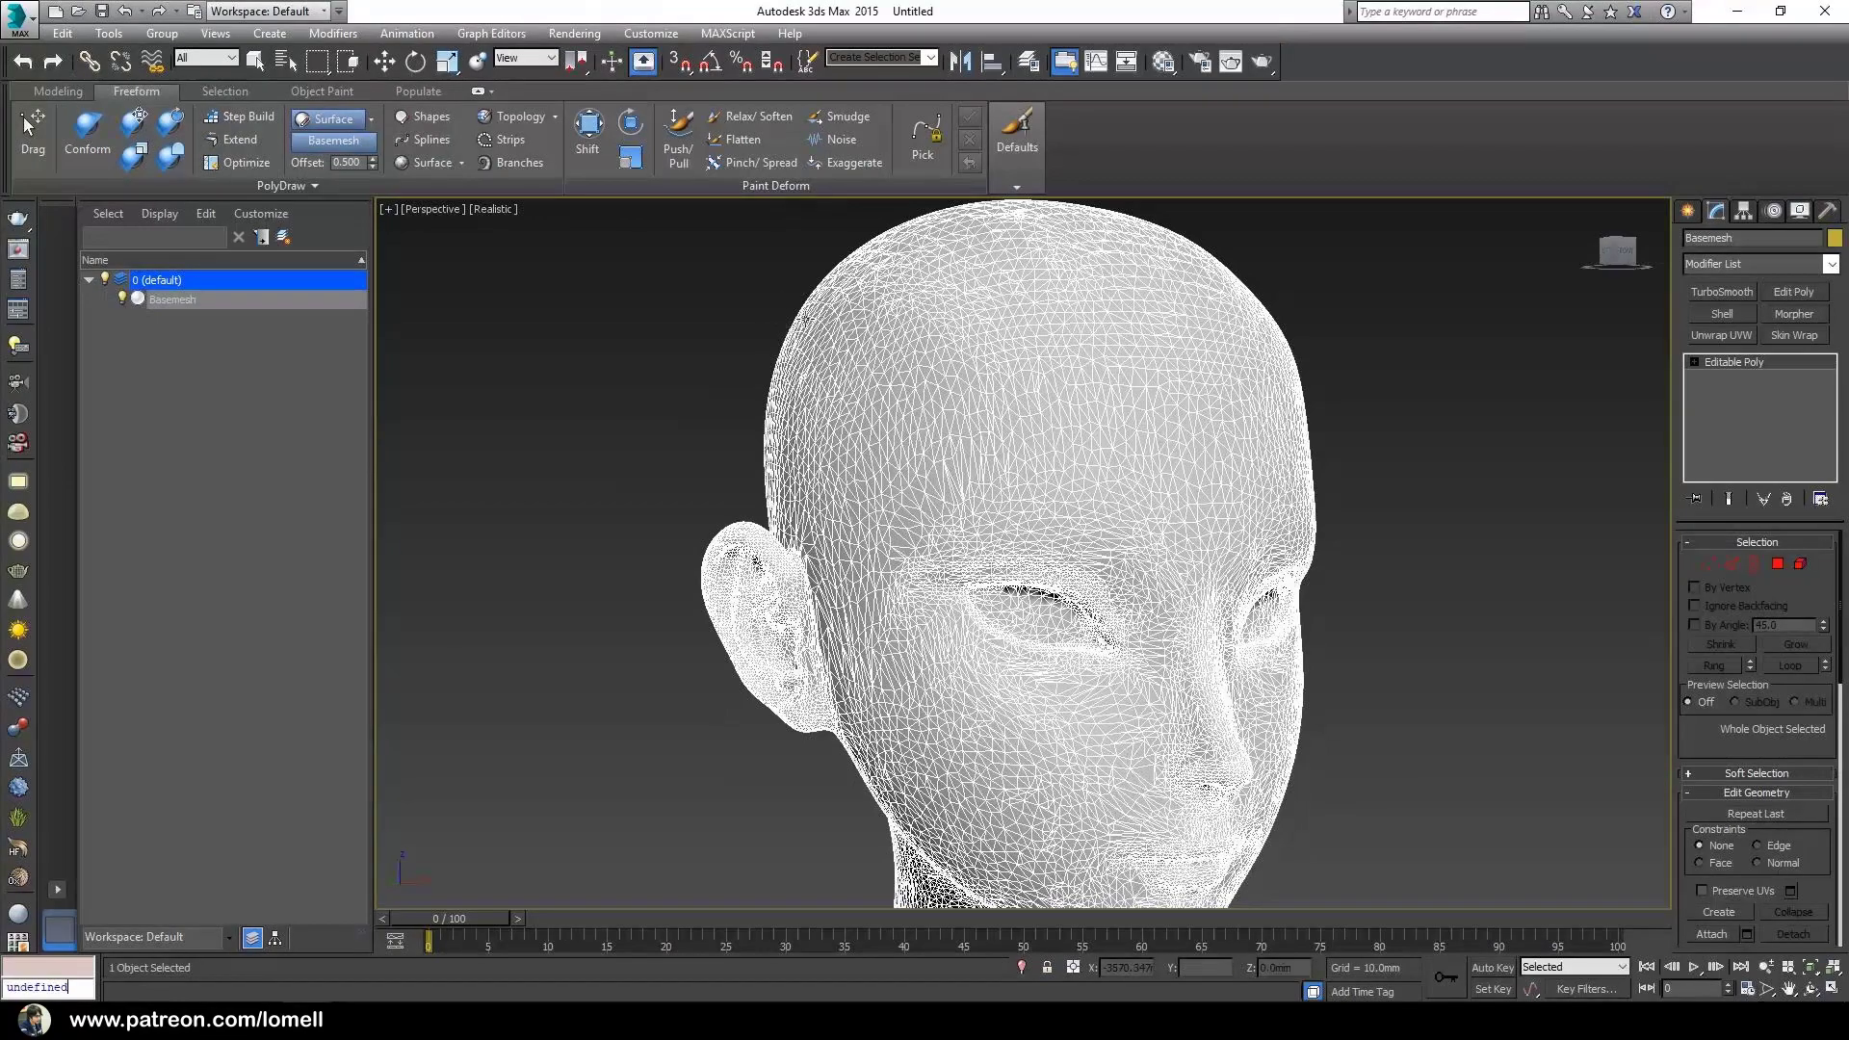
key("w")
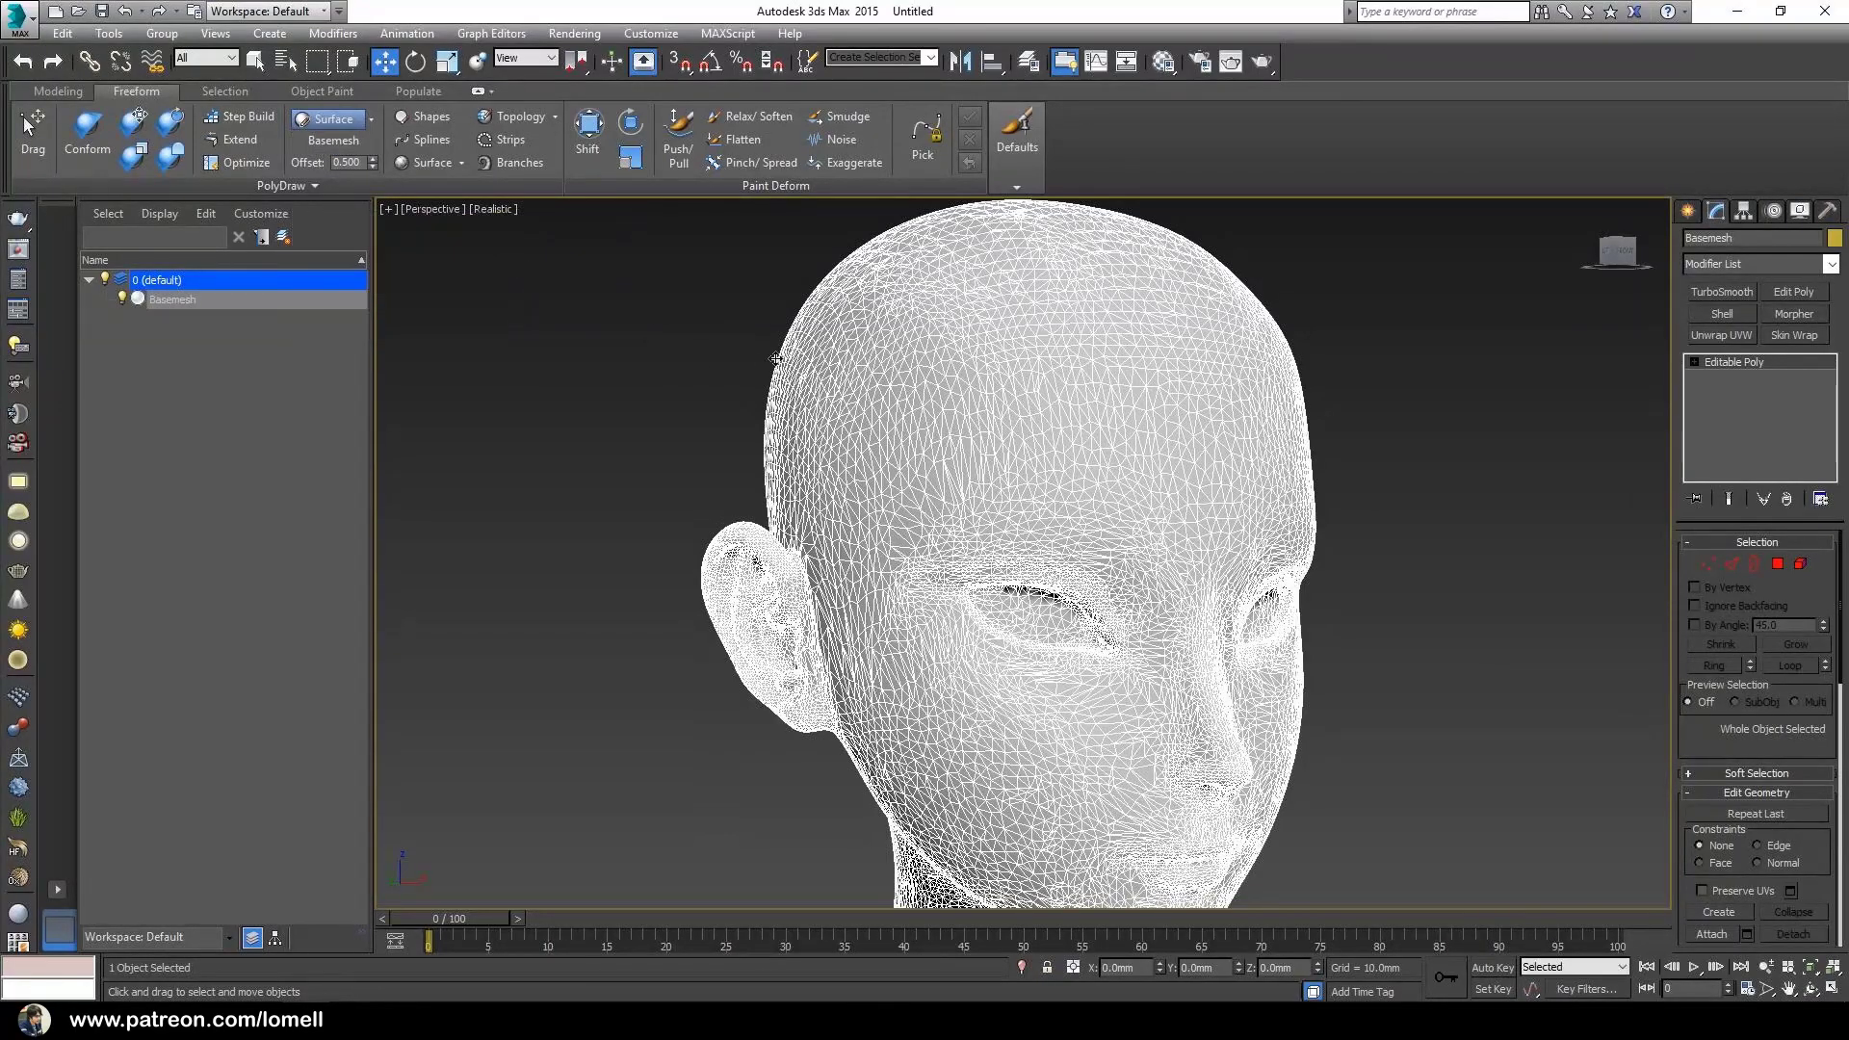
- Set the PolyDraw offset from the surface to 0.000
middle_click_drag(934, 453, 915, 492)
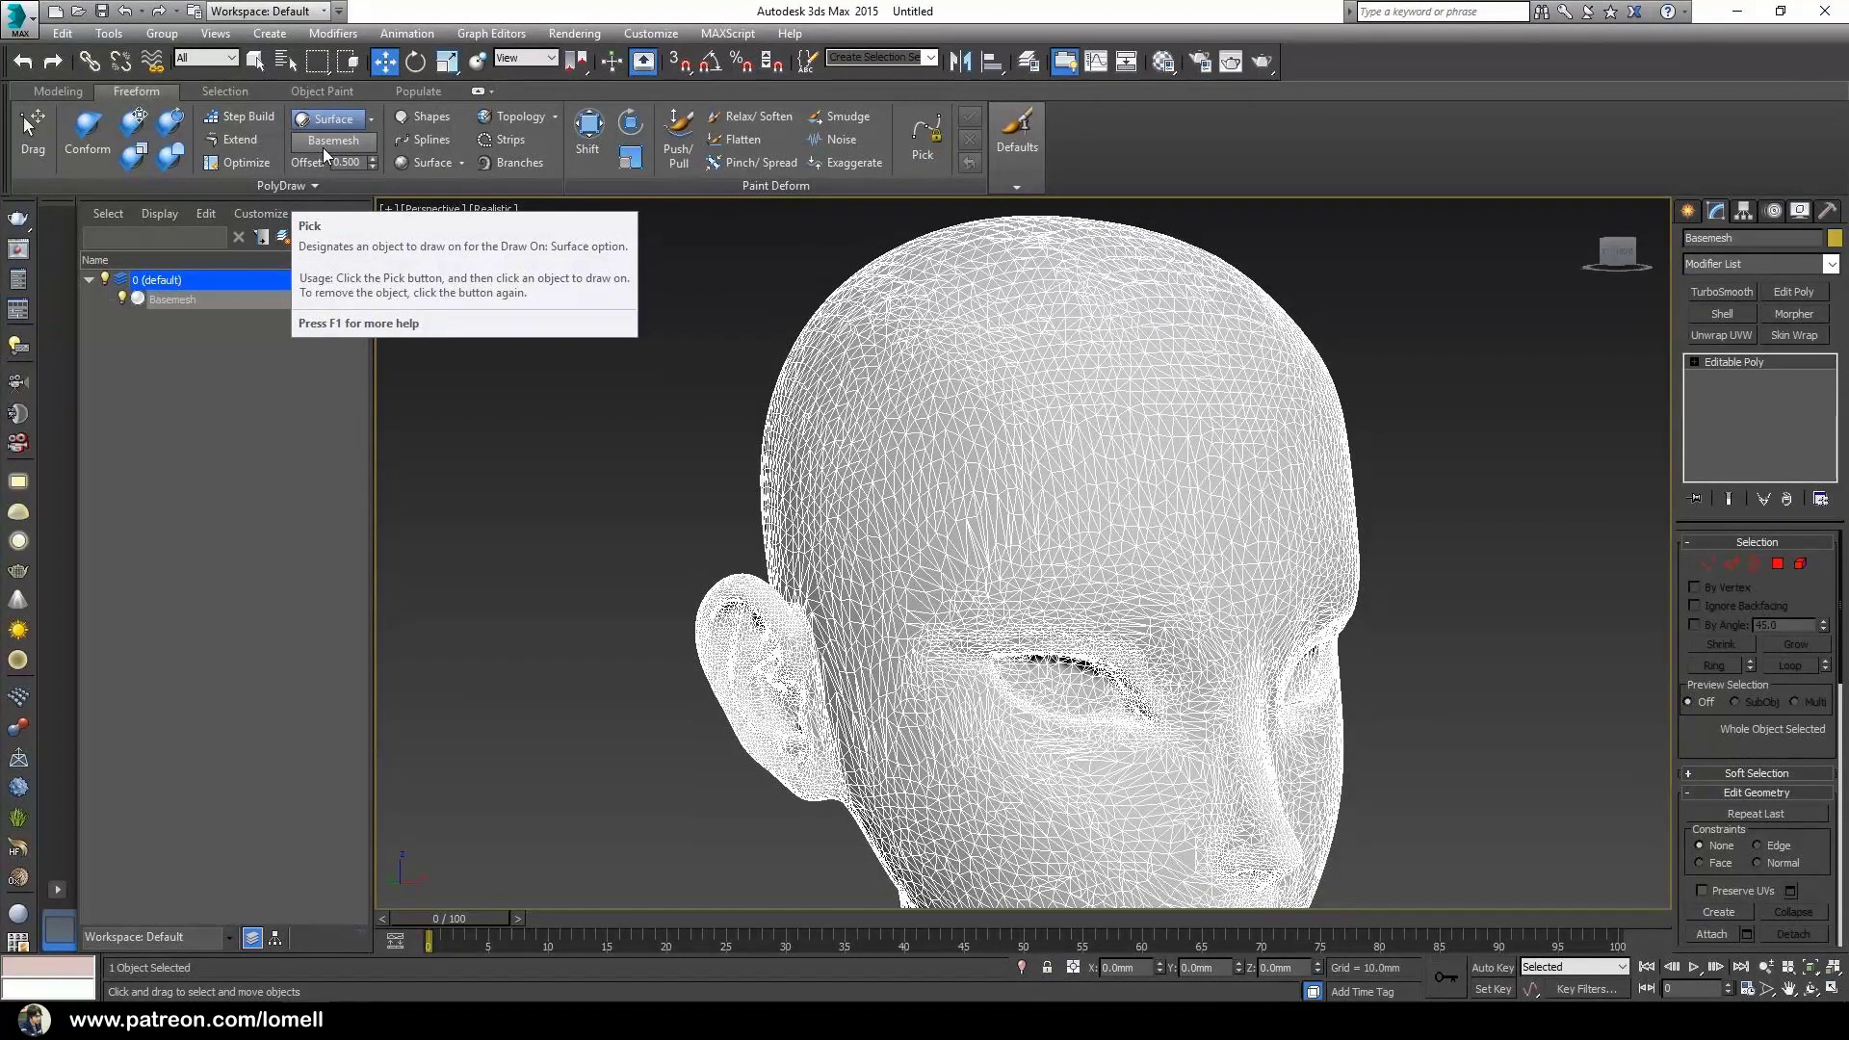
left_click(345, 163)
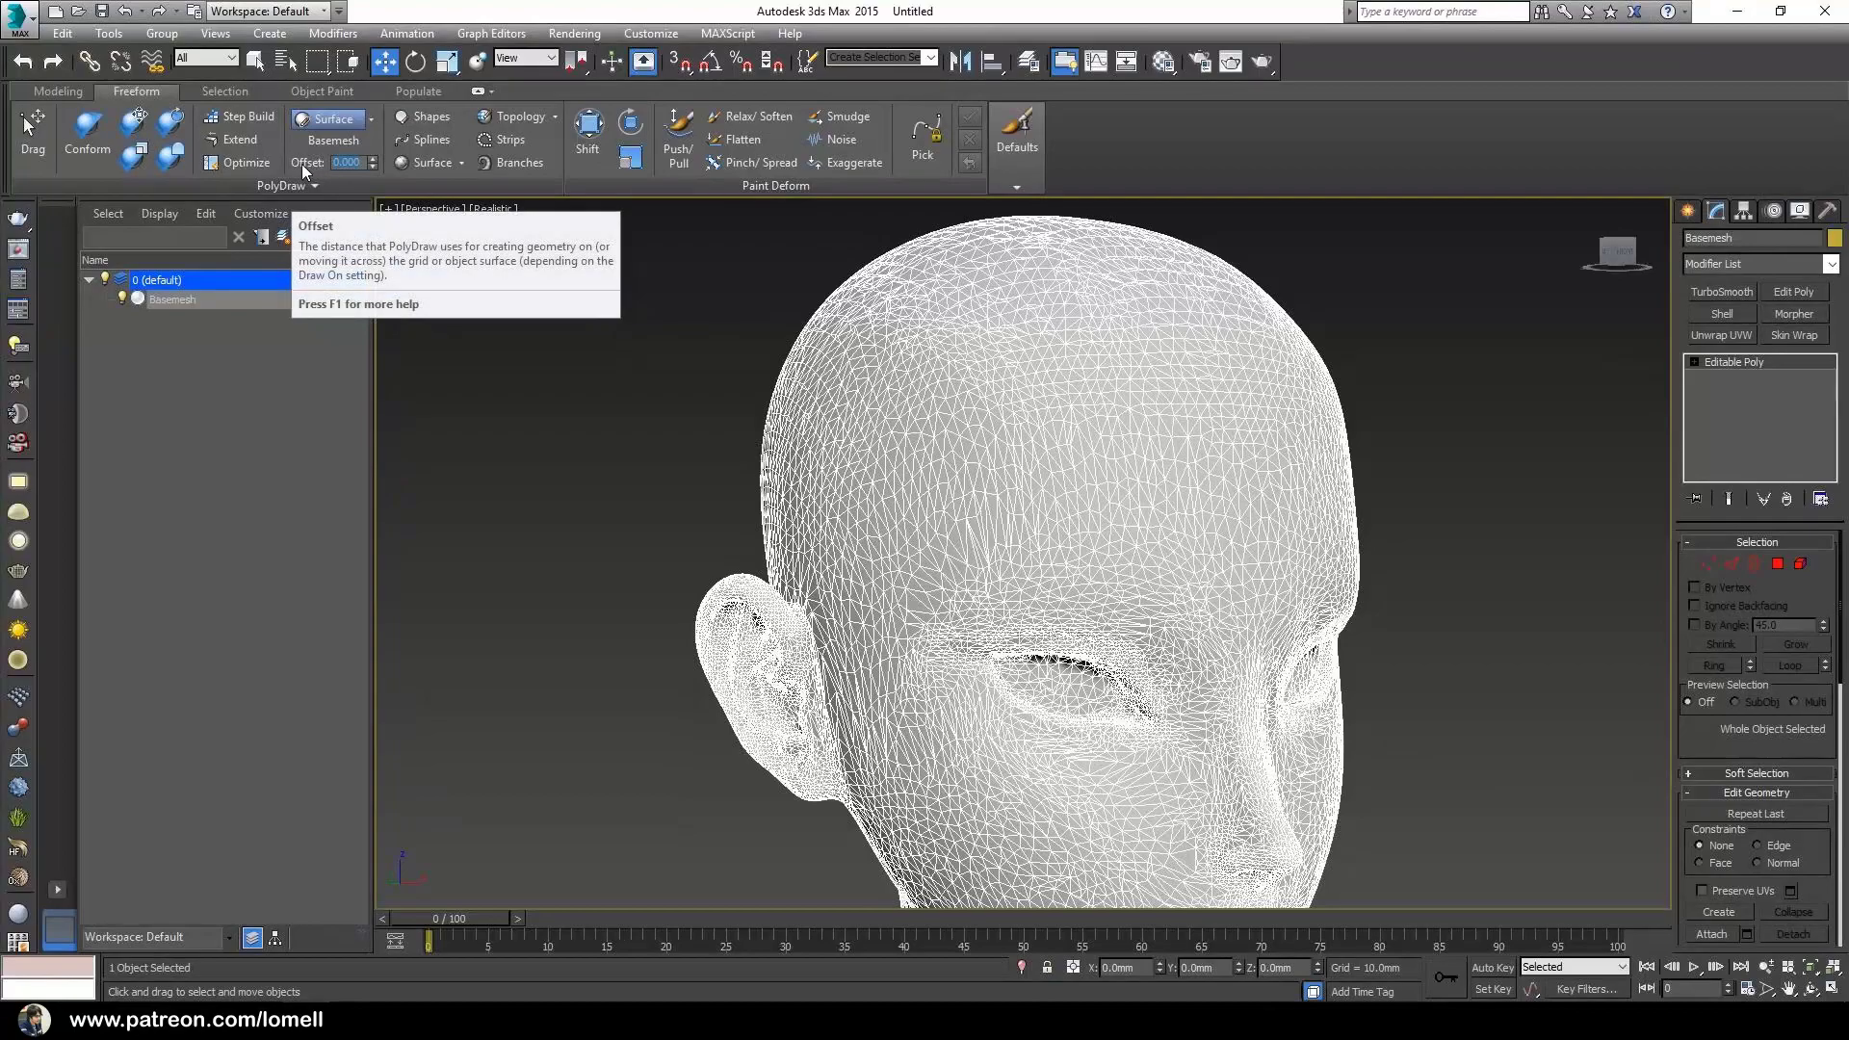
middle_click_drag(624, 387, 715, 409, "alt")
middle_click_drag(816, 439, 767, 367)
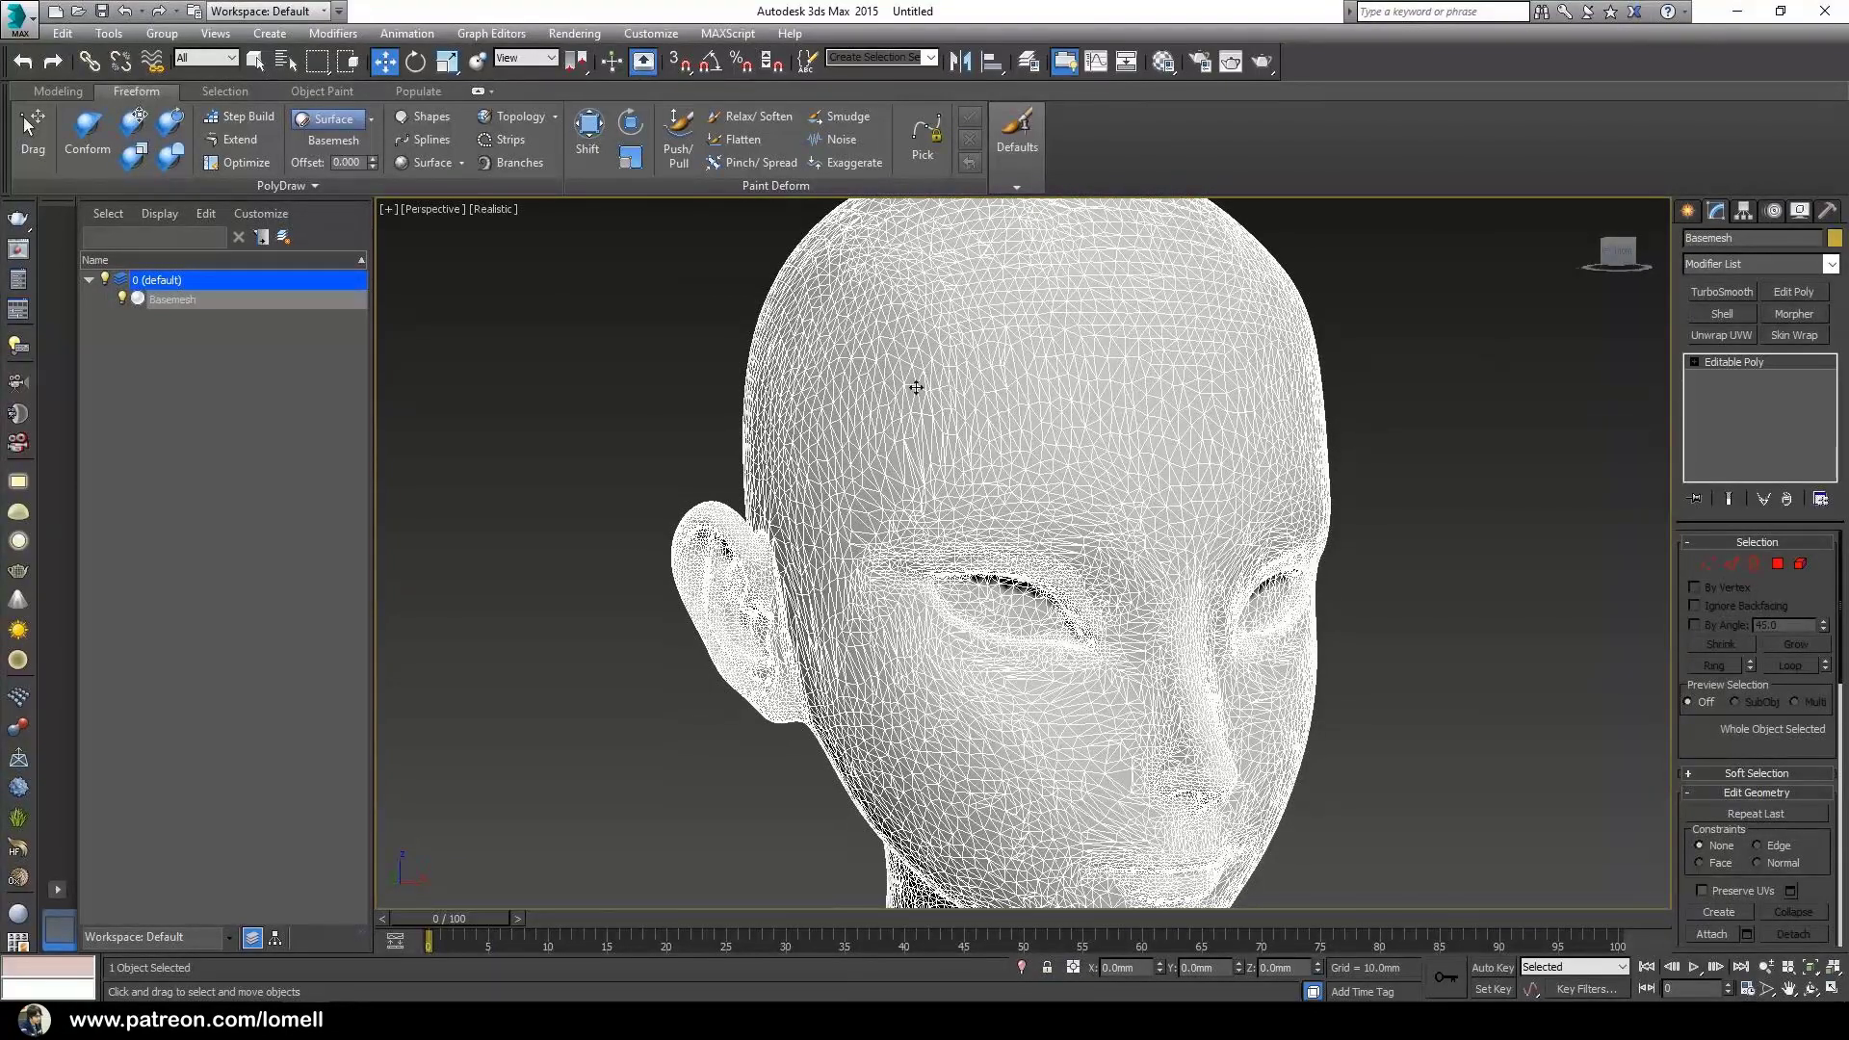
middle_click_drag(900, 388, 949, 400, "alt")
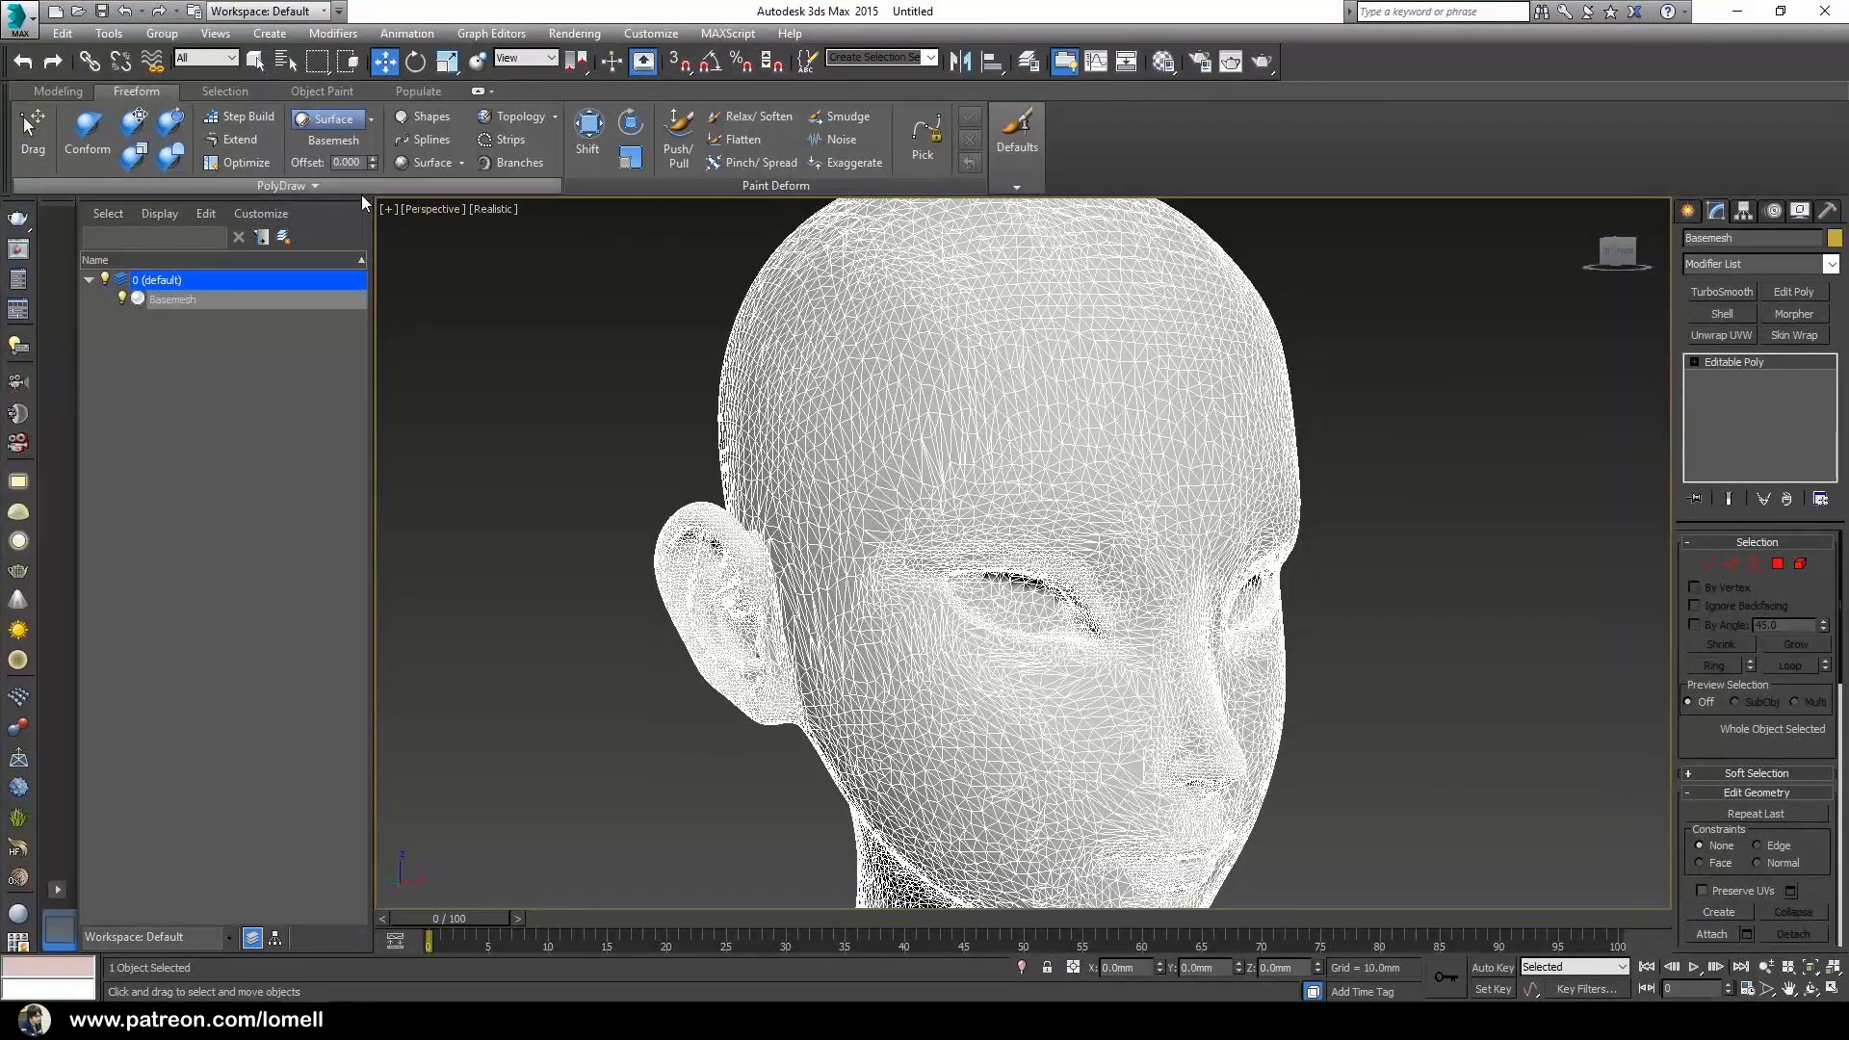
- Create a new PolyDraw object and rename it Body_Final
left_click(270, 182)
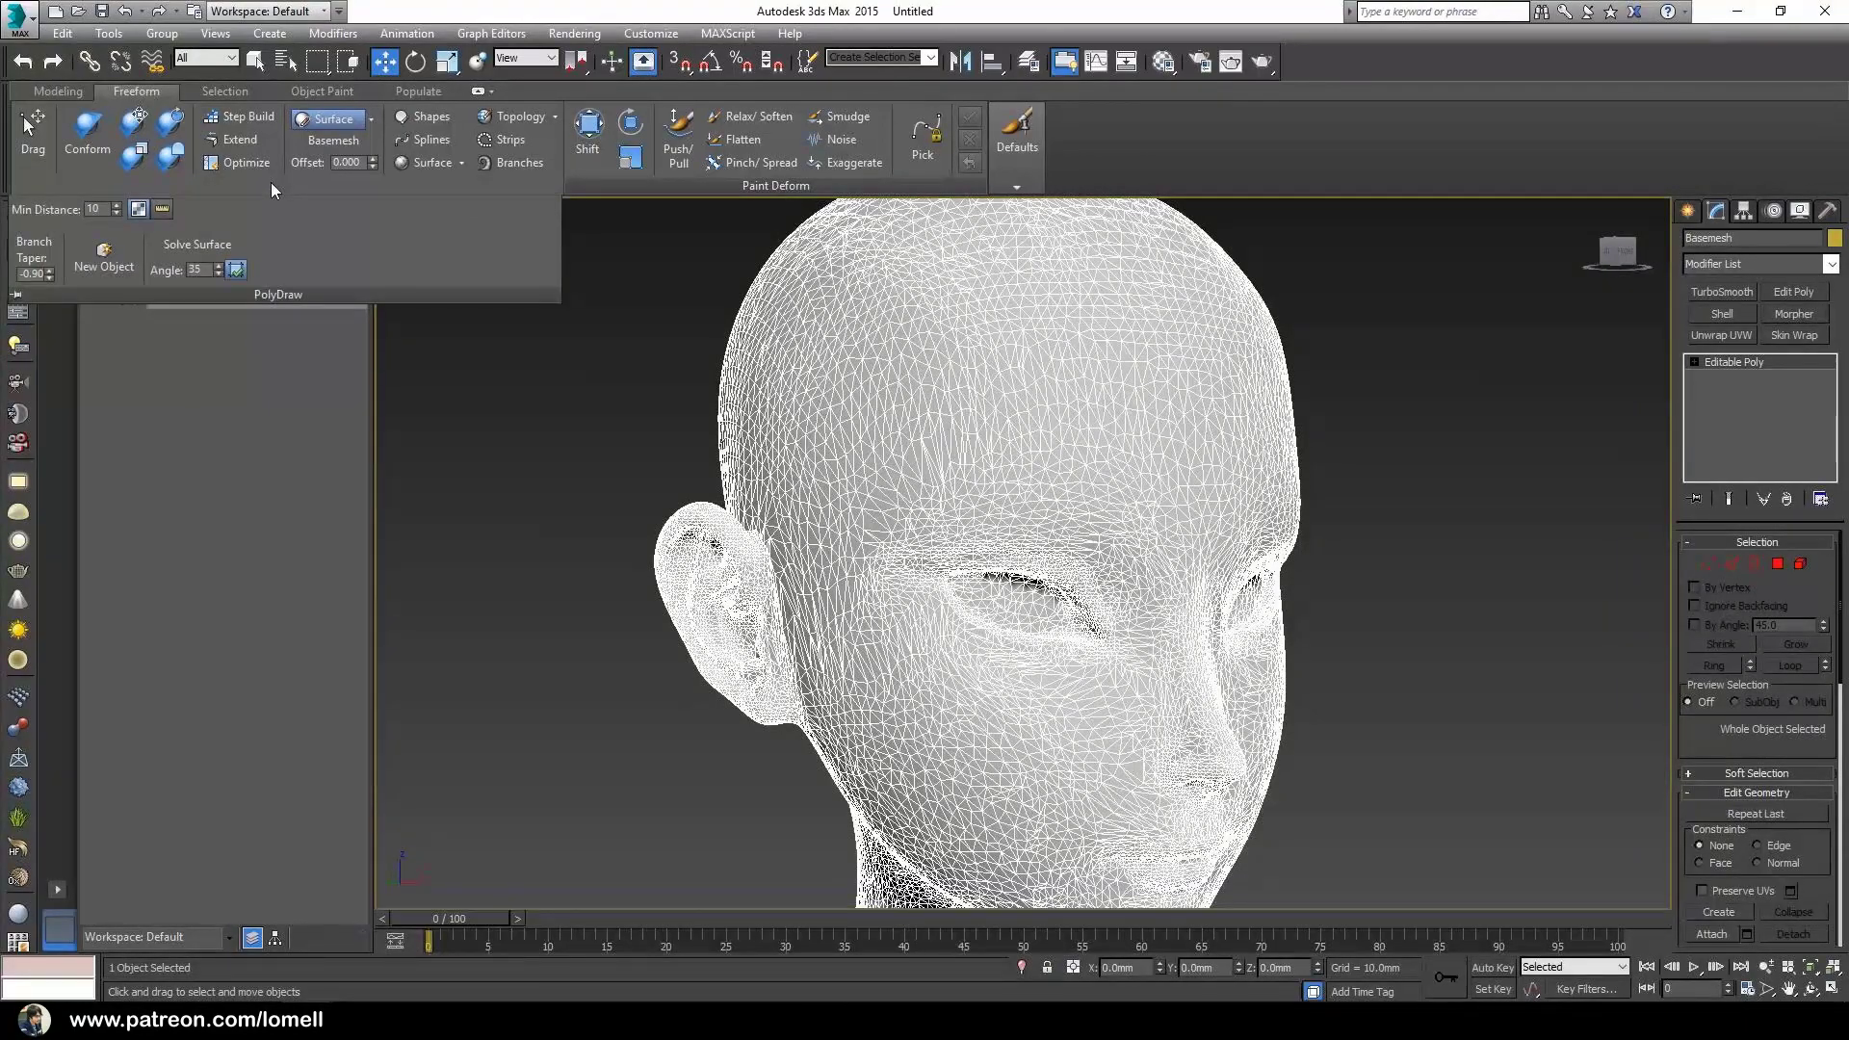
left_click(100, 265)
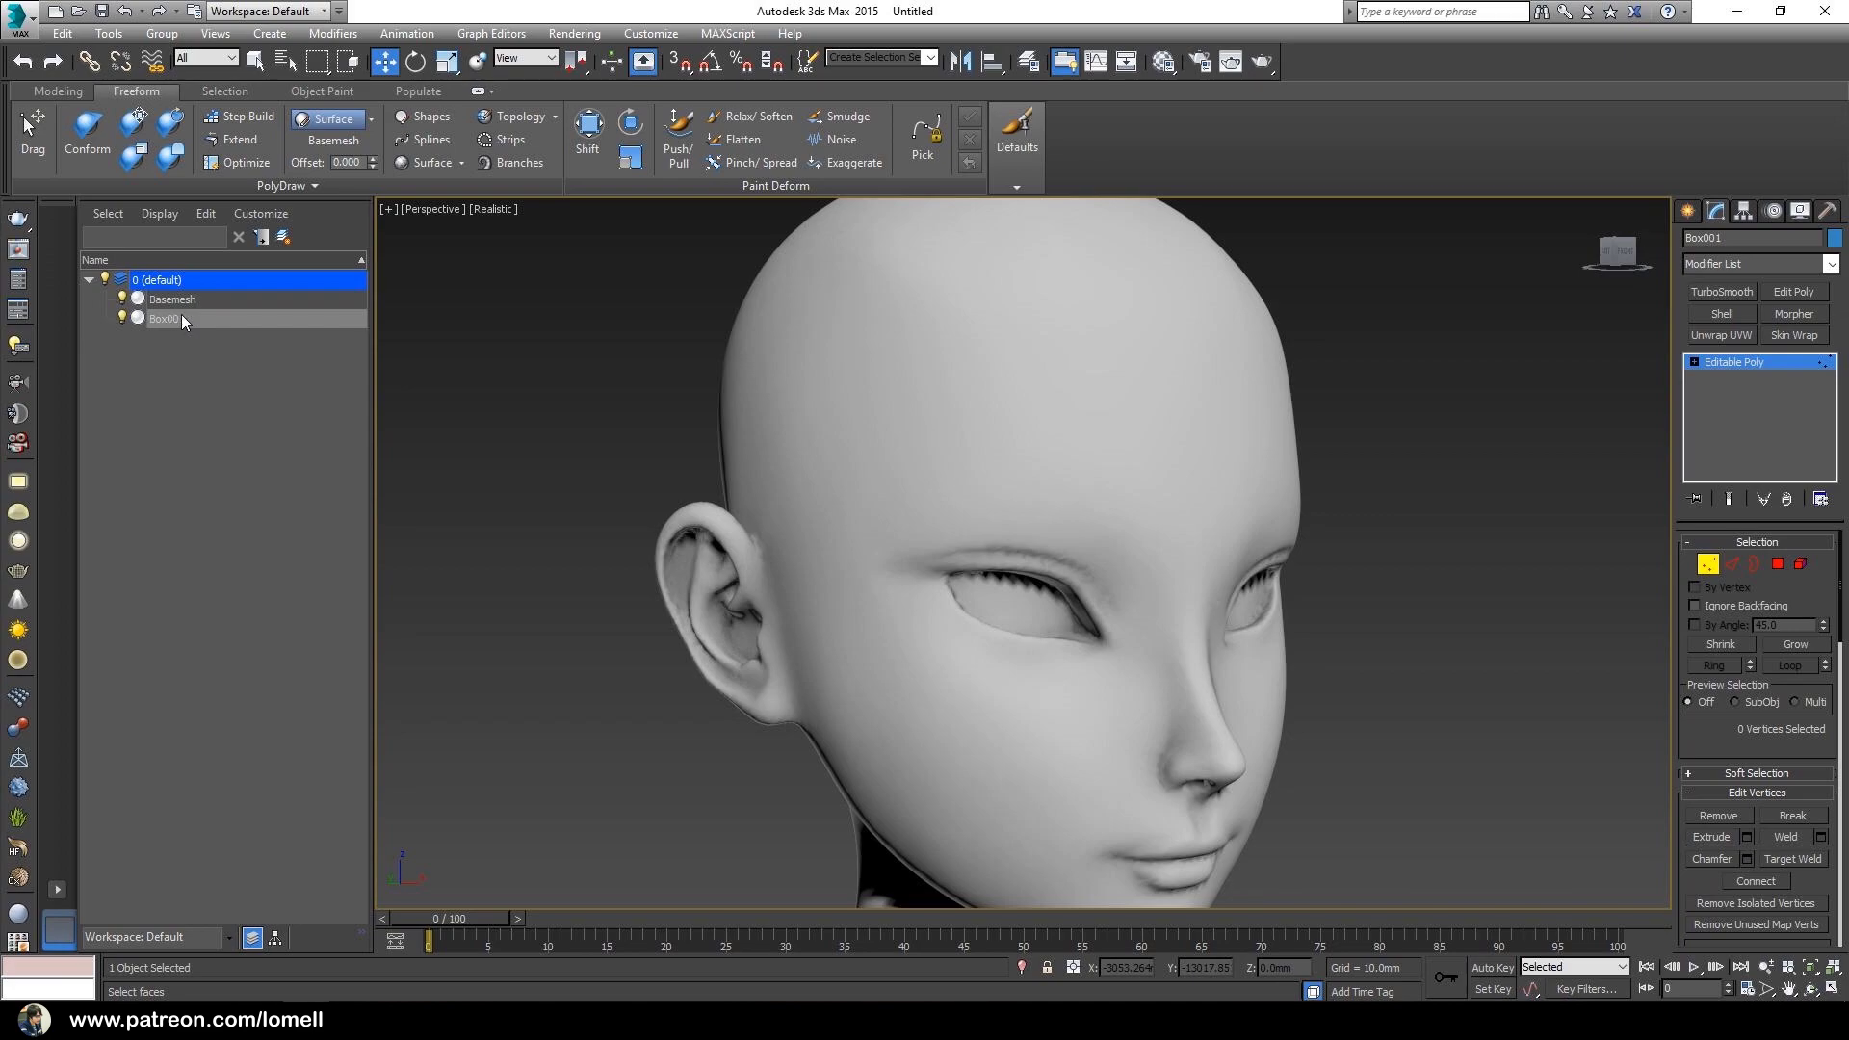
left_click(1688, 237)
type("B")
- Leave the vertex sub-object level of the Body_Final Editable Poly
scroll(1076, 505, "down", 4)
middle_click_drag(1077, 505, 872, 615, "alt")
scroll(866, 557, "up", 6)
middle_click_drag(872, 614, 972, 520, "alt")
mouse_move(973, 520)
middle_mouse_down("ctrl+alt")
mouse_move(970, 576)
mouse_move(966, 512)
middle_mouse_up("ctrl+alt")
middle_click_drag(966, 512, 919, 527, "alt")
mouse_move(920, 527)
middle_mouse_down("alt")
mouse_move(941, 508)
mouse_move(925, 518)
middle_mouse_up("alt")
middle_click_drag(926, 518, 878, 540, "alt")
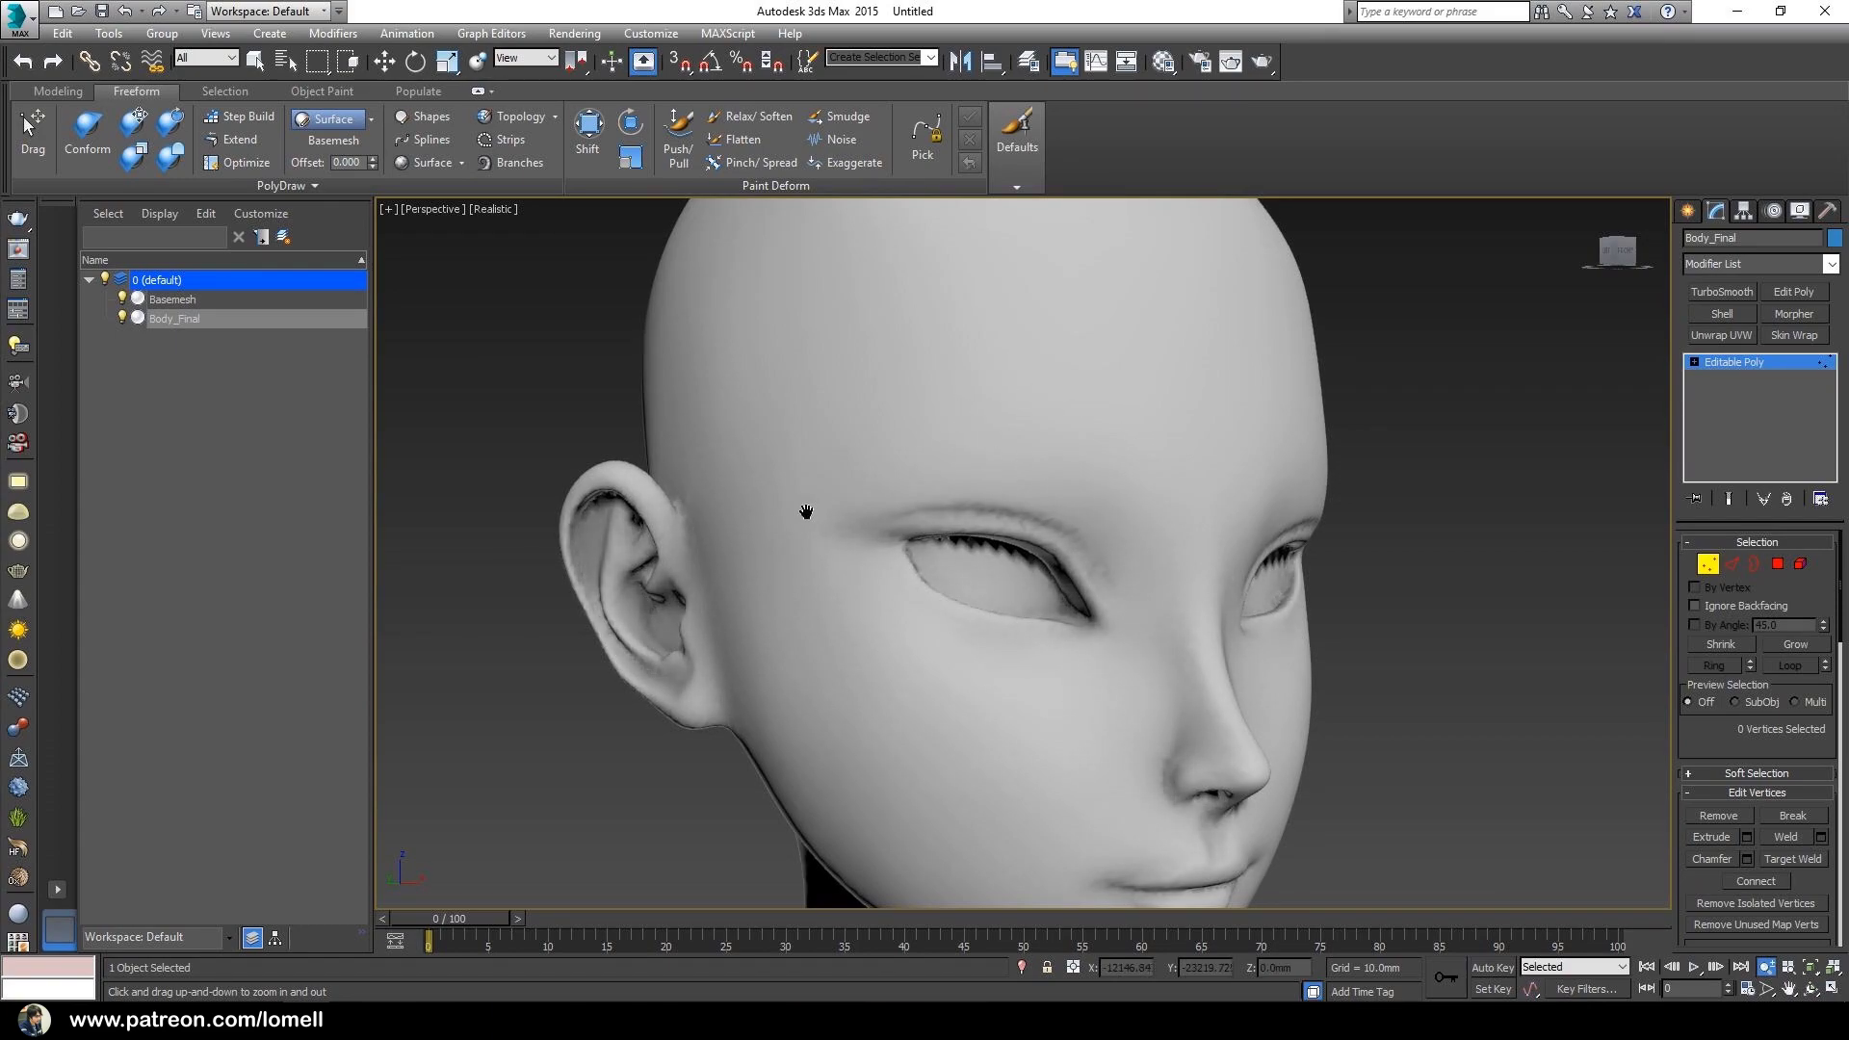
middle_click_drag(805, 516, 804, 489, "alt")
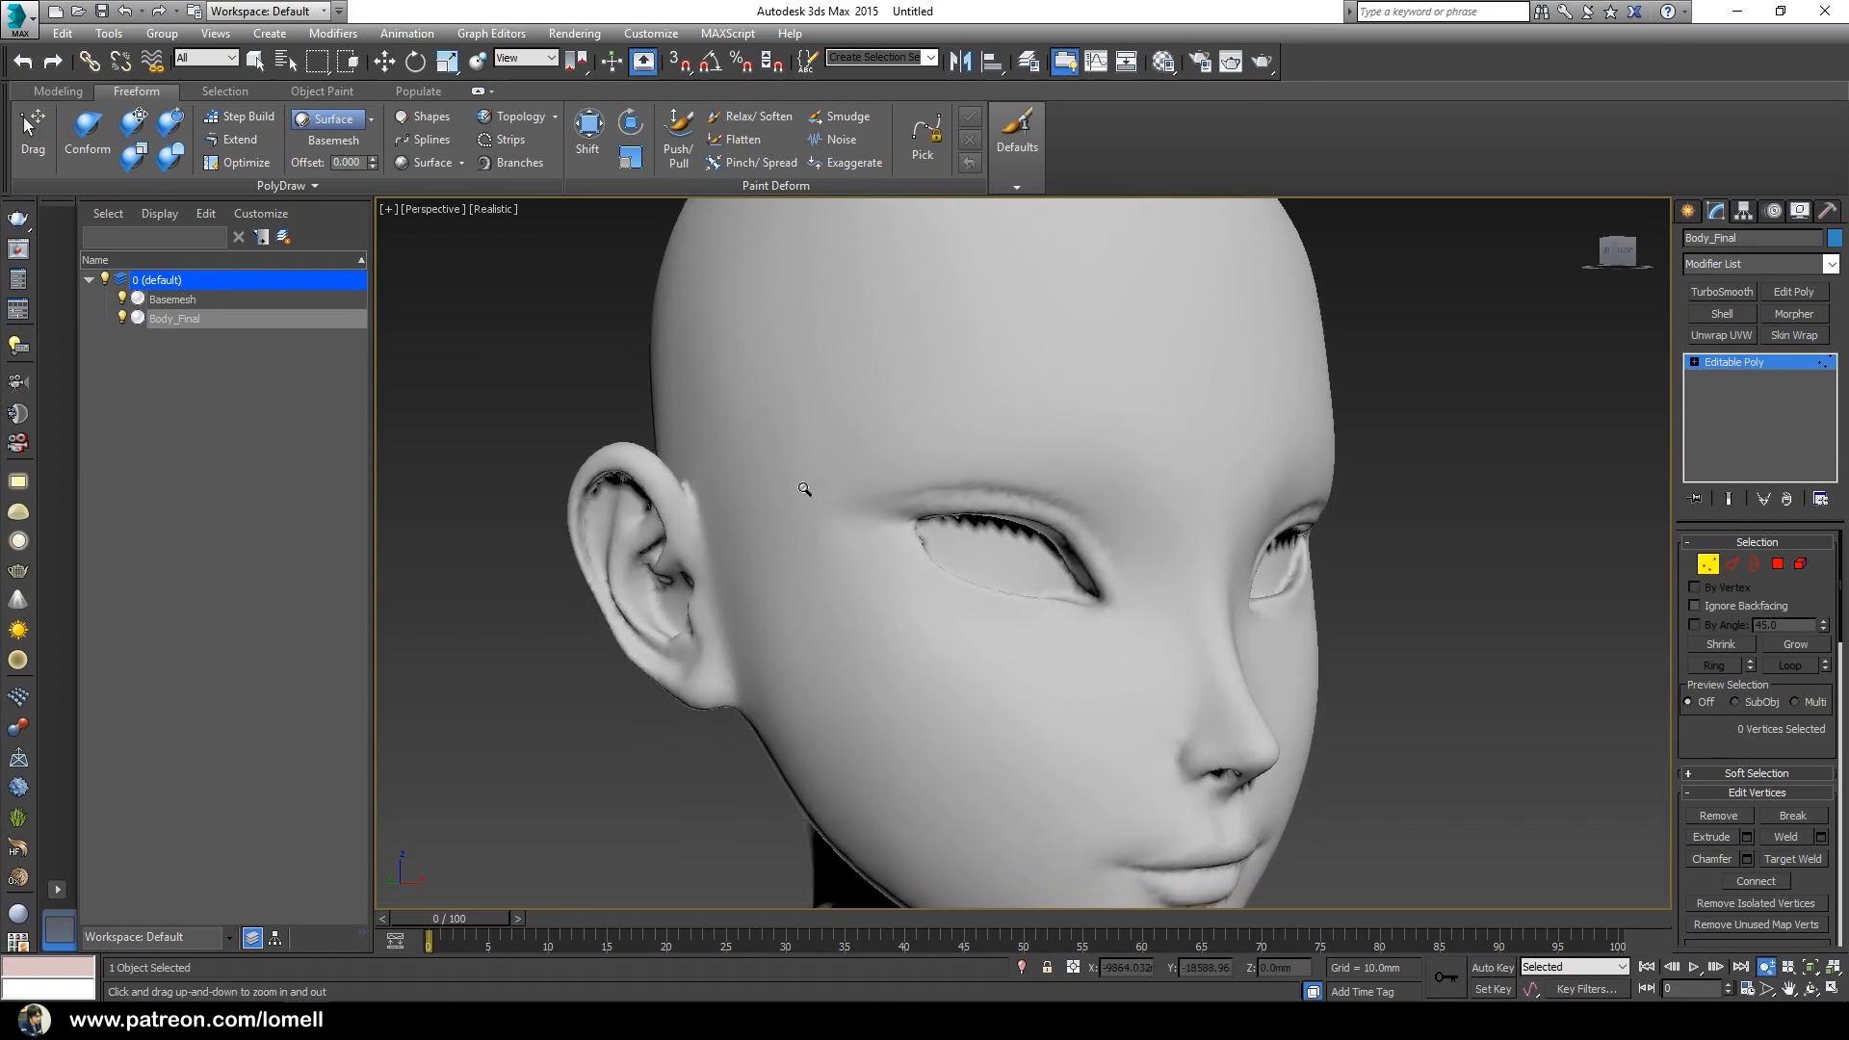
left_click(1762, 362)
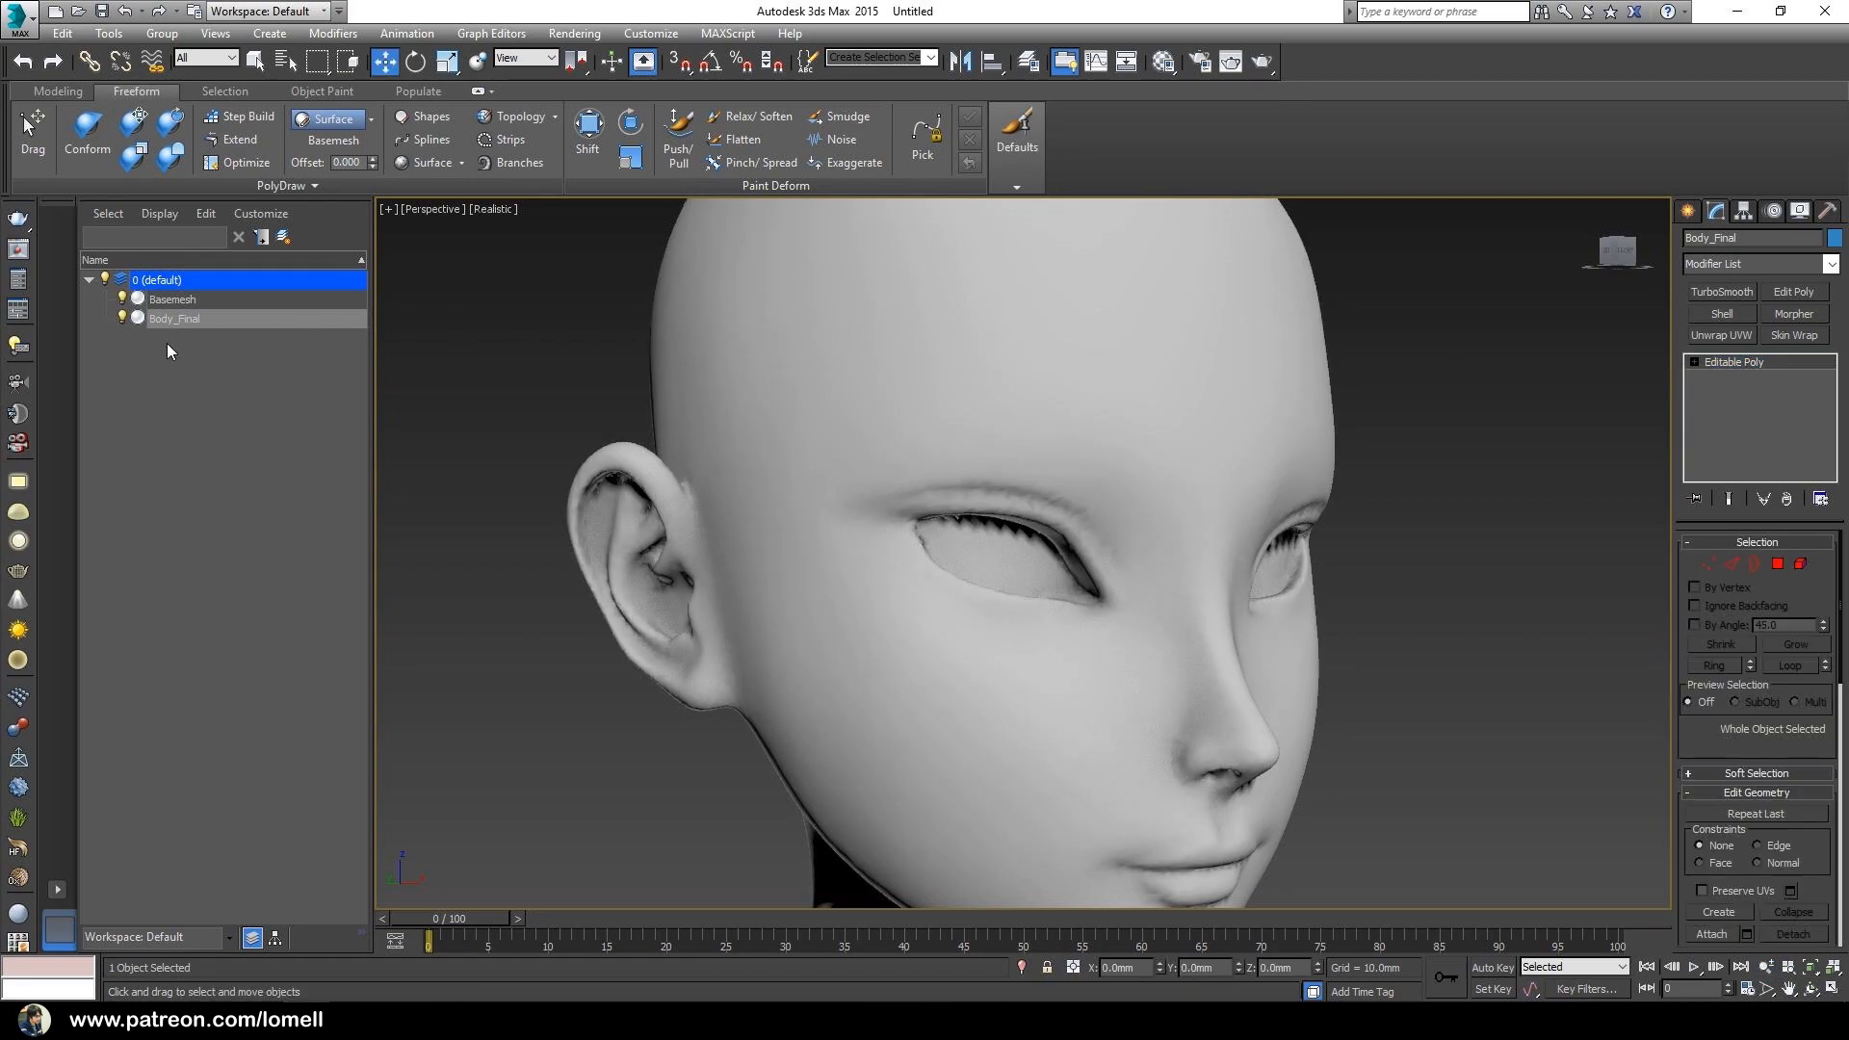
- Select the Basemesh on the head, view its wireframe up close, and reselect the Body_Final object
left_click(854, 320)
scroll(872, 511, "up", 3)
key("alt+z")
mouse_move(872, 511)
left_mouse_down()
mouse_move(847, 516)
mouse_move(879, 507)
mouse_move(886, 449)
mouse_move(876, 467)
mouse_move(1040, 772)
mouse_move(1004, 587)
mouse_move(1019, 642)
mouse_move(863, 392)
mouse_move(879, 500)
mouse_move(891, 483)
mouse_move(865, 523)
left_mouse_up()
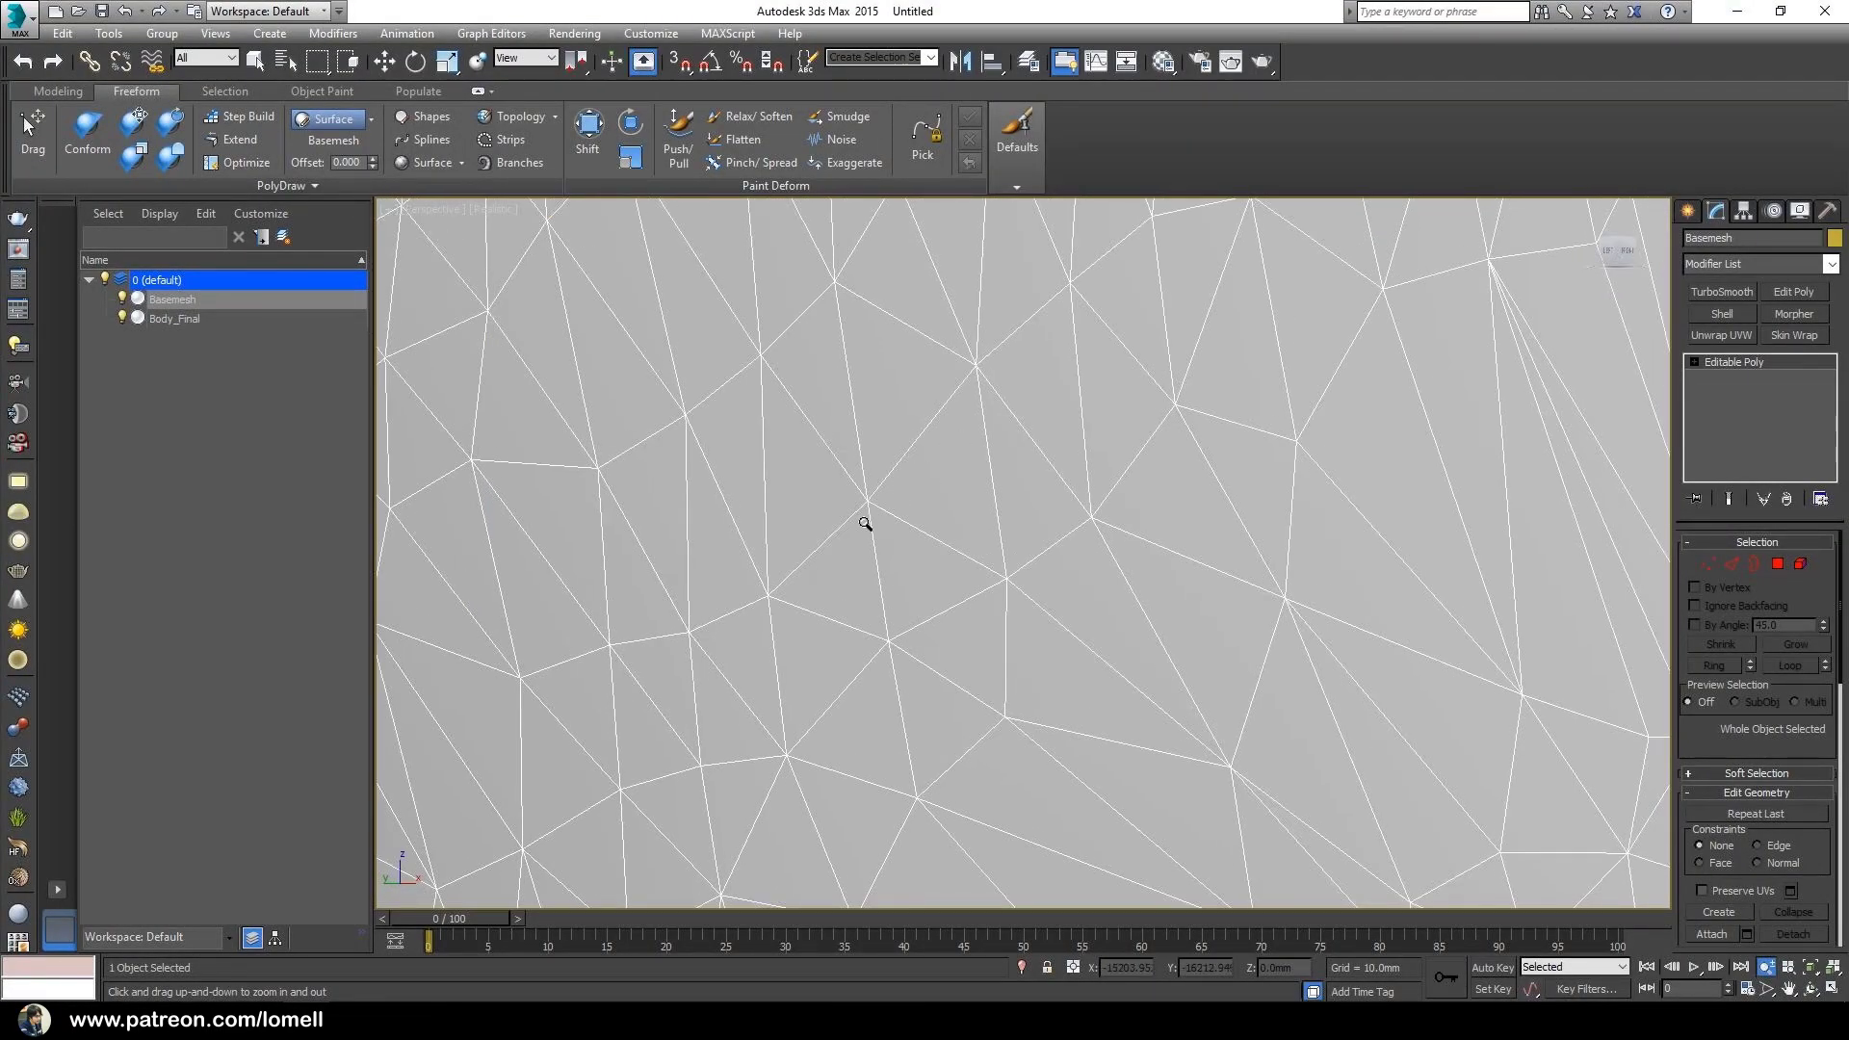
left_click(179, 320)
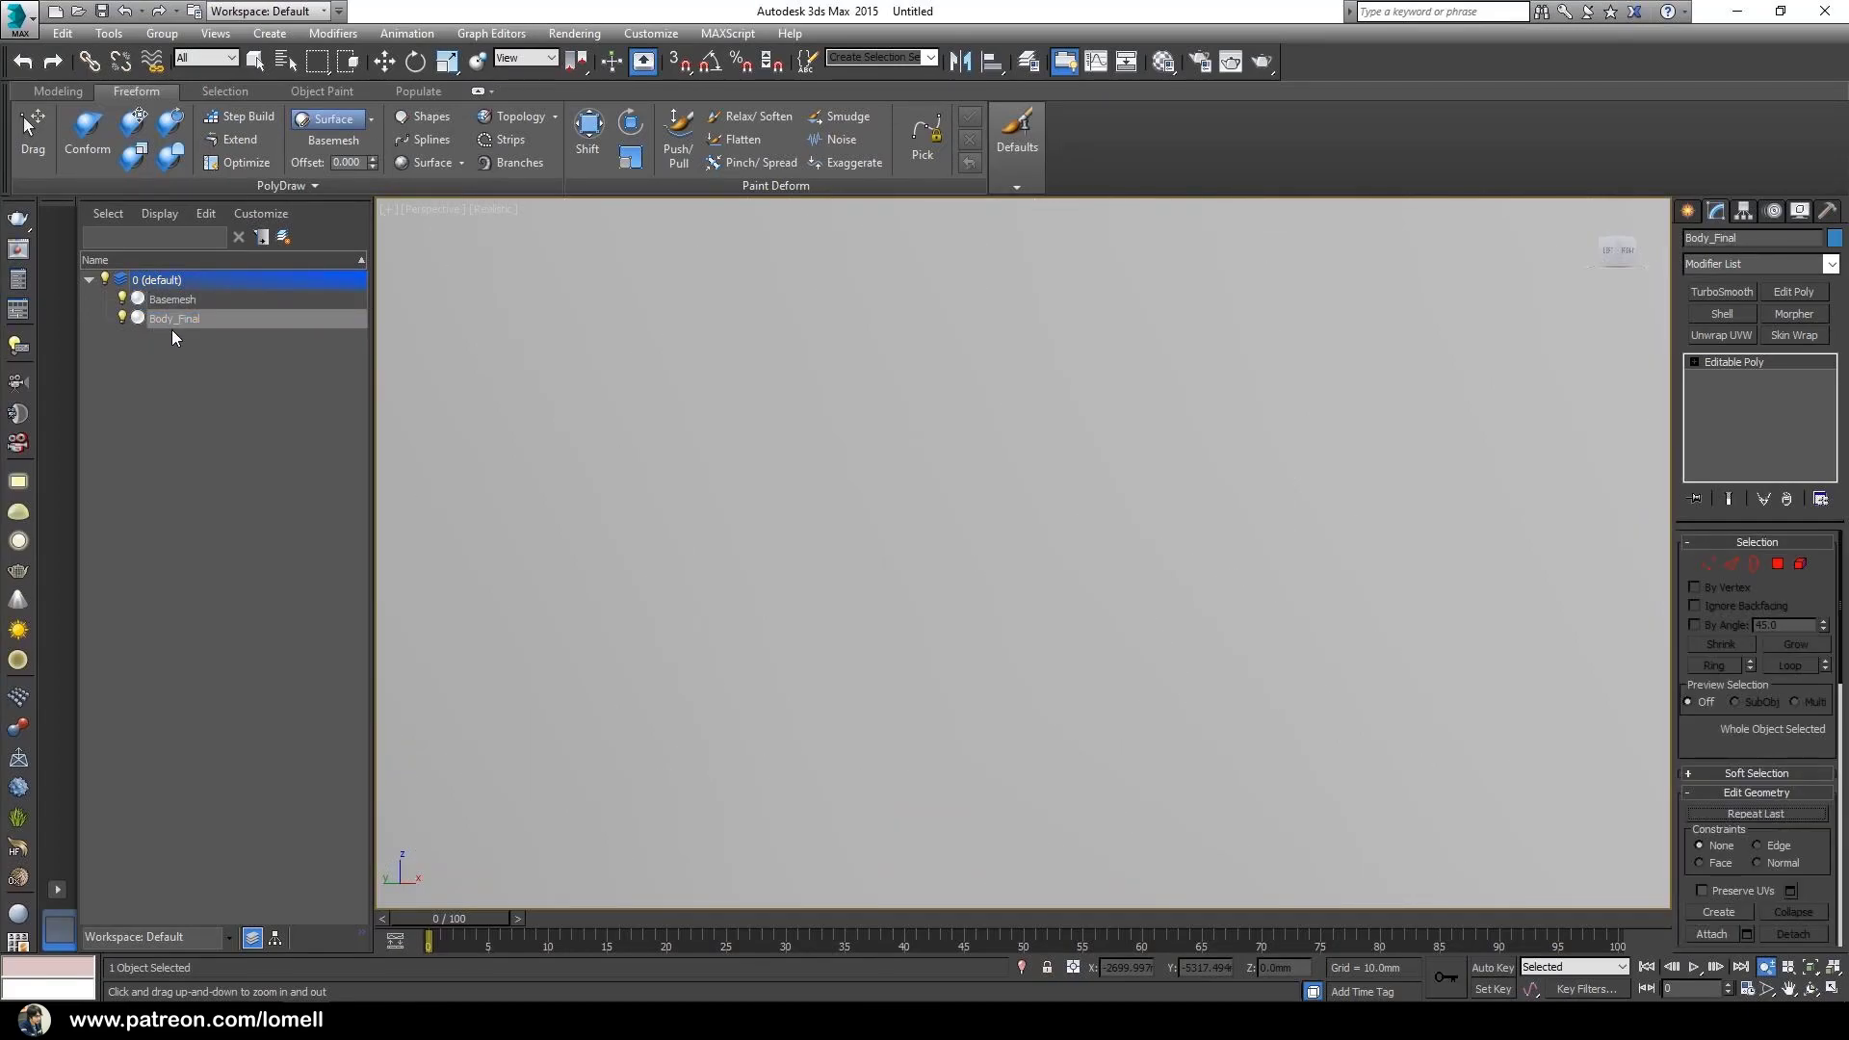
- Examine the smooth head surface around the forehead and eyes with Body_Final selected
left_click_drag(1127, 501, 1125, 551)
middle_click_drag(1125, 551, 1024, 543, "alt")
left_click_drag(1023, 542, 1026, 510)
middle_click_drag(1027, 510, 1057, 536, "alt")
left_click_drag(1057, 535, 1041, 628)
middle_click_drag(1041, 628, 1024, 574, "alt")
left_click_drag(1019, 540, 1016, 482)
middle_click_drag(1016, 482, 1039, 623, "alt")
left_click_drag(1039, 623, 1040, 585)
middle_click_drag(1040, 586, 1063, 591)
left_click_drag(1063, 592, 1077, 549)
middle_click_drag(1077, 549, 1060, 617)
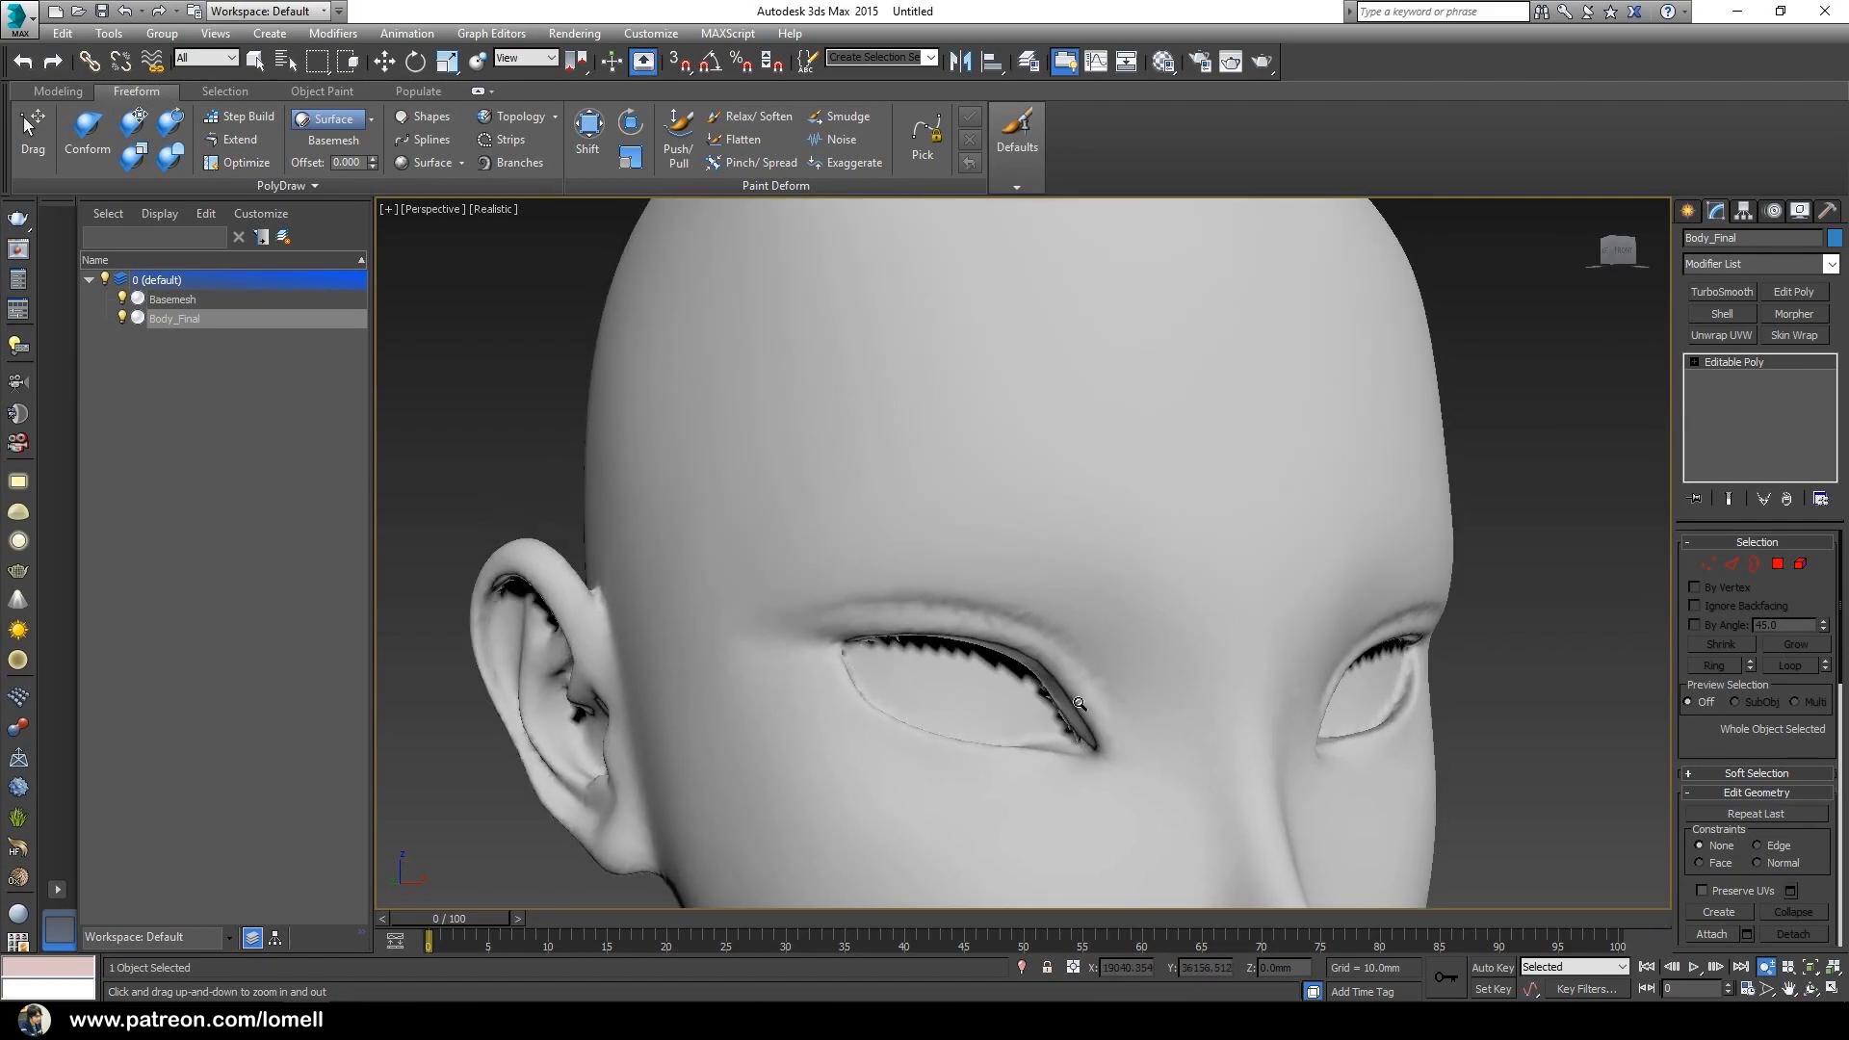
left_click_drag(1060, 616, 1078, 685)
middle_click_drag(1077, 684, 1101, 669)
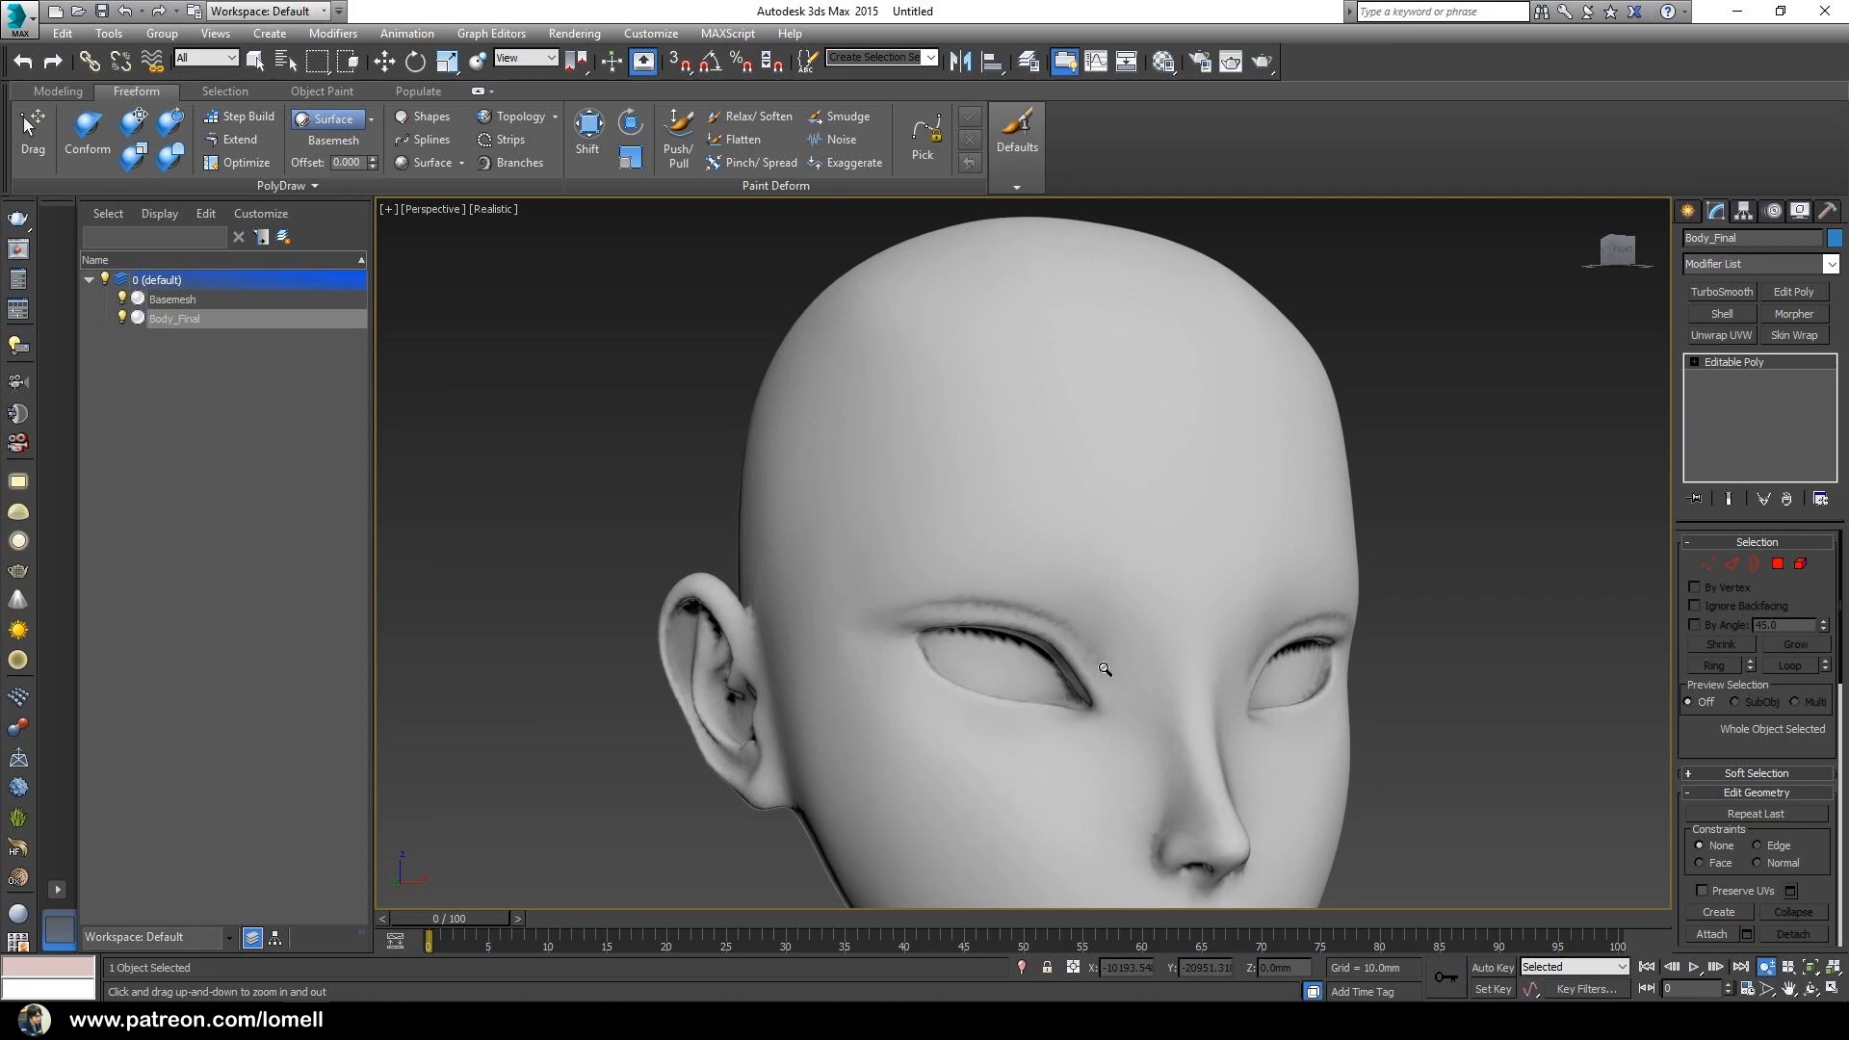
- With Step Build, place four points on the forehead above the character's right eye and fill them with a quad
left_click(231, 122)
scroll(968, 679, "up", 2)
mouse_move(937, 578)
middle_mouse_down("alt")
mouse_move(970, 532)
mouse_move(926, 476)
middle_mouse_up("alt")
scroll(970, 532, "down", 2)
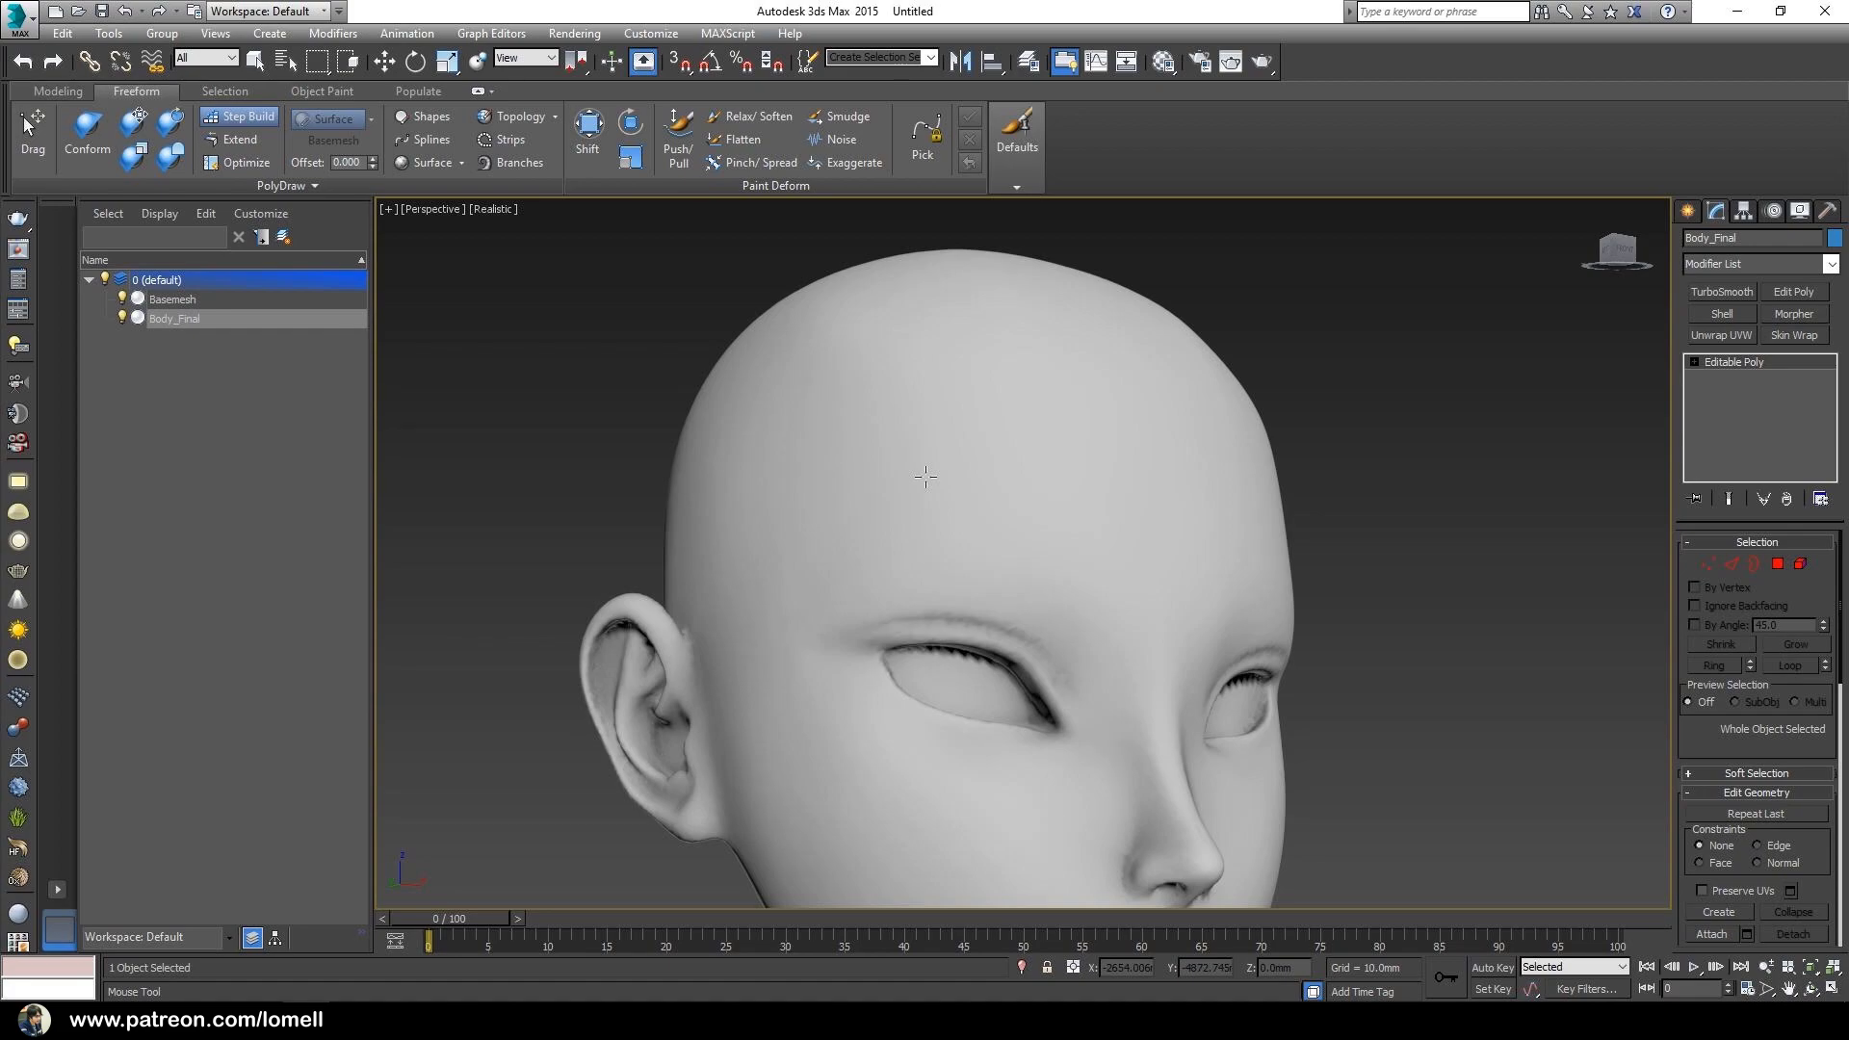
scroll(974, 465, "up", 3)
middle_click_drag(982, 558, 936, 449)
middle_click_drag(936, 448, 957, 446, "alt")
left_click(941, 407)
left_click(941, 462)
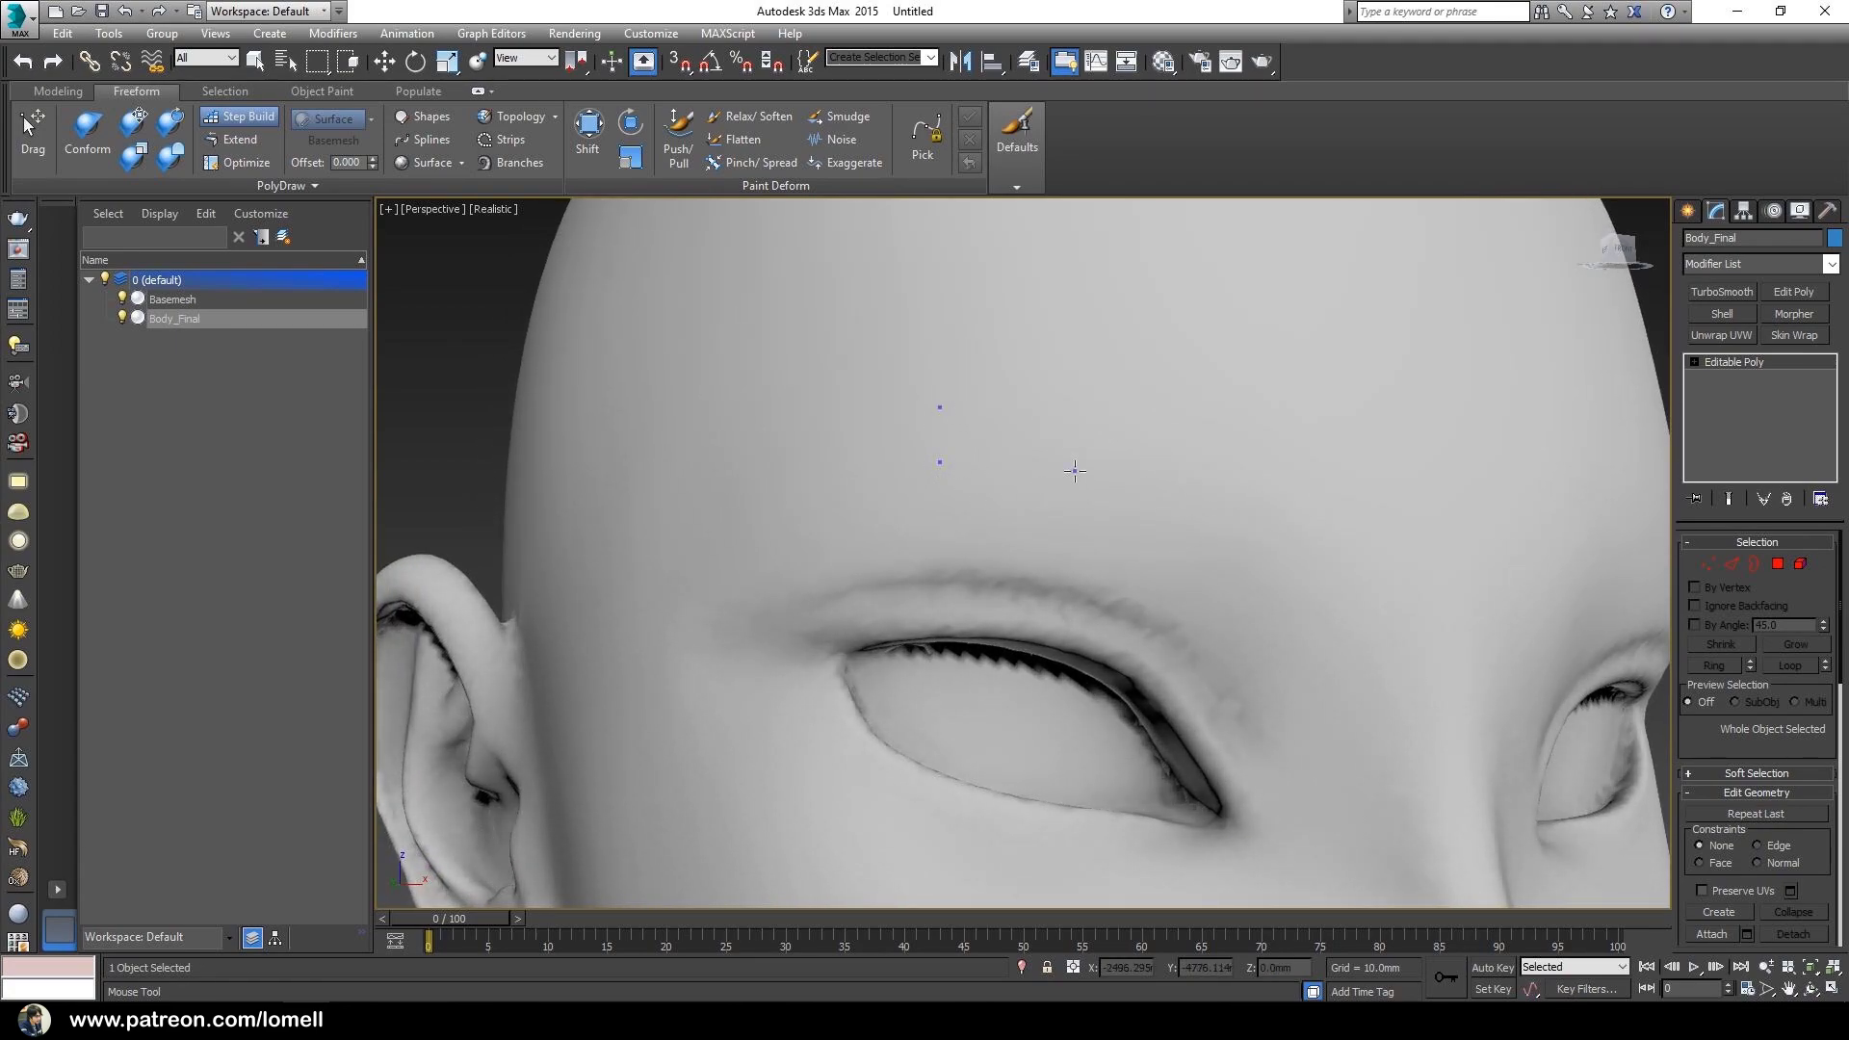
left_click(1073, 400)
left_click(1016, 418, "shift")
- With the PolyDraw Drag tool, move the forehead quad's vertices along the surface to form a more even rectangle
middle_click_drag(937, 549, 969, 572, "alt")
middle_click_drag(1108, 572, 975, 520, "alt")
scroll(963, 536, "down", 5)
scroll(962, 508, "up", 3)
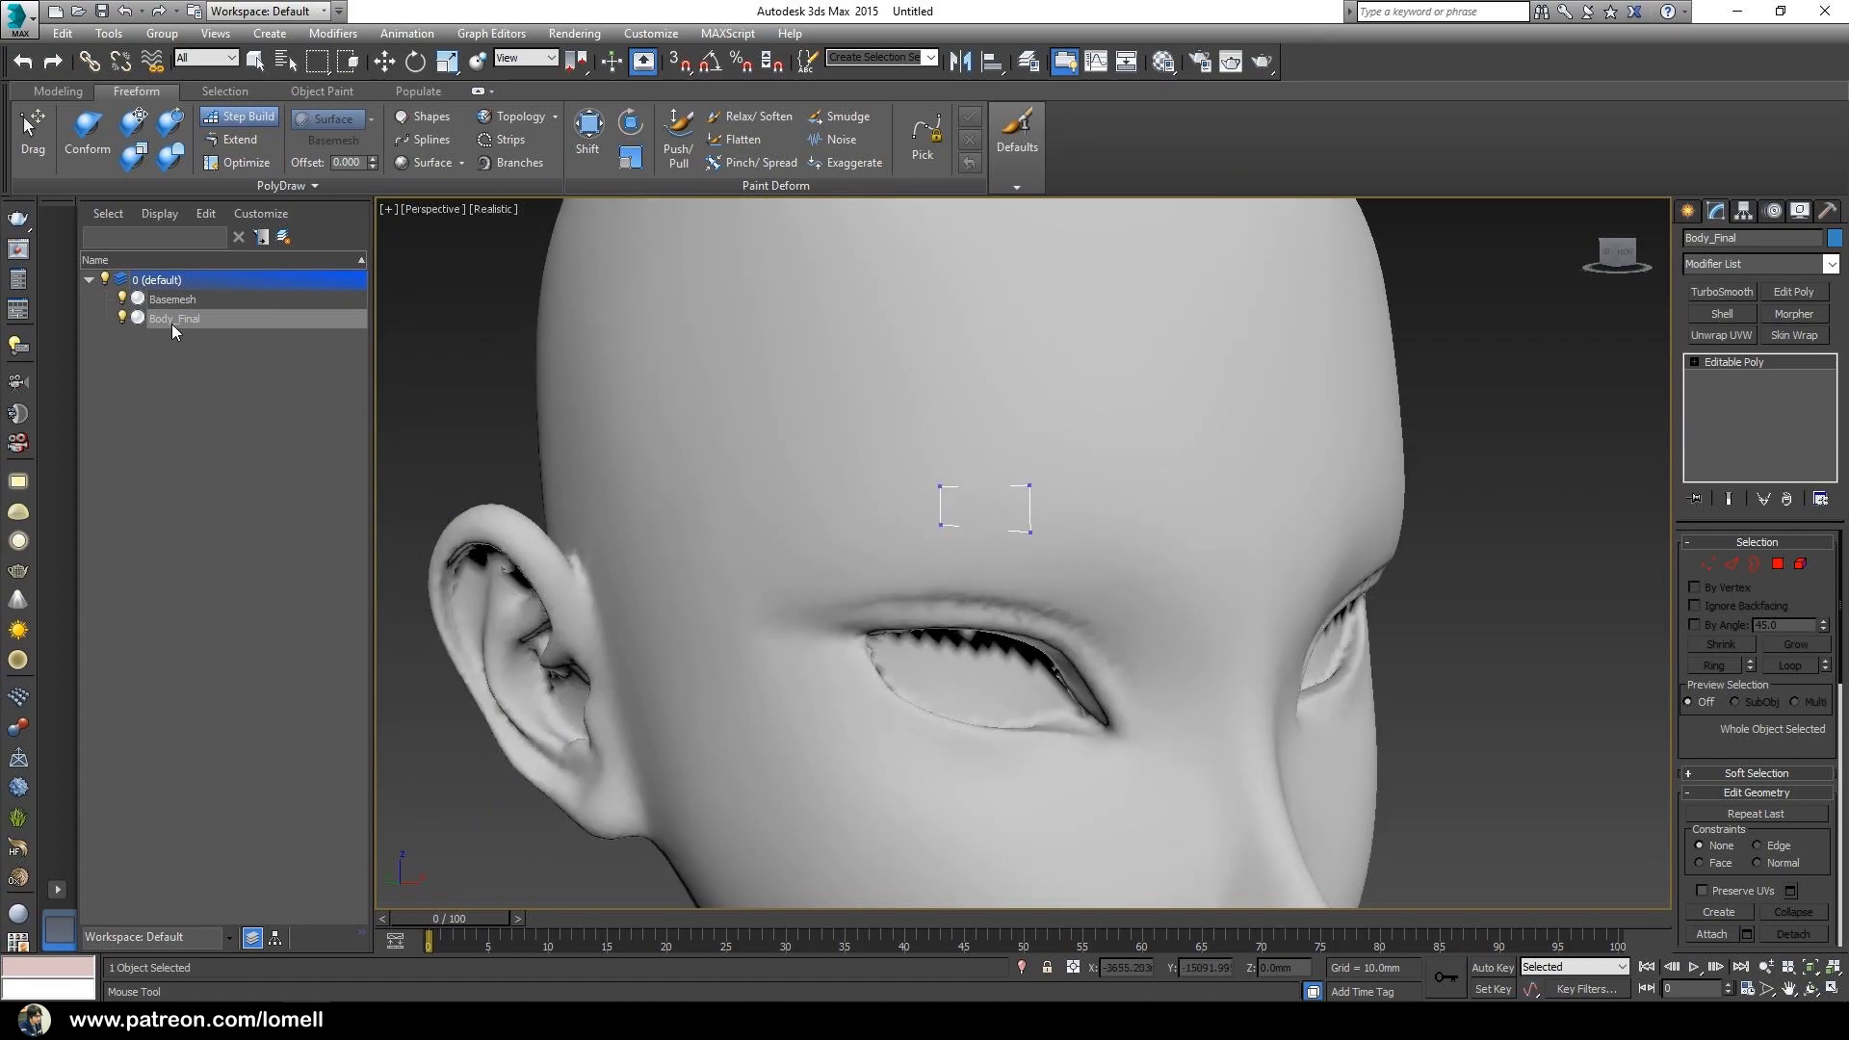
middle_click_drag(1162, 518, 911, 663, "alt")
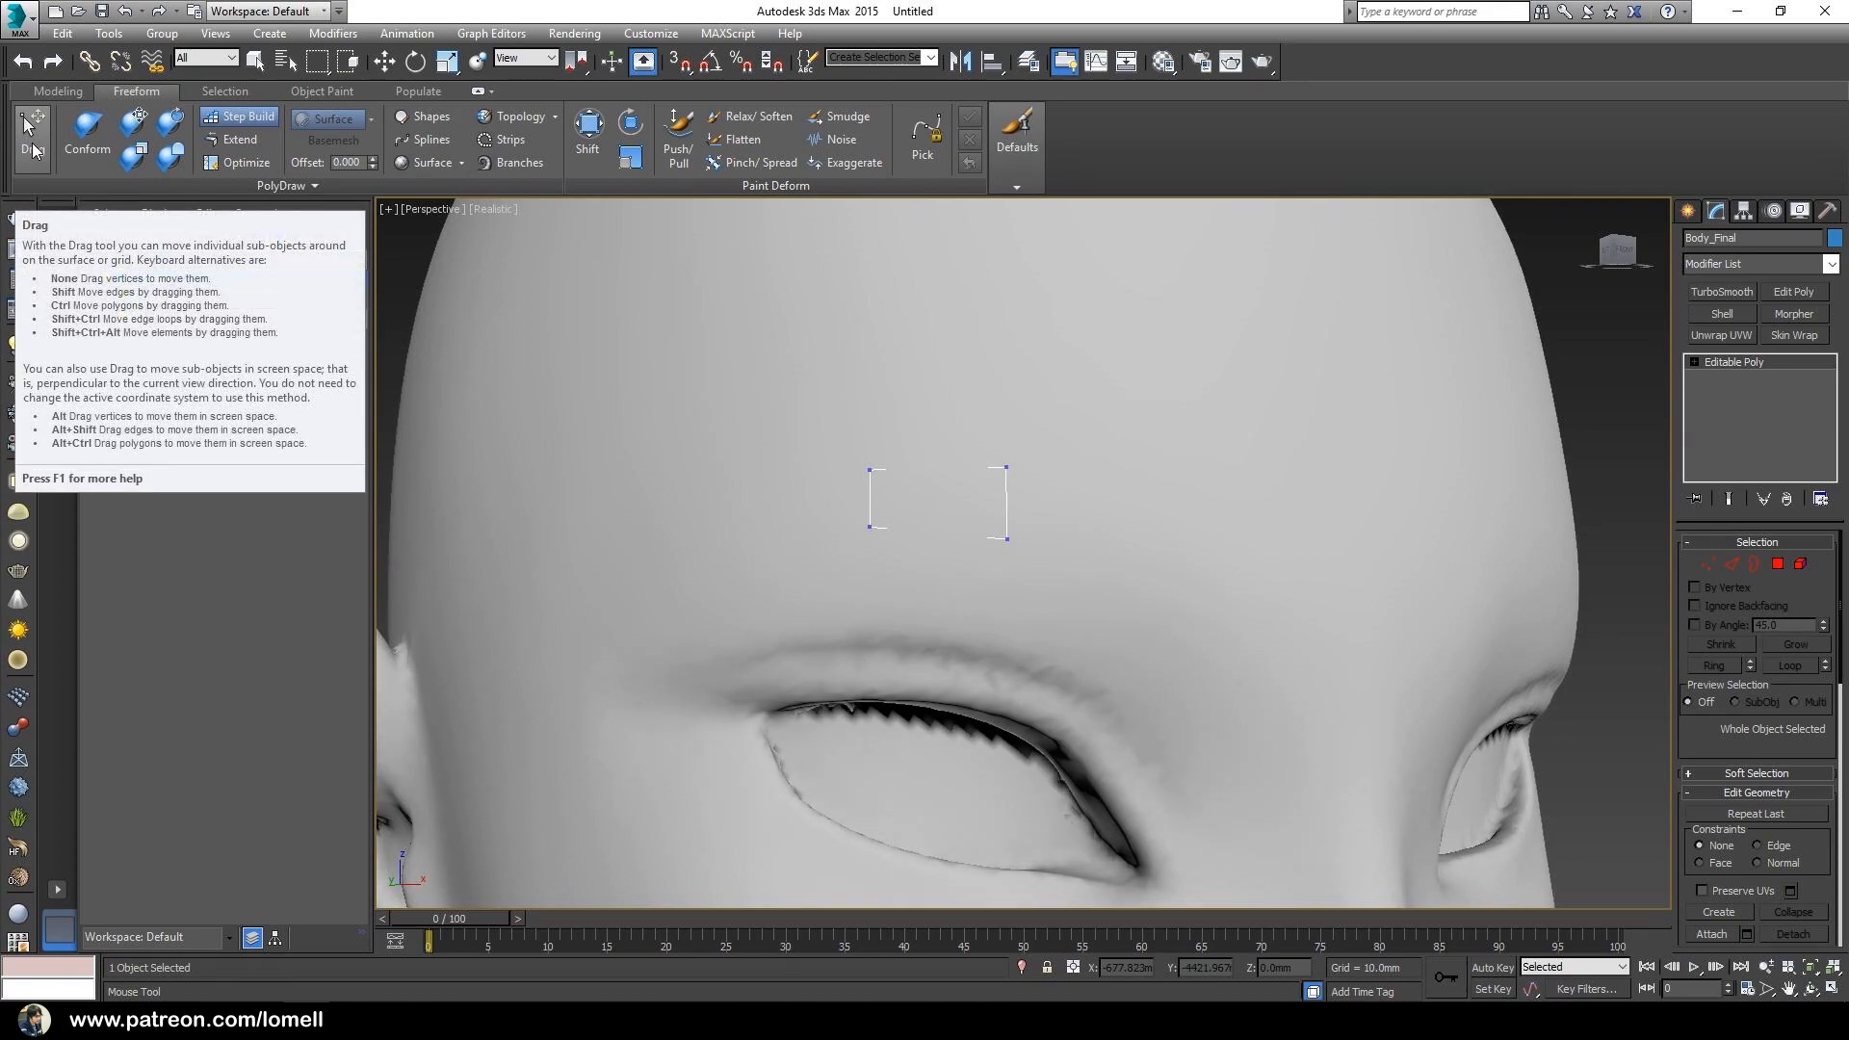
left_click(31, 149)
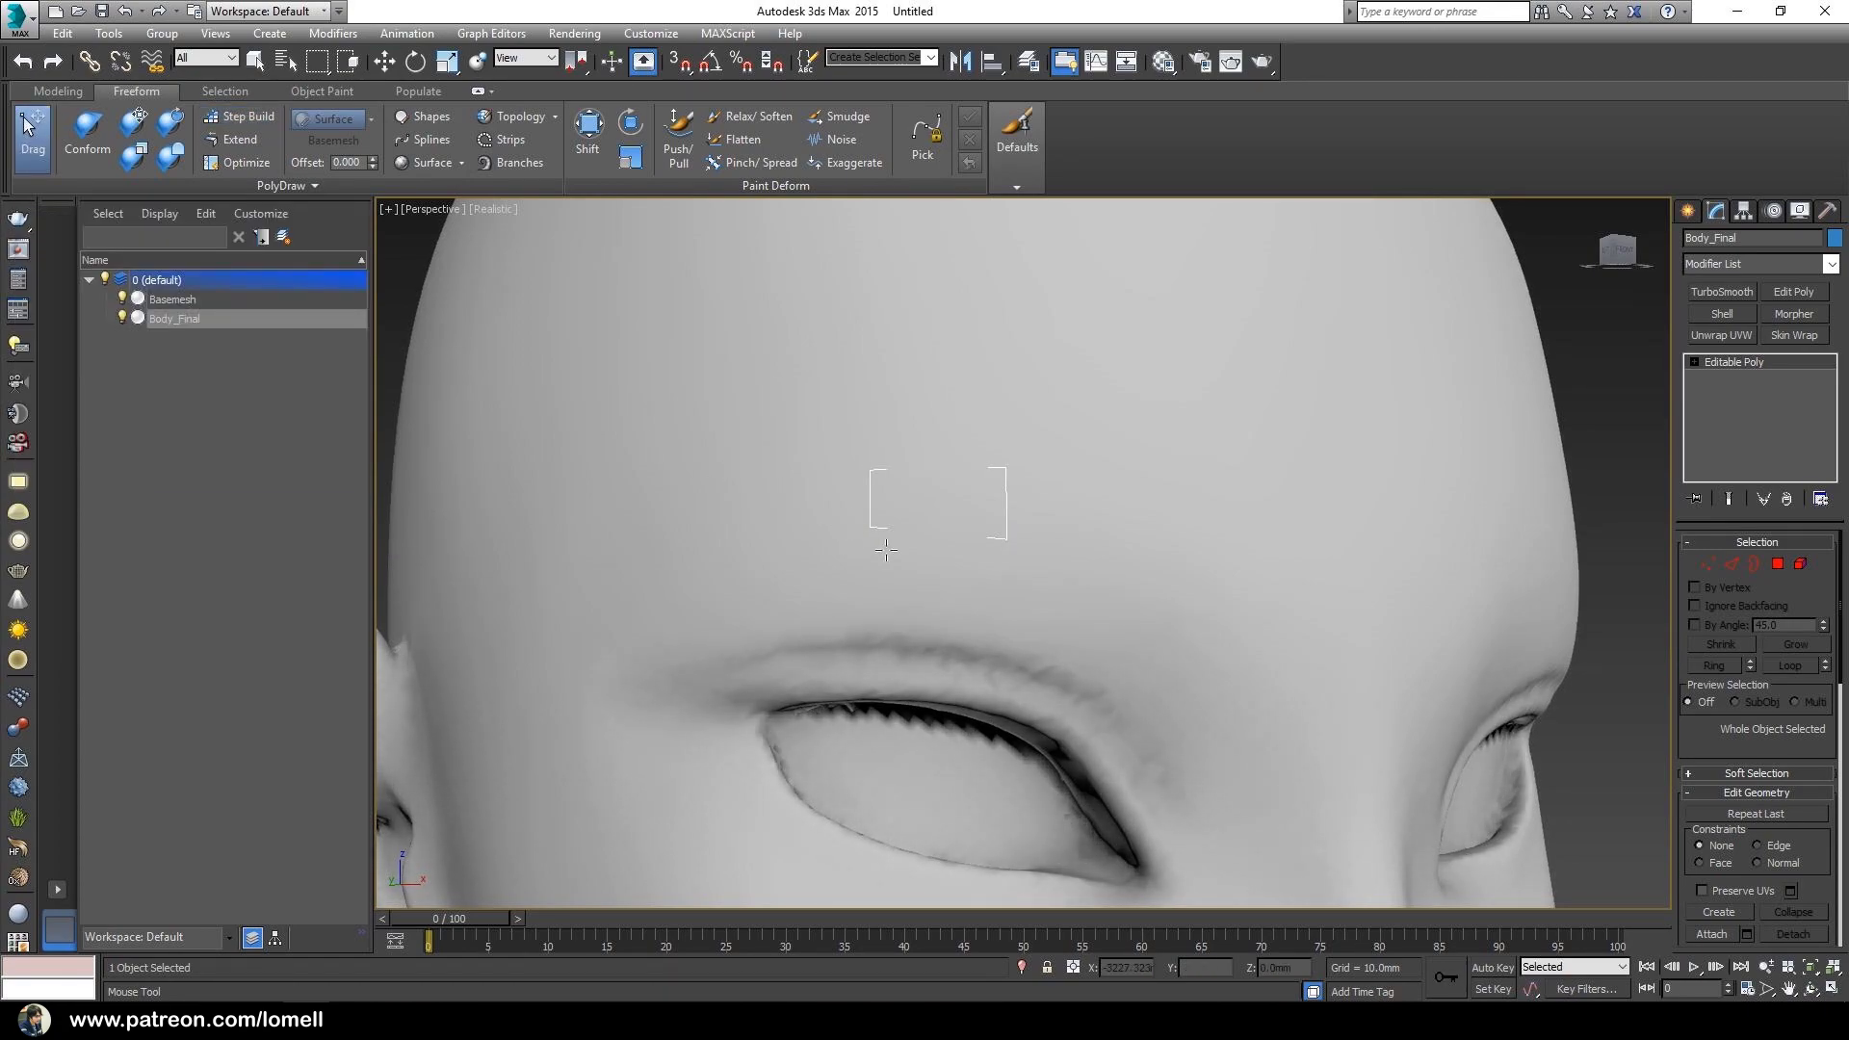
left_click_drag(857, 535, 874, 535)
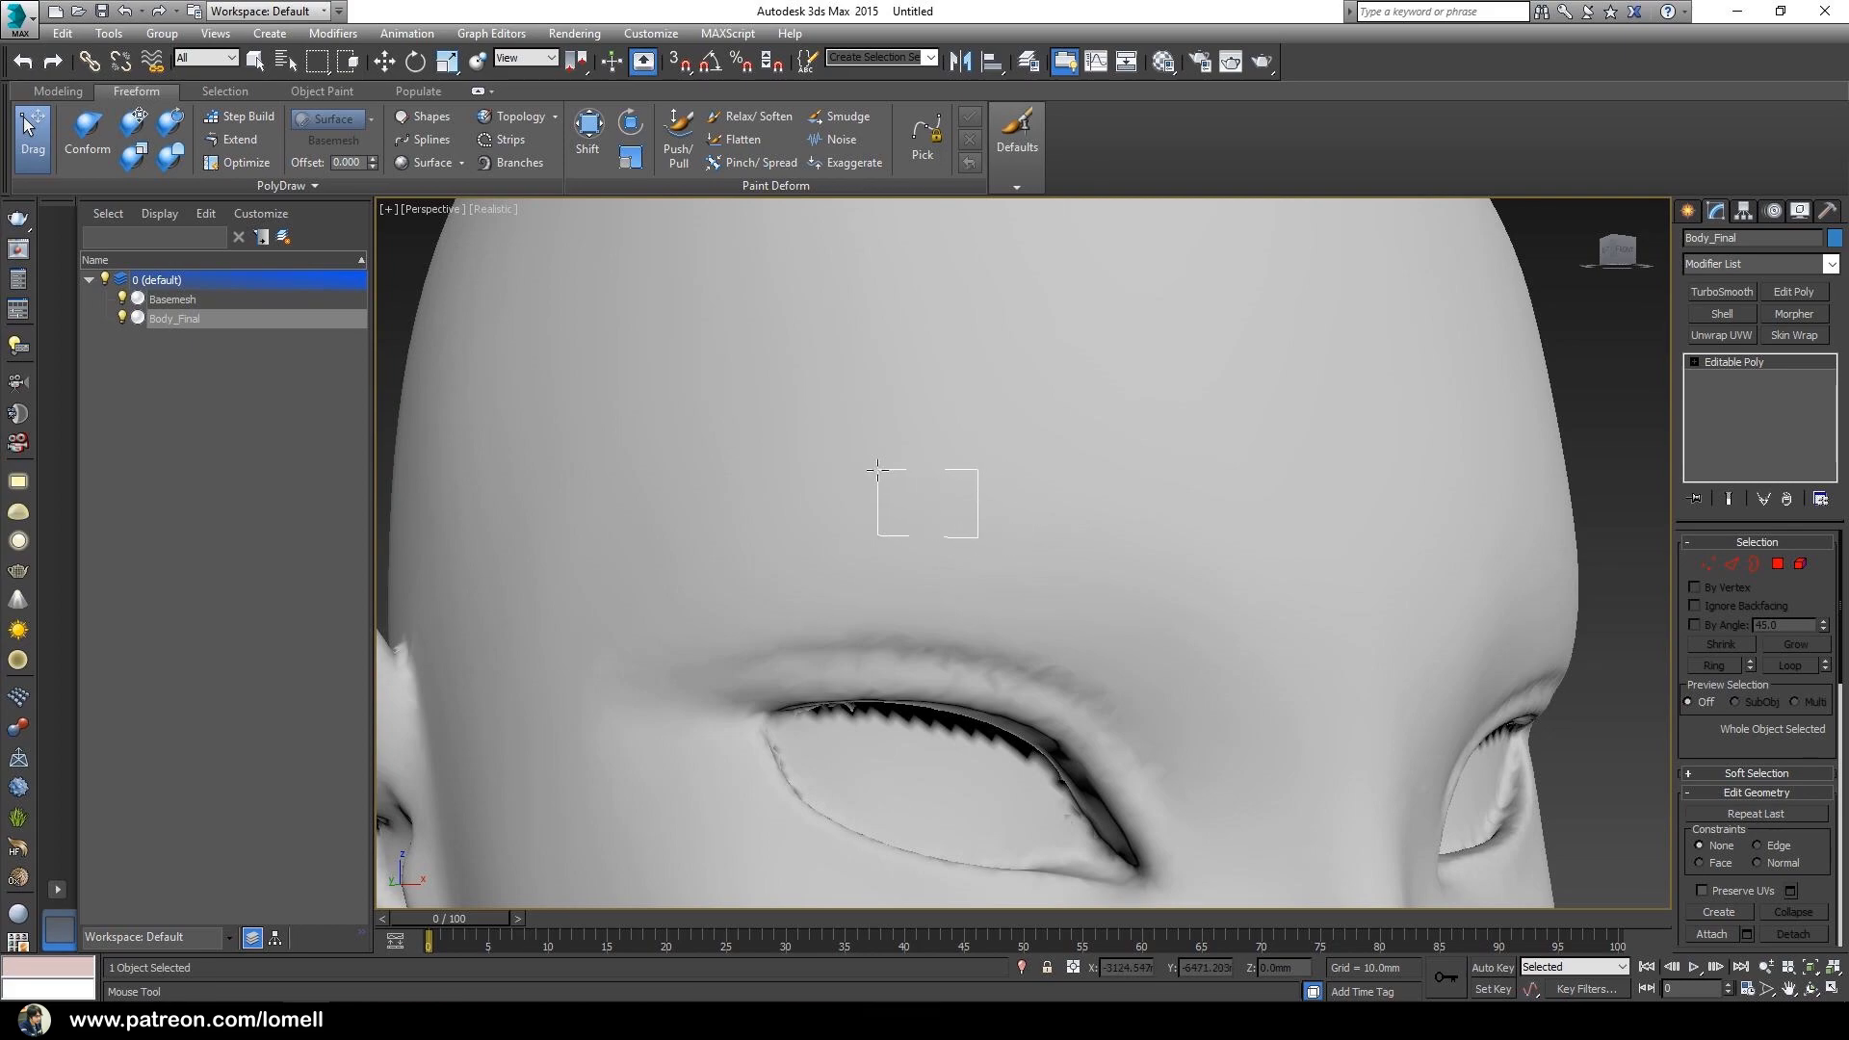
- Reactivate Step Build briefly, and switch to the PolyDraw Extend tool for the forehead quad
left_click(248, 116)
middle_click_drag(843, 460, 799, 423, "alt")
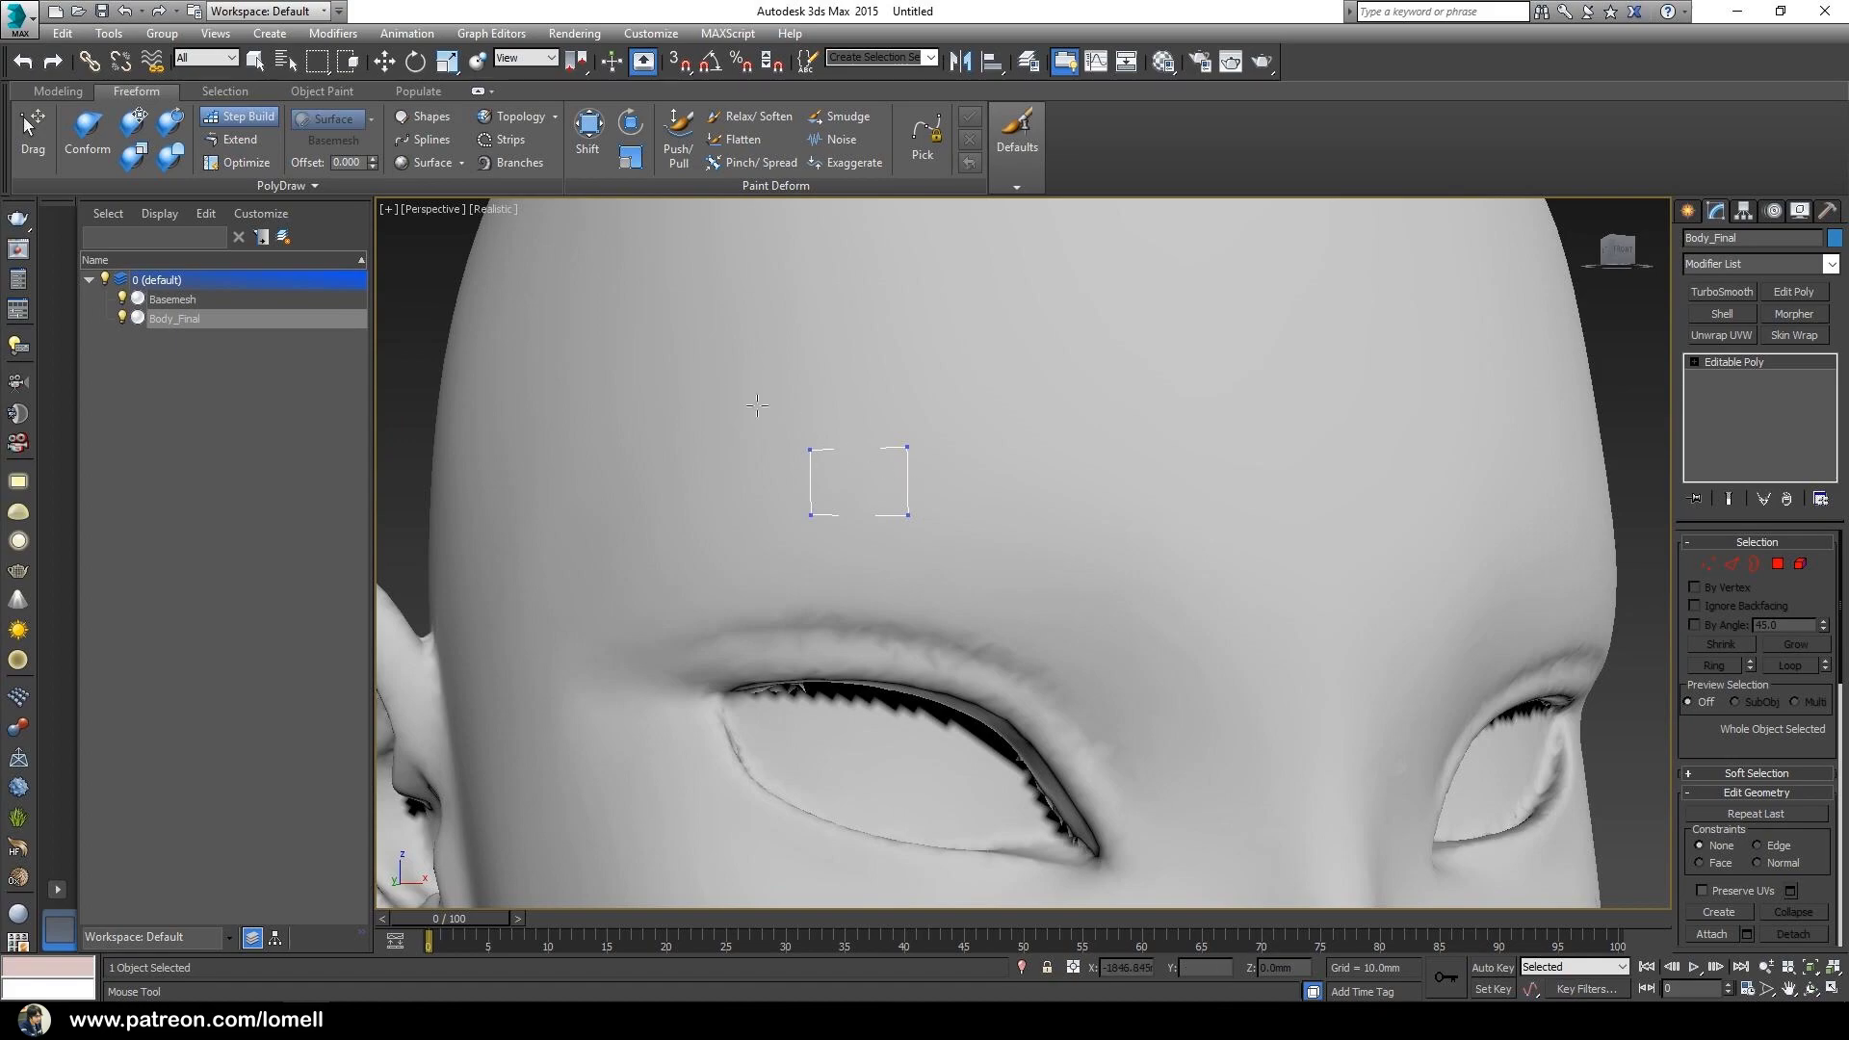
left_click(252, 144)
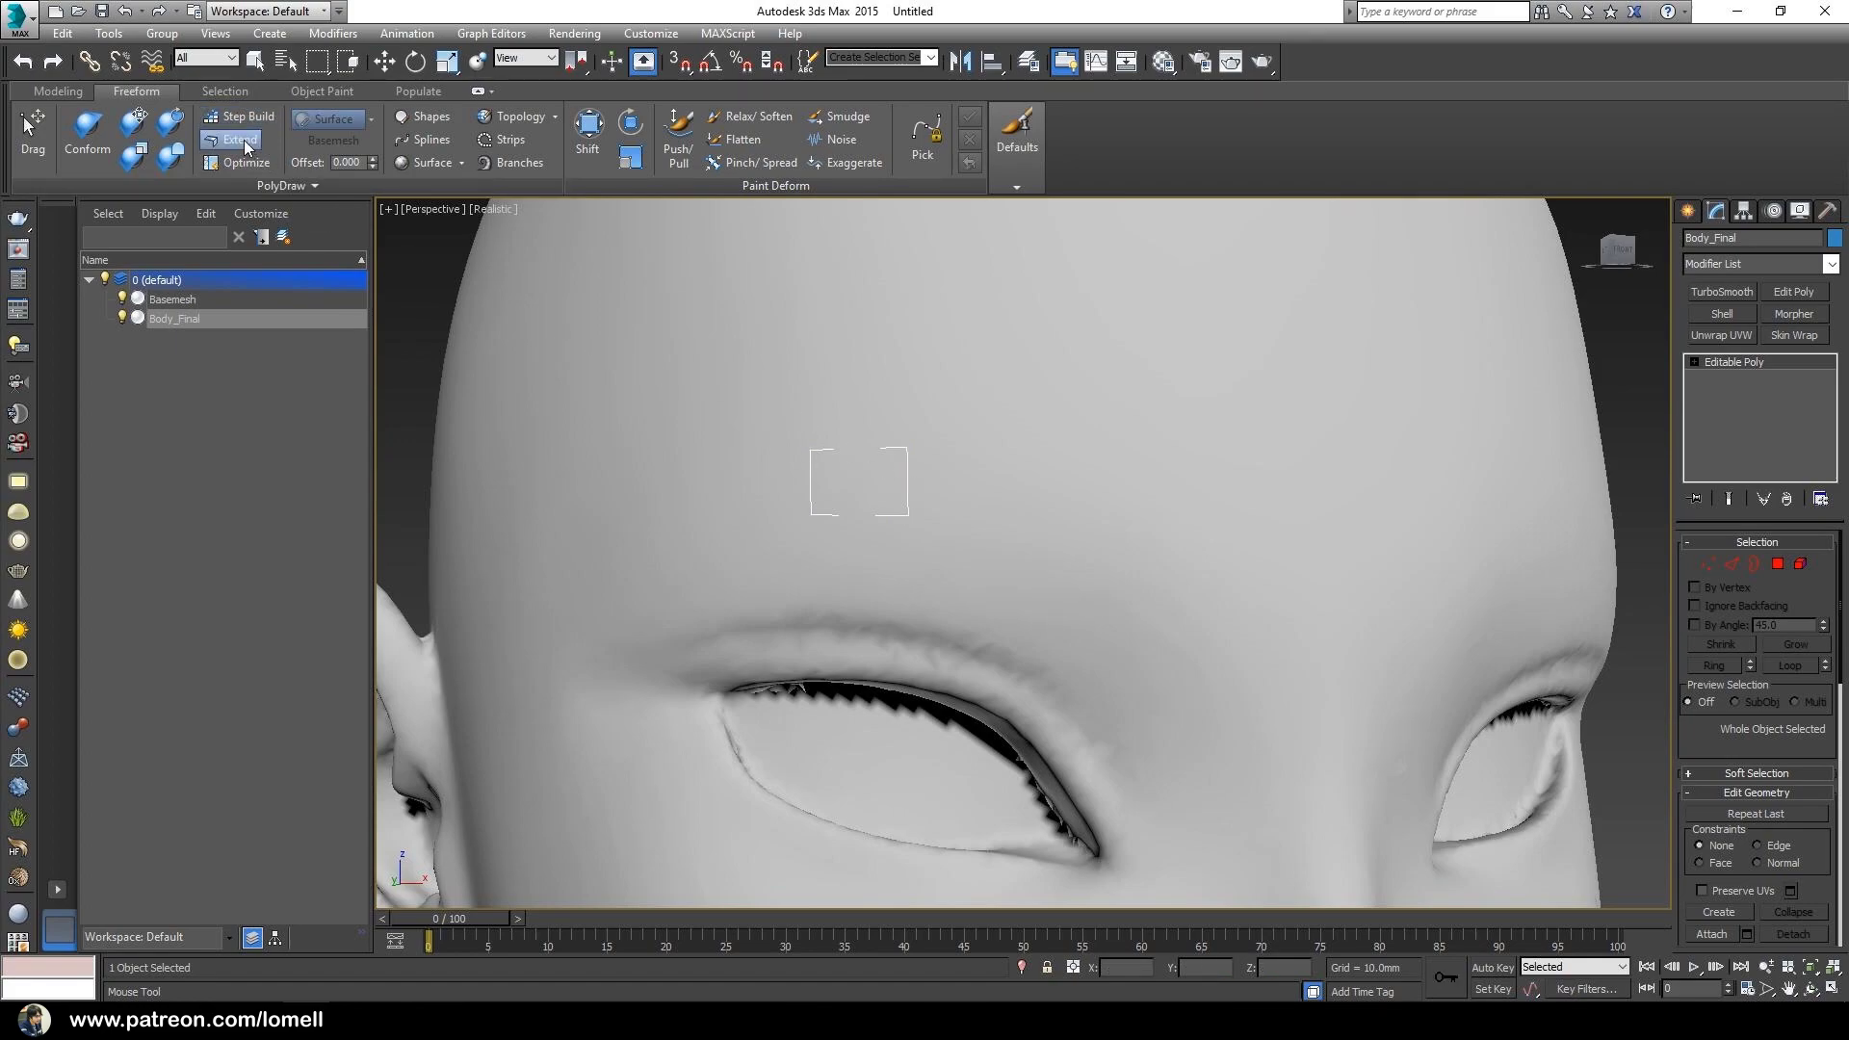
mouse_move(920, 472)
middle_mouse_down("alt")
mouse_move(953, 508)
mouse_move(927, 478)
mouse_move(918, 496)
middle_mouse_up("alt")
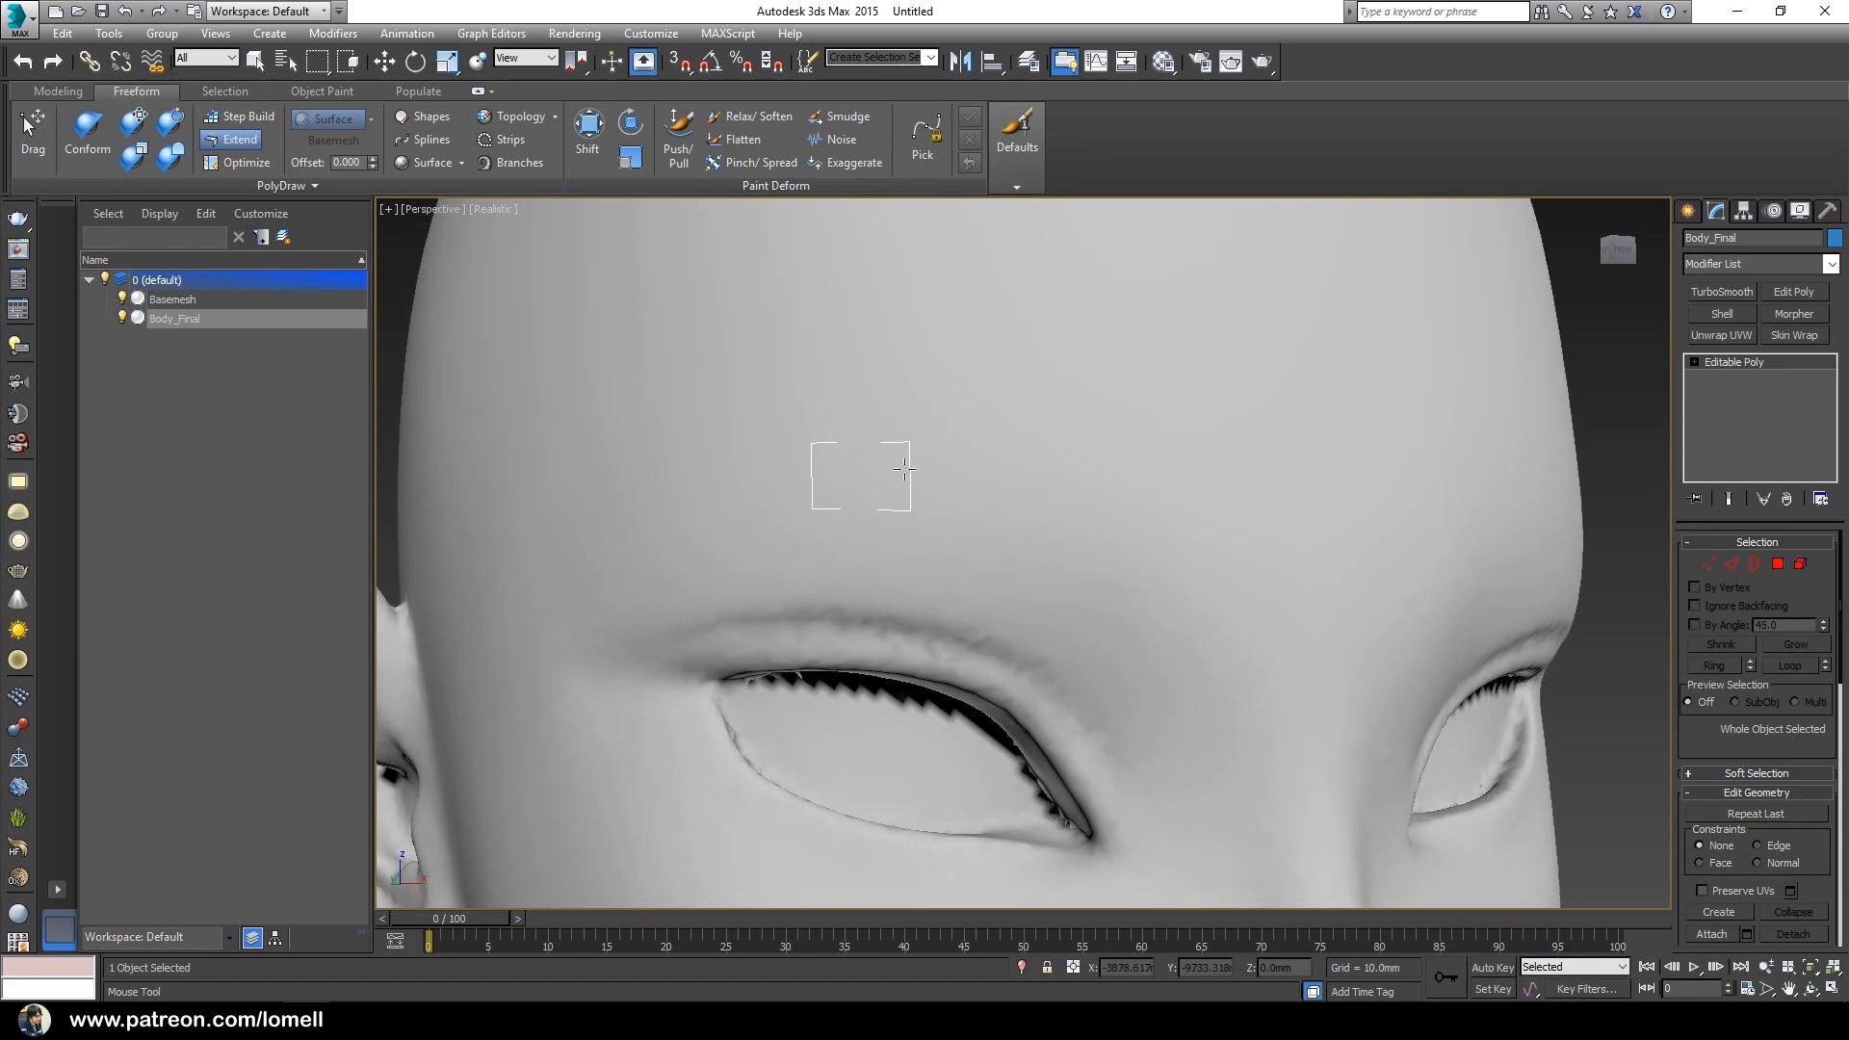
- Examine the whole head, torso and arms of the body mesh in relation to the forehead quad
middle_click_drag(1007, 552, 963, 552, "alt")
scroll(963, 552, "down", 3)
middle_click_drag(847, 510, 867, 581, "alt")
scroll(891, 530, "down", 2)
scroll(846, 504, "down", 3)
scroll(910, 563, "up", 2)
scroll(881, 503, "up", 1)
scroll(883, 507, "down", 4)
scroll(864, 506, "up", 2)
middle_click_drag(867, 581, 902, 552, "alt")
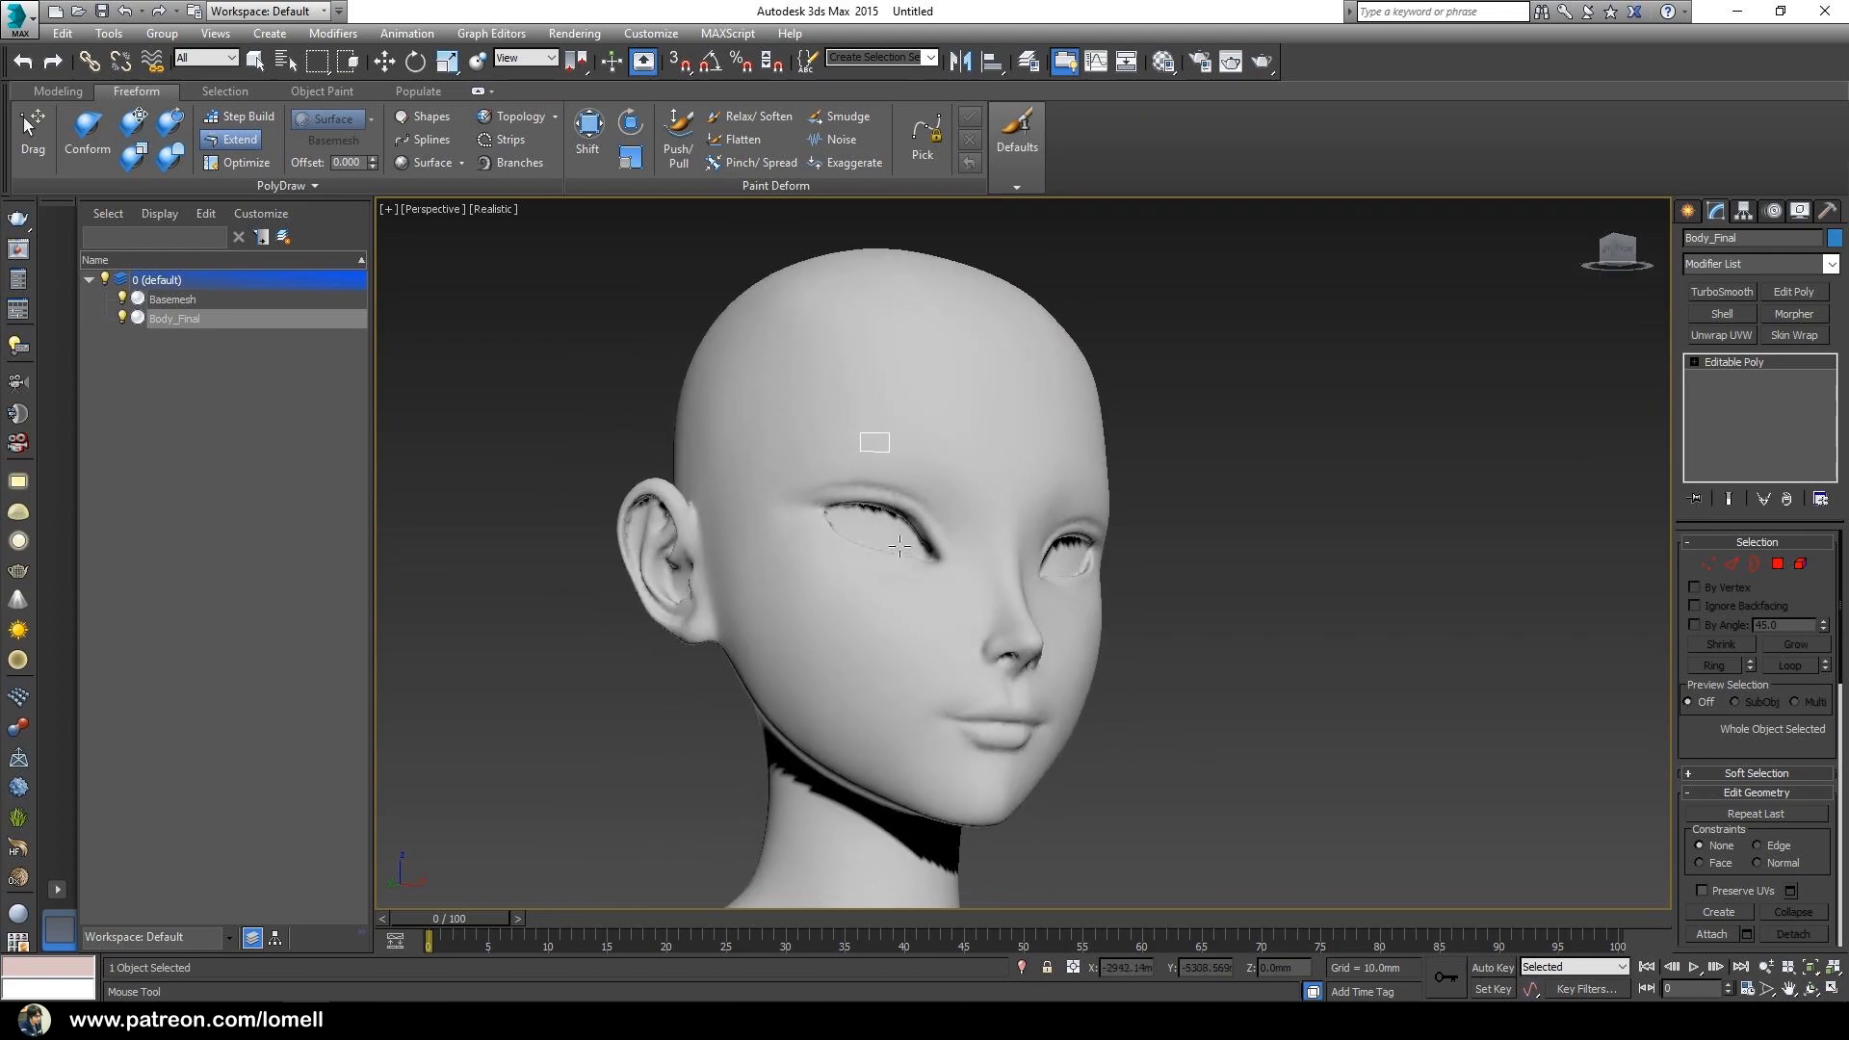
middle_click_drag(885, 599, 894, 554, "alt")
scroll(855, 588, "down", 4)
middle_click_drag(817, 756, 817, 466)
scroll(808, 551, "down", 6)
middle_click_drag(817, 466, 862, 536, "alt")
scroll(827, 546, "up", 4)
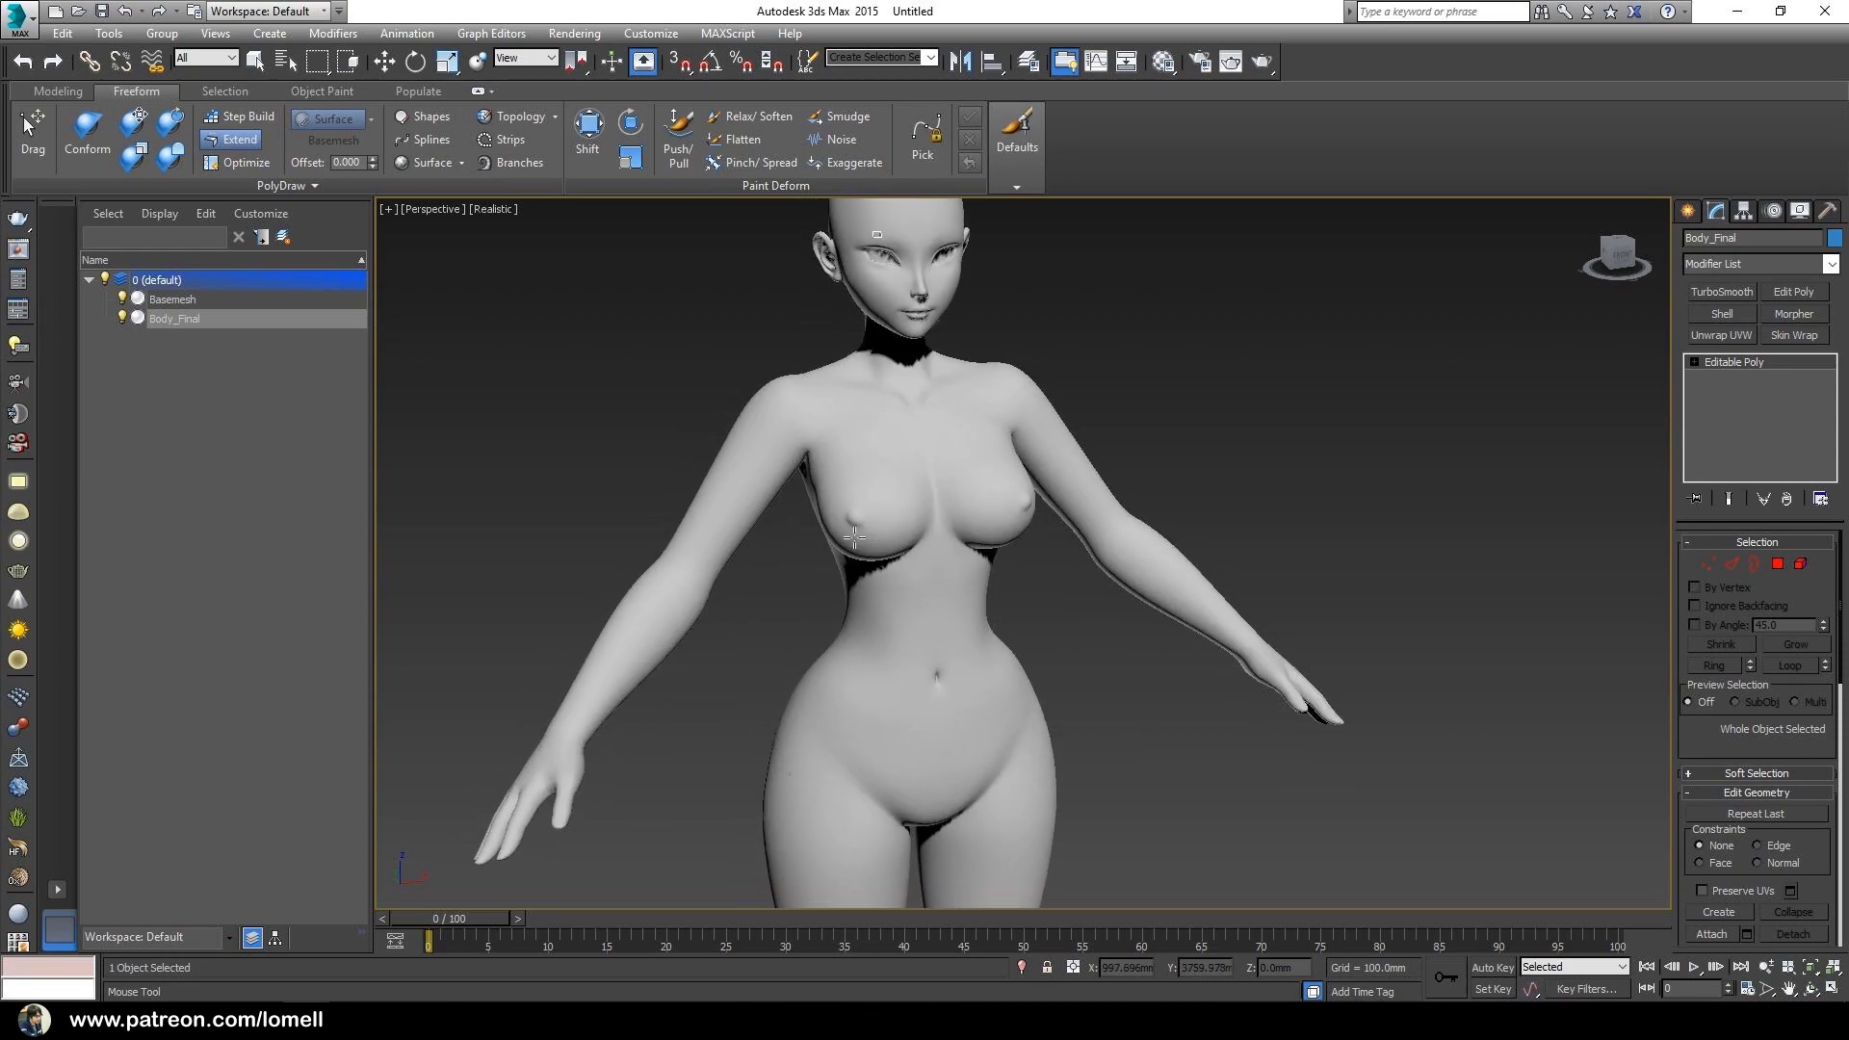
middle_click_drag(543, 687, 818, 718)
- Return to the head and inspect the forehead quad above the character's right eye up close
key("z")
scroll(891, 560, "down", 10)
middle_click_drag(893, 558, 864, 518, "alt")
scroll(944, 515, "up", 6)
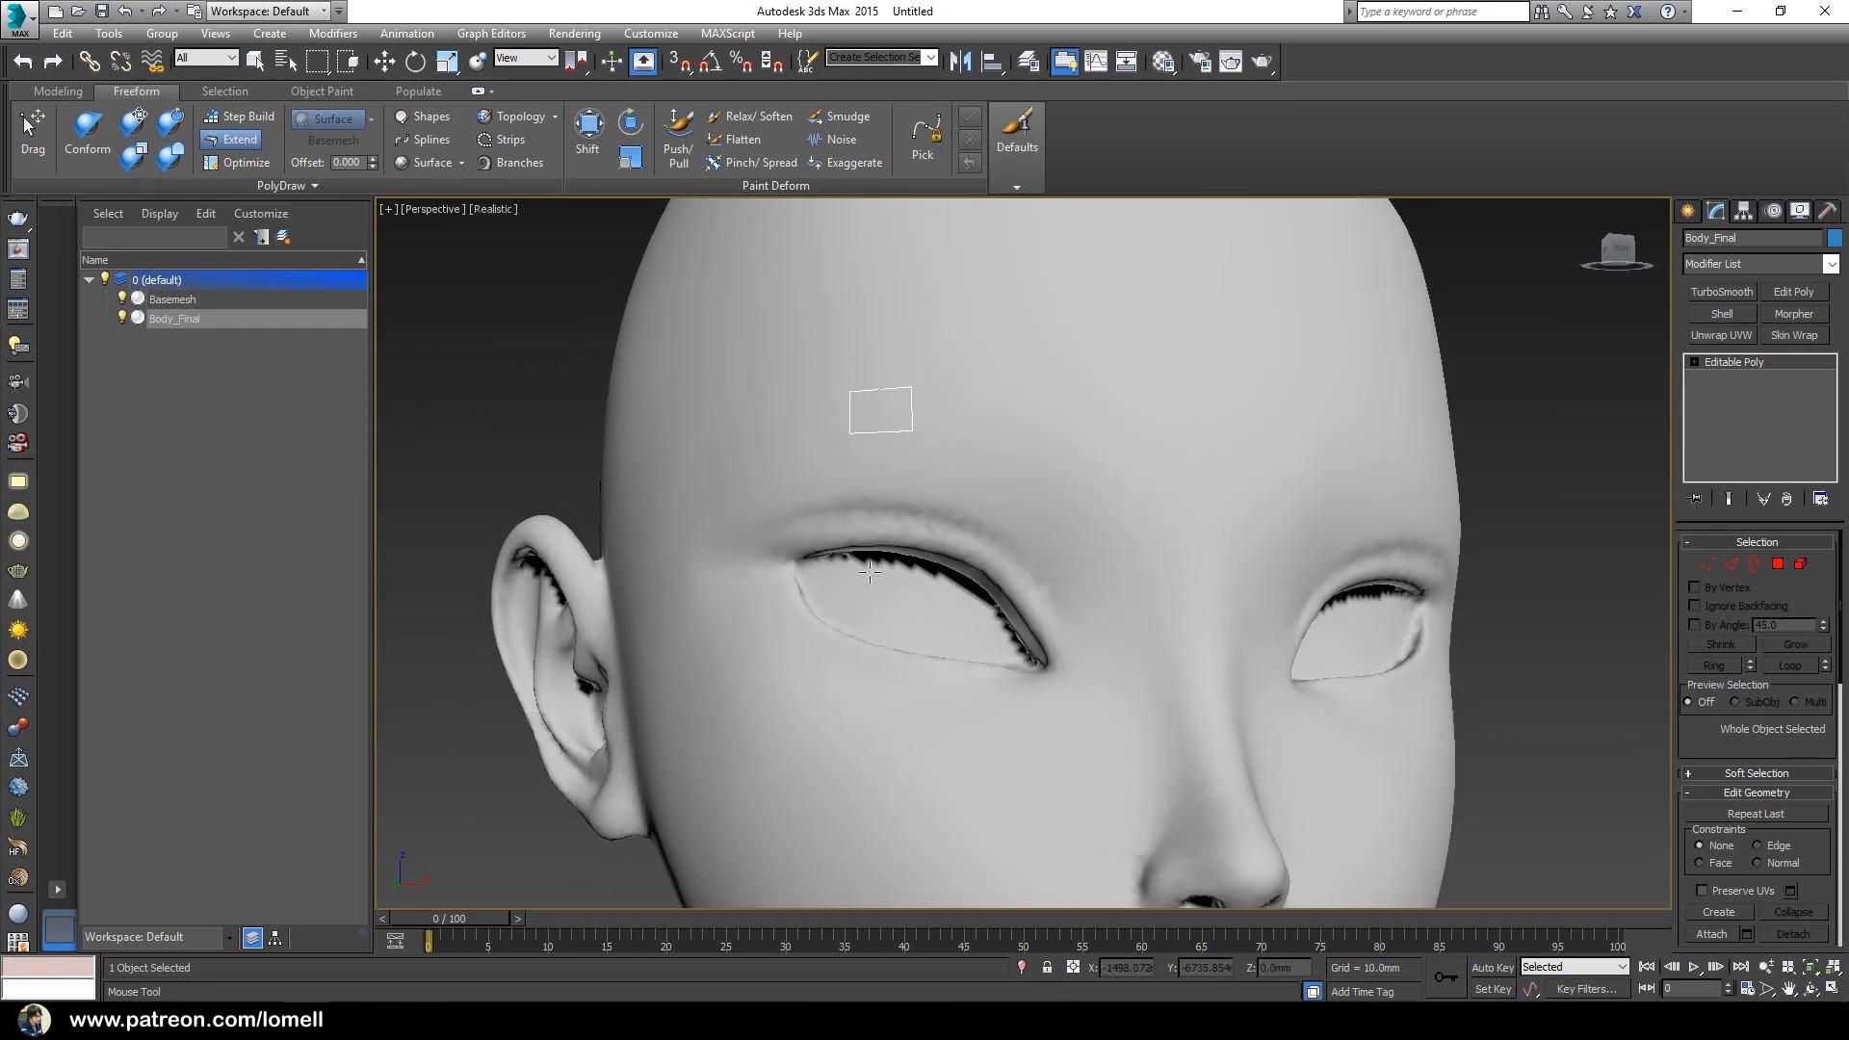
scroll(867, 568, "down", 8)
scroll(851, 557, "up", 3)
middle_click_drag(851, 558, 910, 566, "alt")
scroll(880, 487, "up", 6)
scroll(952, 584, "up", 5)
scroll(952, 582, "down", 8)
middle_click_drag(910, 566, 929, 532)
middle_click_drag(928, 532, 980, 486, "alt")
middle_click_drag(911, 541, 956, 573)
scroll(942, 595, "up", 5)
middle_click_drag(923, 509, 879, 517)
scroll(938, 545, "up", 3)
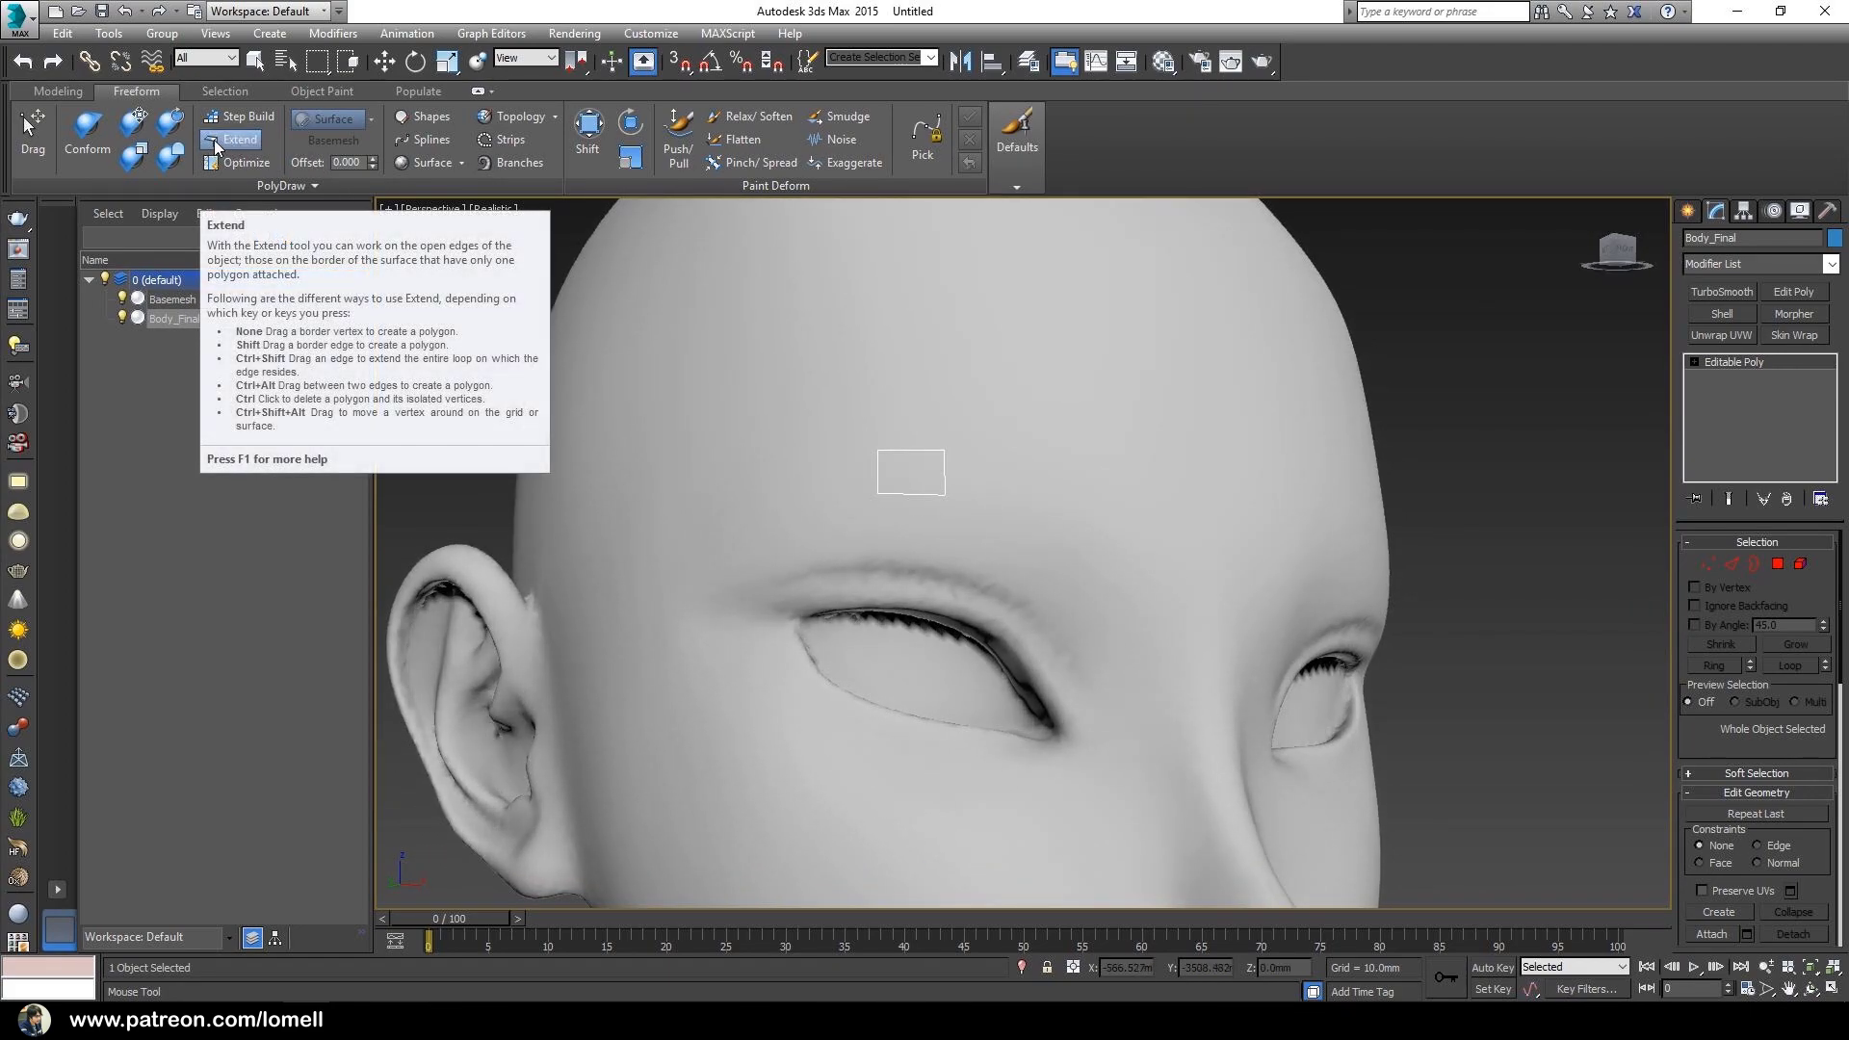
- Extend the forehead quad's border edge nearest the nose across the brow to add a second quad
middle_click_drag(939, 520, 896, 501, "alt")
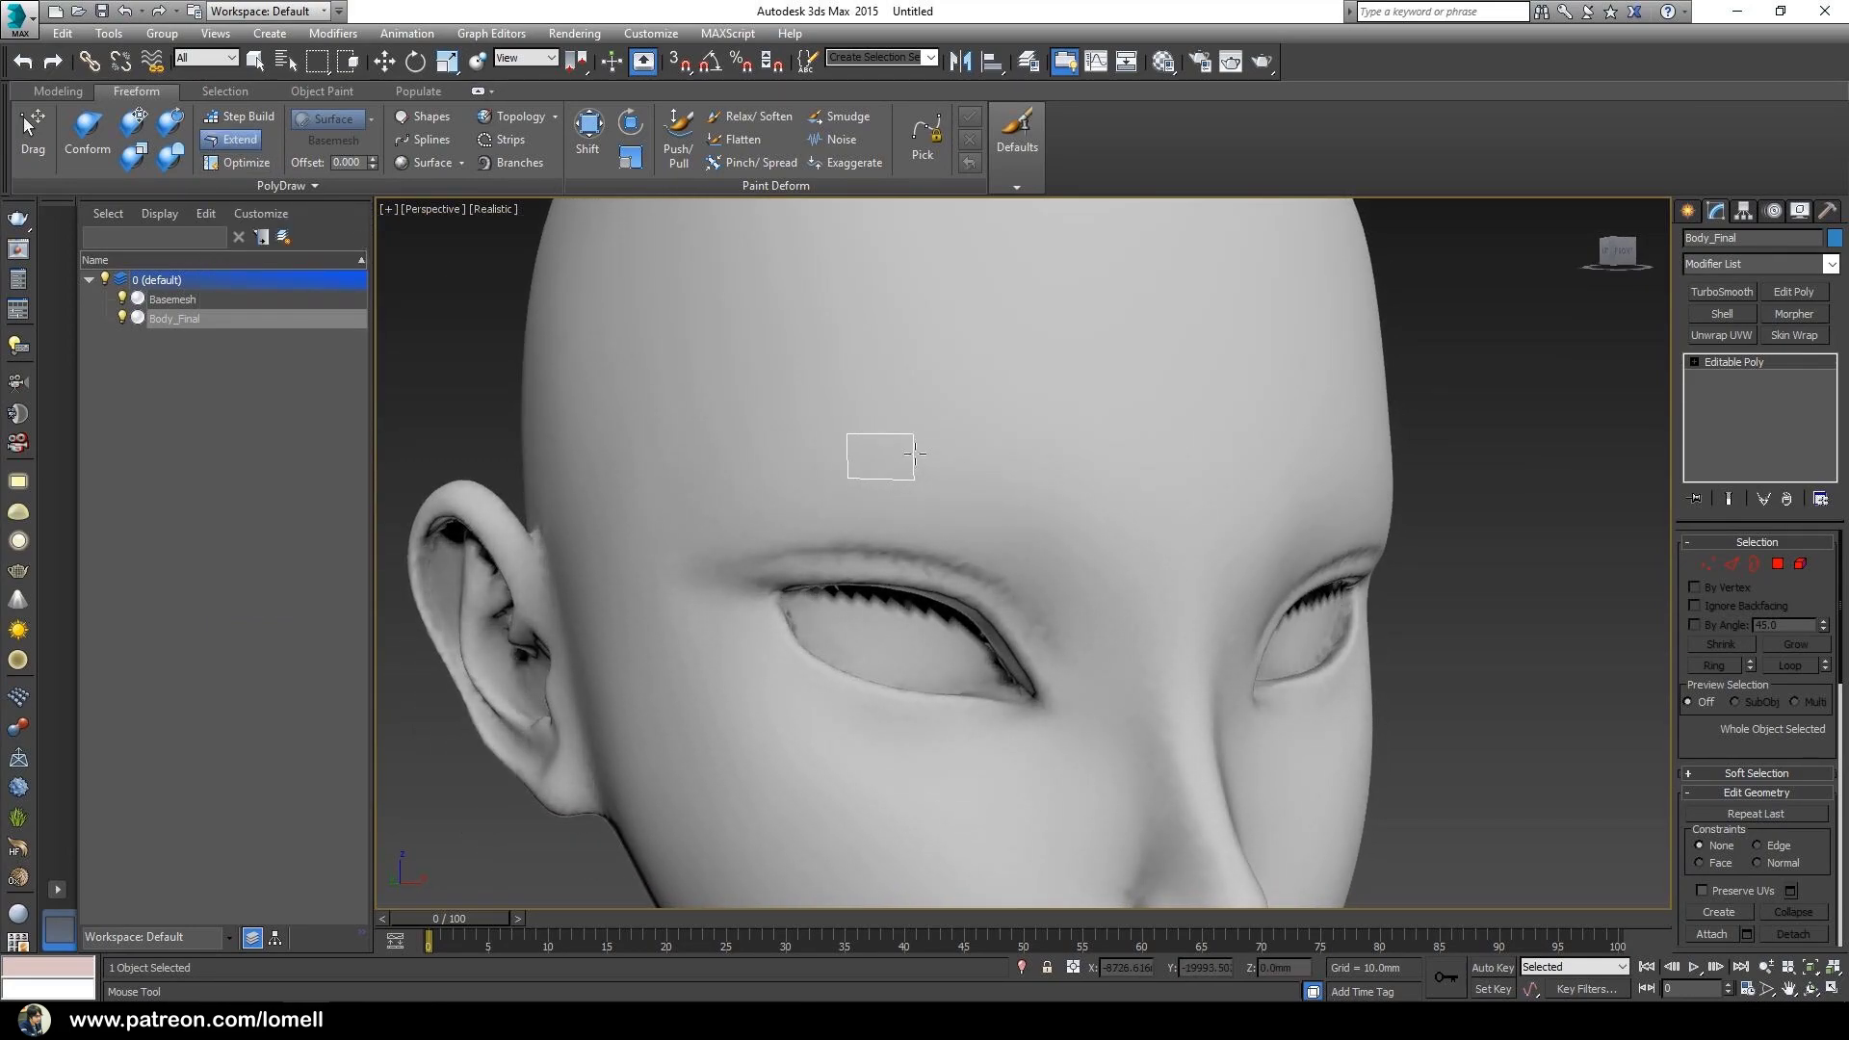
left_click_drag(915, 453, 993, 468, "shift")
middle_click_drag(979, 484, 860, 442, "alt")
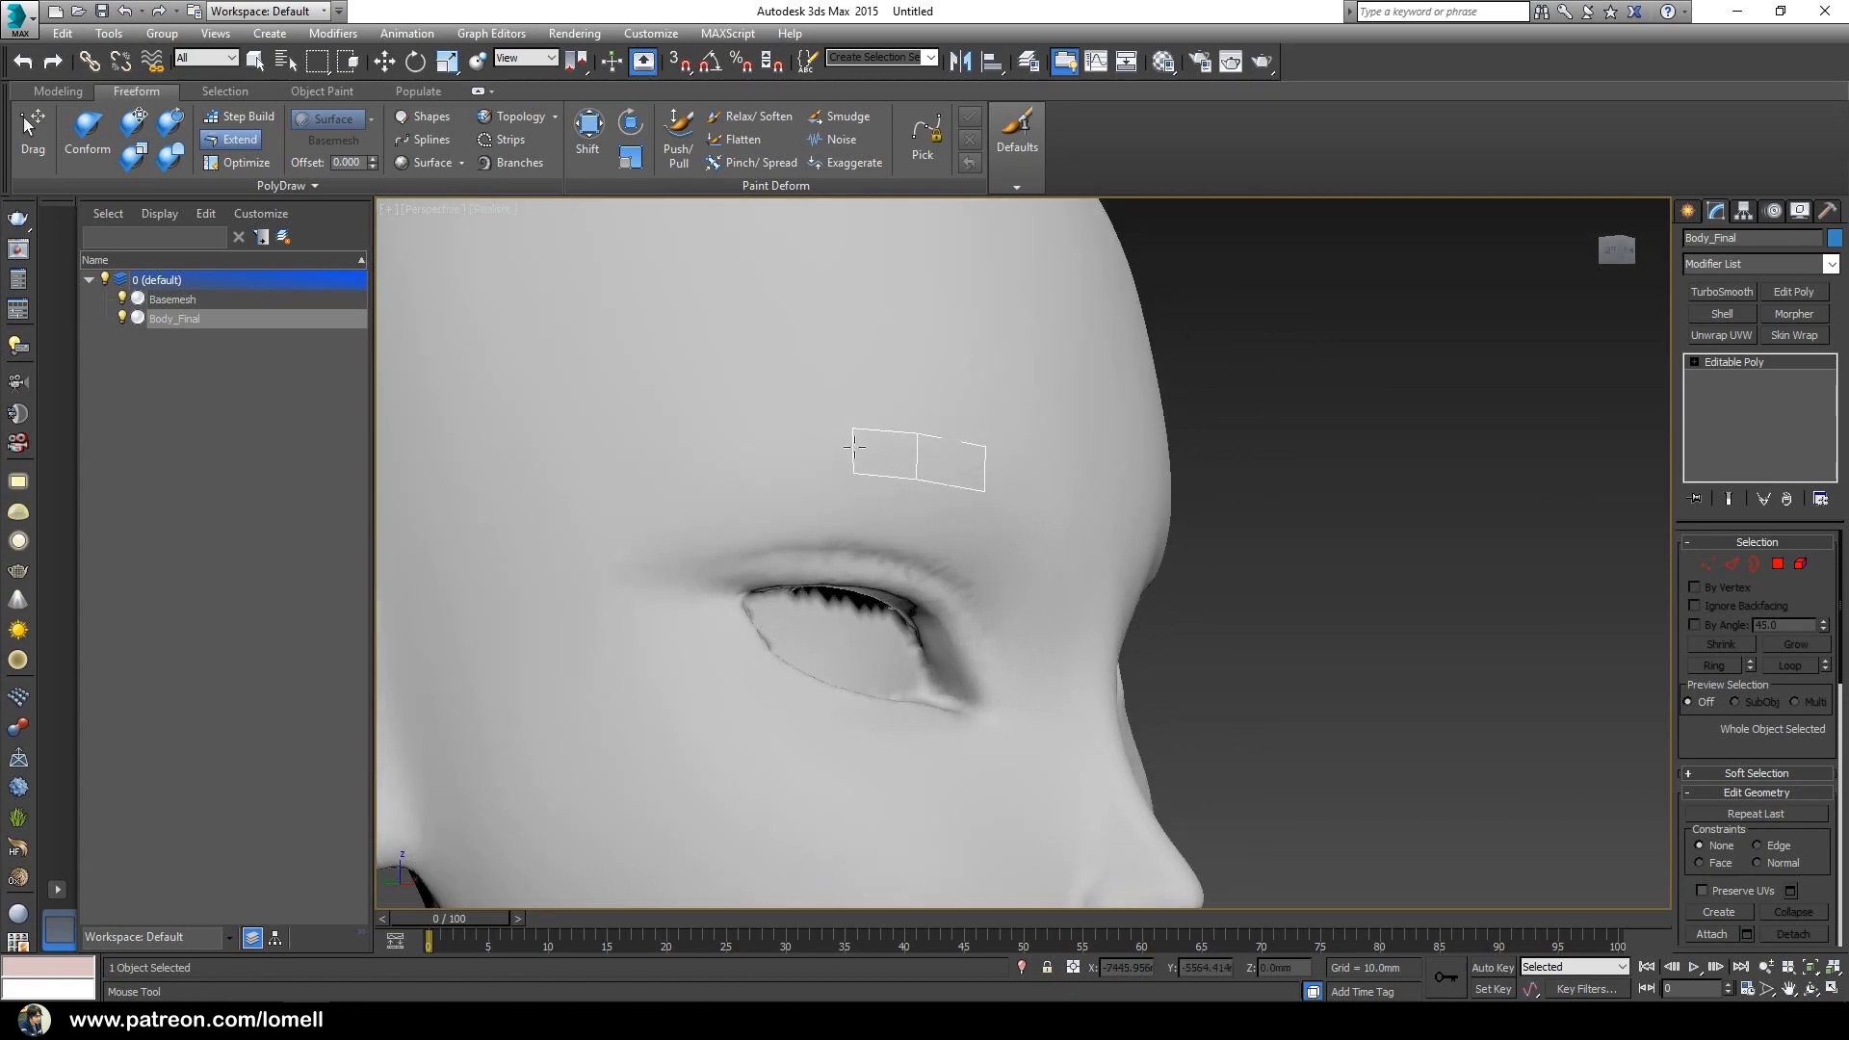
- Extend the brow strip toward the temple with more quads, and reposition its outer vertices with the Drag tool
left_click_drag(766, 441, 564, 497, "shift")
middle_click_drag(564, 497, 749, 565, "alt")
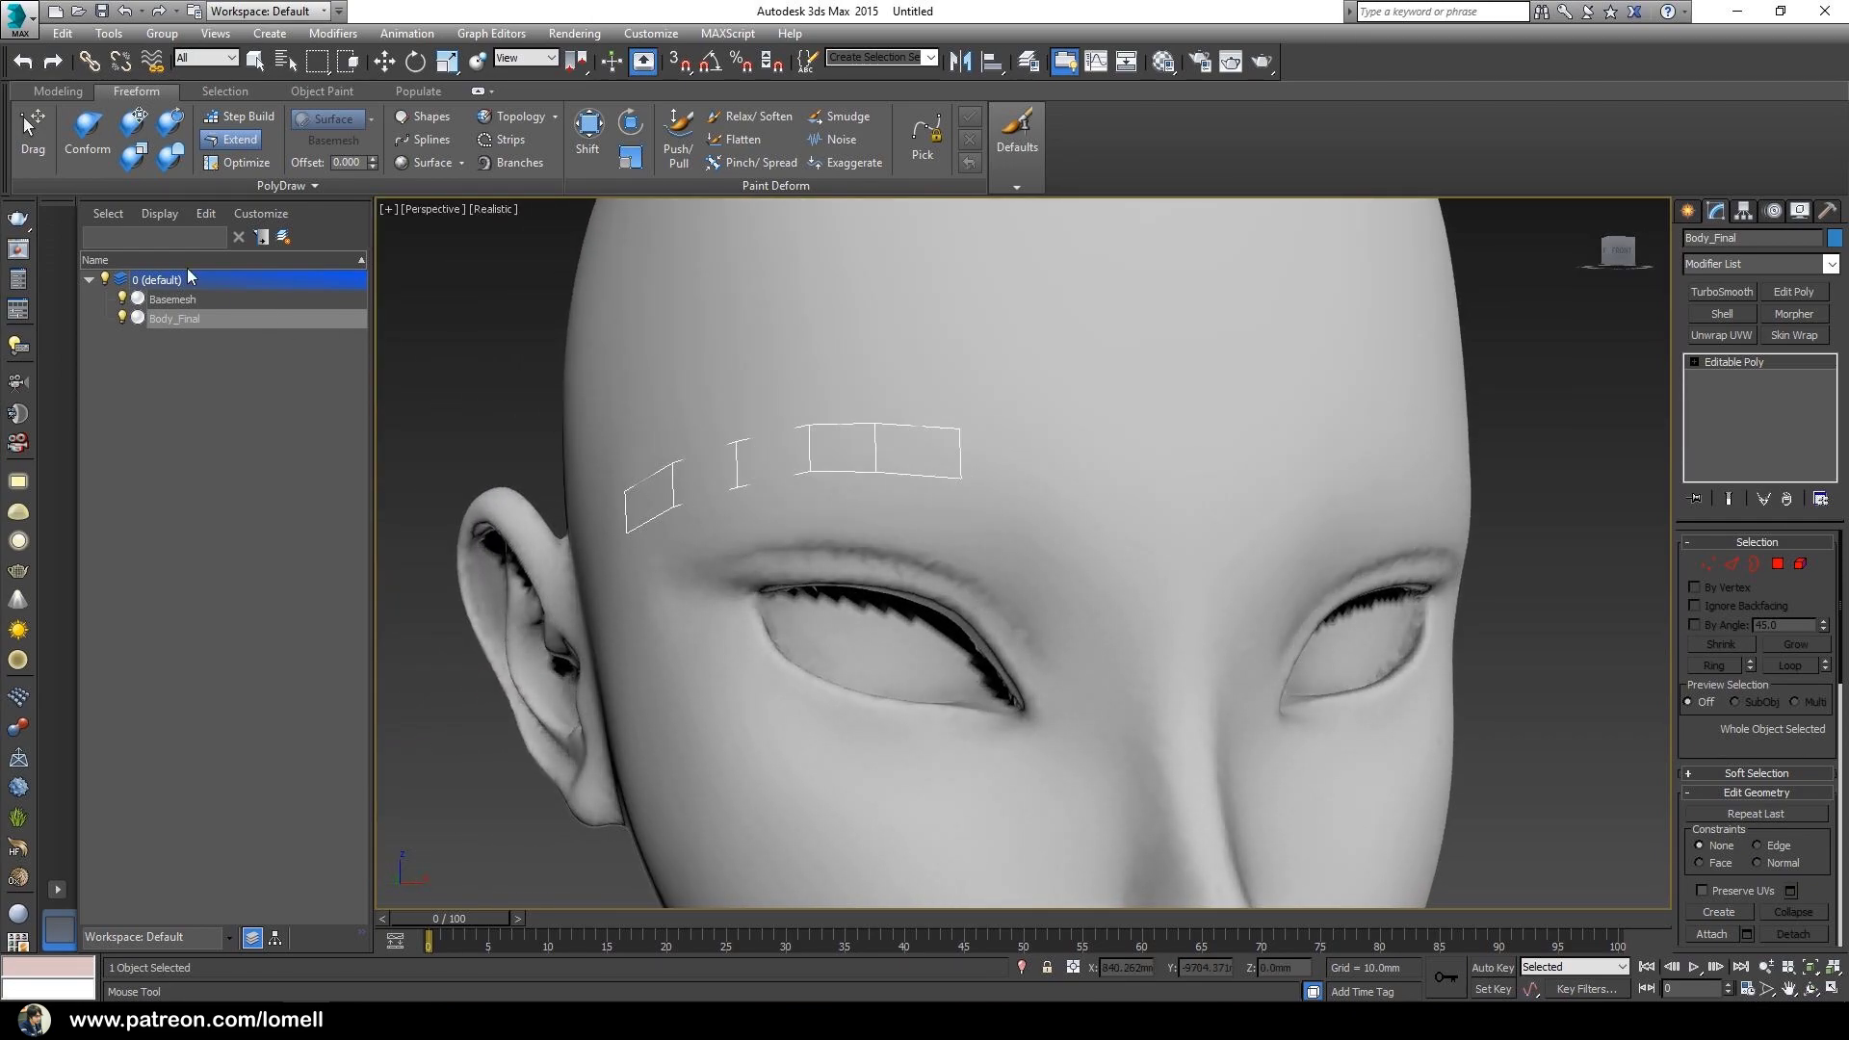
left_click(36, 140)
mouse_move(751, 557)
middle_mouse_down("alt")
mouse_move(837, 562)
mouse_move(652, 511)
middle_mouse_up("alt")
left_click_drag(590, 526, 696, 503)
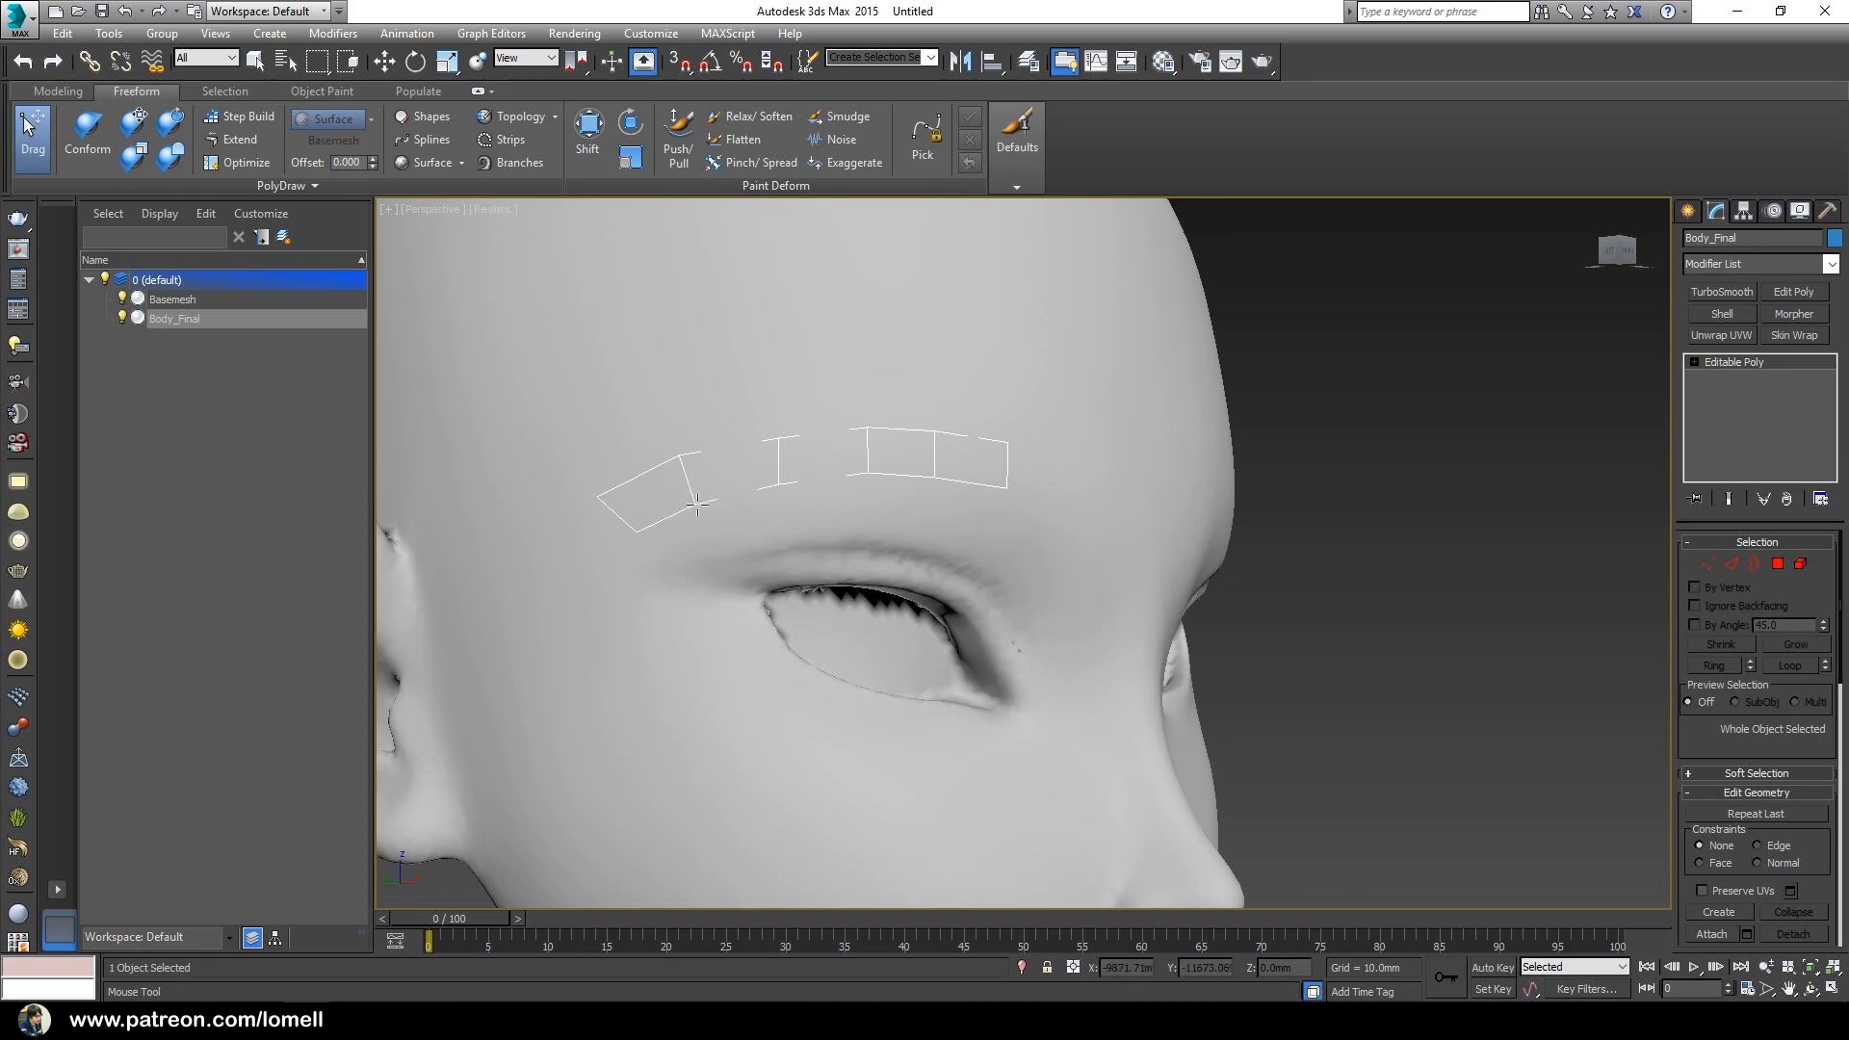
left_click_drag(779, 437, 764, 432)
- Reposition the brow strip's middle and nose-side vertices so the strip curves around the eye
middle_click_drag(765, 432, 769, 464, "alt")
mouse_move(855, 428)
left_mouse_down()
mouse_move(768, 426)
mouse_move(780, 482)
left_mouse_up()
middle_click_drag(875, 507, 860, 436, "alt")
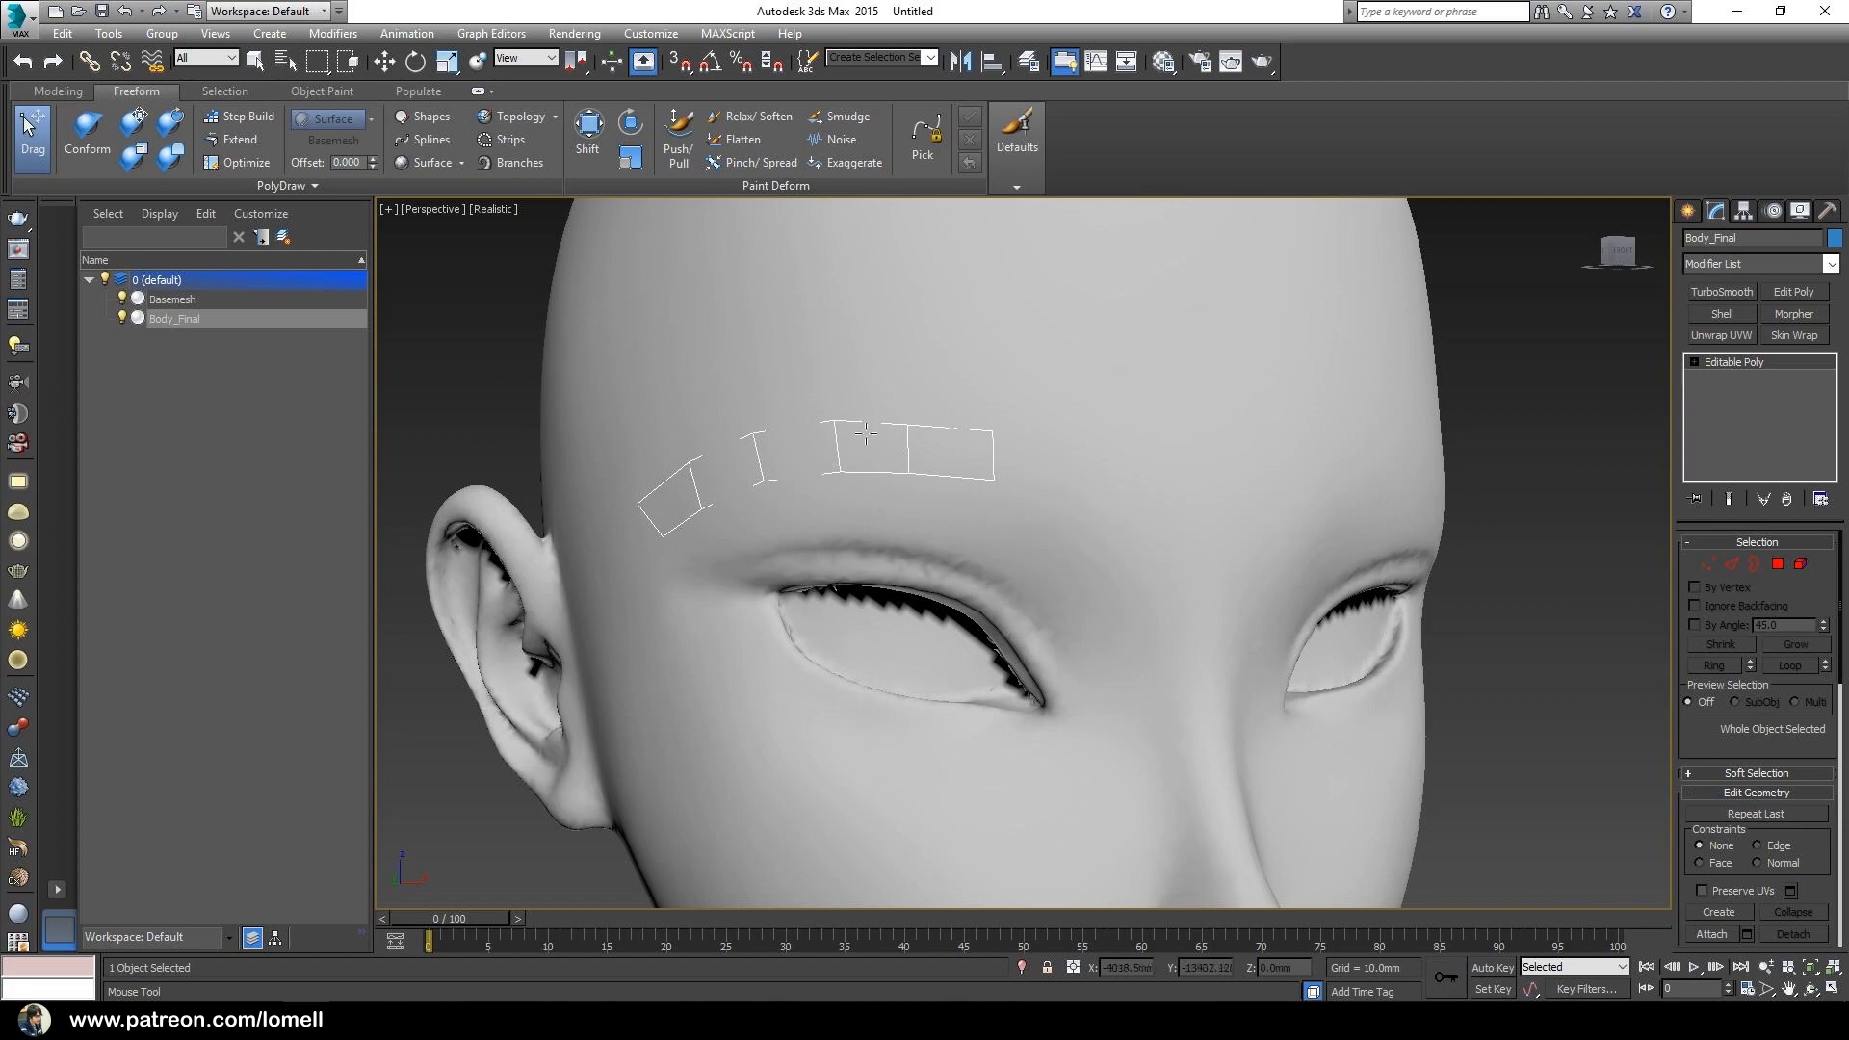
left_click_drag(915, 419, 914, 413)
middle_click_drag(940, 499, 912, 481, "alt")
mouse_move(976, 464)
left_mouse_down()
mouse_move(964, 472)
mouse_move(966, 433)
mouse_move(990, 475)
mouse_move(980, 428)
mouse_move(979, 479)
left_mouse_up()
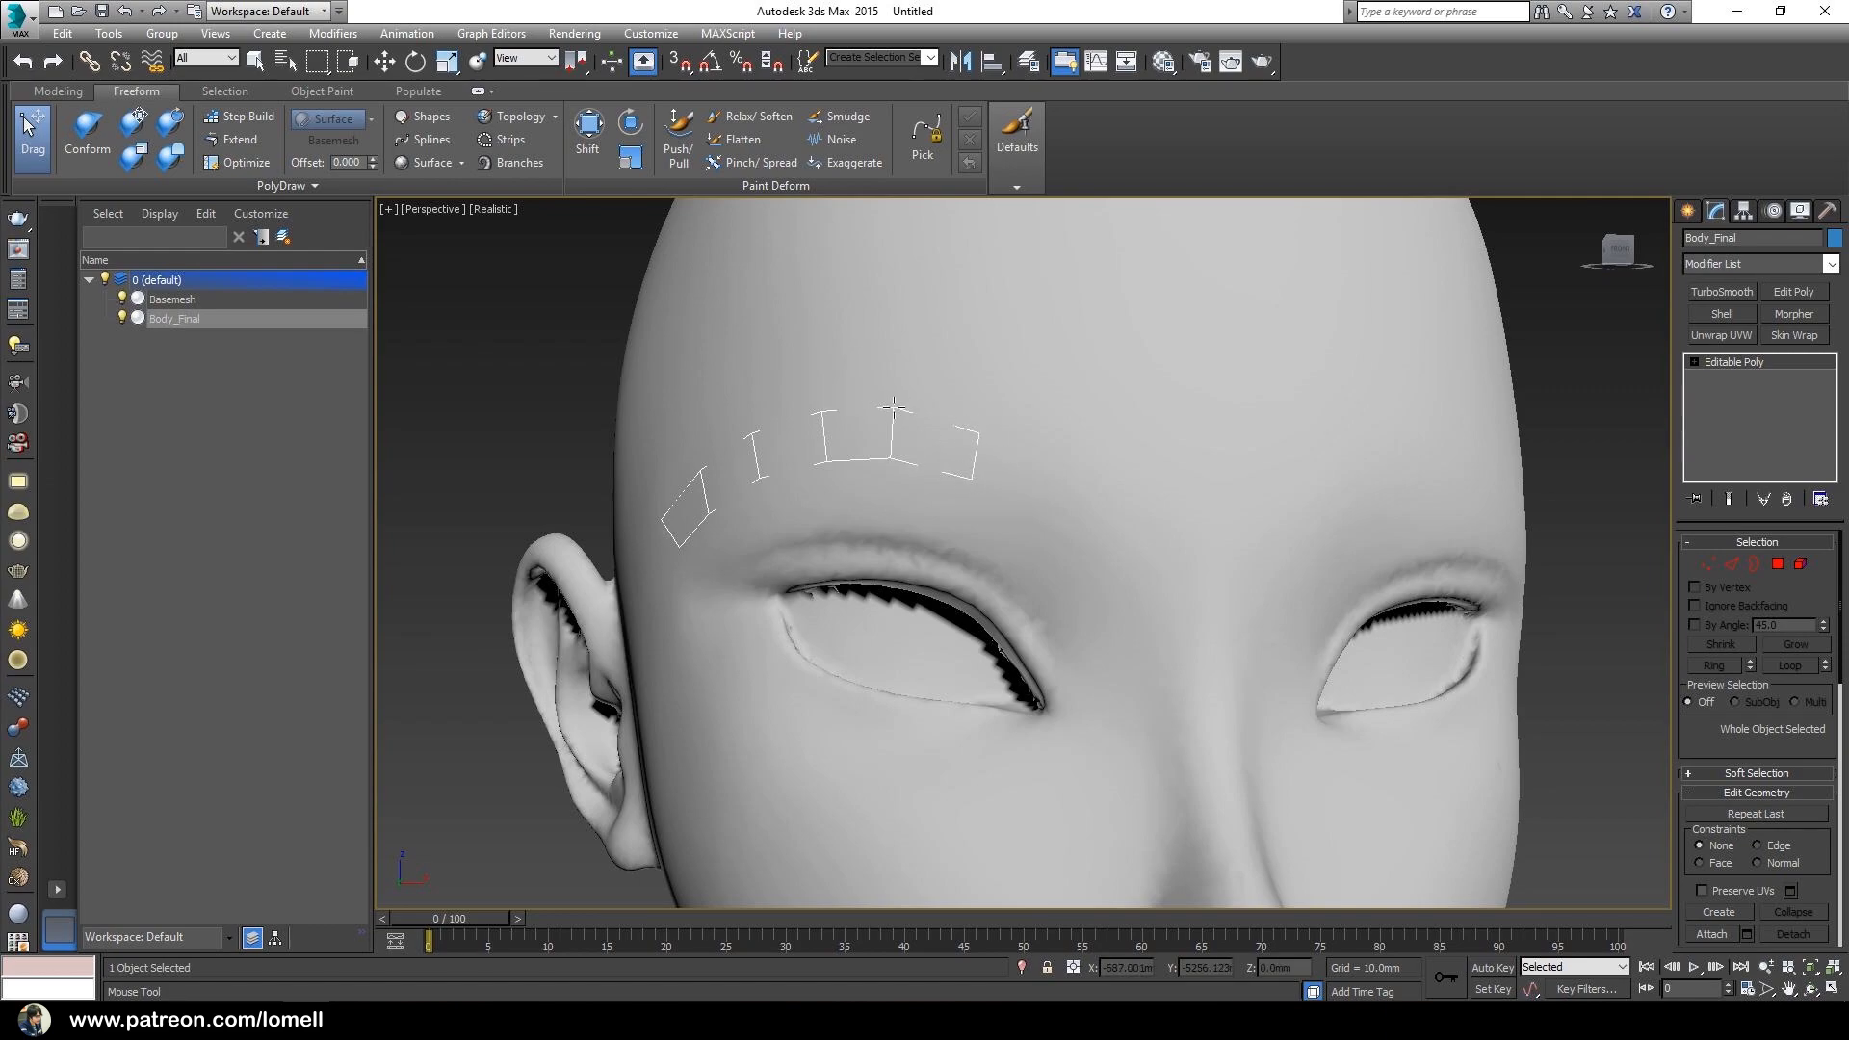
- Even out the spacing of the brow strip's cross edges by shifting their vertices along the arc
middle_click_drag(854, 479, 905, 497, "alt")
left_click_drag(848, 417, 850, 420)
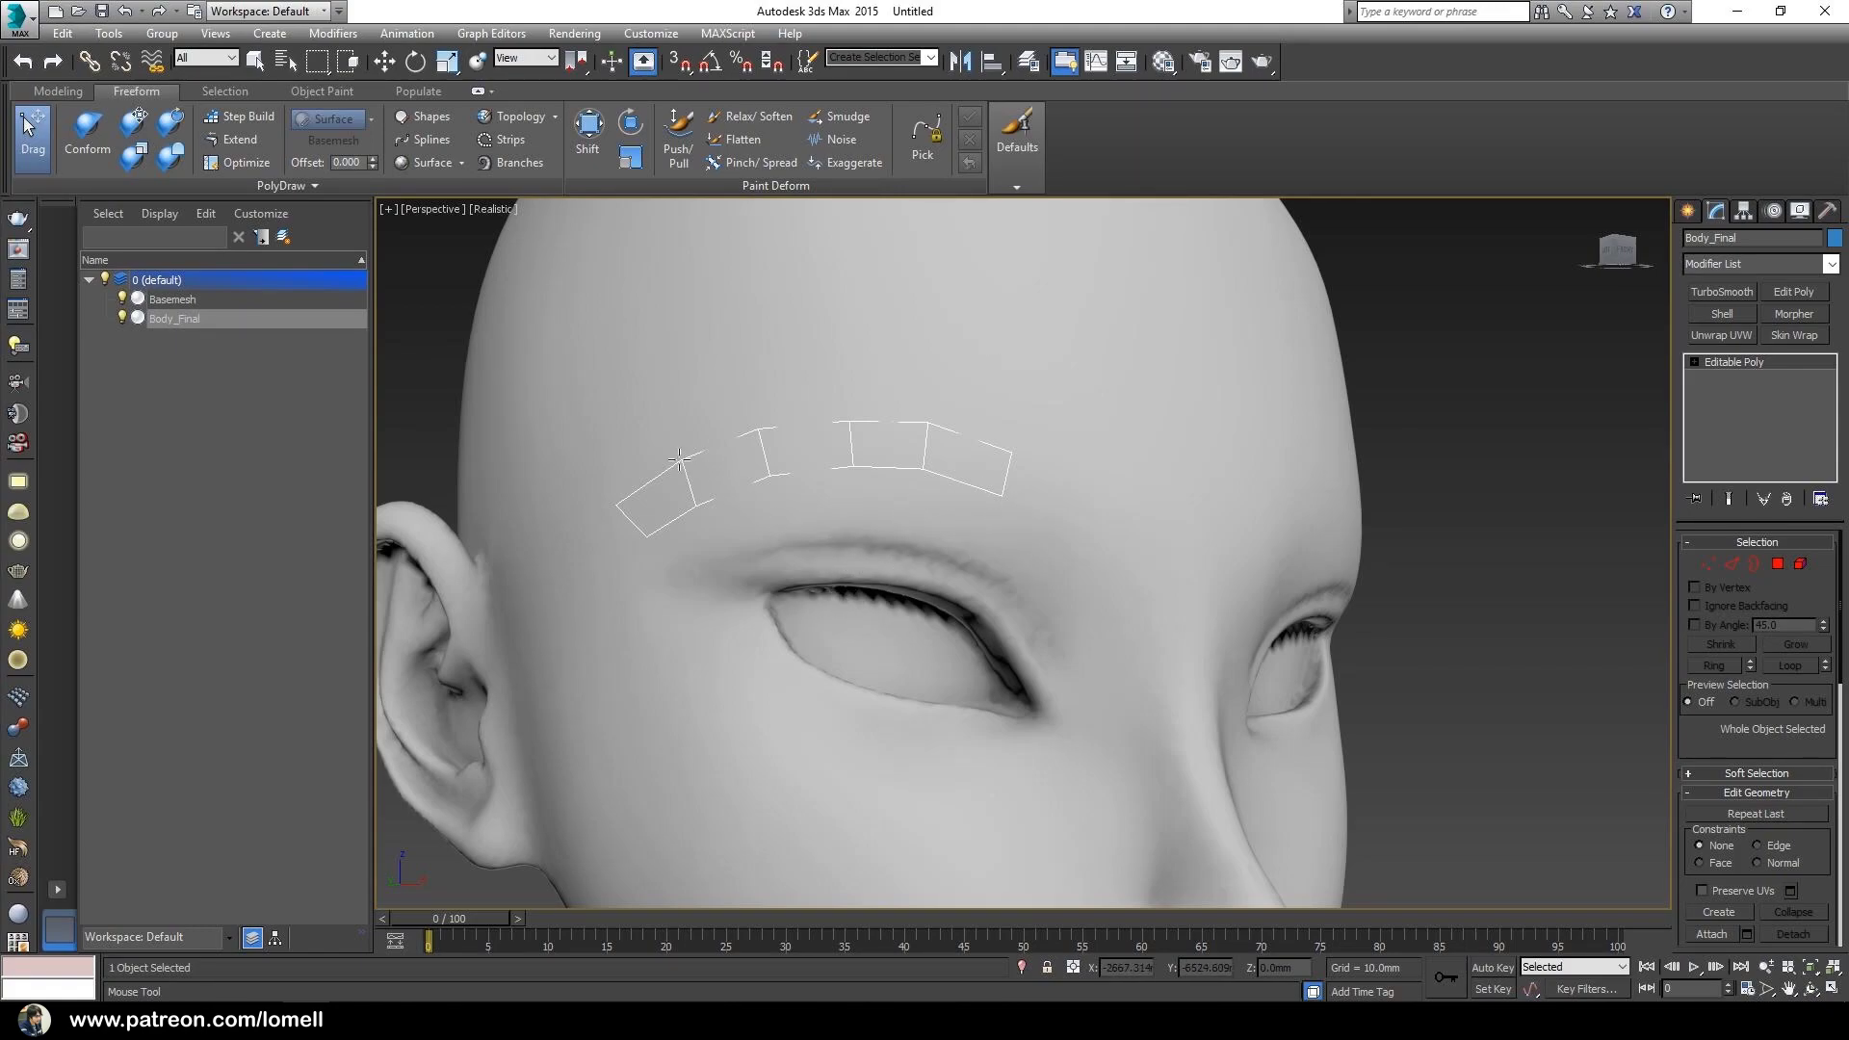
left_click_drag(680, 460, 703, 499)
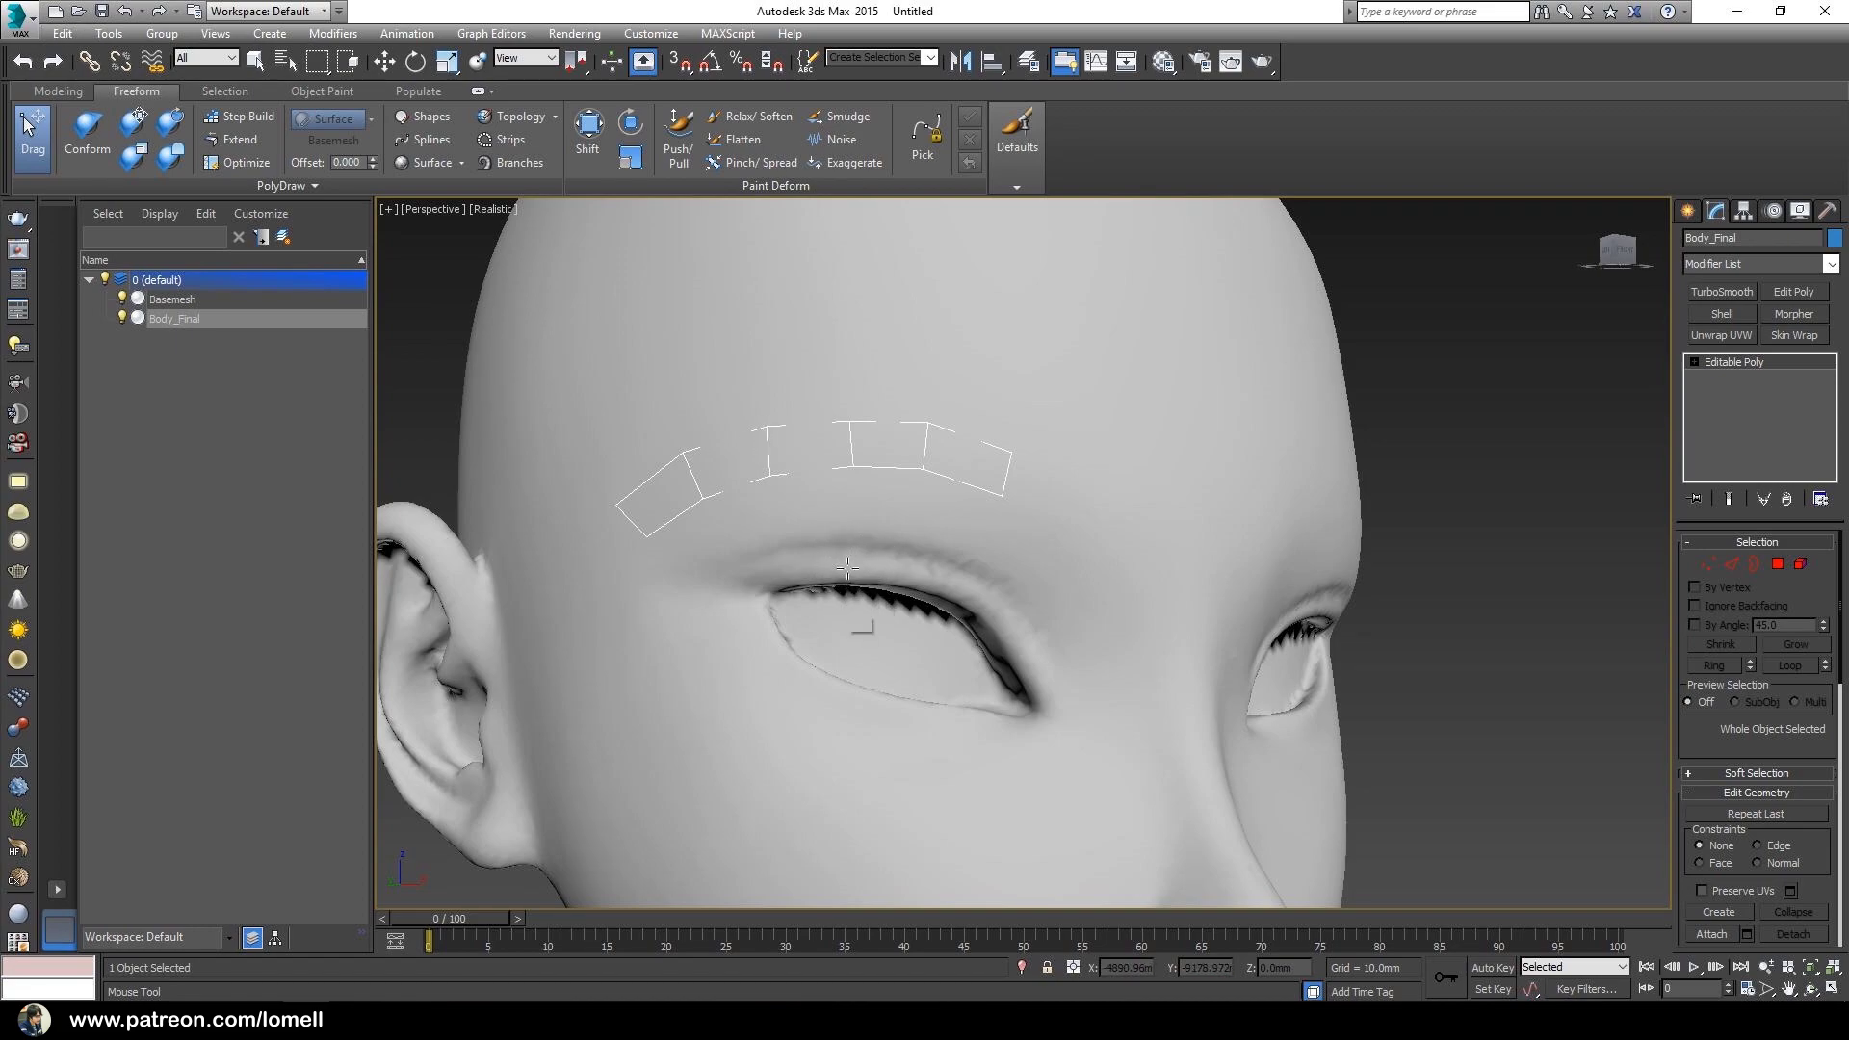
key("alt")
left_click_drag(845, 429, 965, 427)
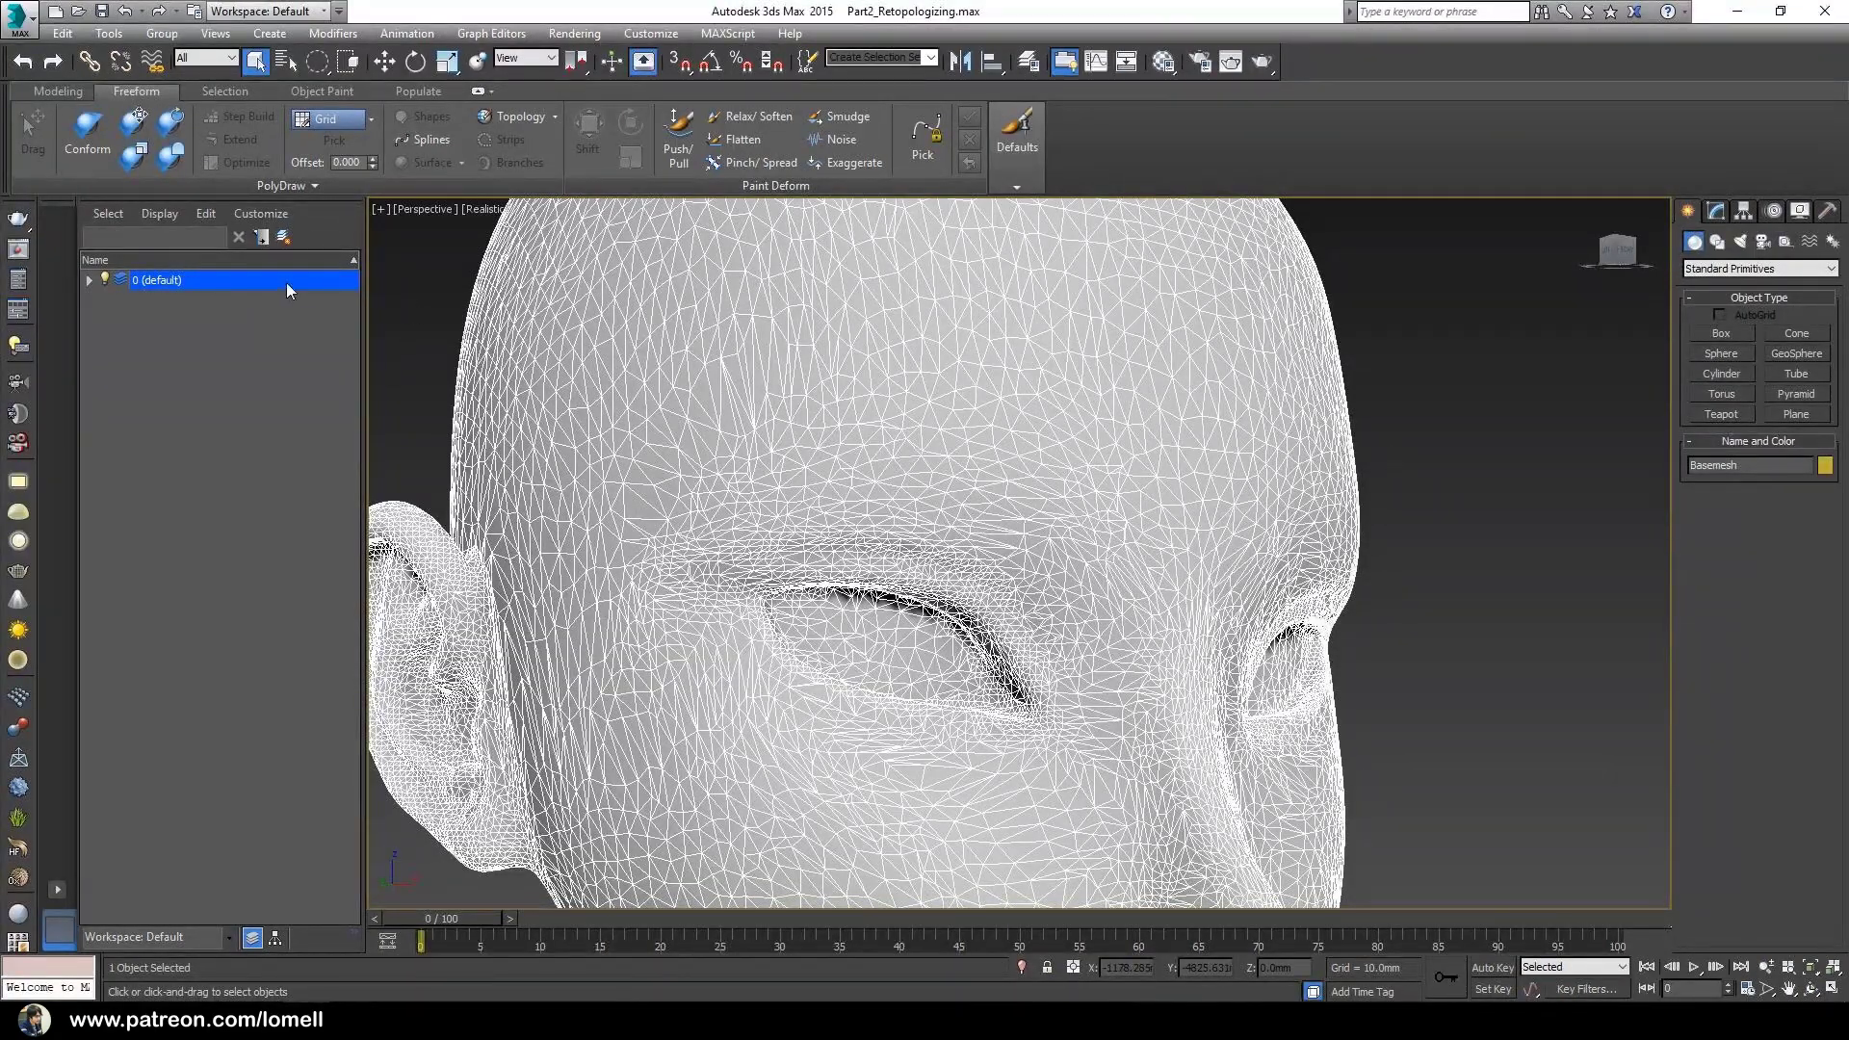
- Expand the 0 (default) layer in the reopened Part2_Retopologizing.max scene and select Body_Final
left_click(94, 276)
left_click(89, 282)
left_click(173, 319)
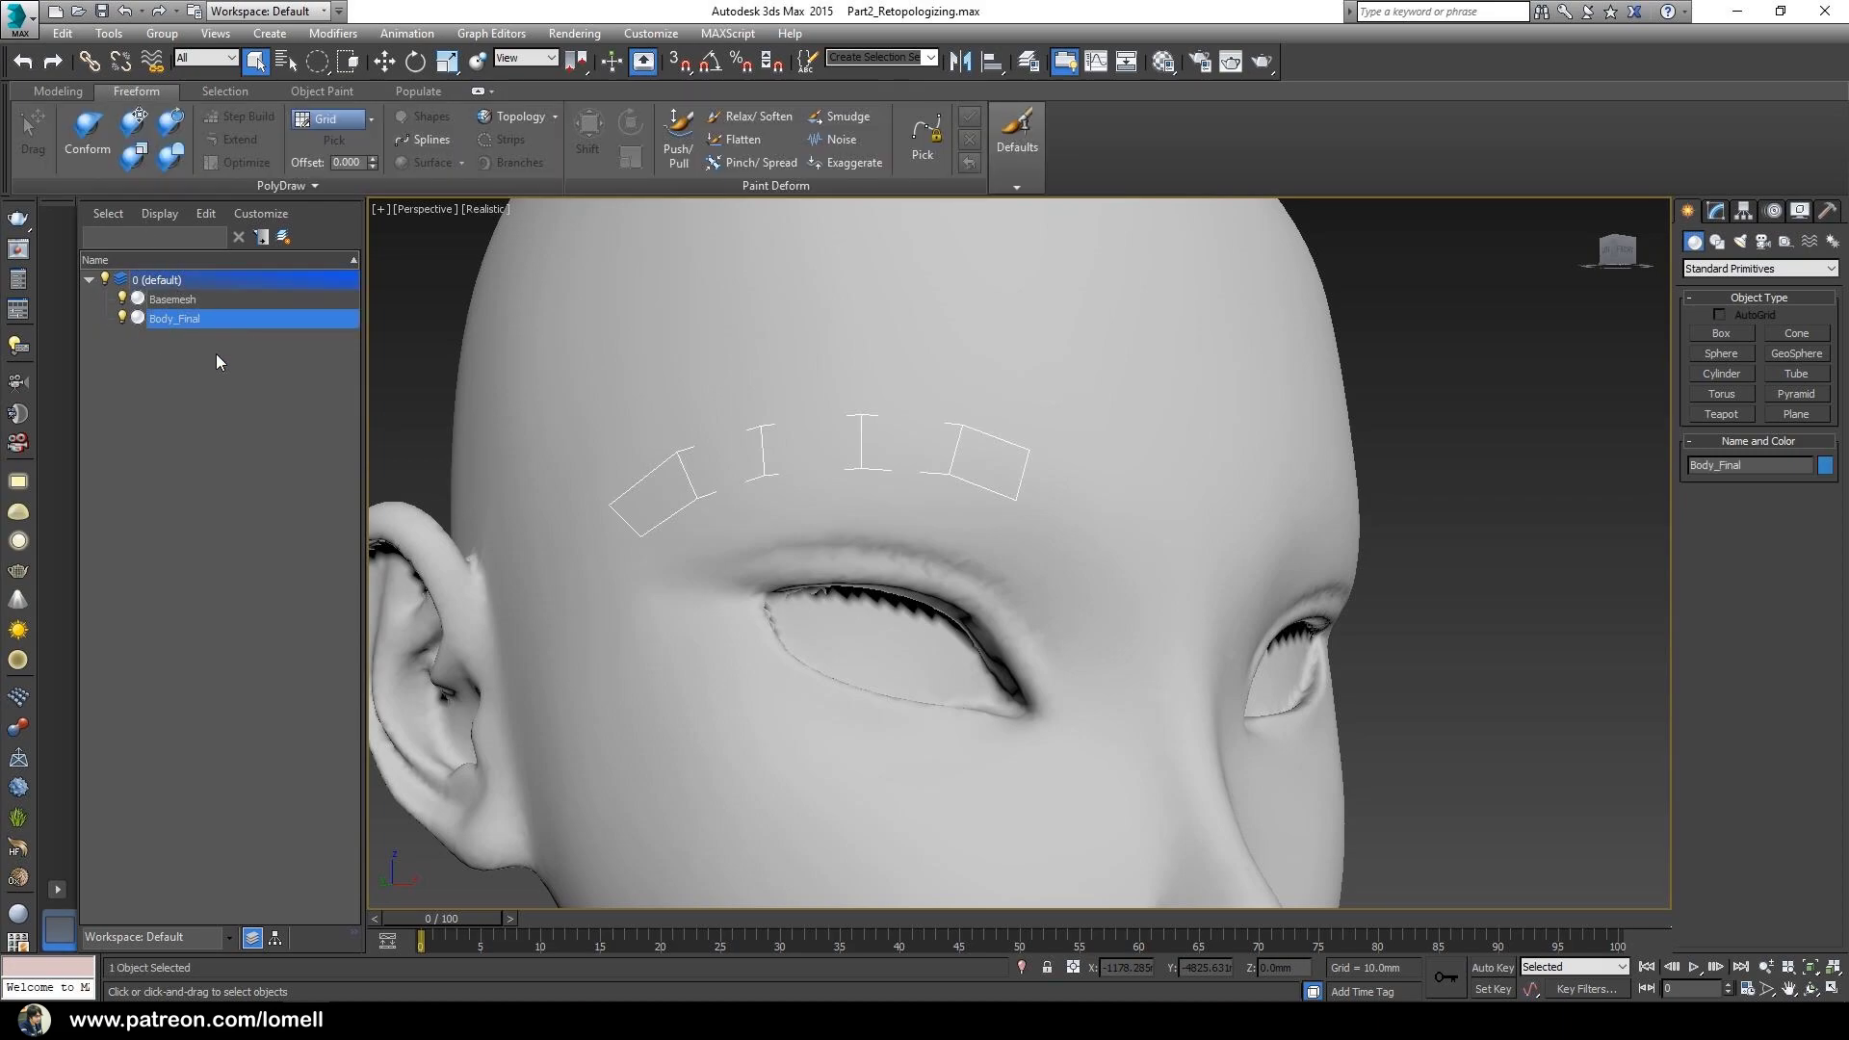
middle_click_drag(964, 568, 1137, 578, "alt")
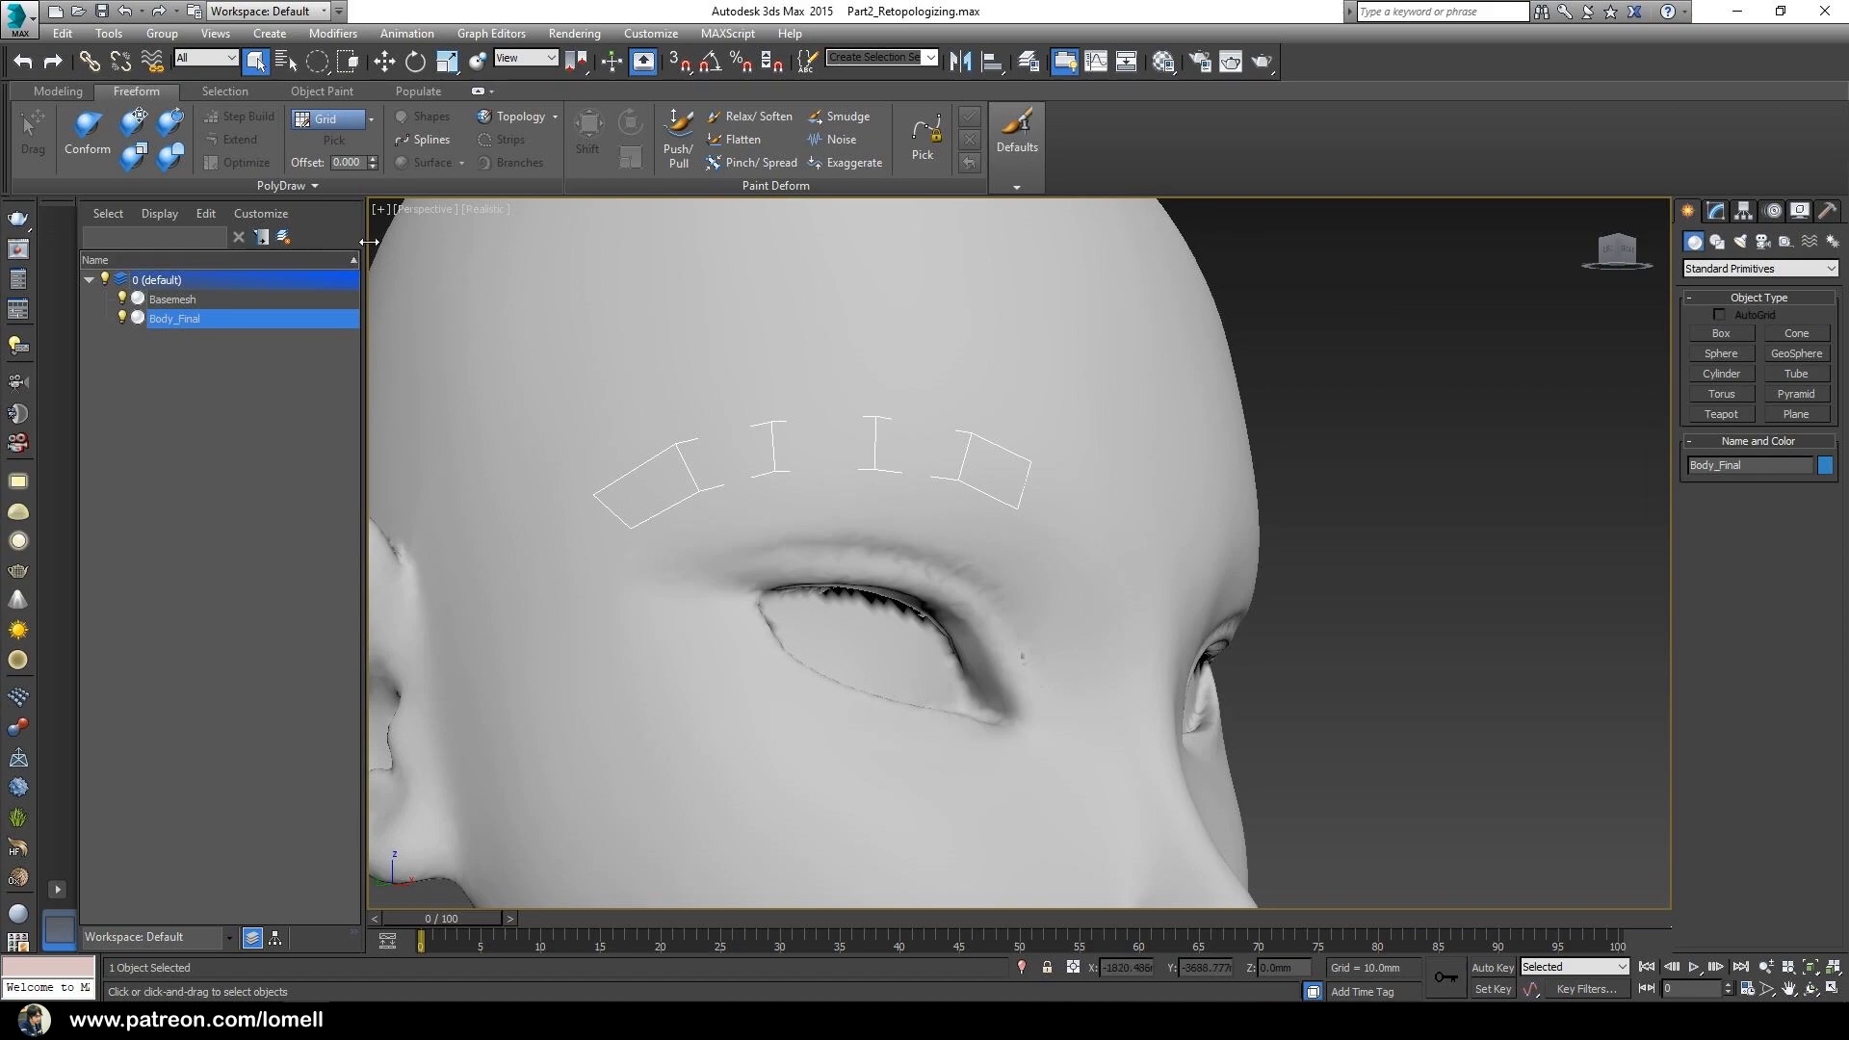
- Set PolyDraw to draw on Surface with Basemesh as the target, and activate the Drag tool for Body_Final
left_click(371, 119)
left_click(333, 164)
left_click(337, 145)
left_click(541, 323)
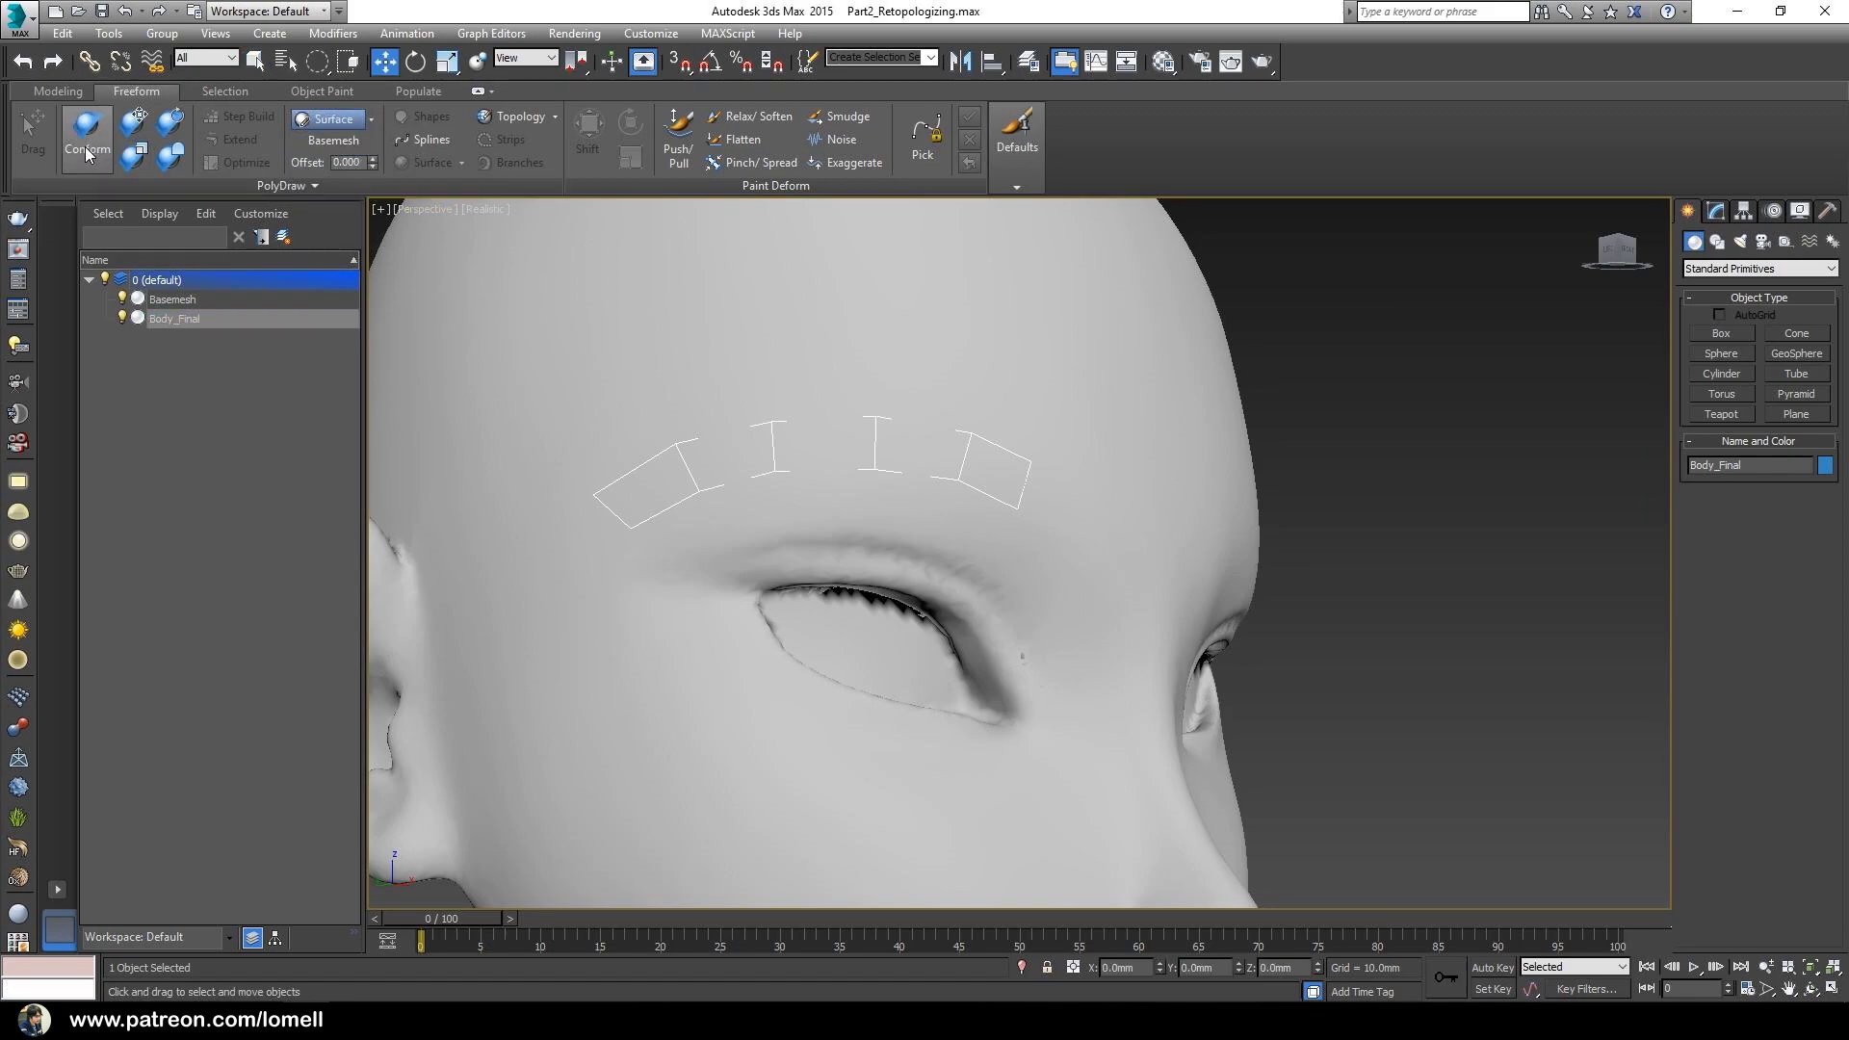
left_click(1716, 212)
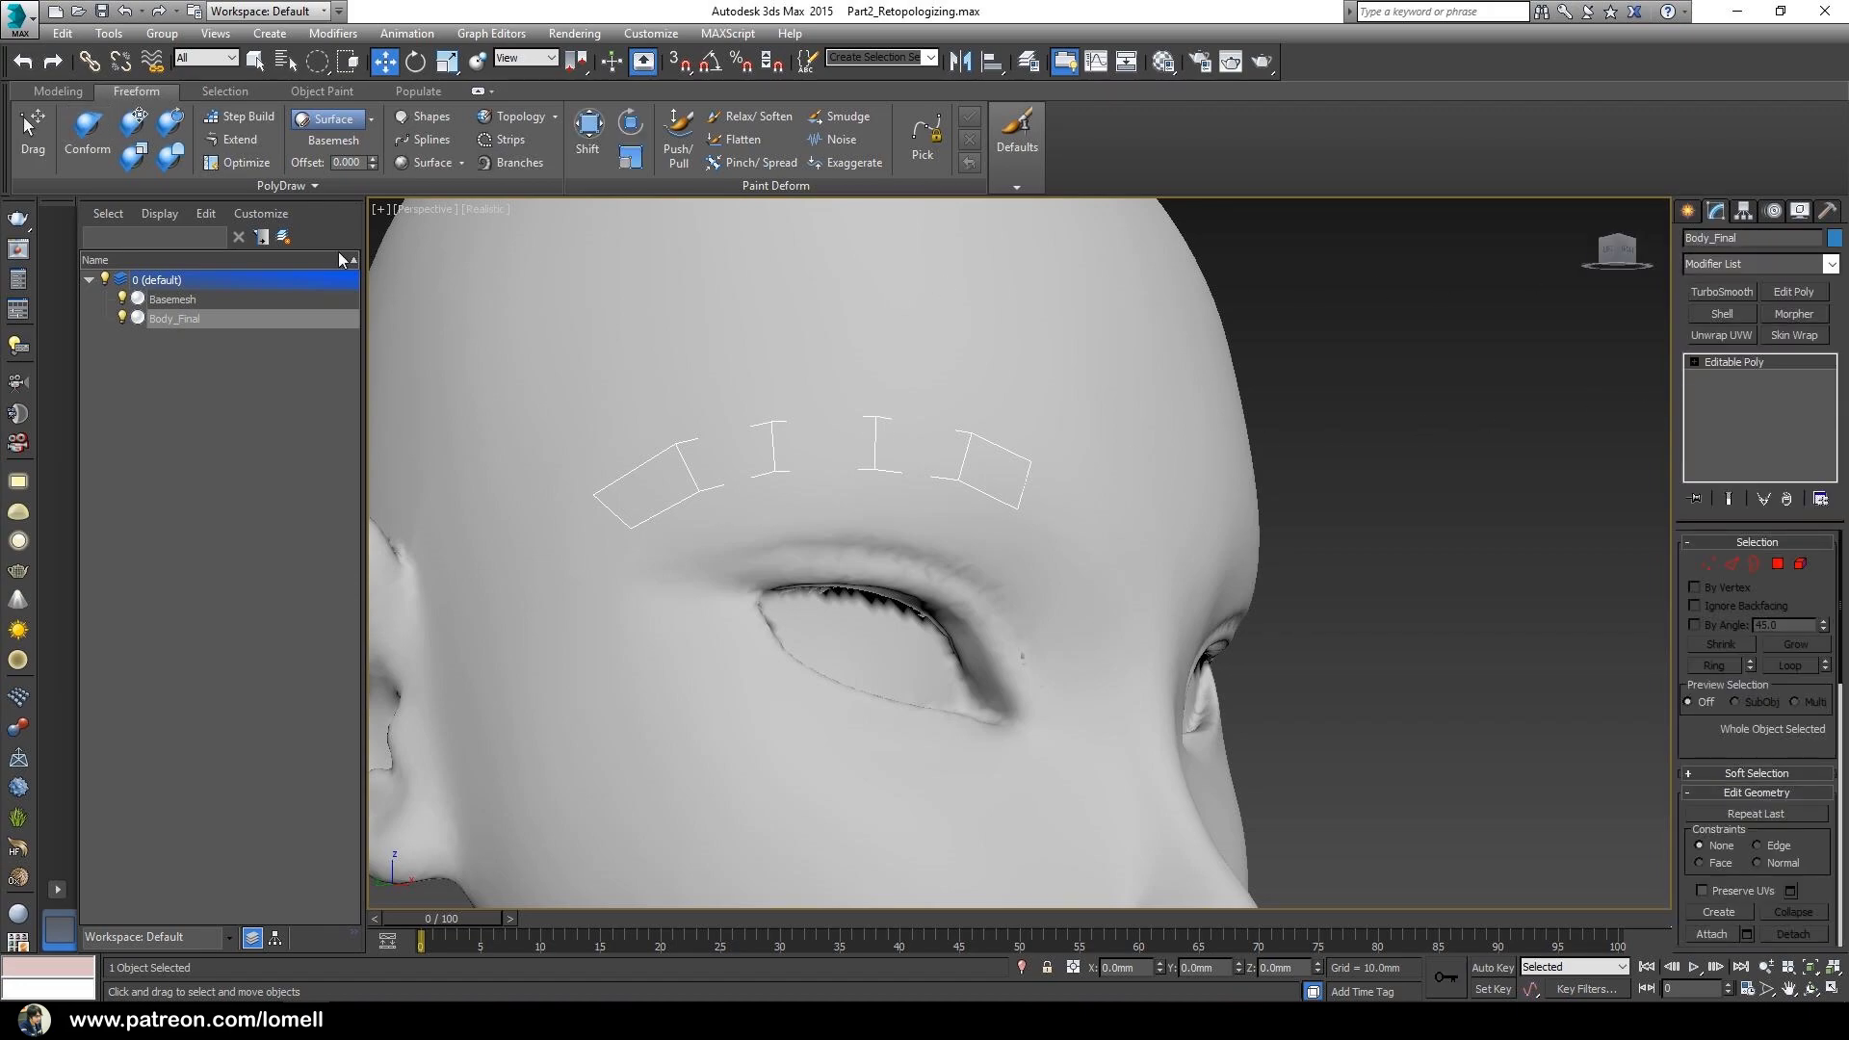
left_click(32, 136)
- Refine the vertices of the brow strip's quad nearest the nose with the Drag tool
middle_click_drag(732, 482, 638, 367, "alt")
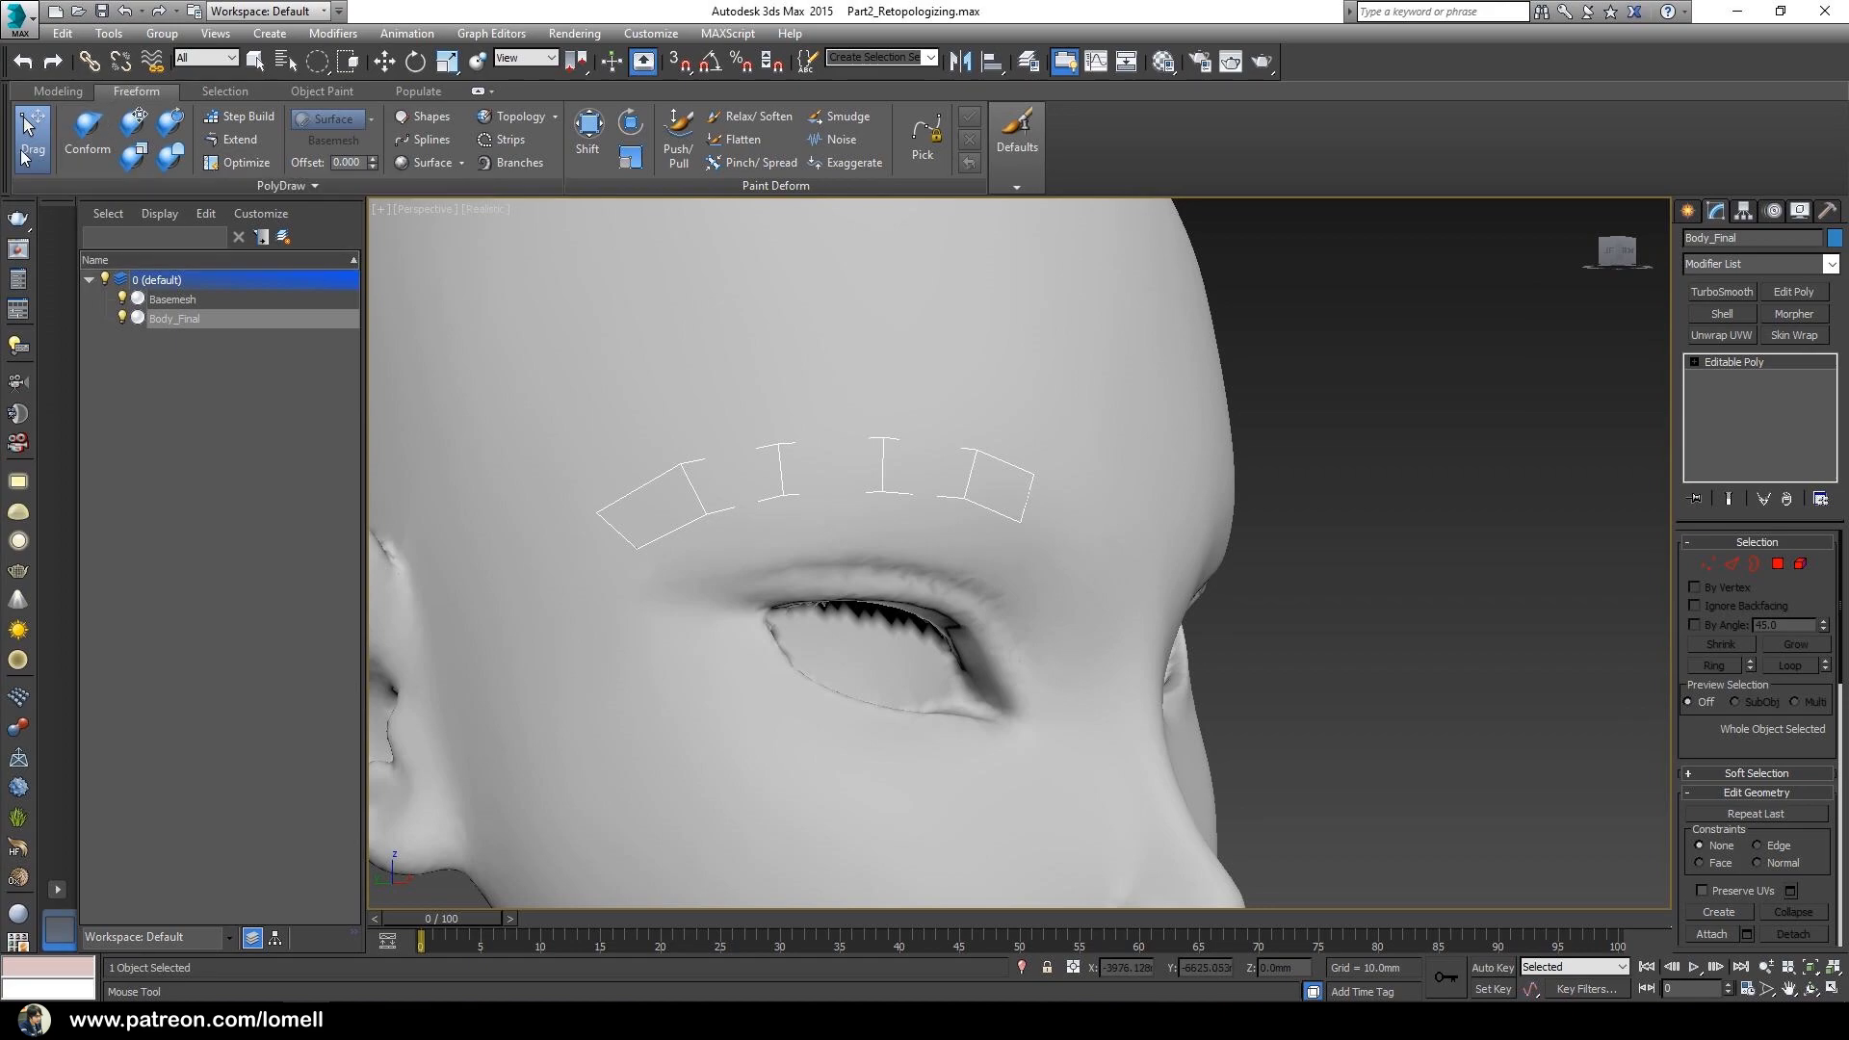
middle_click_drag(871, 433, 1042, 441, "alt")
left_click_drag(1027, 457, 954, 491)
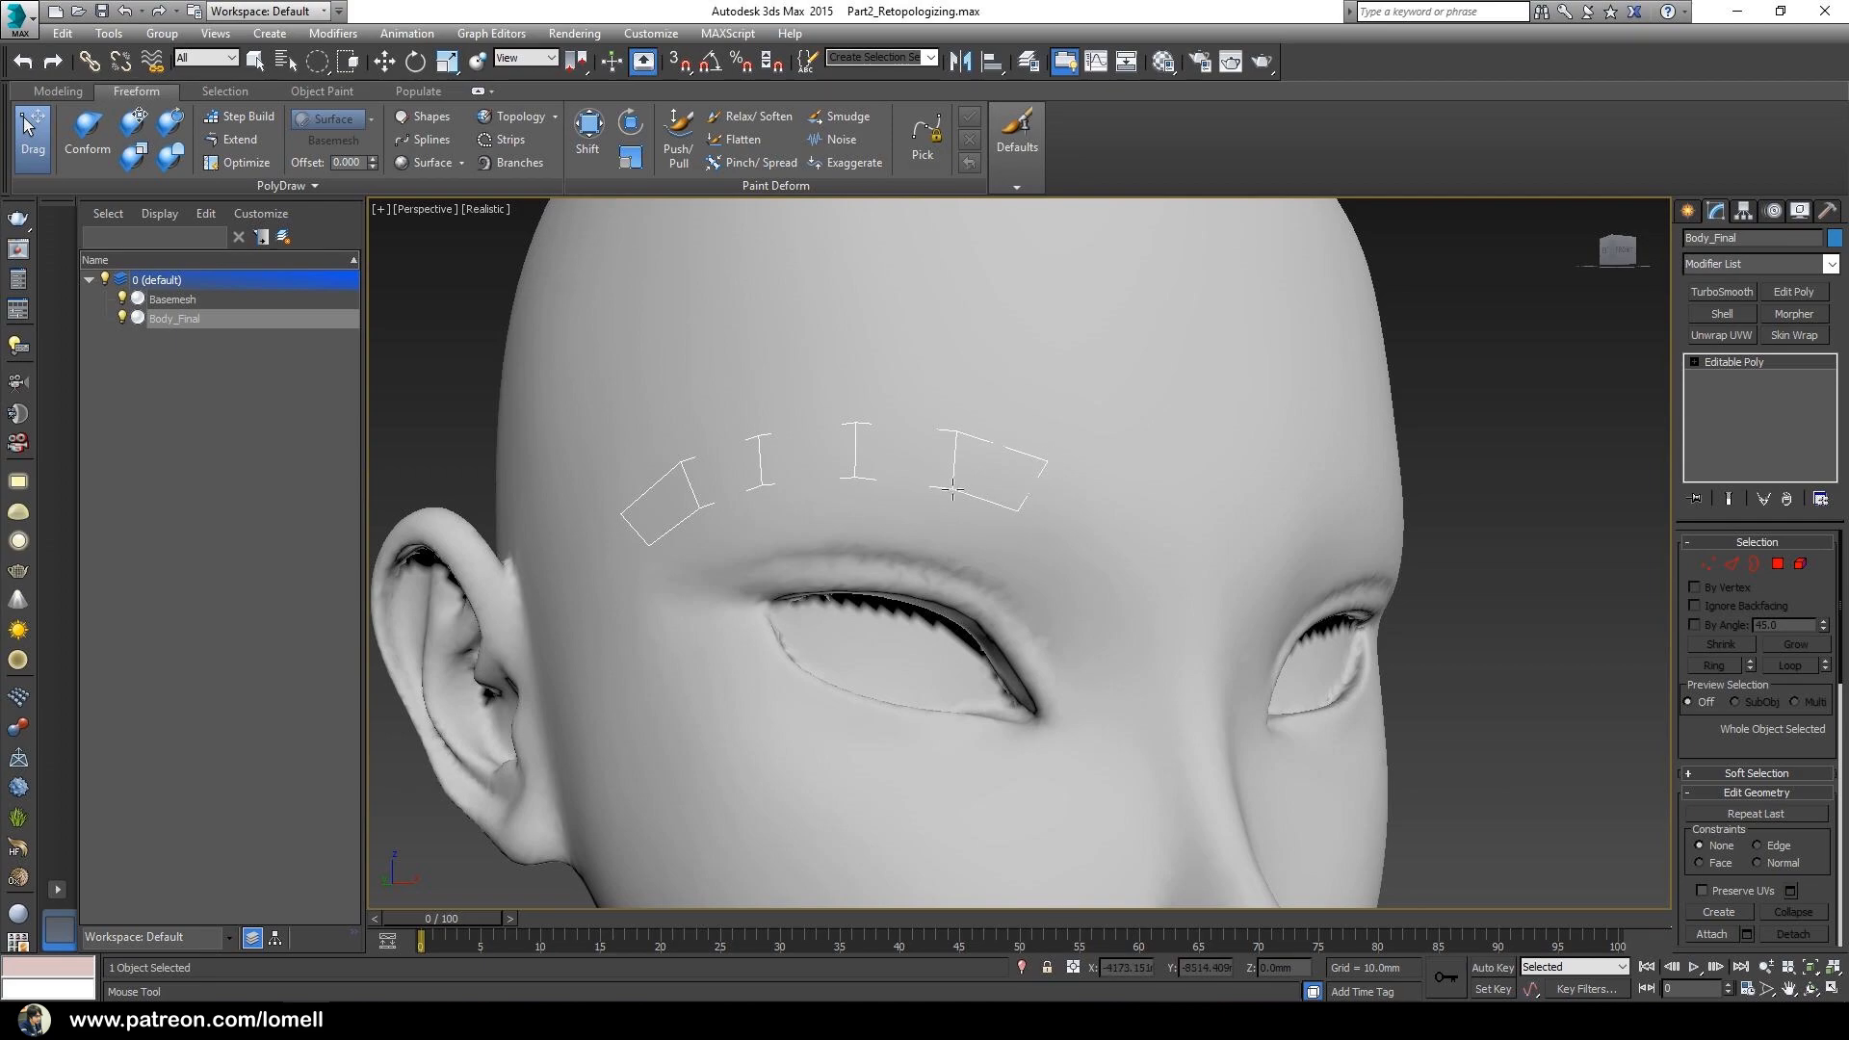
middle_click_drag(962, 432, 1010, 451, "alt")
left_click_drag(1035, 457, 1027, 454)
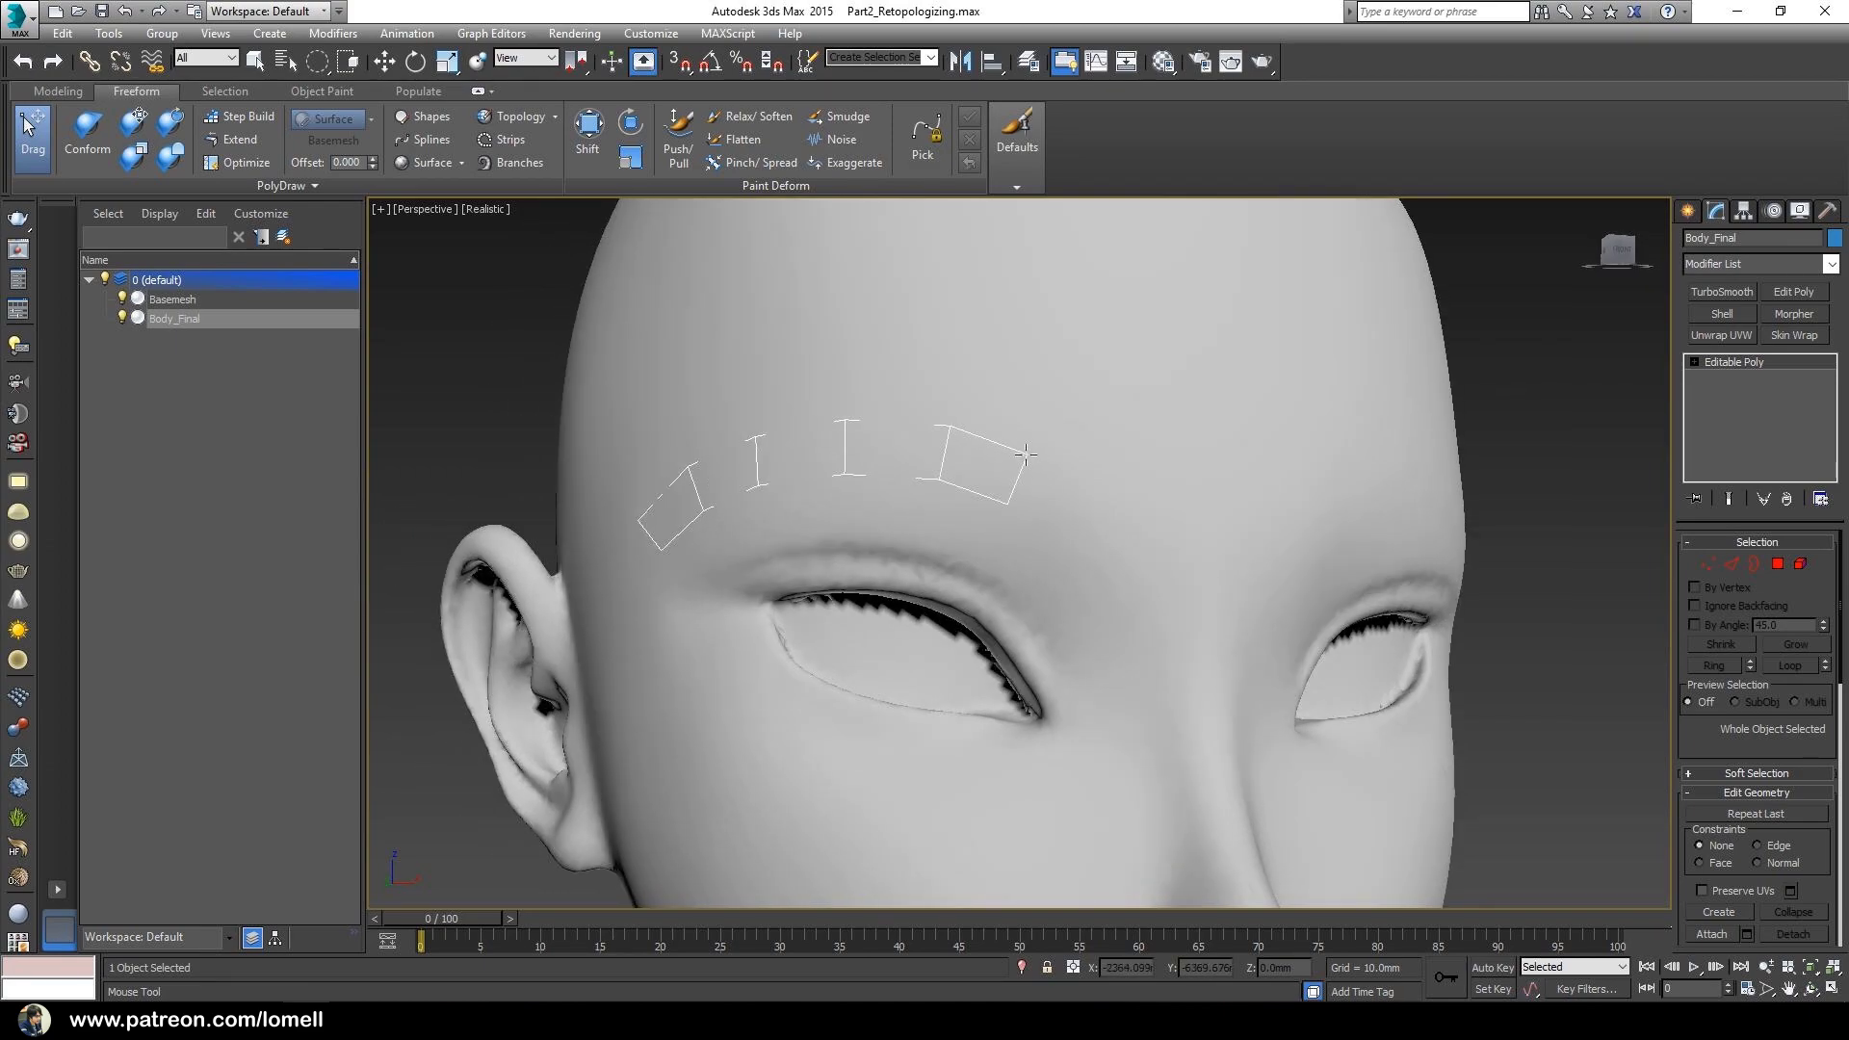
- Try moving an edge, a polygon and the whole element of the brow strip with the Drag tool
mouse_move(994, 475)
middle_mouse_down("alt")
mouse_move(1003, 487)
mouse_move(989, 471)
middle_mouse_up("alt")
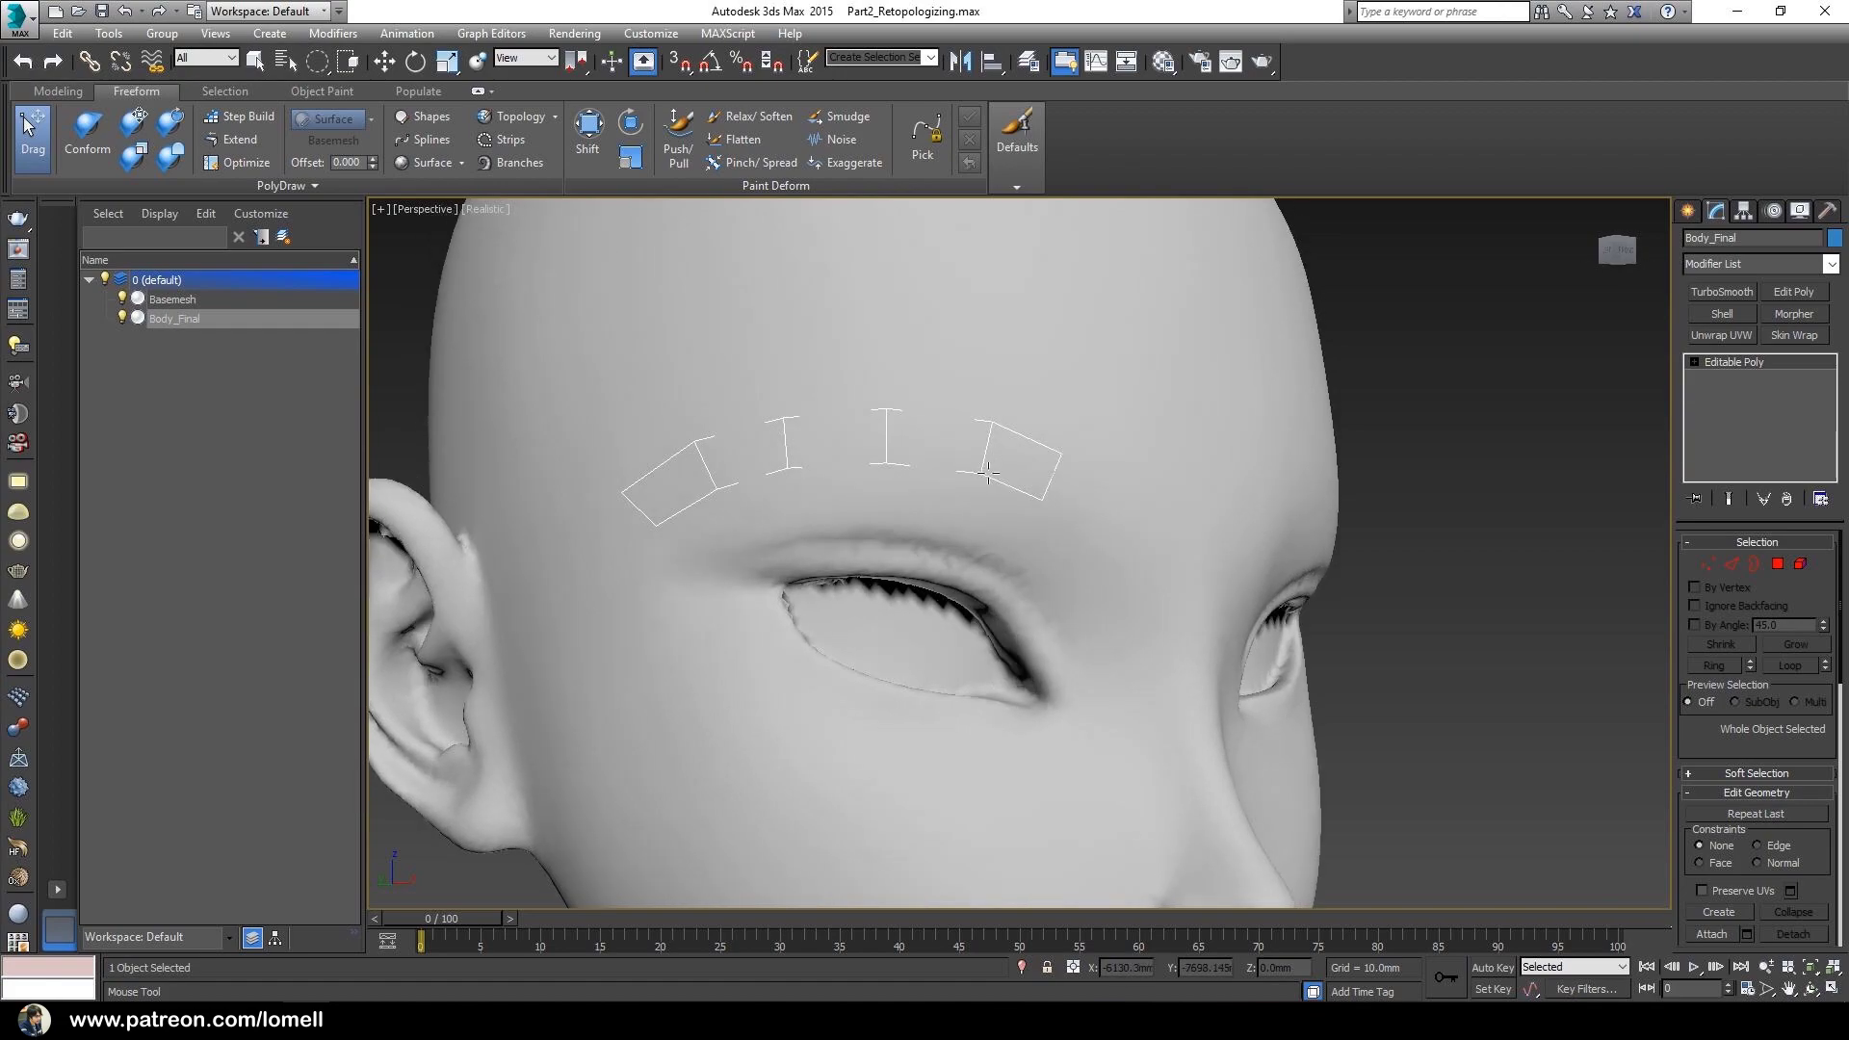
middle_click_drag(687, 452, 702, 456, "alt")
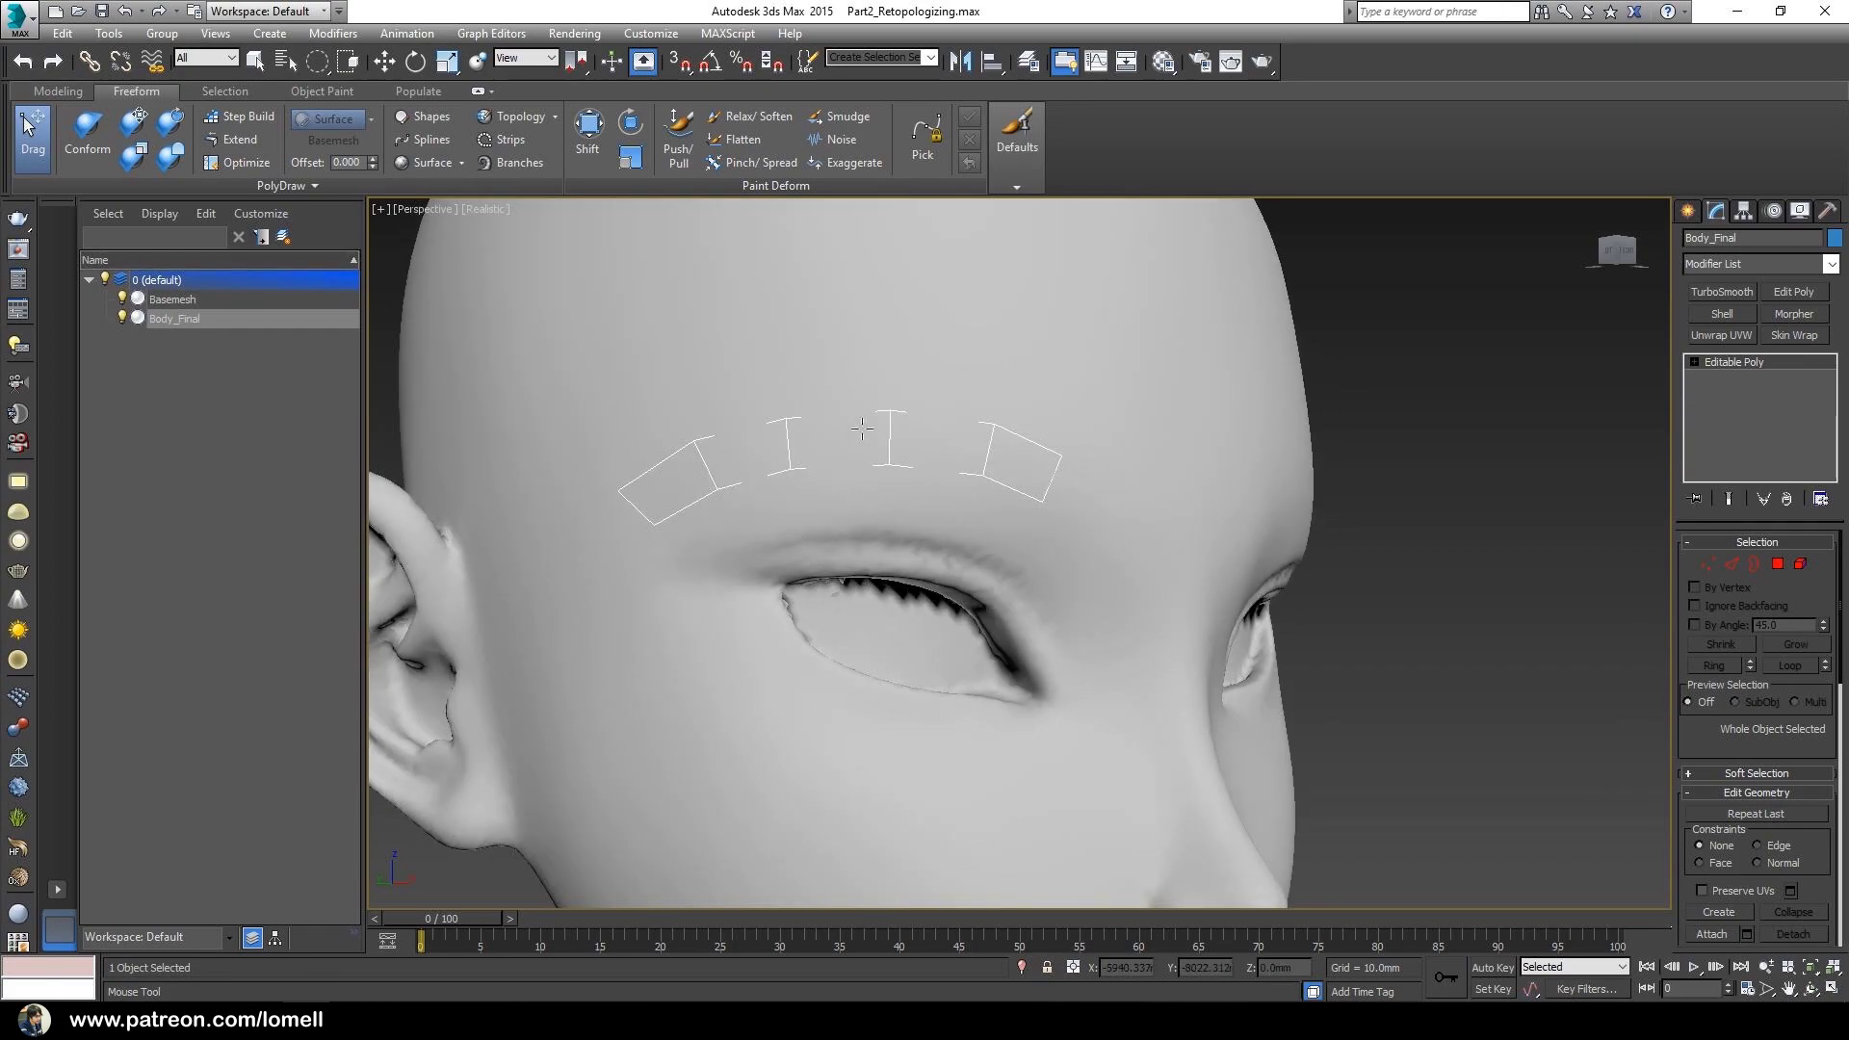
middle_click_drag(708, 440, 937, 446, "alt")
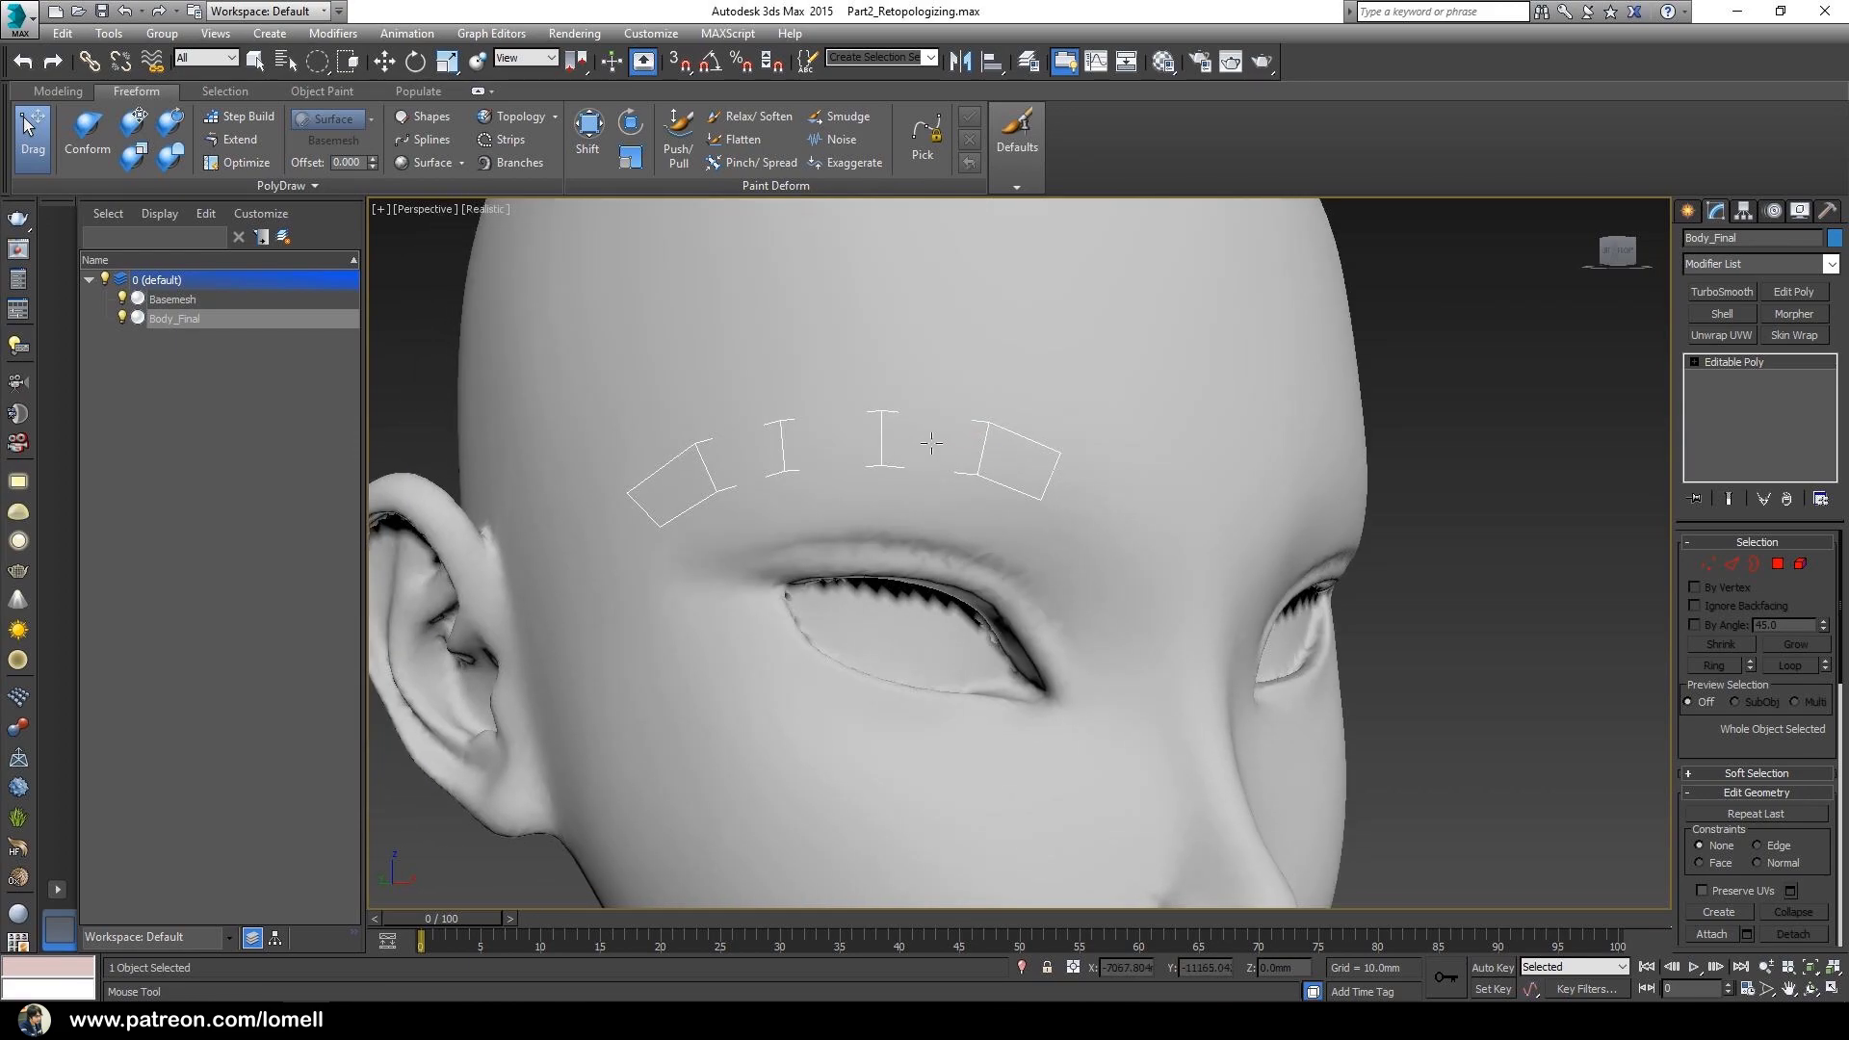
mouse_move(930, 419)
left_mouse_down("ctrl+shift")
mouse_move(929, 376)
mouse_move(931, 416)
left_mouse_up("ctrl+shift")
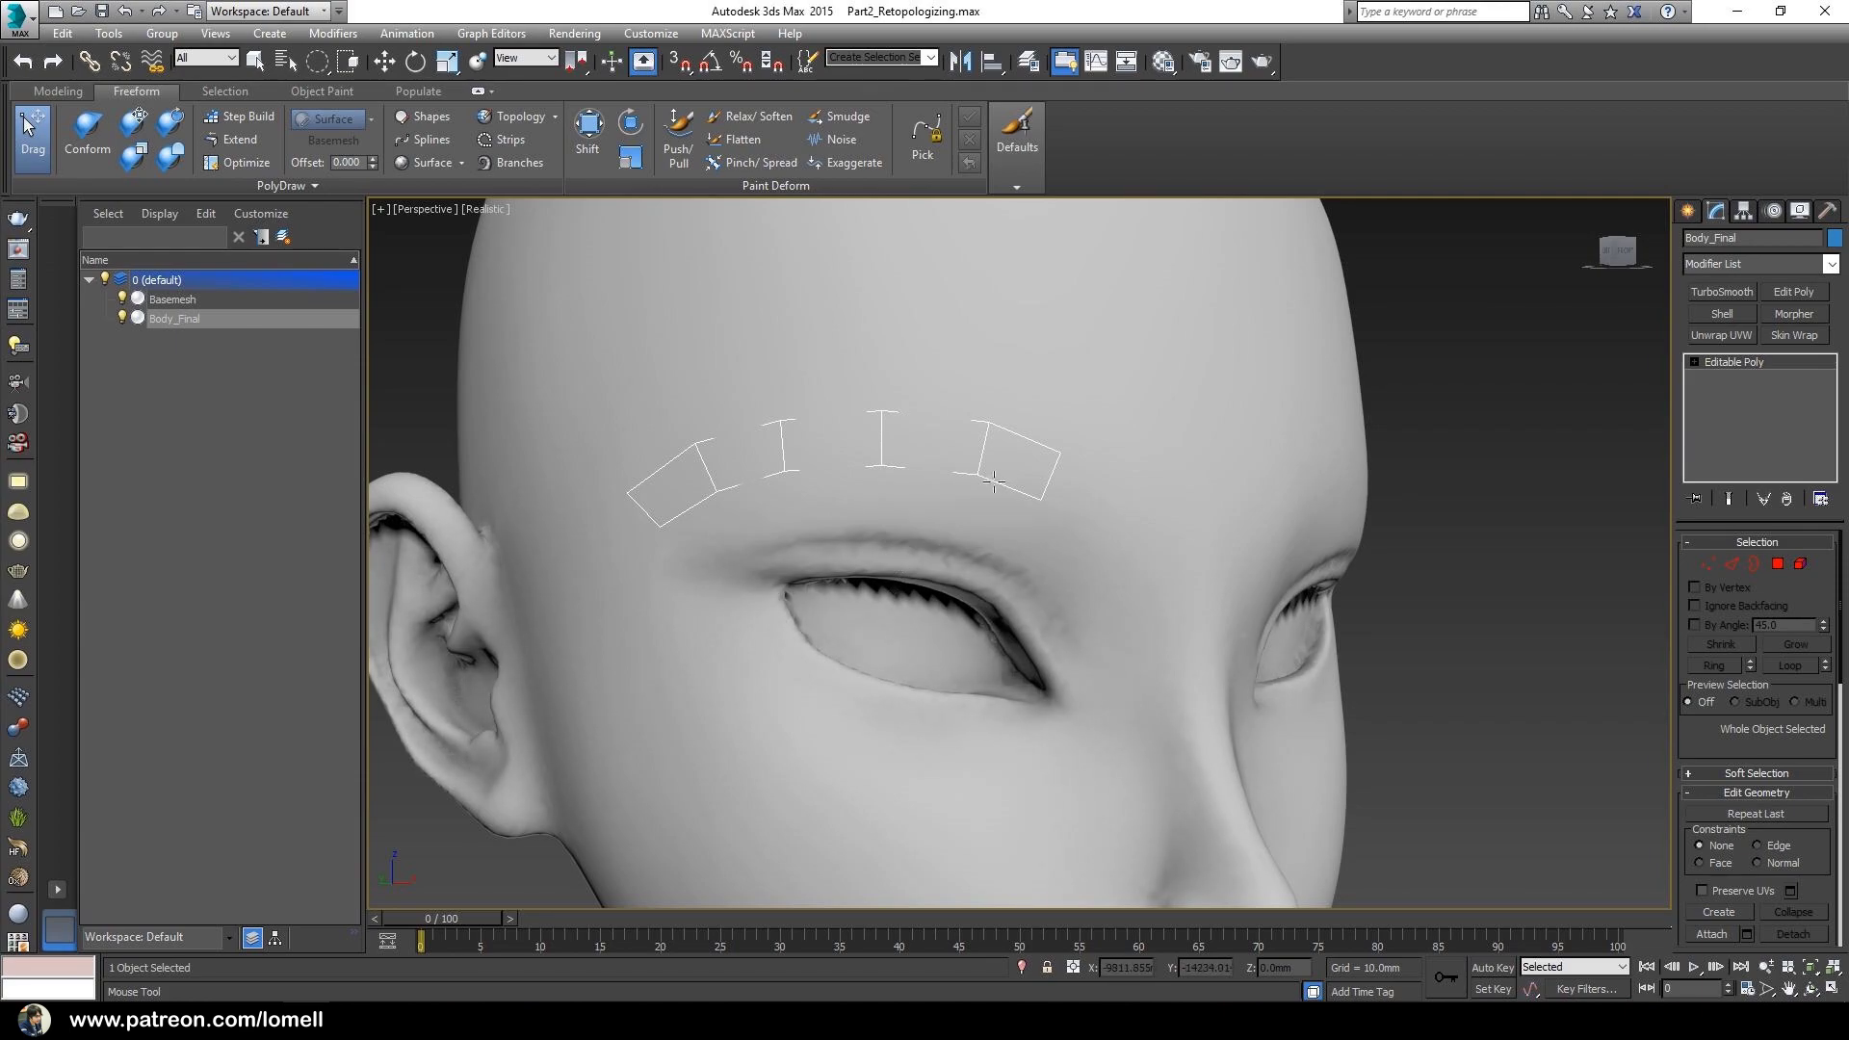
mouse_move(929, 467)
left_mouse_down("shift")
mouse_move(937, 443)
mouse_move(888, 442)
mouse_move(911, 457)
mouse_move(927, 443)
mouse_move(937, 479)
left_mouse_up("shift")
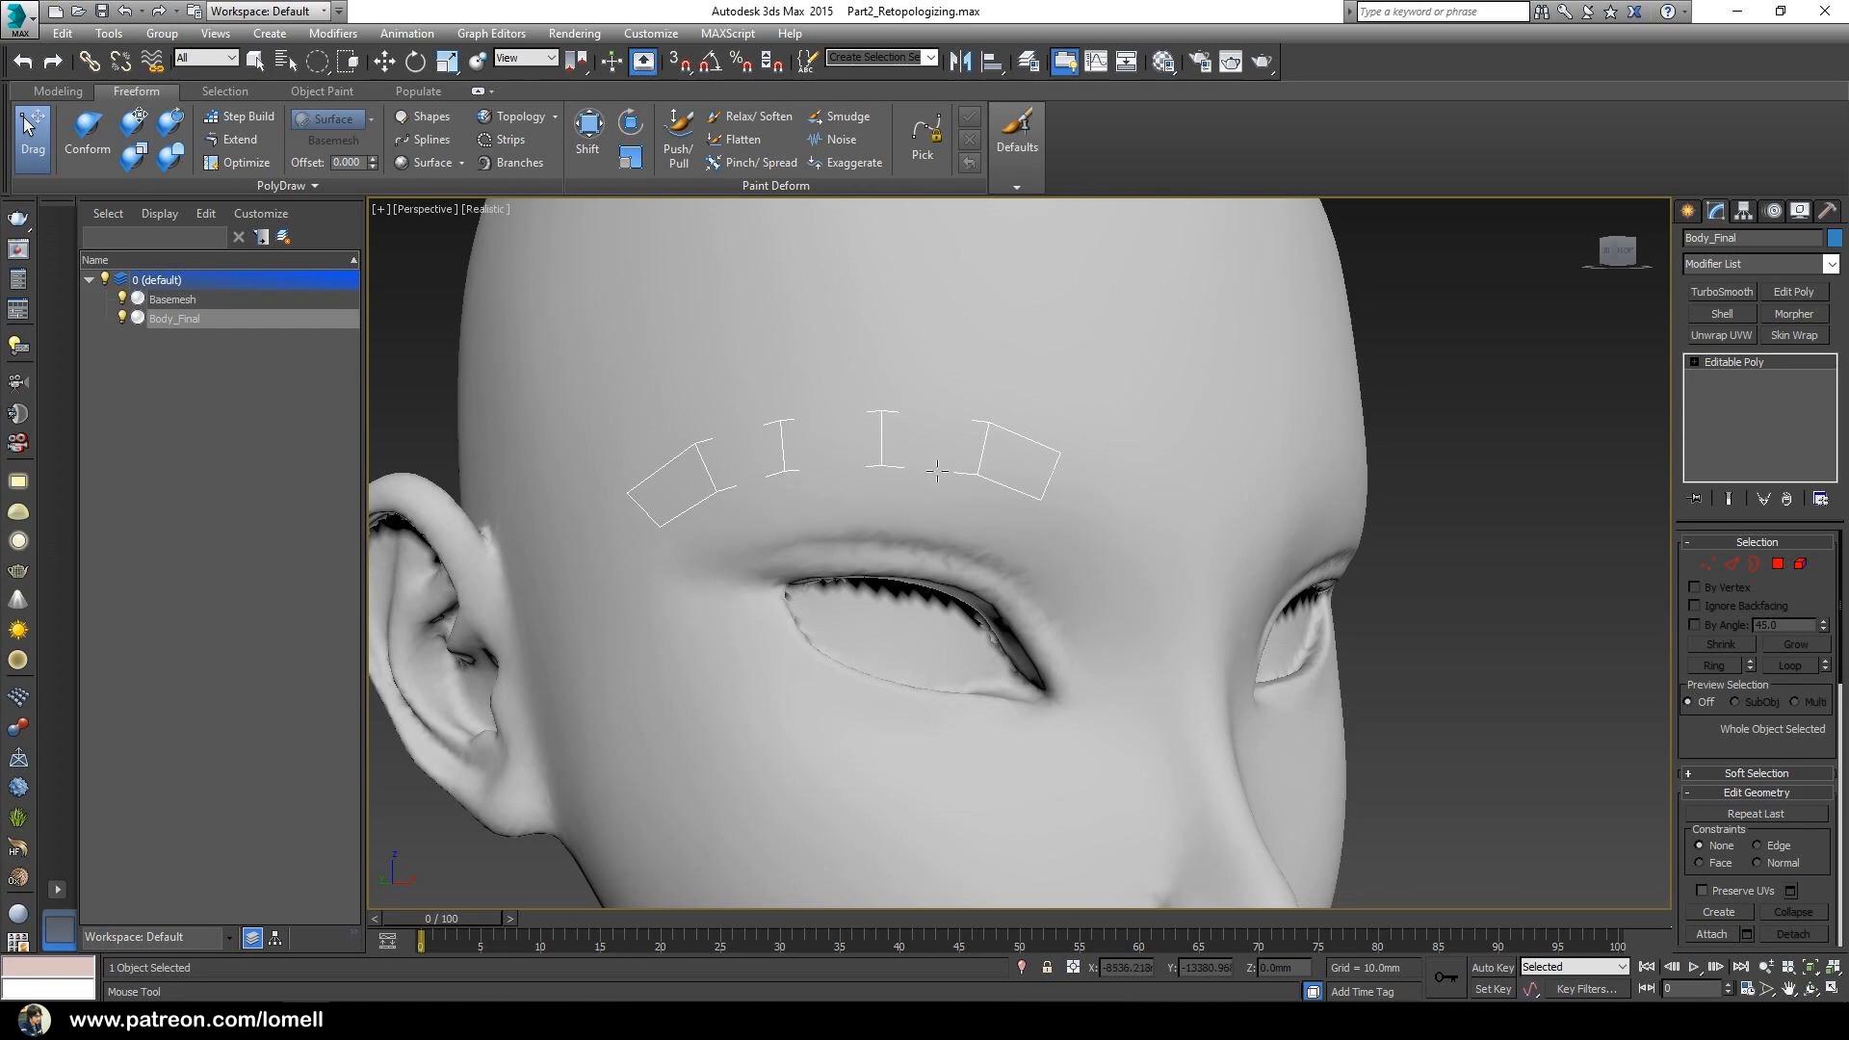
mouse_move(941, 444)
left_mouse_down("ctrl")
mouse_move(904, 390)
mouse_move(898, 425)
mouse_move(931, 441)
mouse_move(857, 390)
mouse_move(852, 419)
mouse_move(897, 461)
mouse_move(884, 445)
mouse_move(922, 438)
left_mouse_up("ctrl")
middle_click_drag(902, 474, 835, 437, "alt")
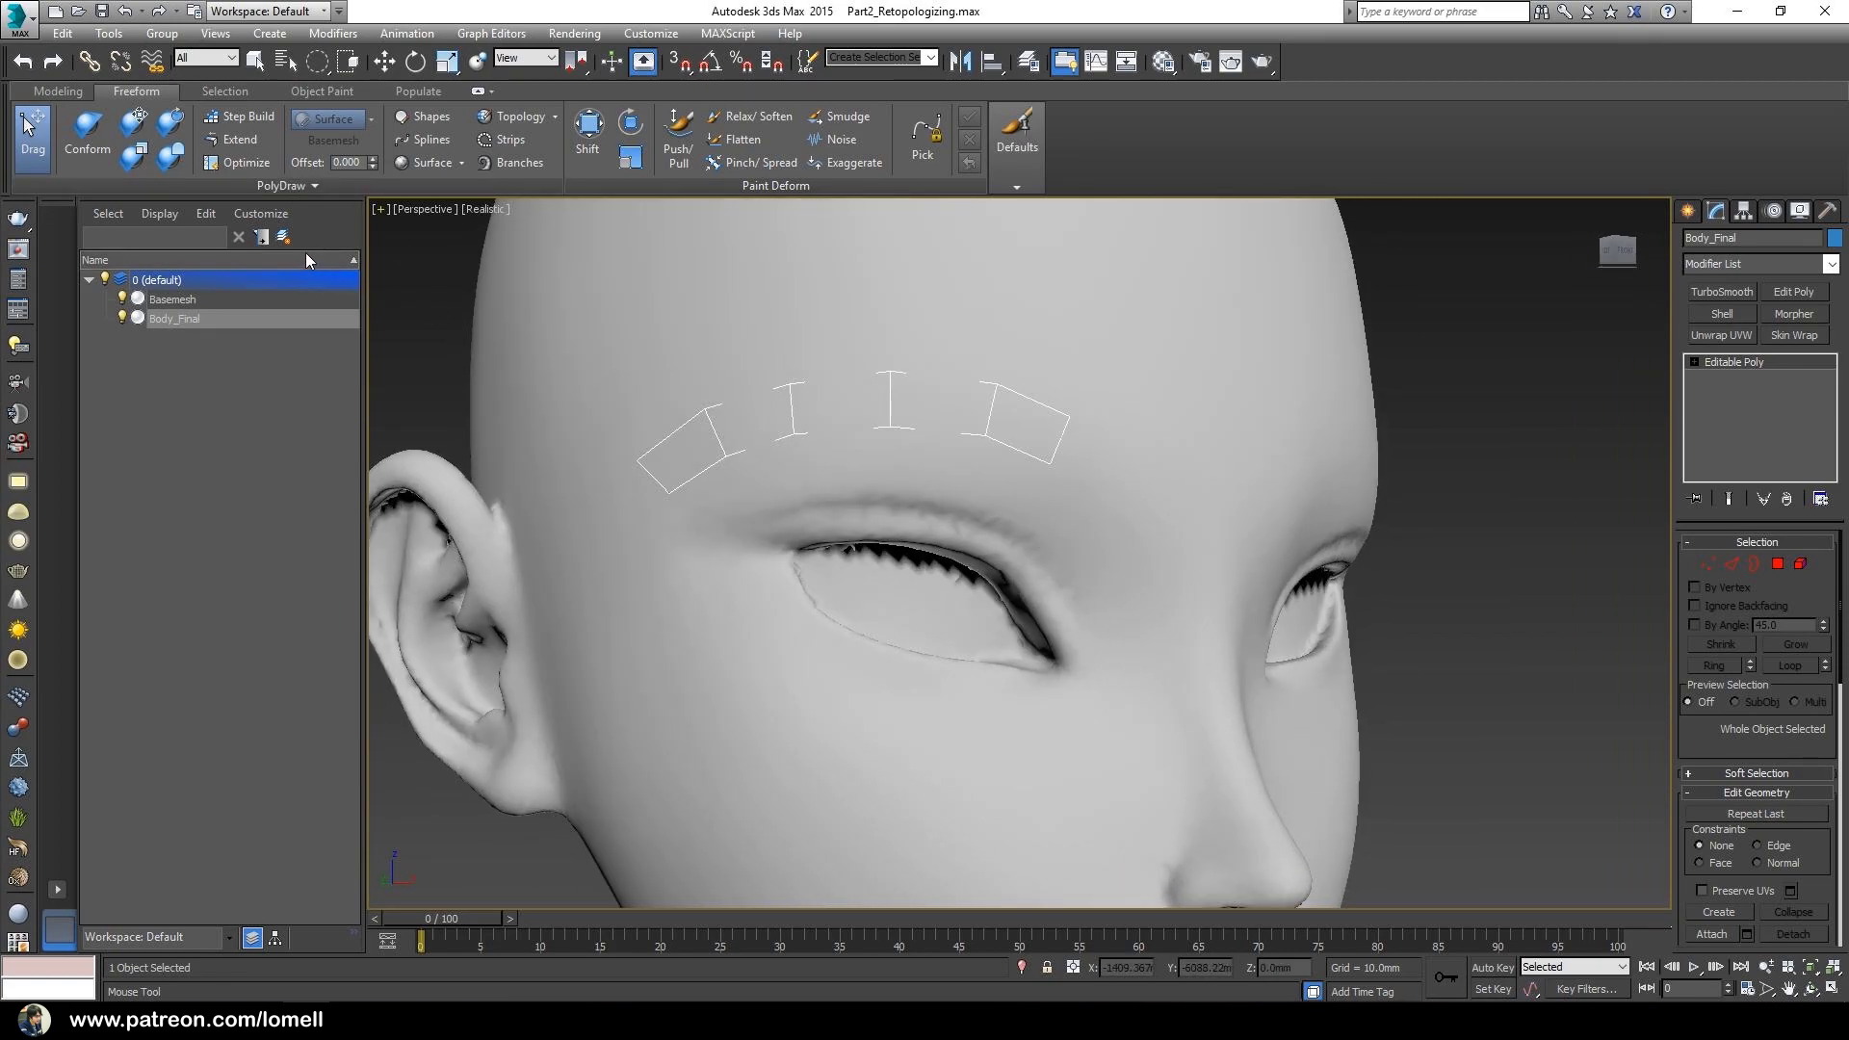
- Extend the brow strip's lower border down toward the upper eyelid to add a second row of quads
left_click(234, 144)
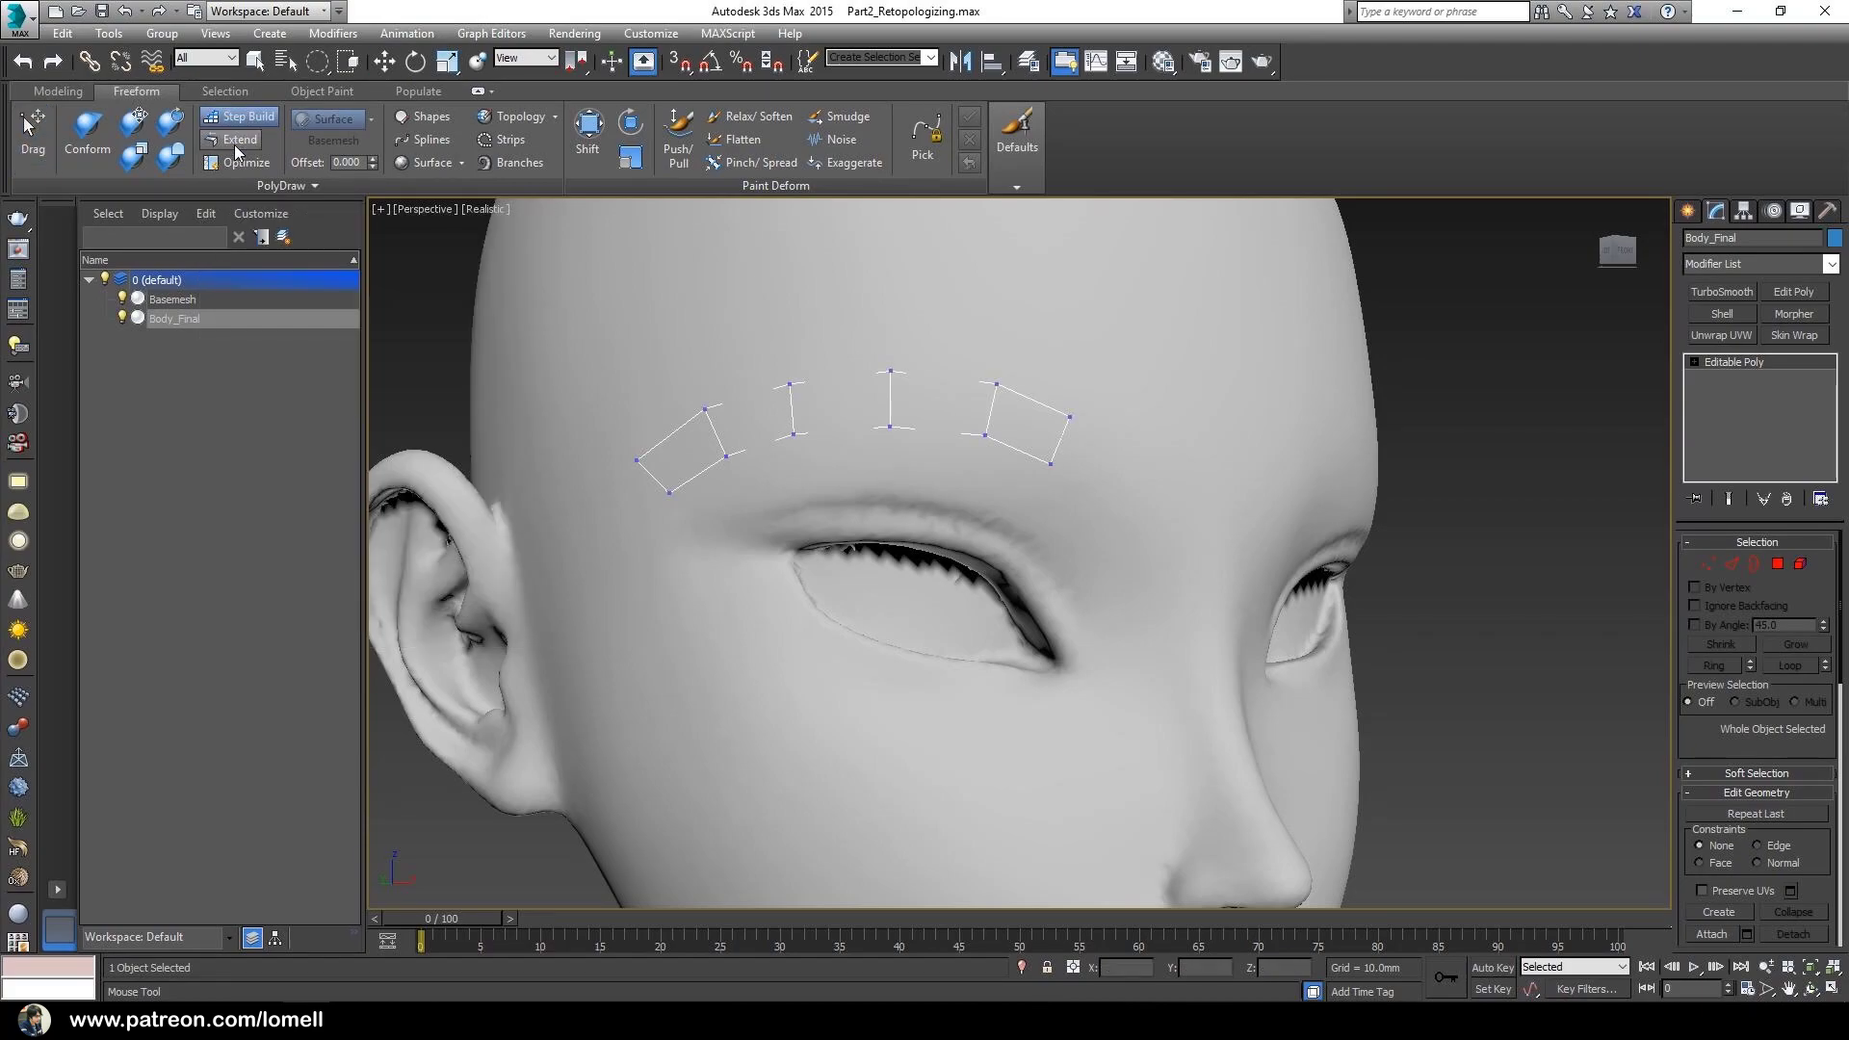
mouse_move(1011, 458)
middle_mouse_down("alt")
mouse_move(1059, 464)
mouse_move(1007, 466)
middle_mouse_up("alt")
left_click_drag(688, 470, 725, 503, "shift")
middle_click_drag(721, 499, 757, 458, "alt")
left_click_drag(763, 459, 885, 490)
middle_click_drag(942, 480, 905, 468, "alt")
left_click_drag(879, 424, 1009, 513)
middle_click_drag(1008, 520, 1047, 532, "alt")
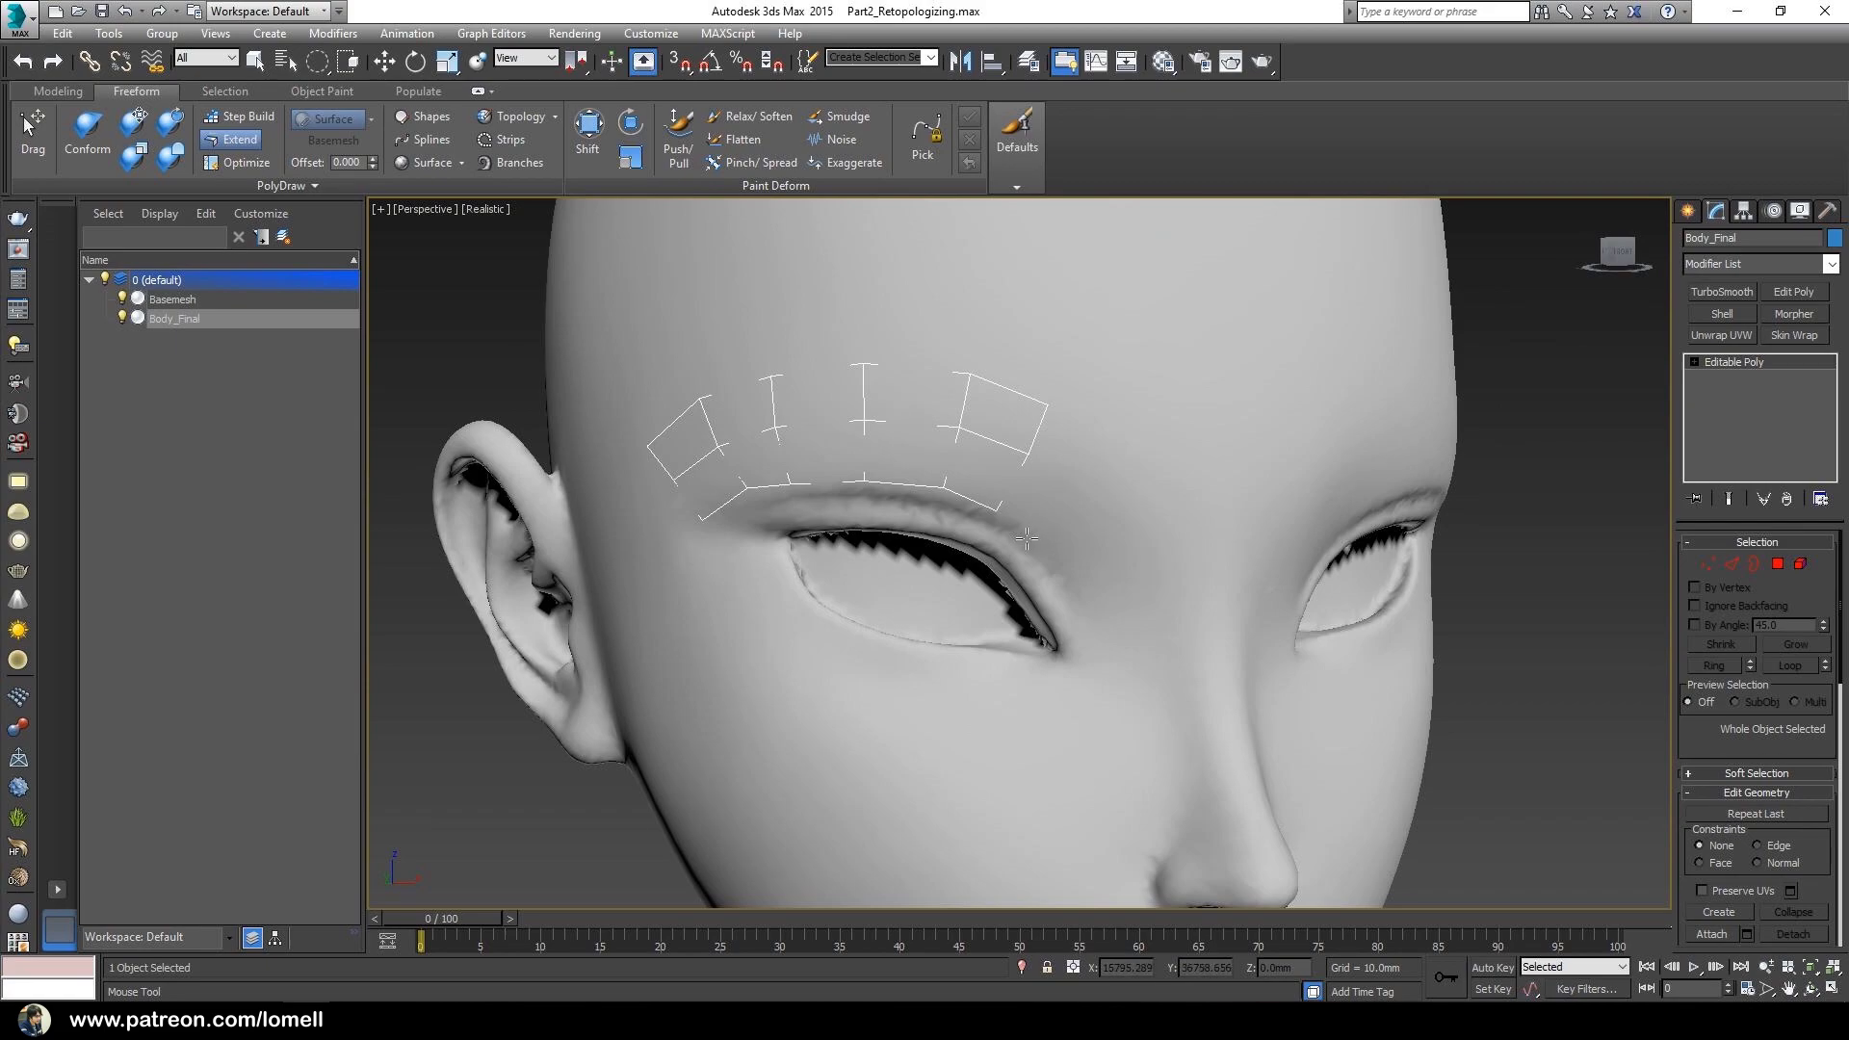
- Extend the brow mesh's whole border up the forehead and around its end nearest the nose
left_click_drag(1051, 444, 1067, 455)
key("ctrl+z")
left_click_drag(1050, 441, 1073, 343, "ctrl+shift")
mouse_move(1030, 484)
middle_mouse_down("alt")
mouse_move(1056, 476)
mouse_move(841, 350)
mouse_move(1050, 482)
middle_mouse_up("alt")
- Reposition the new vertices at the brow's nose-side end with the Drag tool to widen its quads
left_click(33, 164)
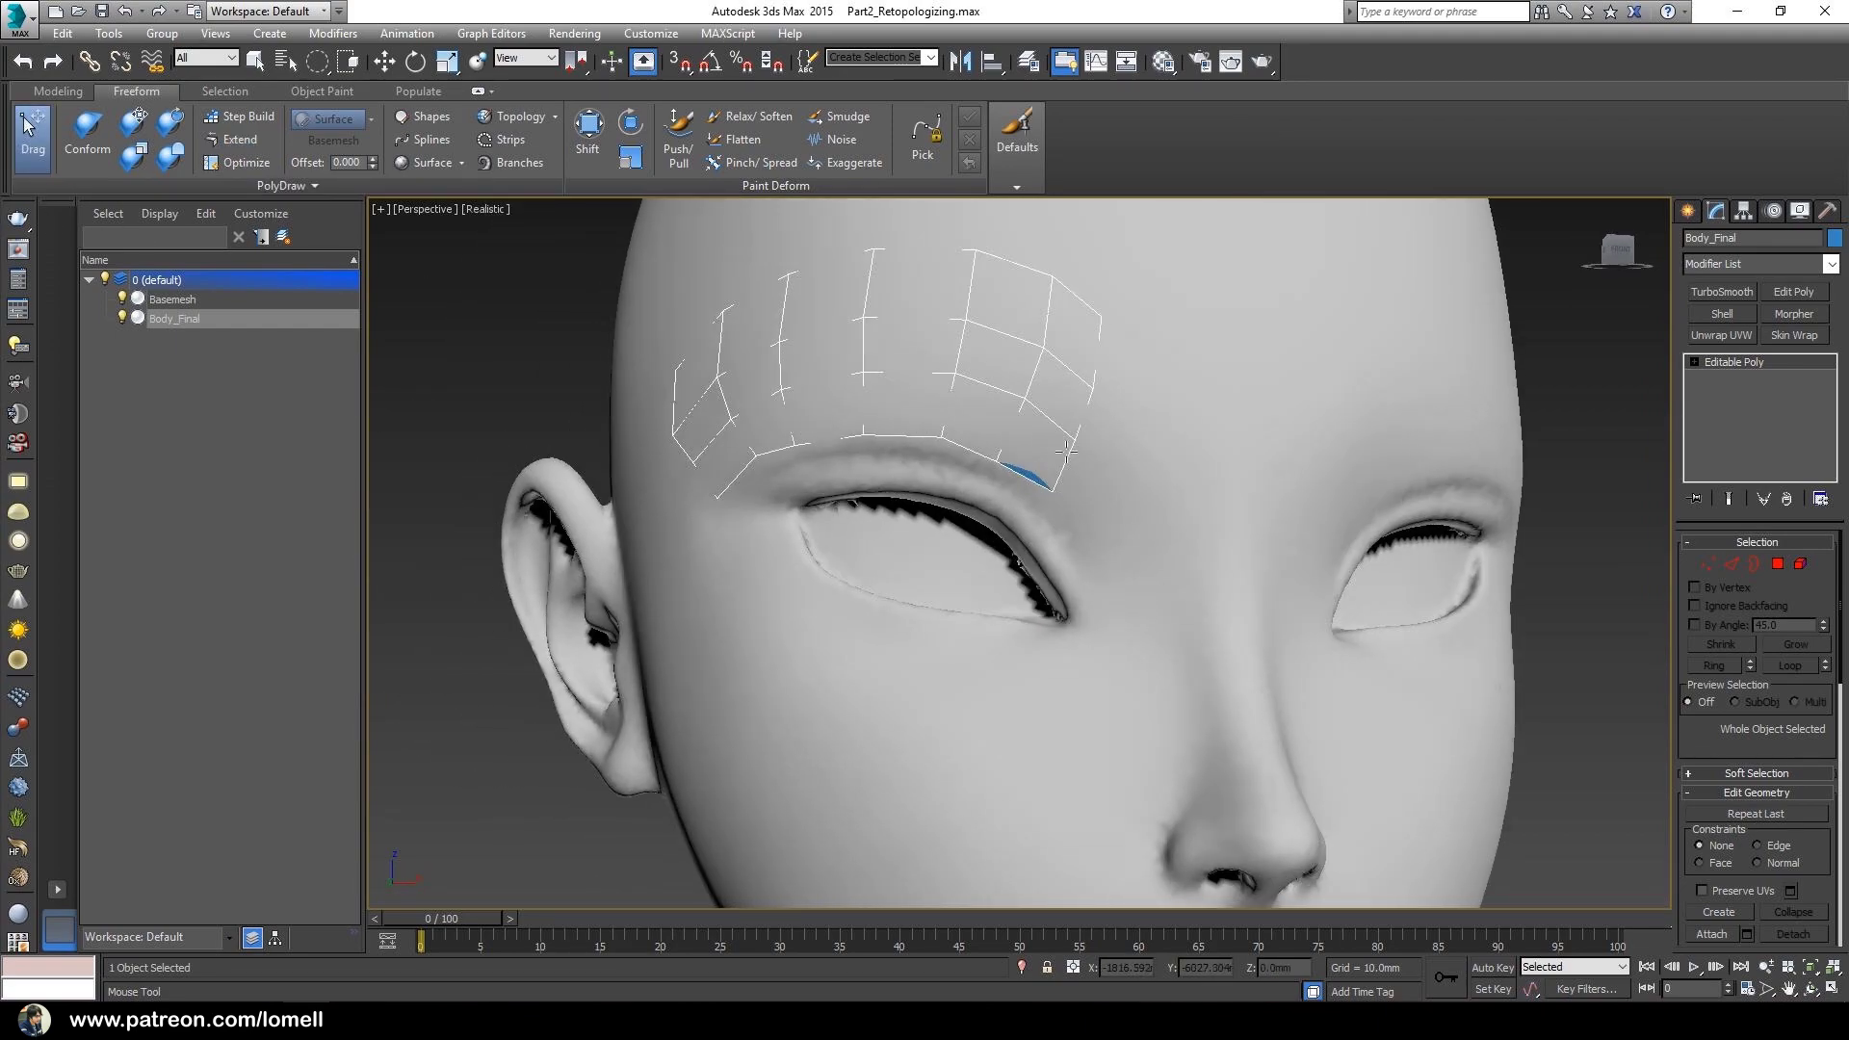
left_click_drag(1053, 488, 1048, 502)
middle_click_drag(1095, 398, 1117, 410, "alt")
left_click_drag(1035, 404, 1028, 415)
left_click_drag(1106, 400, 1103, 421)
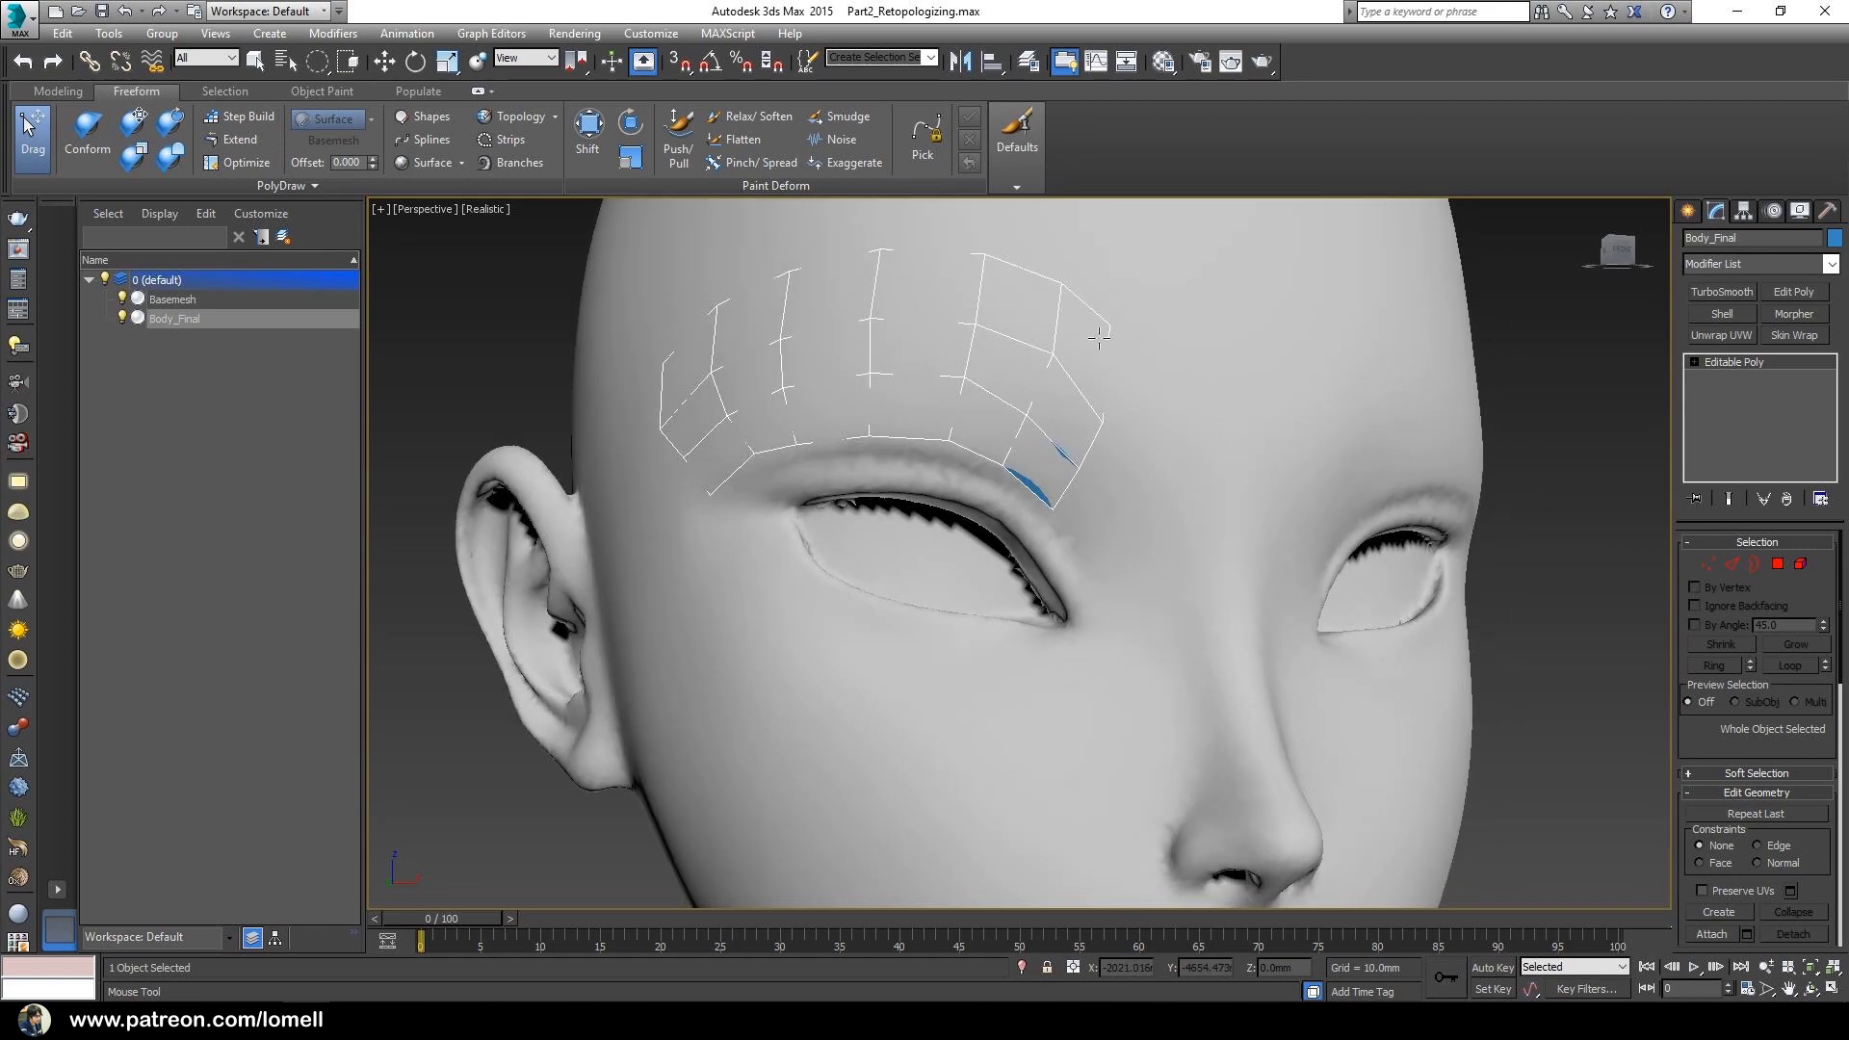
- Spread the outer brow vertices near the temple and the adjoining upper-row vertices outward
middle_click_drag(1115, 354, 895, 403, "alt")
left_click_drag(624, 332, 578, 366)
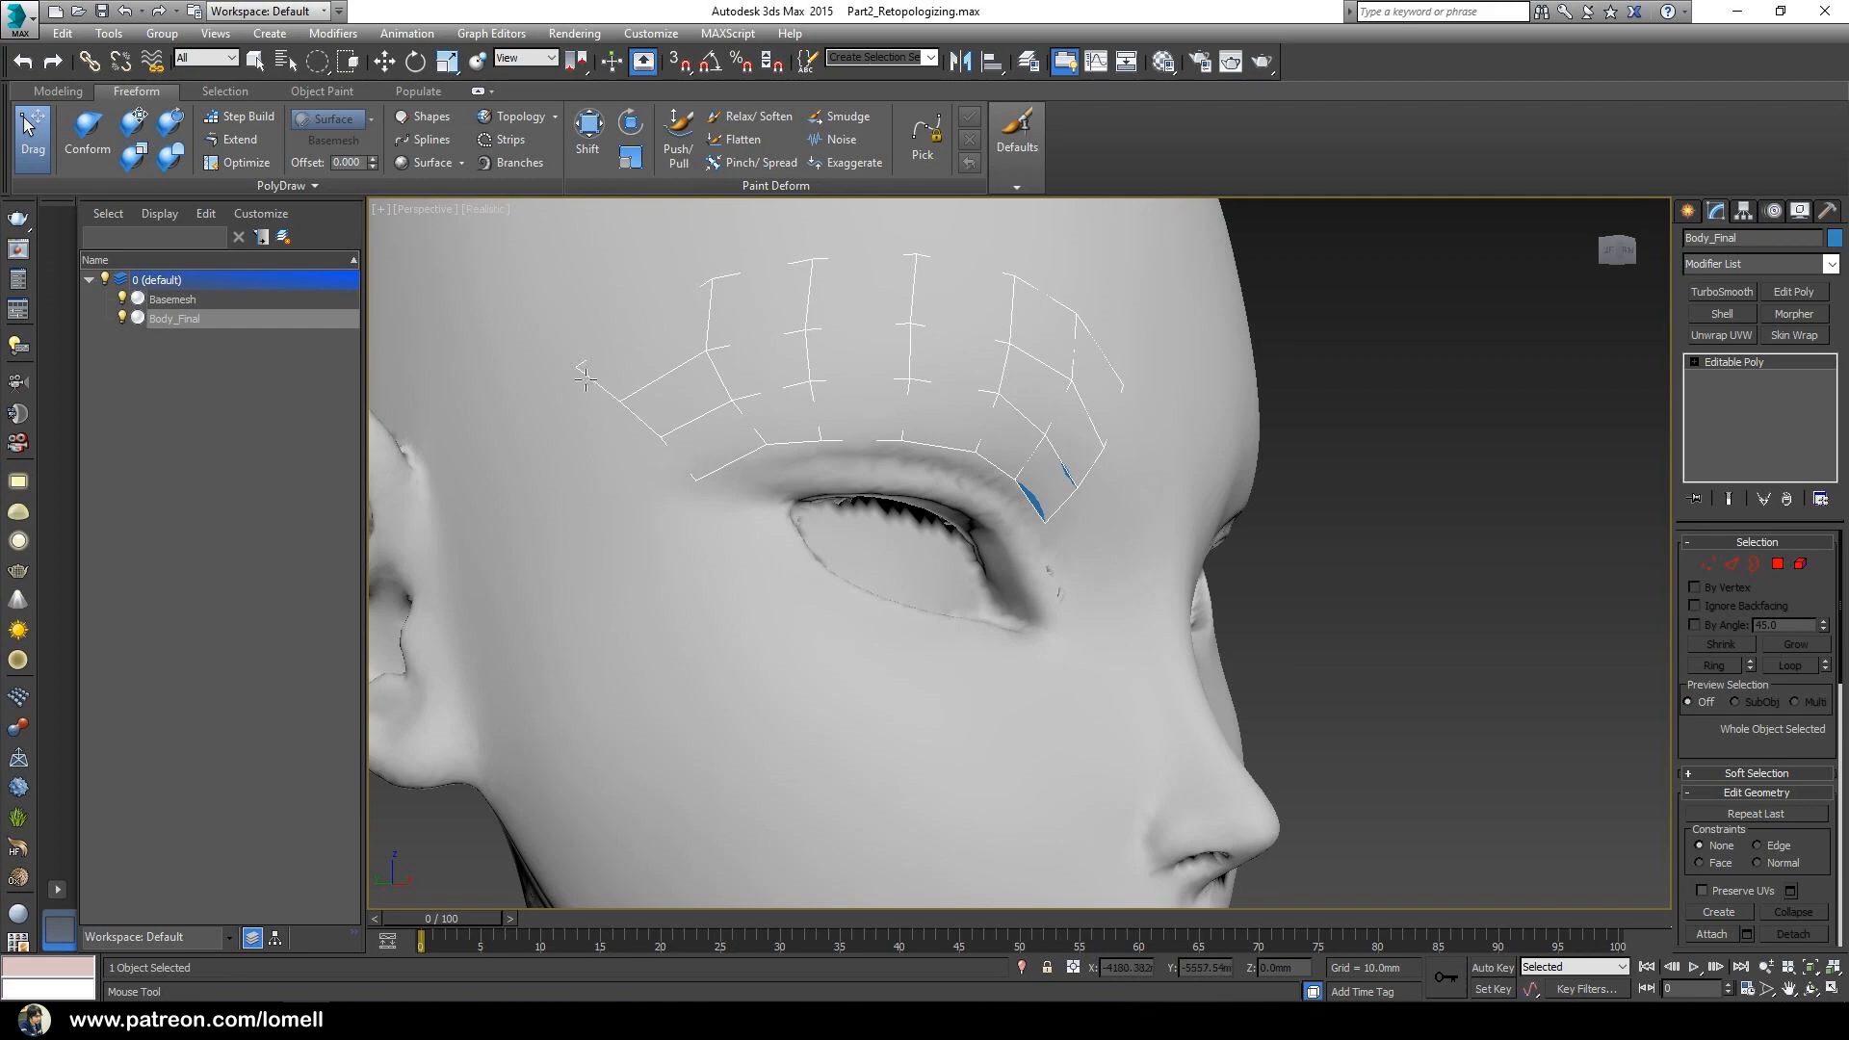
left_click_drag(663, 438, 614, 429)
middle_click_drag(698, 417, 718, 430, "alt")
left_click_drag(704, 292, 671, 306)
left_click_drag(804, 270, 783, 271)
- Adjust the upper forehead vertices on the nose side to even out the upper row
middle_click_drag(878, 335, 821, 360, "alt")
left_click_drag(1128, 360, 1135, 369)
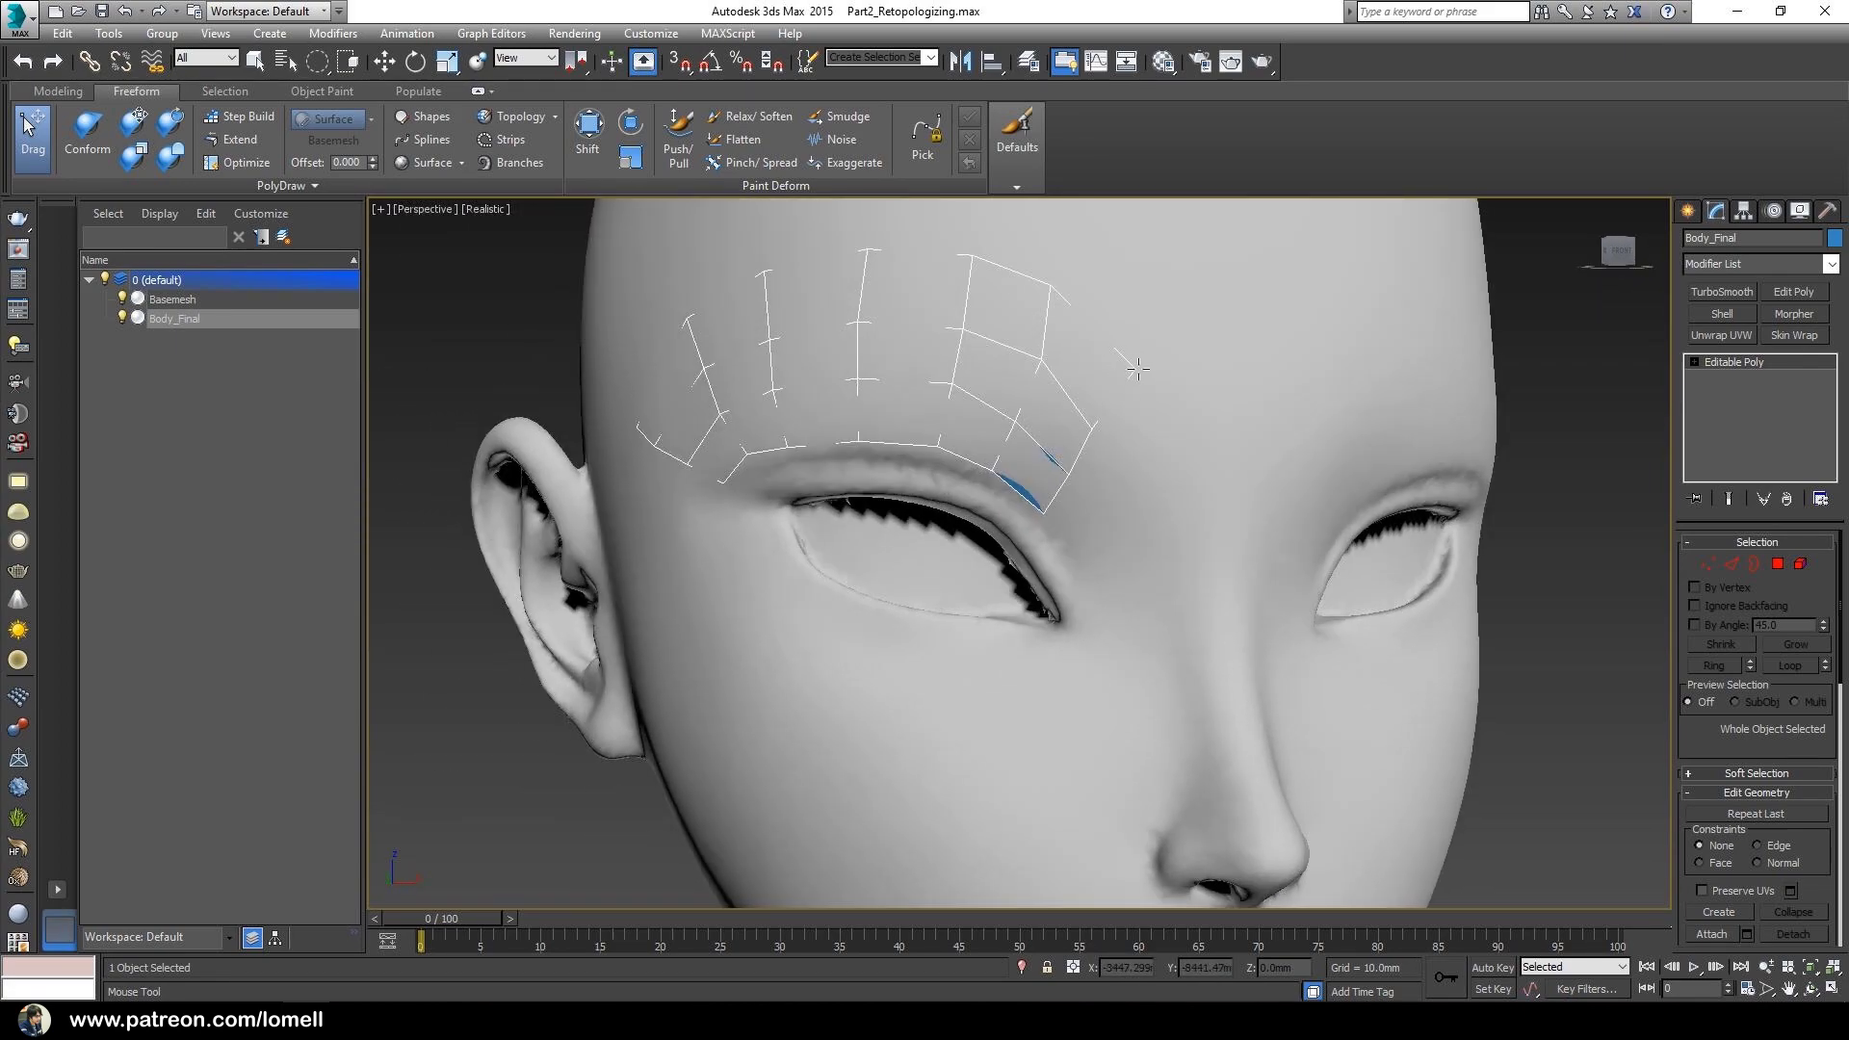
middle_click_drag(1134, 368, 1106, 412, "alt")
left_click_drag(1066, 307, 1081, 314)
middle_click_drag(1035, 370, 1063, 341, "alt")
- Extend the brow mesh's lower nose-side edge to add a quad running down toward the inner eye corner
left_click(238, 142)
middle_click_drag(1187, 492, 1061, 494, "alt")
middle_click_drag(853, 583, 1095, 568, "alt")
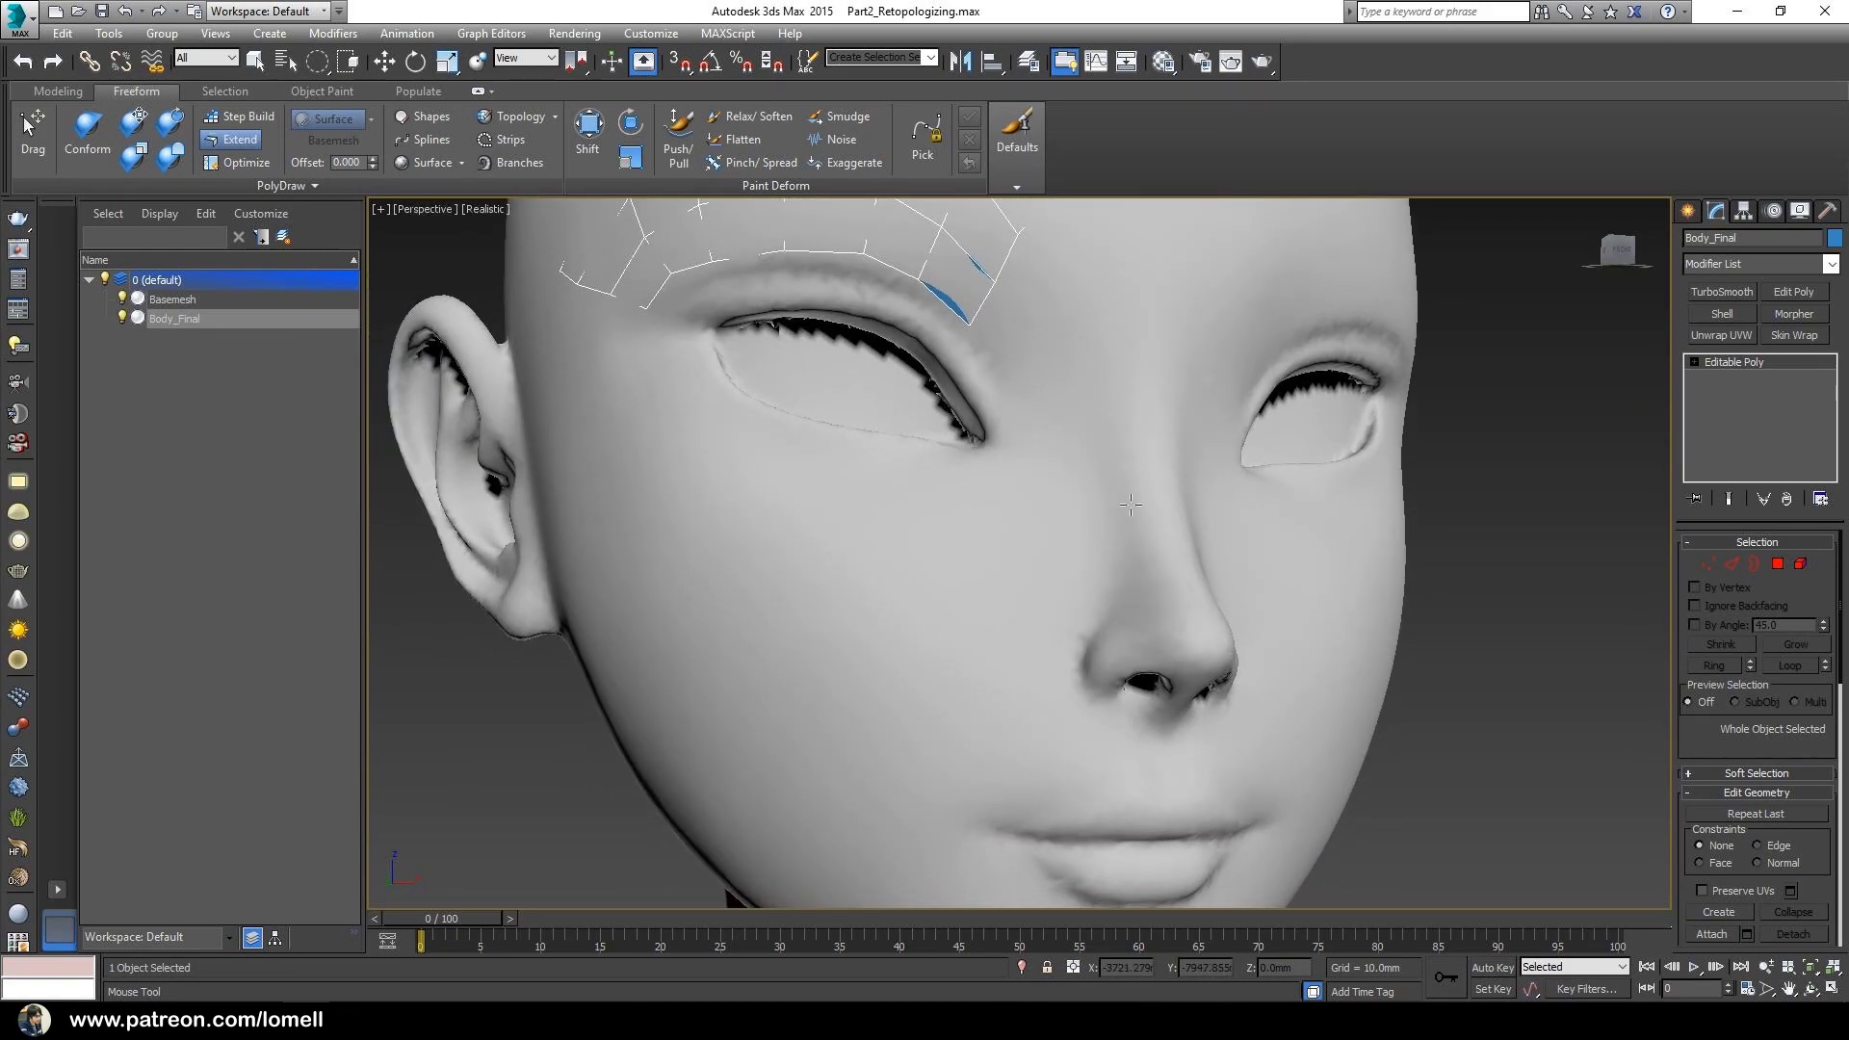
middle_click_drag(1100, 706, 1098, 668)
middle_click_drag(982, 499, 1034, 493)
left_click_drag(1033, 472, 1064, 542)
middle_click_drag(1038, 567, 937, 501, "alt")
middle_click_drag(761, 492, 968, 576, "alt")
middle_click_drag(1055, 680, 1014, 480)
middle_click_drag(1013, 479, 1099, 579, "alt")
middle_click_drag(1015, 520, 1024, 676)
middle_click_drag(982, 568, 1001, 565, "alt")
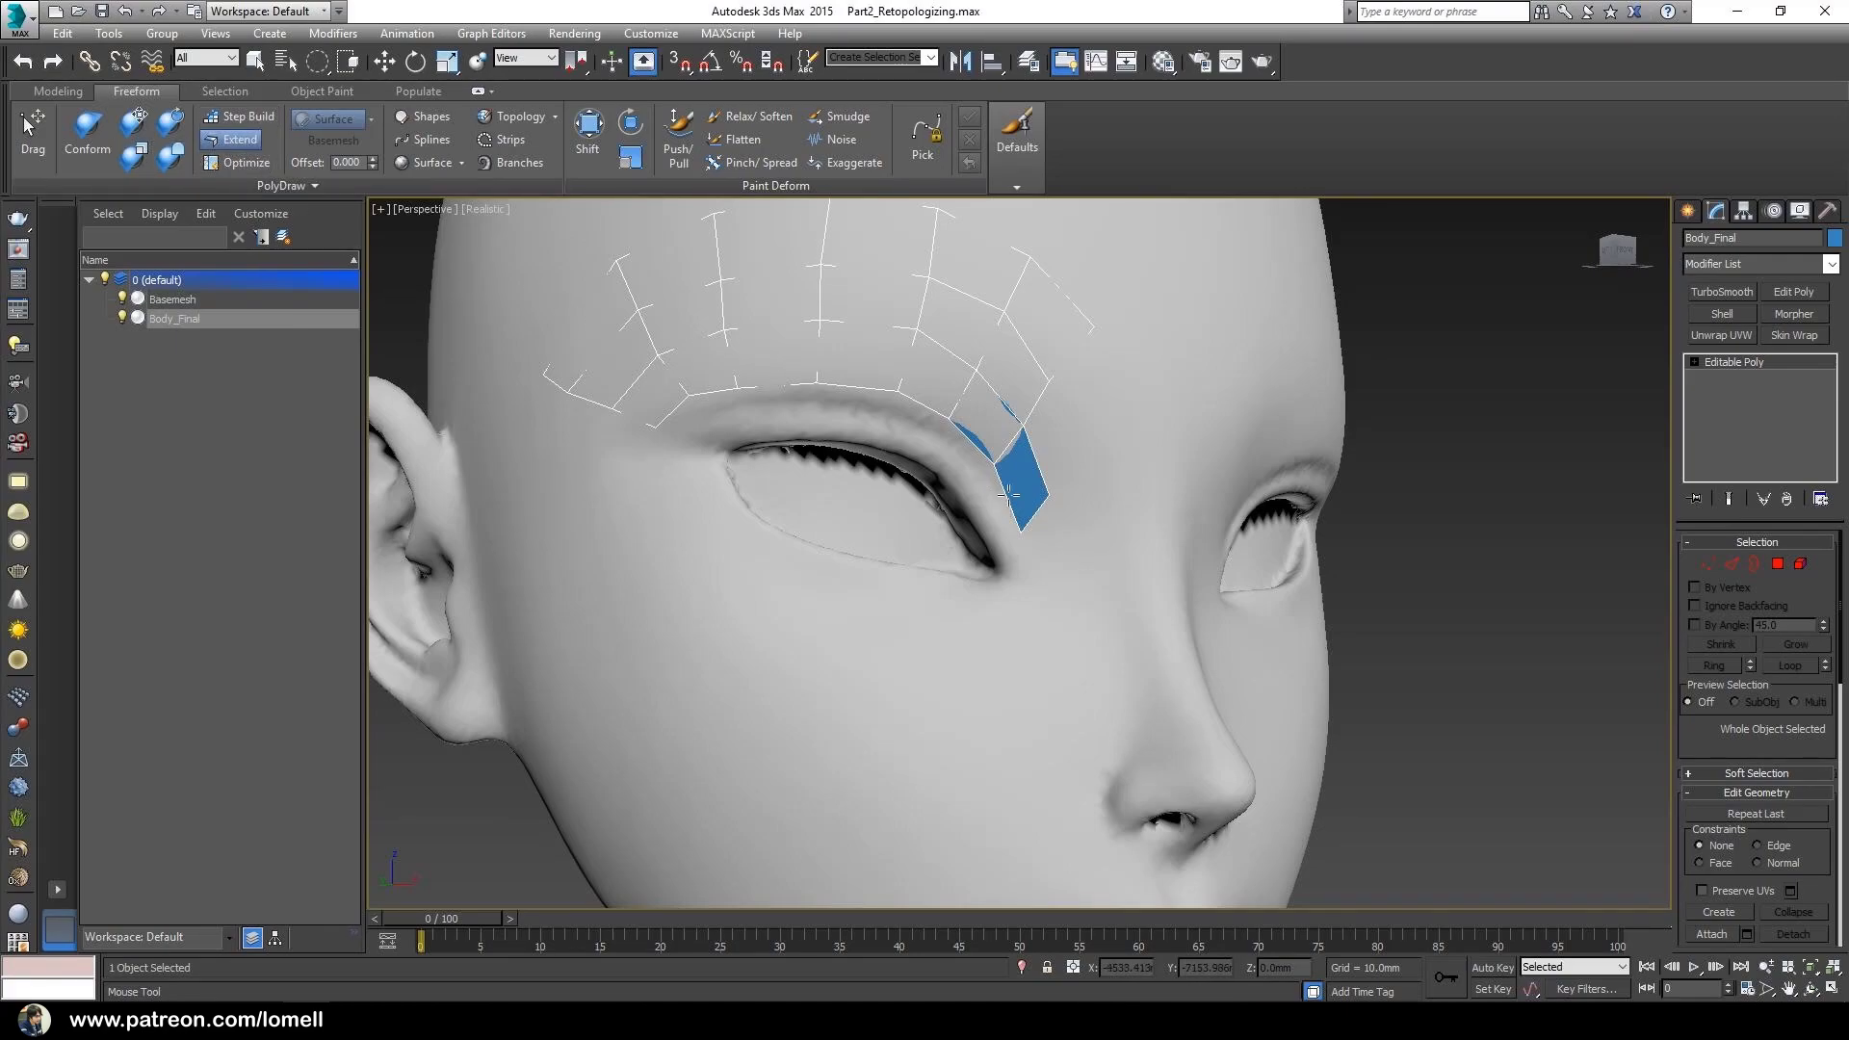
- Extend a second quad beside it on the nose side and adjust the lower vertex near the inner eye corner
middle_click_drag(997, 429, 1039, 425, "alt")
left_click_drag(1032, 424, 1049, 515, "shift")
left_click(34, 137)
left_click_drag(1021, 521, 1022, 519)
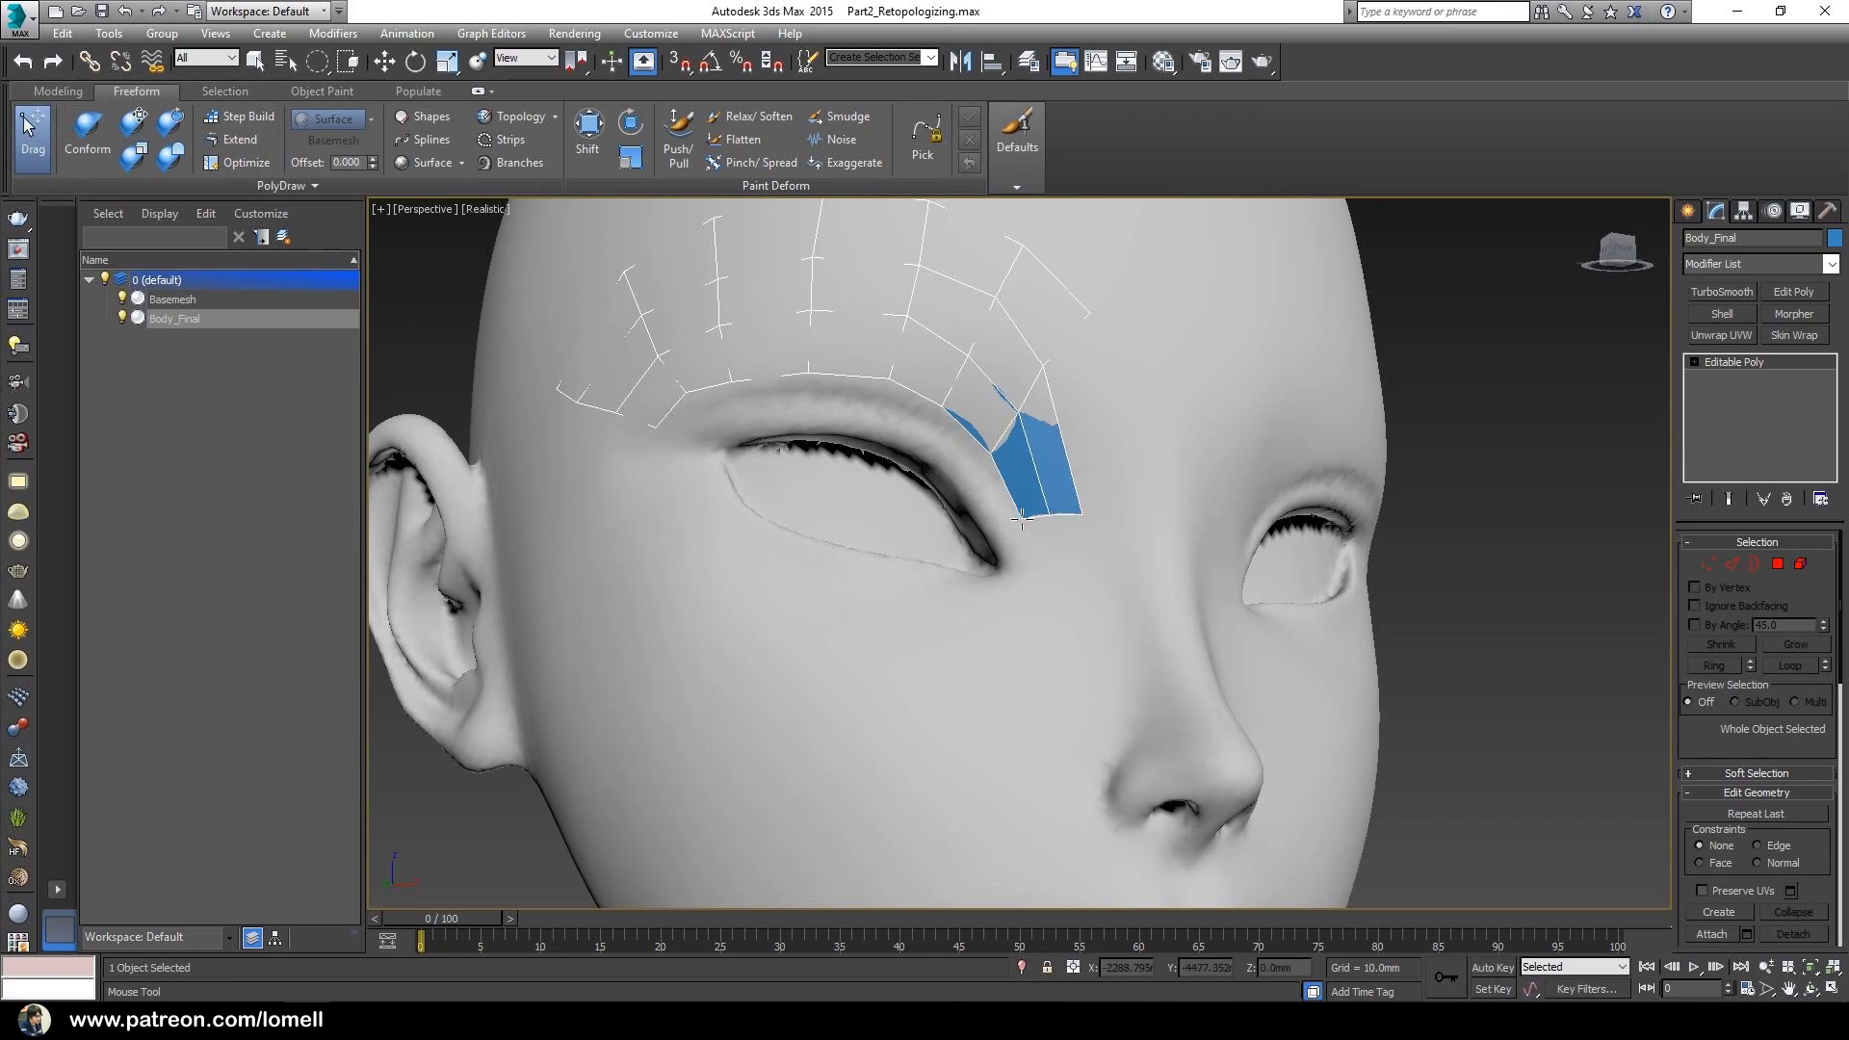
- Extend narrow quads around the inner eye corner to below the eye and reposition their vertices
left_click(231, 139)
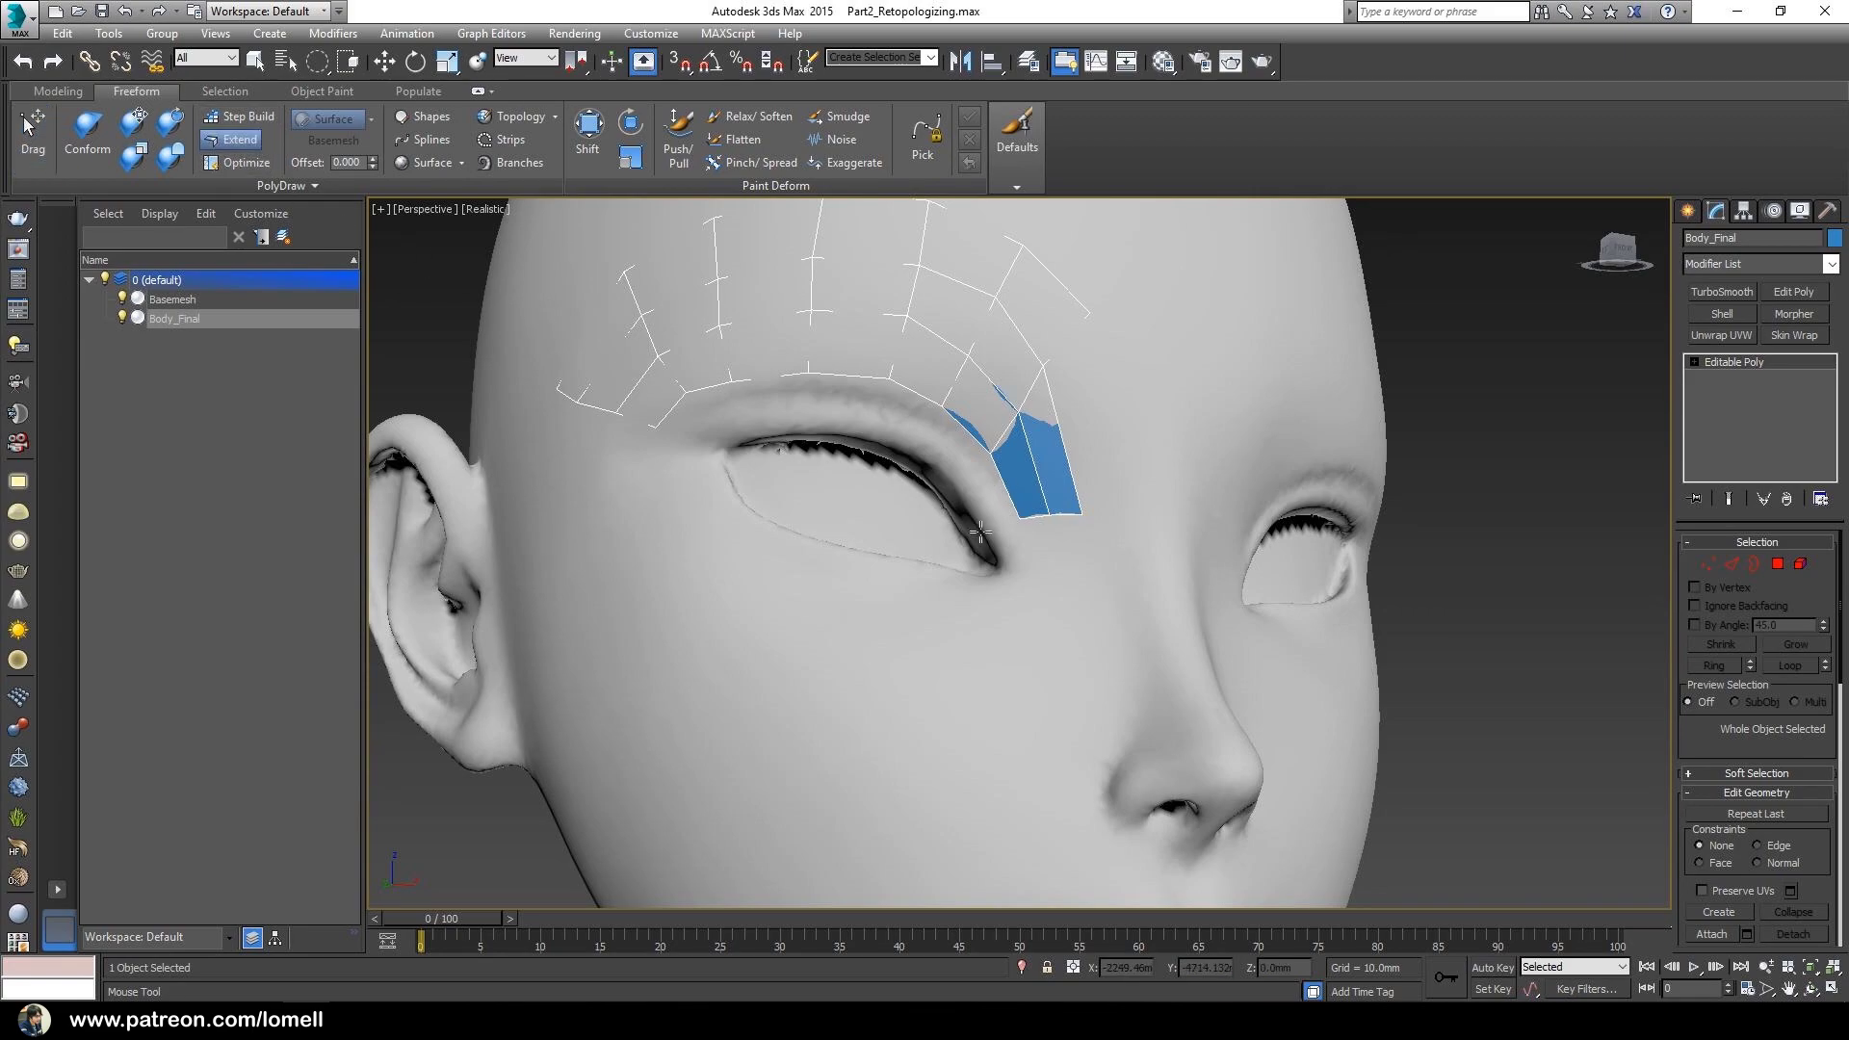
left_click_drag(1031, 517, 1020, 589, "shift")
left_click(33, 130)
mouse_move(1002, 582)
left_mouse_down()
mouse_move(987, 614)
mouse_move(1038, 585)
mouse_move(1002, 609)
mouse_move(1014, 577)
left_mouse_up()
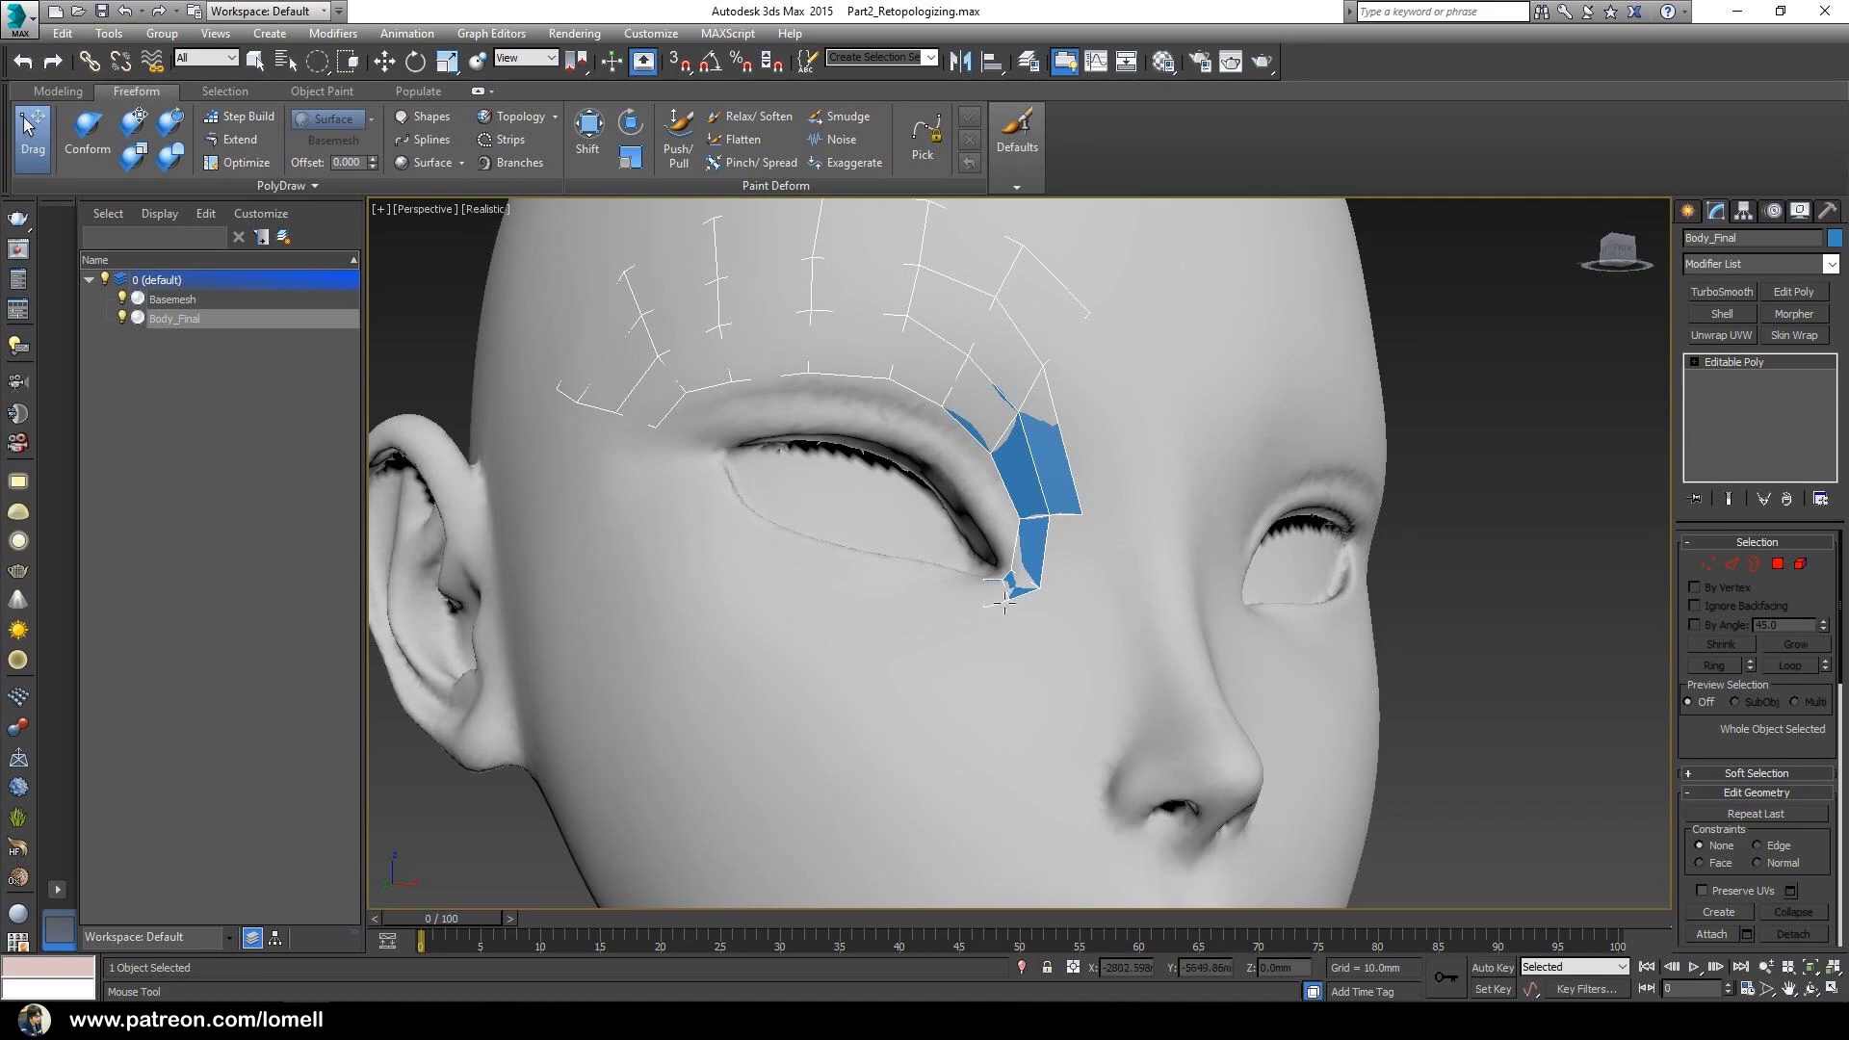
left_click_drag(1014, 609, 1046, 596)
middle_click_drag(1028, 539, 1059, 578, "alt")
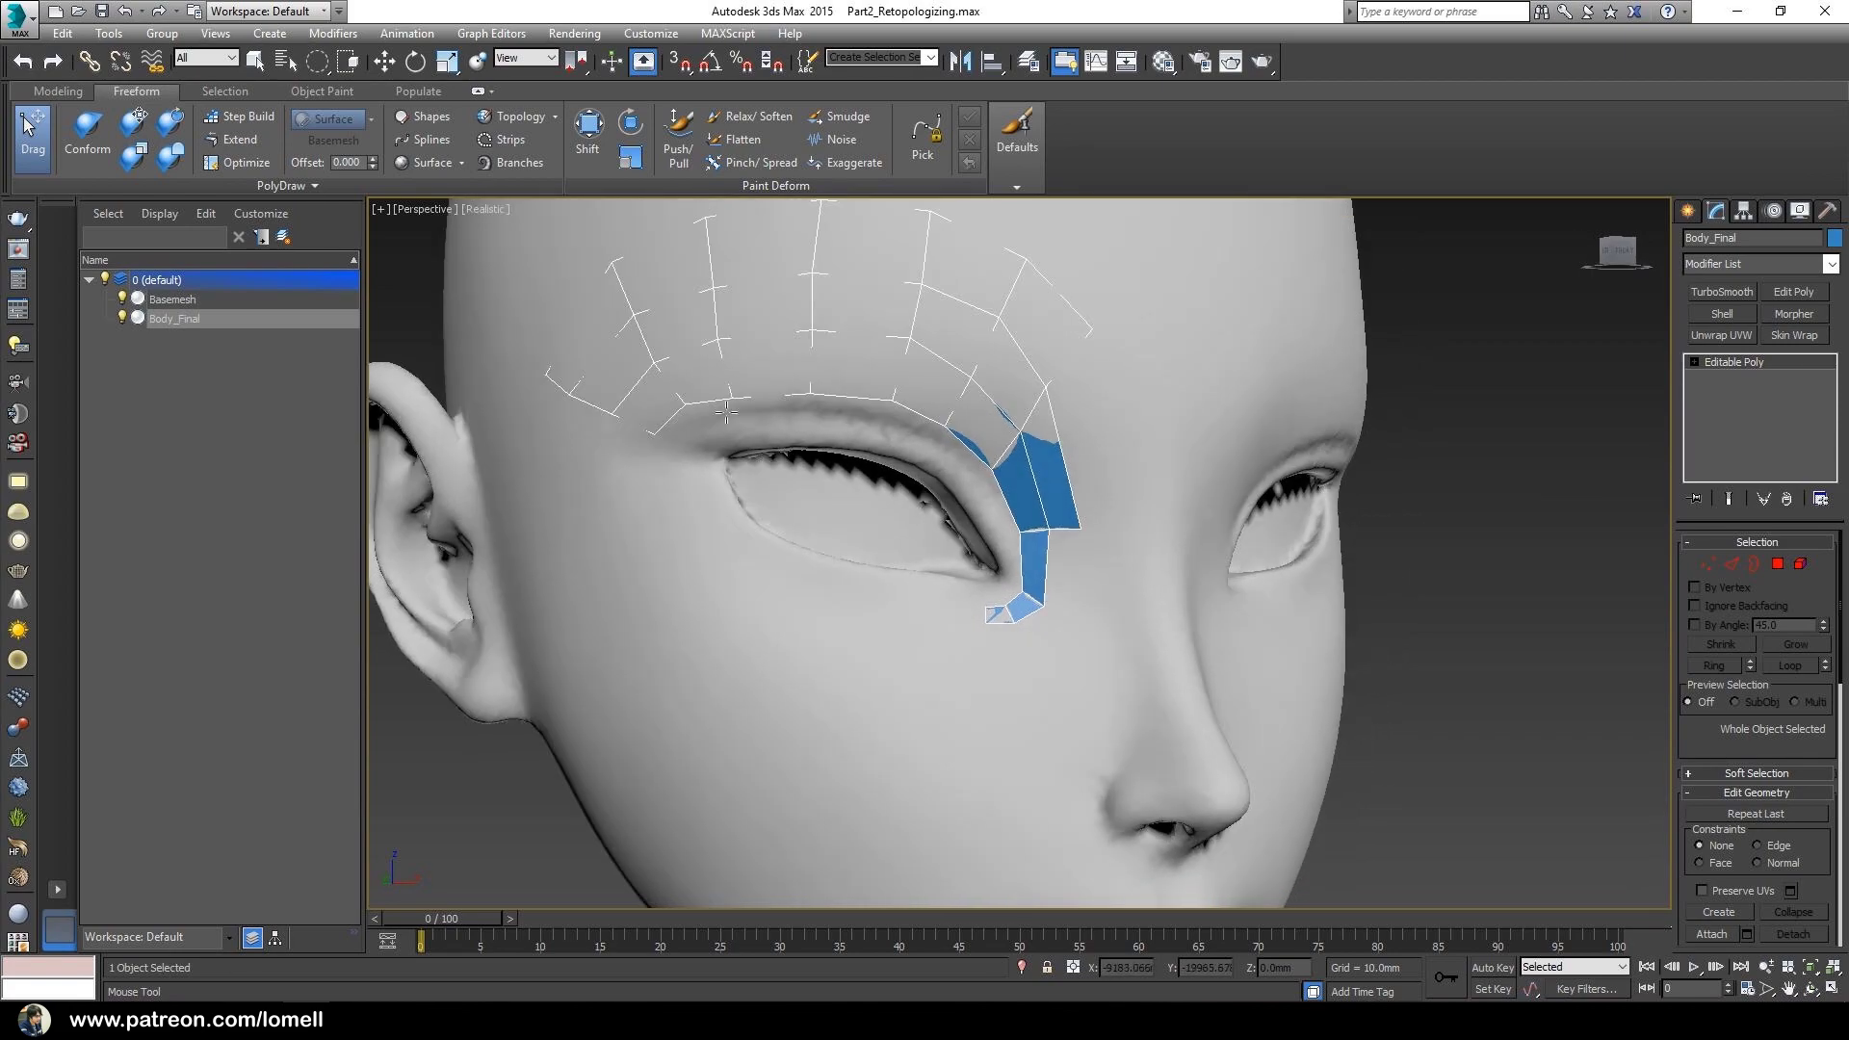
- Extend the strip of quads along the lower eyelid around to the outer eye corner
left_click(237, 140)
middle_click_drag(659, 481, 958, 644, "alt")
left_click_drag(981, 616, 690, 466, "shift")
- Reposition the lower eyelid strip's vertices near the outer eye corner with the Drag tool
left_click(33, 130)
middle_click_drag(665, 453, 704, 488, "alt")
left_click_drag(692, 469, 705, 468)
mouse_move(707, 519)
left_mouse_down()
mouse_move(686, 466)
mouse_move(702, 523)
left_mouse_up()
left_click_drag(765, 584, 760, 575)
middle_click_drag(771, 561, 802, 570, "alt")
left_click_drag(761, 577, 758, 589)
- Smooth the curve of the strip beneath the eye by adjusting its vertices toward the inner corner
left_click_drag(769, 562, 760, 576)
middle_click_drag(782, 574, 836, 588, "alt")
left_click_drag(851, 605, 842, 602)
middle_click_drag(845, 605, 859, 608, "alt")
left_click_drag(913, 619, 911, 610)
middle_click_drag(1014, 617, 999, 610, "alt")
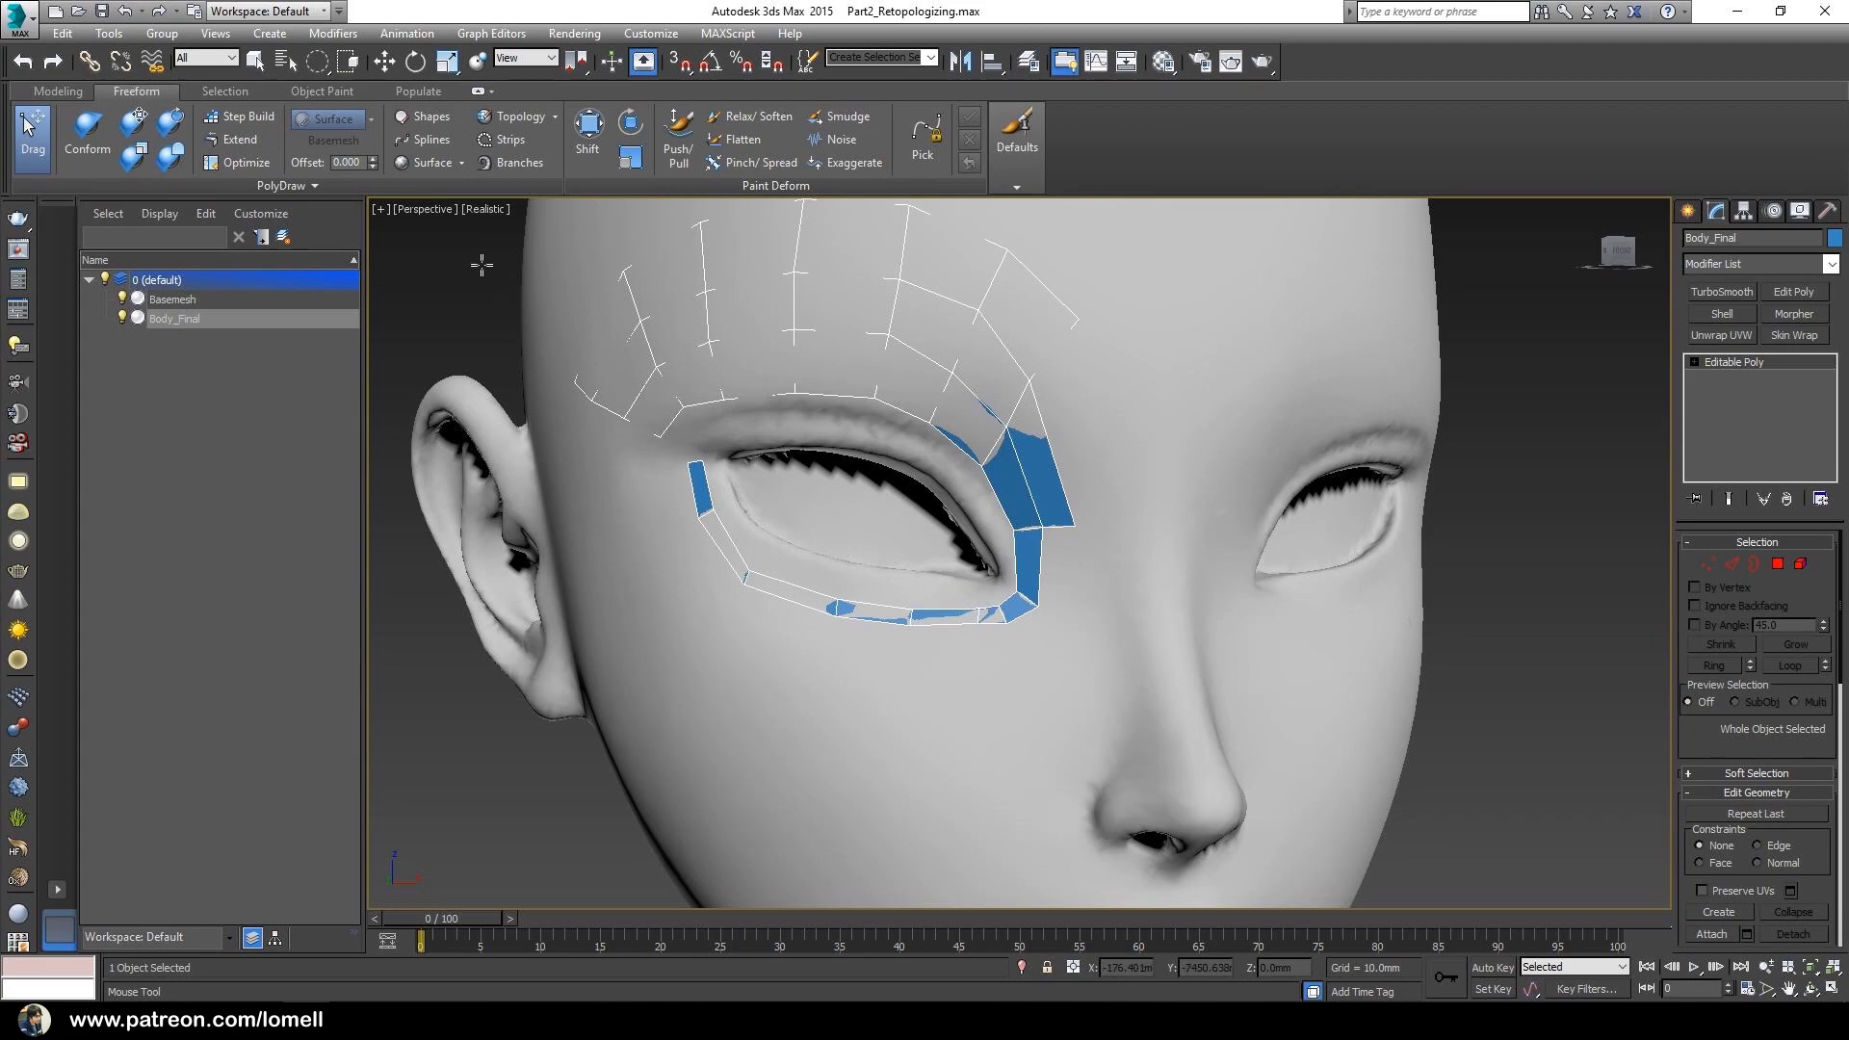
- Extend a quad from the brow mesh's outer lower edge toward the outer eye corner and adjust its upper vertex
left_click(245, 144)
middle_click_drag(640, 422, 678, 428, "alt")
left_click_drag(678, 428, 689, 438, "shift")
left_click(33, 135)
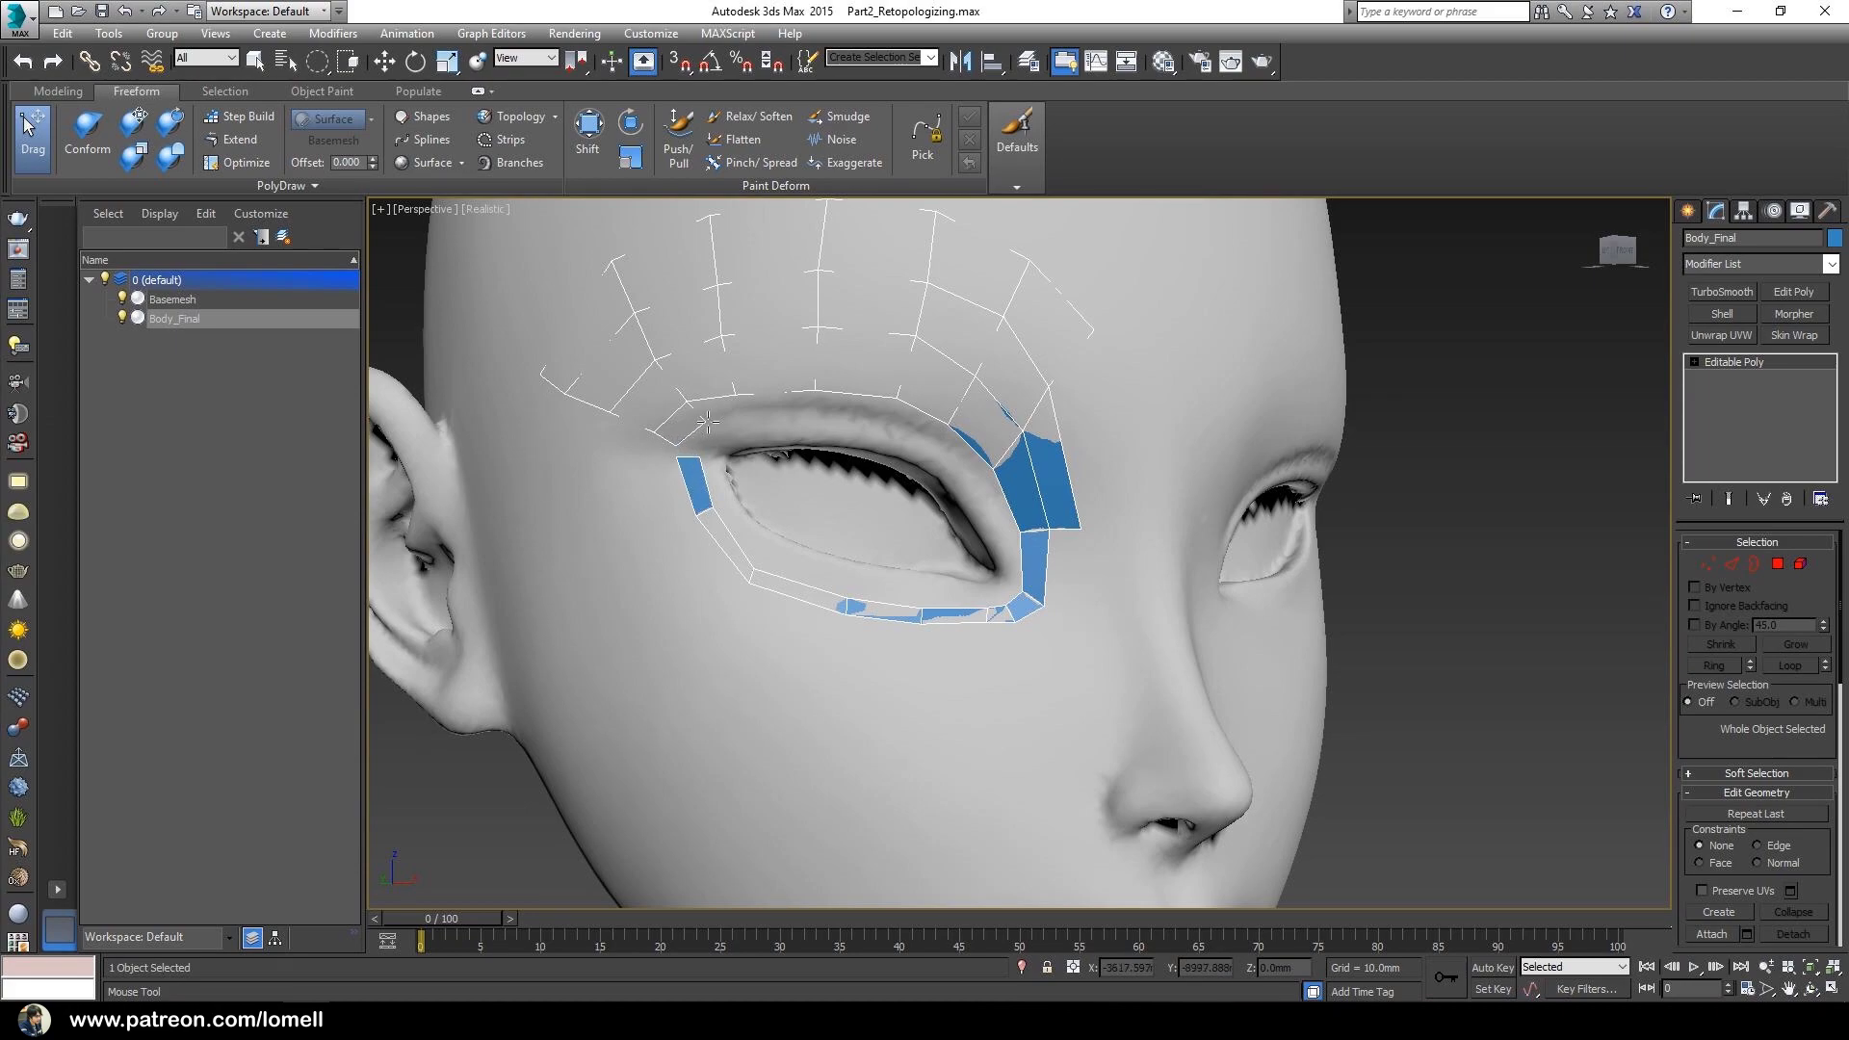
left_click_drag(688, 401, 688, 414)
- Extend a row of quads along the upper eyelid and down to the inner eye corner
left_click(231, 142)
middle_click_drag(696, 433, 724, 416, "alt")
left_click_drag(688, 399, 826, 418)
middle_click_drag(839, 418, 801, 396, "alt")
left_click_drag(798, 382, 964, 474)
key("ctrl+z")
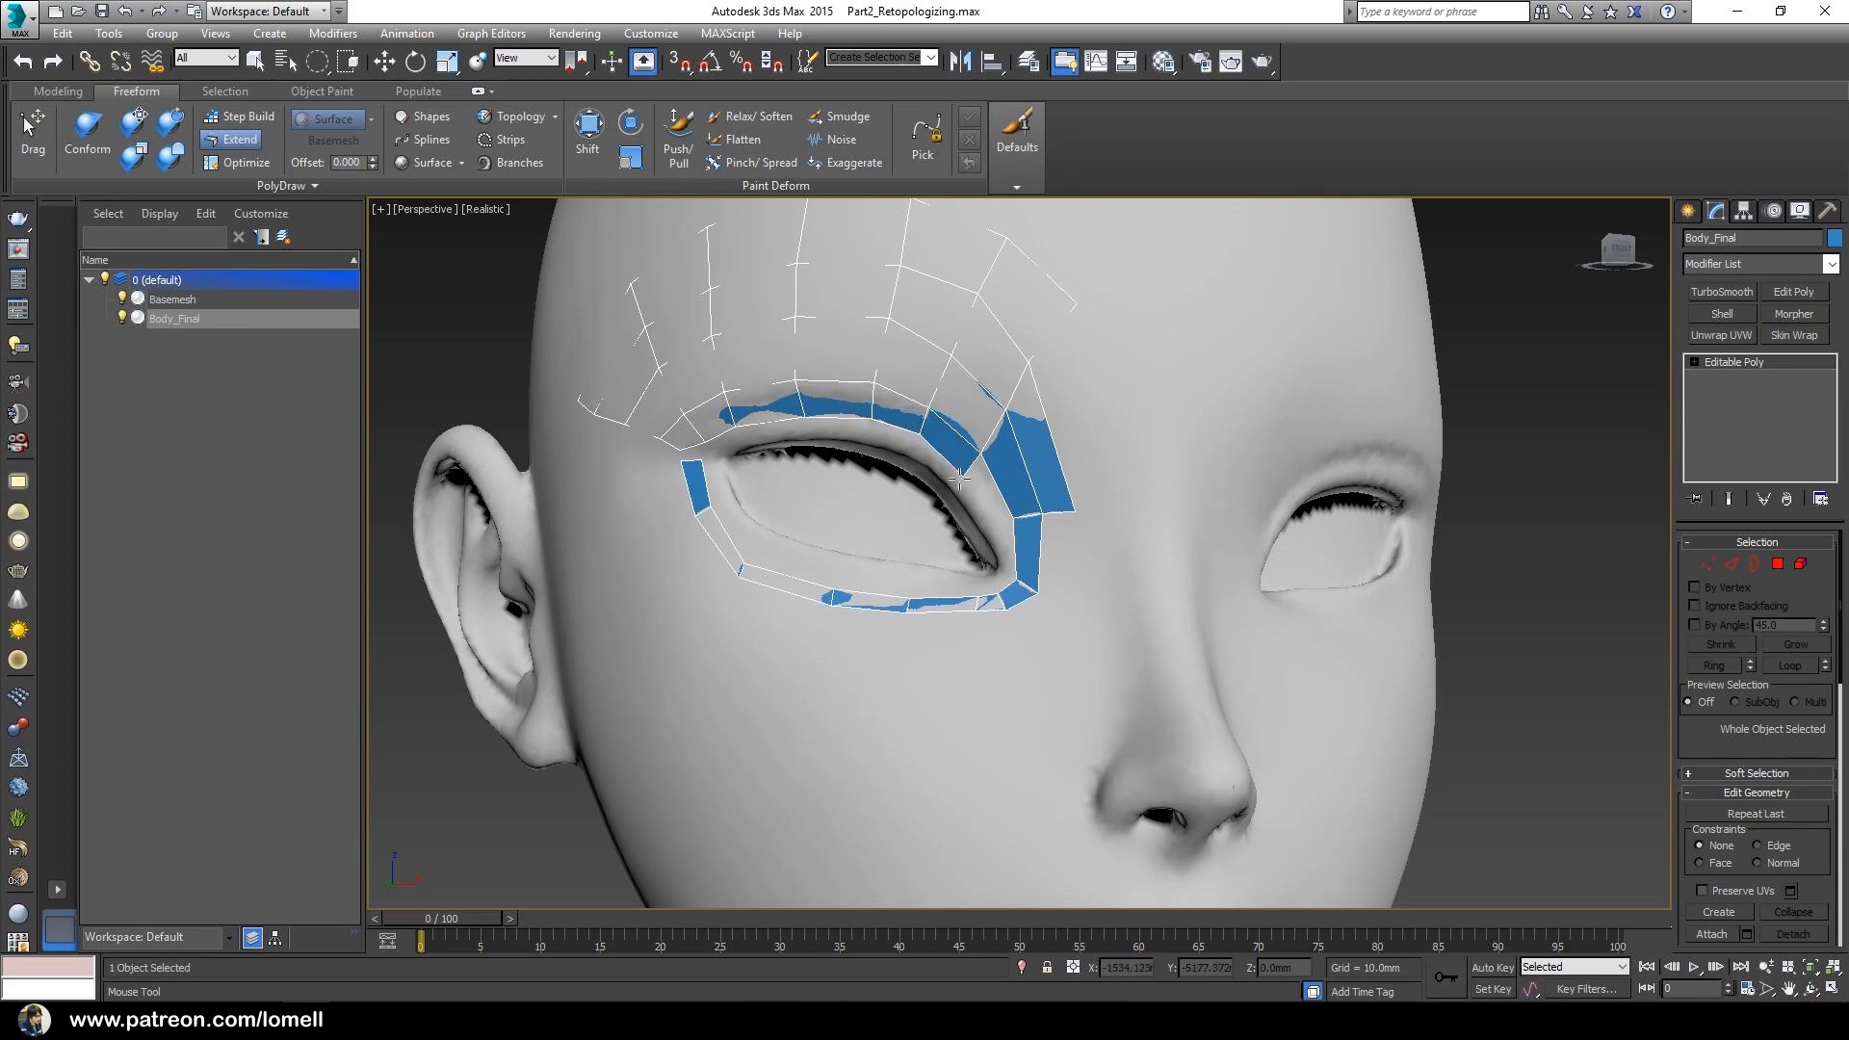
middle_click_drag(1008, 512, 991, 493, "alt")
left_click_drag(991, 493, 1003, 573)
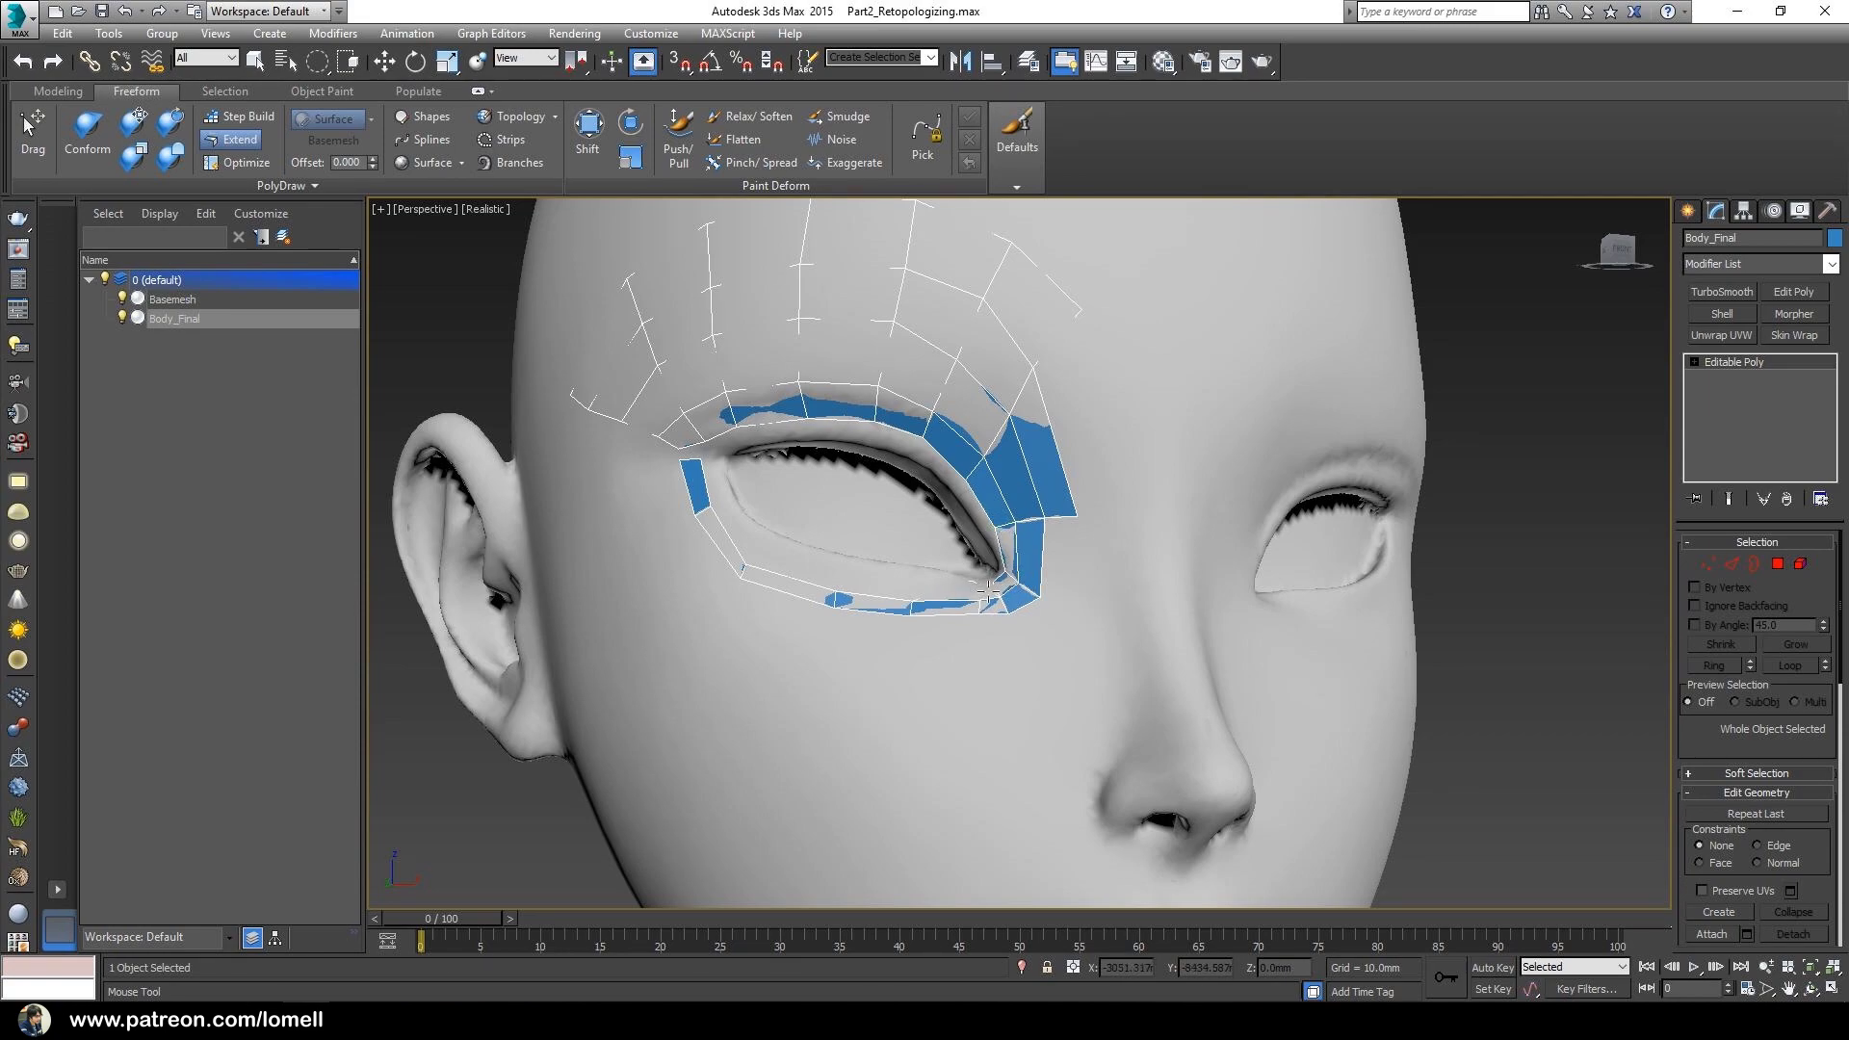
- Extend an inner row of quads along the lower eyelid rim from the inner to the outer eye corner
scroll(989, 599, "up", 5)
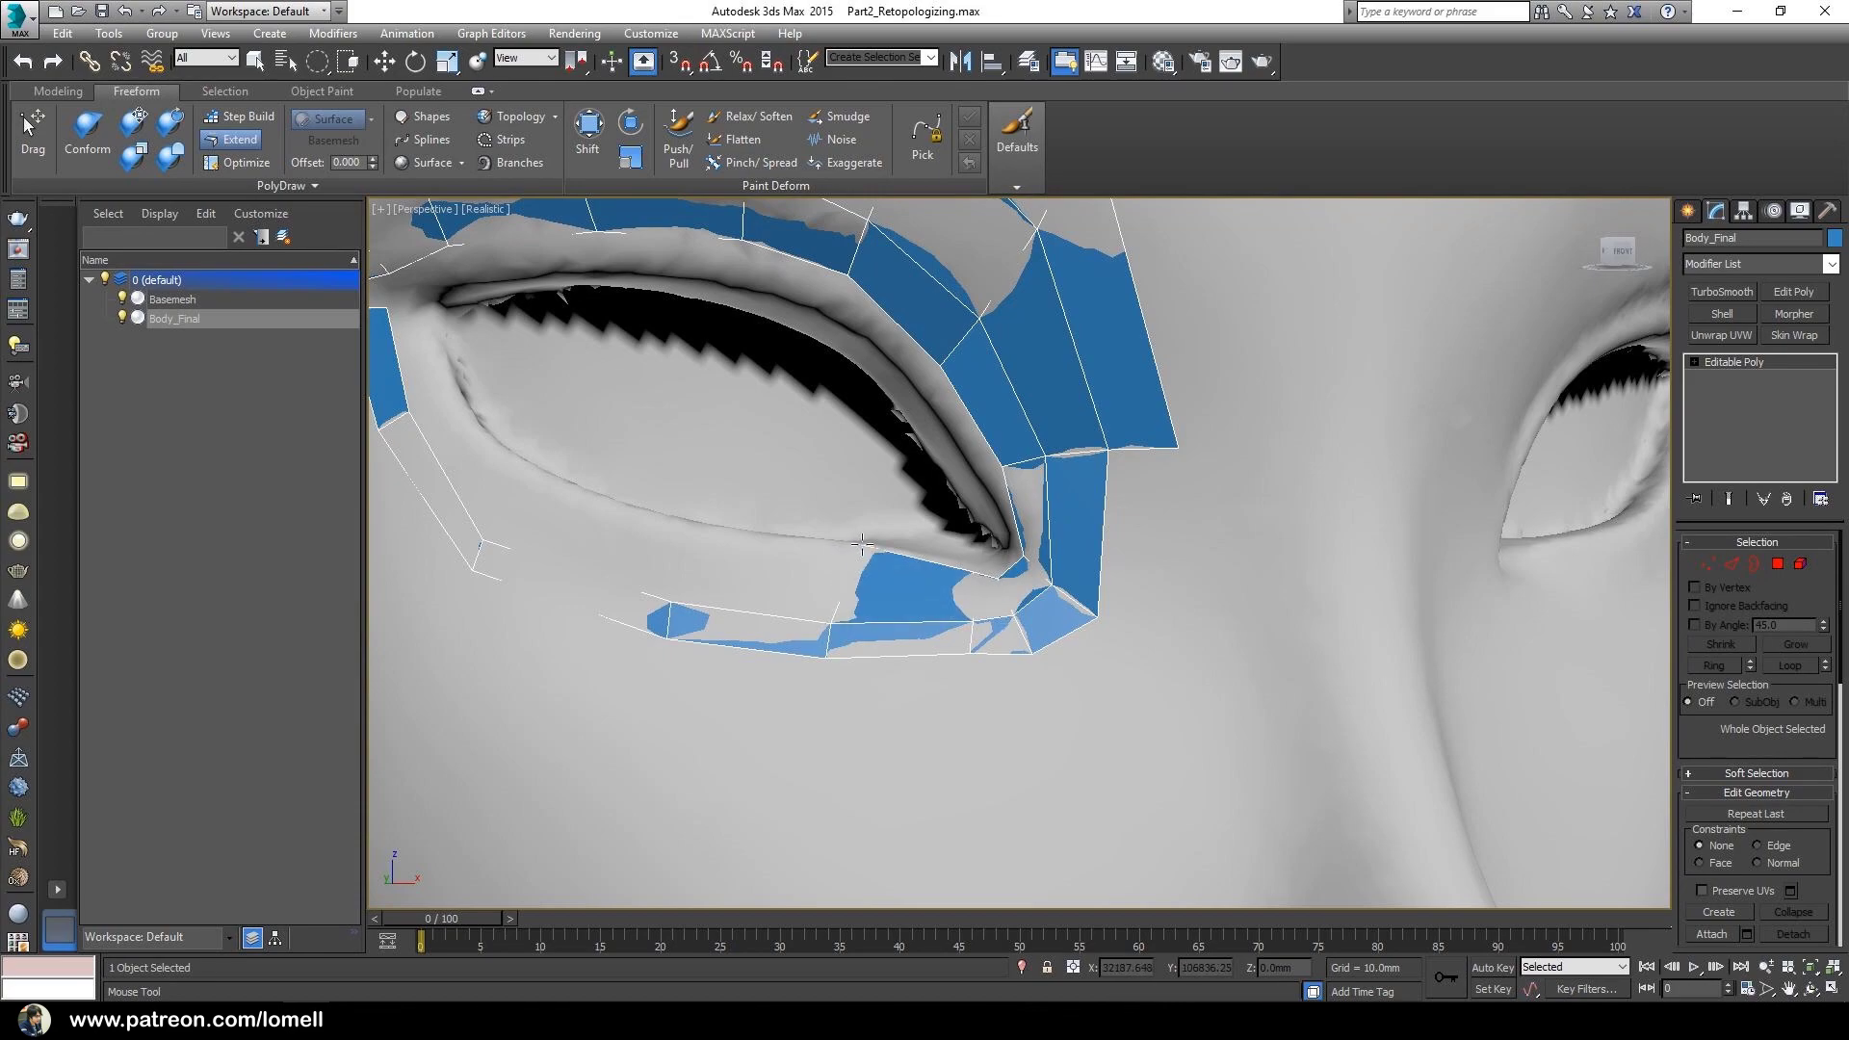
scroll(939, 599, "down", 5)
left_click_drag(942, 635, 866, 585)
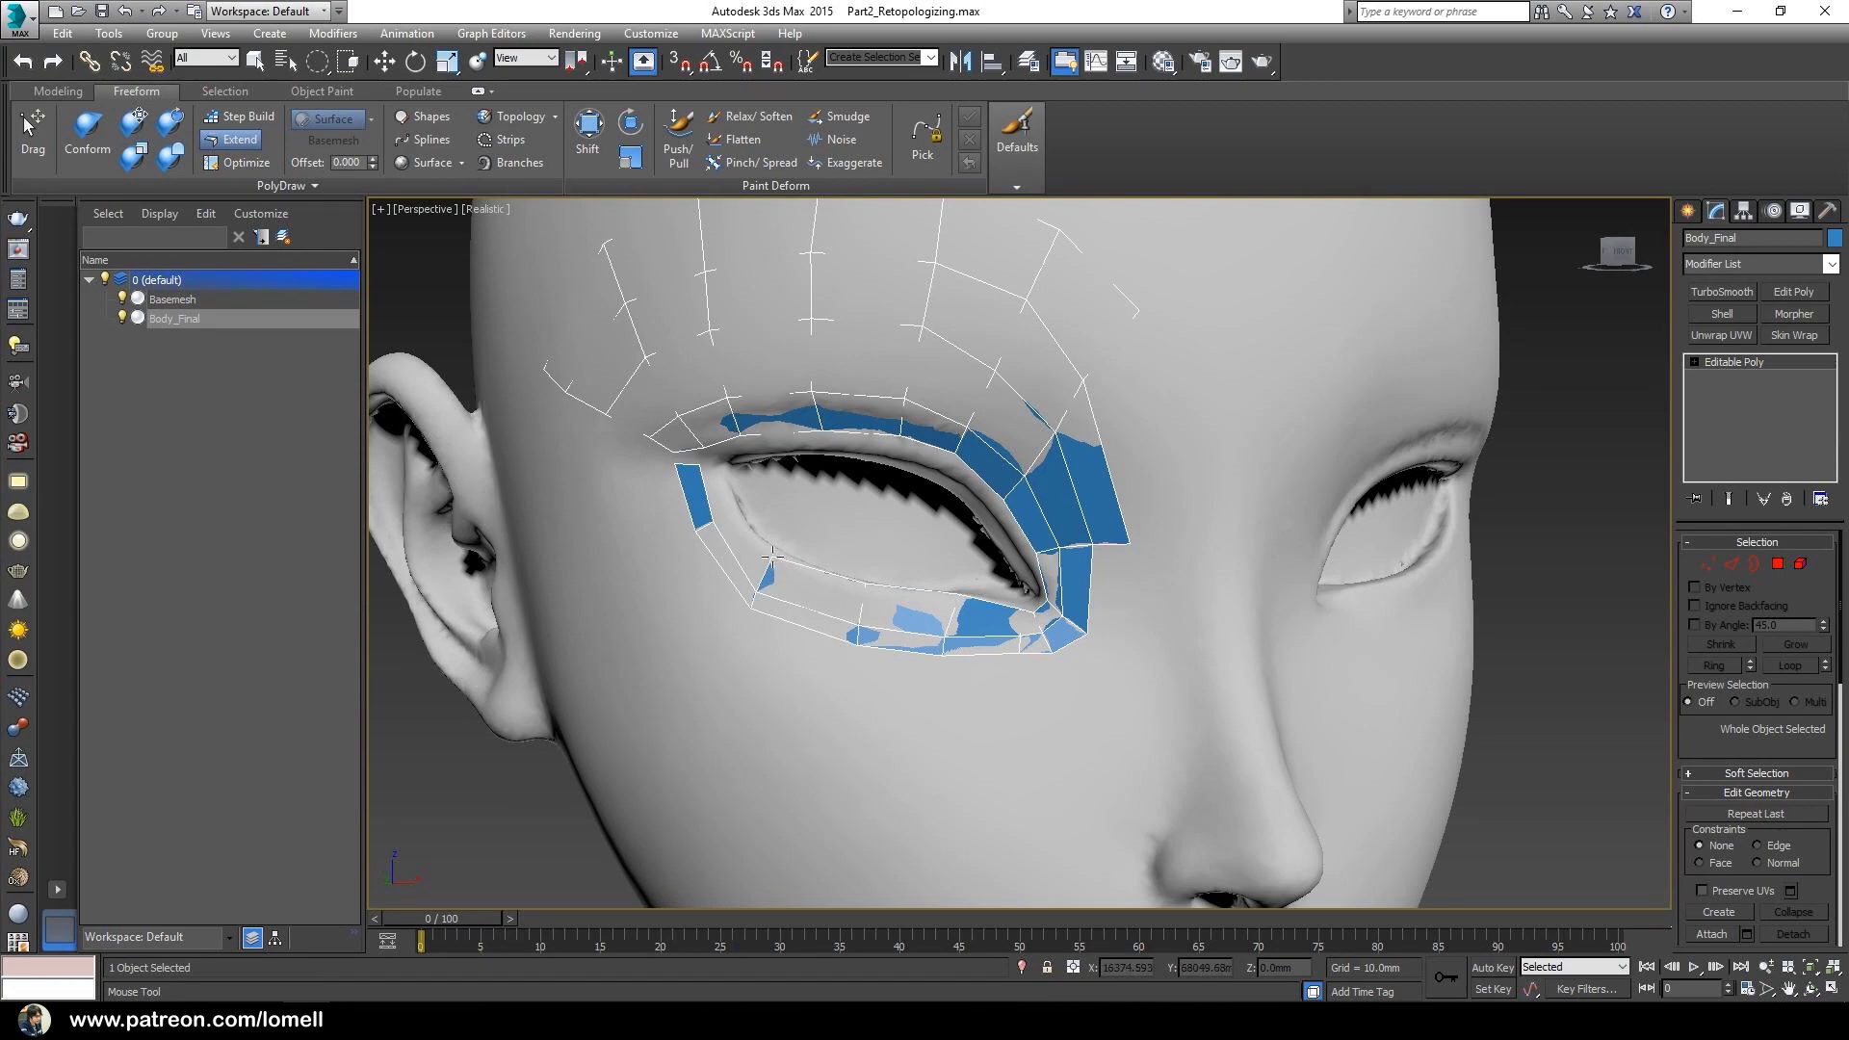
middle_click_drag(724, 508, 718, 532, "alt")
left_click_drag(720, 545, 732, 491)
mouse_move(732, 491)
middle_mouse_down()
mouse_move(738, 527)
mouse_move(743, 488)
mouse_move(749, 508)
middle_mouse_up()
- Reposition the lower eyelid strips' vertices at the outer eye corner with the Drag tool
left_click(36, 151)
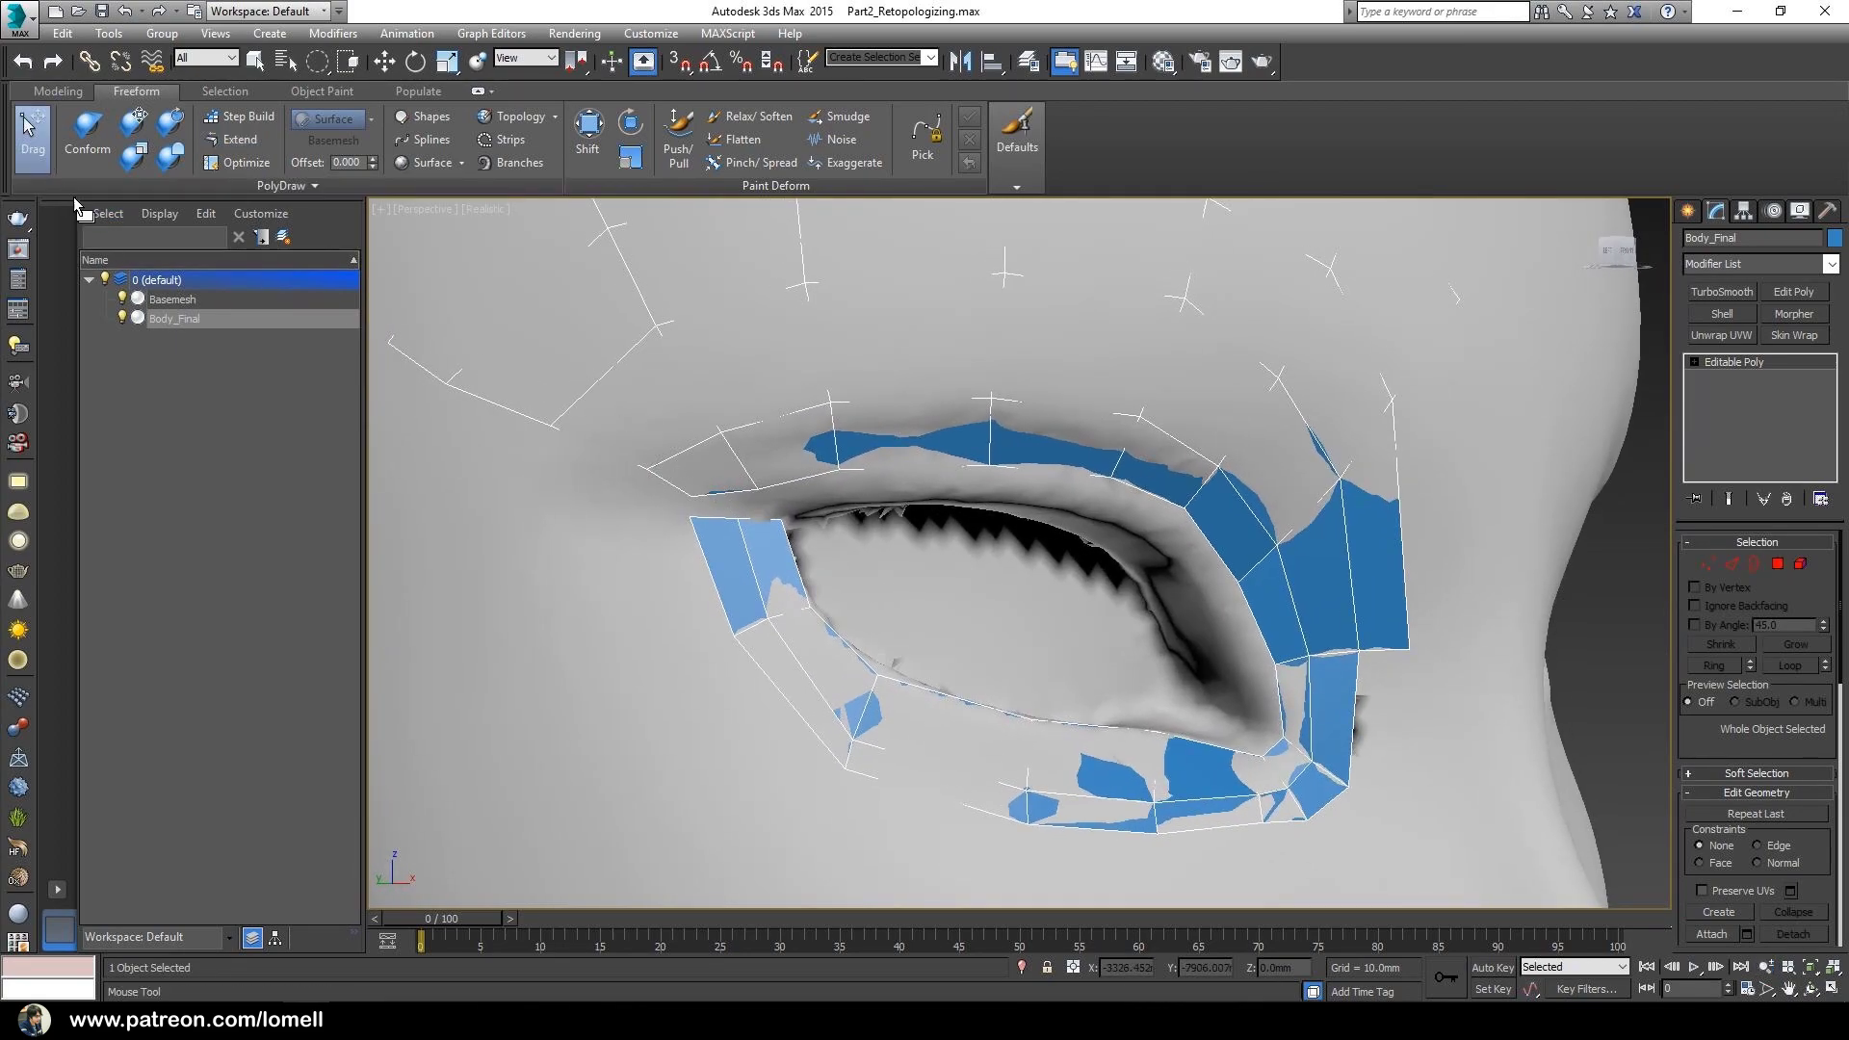
left_click_drag(690, 523, 764, 525)
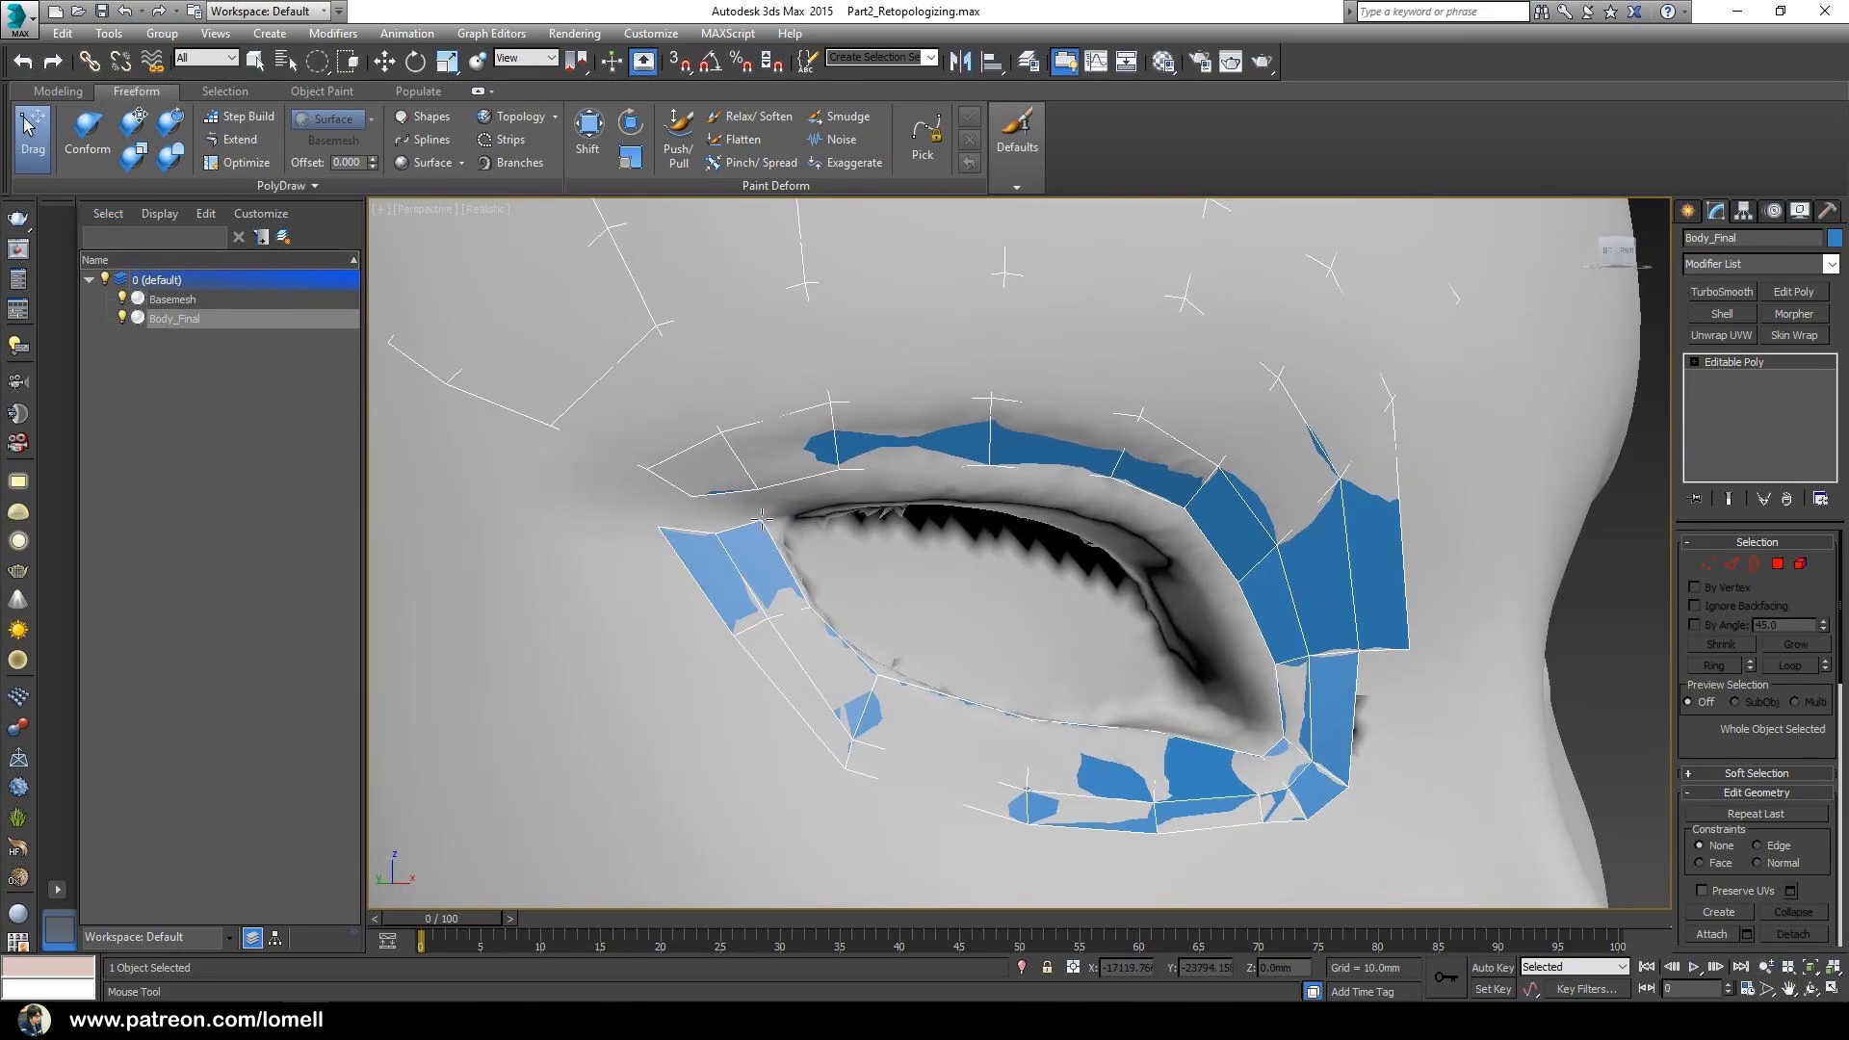
mouse_move(736, 633)
left_mouse_down()
mouse_move(720, 636)
mouse_move(765, 620)
left_mouse_up()
left_click_drag(846, 768, 857, 744)
middle_click_drag(884, 695, 854, 642, "alt")
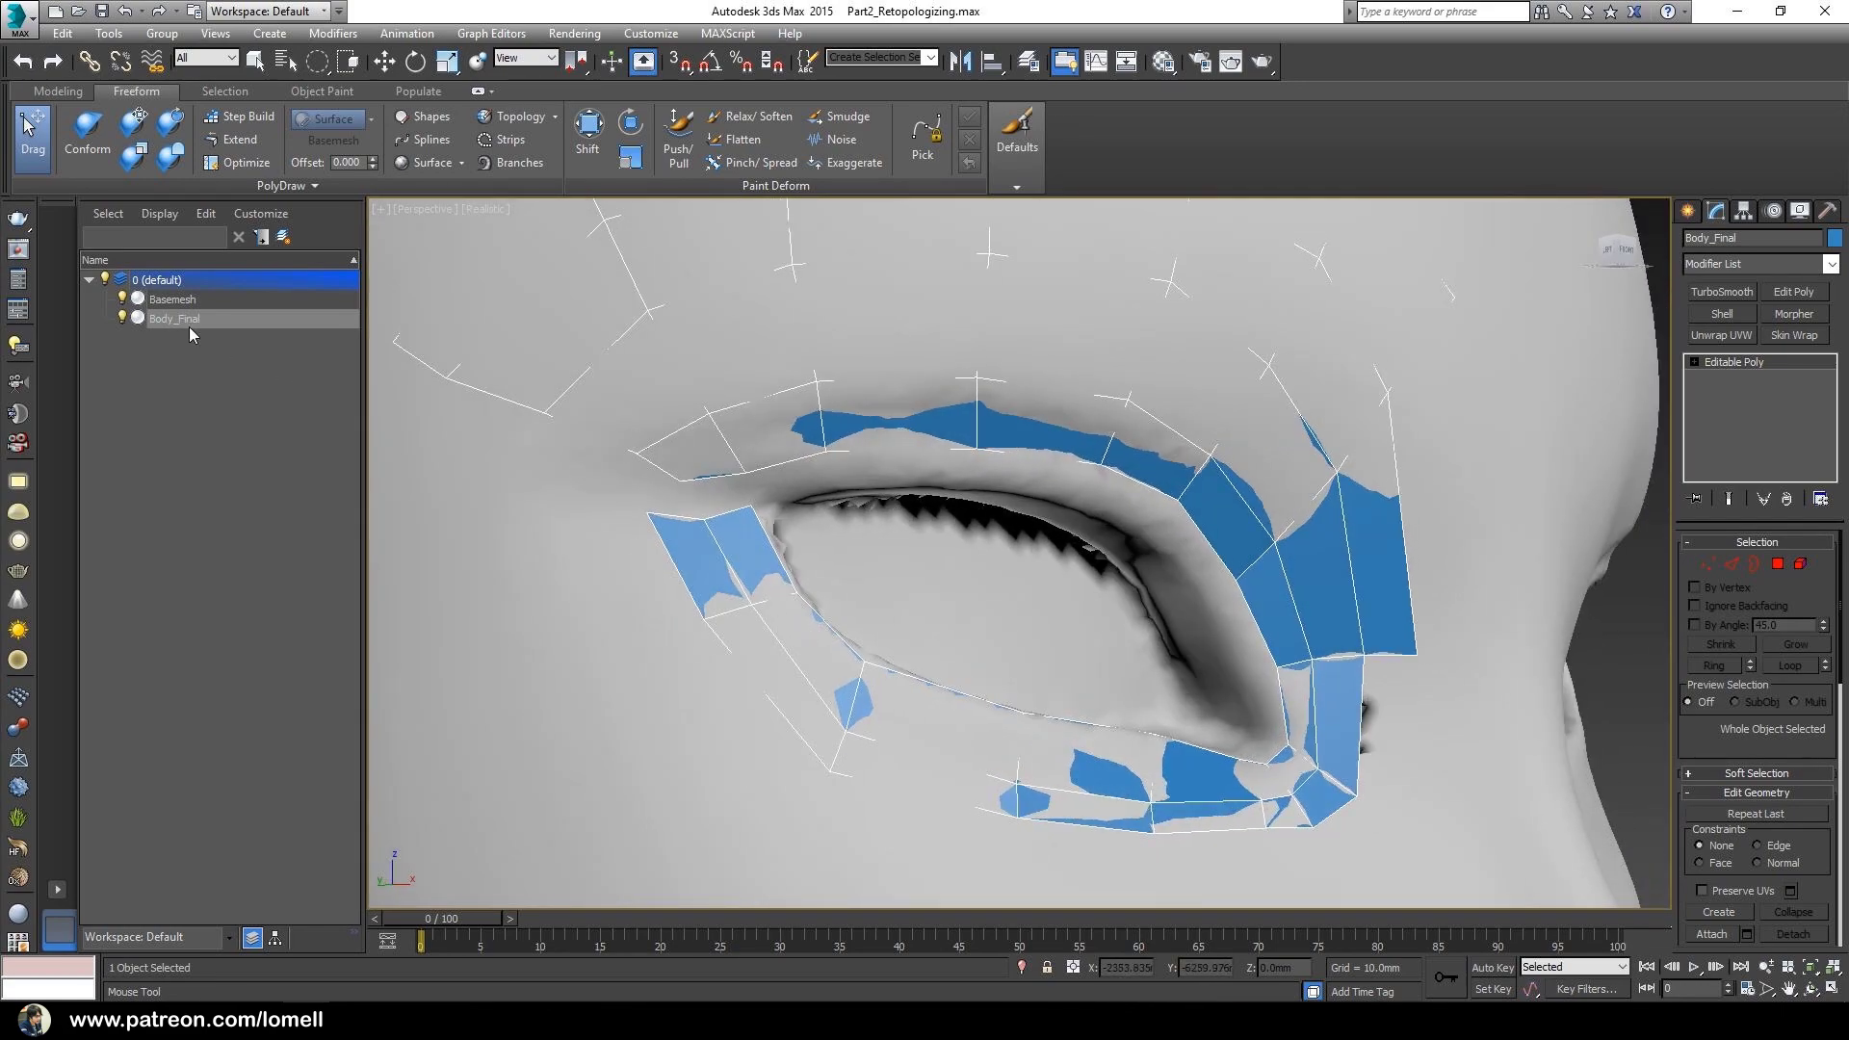
middle_click_drag(684, 504, 726, 507, "alt")
left_click_drag(716, 517, 767, 500)
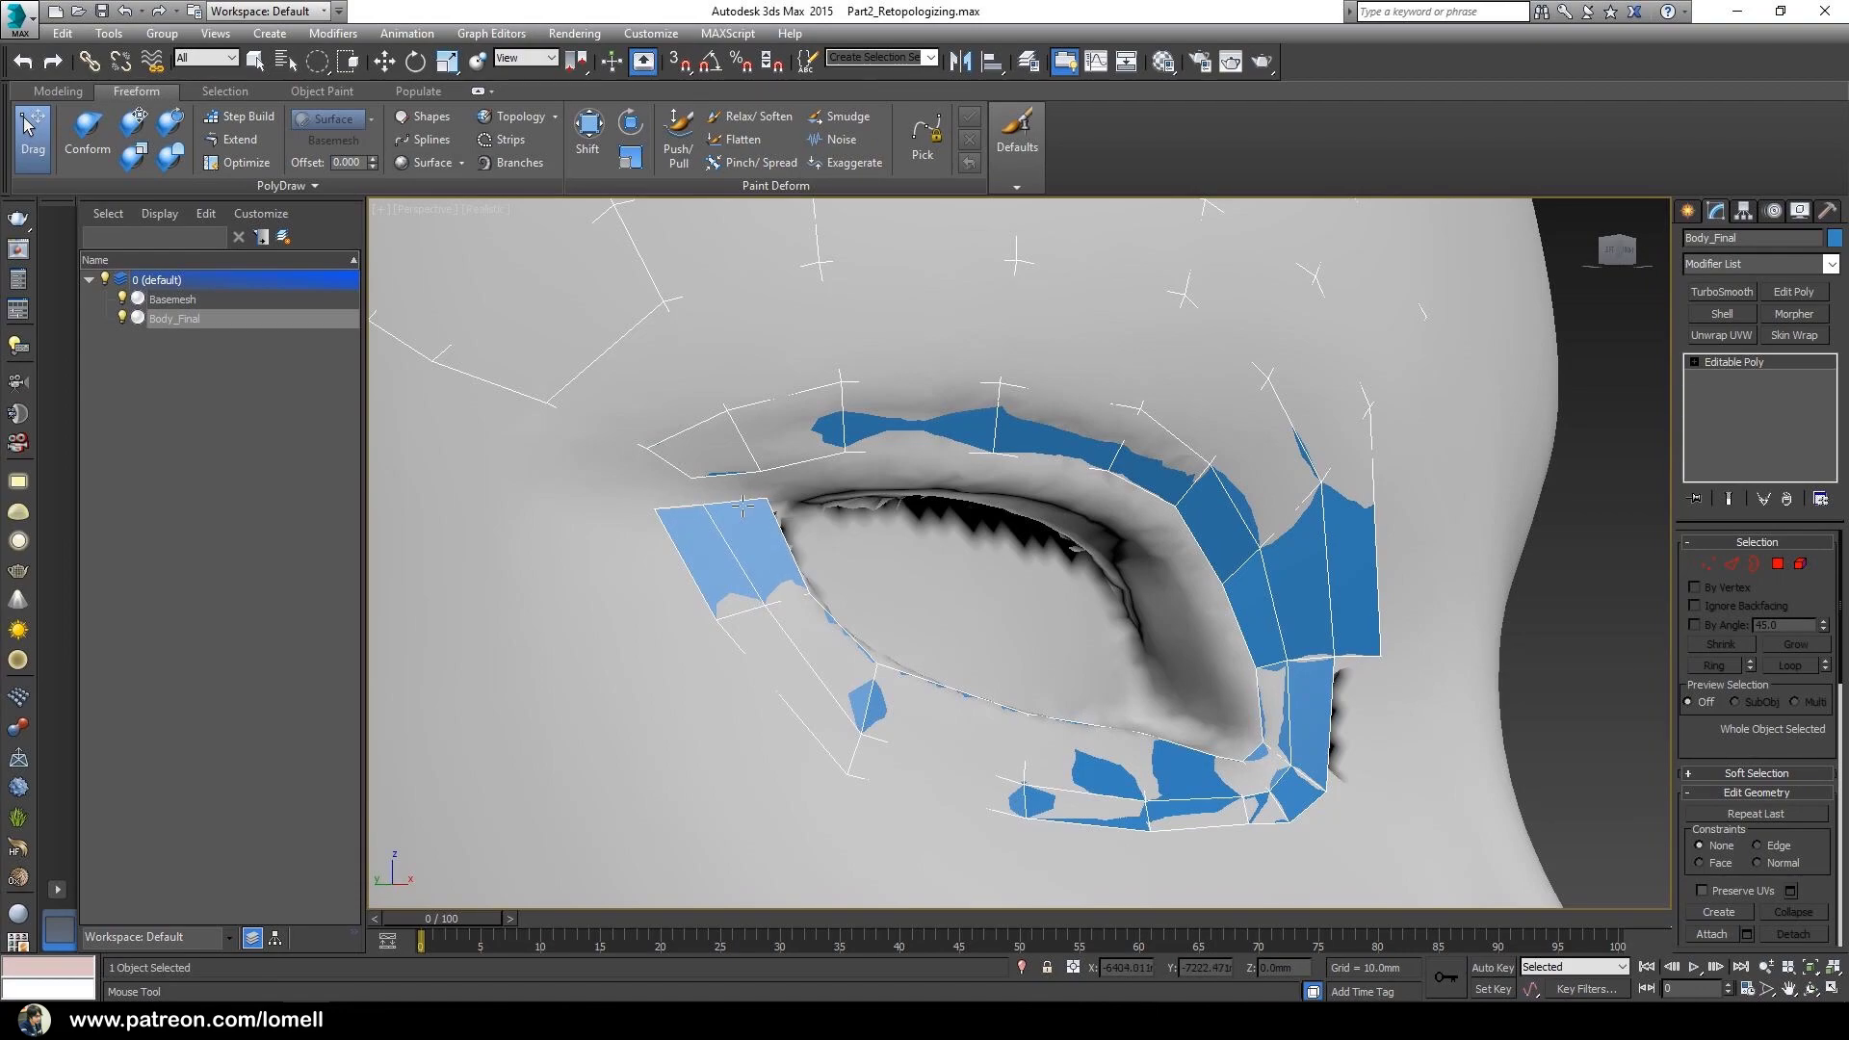
middle_click_drag(743, 507, 786, 514, "alt")
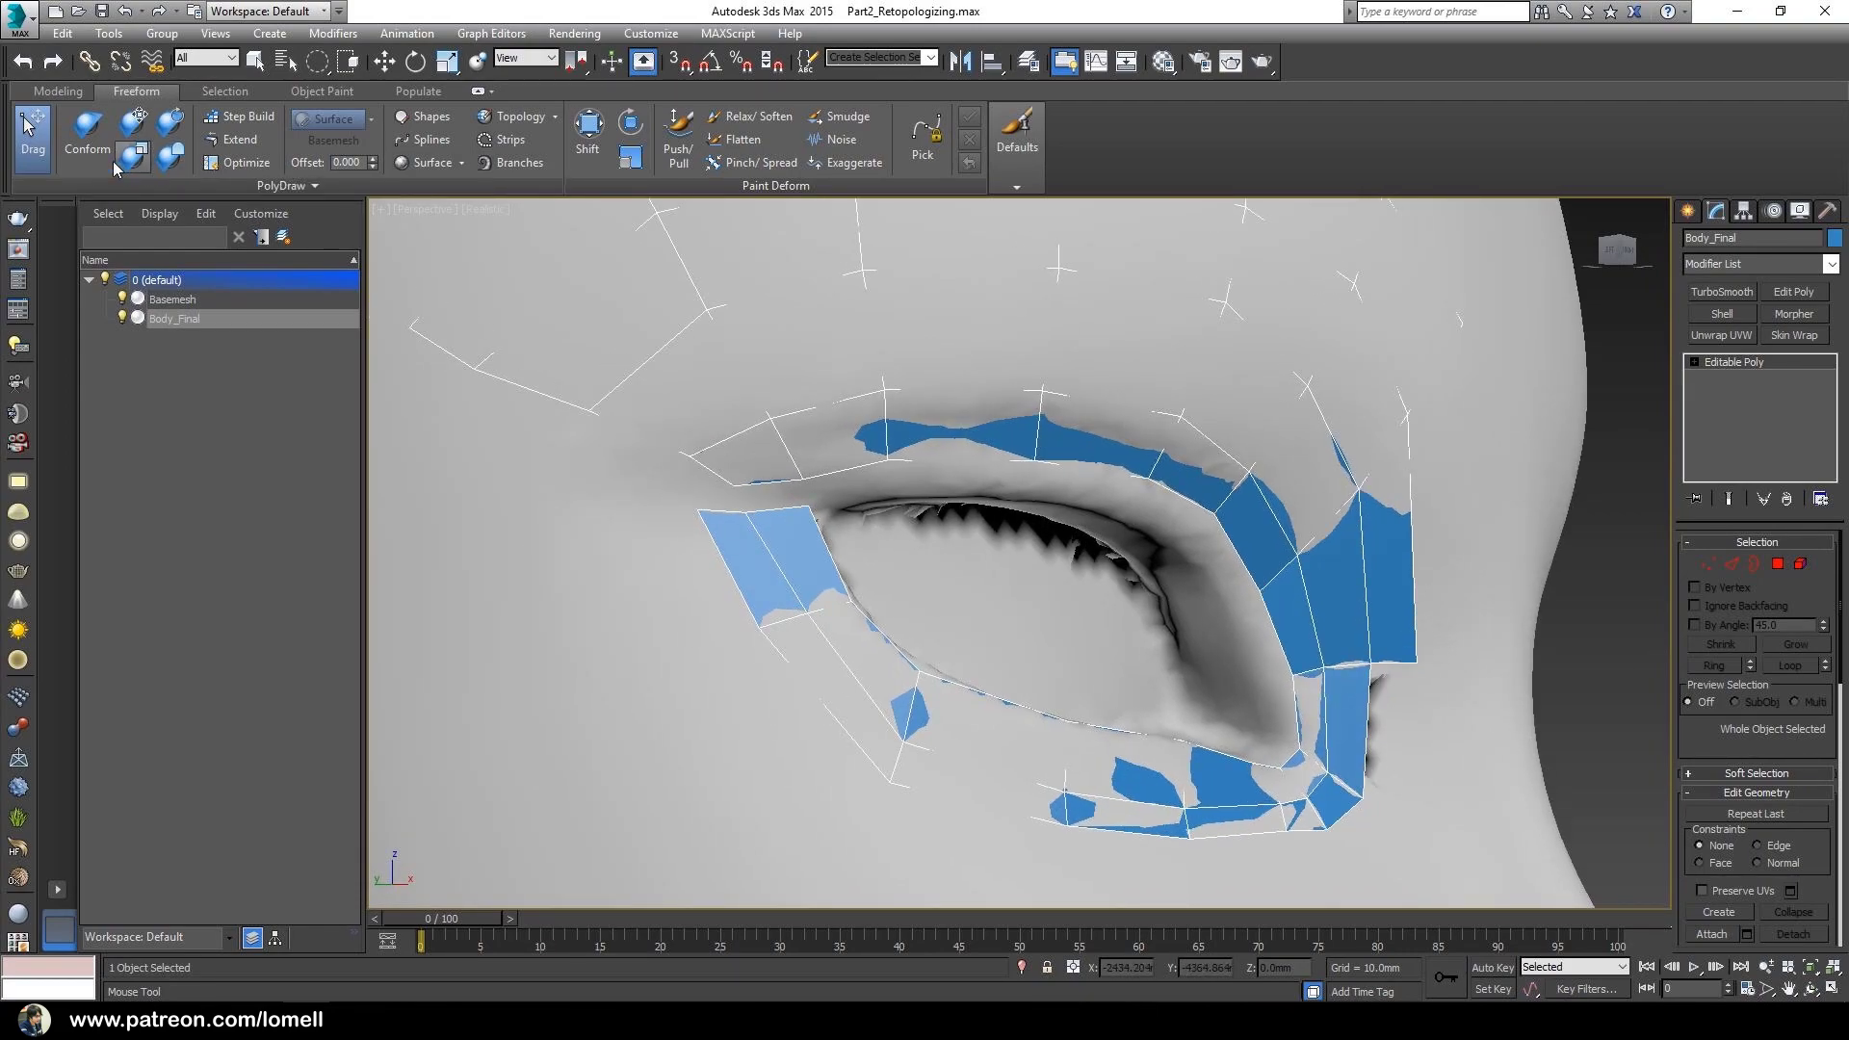
- Extend an outer row of quads beneath the eye from the inner corner around to the outer corner
left_click(236, 141)
middle_click_drag(1124, 668, 1133, 605, "ctrl+alt")
left_click_drag(1168, 531, 1148, 703)
left_click_drag(1123, 657, 994, 719)
left_click_drag(996, 659, 876, 718)
left_click_drag(894, 652, 729, 664)
left_click_drag(635, 582, 631, 531)
left_click_drag(631, 532, 581, 457)
key("ctrl+z")
left_click_drag(685, 514, 590, 430)
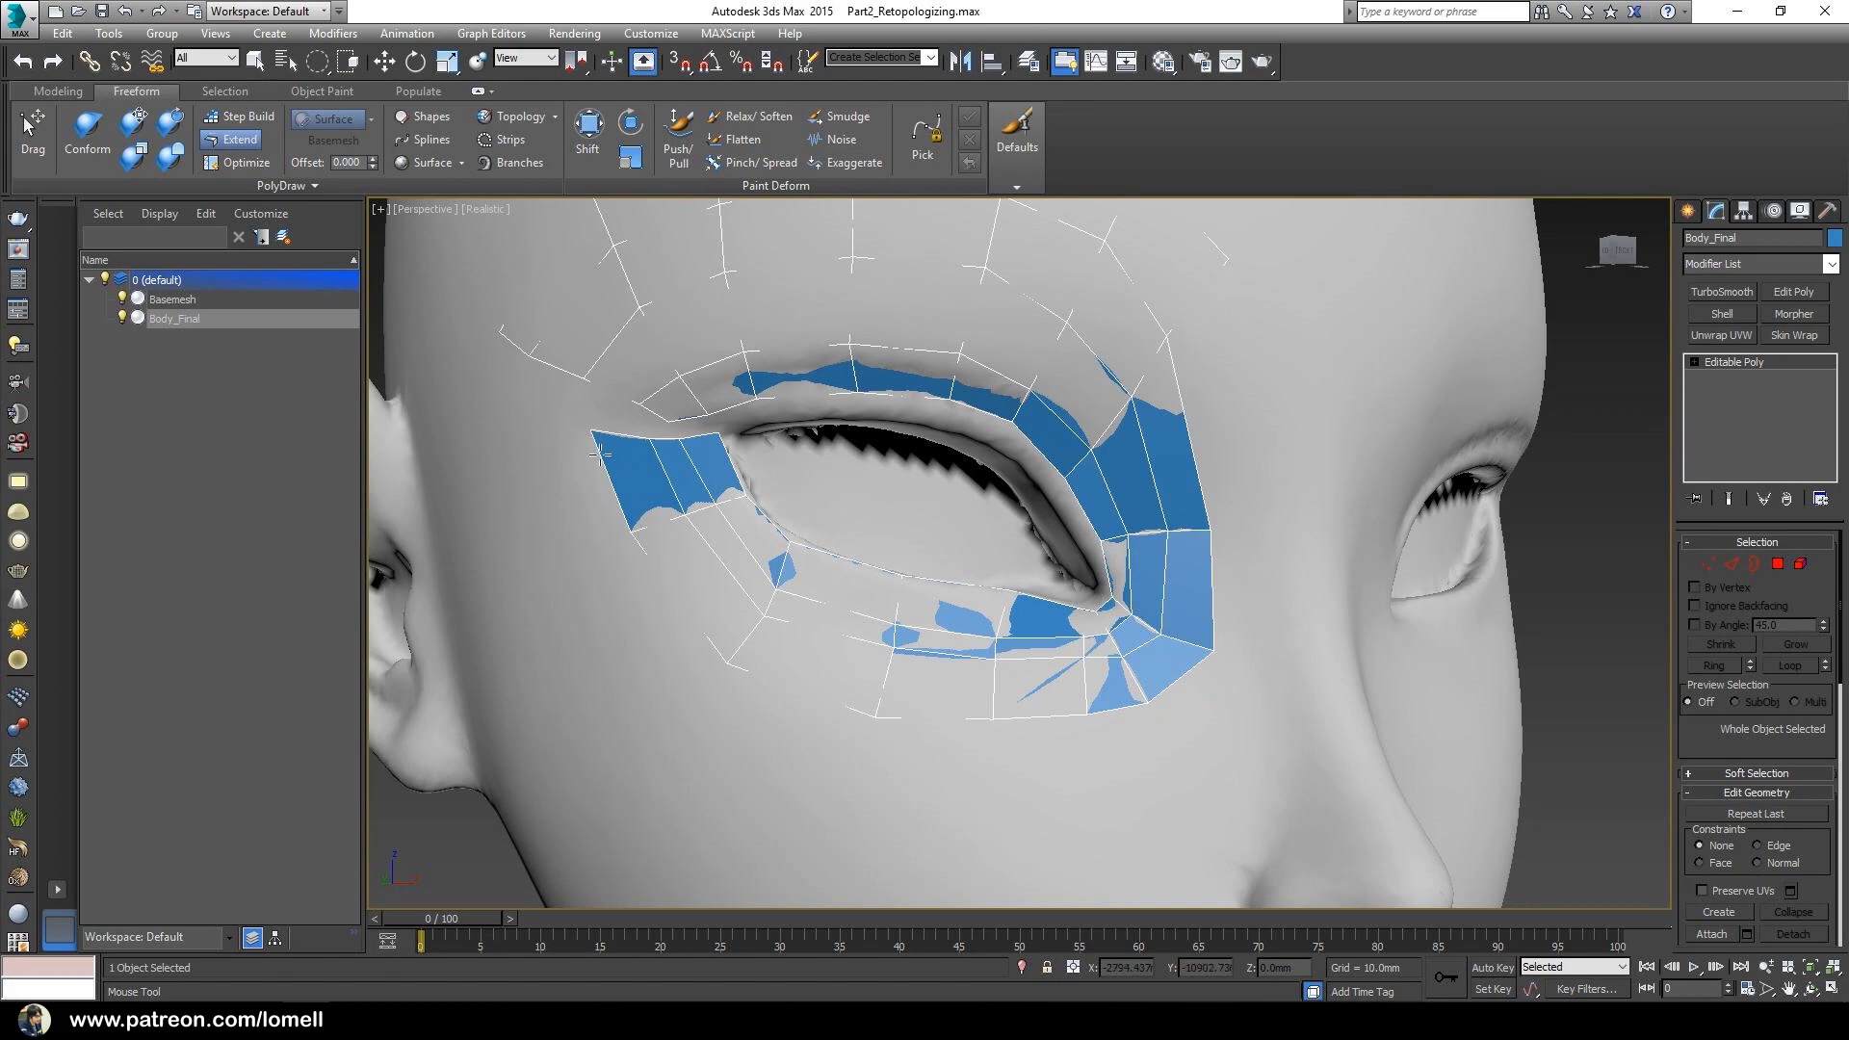
- Examine the quad loops around the right eye from a distance and up close at the outer corner
middle_click_drag(1021, 540, 919, 551, "alt")
scroll(920, 551, "down", 5)
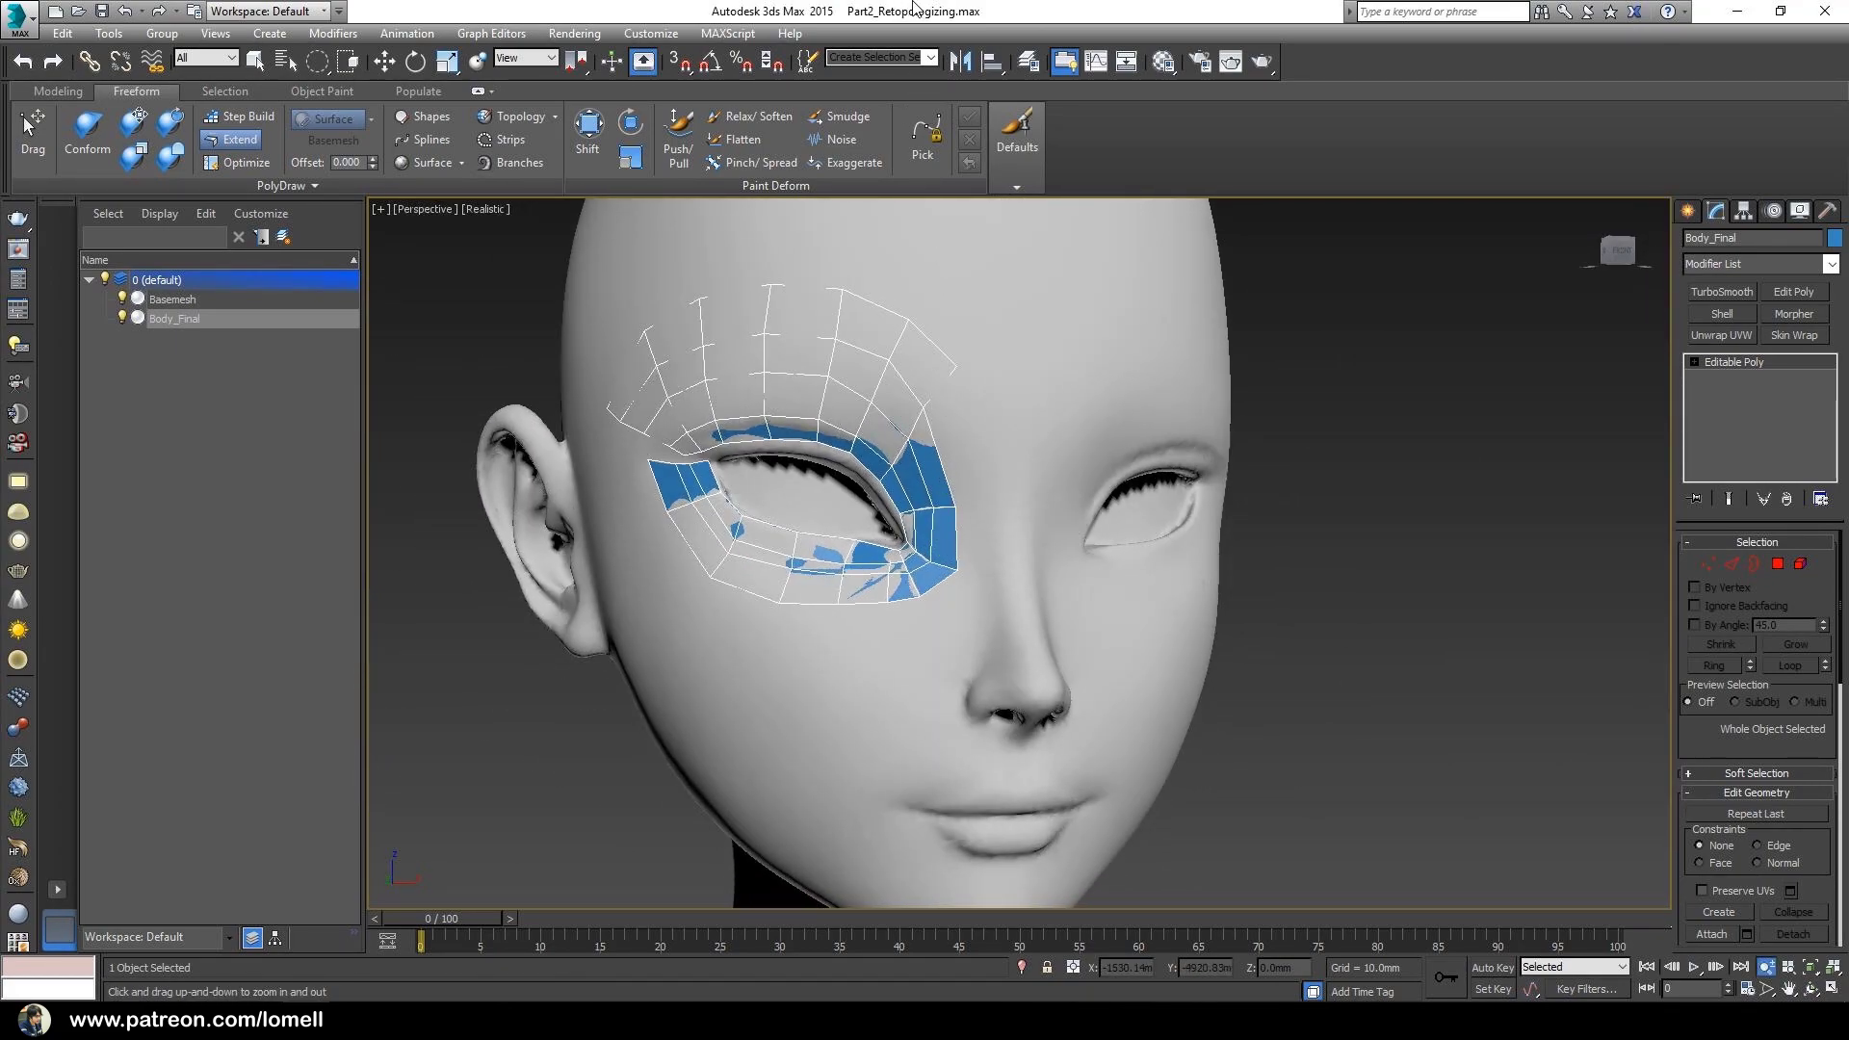
mouse_move(923, 2)
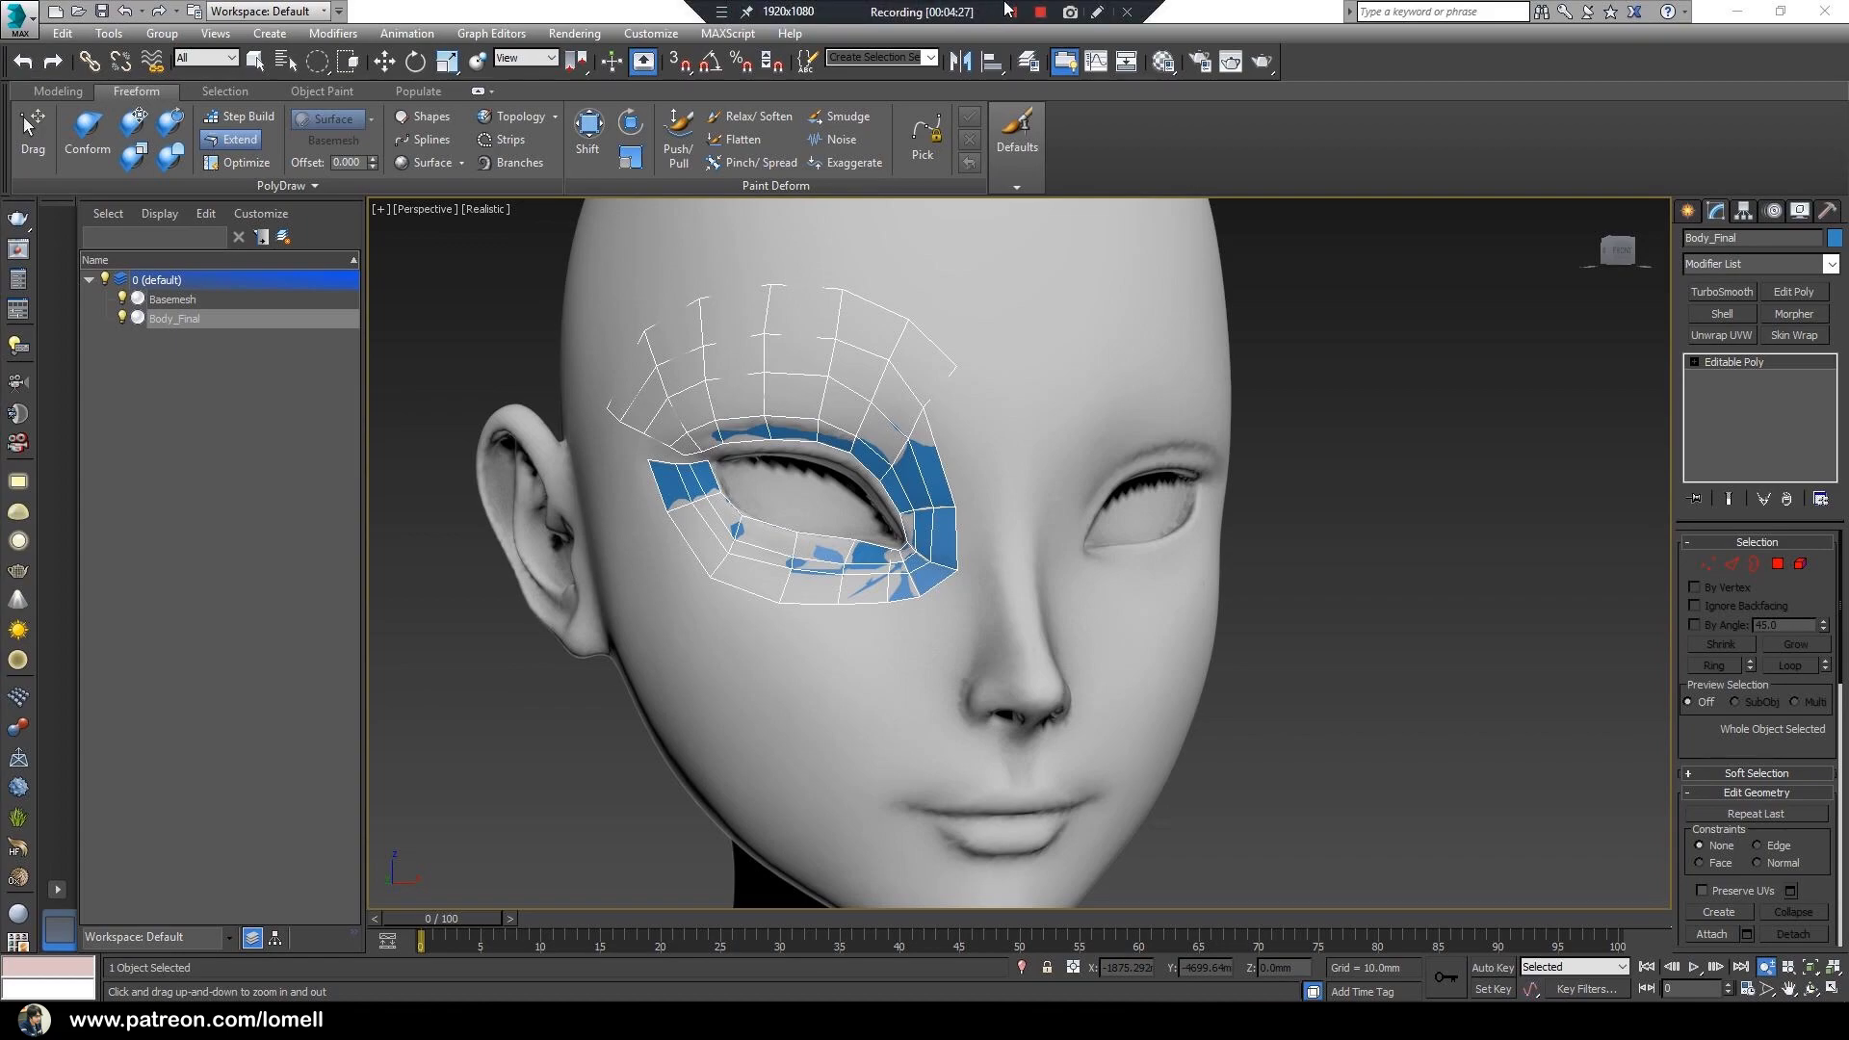
middle_click_drag(729, 592, 801, 447, "alt")
scroll(818, 598, "down", 3)
scroll(853, 535, "up", 4)
scroll(786, 517, "up", 3)
scroll(801, 447, "up", 4)
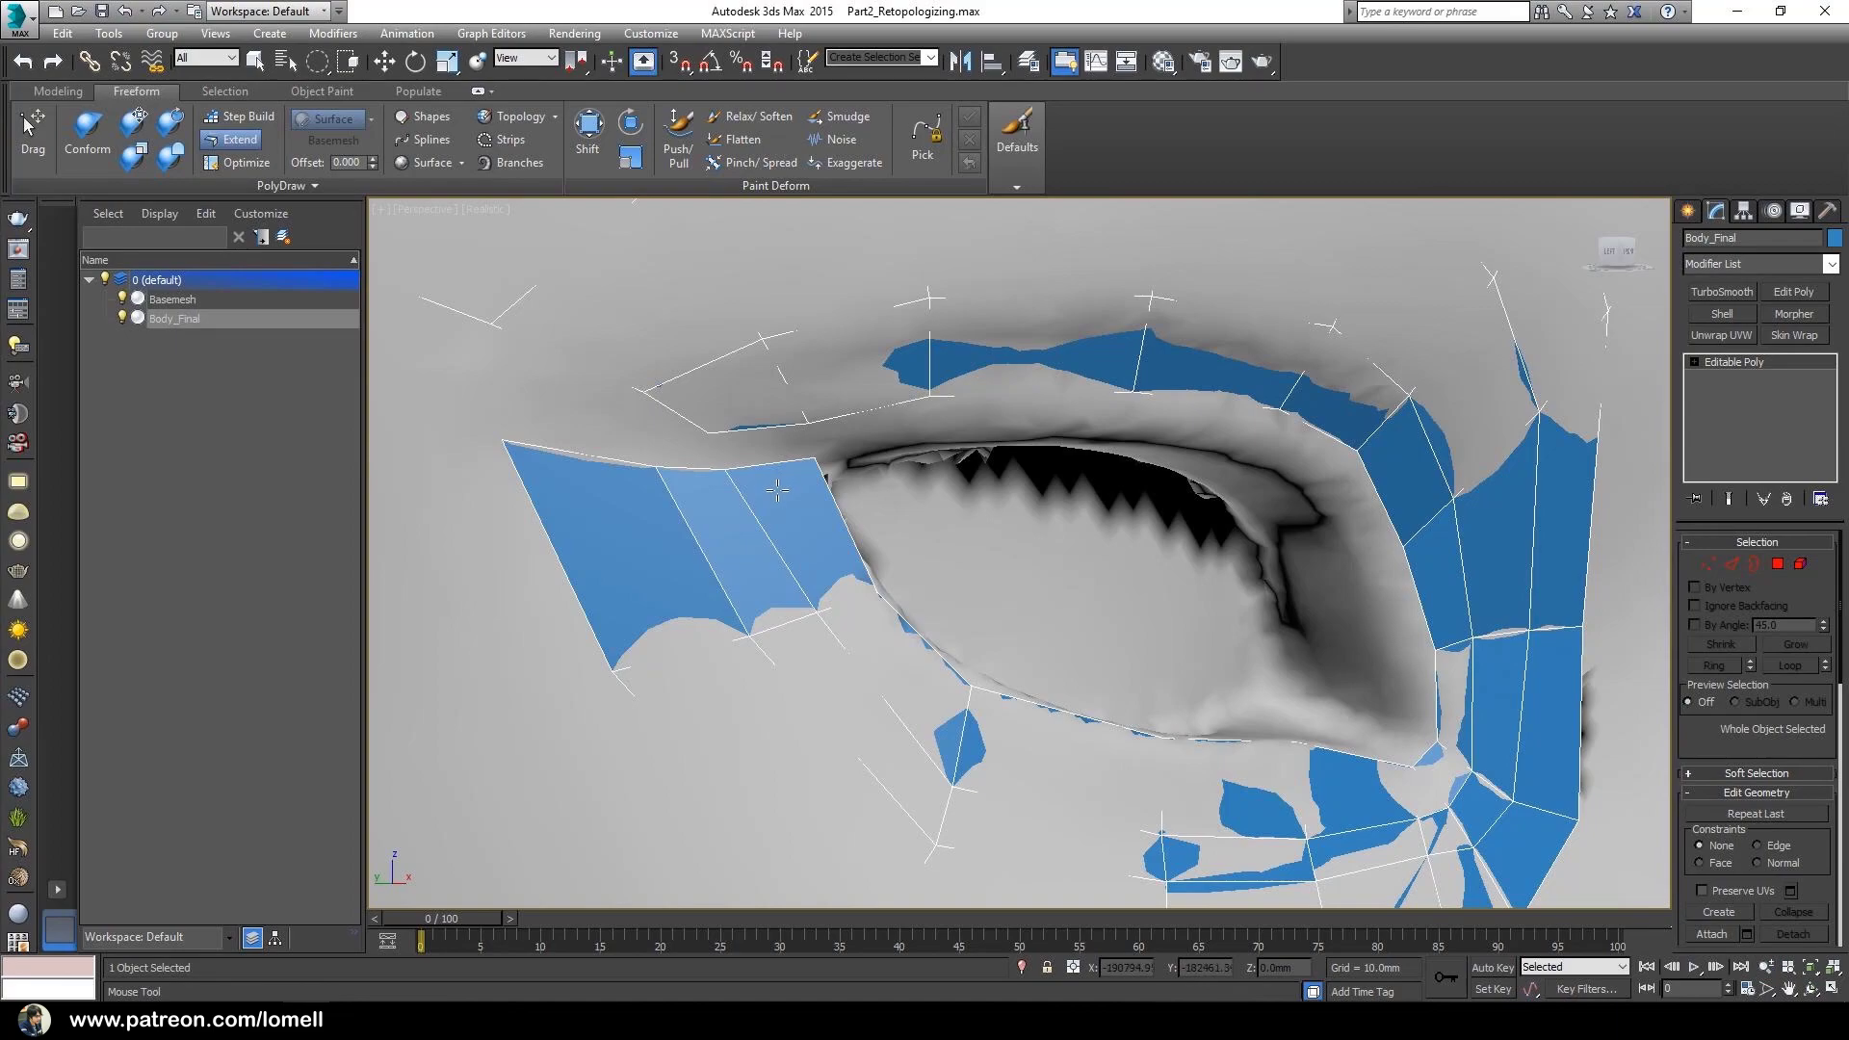
- Target Weld the upper eyelid and brow mesh's open vertices to the lower strip's end vertices at the outer eye corner
middle_click_drag(619, 397, 671, 491)
middle_click_drag(975, 636, 1202, 563, "alt")
left_click(1705, 564)
scroll(1682, 739, "down", 5)
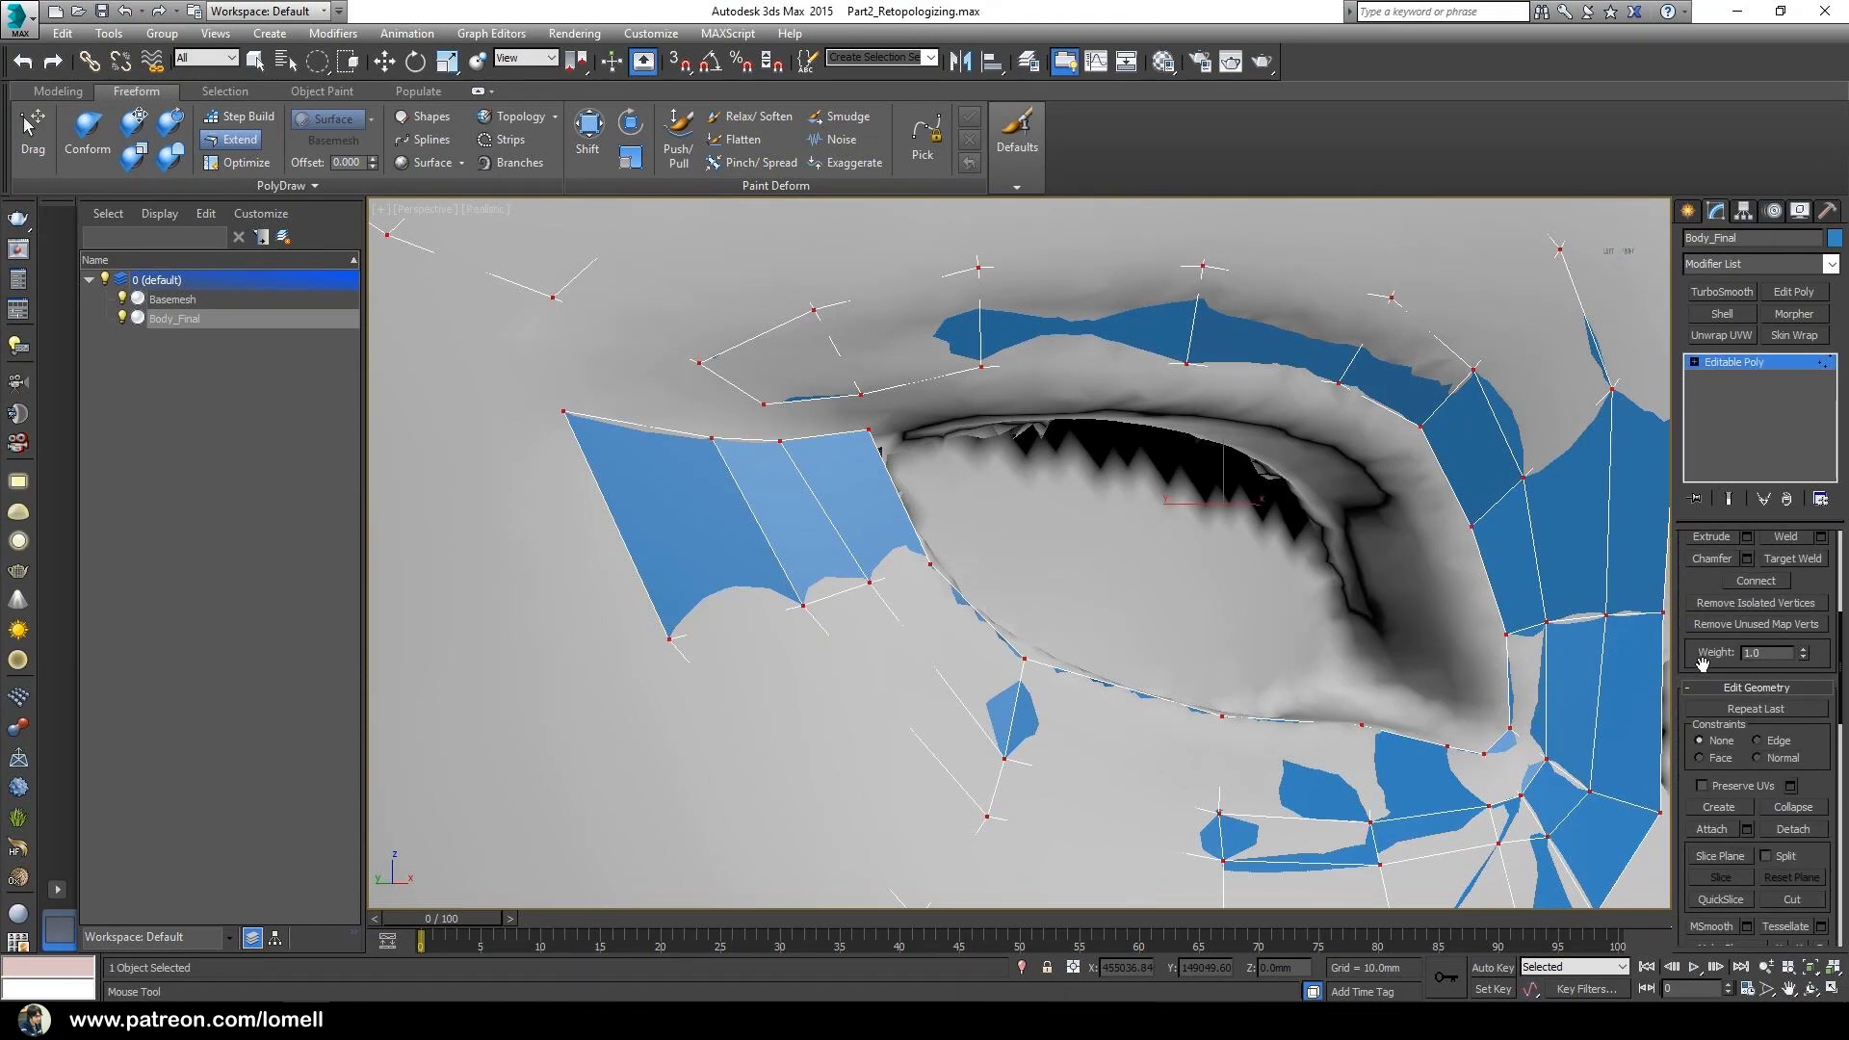
key("w")
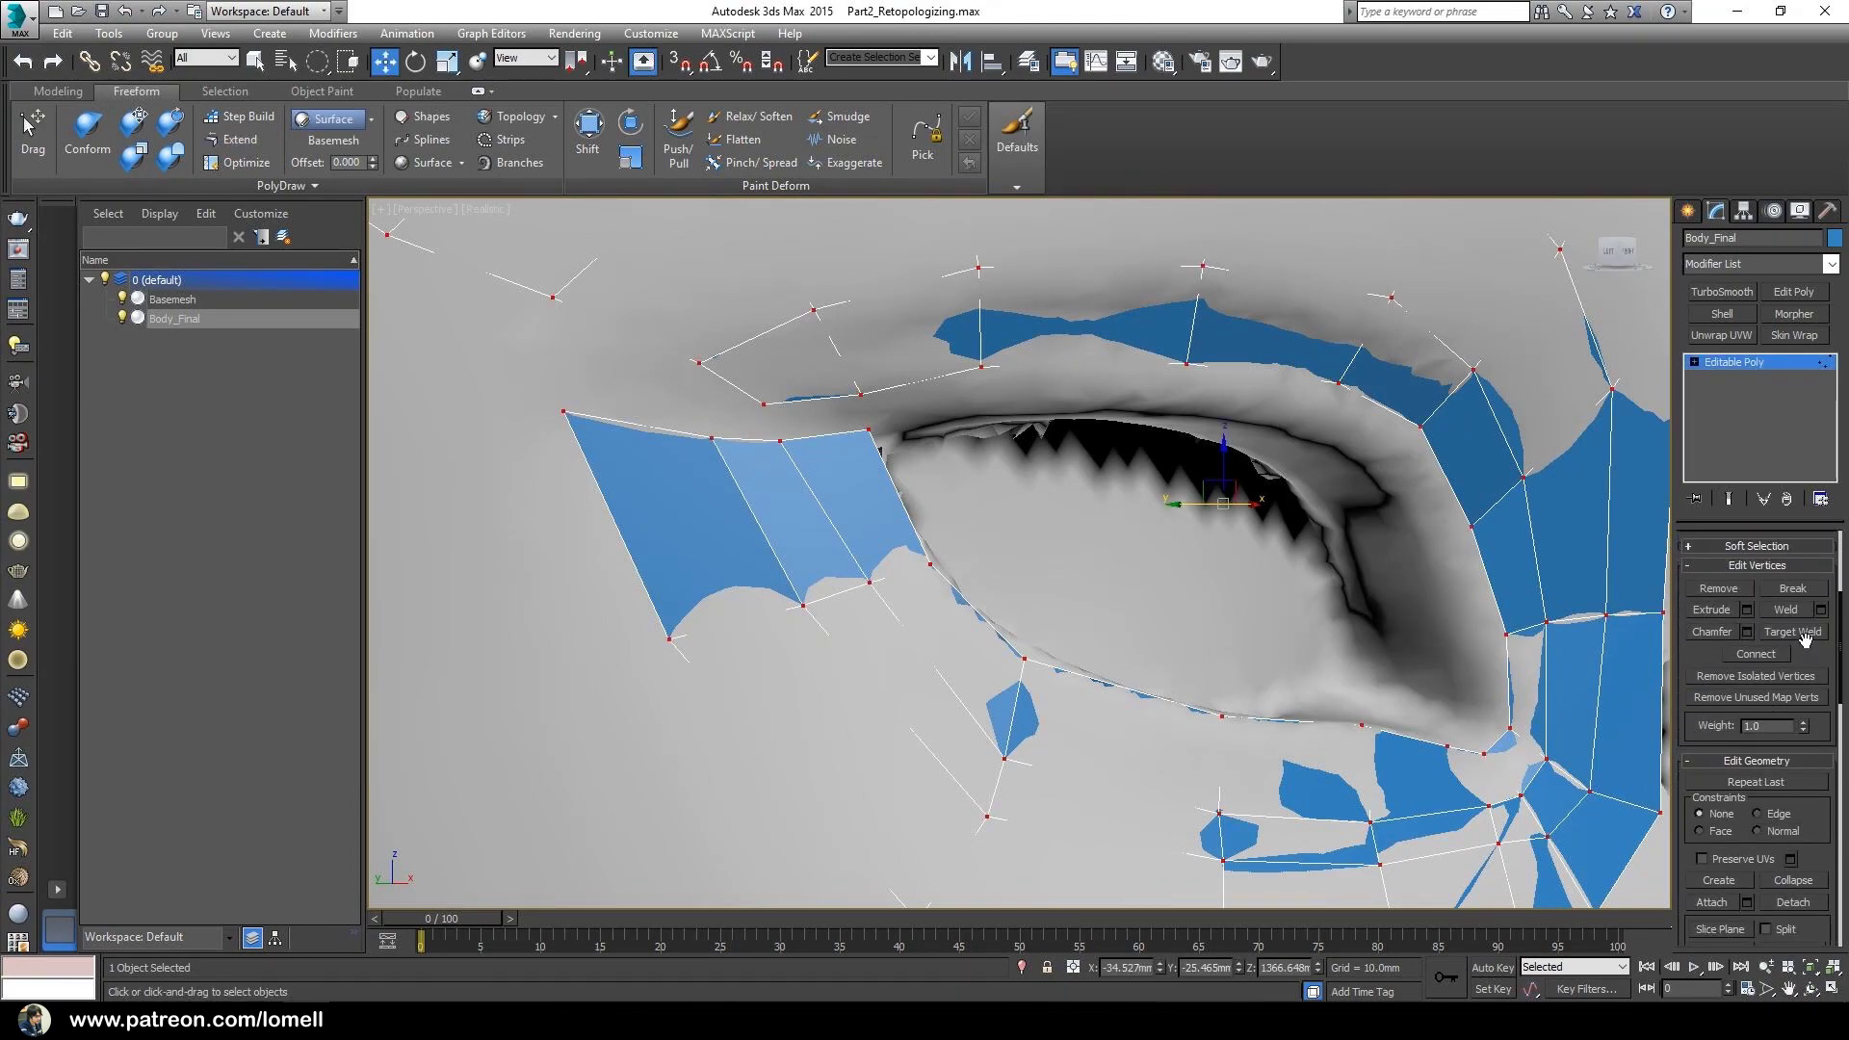
left_click(1807, 635)
middle_click_drag(1033, 497, 869, 418, "alt")
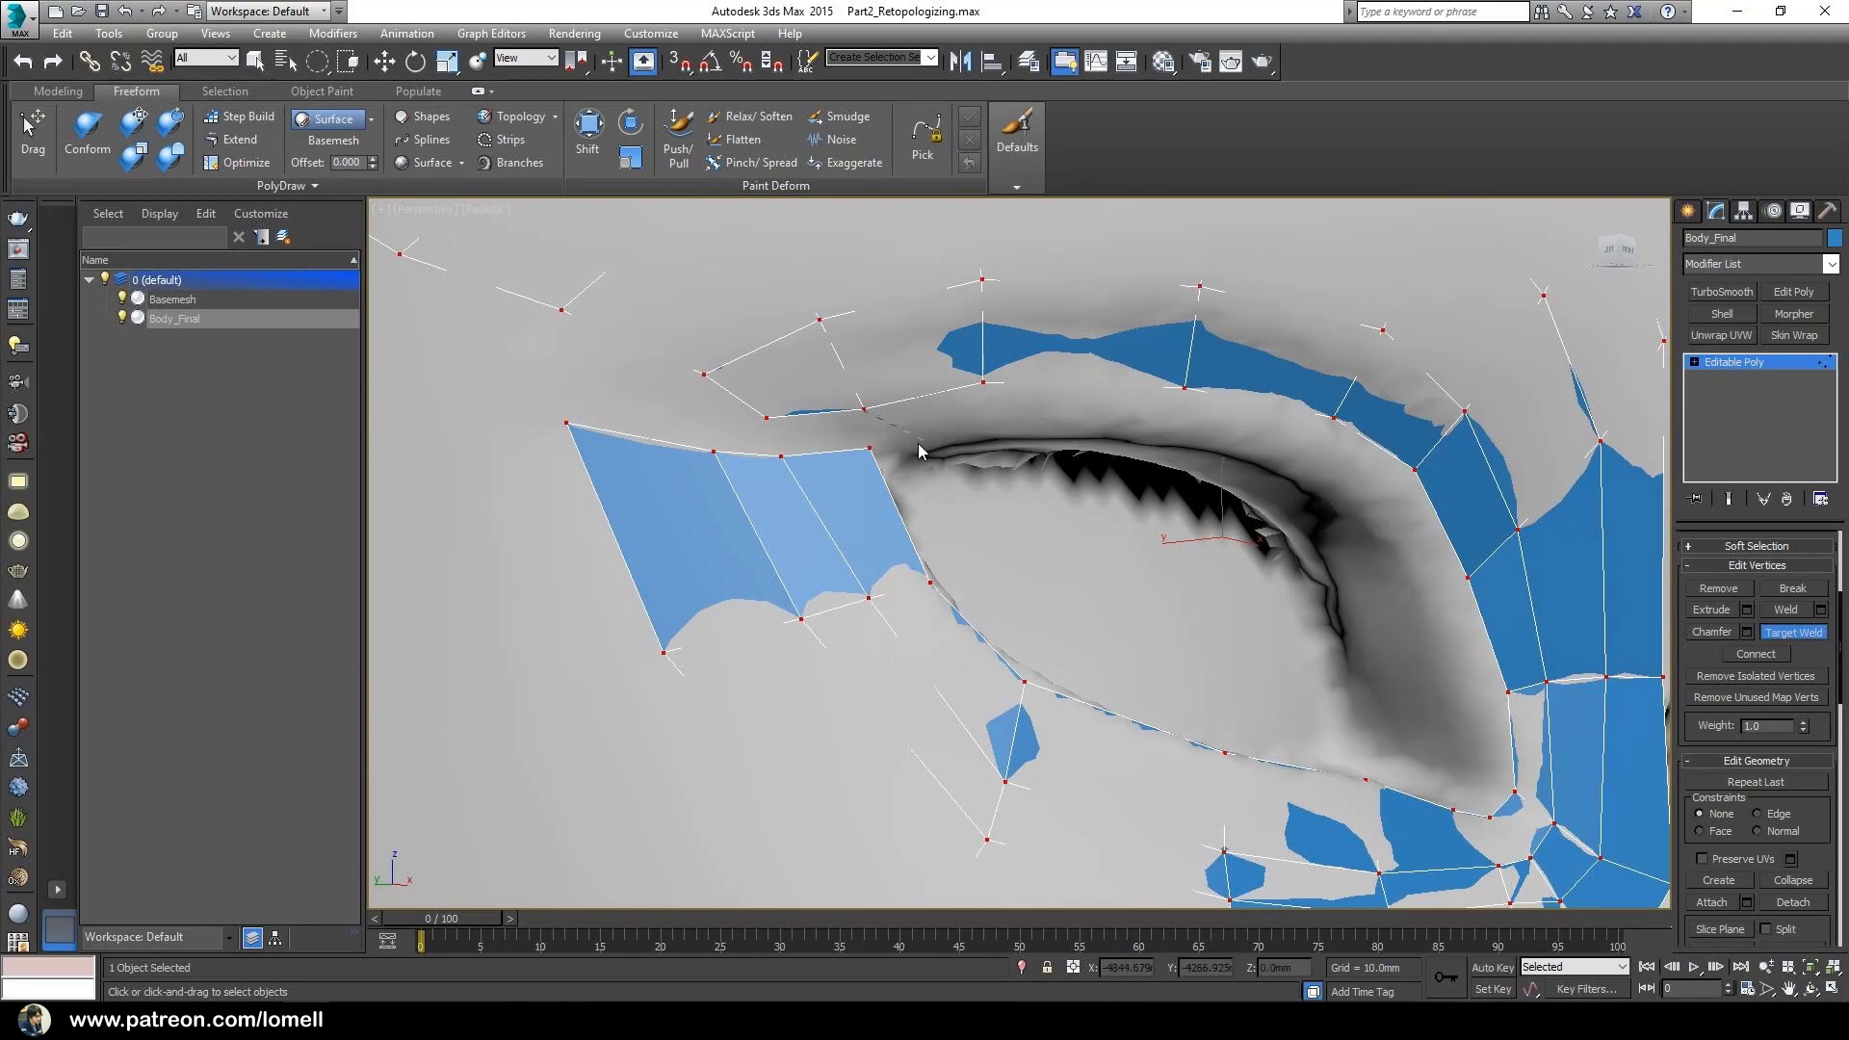
left_click(868, 444)
middle_click_drag(814, 456, 740, 446, "alt")
left_click(789, 454)
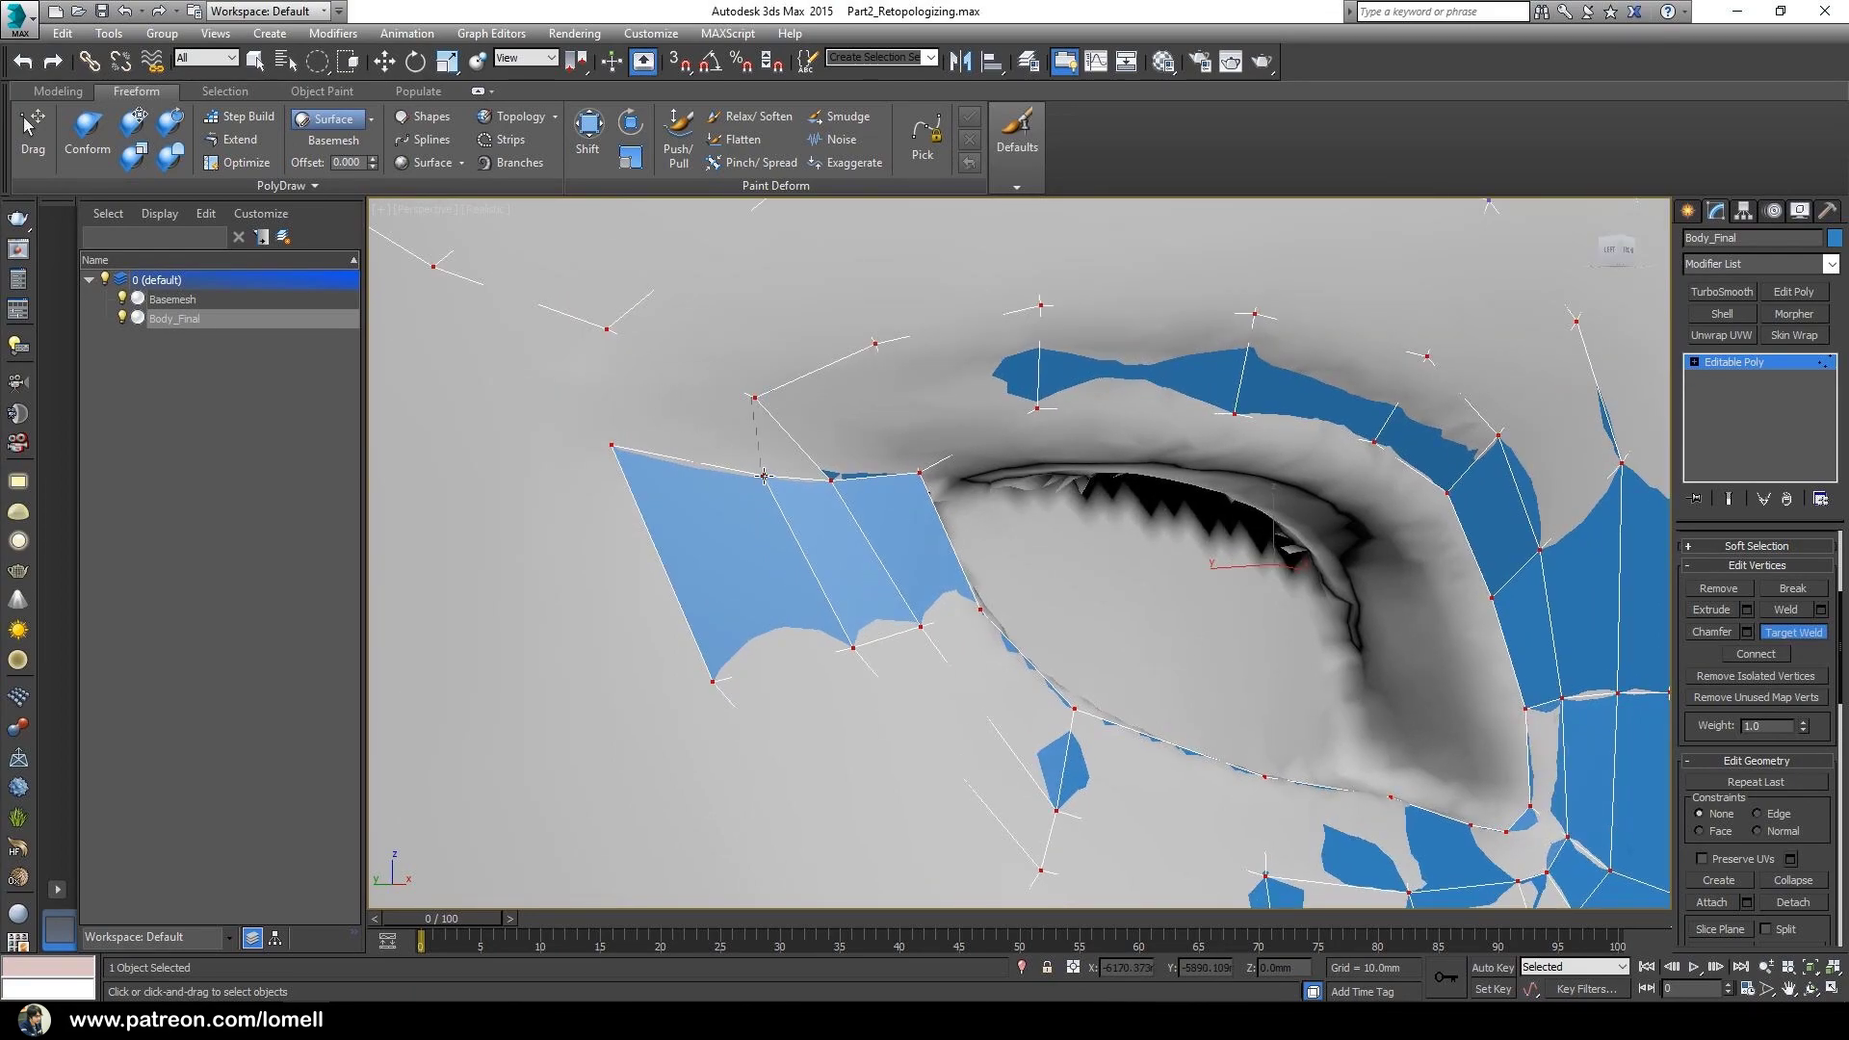
left_click(764, 476)
left_click(614, 446)
- Reposition the vertices at the outer eye corner and the outer brow with the Drag tool
scroll(614, 447, "down", 6)
left_click(33, 140)
left_click(636, 460)
left_click(747, 472)
middle_click_drag(749, 462, 776, 482, "alt")
scroll(835, 540, "down", 5)
middle_click_drag(835, 540, 751, 501, "alt")
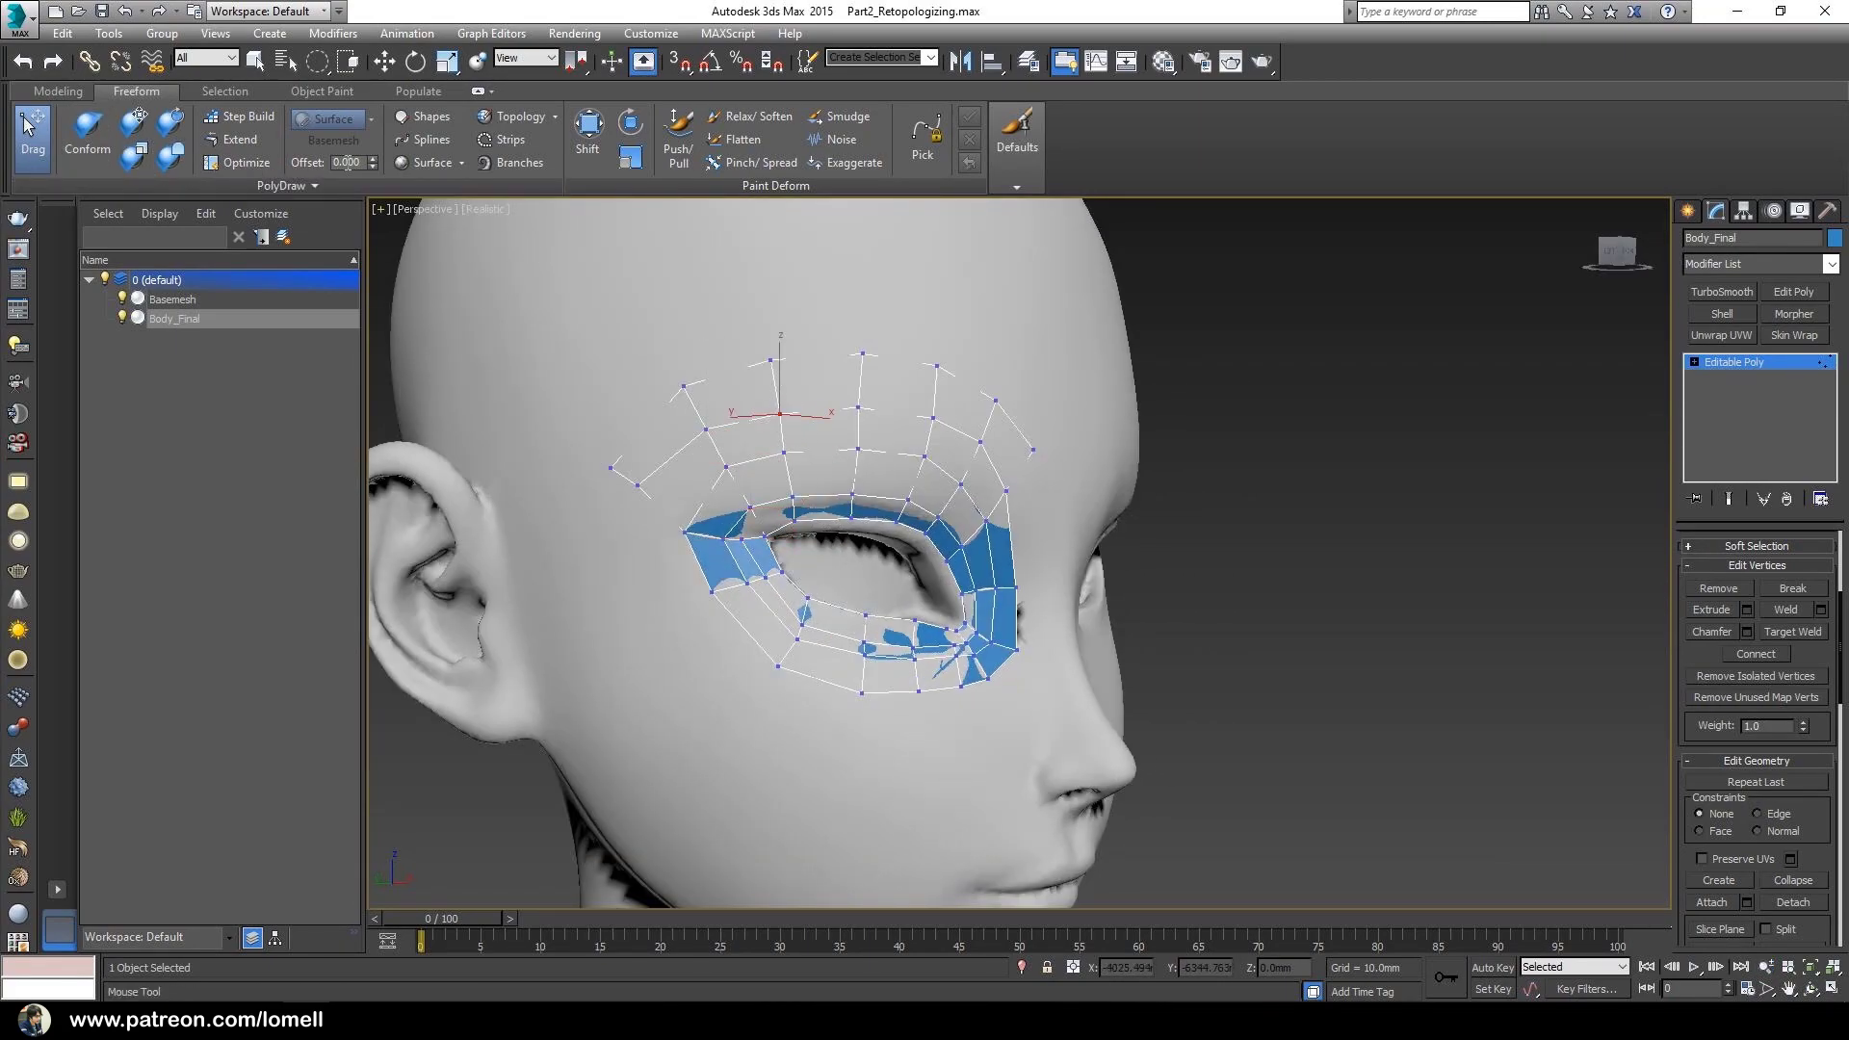
middle_click_drag(631, 389, 664, 451, "alt")
left_click(731, 483)
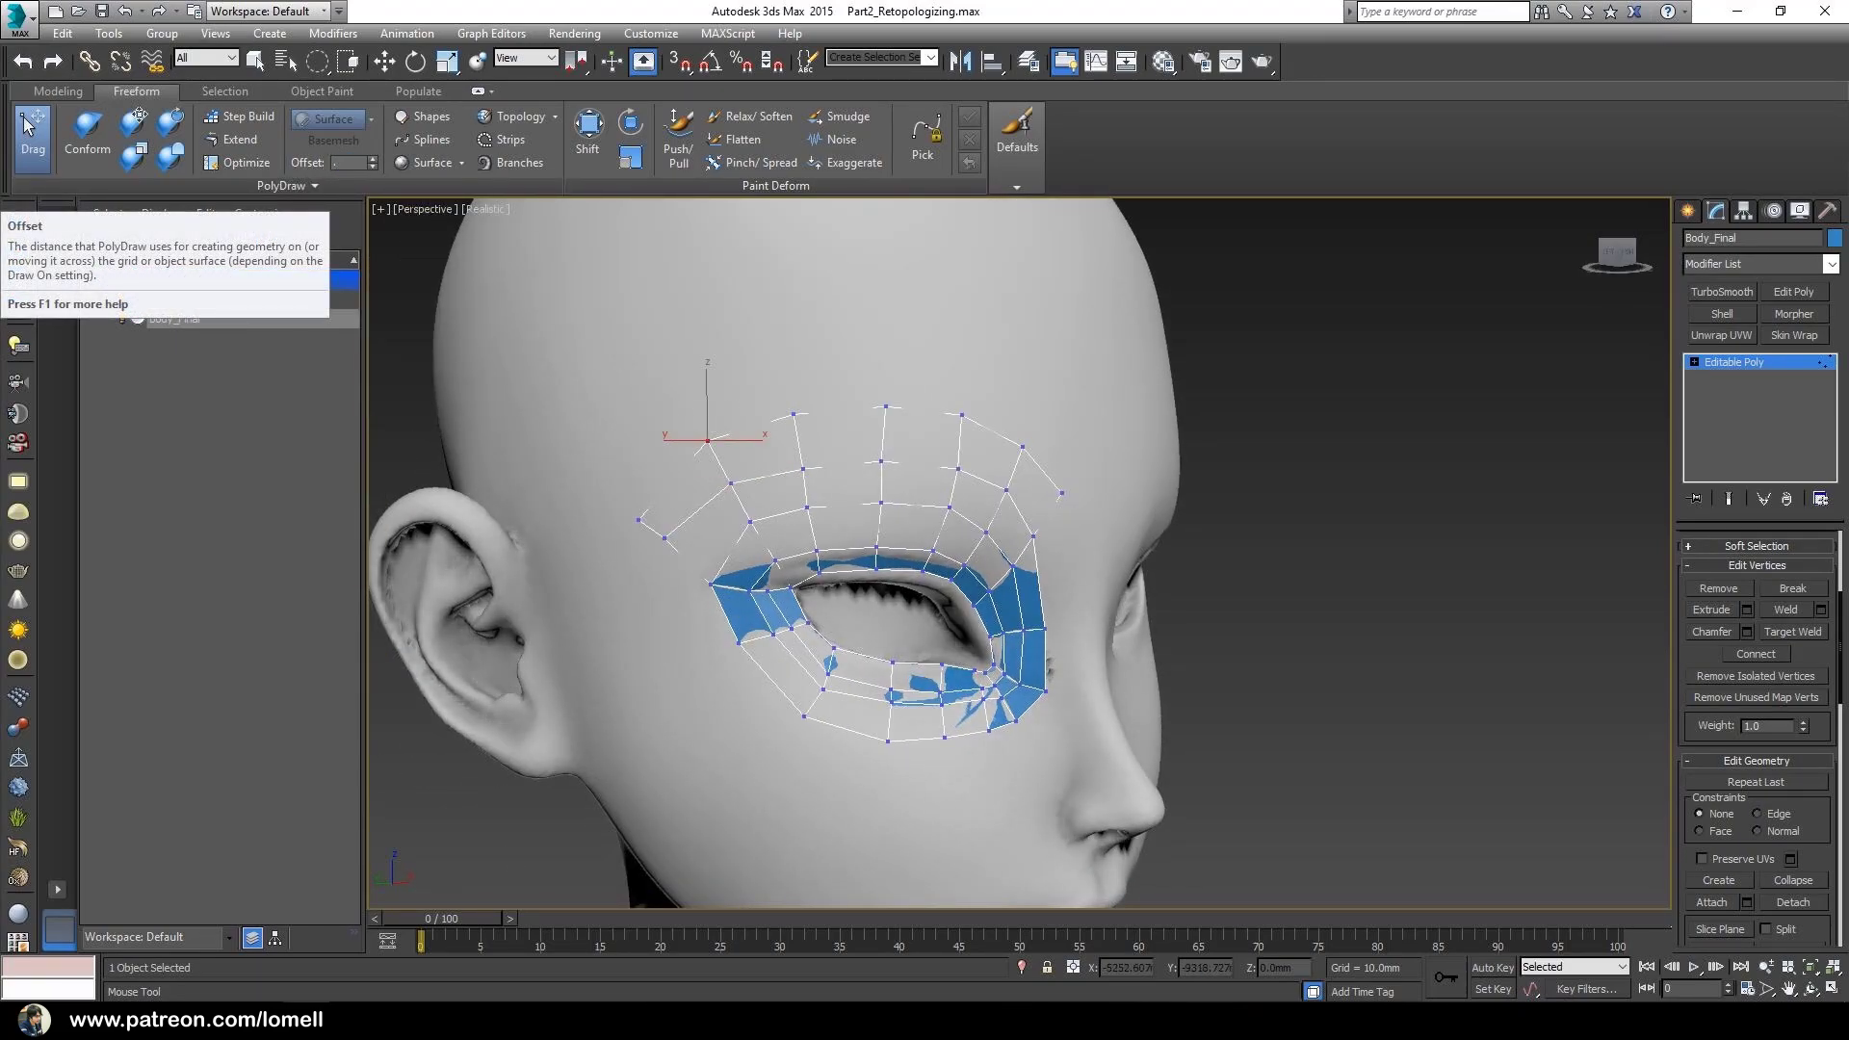
- Set the PolyDraw offset to 0.500 and brush the whole eye mesh onto the face surface with Conform
left_click(74, 161)
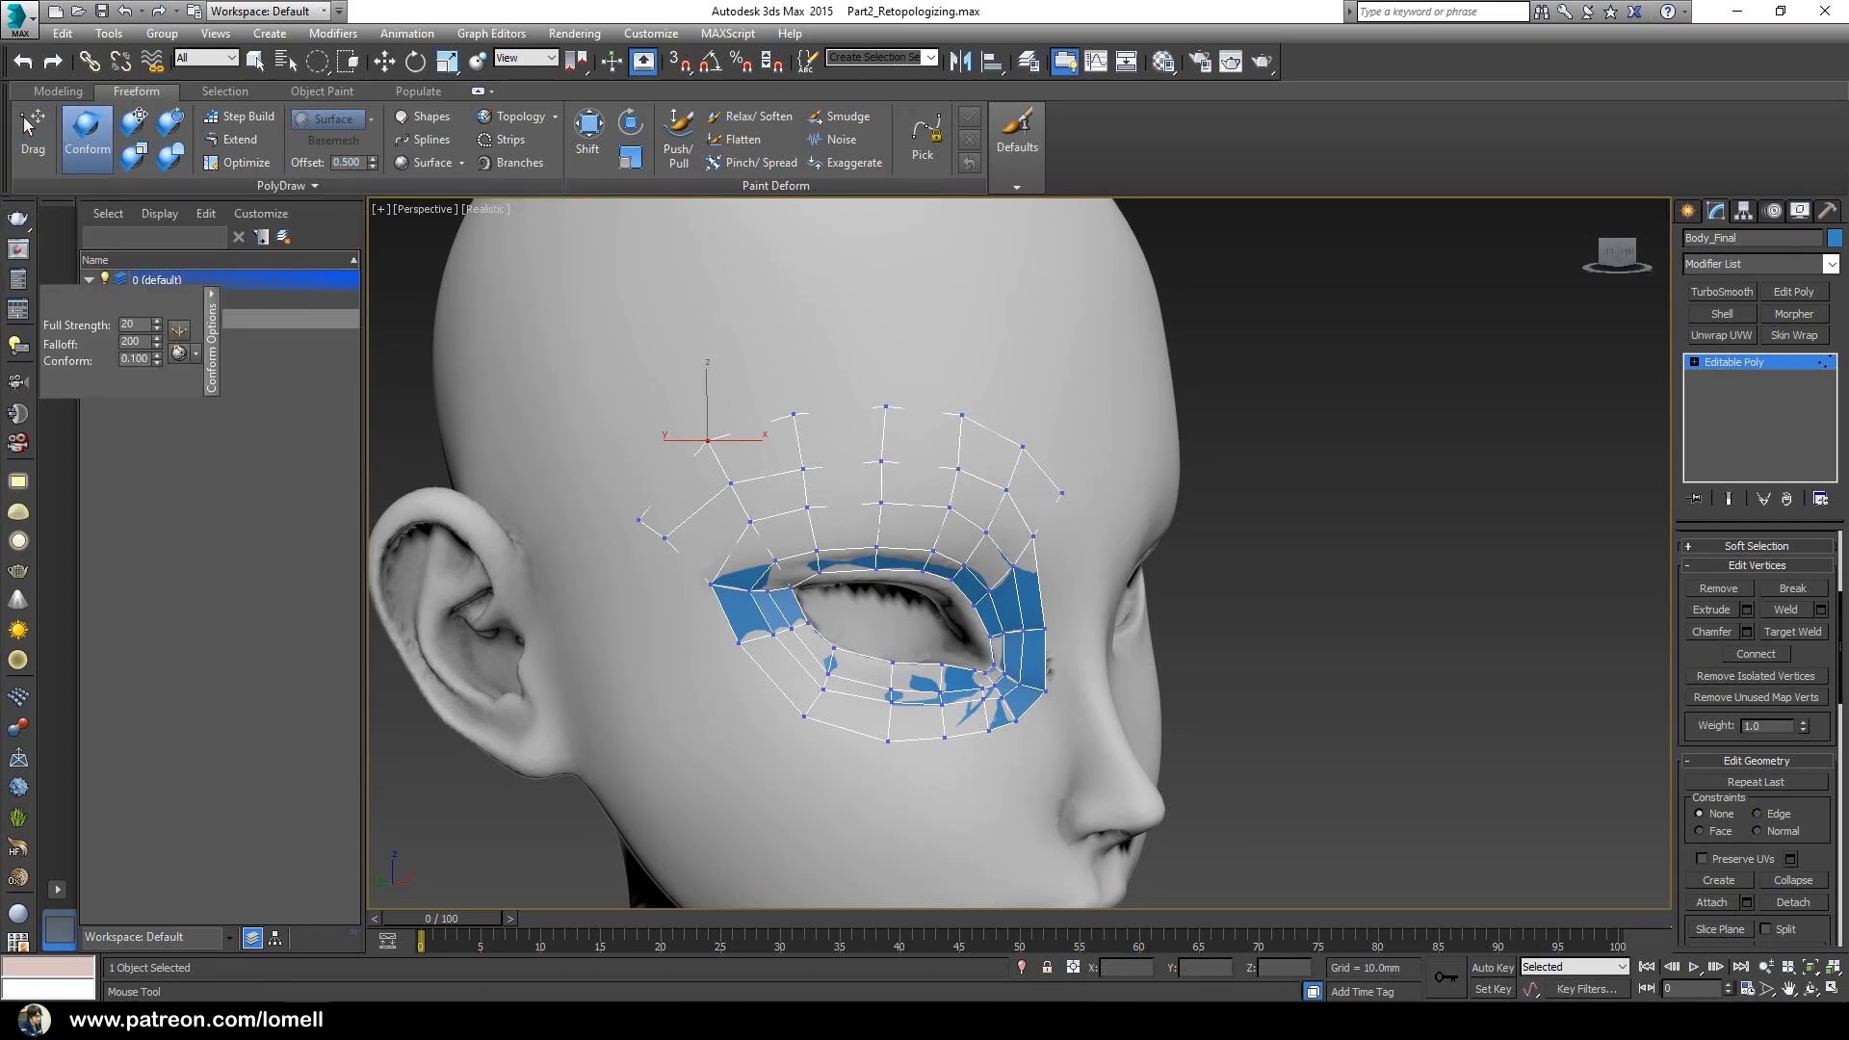
middle_click_drag(688, 470, 706, 483, "alt")
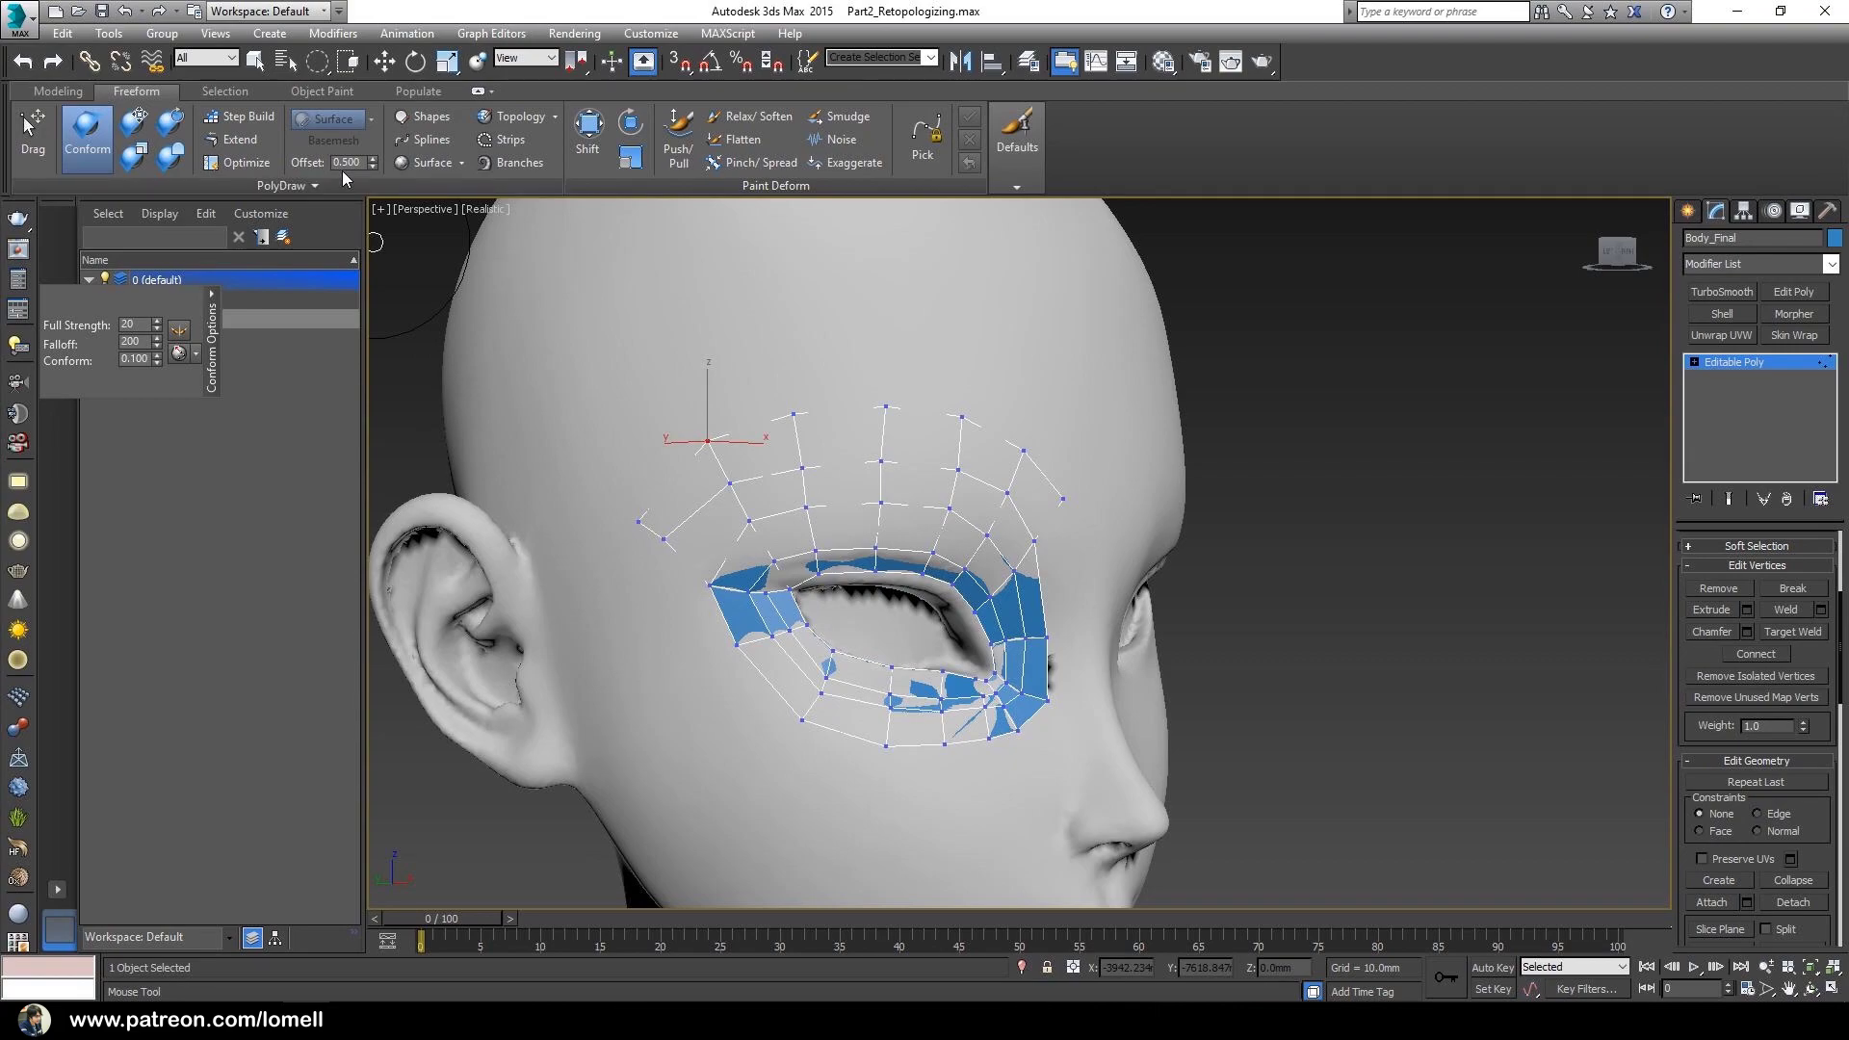
mouse_move(743, 524)
left_mouse_down()
mouse_move(694, 501)
mouse_move(925, 423)
mouse_move(1022, 546)
mouse_move(747, 530)
left_mouse_up()
middle_click_drag(736, 541, 823, 602, "alt")
mouse_move(830, 626)
left_mouse_down()
mouse_move(869, 708)
mouse_move(999, 693)
left_mouse_up()
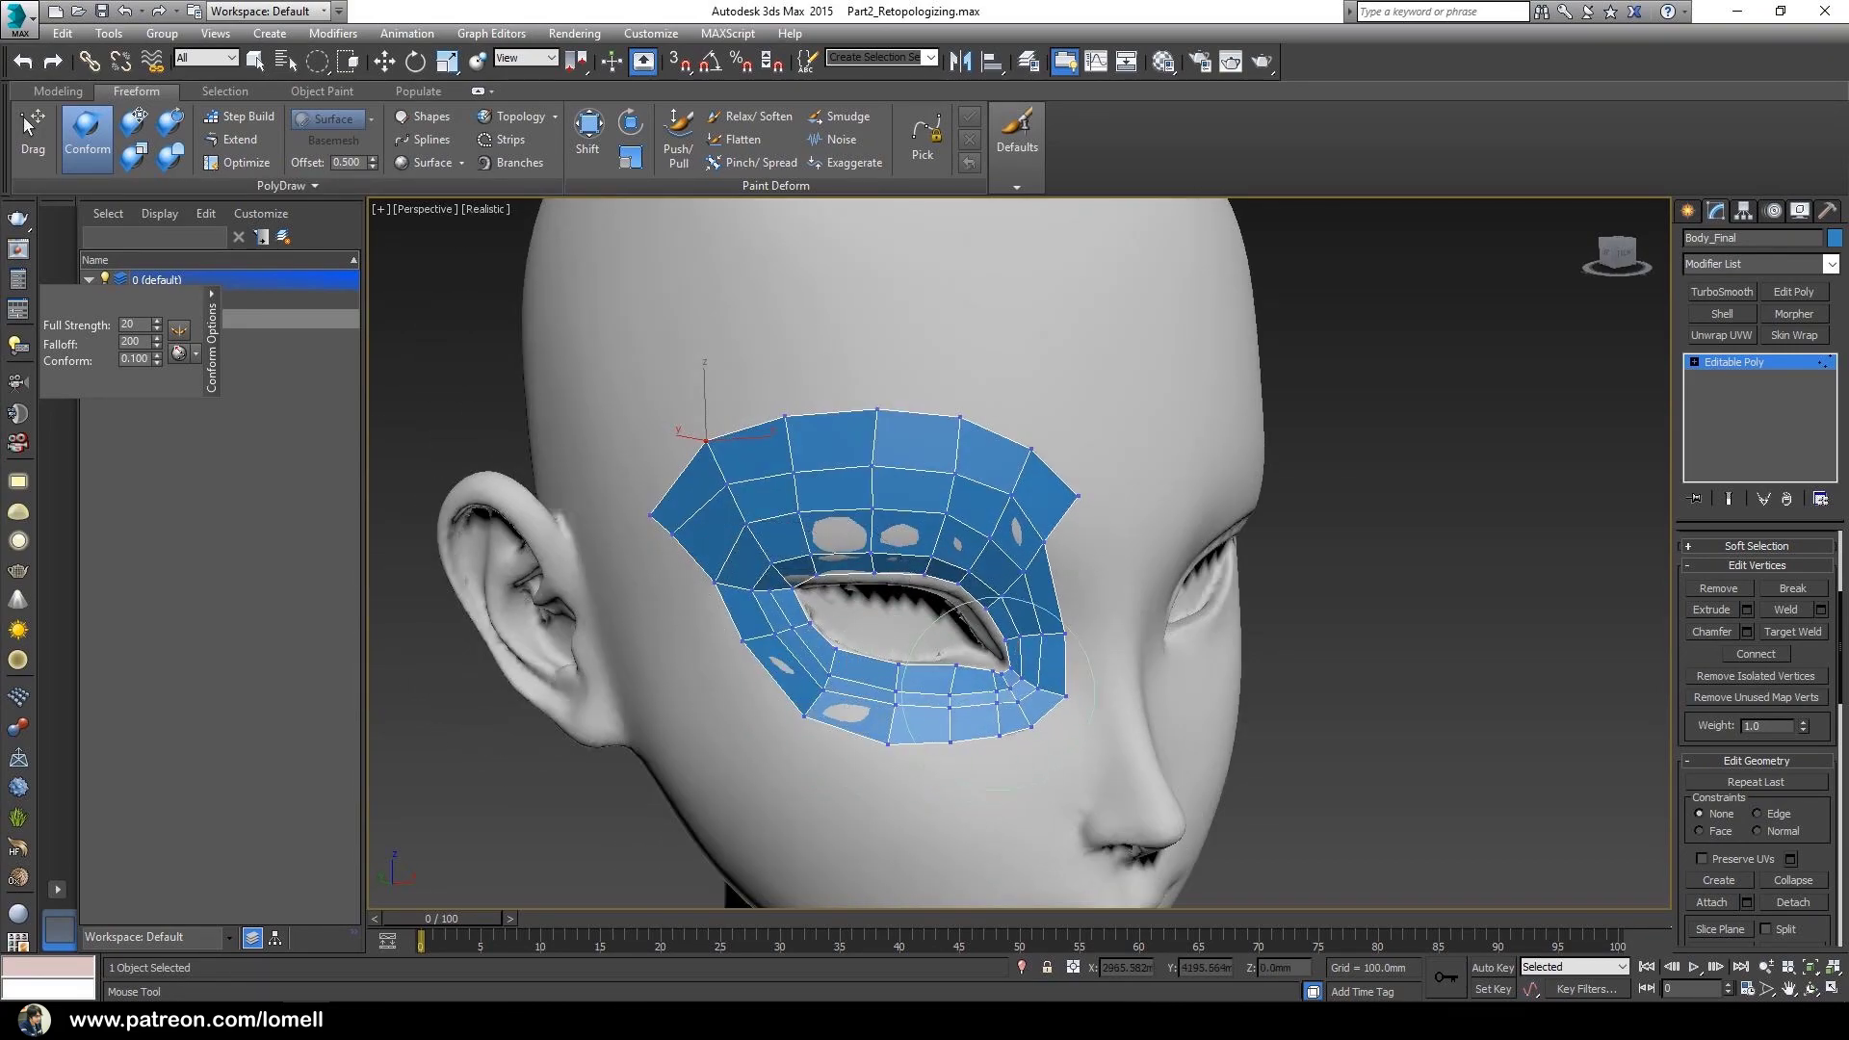
- Build a single starting quad with Step Build at the upper crease beside the nostril wing
mouse_move(702, 743)
middle_mouse_down("alt")
mouse_move(1019, 607)
mouse_move(839, 526)
middle_mouse_up("alt")
key("shift+z")
key("w")
mouse_move(947, 682)
middle_mouse_down()
mouse_move(949, 584)
mouse_move(1003, 628)
mouse_move(937, 591)
mouse_move(919, 611)
mouse_move(991, 677)
mouse_move(974, 549)
mouse_move(966, 570)
mouse_move(999, 470)
middle_mouse_up()
scroll(1002, 628, "up", 3)
scroll(920, 611, "up", 2)
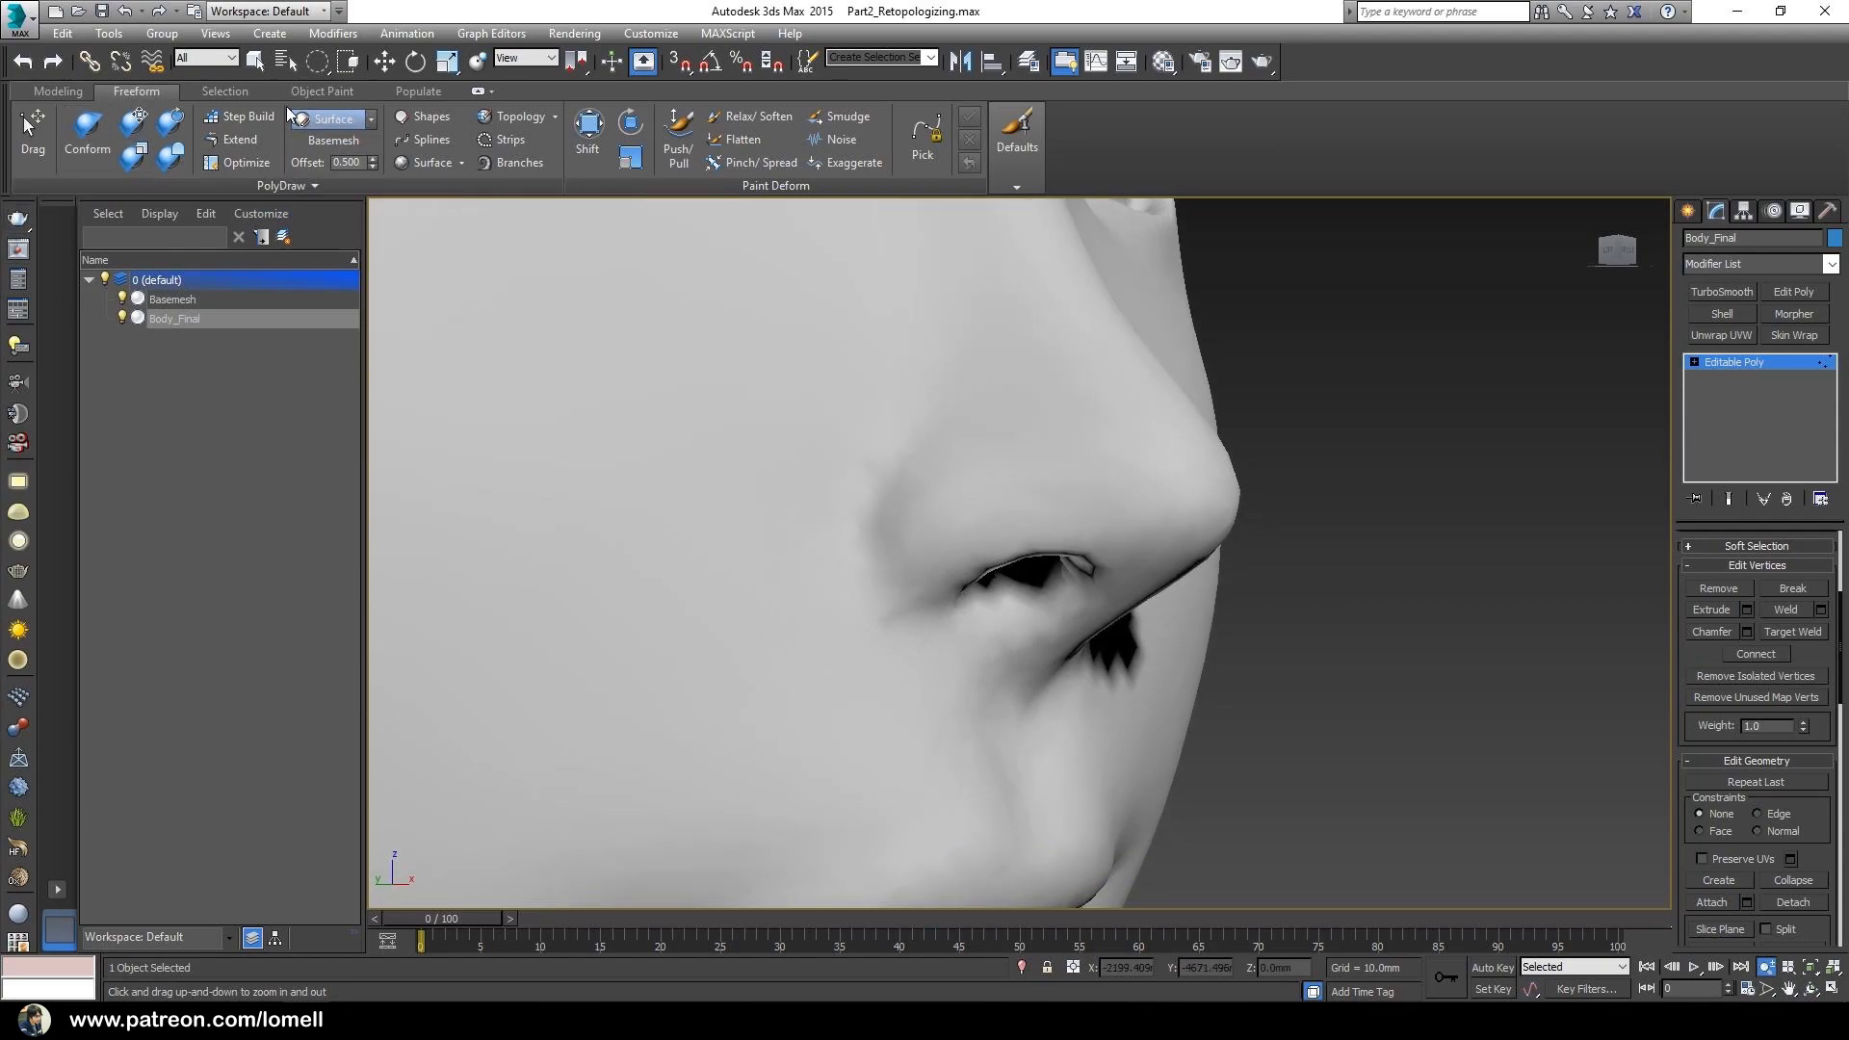
left_click(236, 116)
middle_click_drag(855, 516, 836, 549)
middle_click_drag(809, 466, 905, 511)
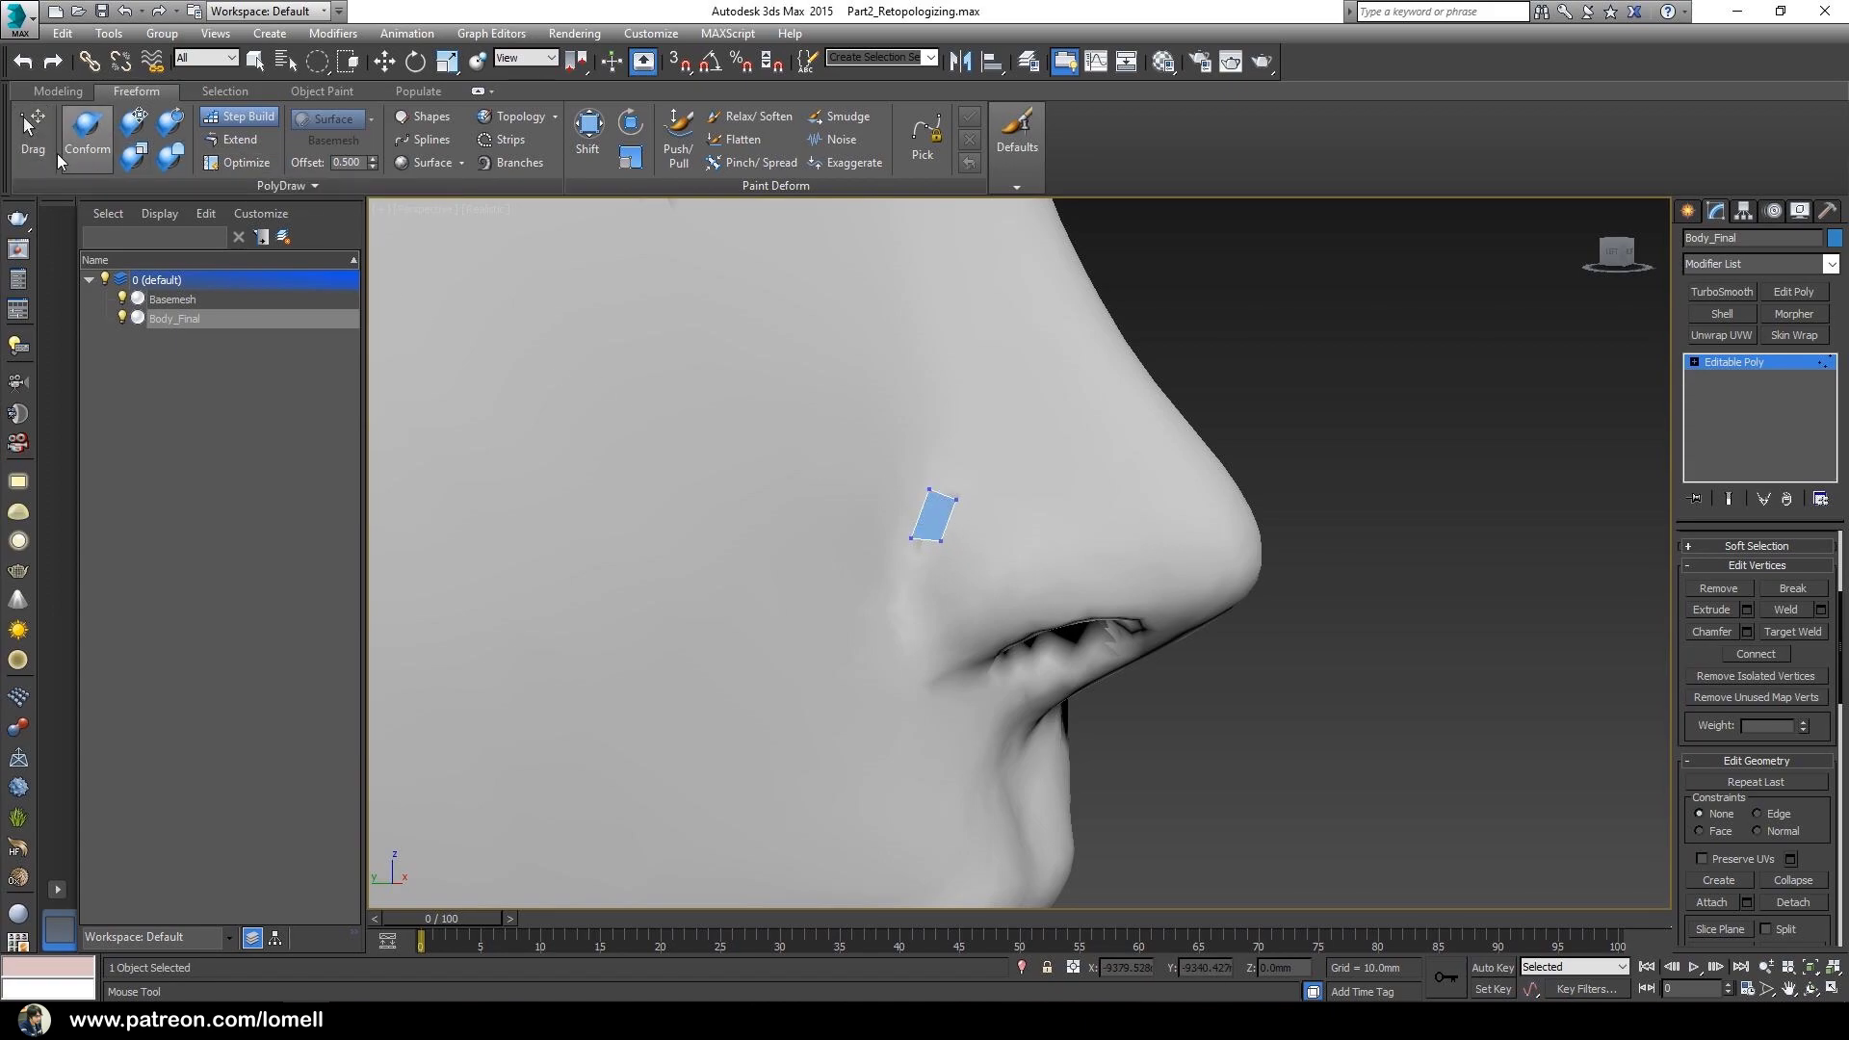
- Extend the starting quad into a strip running down the crease behind the nostril wing
mouse_move(936, 545)
middle_mouse_down("alt")
mouse_move(928, 565)
mouse_move(915, 551)
middle_mouse_up("alt")
left_click_drag(907, 531, 949, 655, "shift")
key("ctrl+z")
key("ctrl+z")
middle_click_drag(761, 513, 894, 555, "alt")
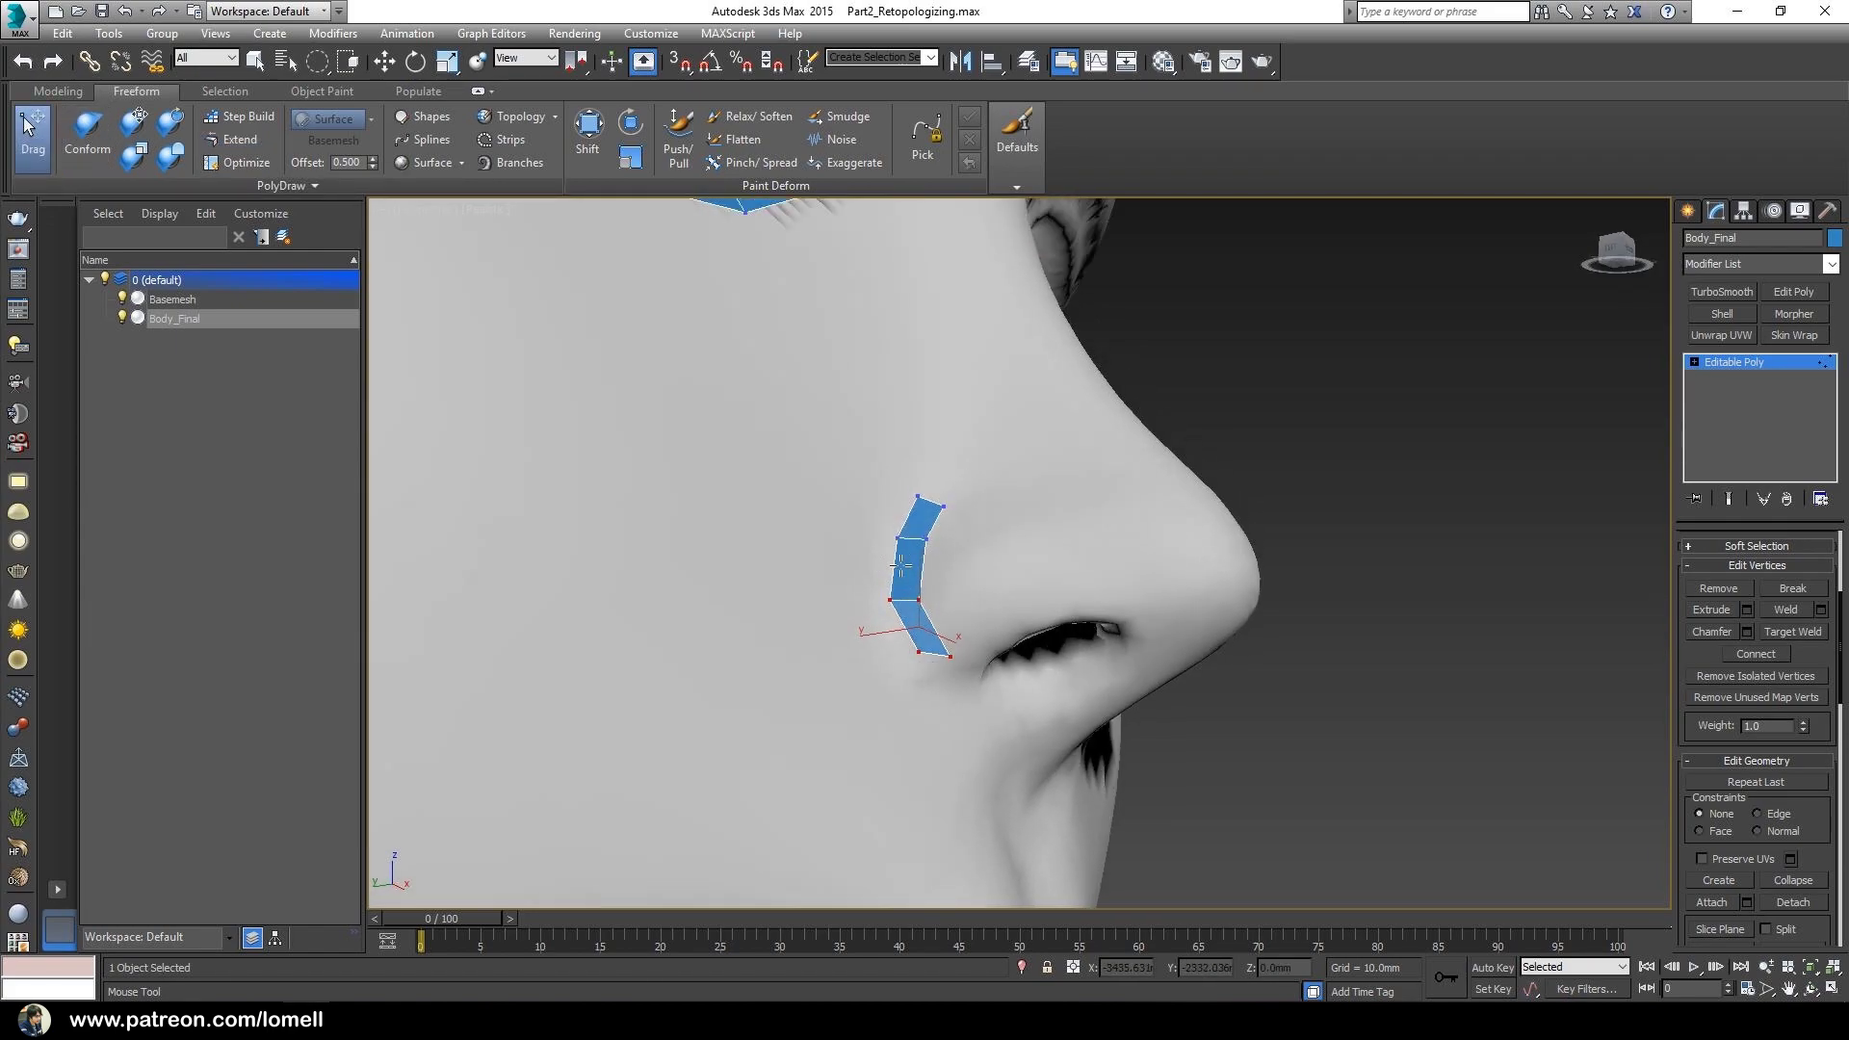
- Reposition the nostril wing strip's vertices so the quads follow the crease in an even curve
left_click_drag(914, 672, 914, 679)
left_click_drag(890, 600, 895, 628)
left_click_drag(919, 600, 920, 621)
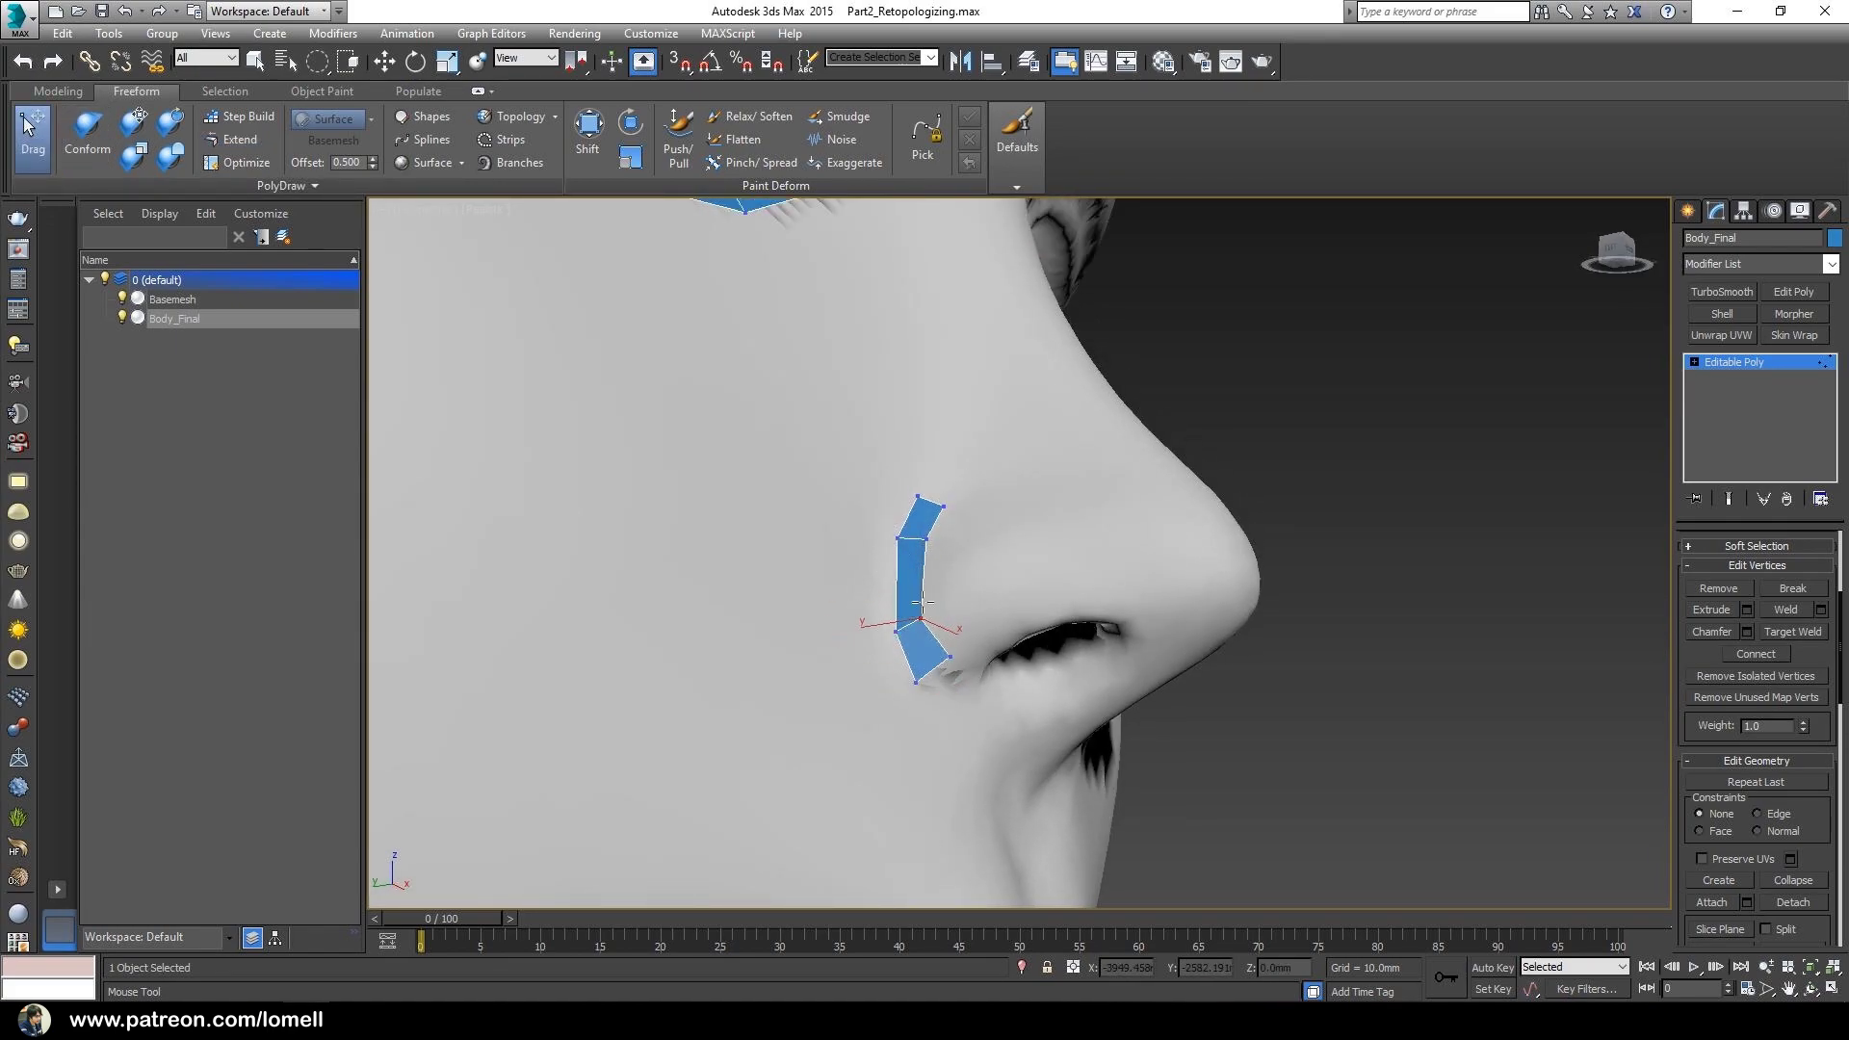
middle_click_drag(922, 630, 939, 610, "alt")
left_click_drag(886, 559, 884, 558)
left_click_drag(924, 532, 913, 556)
left_click_drag(912, 481, 907, 495)
left_click_drag(939, 492, 929, 515)
left_click_drag(907, 495, 928, 508)
middle_click_drag(928, 508, 842, 453, "alt")
left_click_drag(903, 499, 907, 502)
- Extend a quad under the base of the nostril wing and adjust its vertices to follow the curve
left_click(239, 150)
middle_click_drag(920, 646, 920, 583, "alt")
left_click_drag(920, 589, 966, 593, "shift")
middle_click_drag(968, 593, 954, 662, "alt")
left_click(39, 129)
left_click(882, 577)
left_click_drag(898, 628, 939, 603)
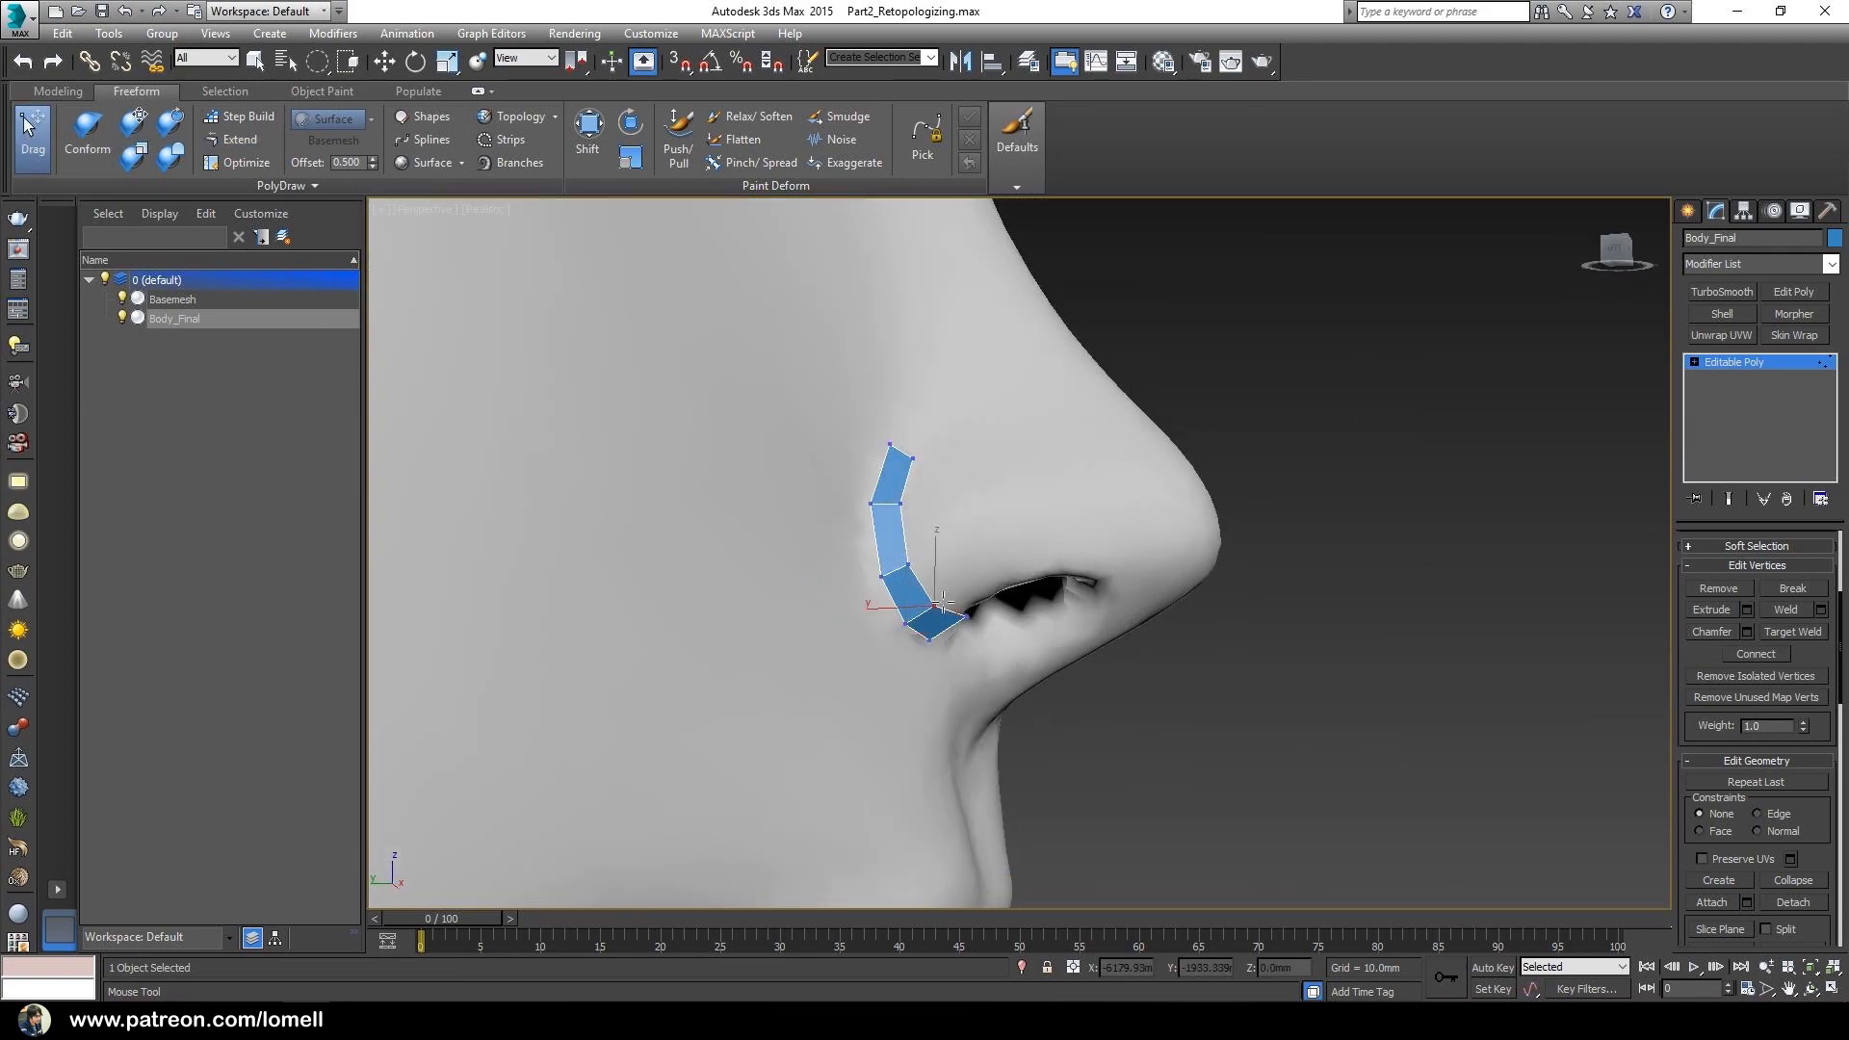
middle_click_drag(941, 610, 872, 559, "alt")
left_click_drag(973, 624, 912, 639)
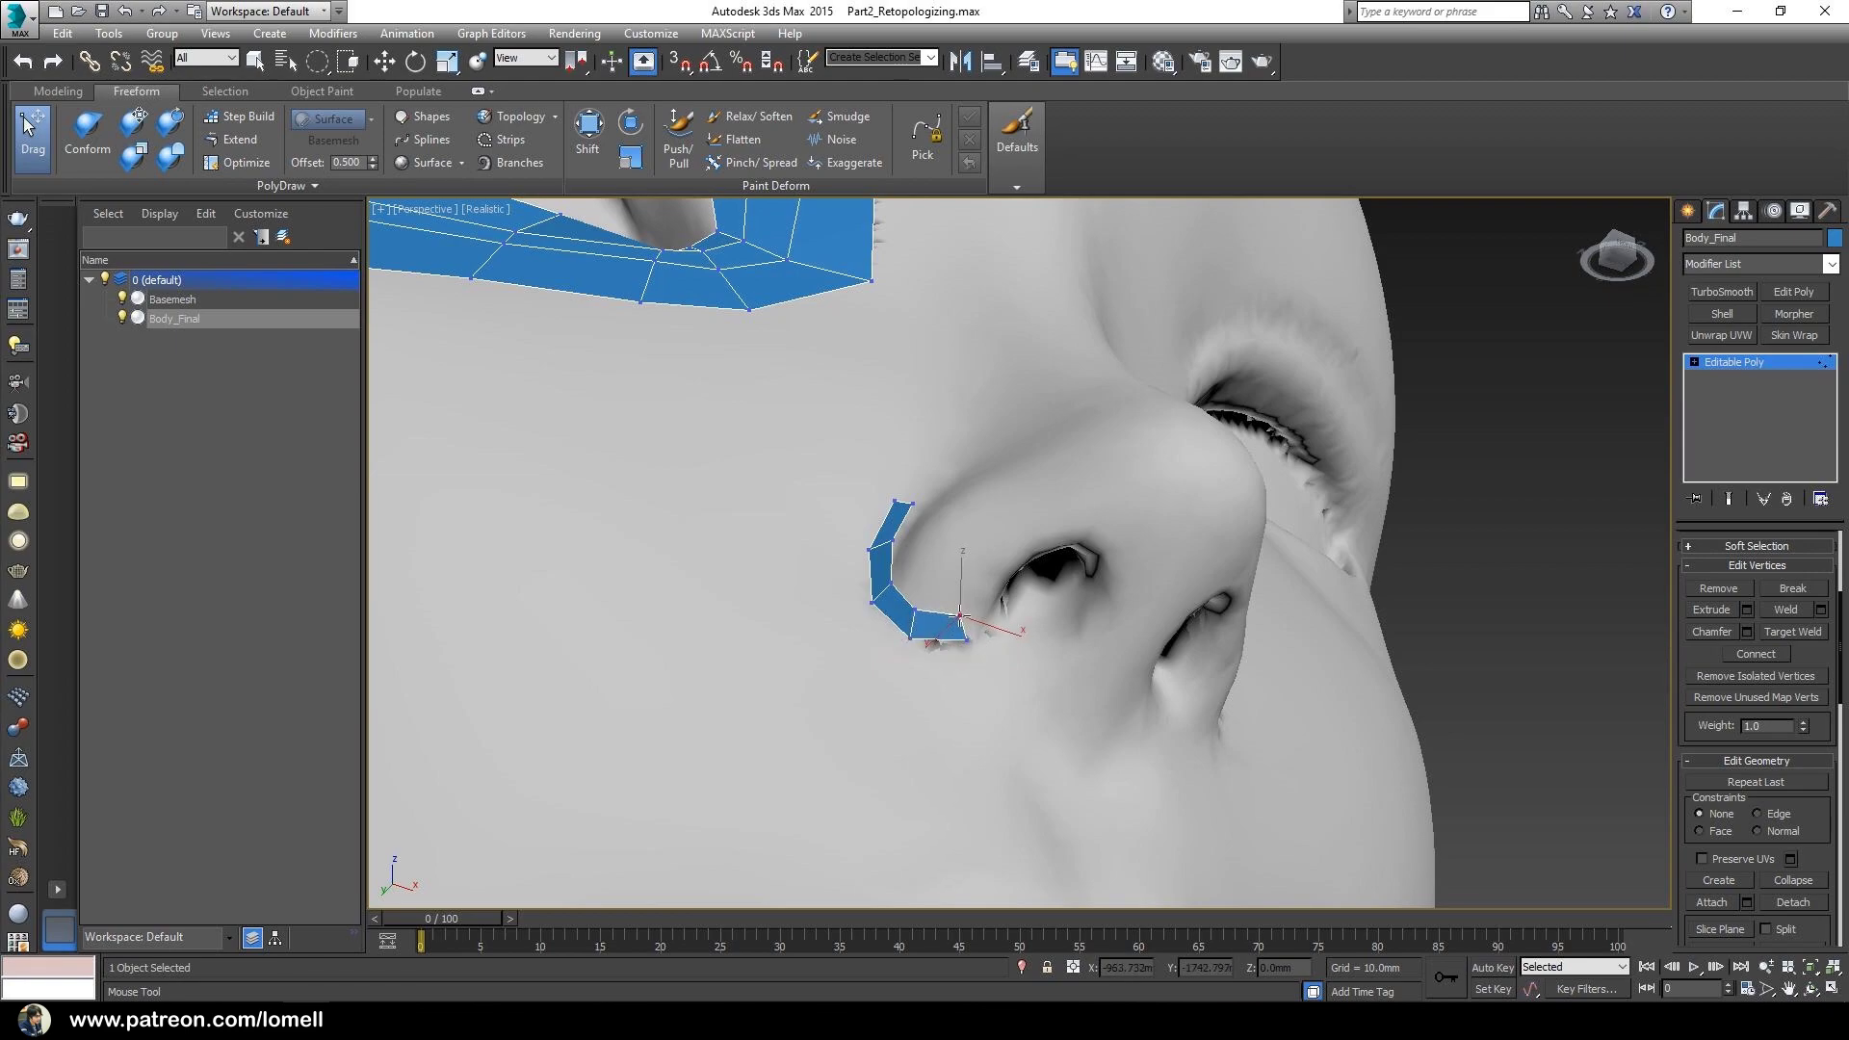
- Extend the strip from the wing base up along the nostril's outer rim and adjust its end vertex
left_click(242, 141)
middle_click_drag(972, 618, 931, 606, "alt")
left_click_drag(959, 611, 1071, 478, "shift")
left_click(29, 154)
middle_click_drag(816, 402, 819, 434, "alt")
mouse_move(1066, 465)
left_mouse_down()
mouse_move(1087, 464)
mouse_move(1066, 471)
left_mouse_up()
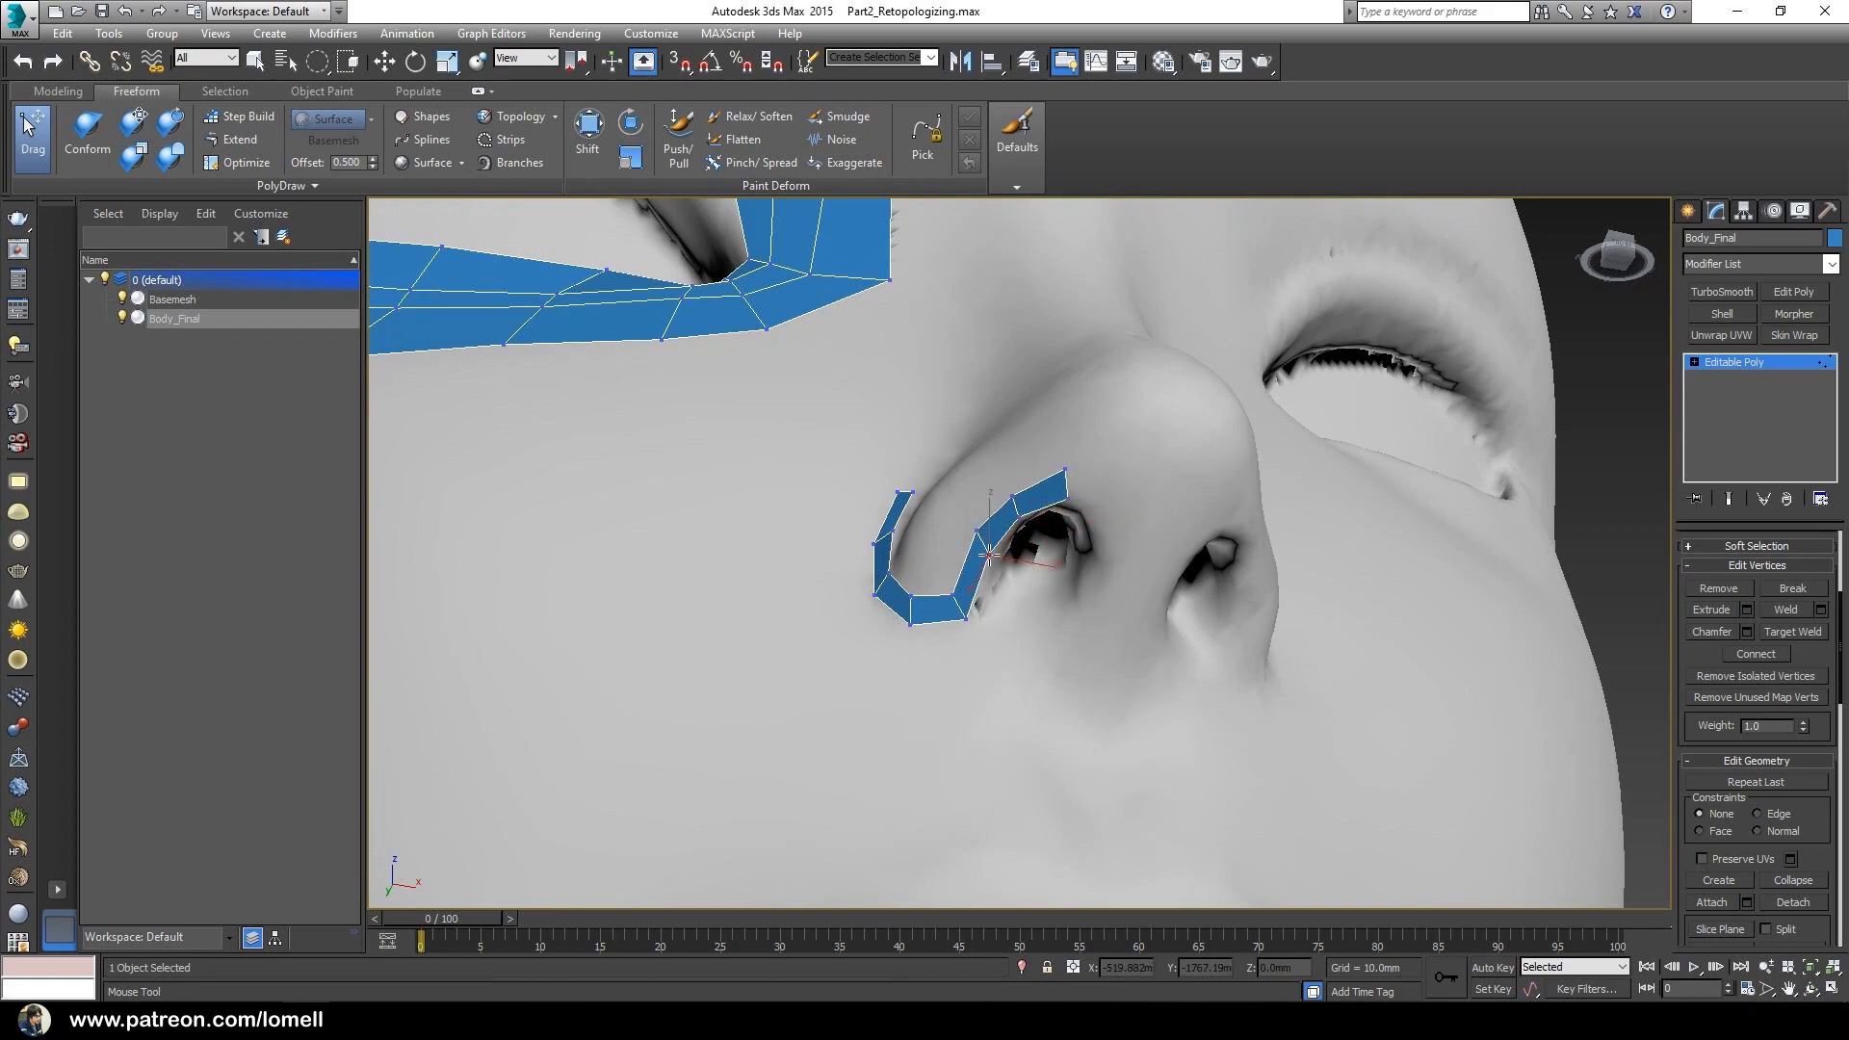
- Extend a quad around the front of the nostril and reposition its vertices along the rim
middle_click_drag(962, 582, 932, 577, "alt")
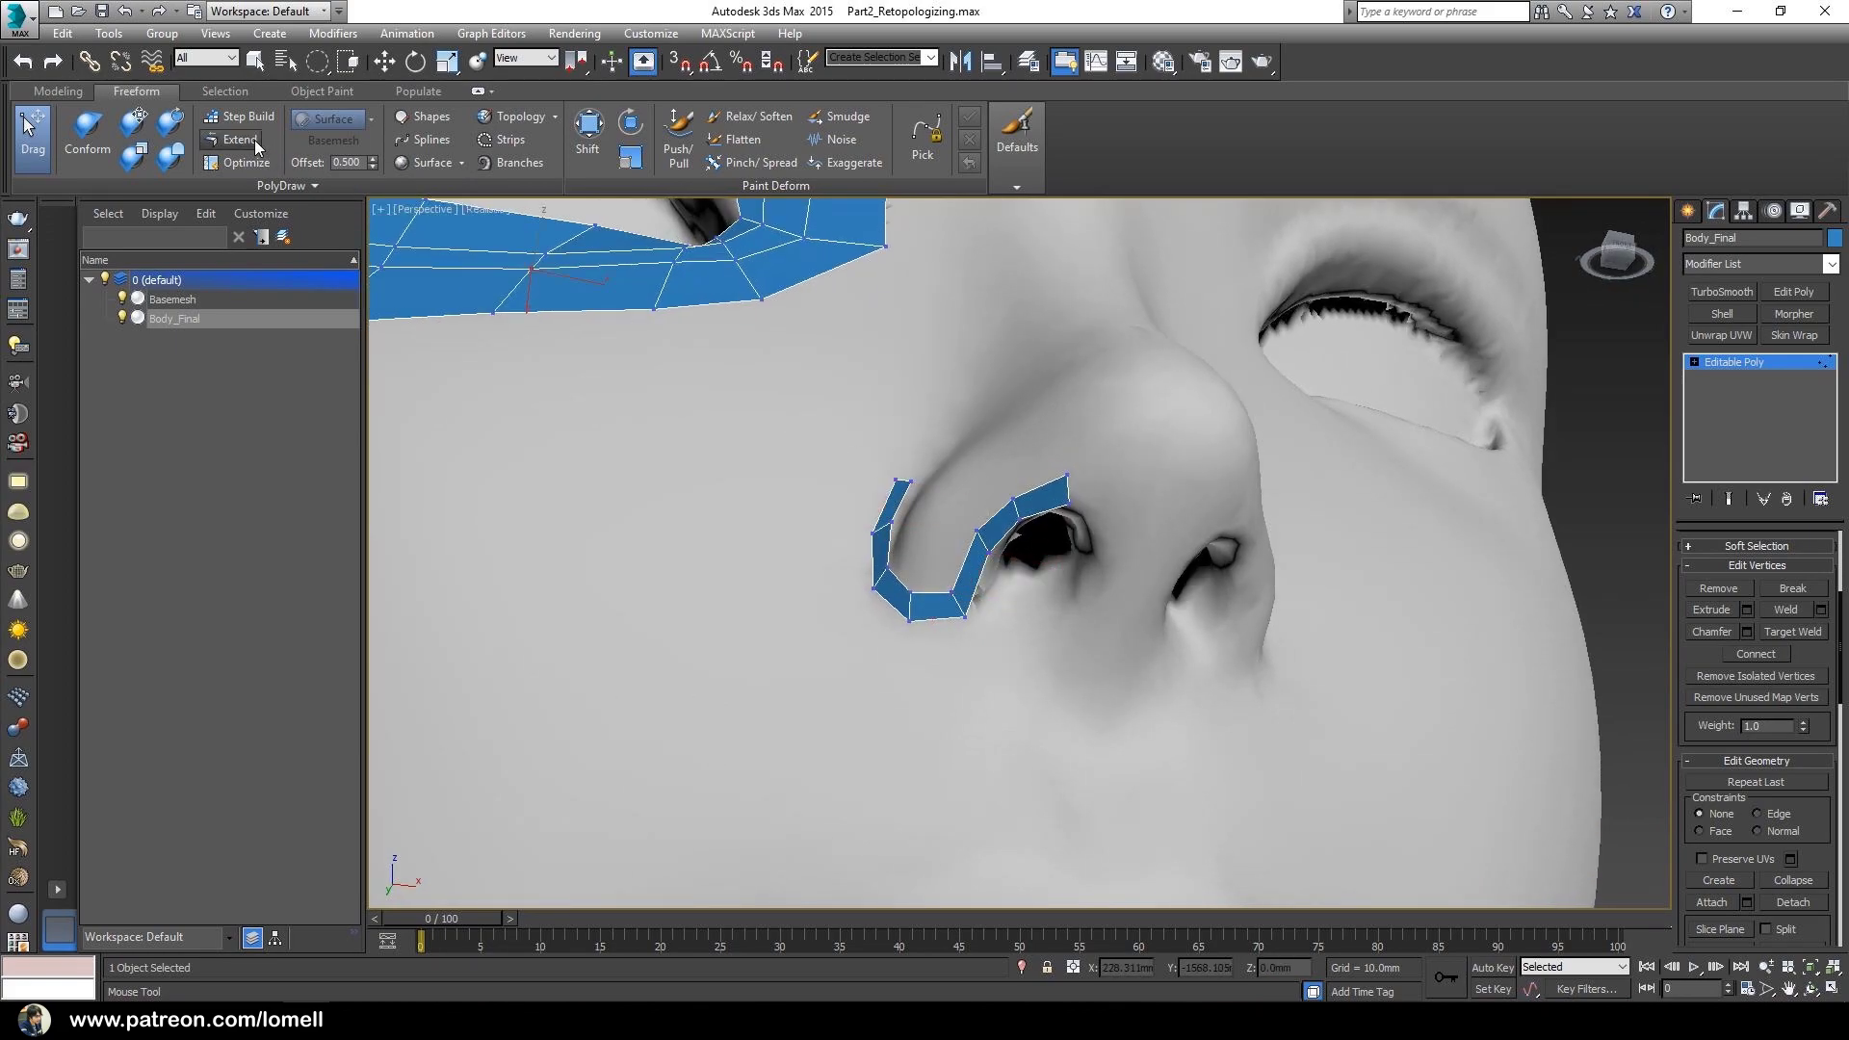
left_click(256, 144)
middle_click_drag(1043, 487, 1083, 511, "alt")
left_click_drag(1059, 497, 1098, 518, "shift")
left_click(32, 135)
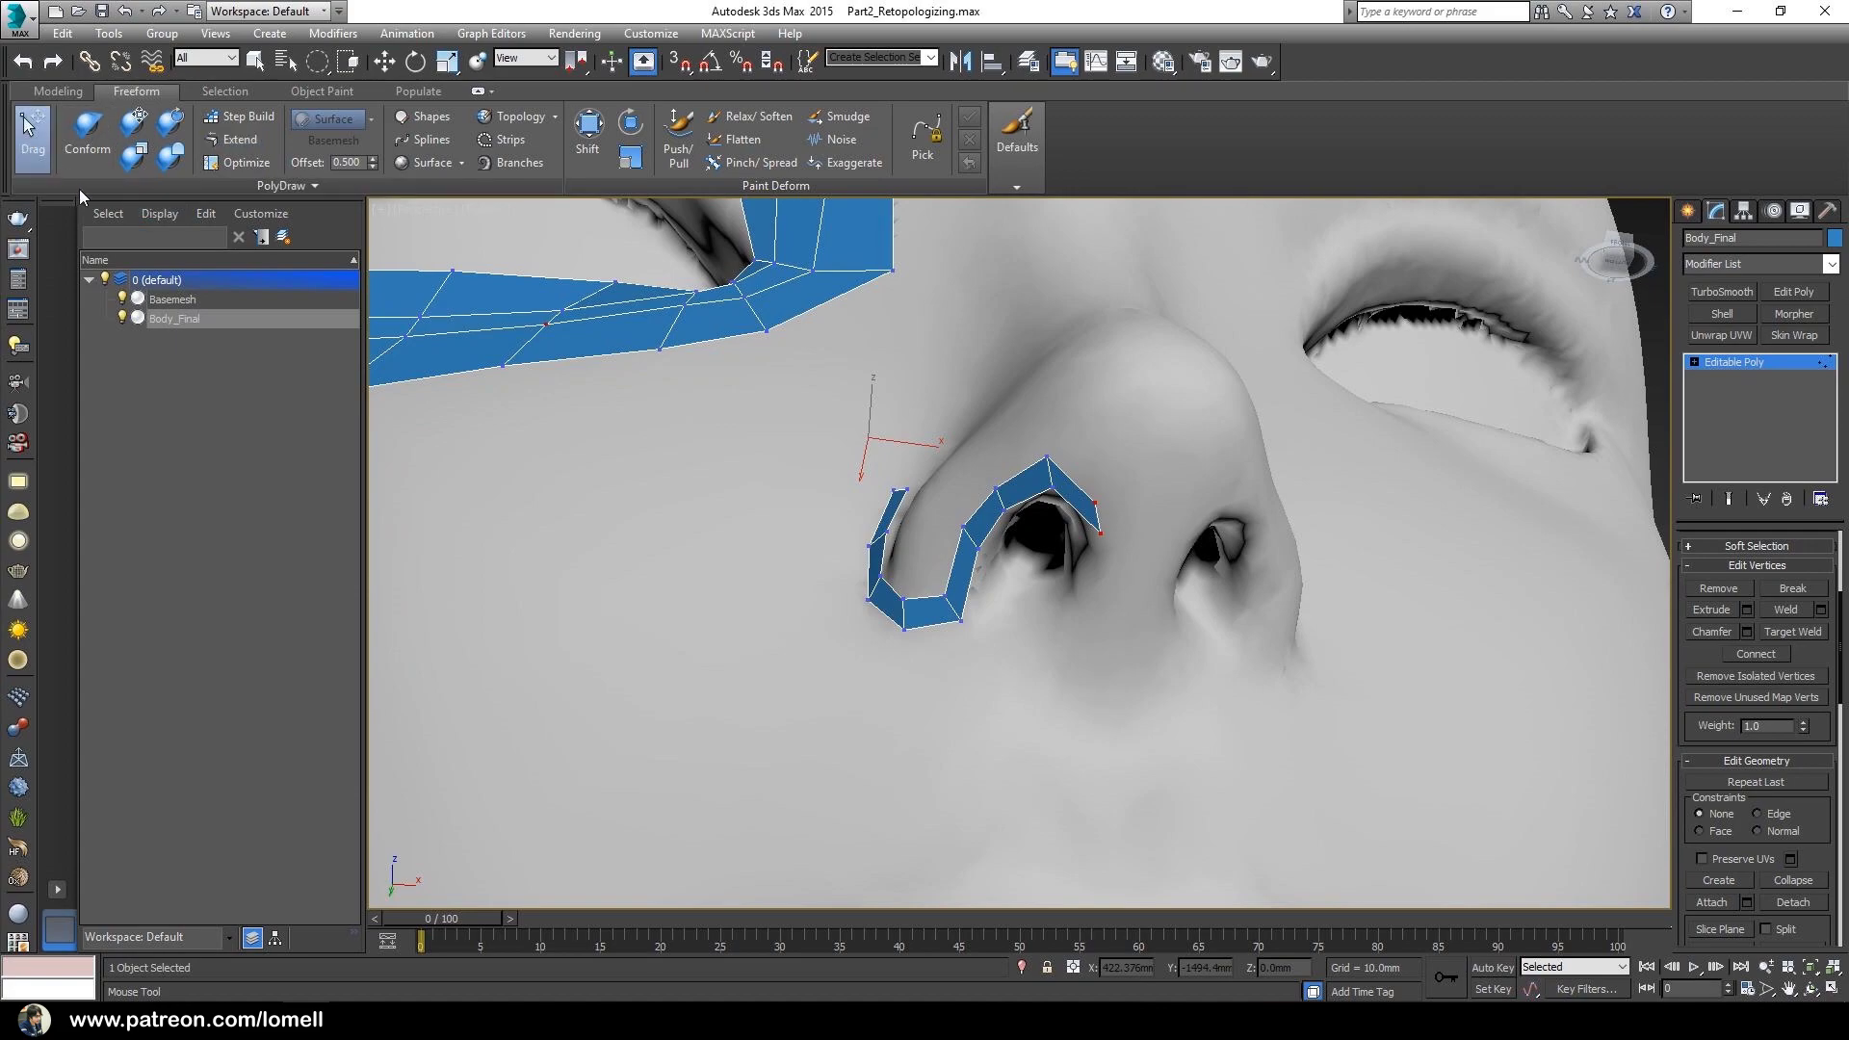
left_click(1102, 498)
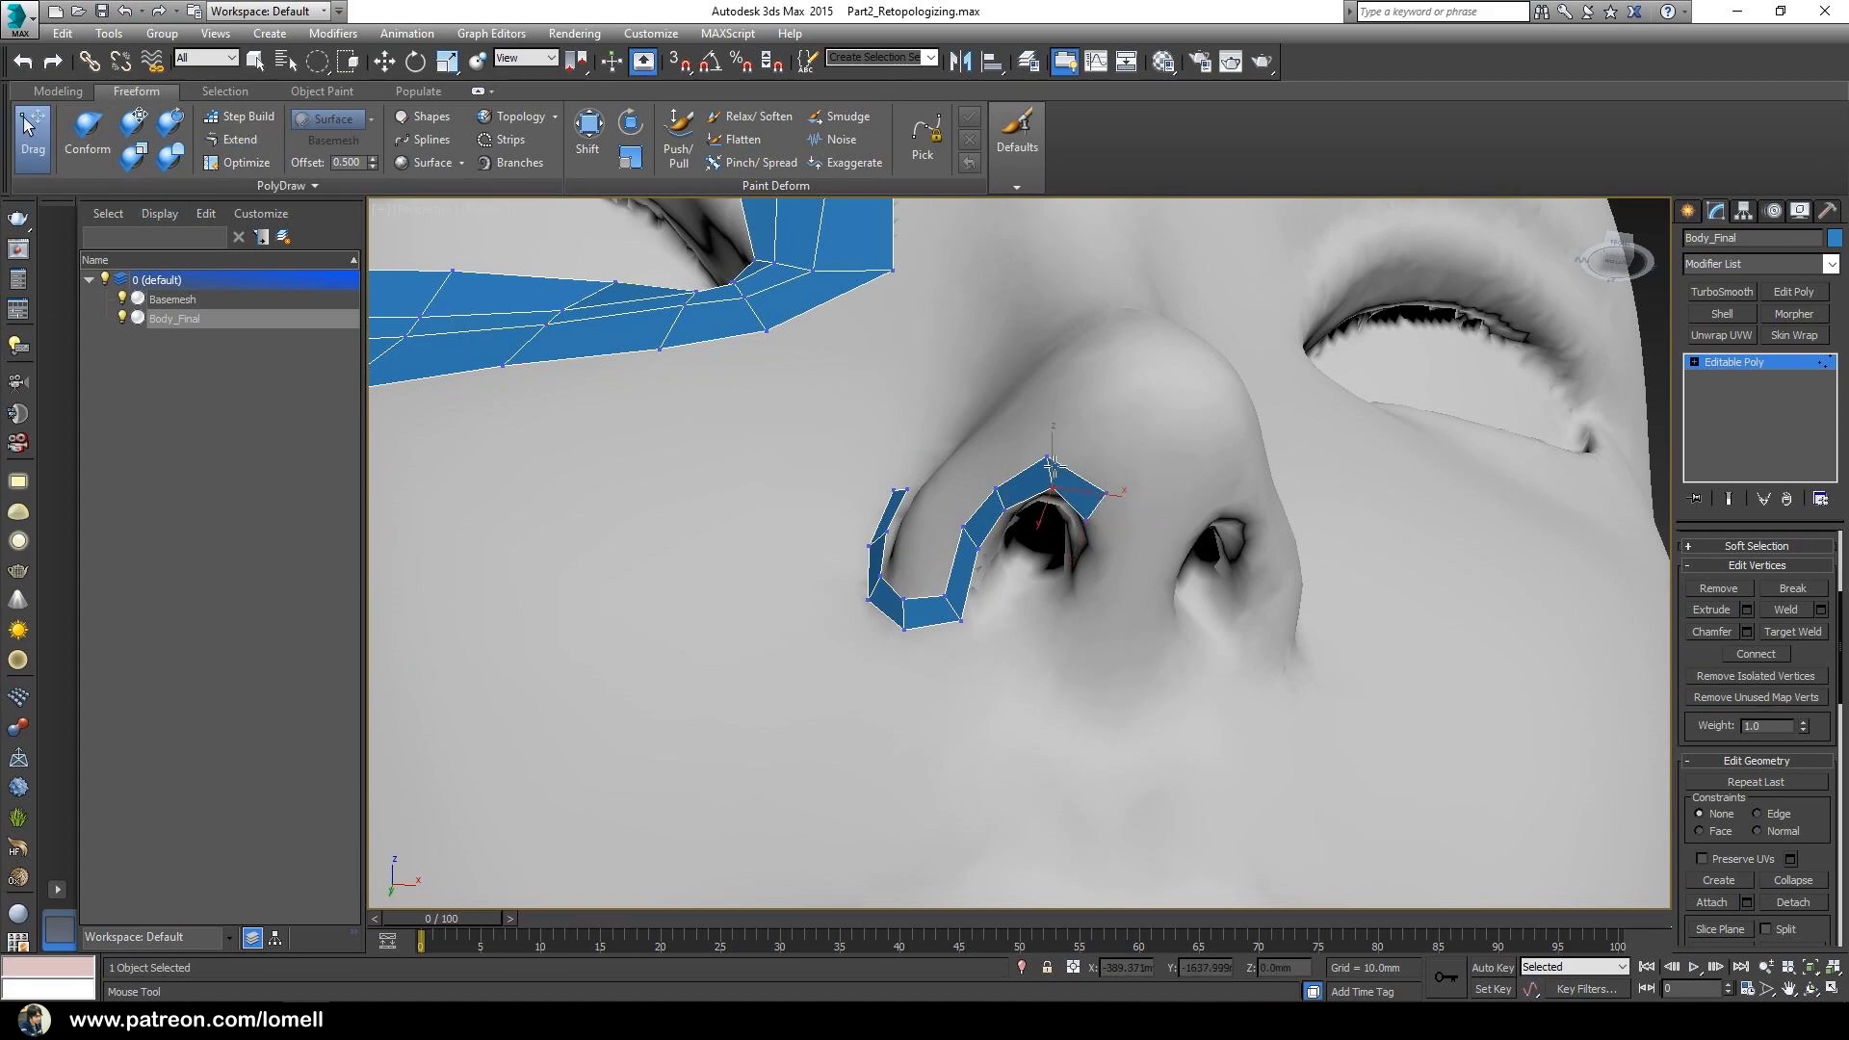
left_click_drag(1103, 506, 1099, 505)
mouse_move(1091, 521)
middle_mouse_down("alt")
mouse_move(1146, 515)
mouse_move(1090, 552)
middle_mouse_up("alt")
left_click(1080, 449)
- Extend the strip back along the nostril's inner rim to its base and adjust the end vertices
left_click(232, 142)
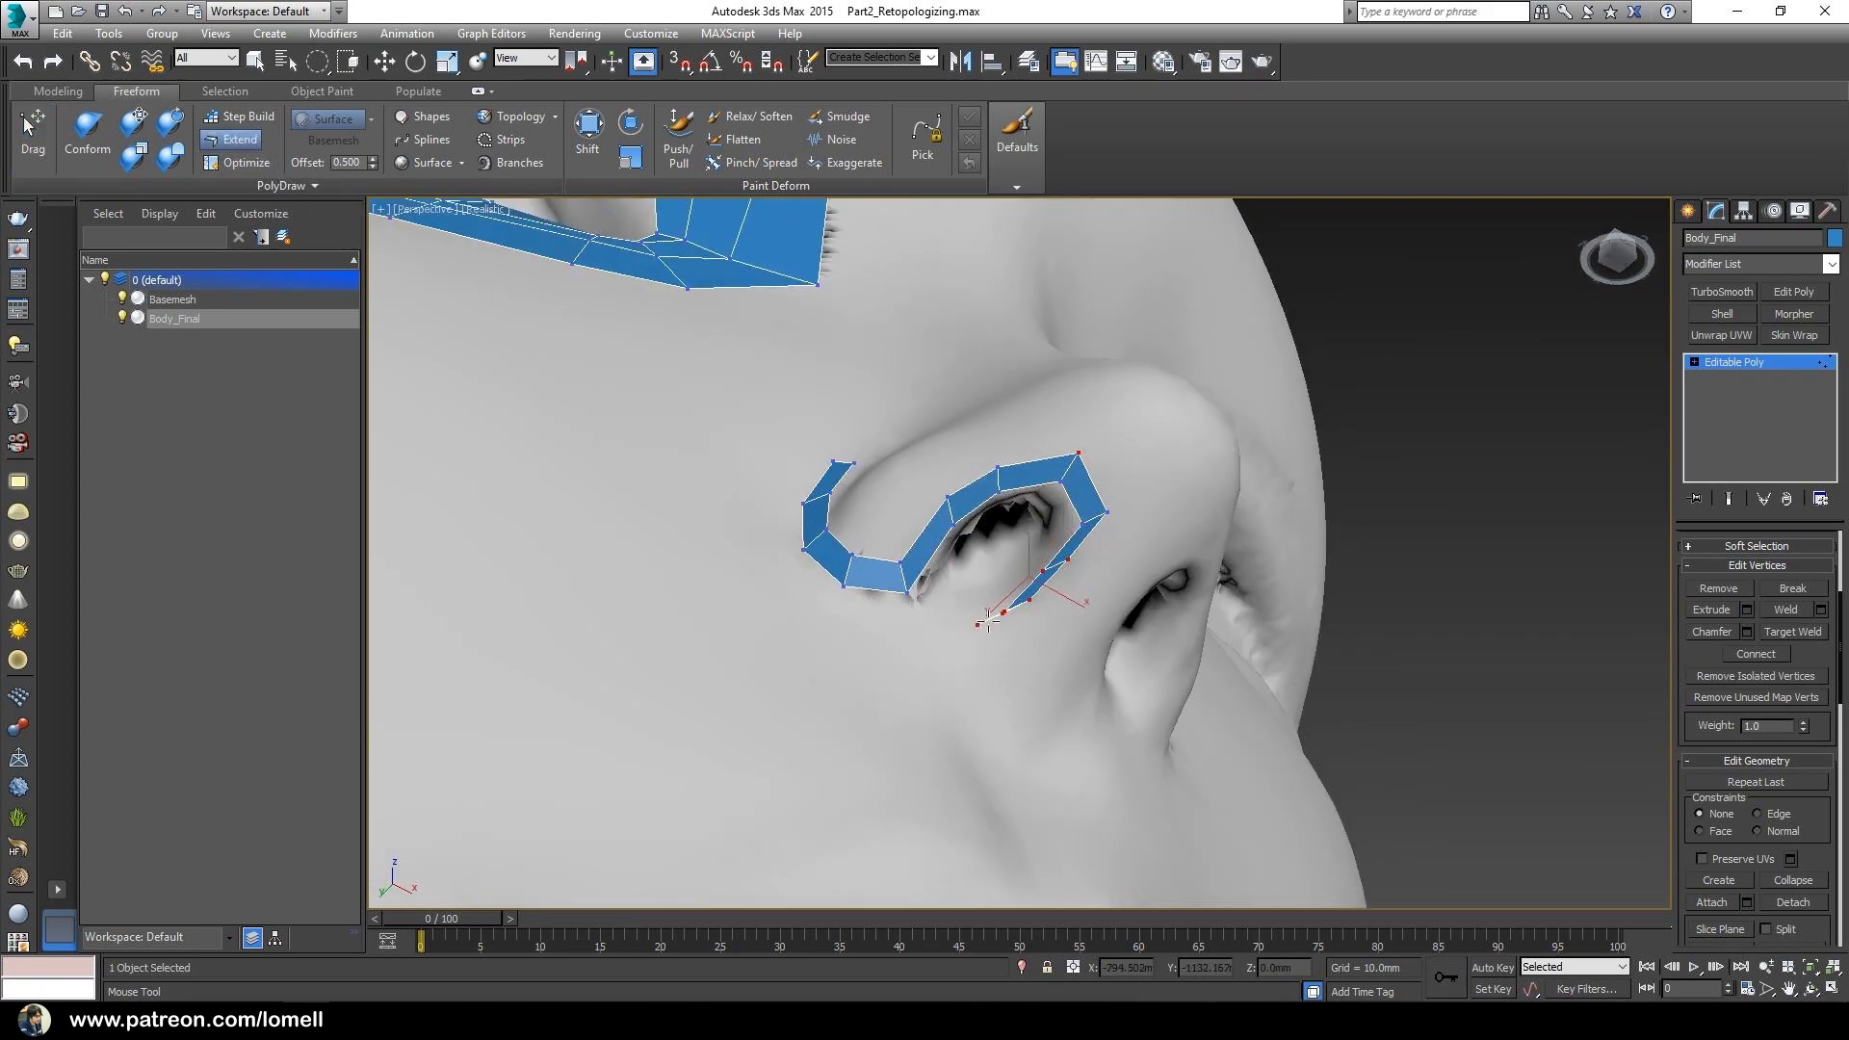
left_click(44, 159)
middle_click_drag(1077, 554, 998, 610, "alt")
left_click(988, 624)
scroll(1000, 618, "up", 1)
scroll(999, 617, "up", 1)
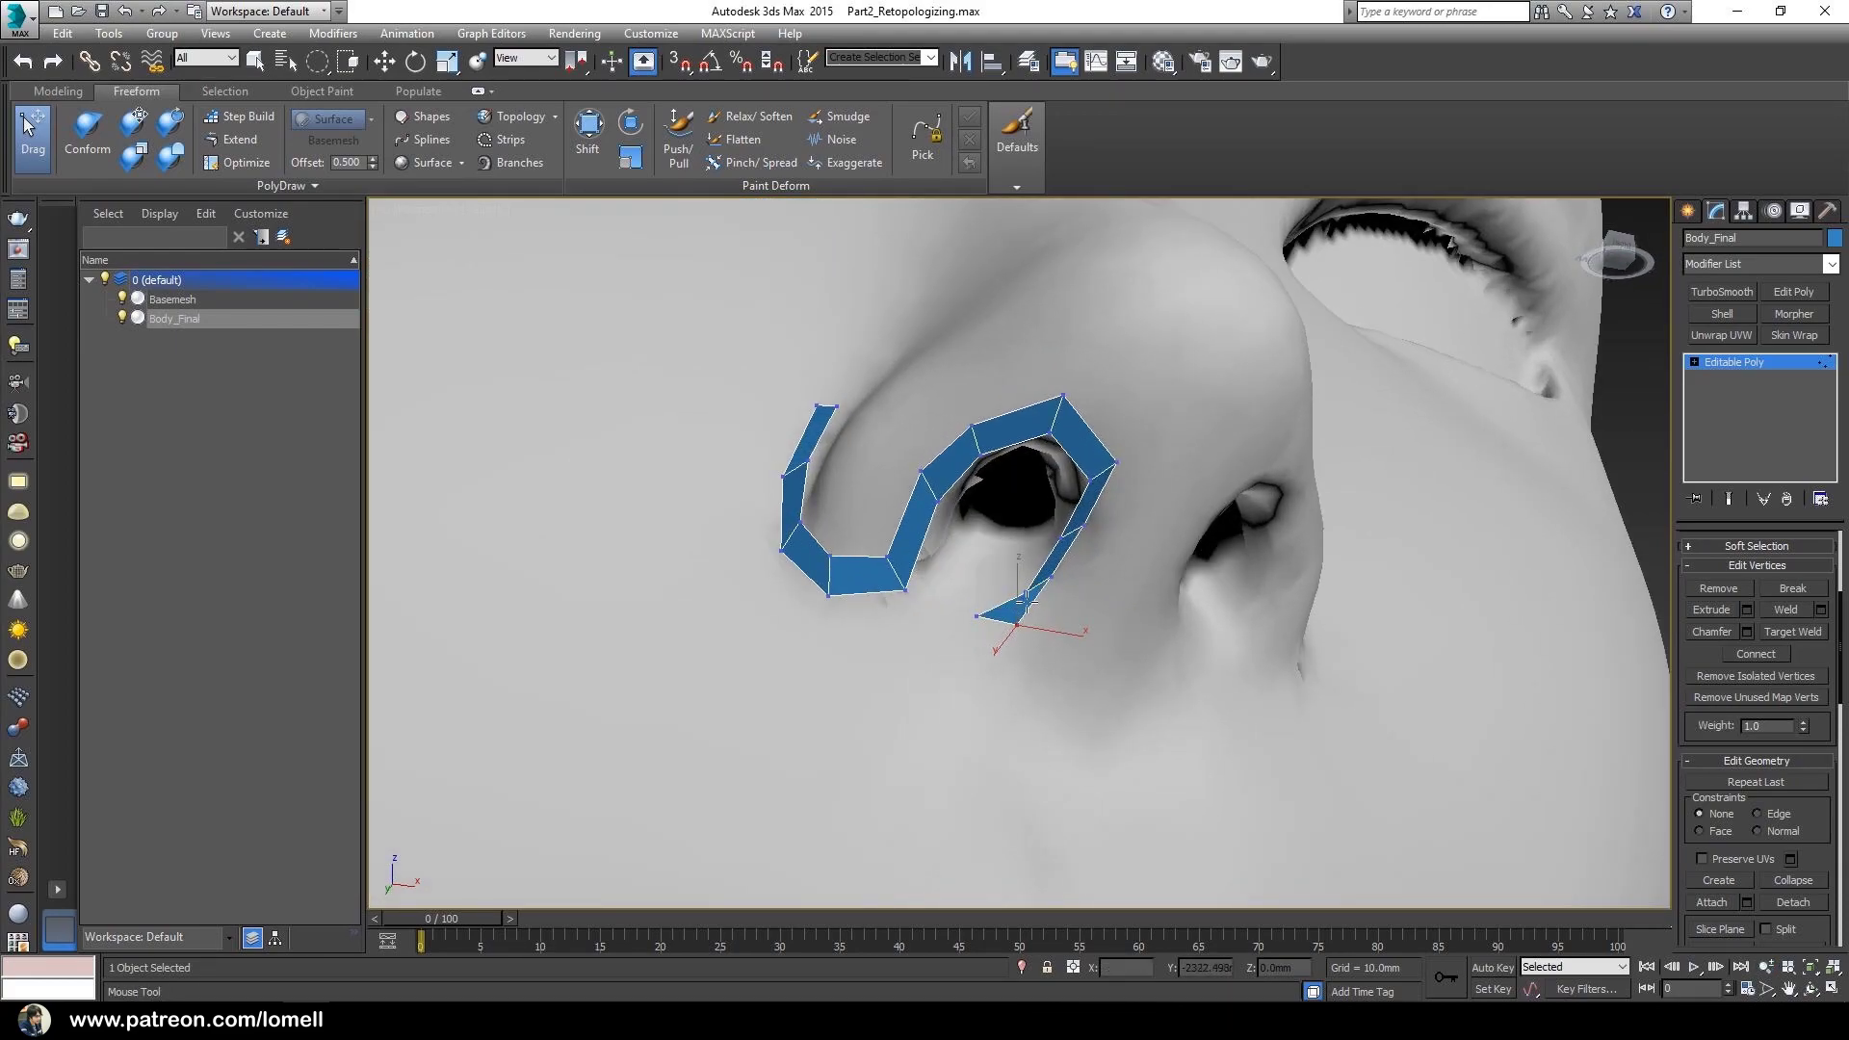
- Extend the outer strip up along the top of the nostril wing's crease and adjust its end vertices
middle_click_drag(1028, 578, 989, 551, "alt")
left_click(240, 138)
left_click(33, 130)
middle_click_drag(994, 678, 983, 557, "alt")
middle_click_drag(1013, 496, 948, 520, "alt")
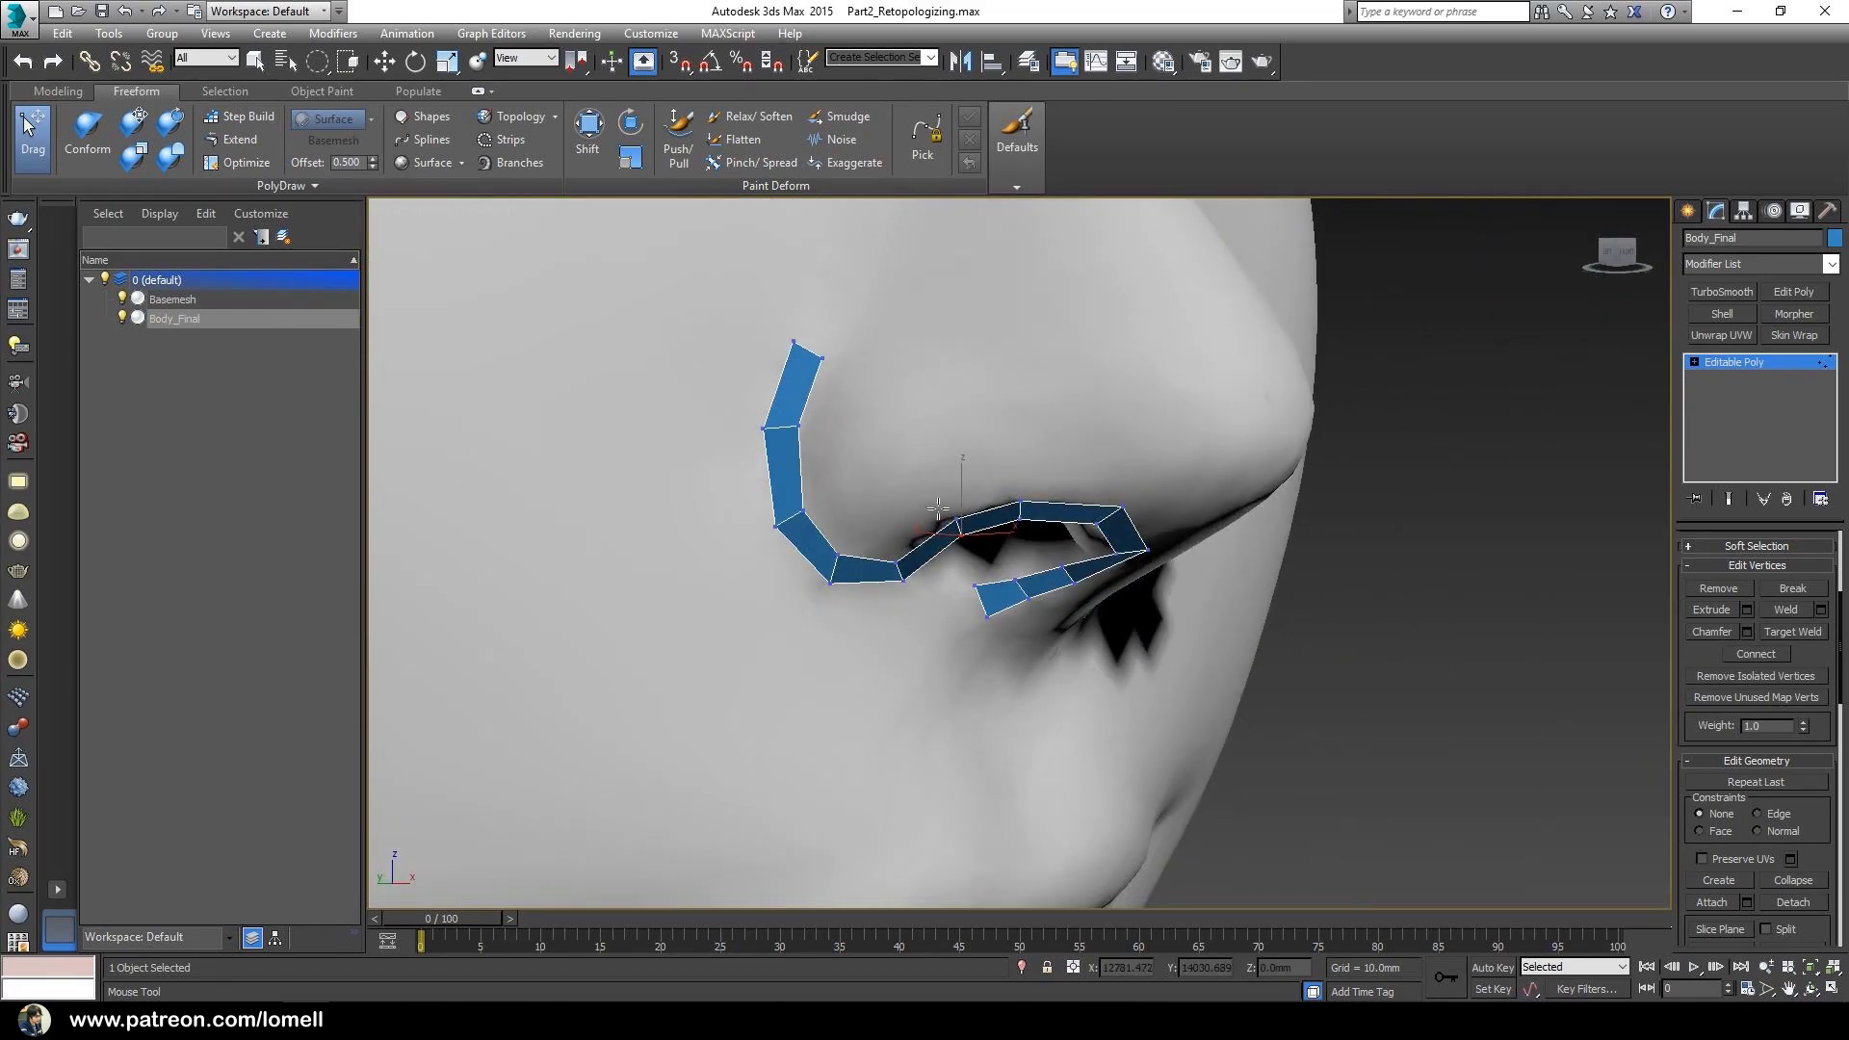
middle_click_drag(839, 406, 882, 536, "alt")
left_click(236, 140)
left_click_drag(827, 525, 876, 492, "shift")
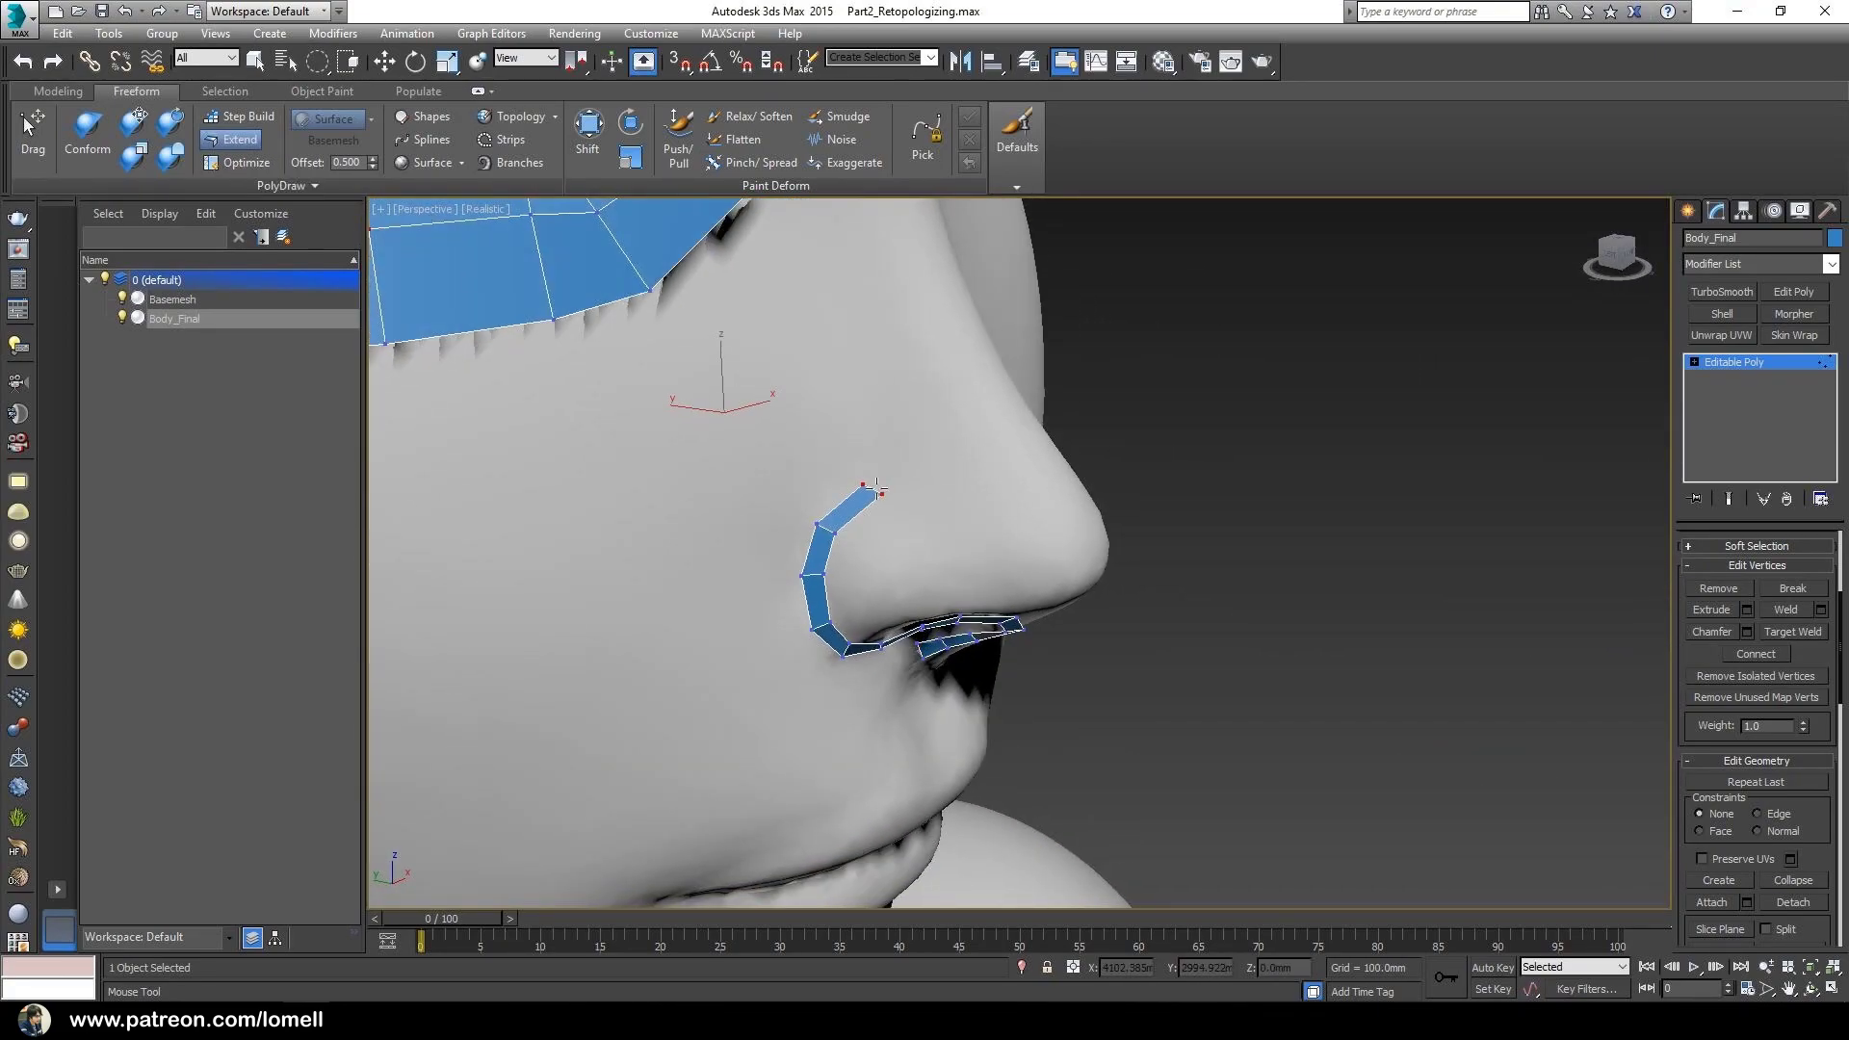
left_click(34, 130)
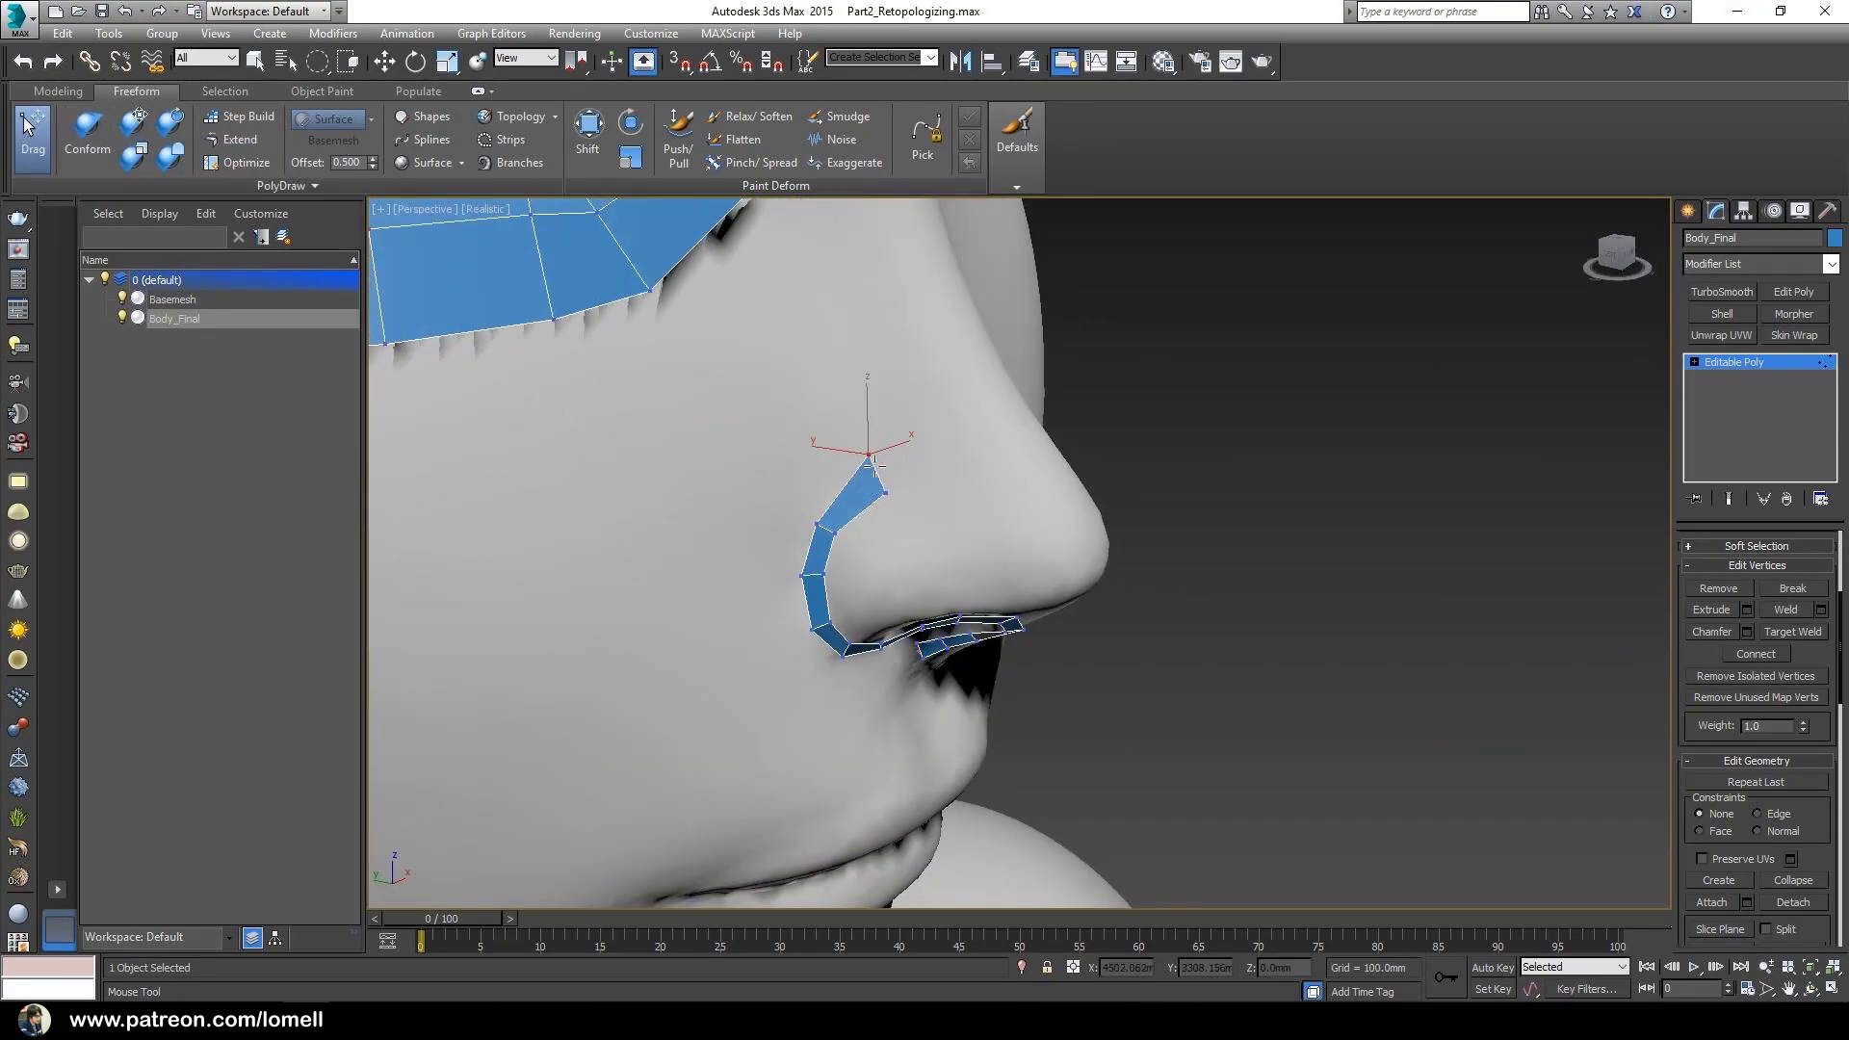
mouse_move(868, 501)
left_mouse_down()
mouse_move(836, 517)
mouse_move(873, 502)
left_mouse_up()
- Extend a row of quads from the nostril's inner rim onto the columella and even out its outer vertices
middle_click_drag(874, 502, 824, 429, "alt")
left_click(241, 140)
middle_click_drag(1066, 641, 931, 523, "alt")
left_click_drag(913, 514, 1000, 404, "shift")
middle_click_drag(980, 479, 965, 472, "alt")
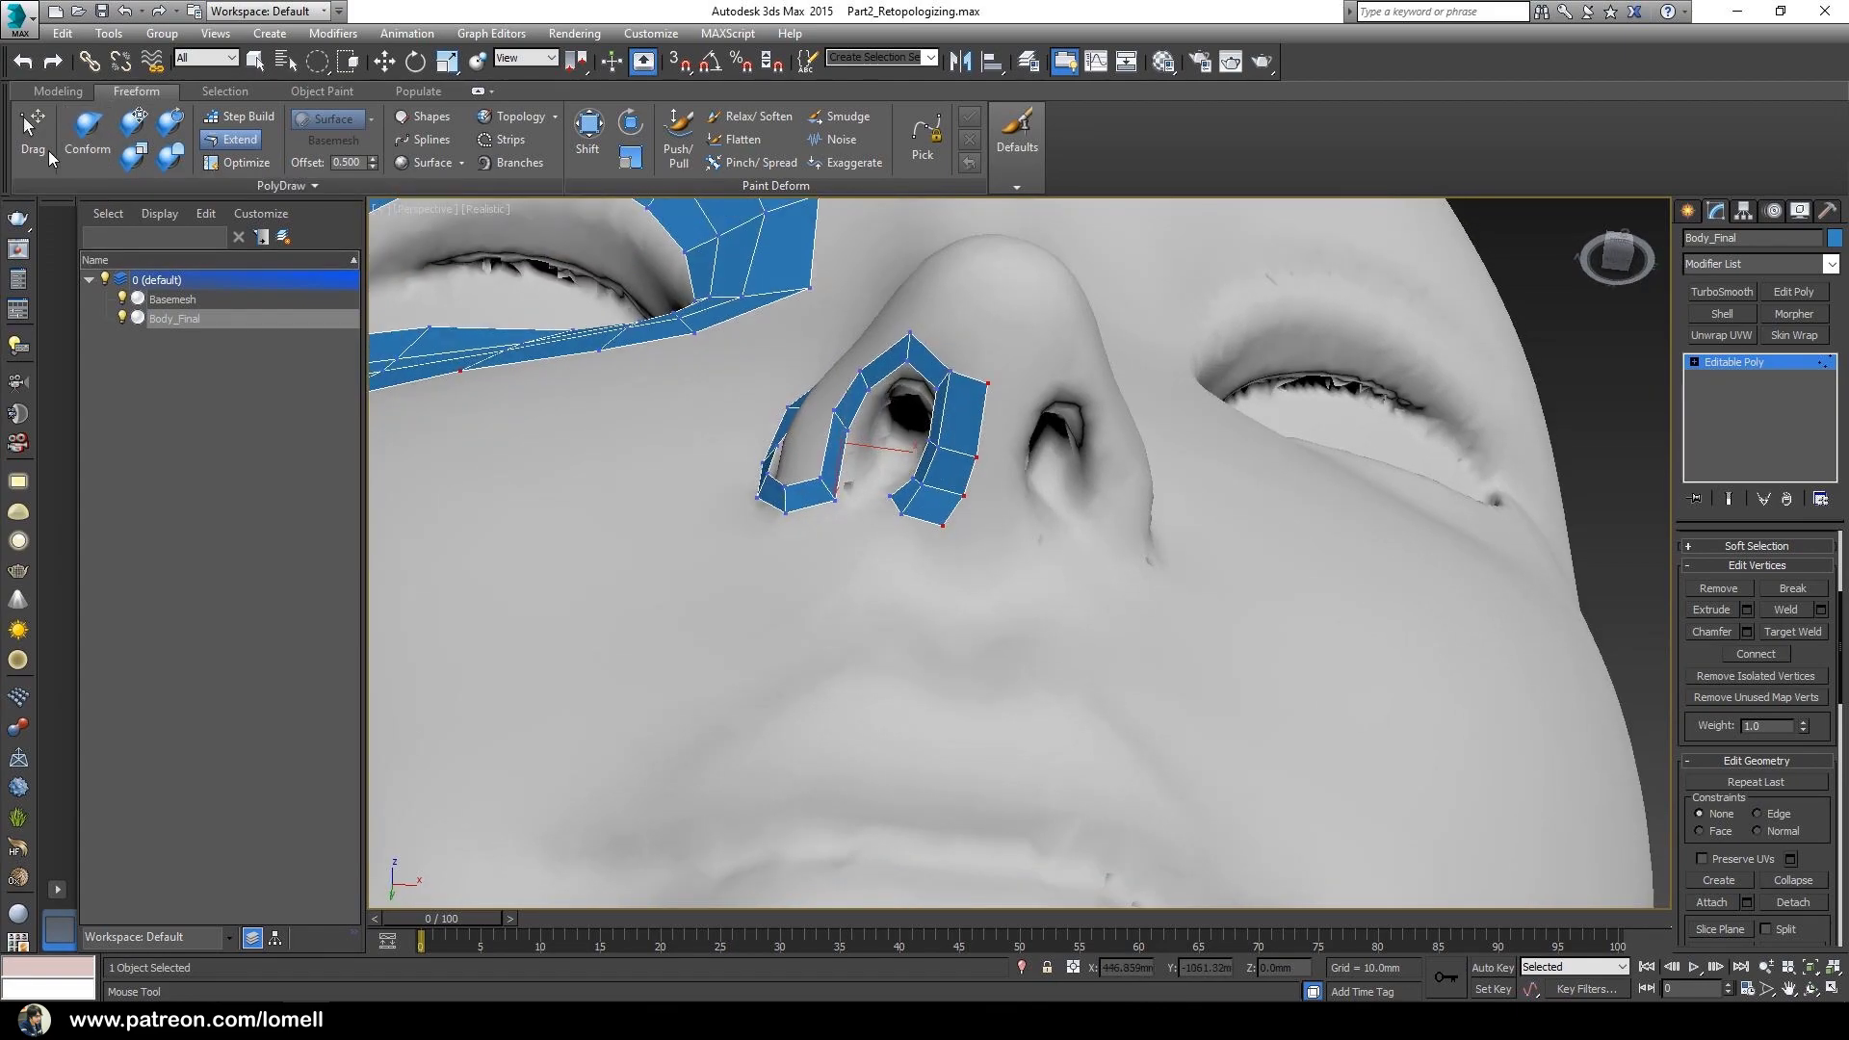
left_click(48, 152)
mouse_move(943, 525)
left_mouse_down()
mouse_move(965, 523)
mouse_move(950, 514)
left_mouse_up()
left_click_drag(959, 492, 965, 450)
left_click_drag(984, 377, 966, 372)
- Extend a second row of quads along the columella and continue it with one quad up toward the nose tip
left_click(236, 139)
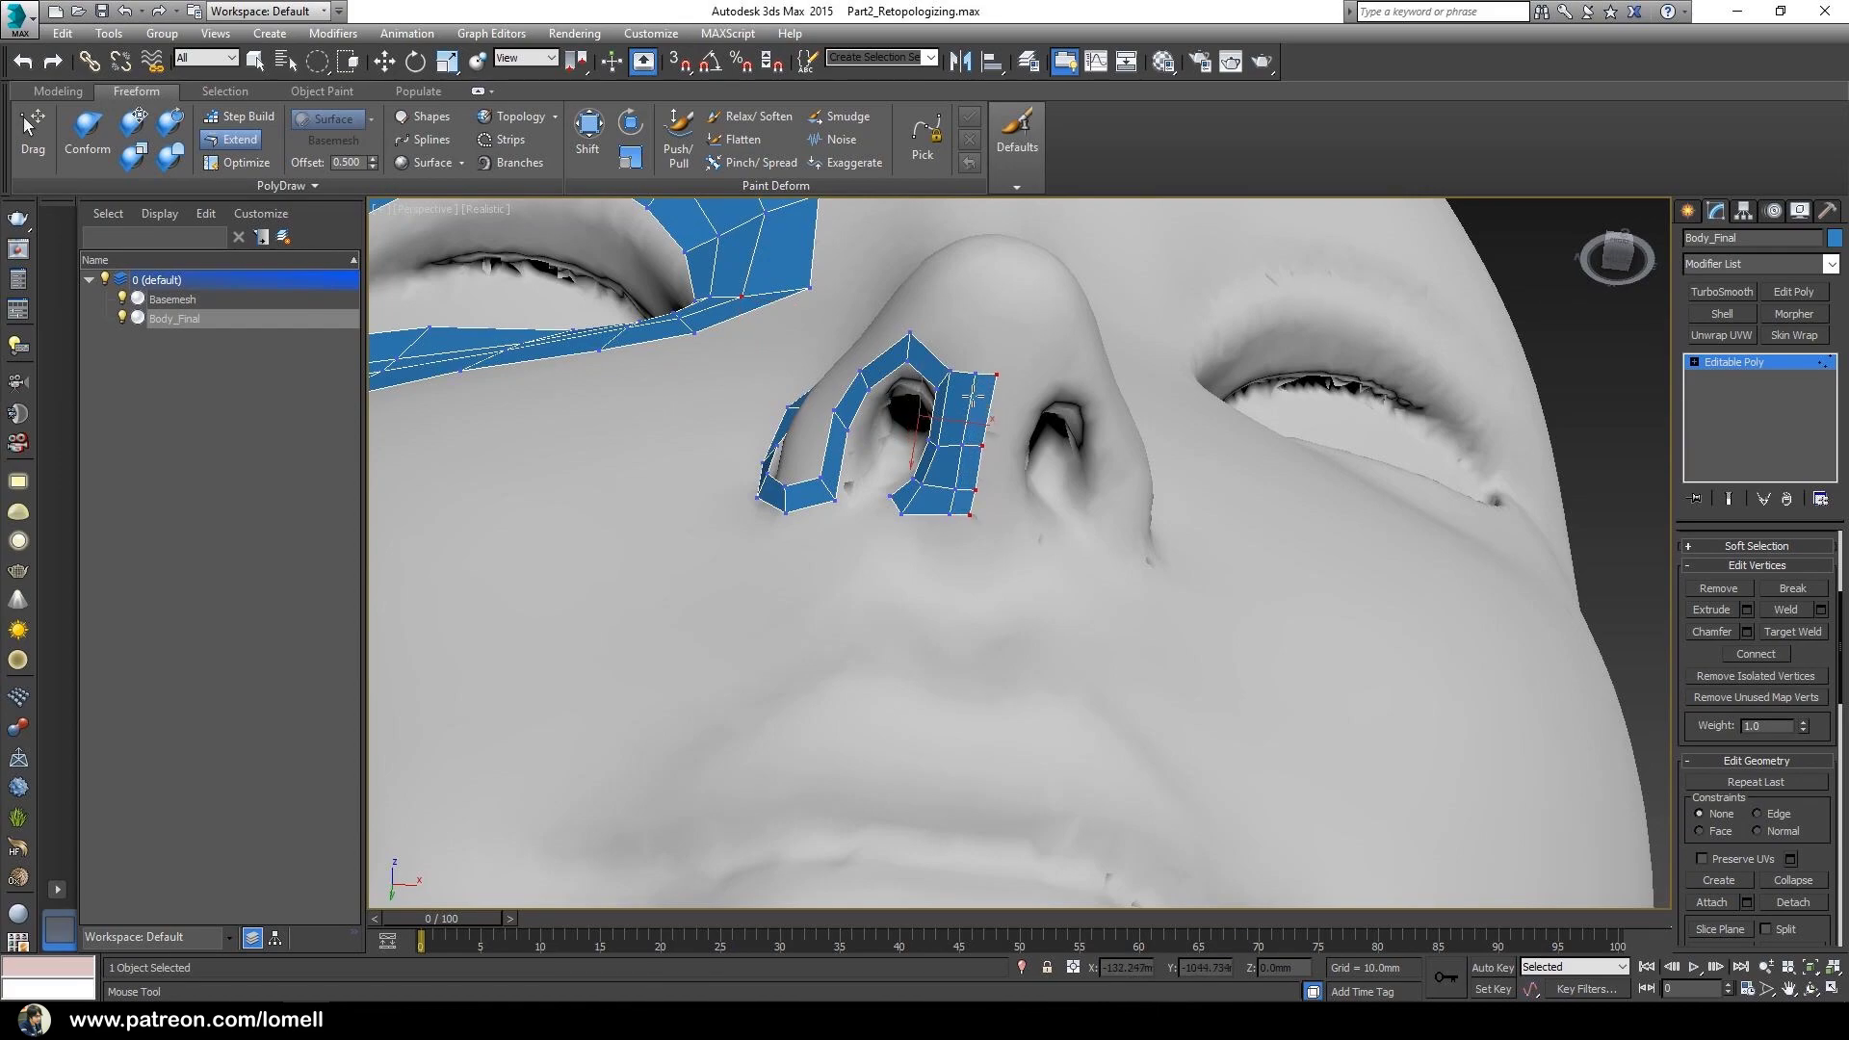
mouse_move(966, 425)
middle_mouse_down("alt")
mouse_move(987, 431)
mouse_move(966, 443)
middle_mouse_up("alt")
left_click(33, 134)
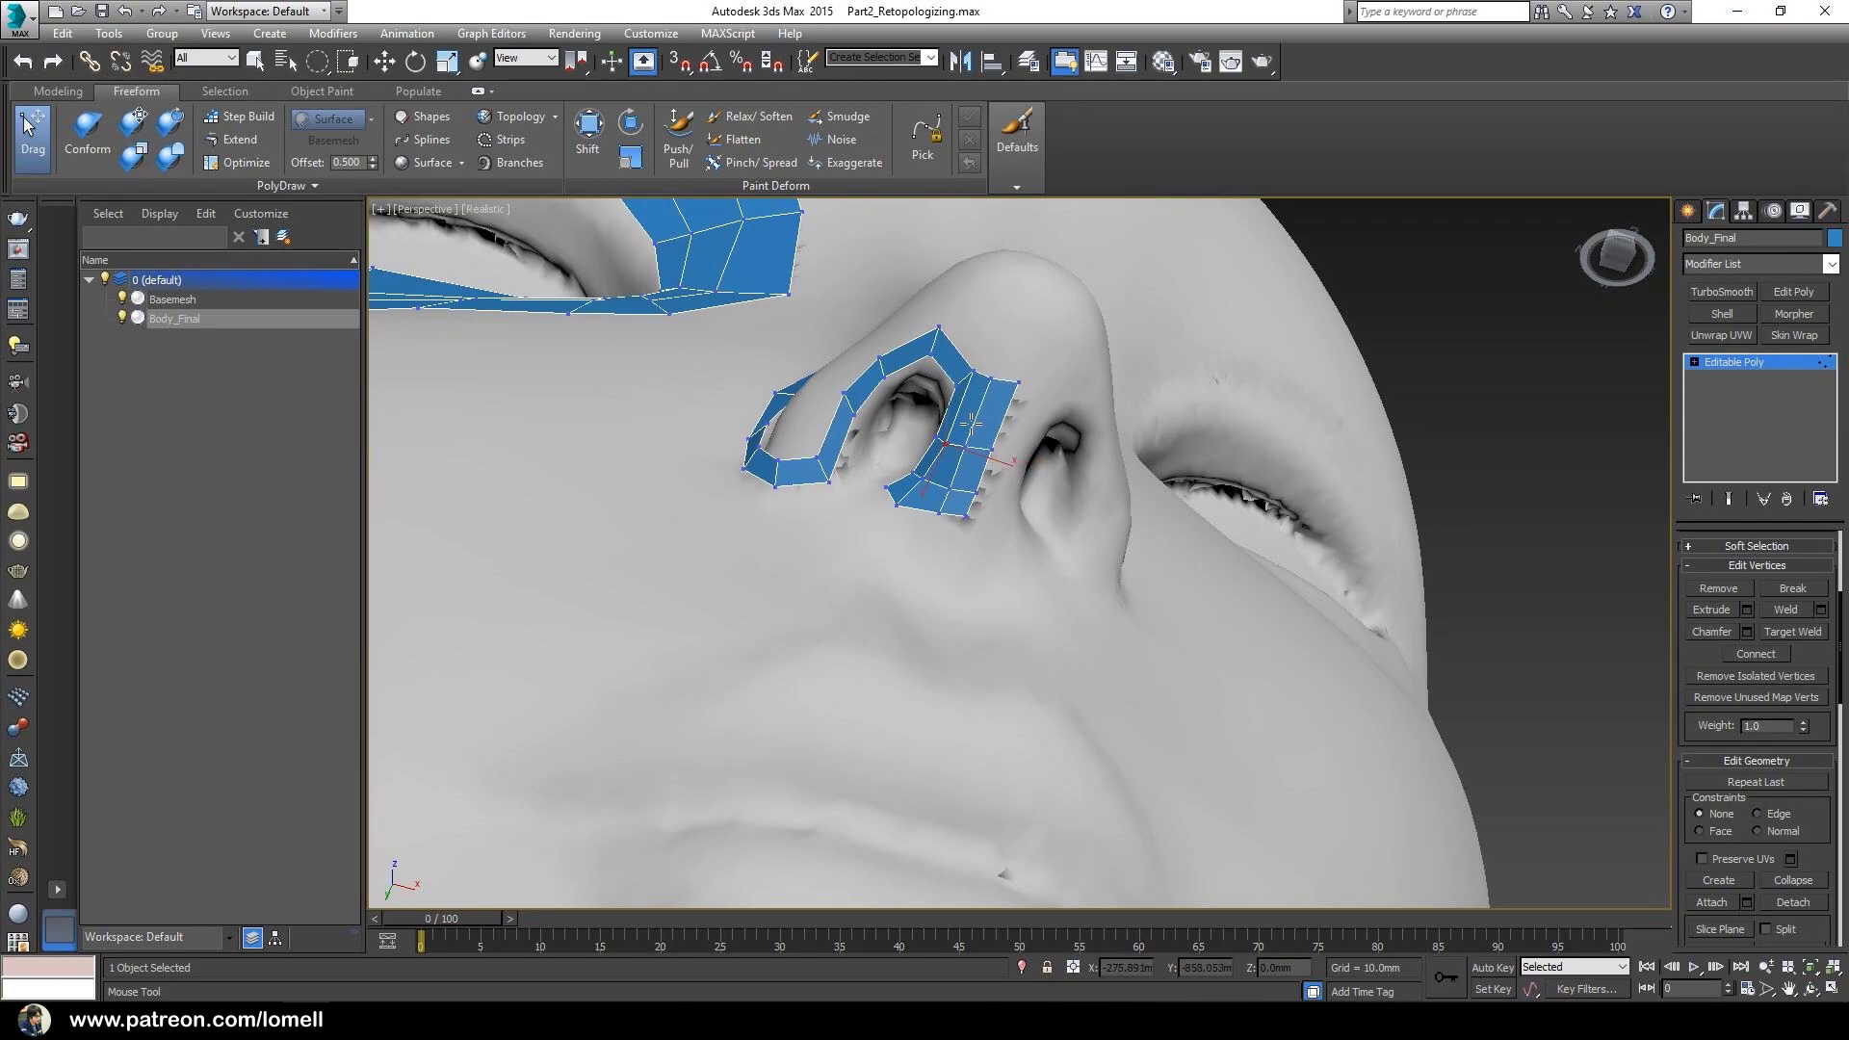
middle_click_drag(971, 435, 952, 502, "alt")
left_click(234, 145)
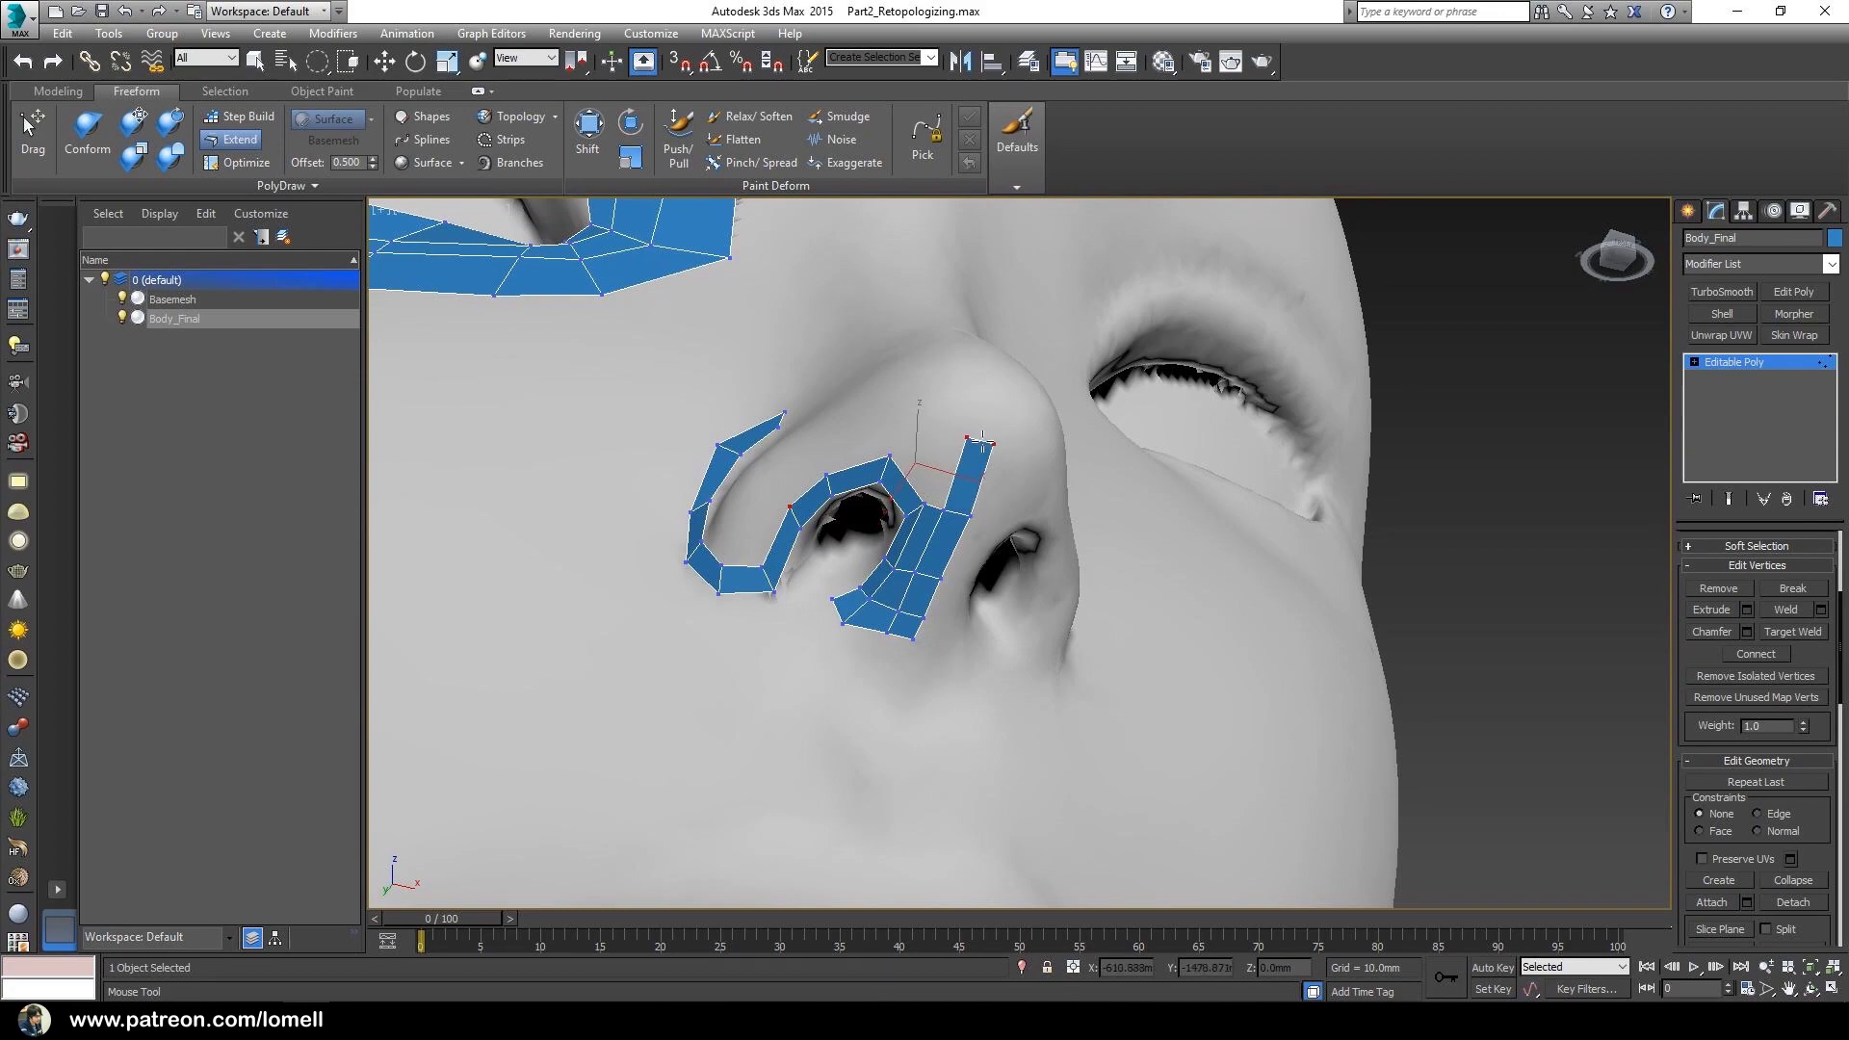
middle_click_drag(990, 438, 930, 476, "alt")
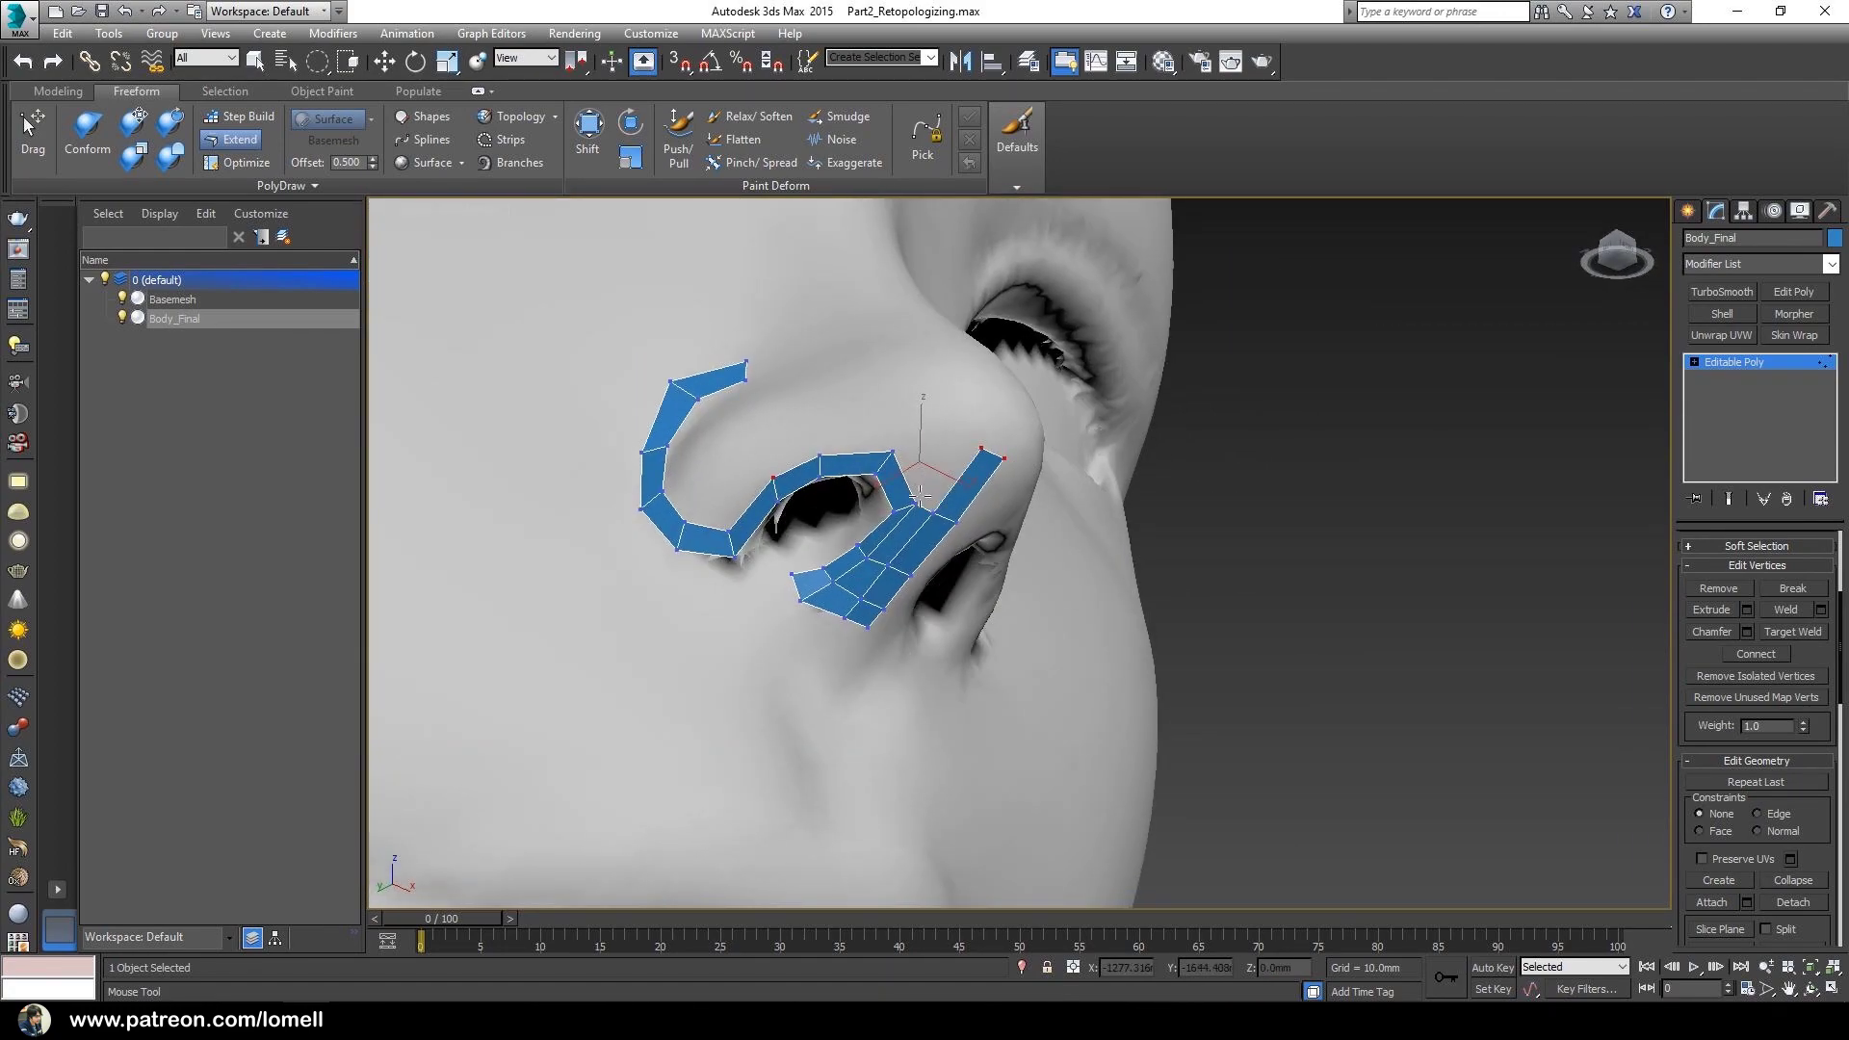
- Extend a row of quads above the nostril rim from the nose tip back to the wing base
left_click_drag(947, 440, 914, 435, "shift")
middle_click_drag(900, 417, 838, 496, "alt")
left_click_drag(888, 456, 812, 418)
middle_click_drag(811, 422, 801, 499, "alt")
left_click_drag(817, 446, 757, 410)
middle_click_drag(758, 416, 776, 433, "alt")
left_click_drag(767, 457, 698, 429)
left_click_drag(703, 495, 656, 441)
middle_click_drag(653, 438, 678, 465, "alt")
- Extend a second row of quads over the side of the nostril wing, from the wing base forward to the tip
left_click_drag(672, 477, 754, 384)
middle_click_drag(754, 385, 739, 397, "alt")
left_click_drag(764, 443, 820, 373)
middle_click_drag(844, 395, 821, 429, "alt")
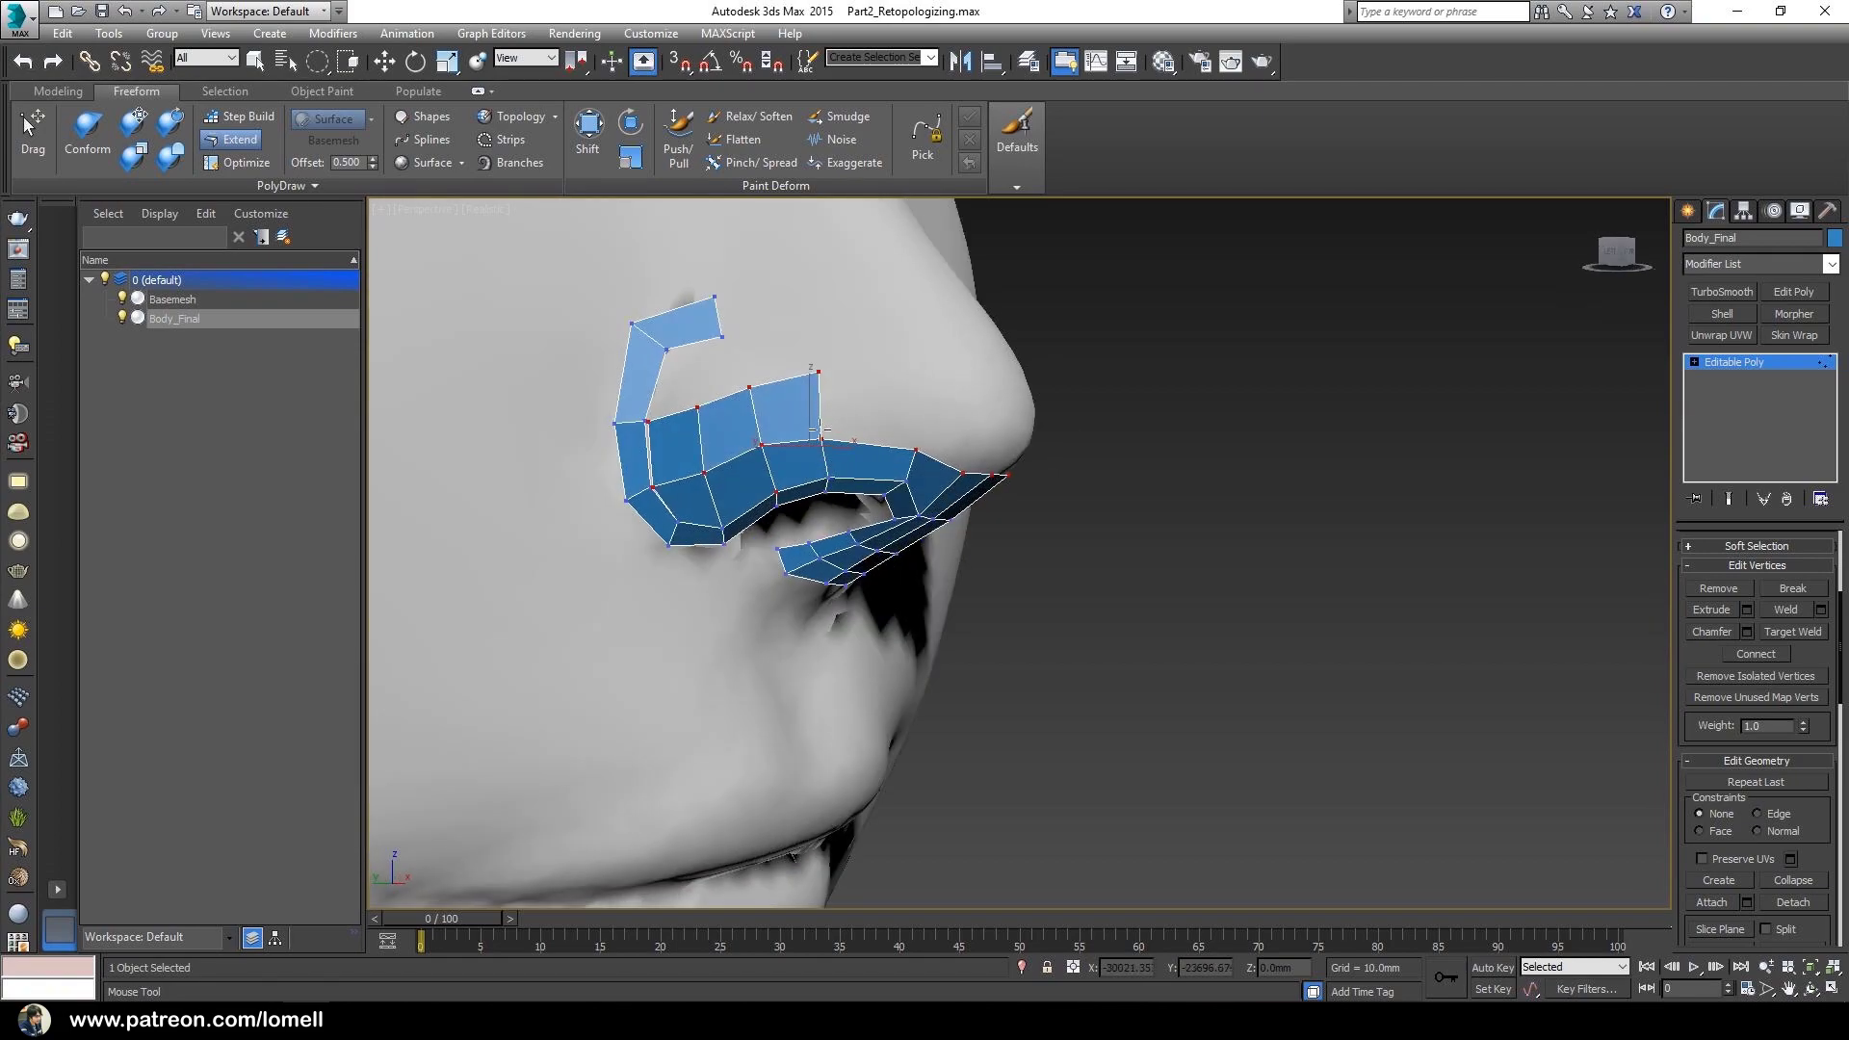
left_click_drag(823, 437, 926, 387)
middle_click_drag(926, 387, 891, 414, "alt")
left_click_drag(902, 437, 964, 389)
middle_click_drag(964, 388, 928, 416, "alt")
left_click_drag(932, 451, 975, 370)
middle_click_drag(976, 369, 952, 385, "alt")
left_click_drag(952, 449, 975, 389)
middle_click_drag(976, 389, 759, 521, "alt")
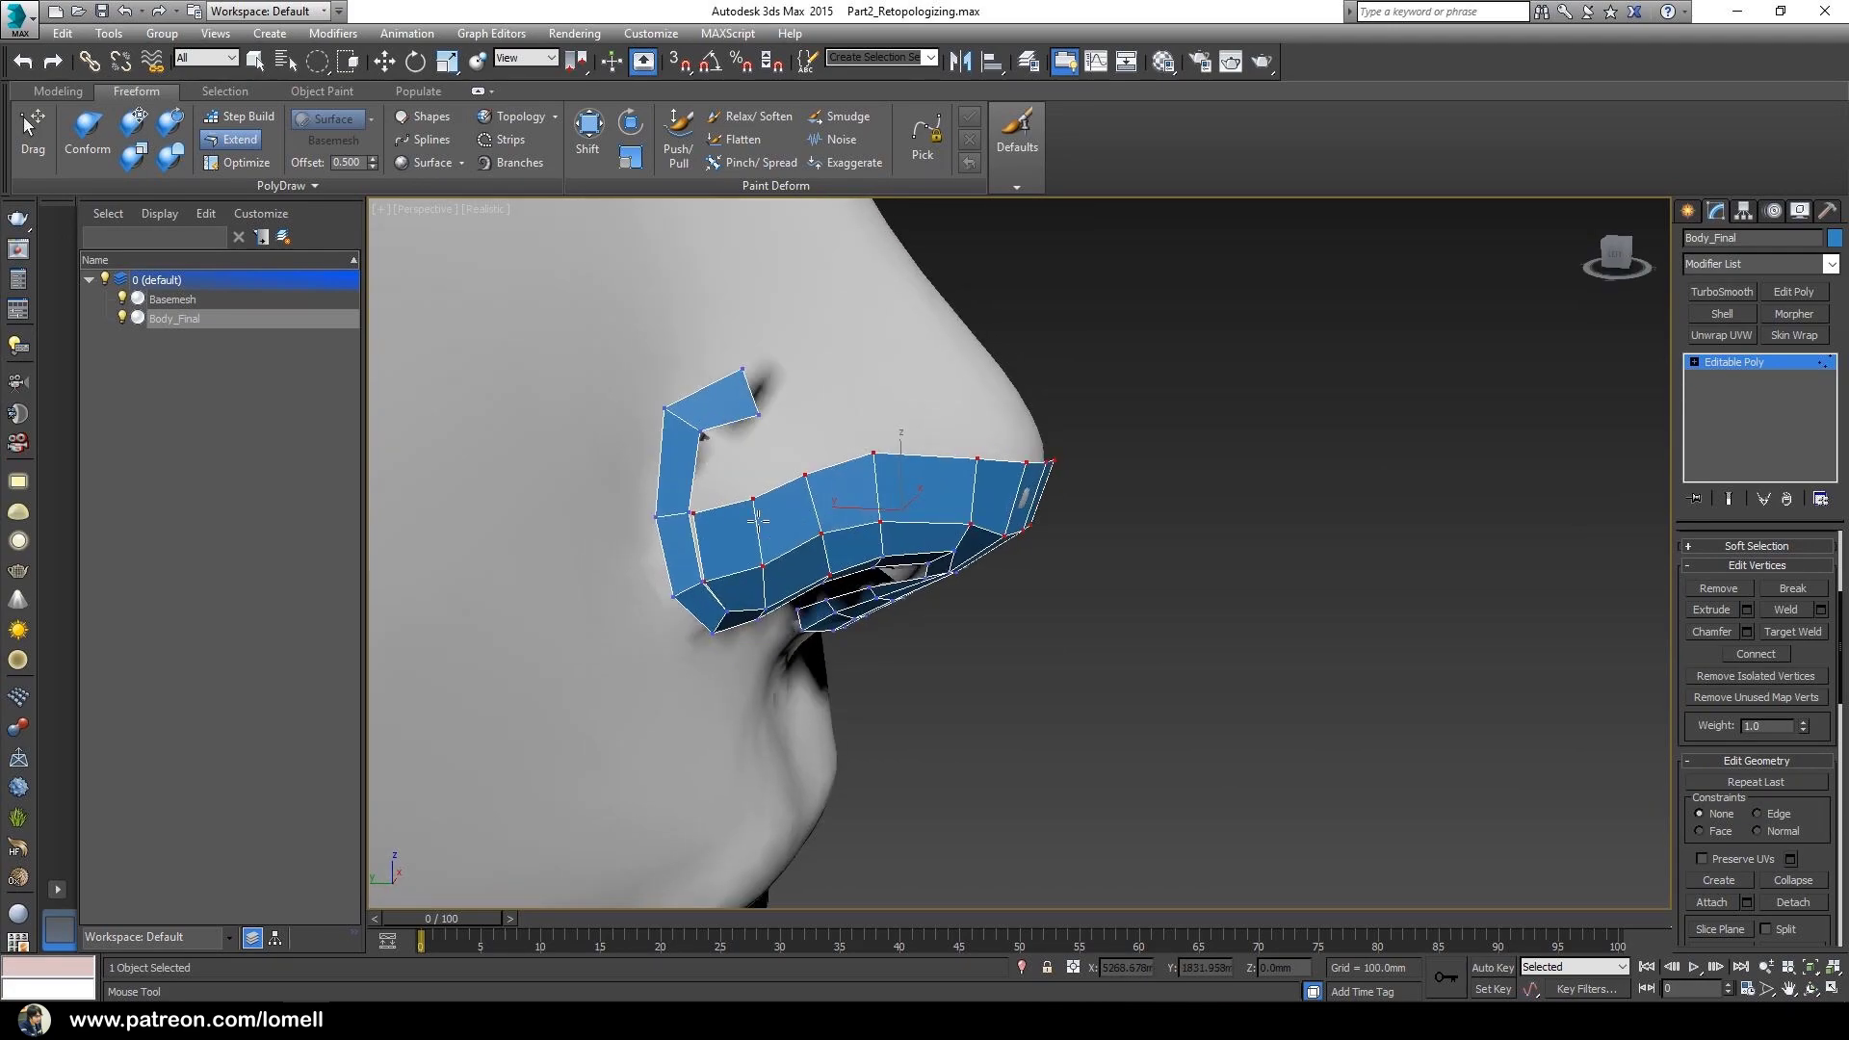
- Extend quads upward at the back of the nostril wing and lengthen the crease strip forward along its top
left_click_drag(729, 502, 727, 439, "shift")
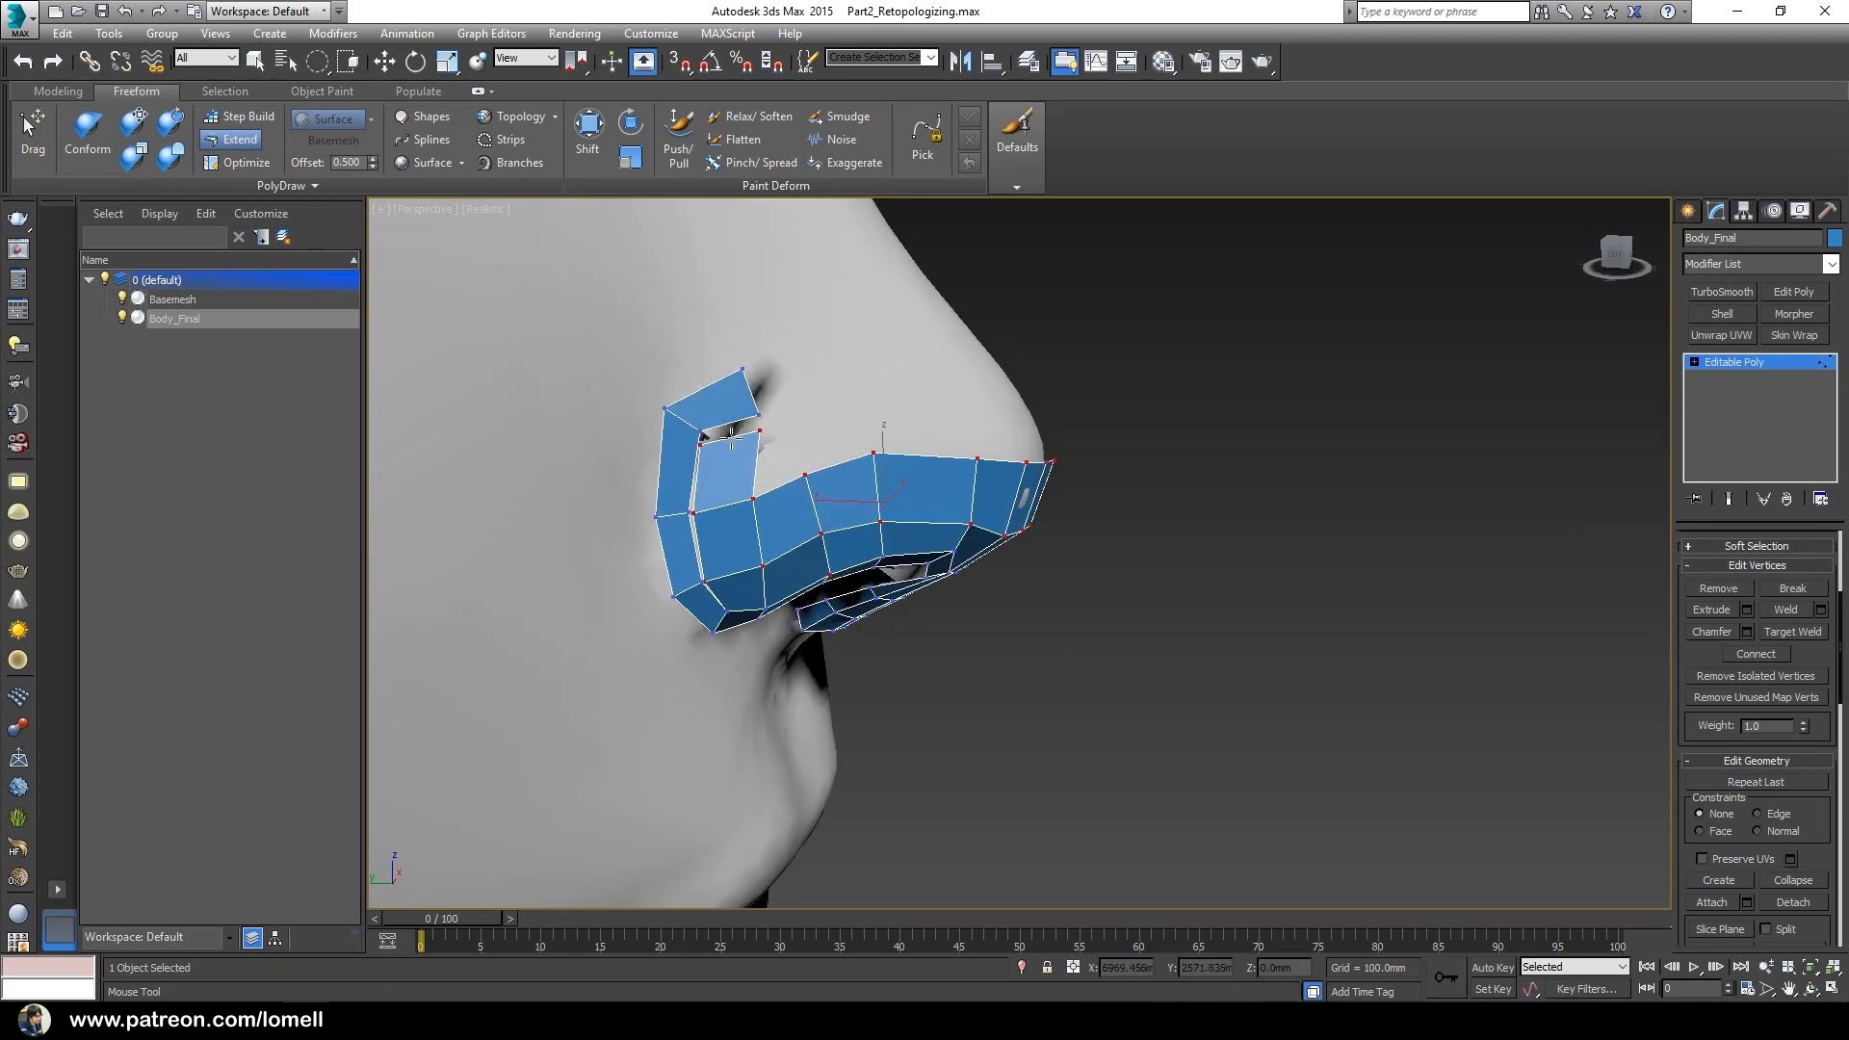
middle_click_drag(798, 487, 754, 482, "alt")
left_click_drag(744, 493, 877, 403)
key("shift")
middle_click_drag(887, 409, 929, 488)
- Extend a quad above the middle of the wing's side row and reposition its upper vertices
left_click_drag(917, 495, 922, 474, "shift")
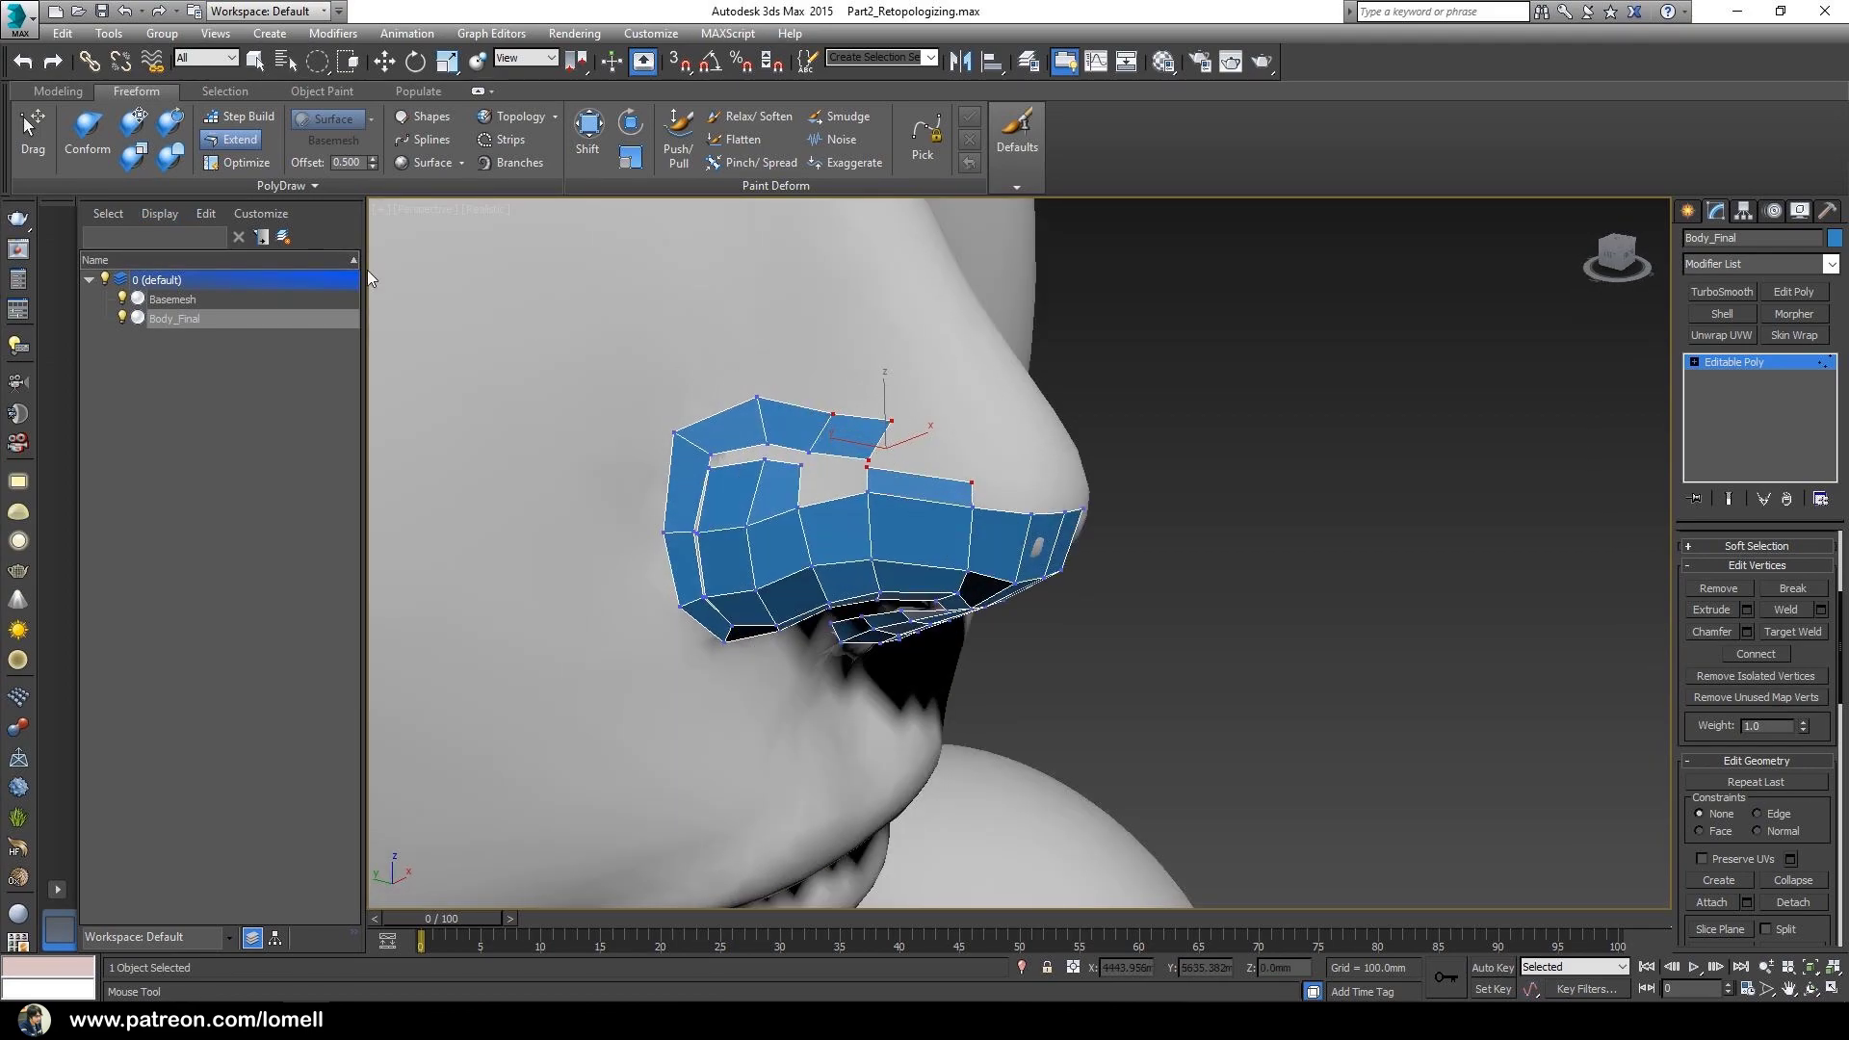
left_click(35, 135)
middle_click_drag(932, 478, 926, 466, "alt")
left_click_drag(961, 484, 923, 444)
middle_click_drag(924, 445, 862, 441, "alt")
- Continue the upper row of quads forward to the nose tip and fill the space beside the wing's rear quads
left_click(256, 139)
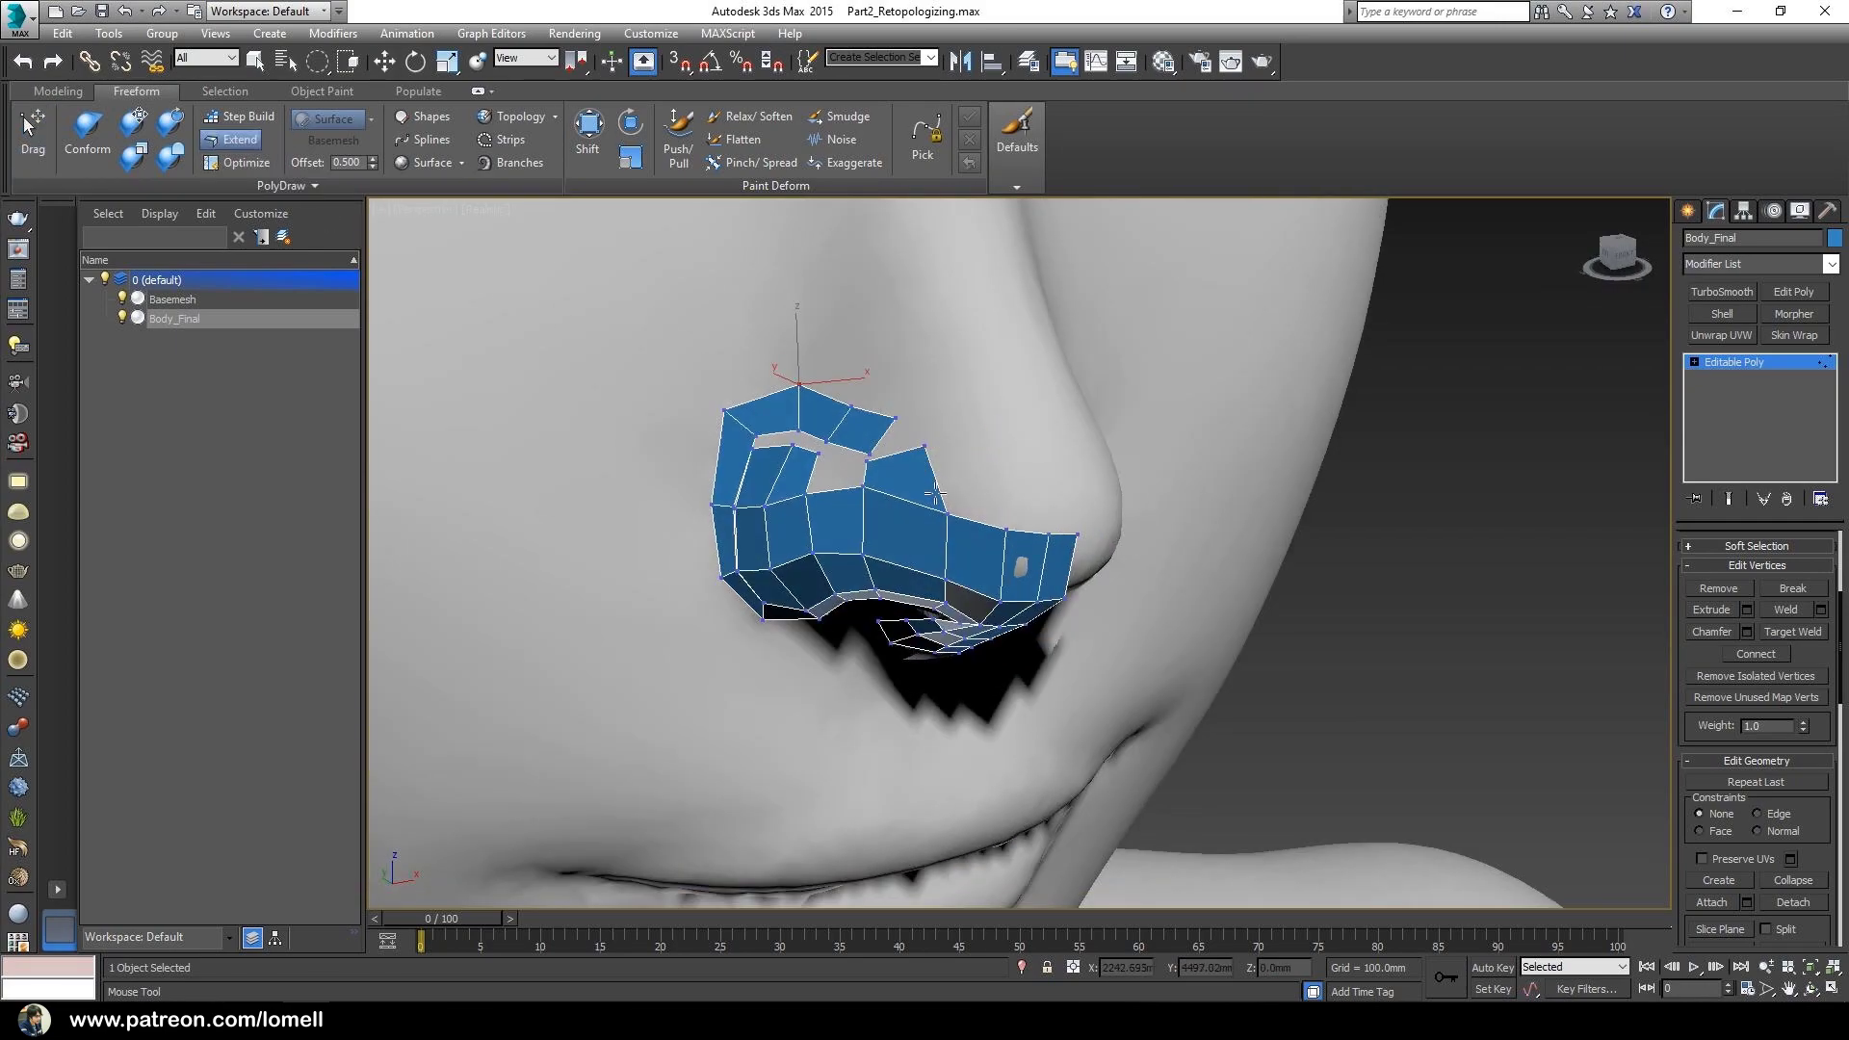
left_click_drag(949, 512, 973, 440)
middle_click_drag(976, 473, 954, 478, "alt")
left_click_drag(990, 526, 1002, 435)
middle_click_drag(1026, 469, 991, 484, "alt")
left_click_drag(1004, 550, 1027, 455)
middle_click_drag(884, 483, 1014, 488, "alt")
left_click_drag(902, 512, 837, 486)
- Target-weld the open vertices along the rear seam between the wing quads and the crease strip, including the upper corner
middle_click_drag(759, 510, 802, 461, "alt")
scroll(795, 517, "up", 3)
scroll(831, 502, "up", 4)
scroll(802, 462, "down", 1)
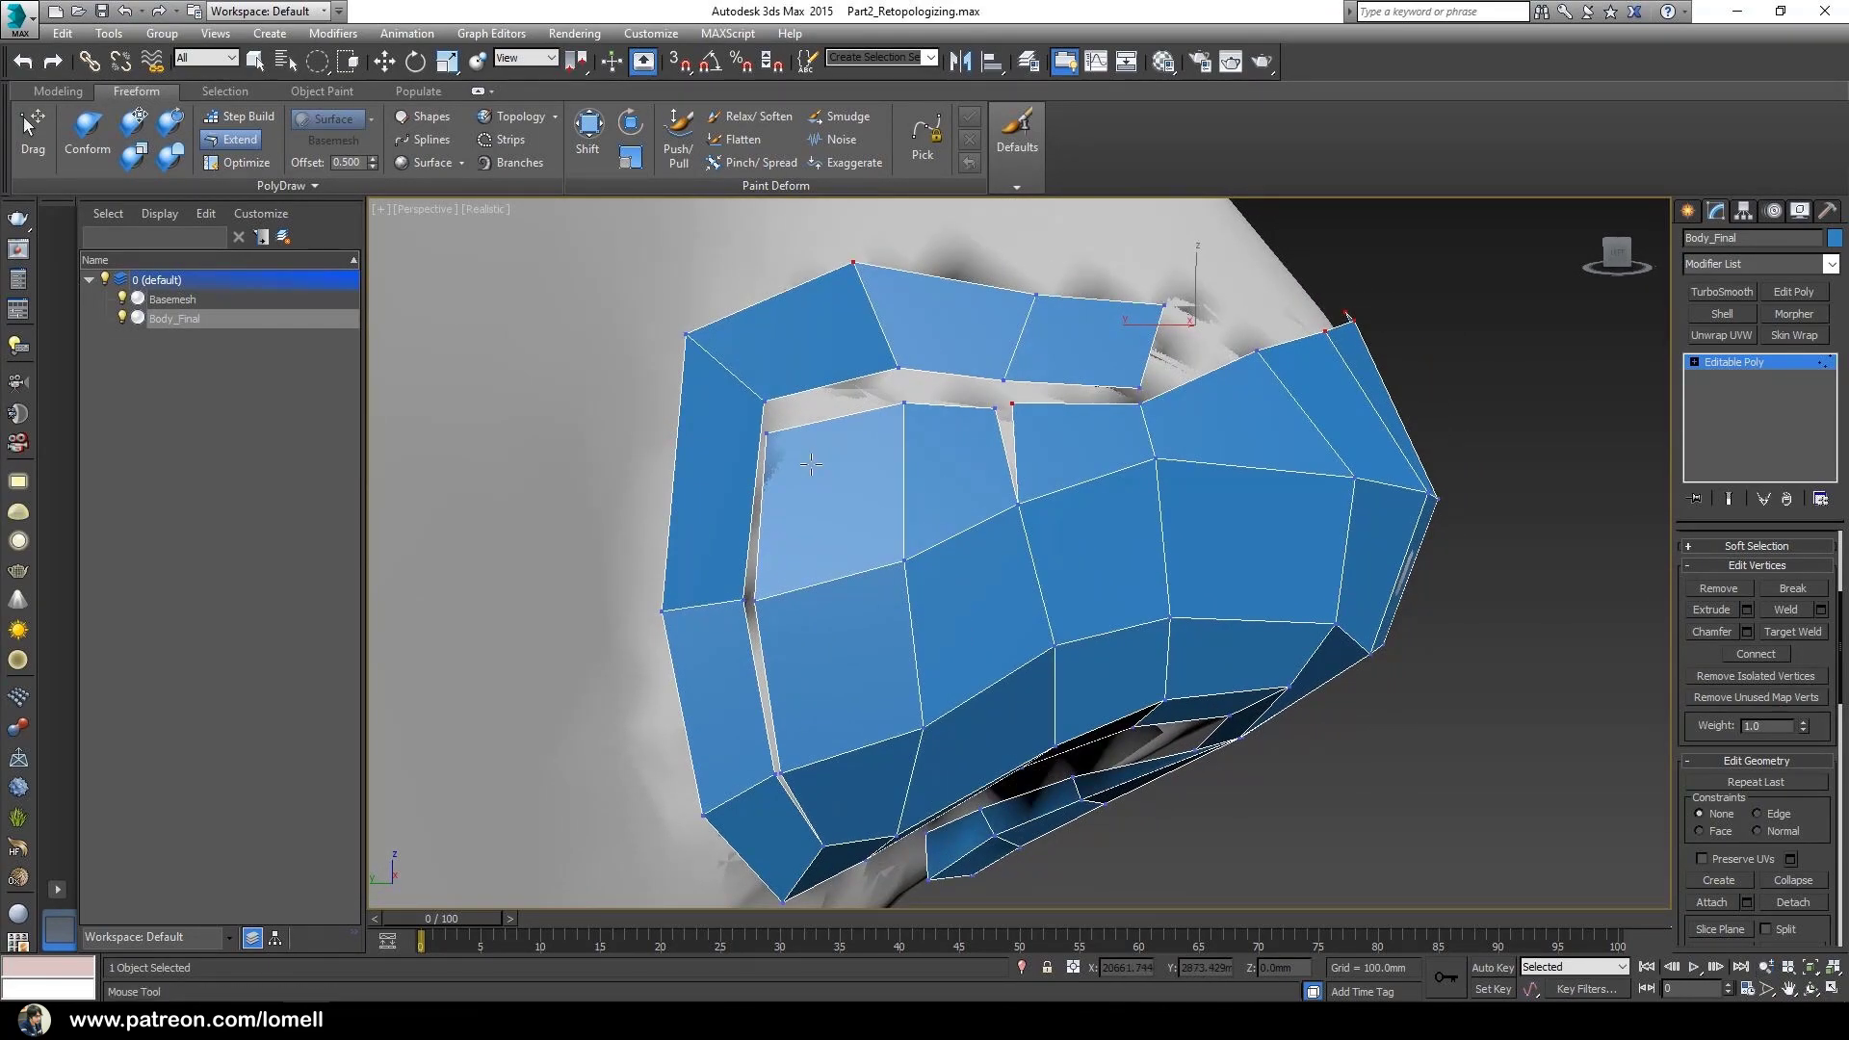
scroll(1691, 642, "up", 4)
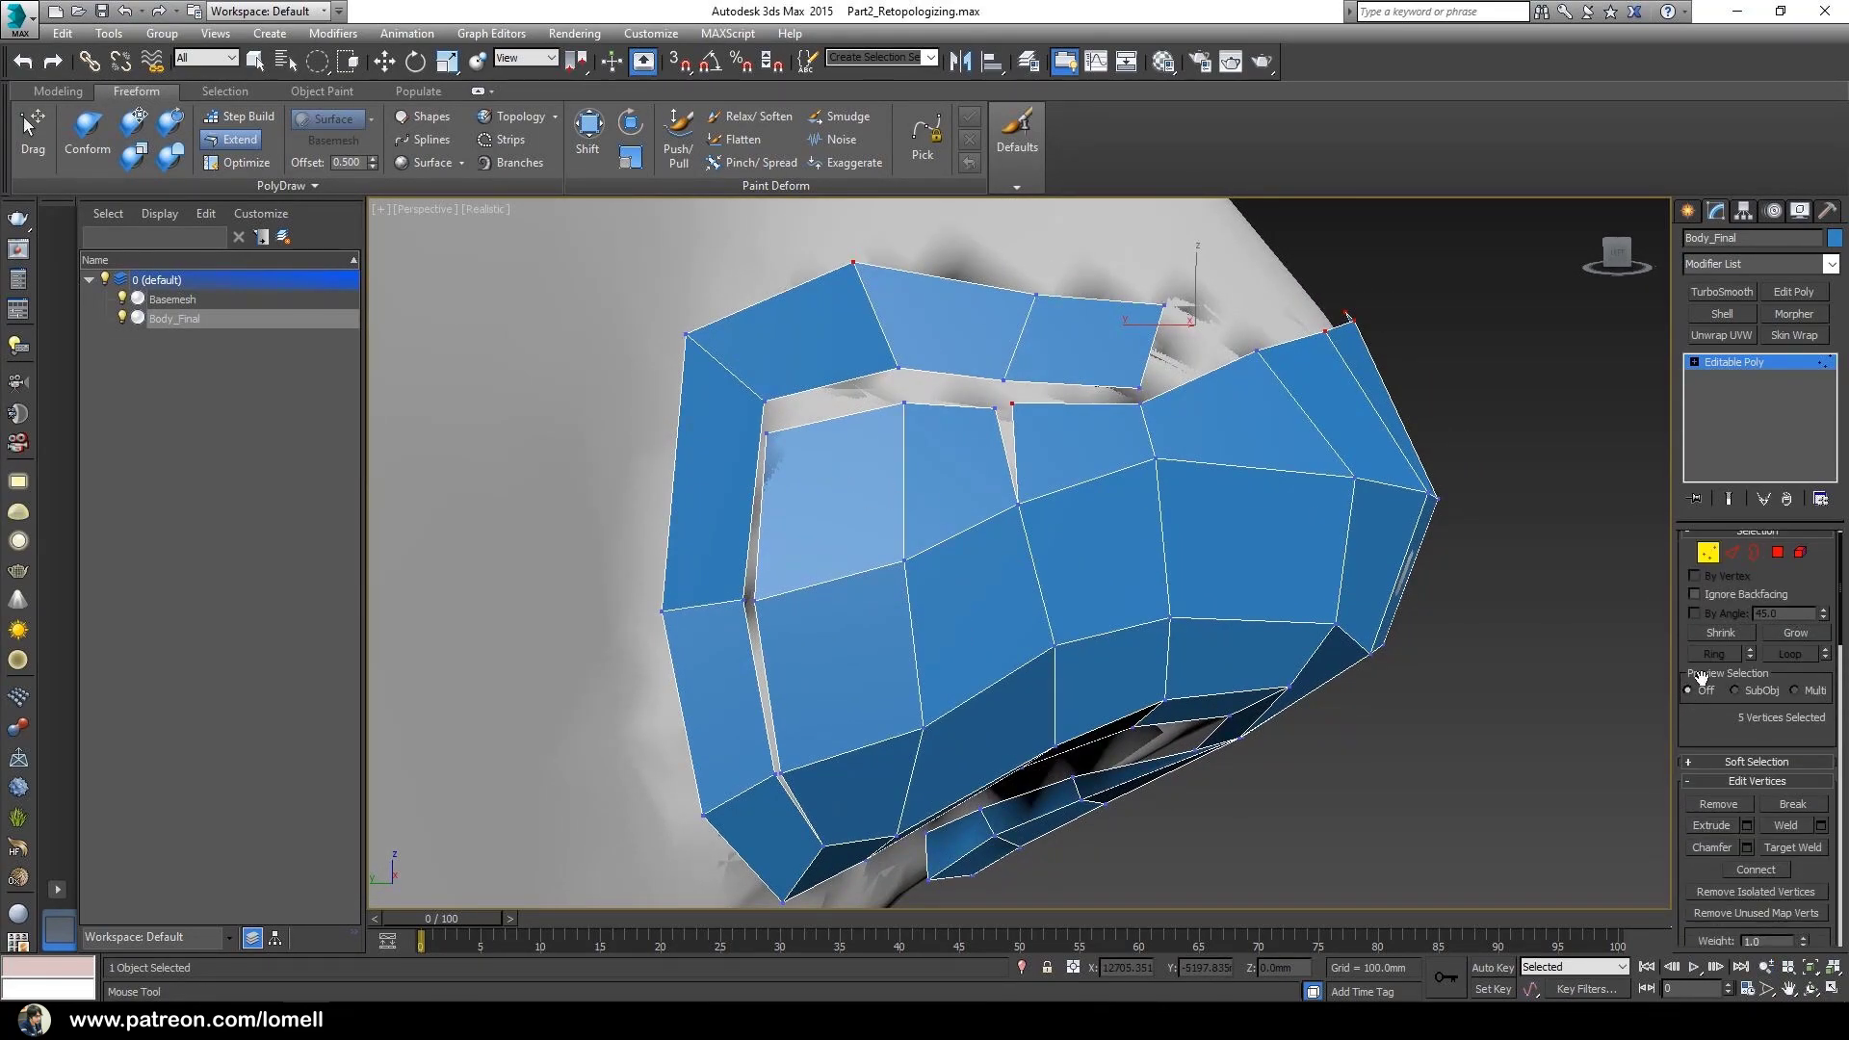
scroll(1695, 630, "down", 7)
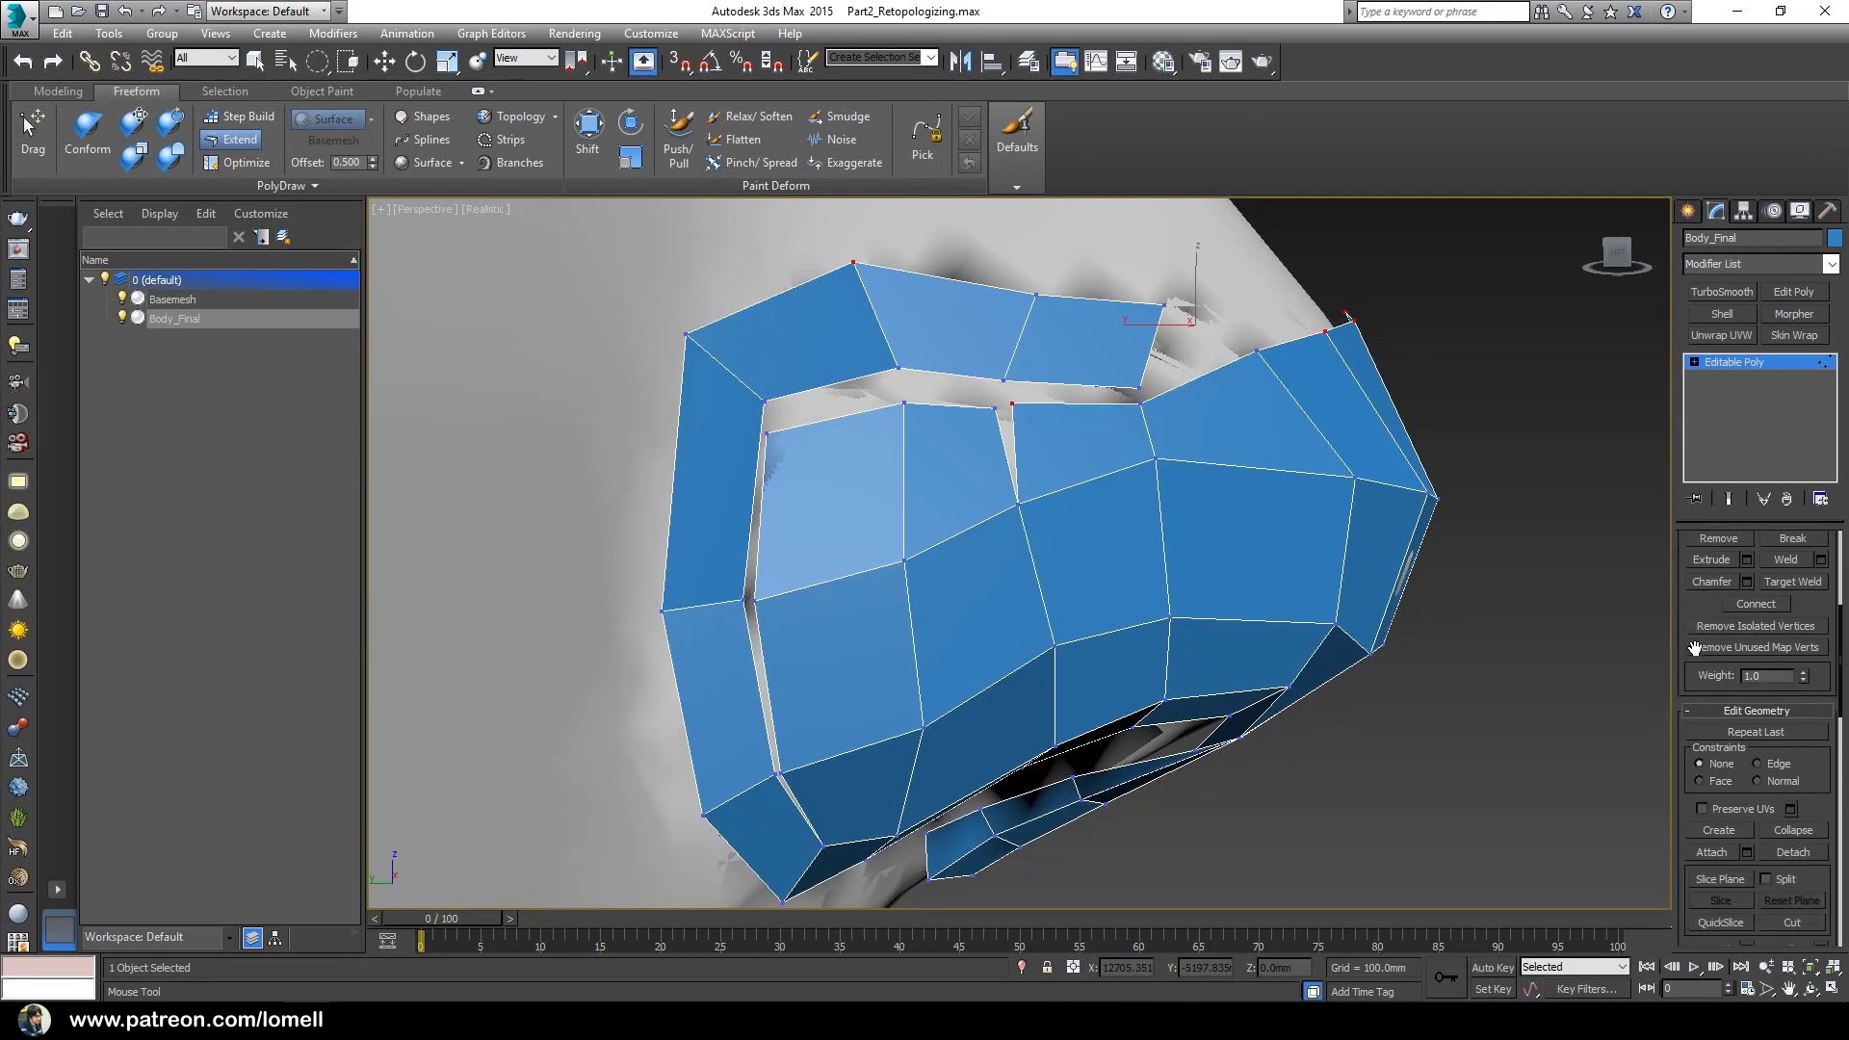
scroll(1695, 631, "up", 3)
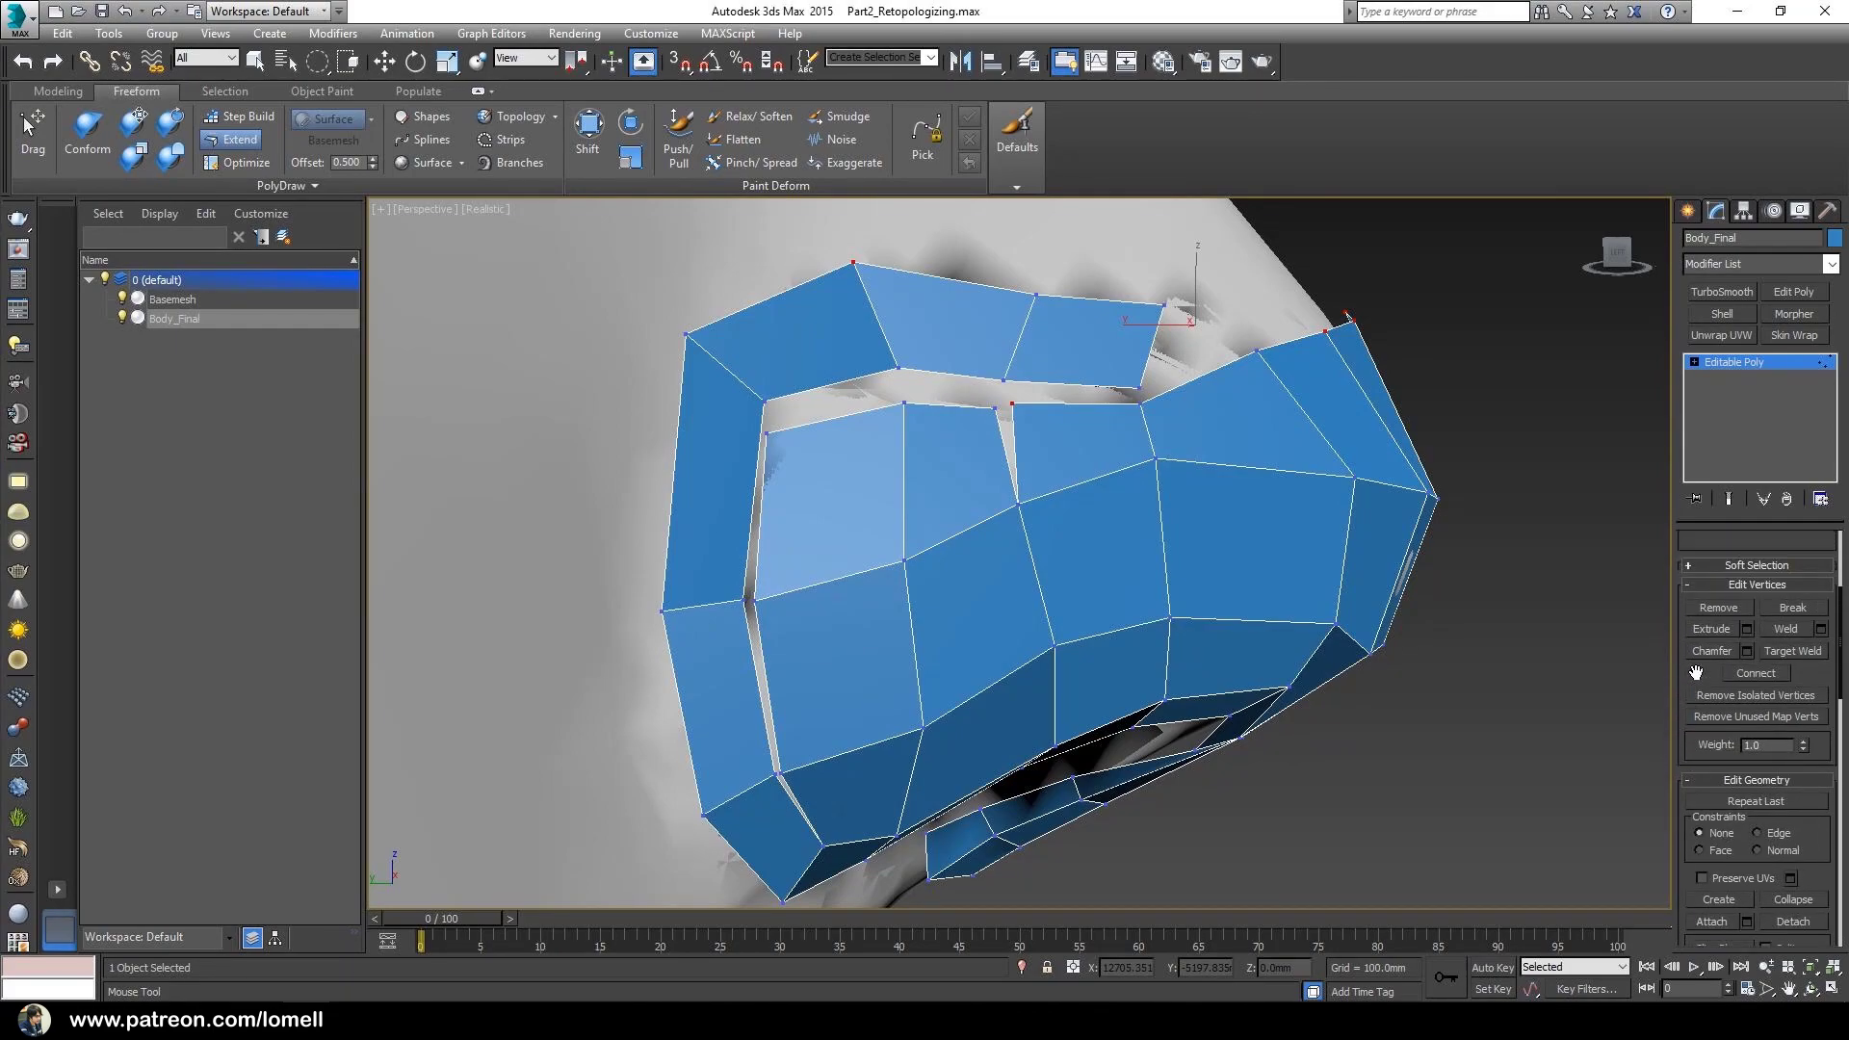
left_click(1793, 660)
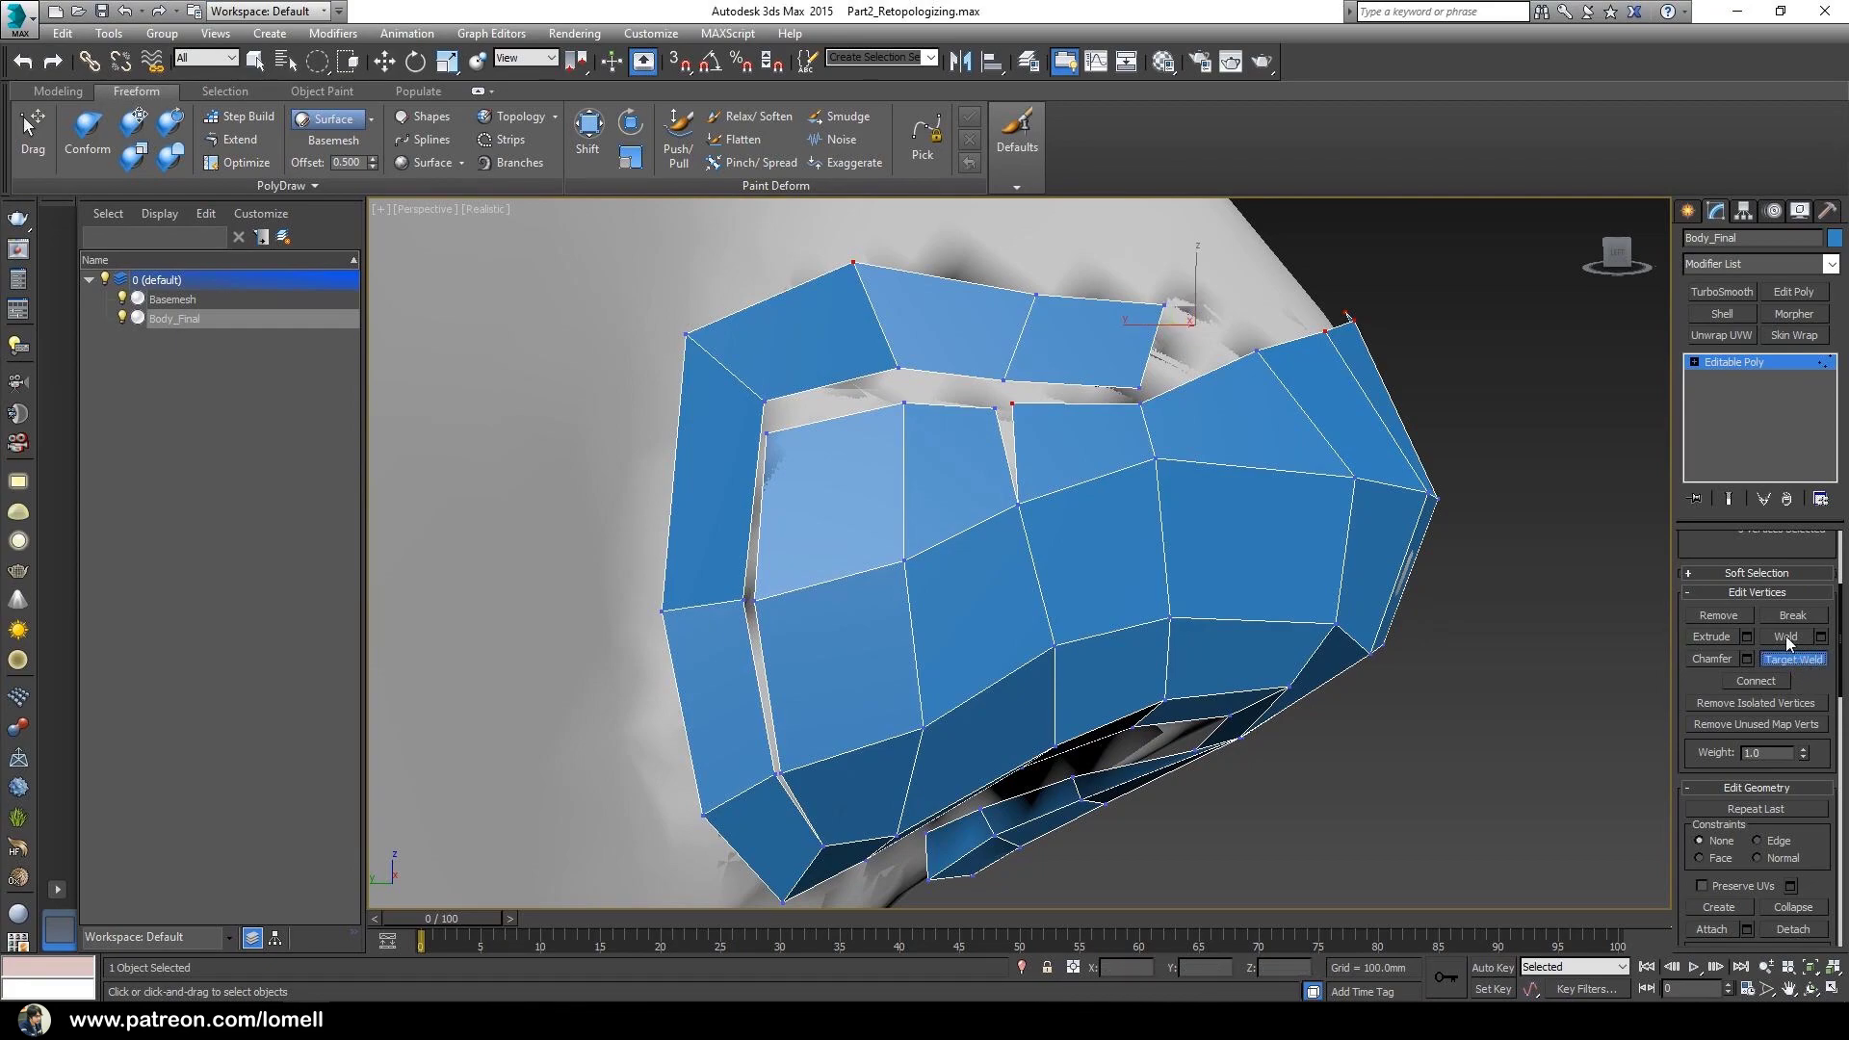
middle_click_drag(763, 702, 778, 676, "alt")
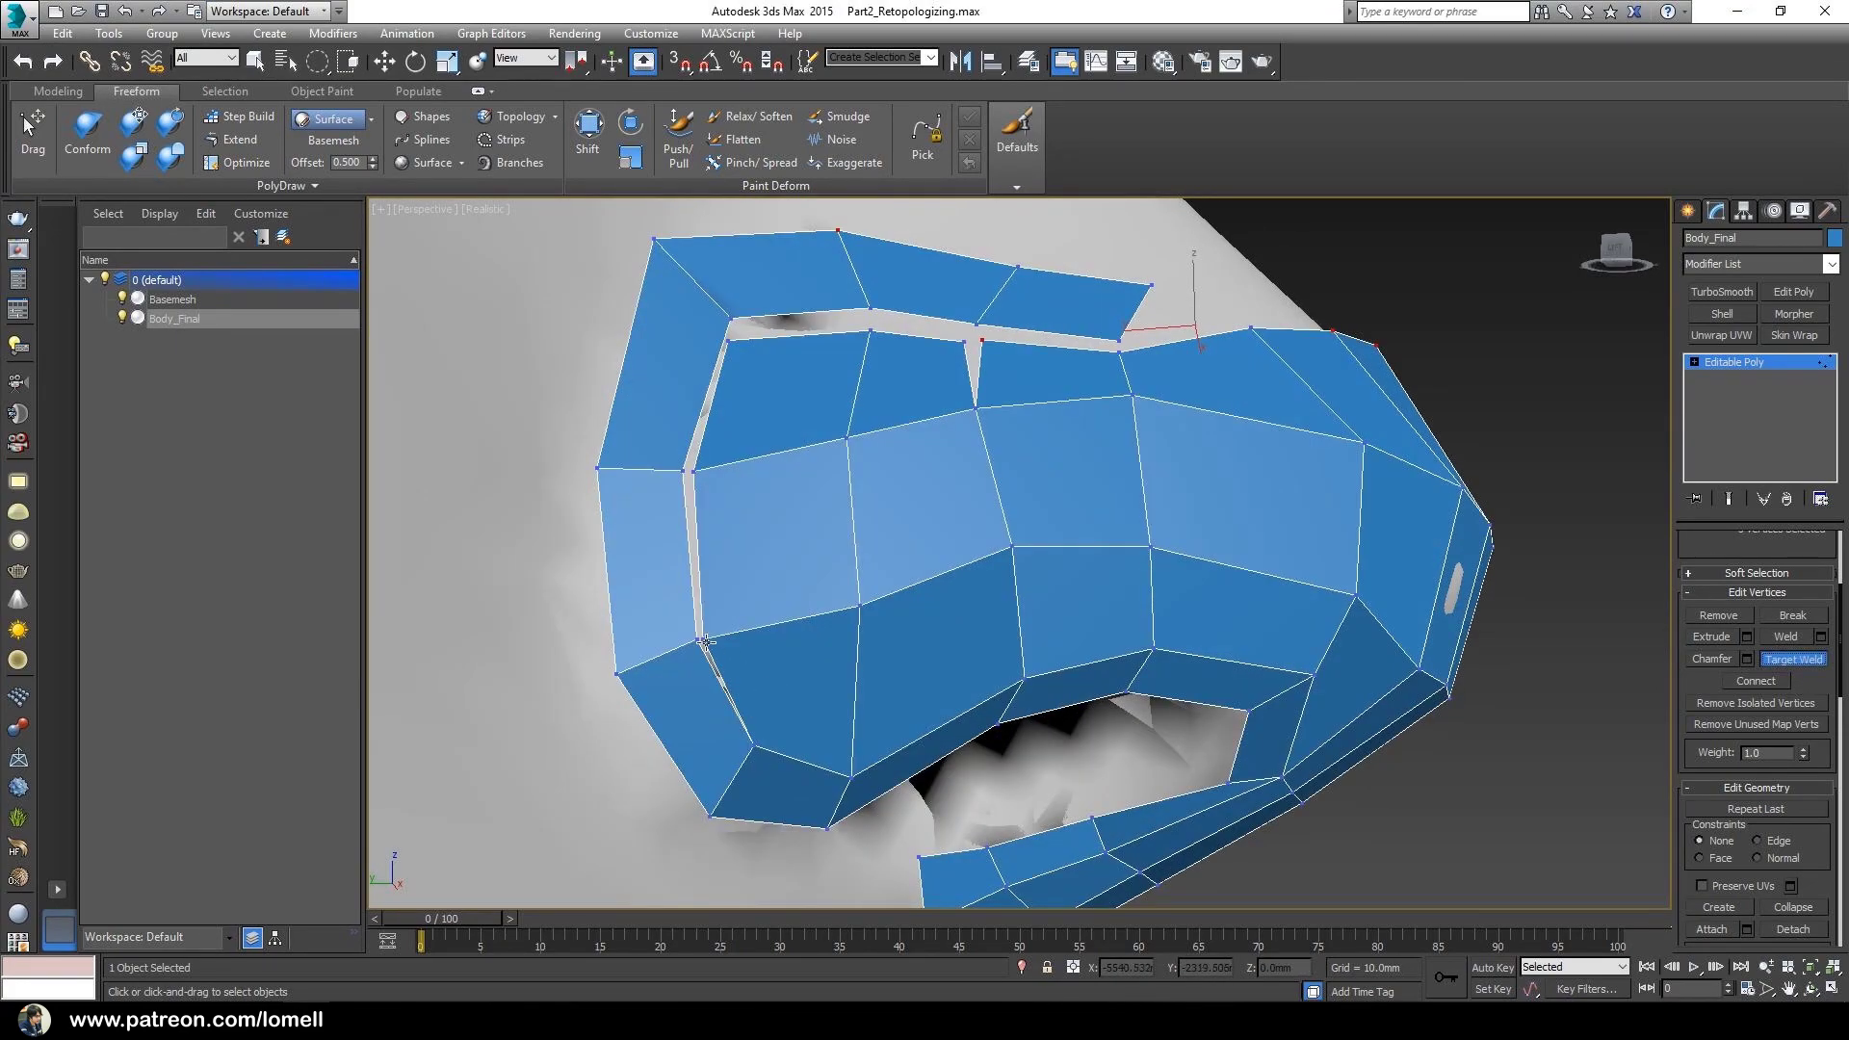
left_click(696, 639)
left_click(683, 469)
middle_click_drag(759, 386, 751, 450, "alt")
left_click(712, 459)
left_click(714, 433)
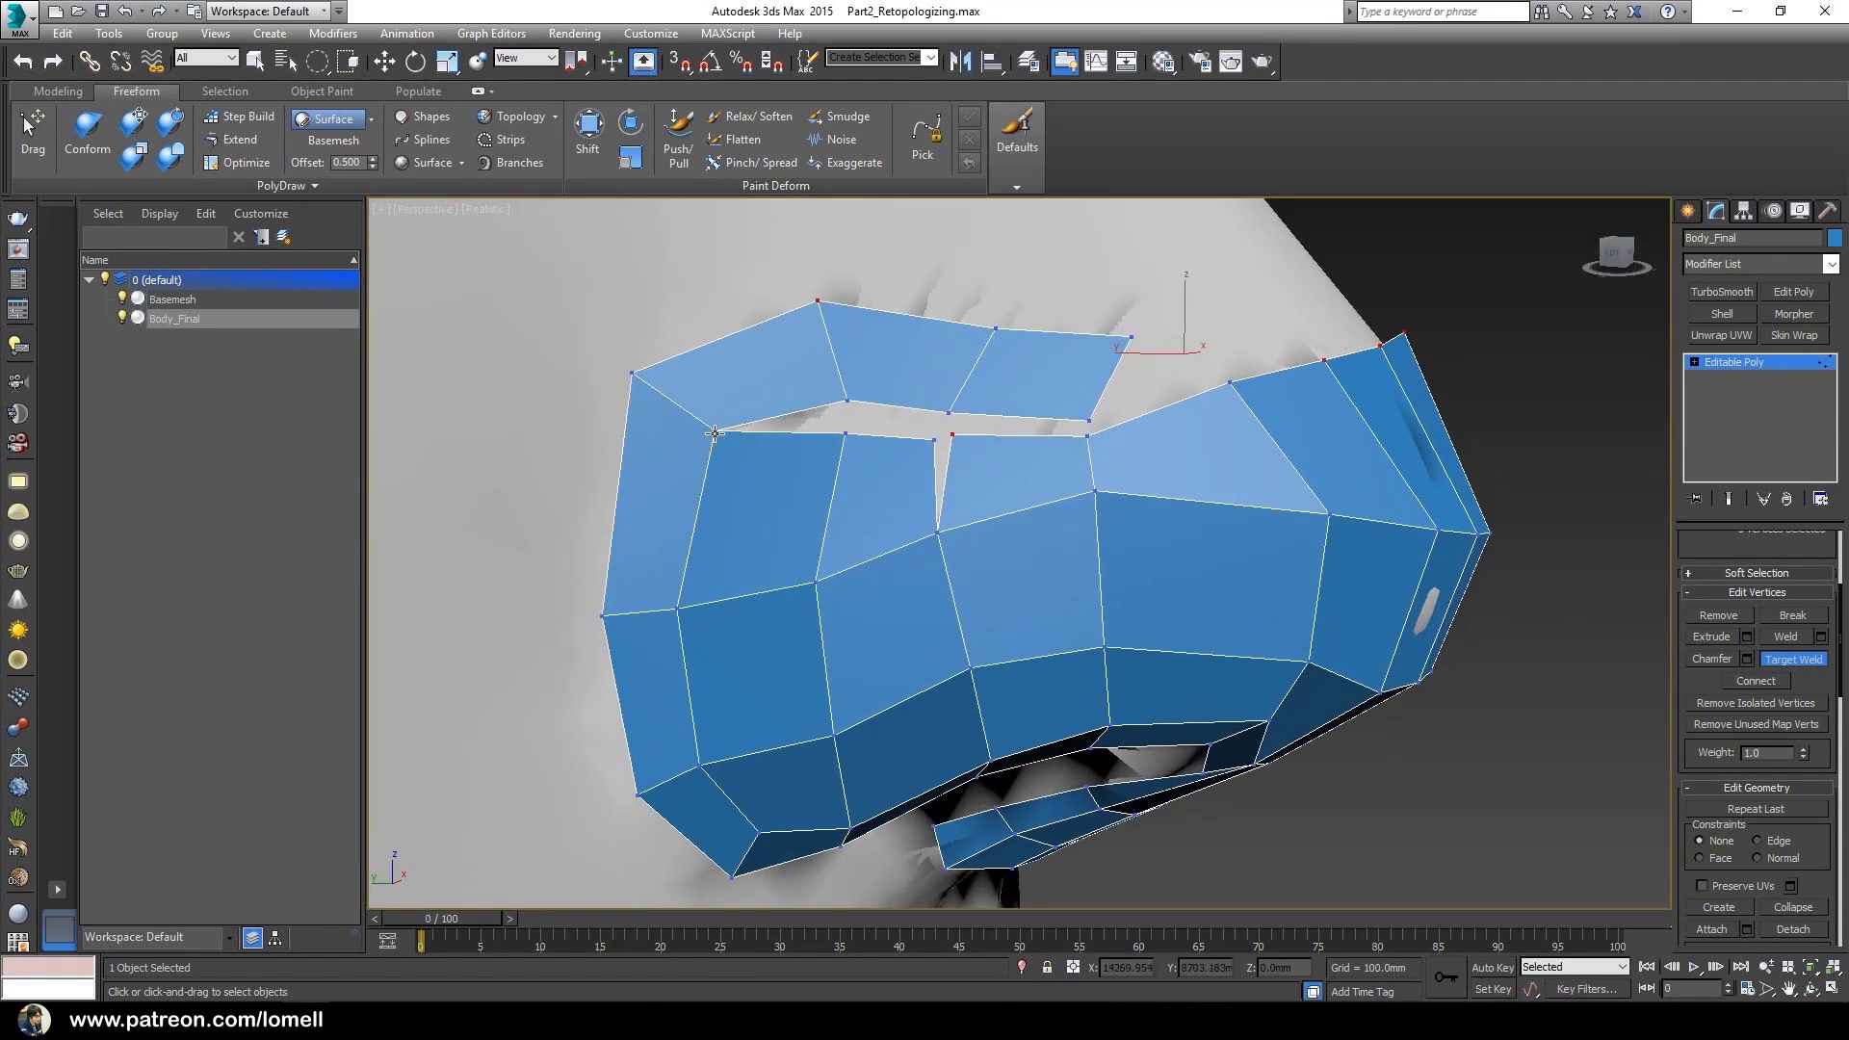
- Target-weld the remaining vertices along the top seam between the wing quads and the crease strip
left_click(848, 405)
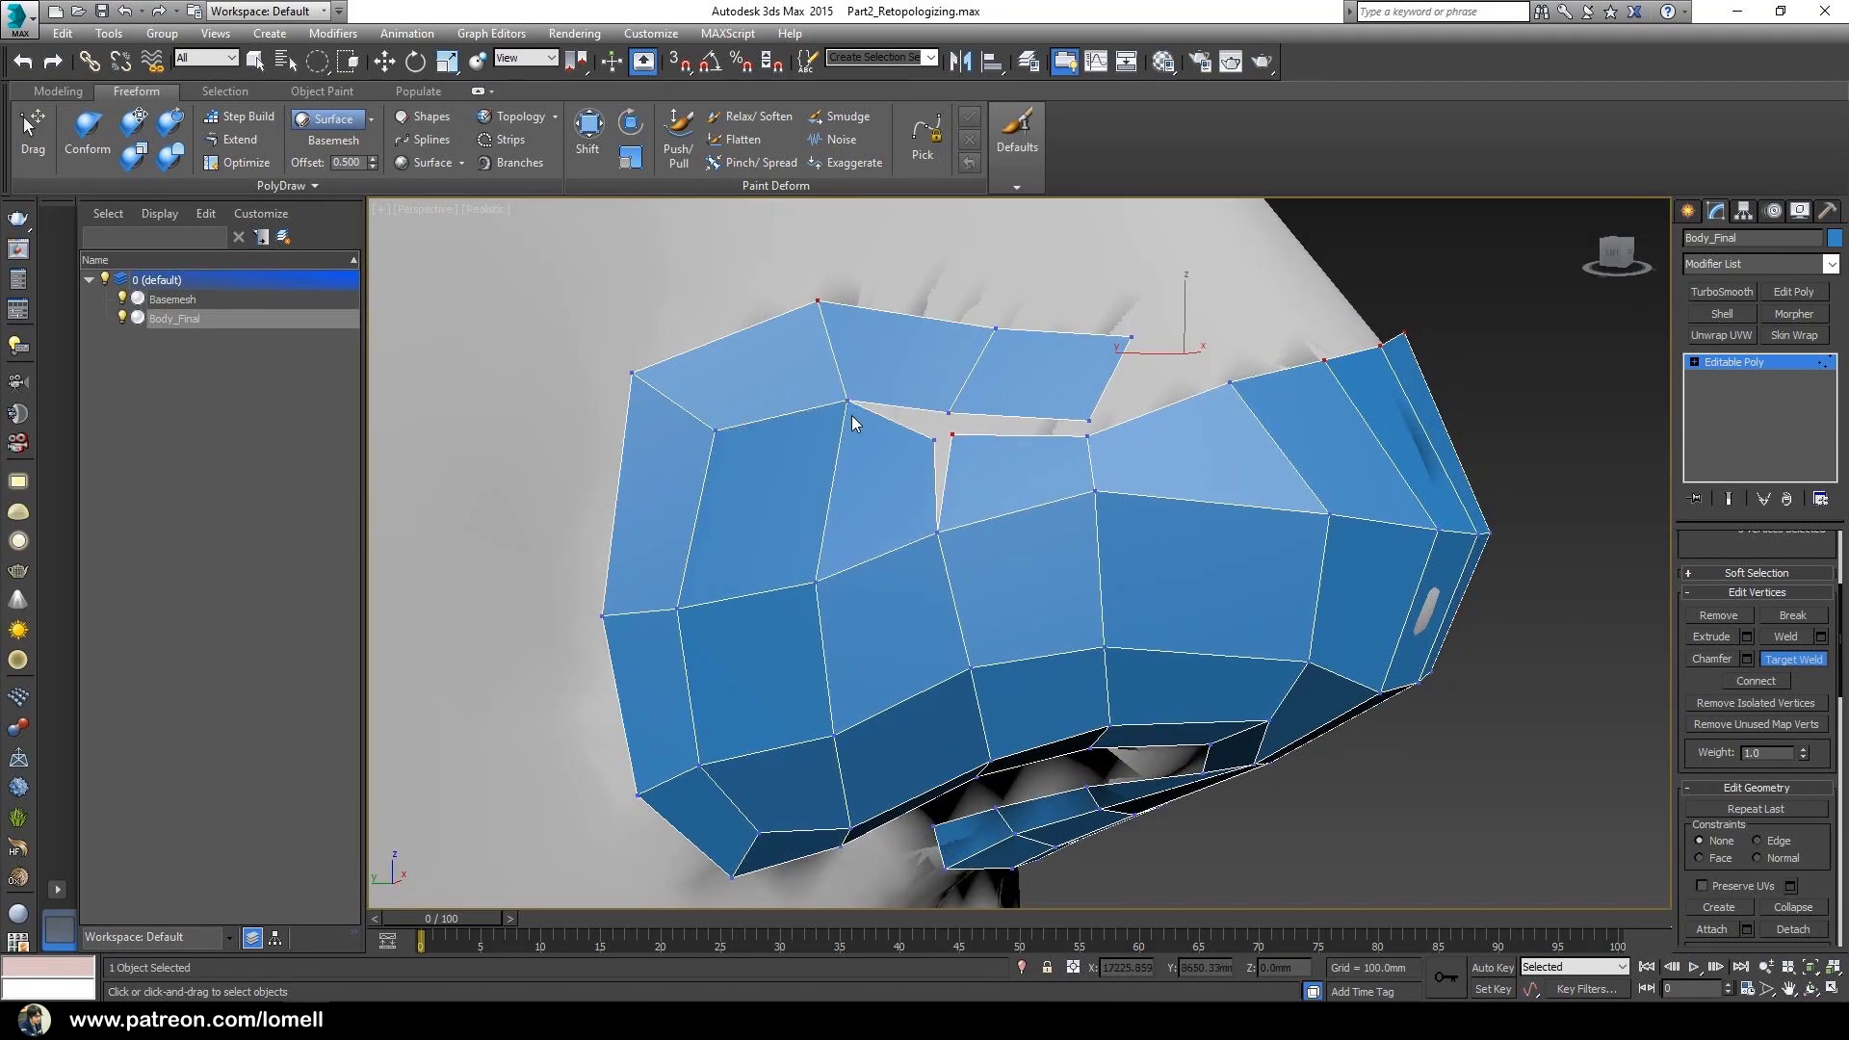
left_click(953, 436)
left_click(948, 413)
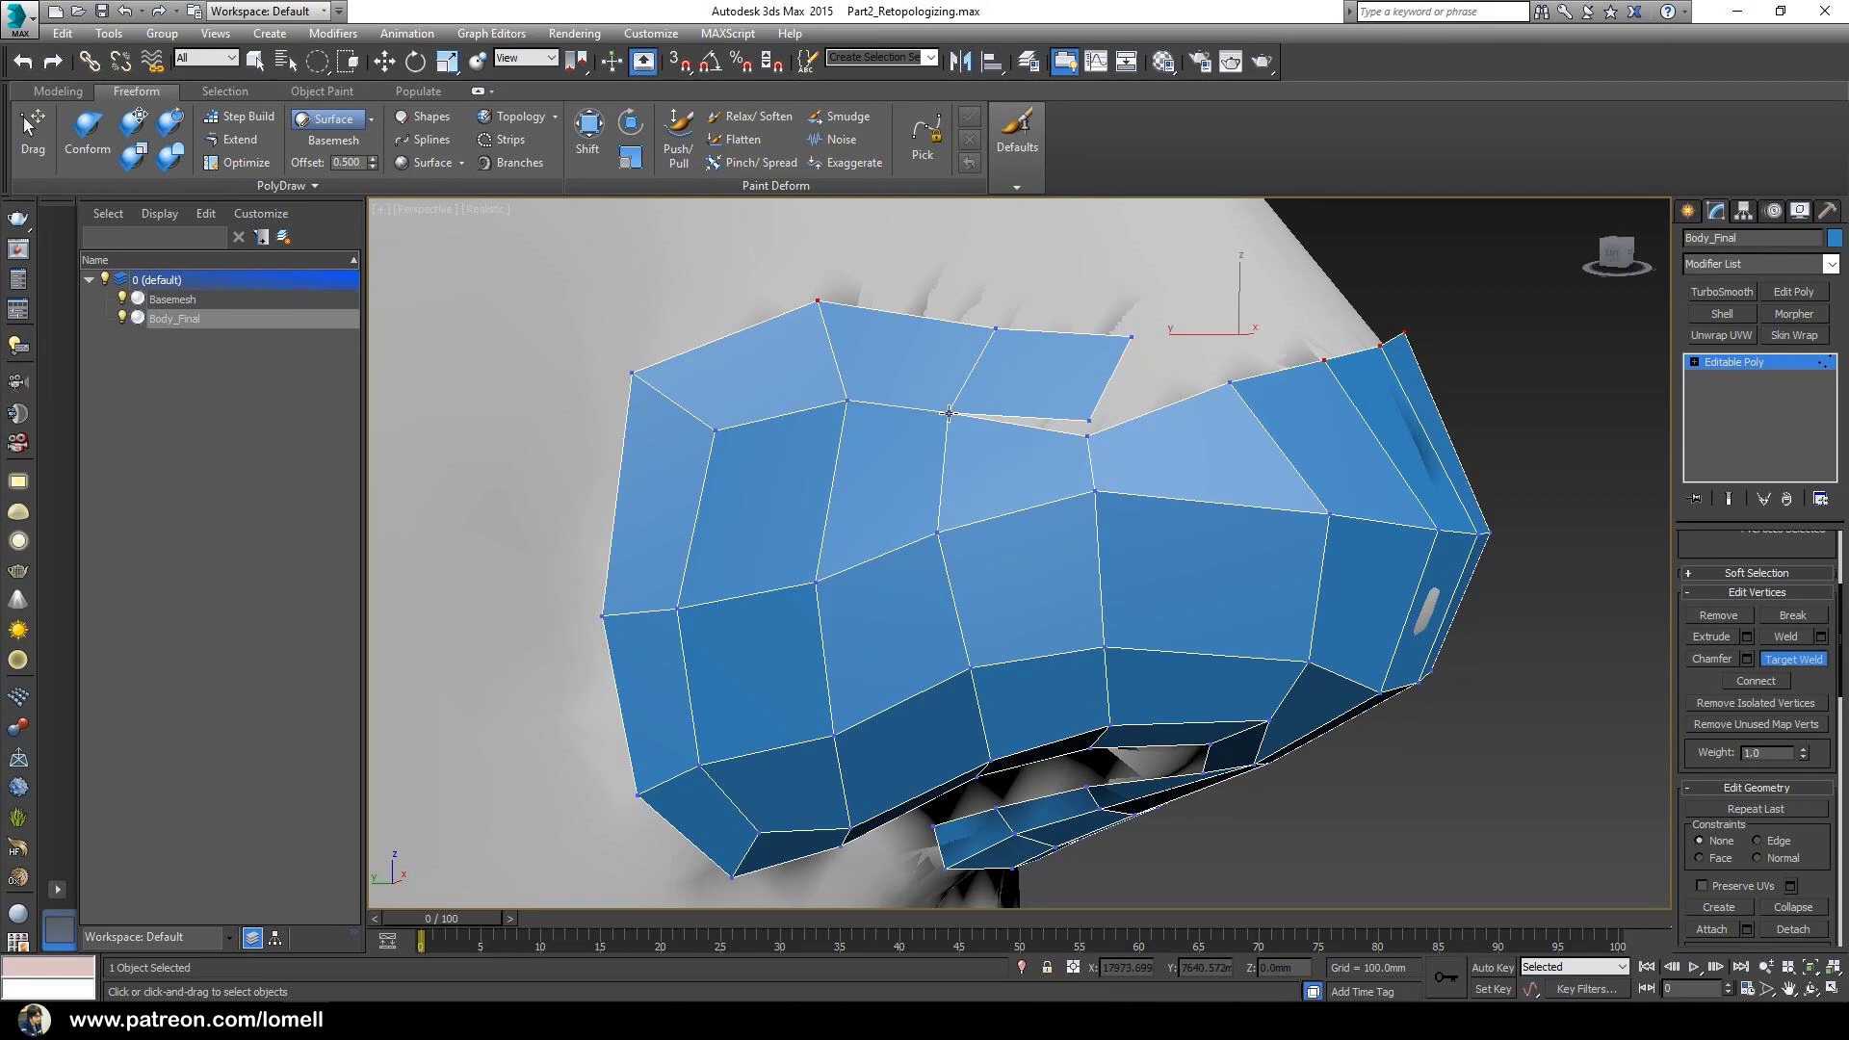
left_click(1089, 435)
left_click(1090, 422)
middle_click_drag(1085, 429, 1040, 467, "alt")
scroll(1040, 467, "down", 2)
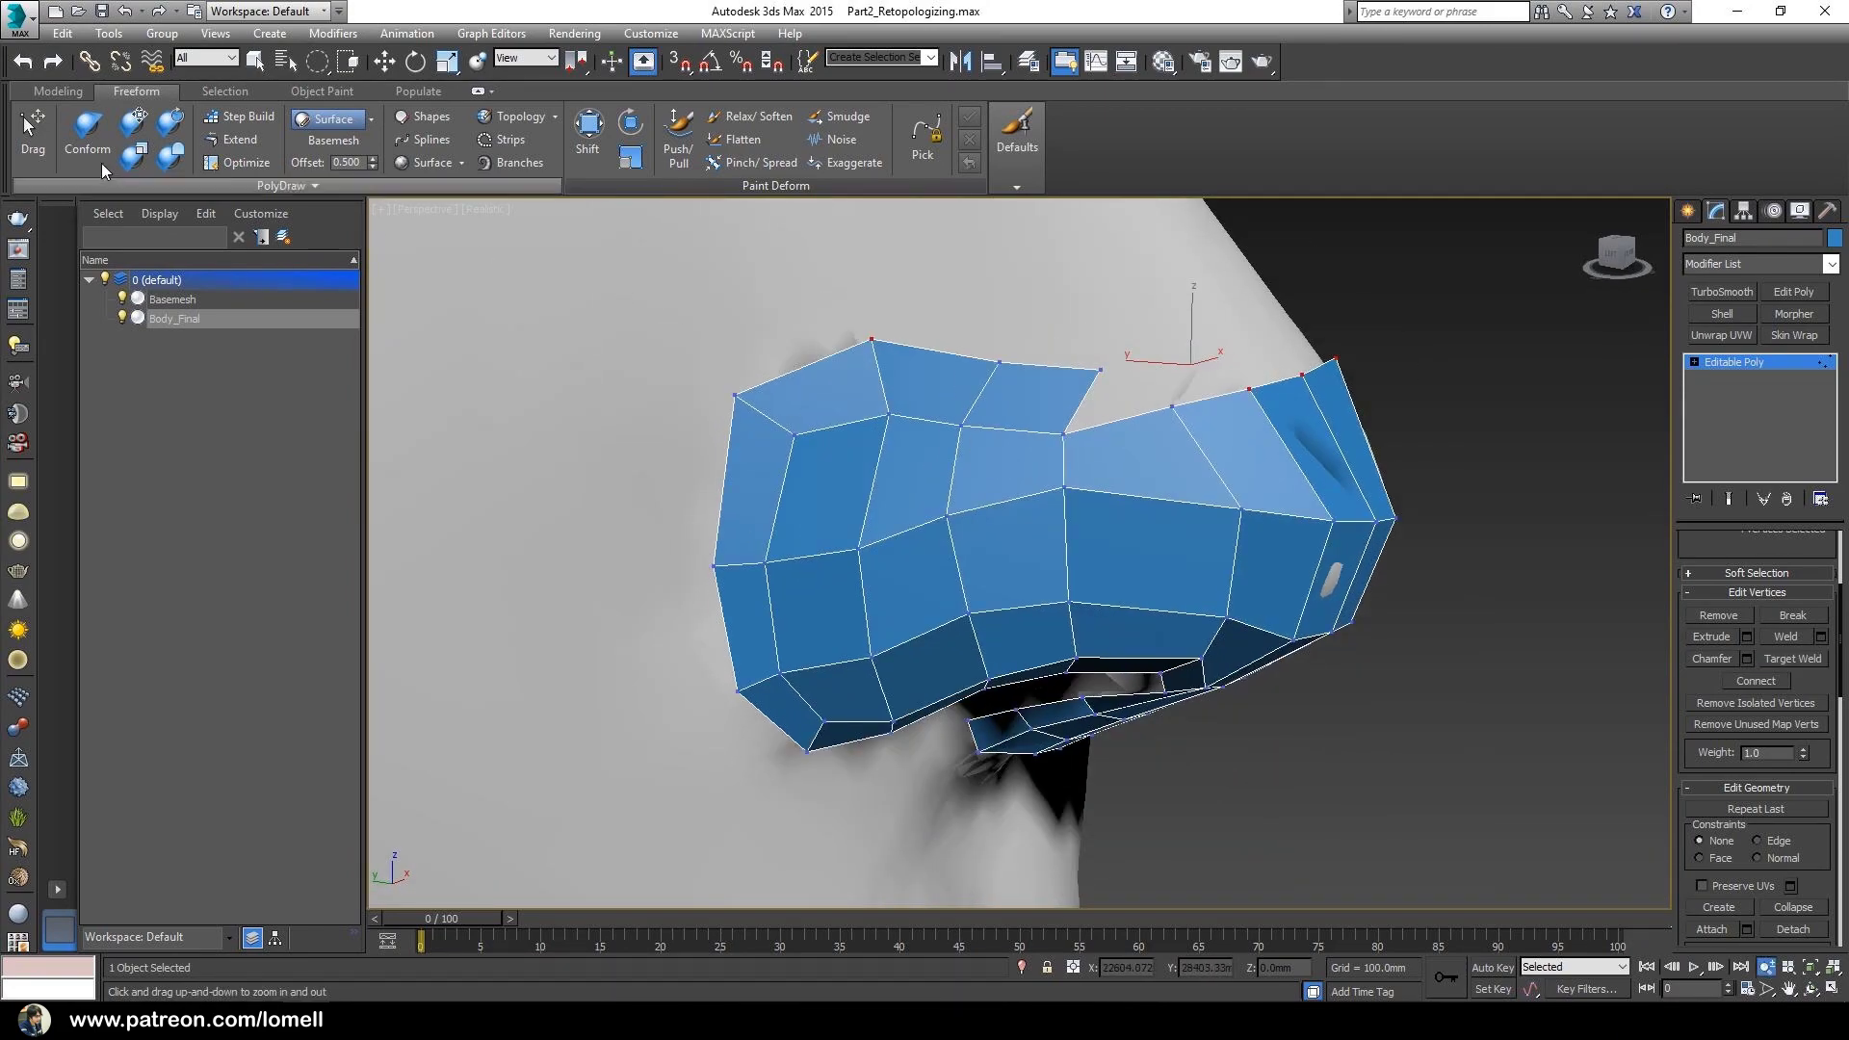
- Reposition the vertices along the top of the nostril wing to even out the crease strip's quads
left_click(49, 161)
middle_click_drag(853, 438, 872, 516, "alt")
left_click_drag(886, 476, 879, 436)
left_click_drag(996, 418, 963, 417)
left_click_drag(1098, 422, 1049, 404)
middle_click_drag(1049, 405, 949, 510, "alt")
- Extend a row of quads upward from the front upper edge of the nose patch, from the wing to the tip
left_click(239, 141)
left_click_drag(981, 548, 1056, 458)
middle_click_drag(1055, 459, 997, 464, "alt")
left_click_drag(1054, 554, 1111, 451)
left_click_drag(1131, 563, 1183, 452)
left_click_drag(1204, 562, 1263, 426)
- Examine the nose patch and the gap between it and the eye loop from several angles
middle_click_drag(1242, 433, 1177, 495, "ctrl+alt")
middle_click_drag(1059, 501, 1117, 558, "alt")
middle_click_drag(1117, 558, 1017, 529, "ctrl+alt")
middle_click_drag(1017, 530, 963, 511, "ctrl+alt")
middle_click_drag(963, 510, 1001, 574, "alt")
middle_click_drag(1001, 575, 879, 633, "ctrl+alt")
middle_click_drag(834, 518, 903, 501, "alt")
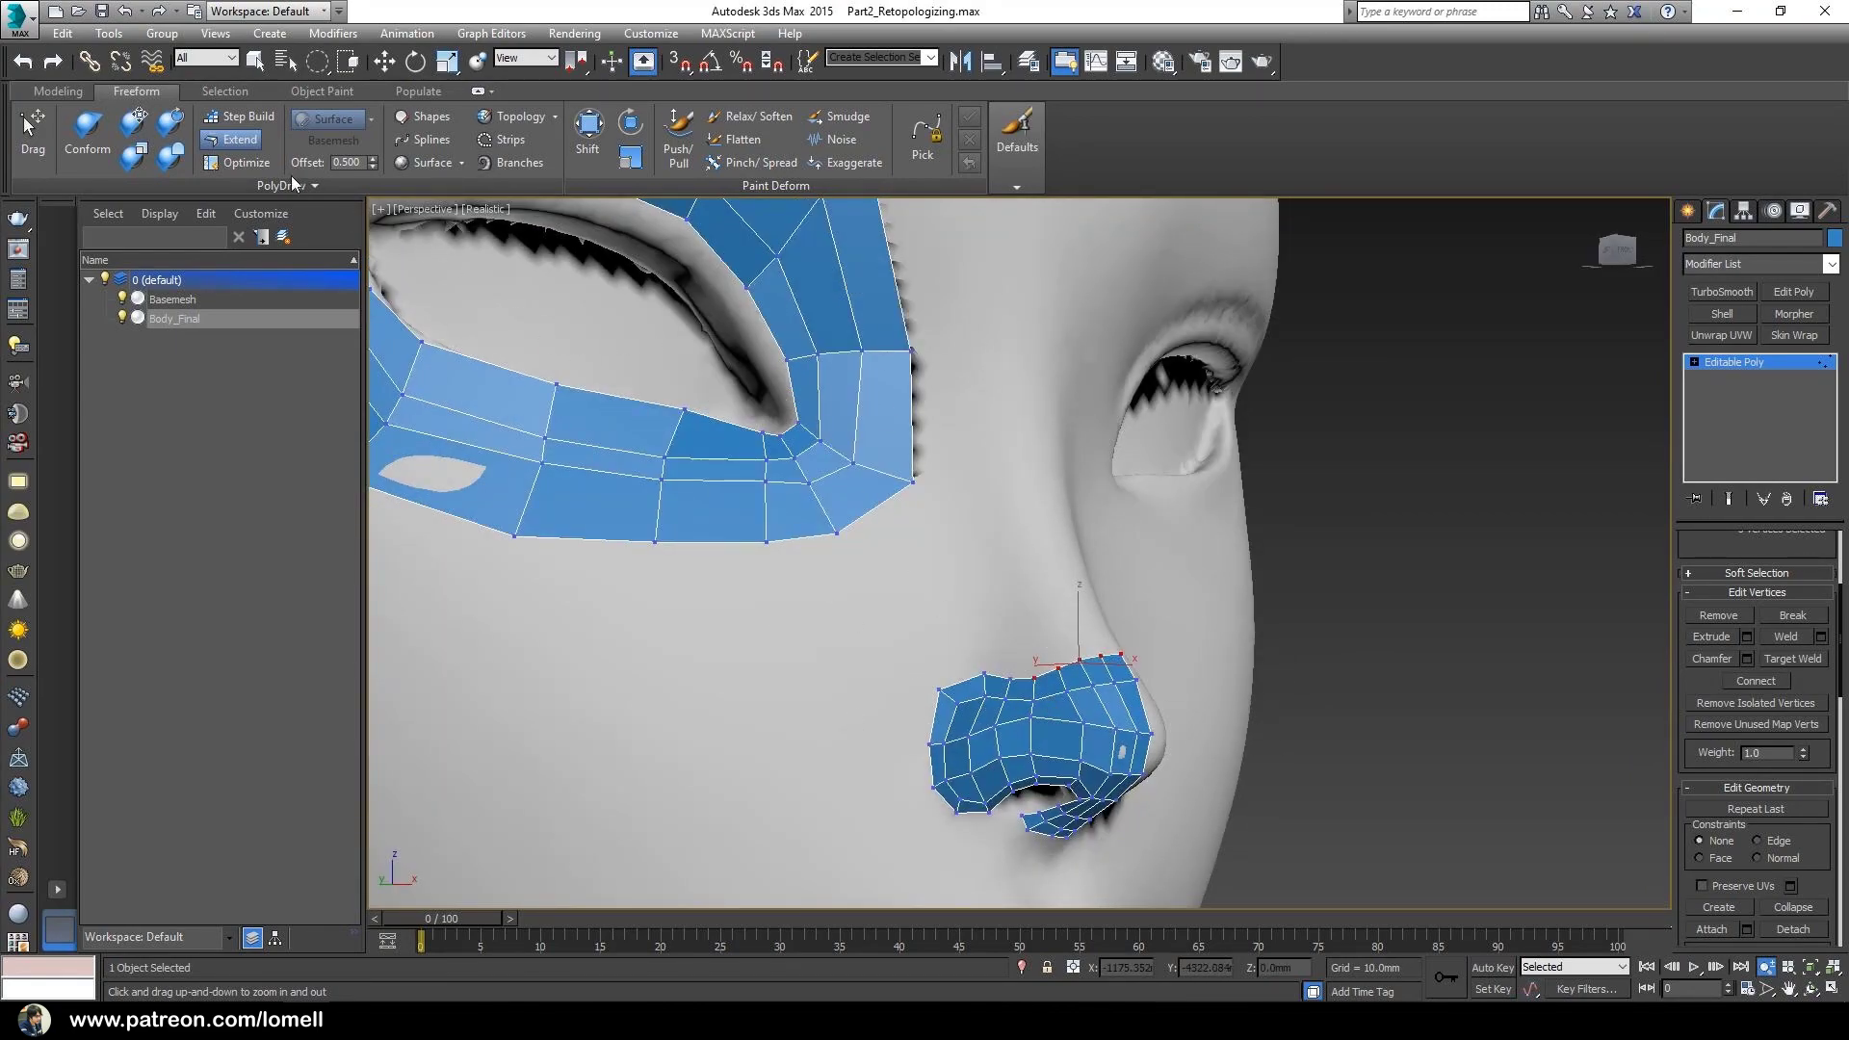
middle_click_drag(630, 393, 557, 376, "alt")
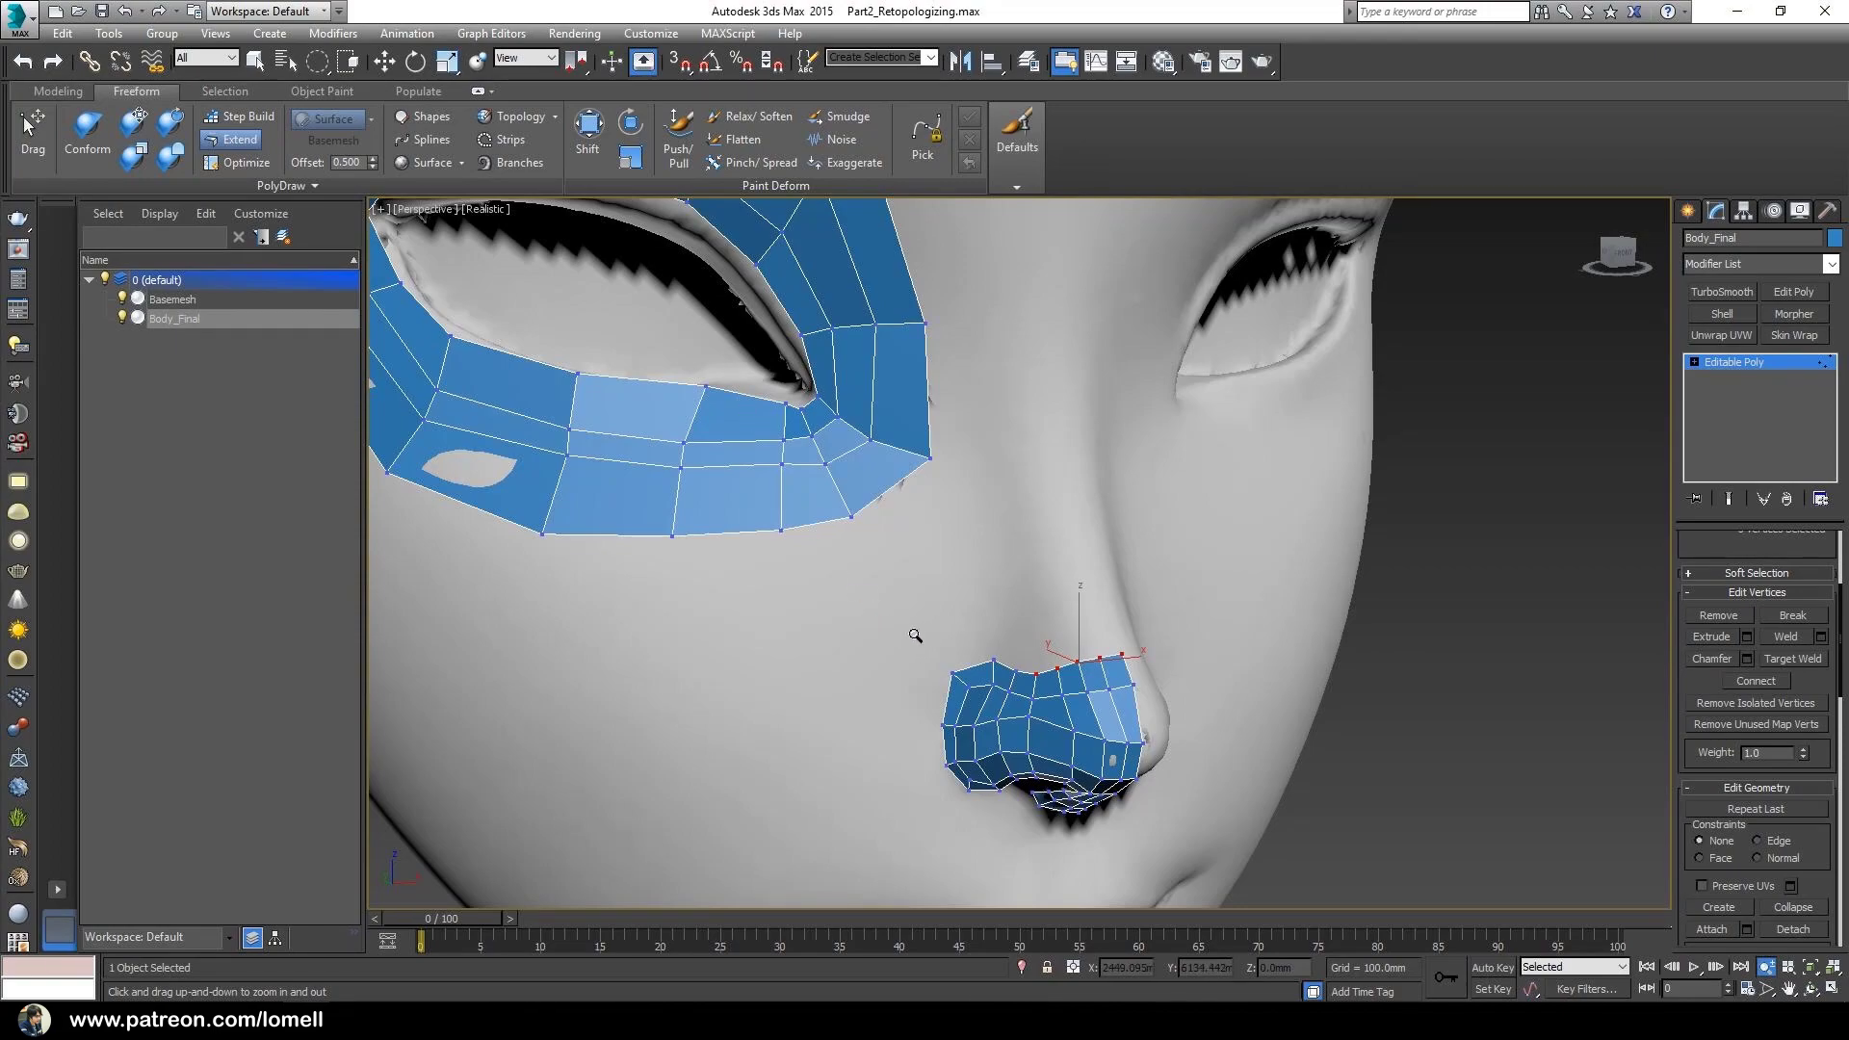
middle_click_drag(911, 631, 996, 727, "alt")
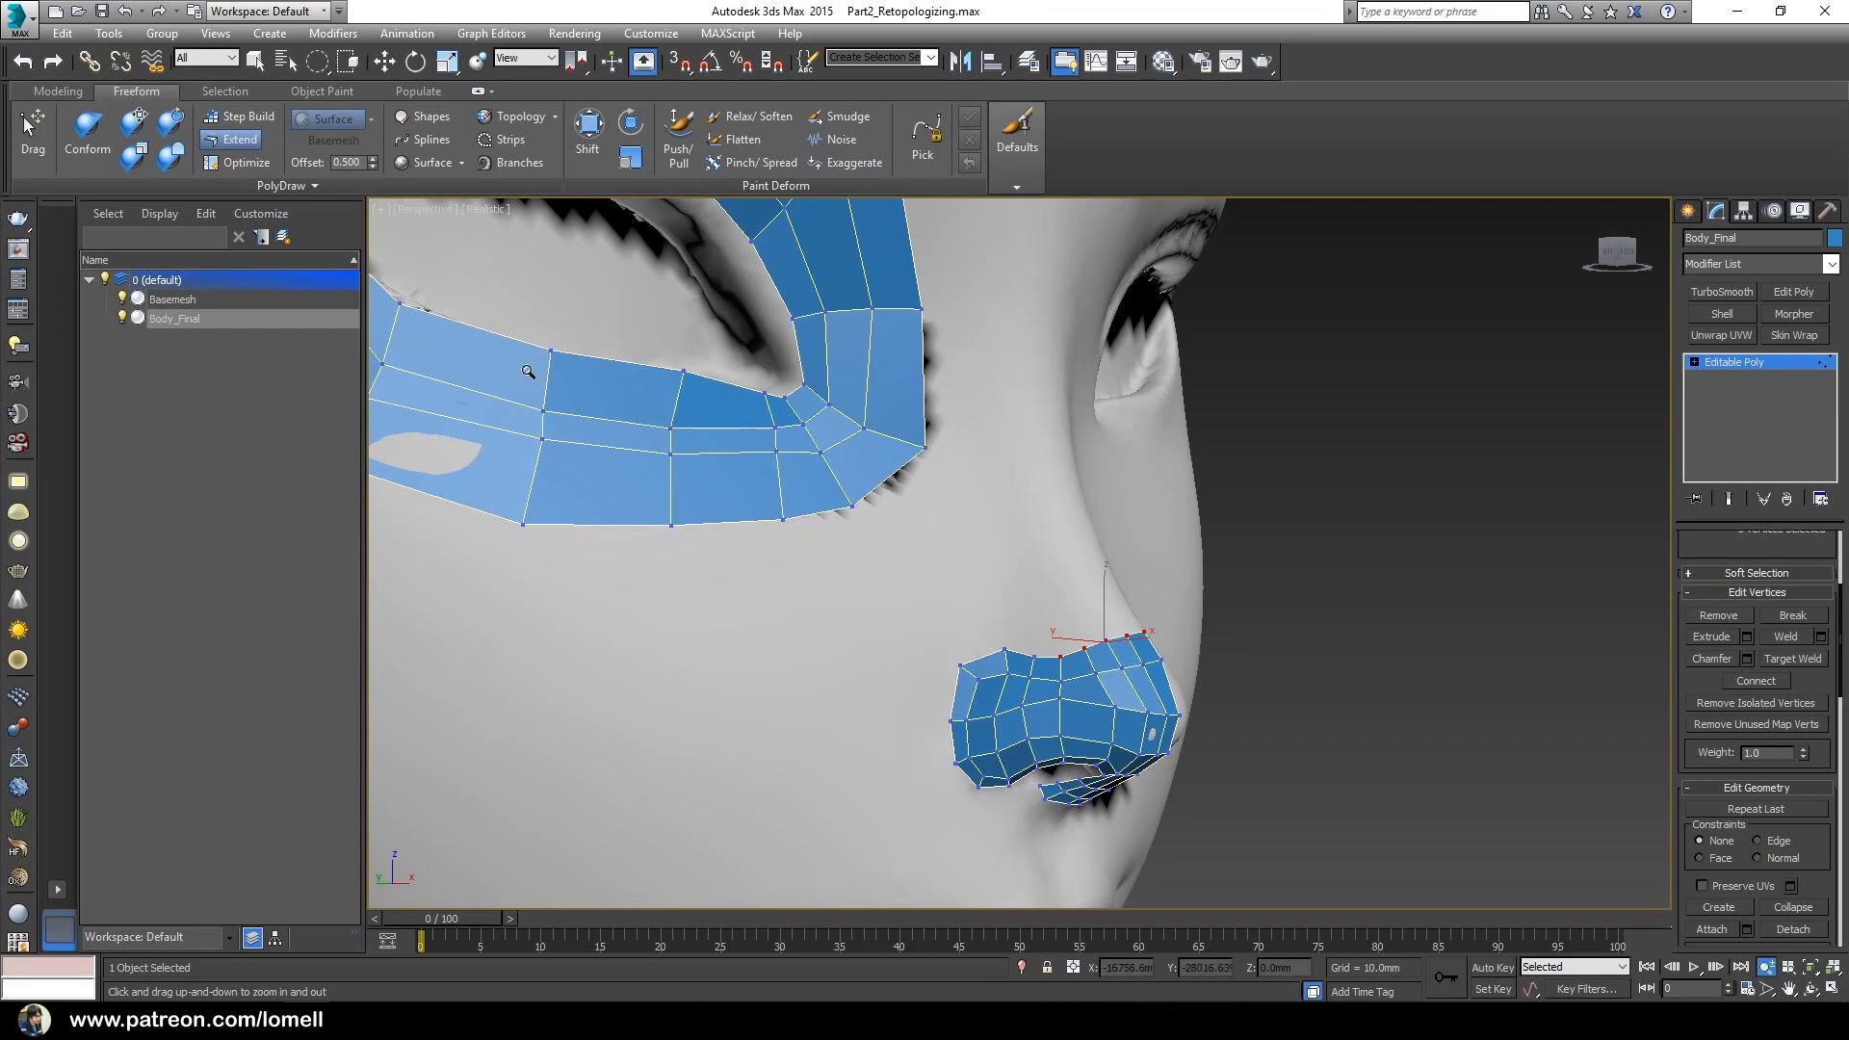
middle_click_drag(1018, 596, 955, 591, "alt")
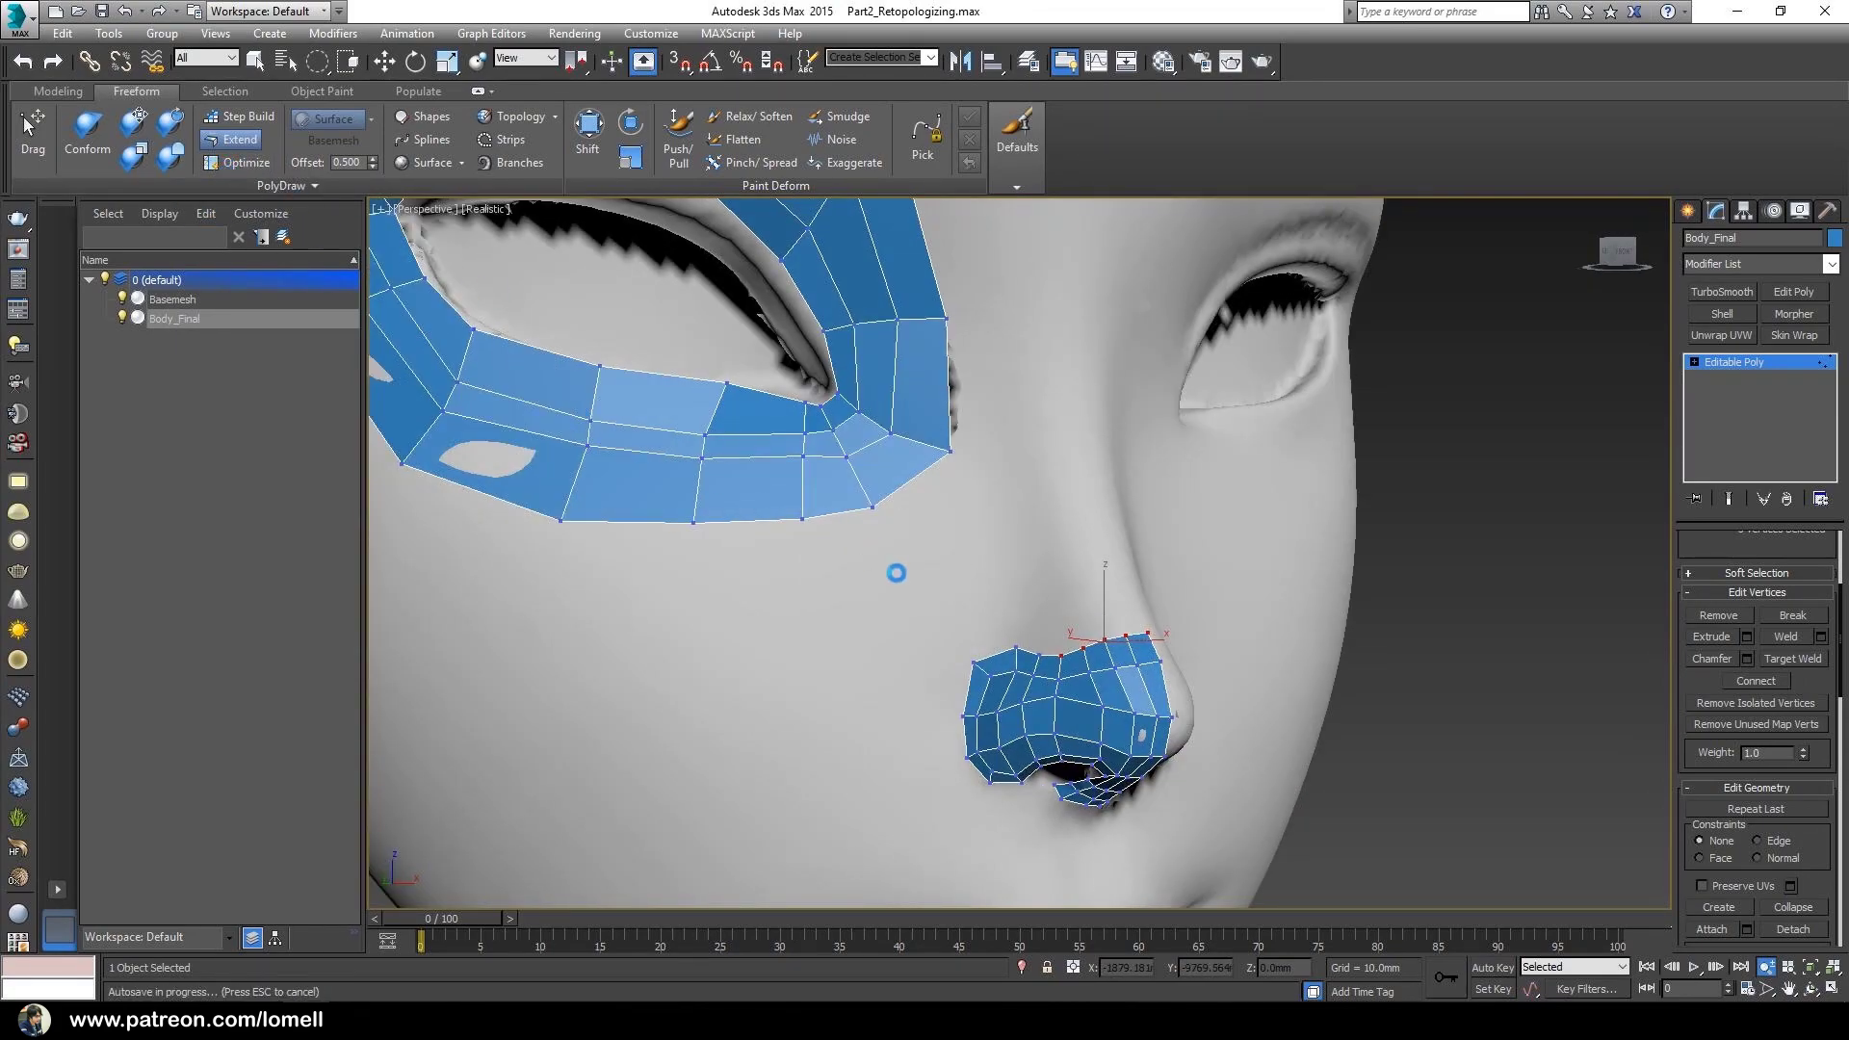
- Extend two long quads from the upper edge of the nose patch up along the nose bridge
scroll(1132, 637, "up", 4)
left_click_drag(1148, 636, 1090, 504, "shift")
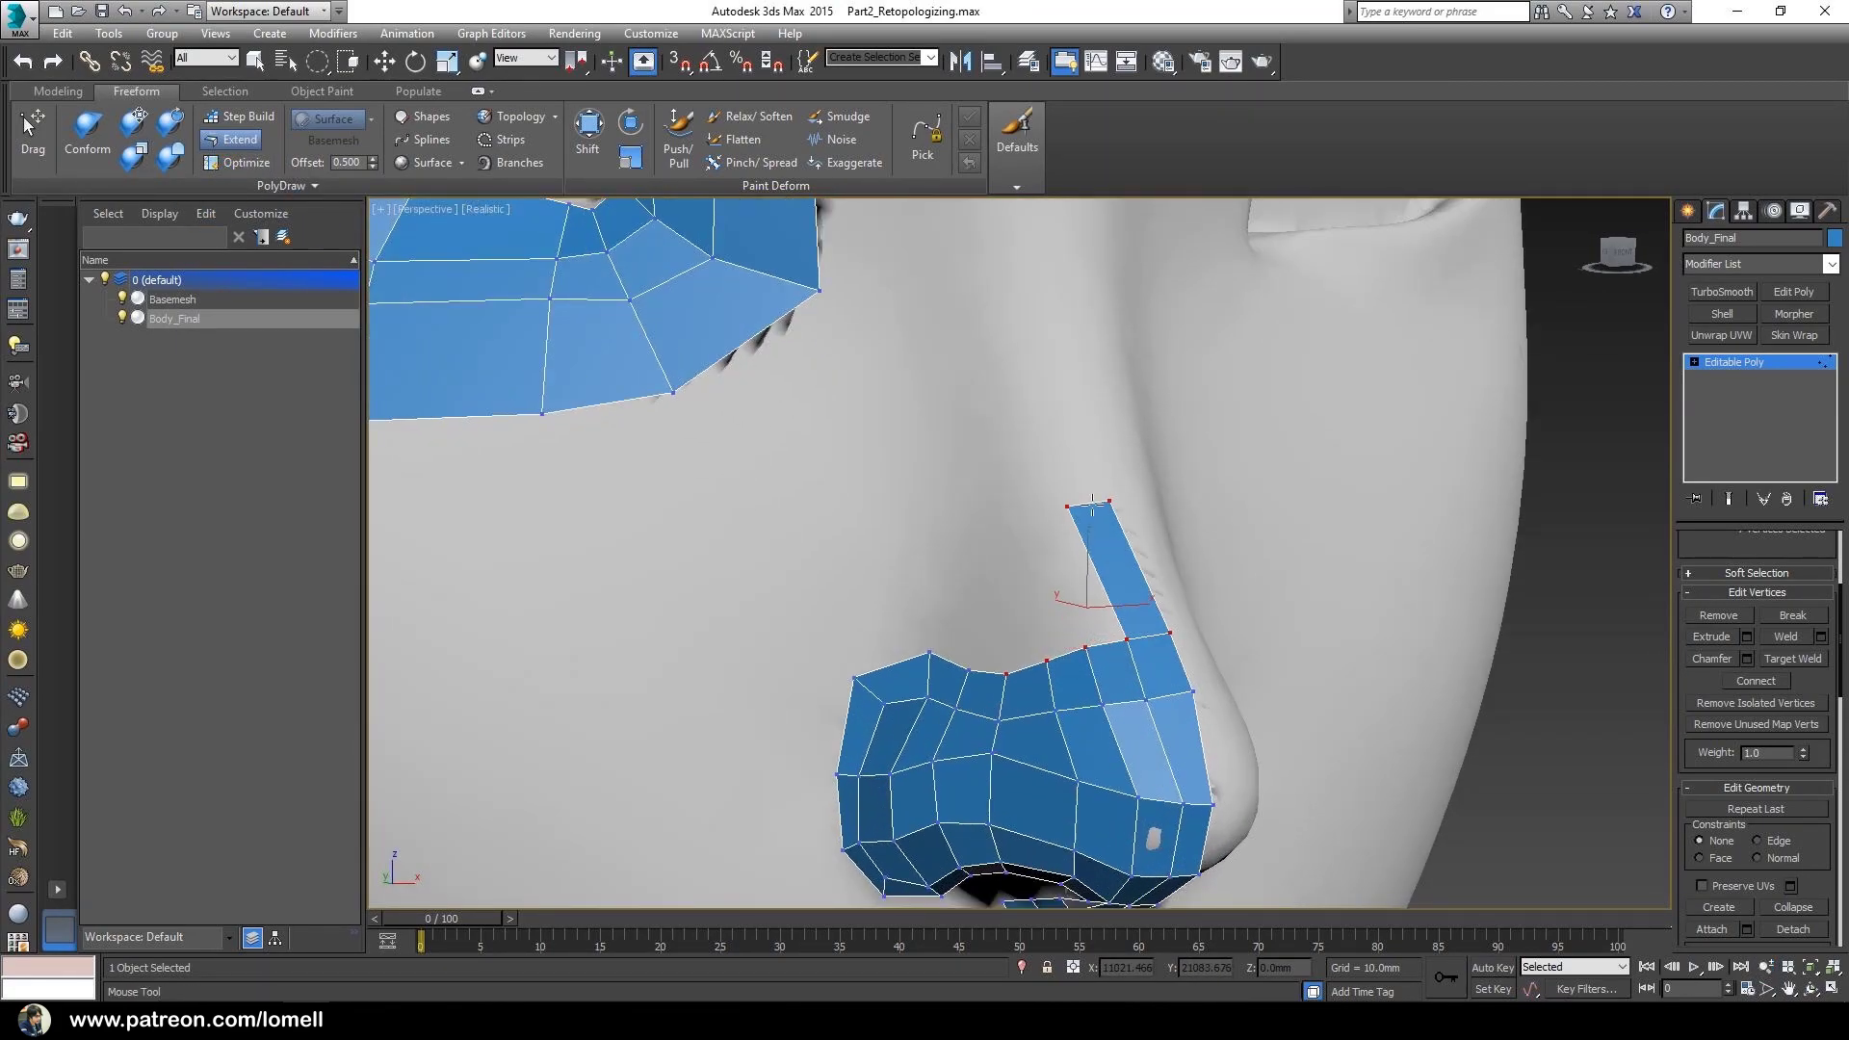
middle_click_drag(1092, 510, 1122, 602, "alt")
left_click_drag(1139, 642, 1040, 516)
middle_click_drag(1040, 520, 1103, 539, "alt")
left_click_drag(1112, 654, 992, 559)
key("ctrl+z")
left_click_drag(1112, 654, 1006, 553)
key("ctrl+z")
- Extend two more quads beside the bridge quads, down toward the side of the nose
left_click_drag(1113, 653, 999, 546)
left_click_drag(1073, 674, 953, 570)
key("ctrl+z")
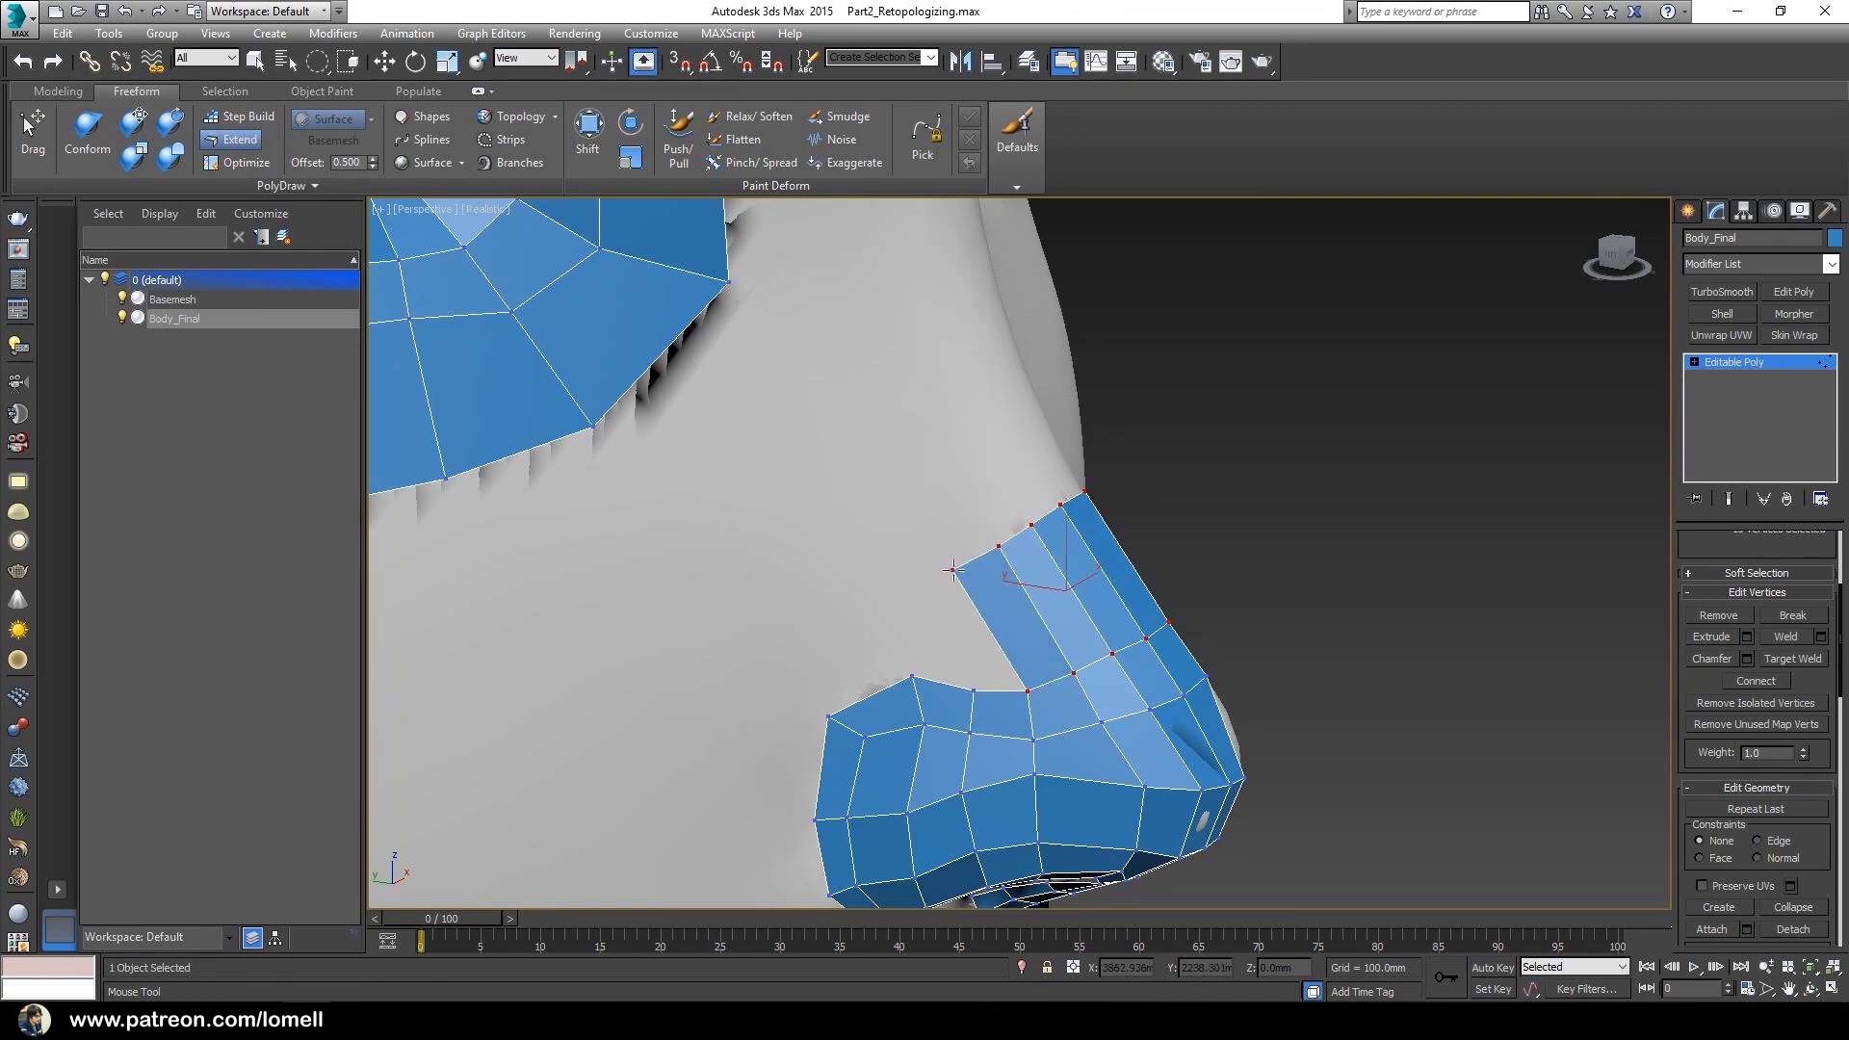
left_click_drag(974, 691, 910, 594)
key("ctrl+z")
left_click_drag(1028, 691, 924, 609)
key("ctrl+z")
- Extend one more quad above the wing and target-weld the bridge strip's loose corner to its upper vertex
left_click_drag(971, 687, 935, 589)
key("w")
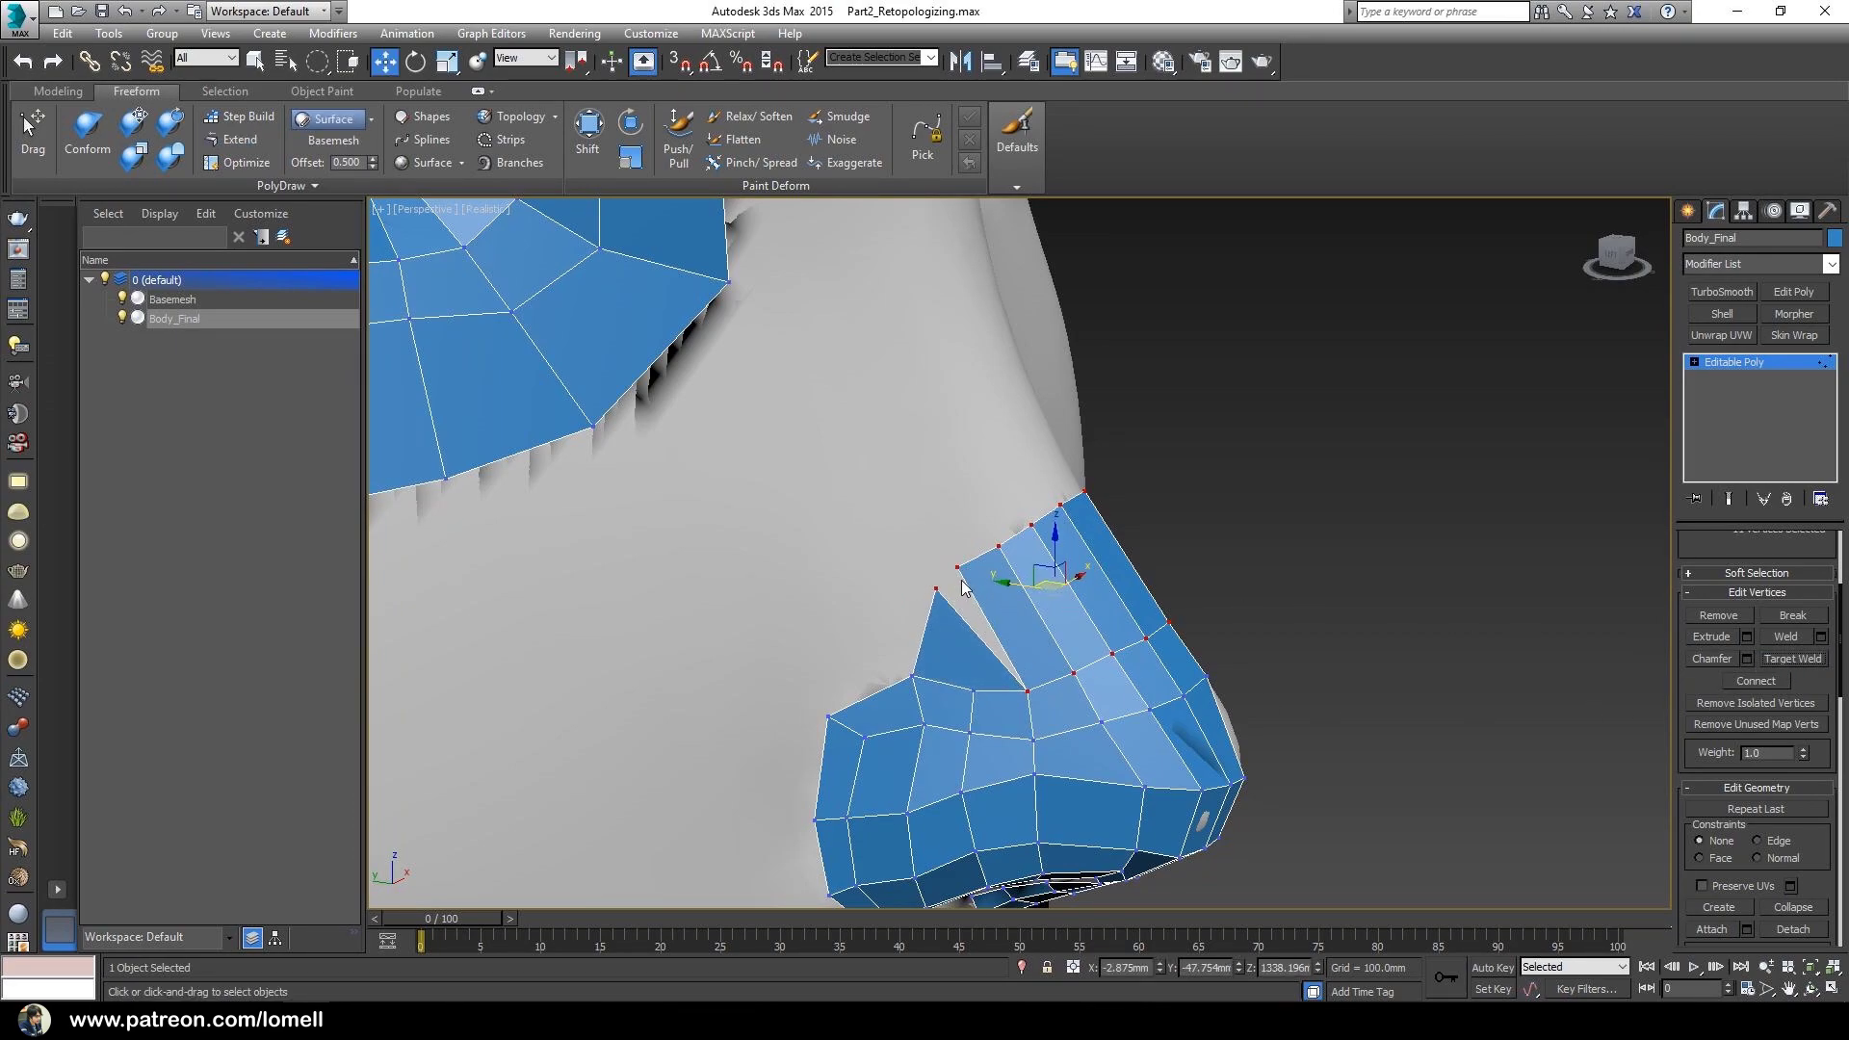
left_click(957, 568)
left_click(1787, 661)
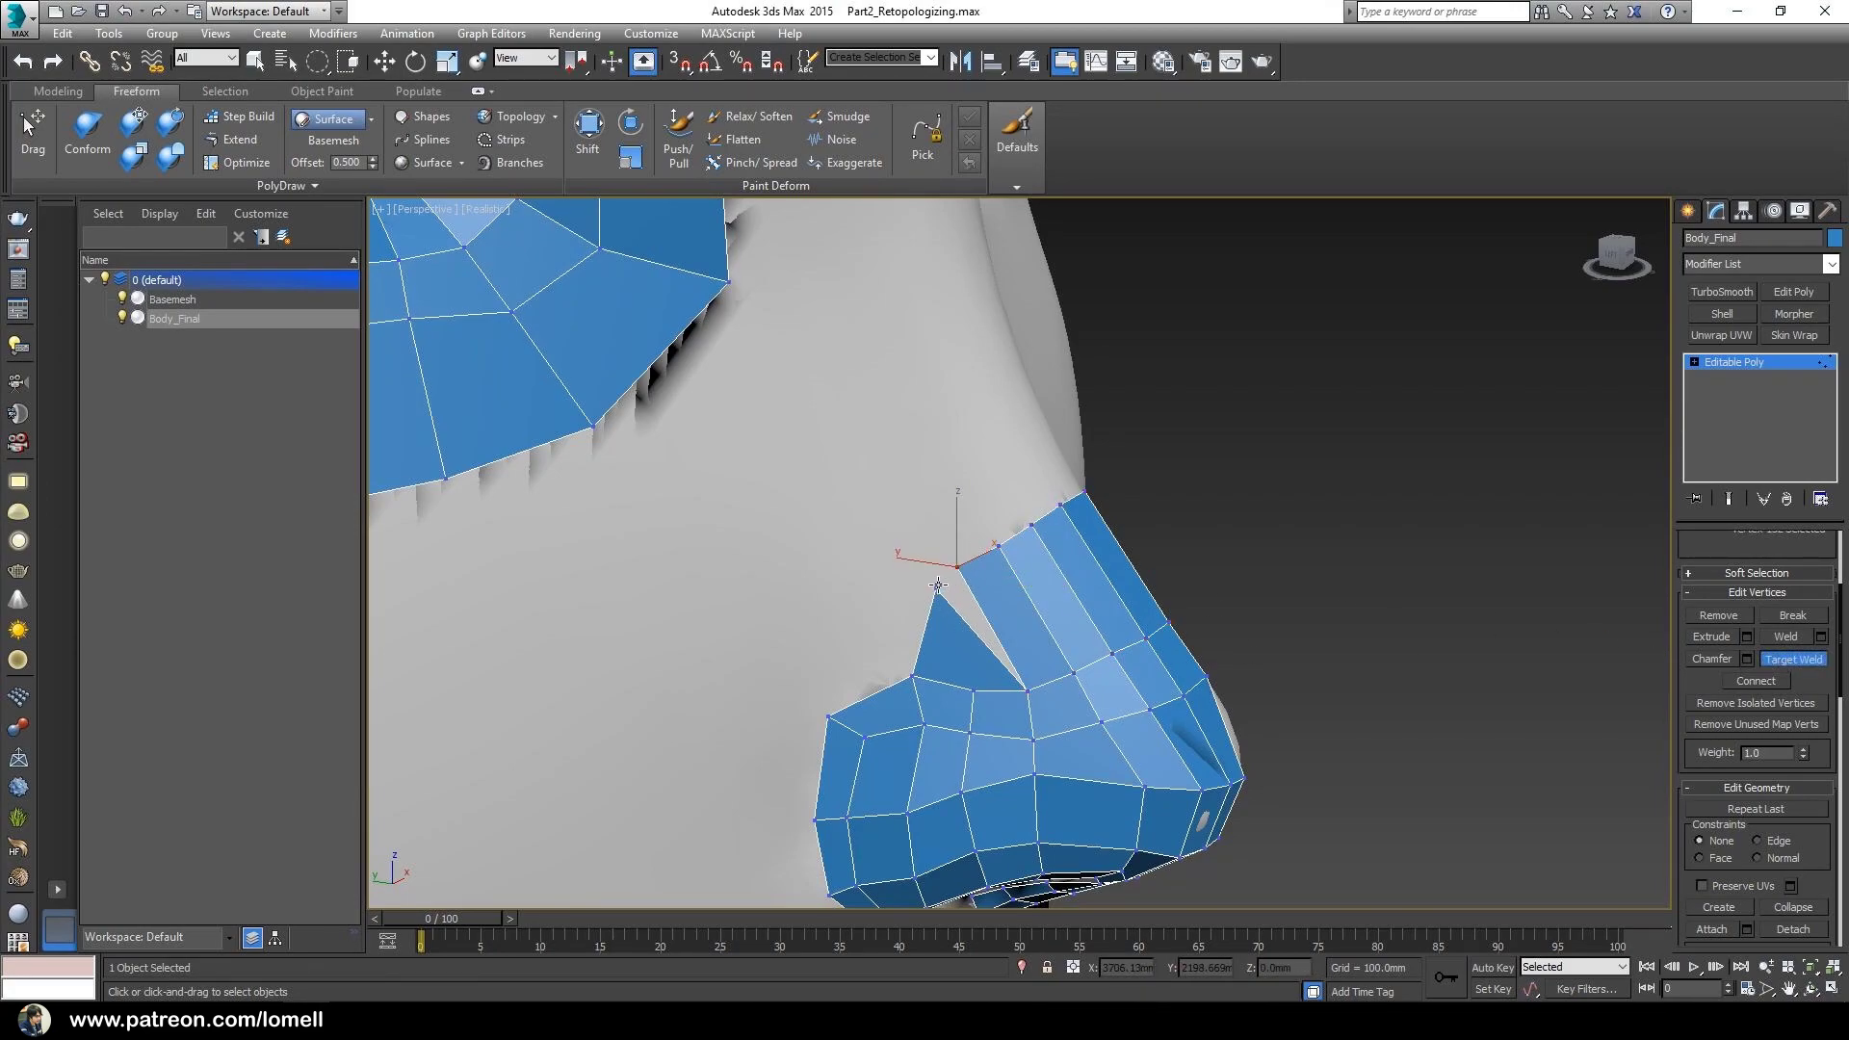
left_click(938, 588)
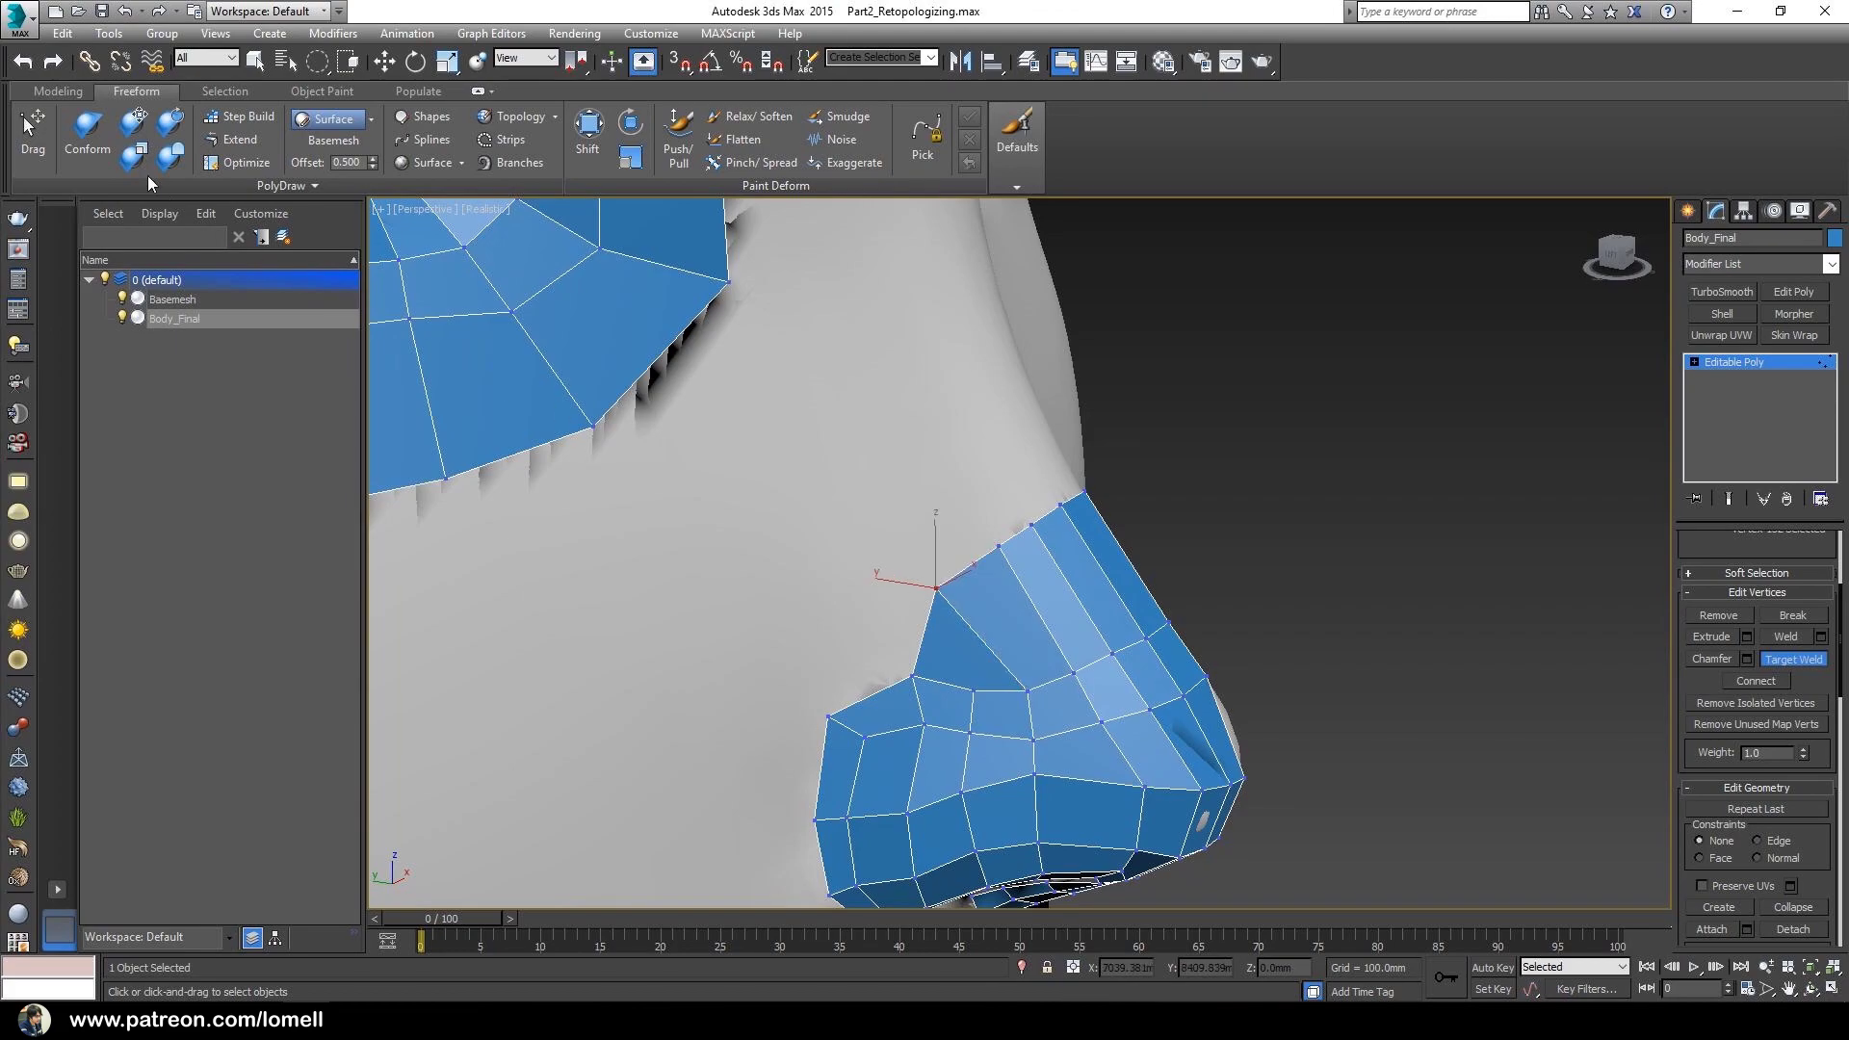
- Reposition the vertices along the bridge strip's upper edge and side to follow the nose shape and space the quads evenly
left_click(39, 152)
mouse_move(910, 617)
middle_mouse_down("alt")
mouse_move(930, 631)
mouse_move(944, 605)
middle_mouse_up("alt")
left_click_drag(935, 587, 959, 601)
left_click_drag(972, 689, 970, 694)
middle_click_drag(984, 673, 987, 696, "alt")
left_click_drag(959, 599, 938, 624)
middle_click_drag(940, 624, 923, 624, "alt")
left_click_drag(1000, 550, 975, 580)
middle_click_drag(976, 579, 957, 582, "alt")
left_click_drag(1035, 525, 1019, 537)
middle_click_drag(1019, 537, 1051, 532, "alt")
left_click_drag(1064, 502, 1057, 506)
- Extend a quad from the eye loop's inner-corner edge toward the nose bridge
middle_click_drag(979, 550, 980, 621, "ctrl+alt")
middle_click_drag(980, 621, 982, 589, "ctrl+alt")
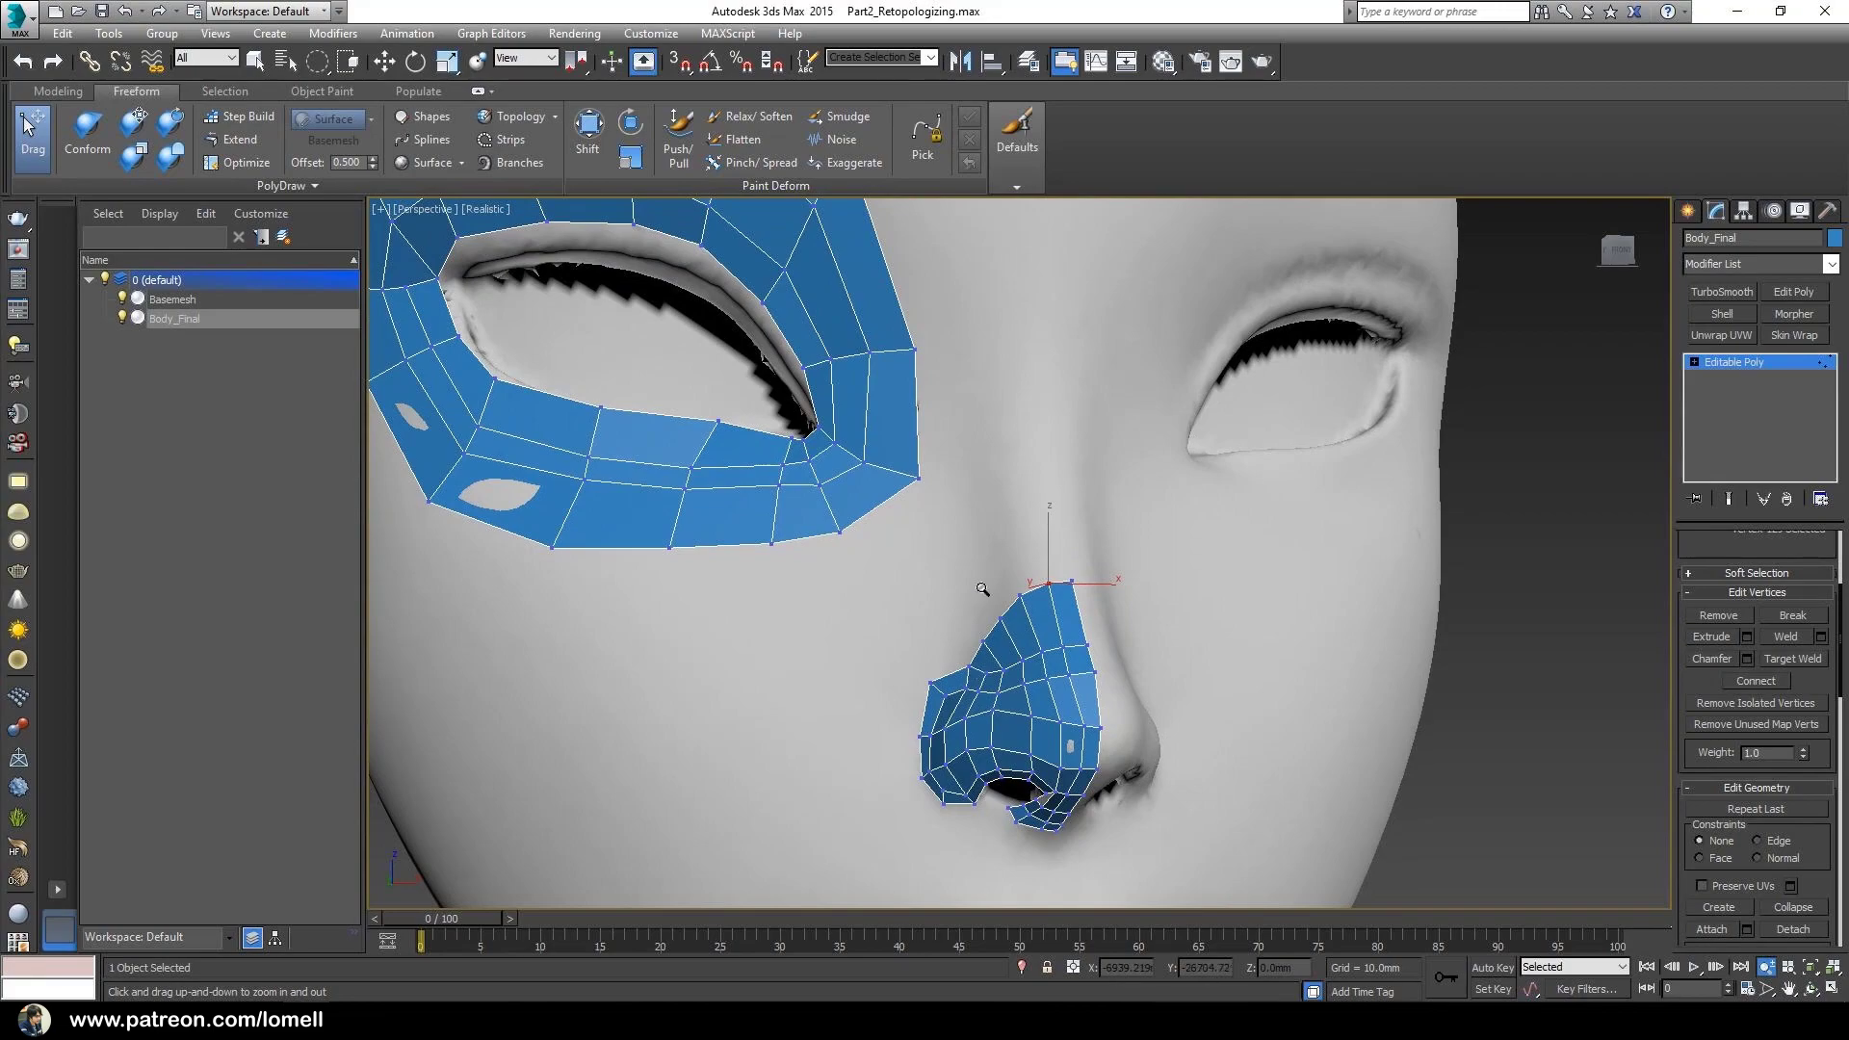
left_click(234, 139)
scroll(964, 498, "up", 3)
middle_click_drag(964, 498, 1001, 498, "alt")
left_click_drag(872, 476, 929, 471, "shift")
middle_click_drag(925, 471, 415, 267, "alt")
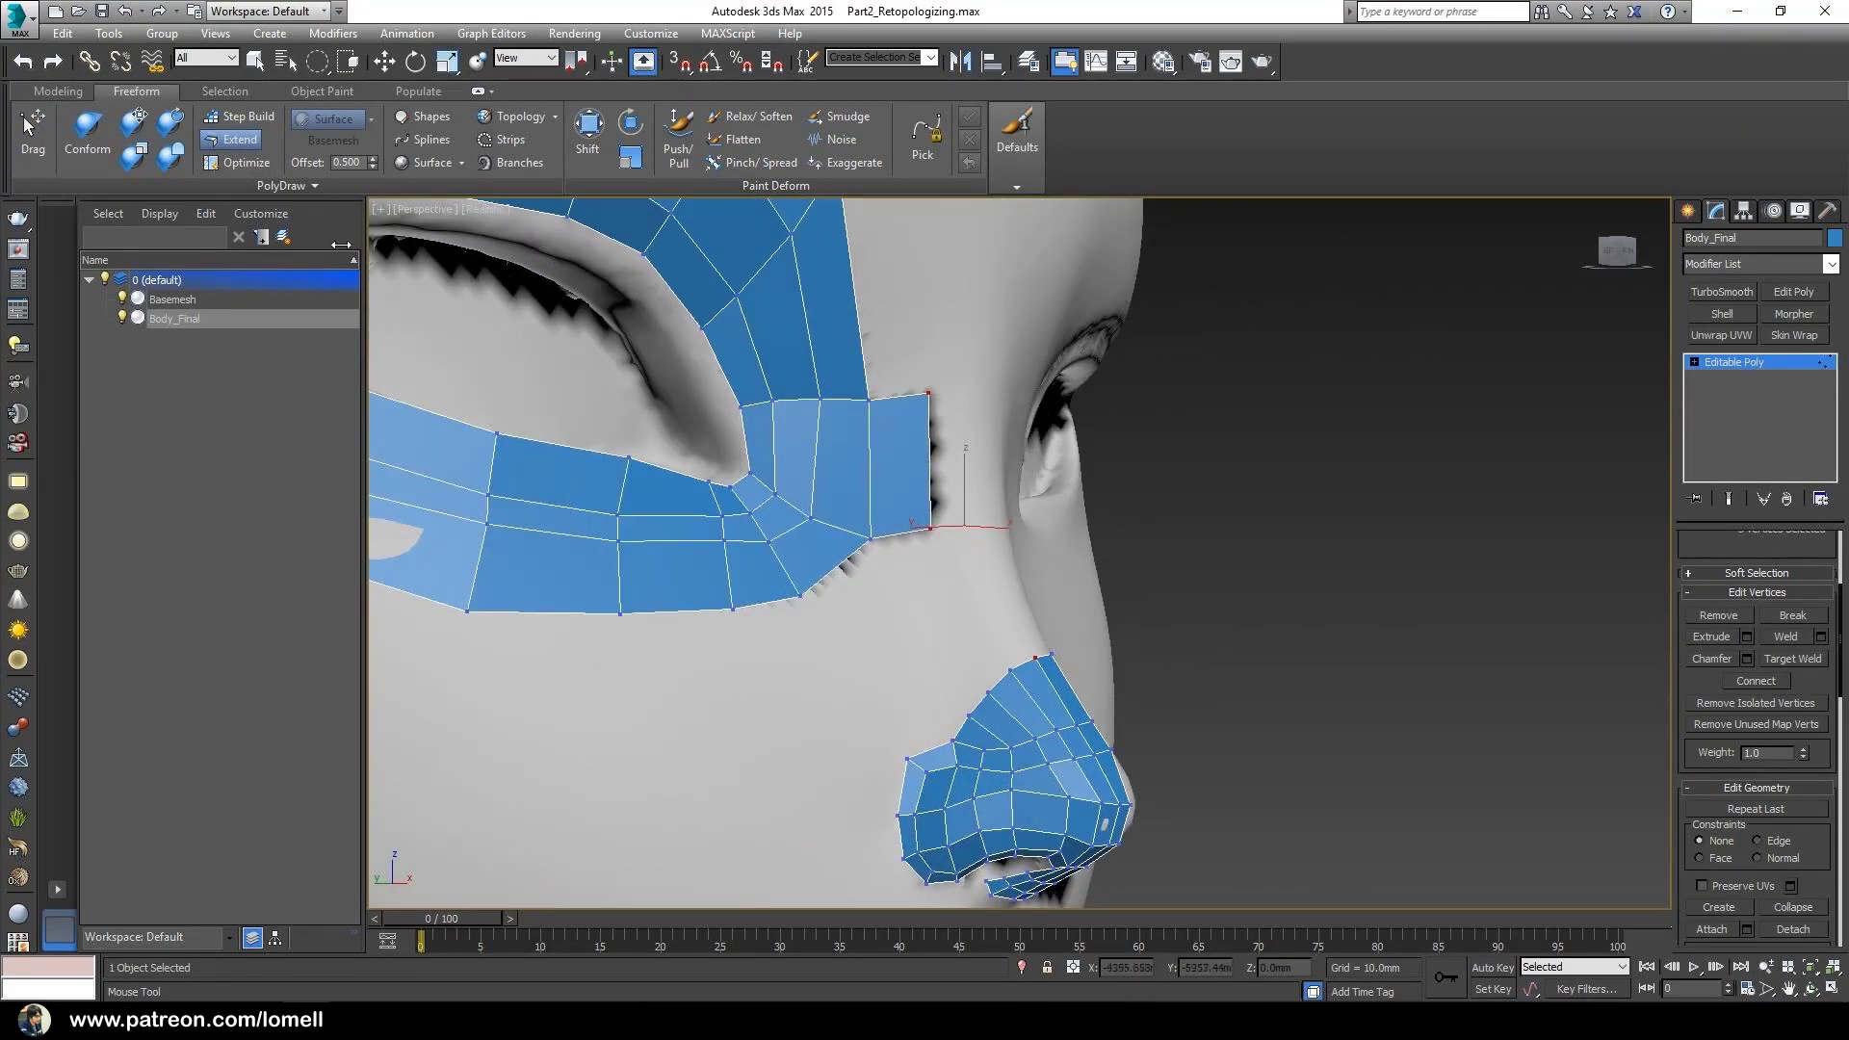
- Adjust the corner vertices of the strip's end quad and extend its end edge further across the nose bridge
left_click(29, 125)
middle_click_drag(925, 410, 922, 502, "alt")
left_click_drag(931, 525, 933, 507)
left_click_drag(875, 398, 865, 403)
left_click(246, 140)
middle_click_drag(973, 441, 927, 438, "alt")
left_click_drag(925, 438, 967, 427, "shift")
- Reposition the upper and lower vertices of the new nose-bridge quads to space them evenly along the surface
middle_click_drag(1012, 441, 973, 406, "alt")
left_click(33, 130)
left_click_drag(973, 386, 985, 384)
left_click_drag(1003, 506, 987, 488)
left_click_drag(984, 385, 989, 374)
middle_click_drag(954, 418, 975, 424, "alt")
left_click_drag(964, 497, 955, 498)
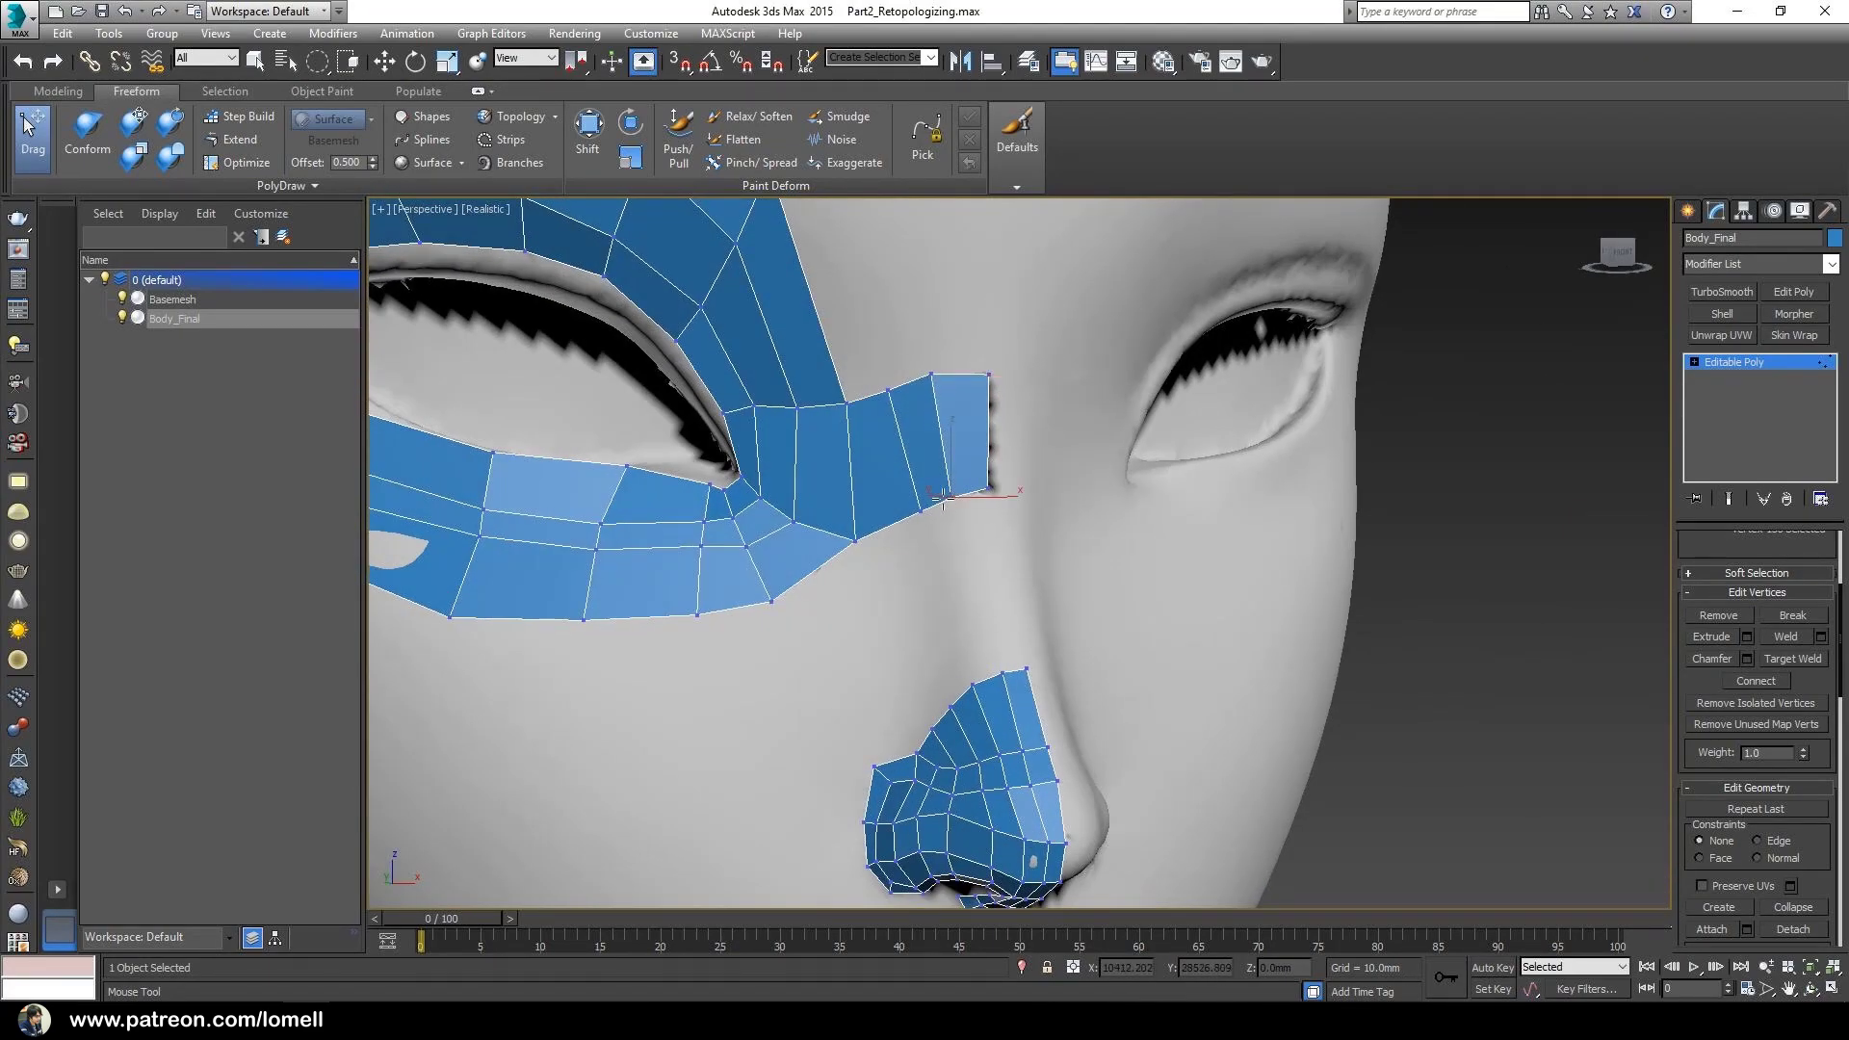
middle_click_drag(956, 487, 976, 486, "alt")
left_click_drag(917, 512, 913, 511)
left_click_drag(932, 381, 934, 386)
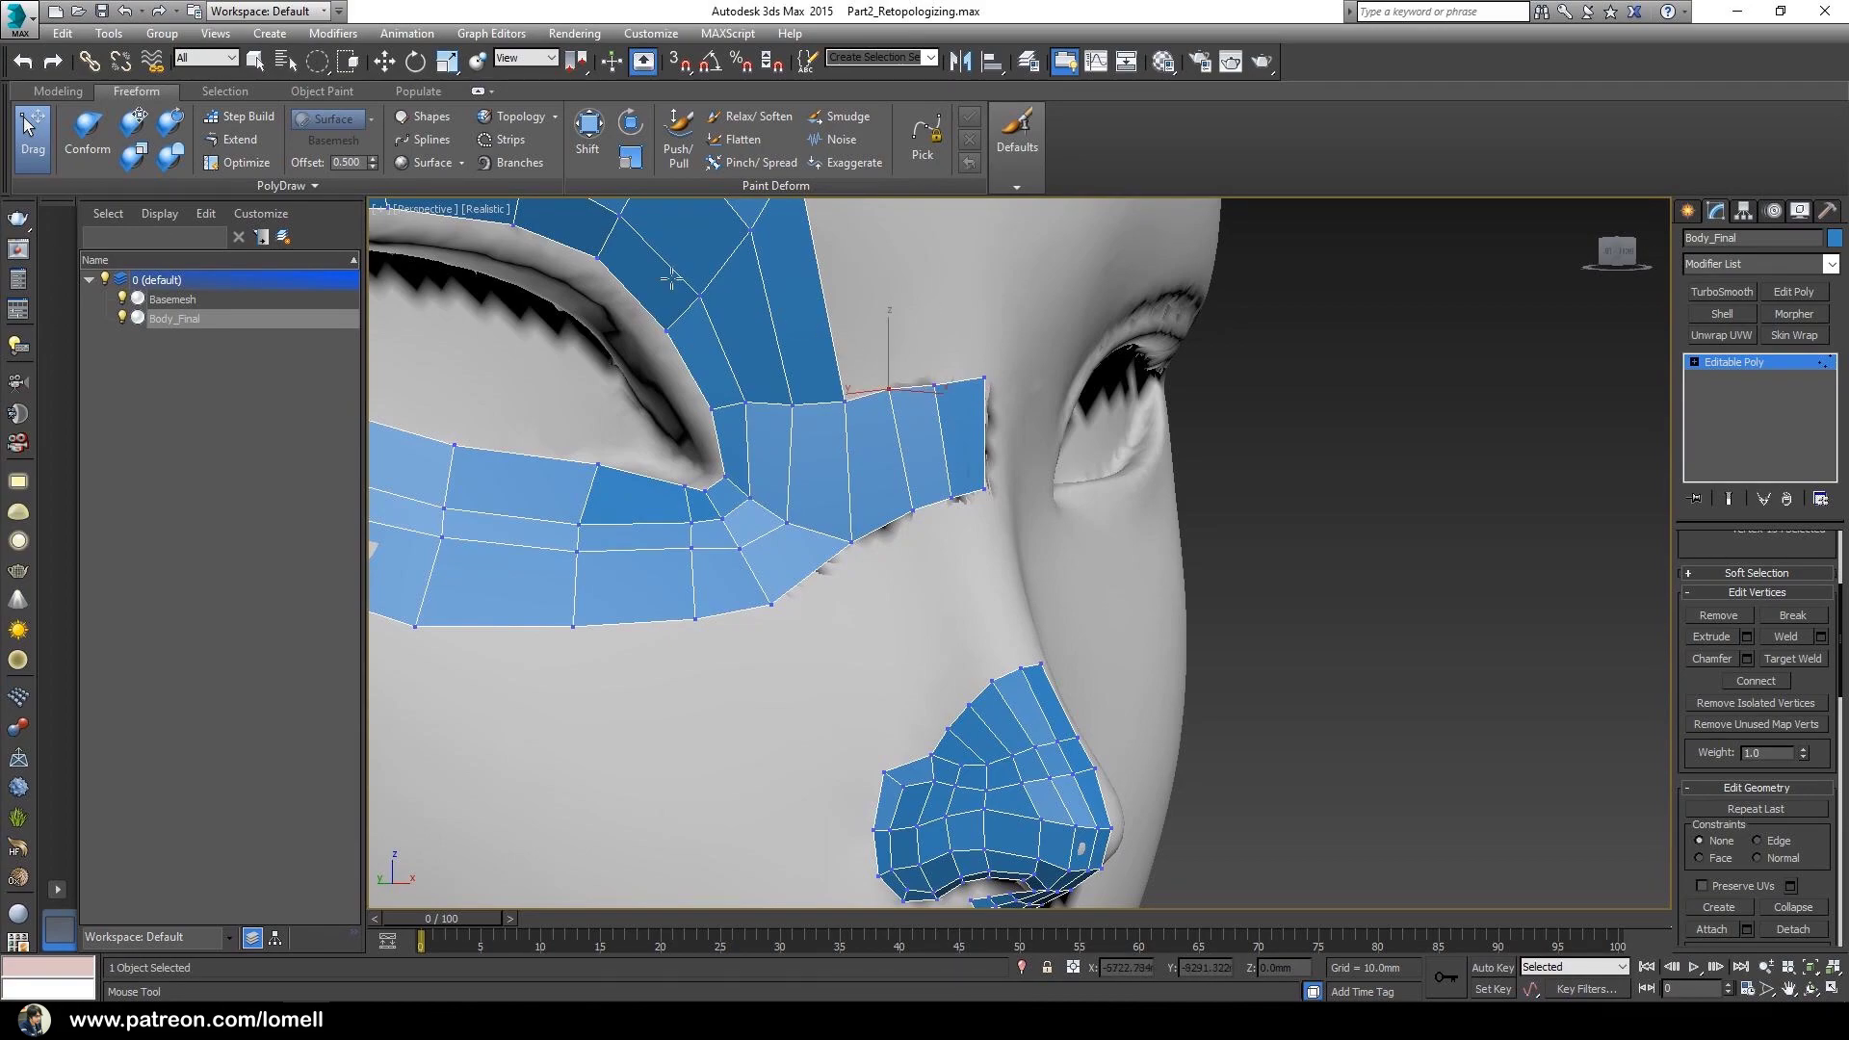
- Extend a row of four quads down from the lower edge of the nose-bridge strip toward the side of the nose
left_click(236, 142)
middle_click_drag(971, 511, 990, 479, "alt")
left_click_drag(986, 449, 999, 527, "shift")
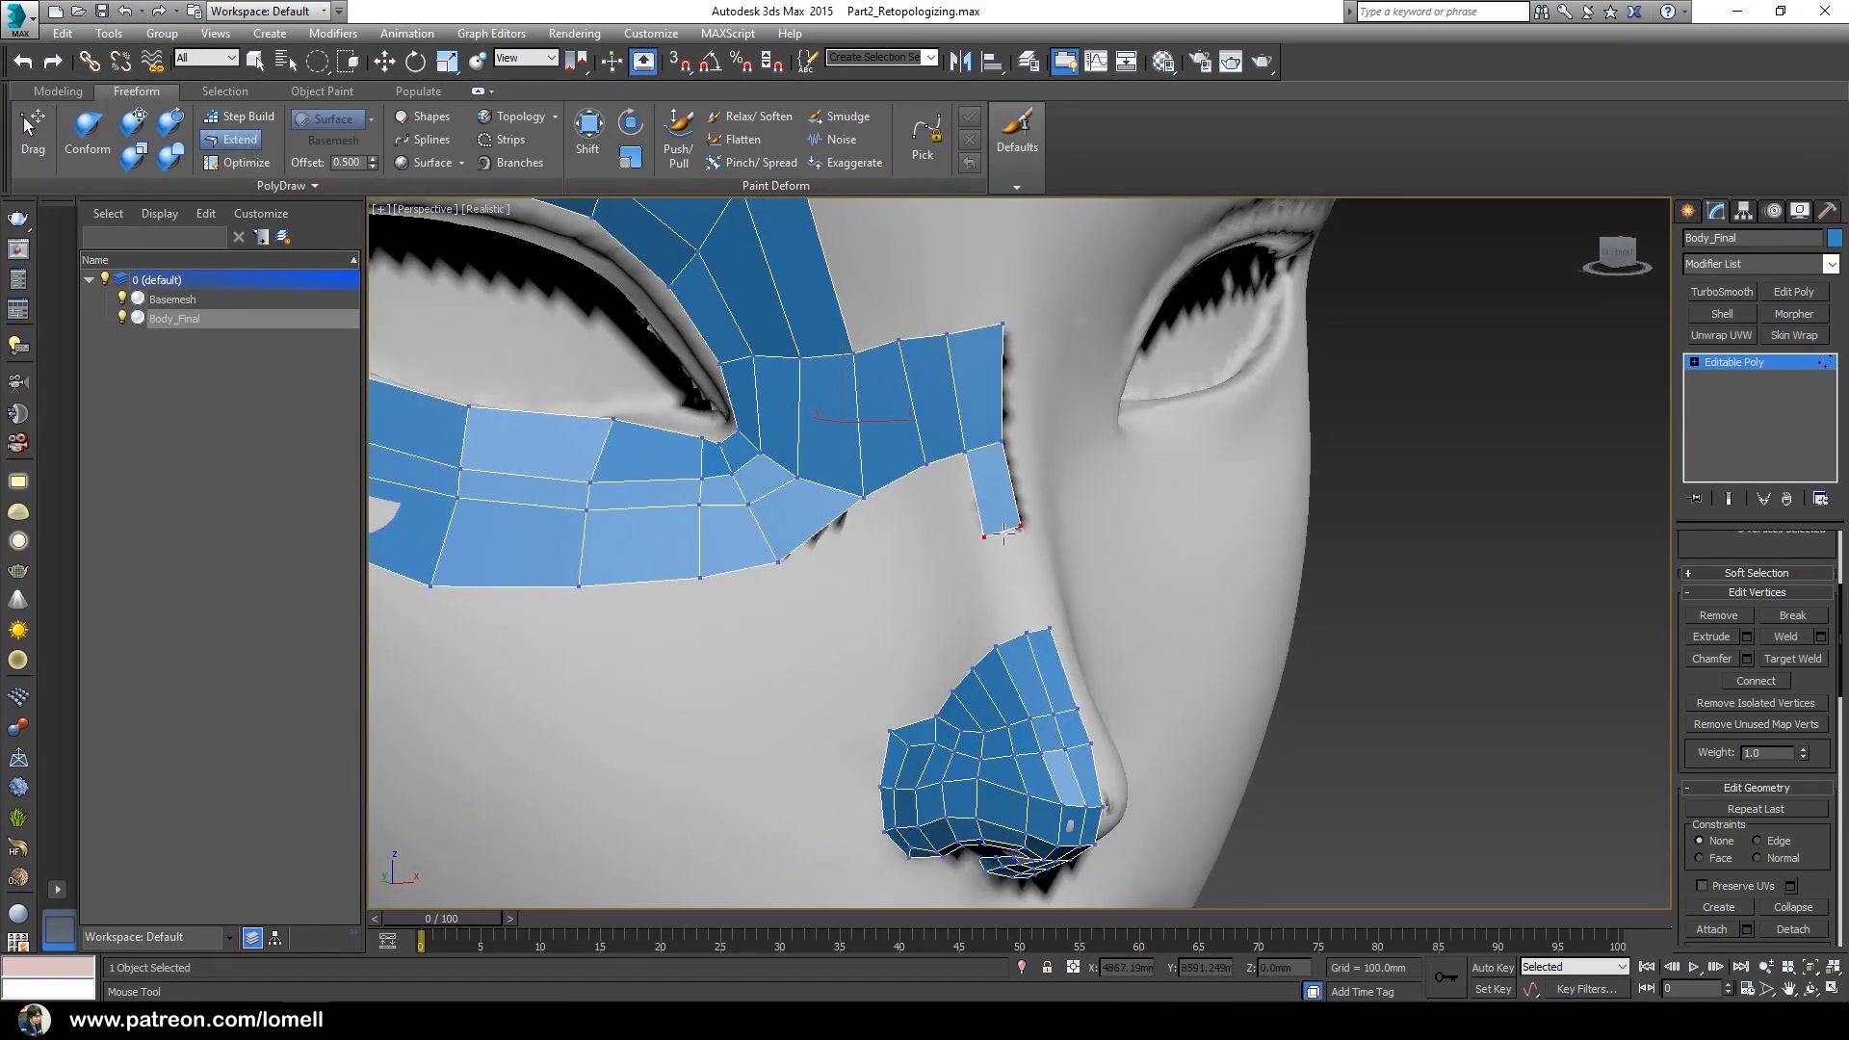
middle_click_drag(988, 521, 1015, 513, "alt")
left_click_drag(943, 449, 939, 550)
left_click_drag(904, 463, 880, 586)
left_click_drag(848, 498, 827, 640)
middle_click_drag(983, 559, 942, 558, "alt")
scroll(982, 544, "up", 3)
right_click(965, 546)
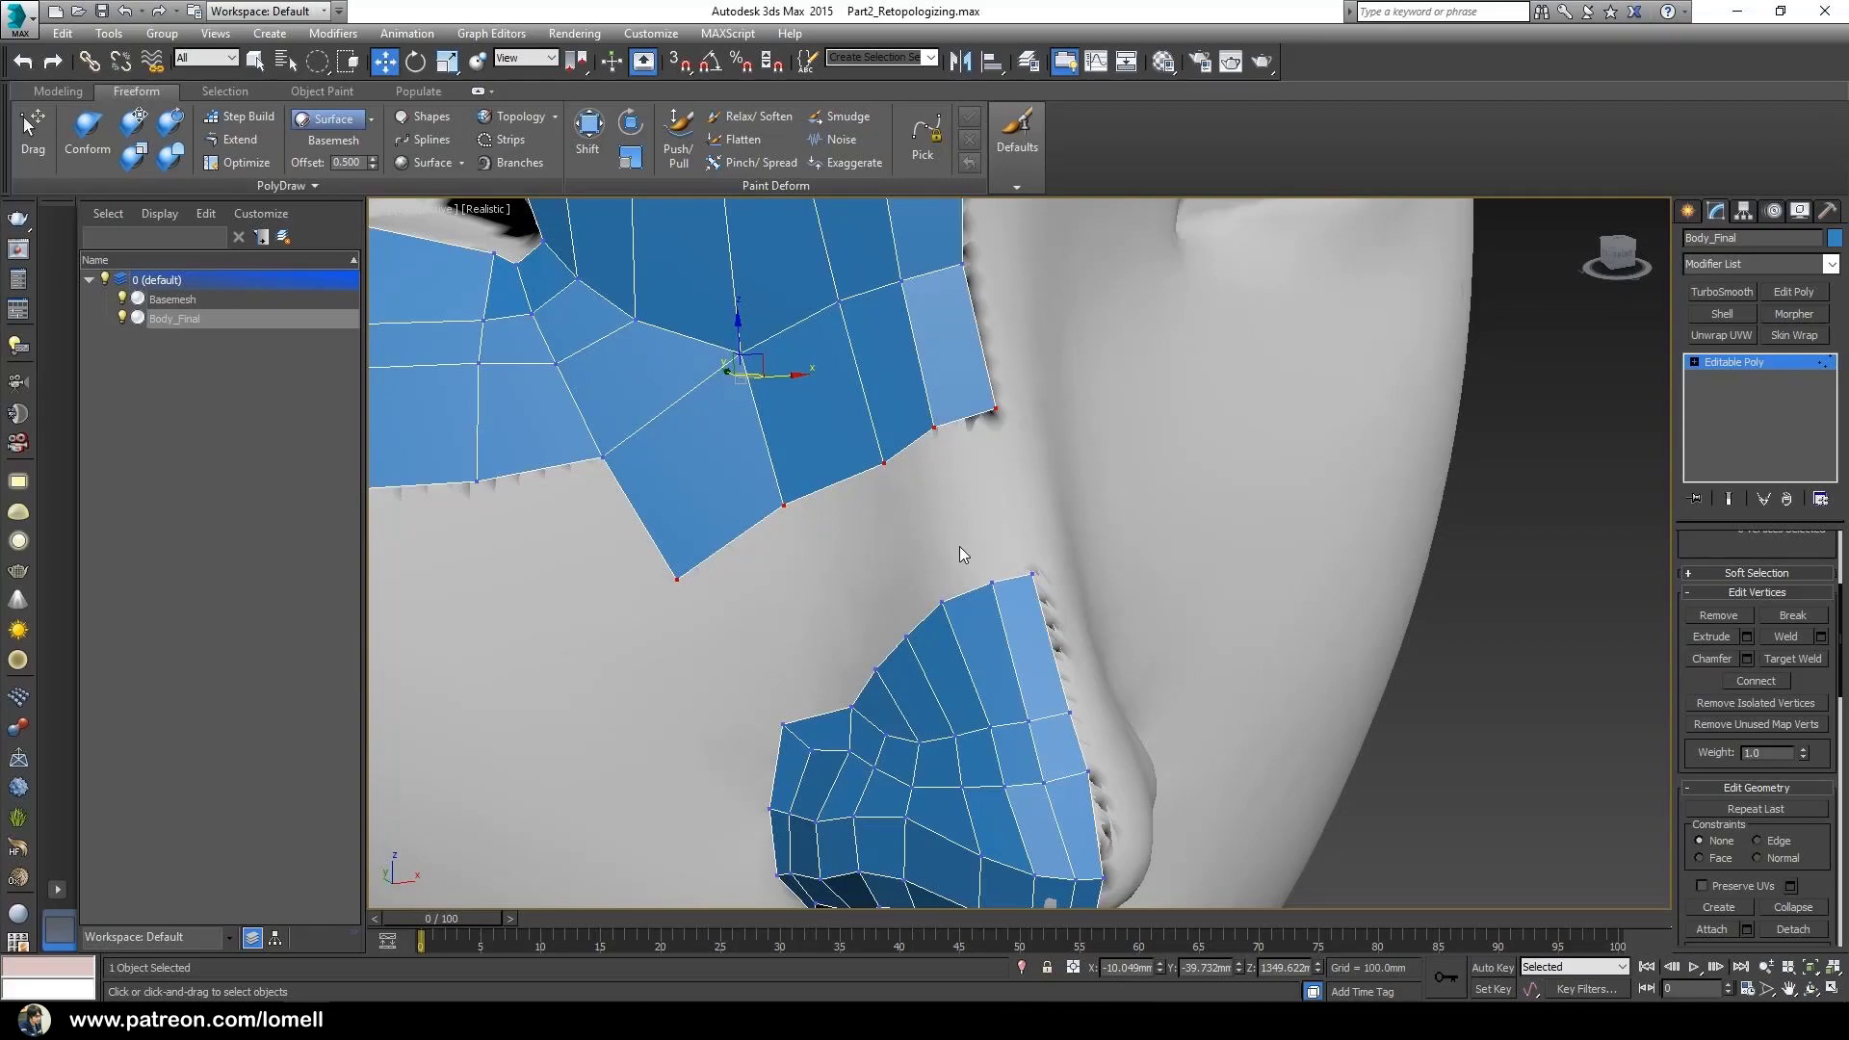
- Bridge the two innermost lower edges of the new row with the two top edges of the nose patch
scroll(1700, 597, "up", 3)
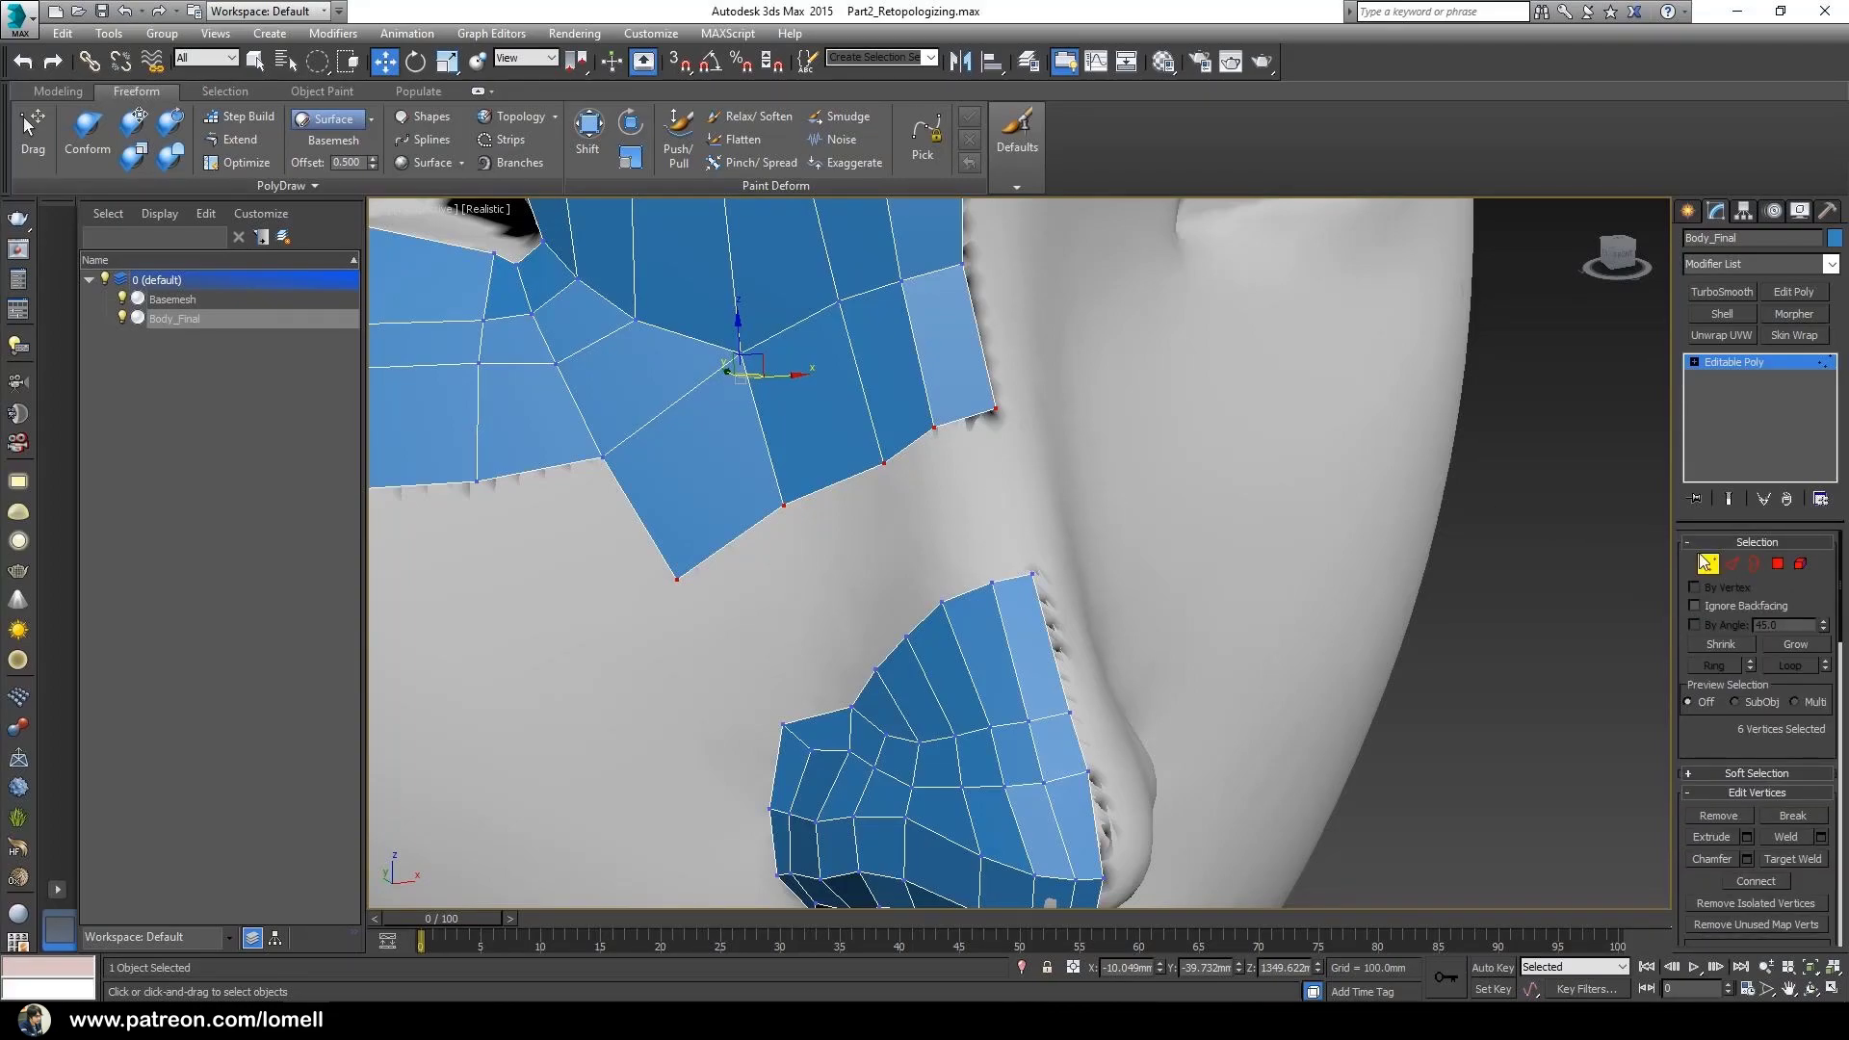
left_click(1734, 566)
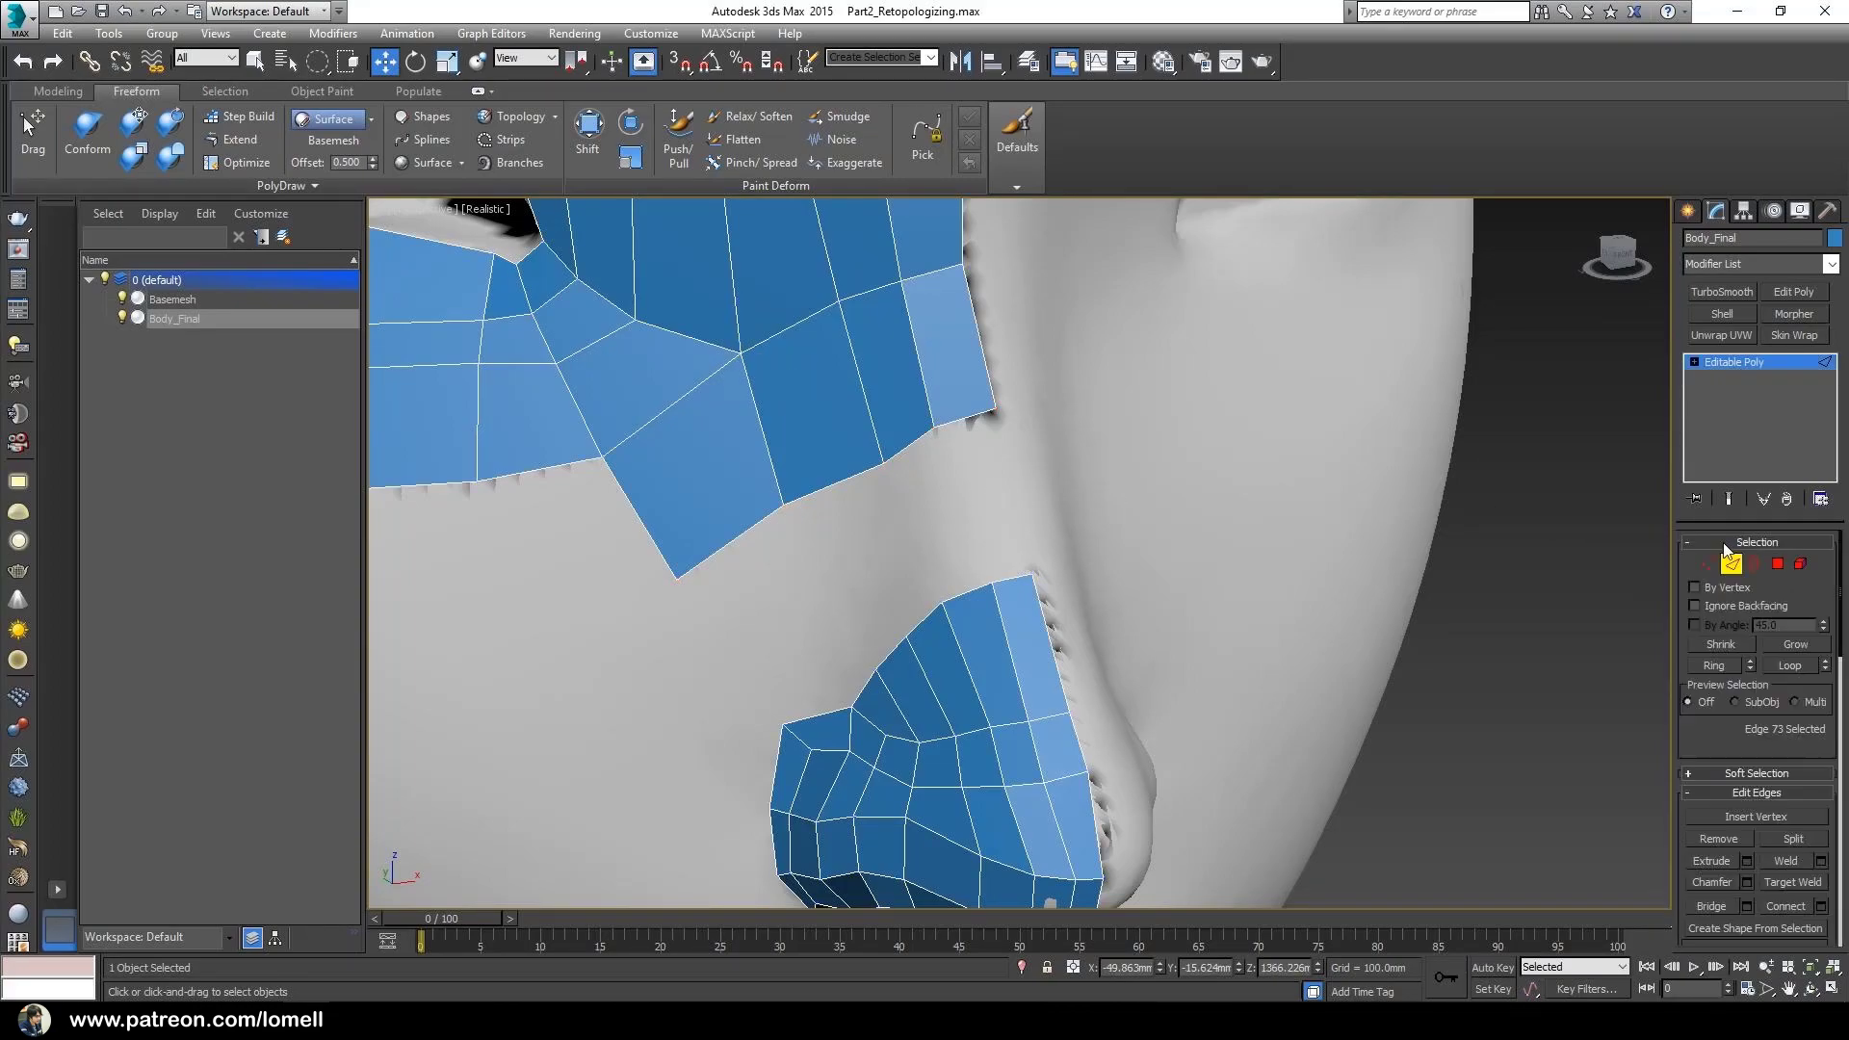
middle_click_drag(984, 499, 992, 460, "alt")
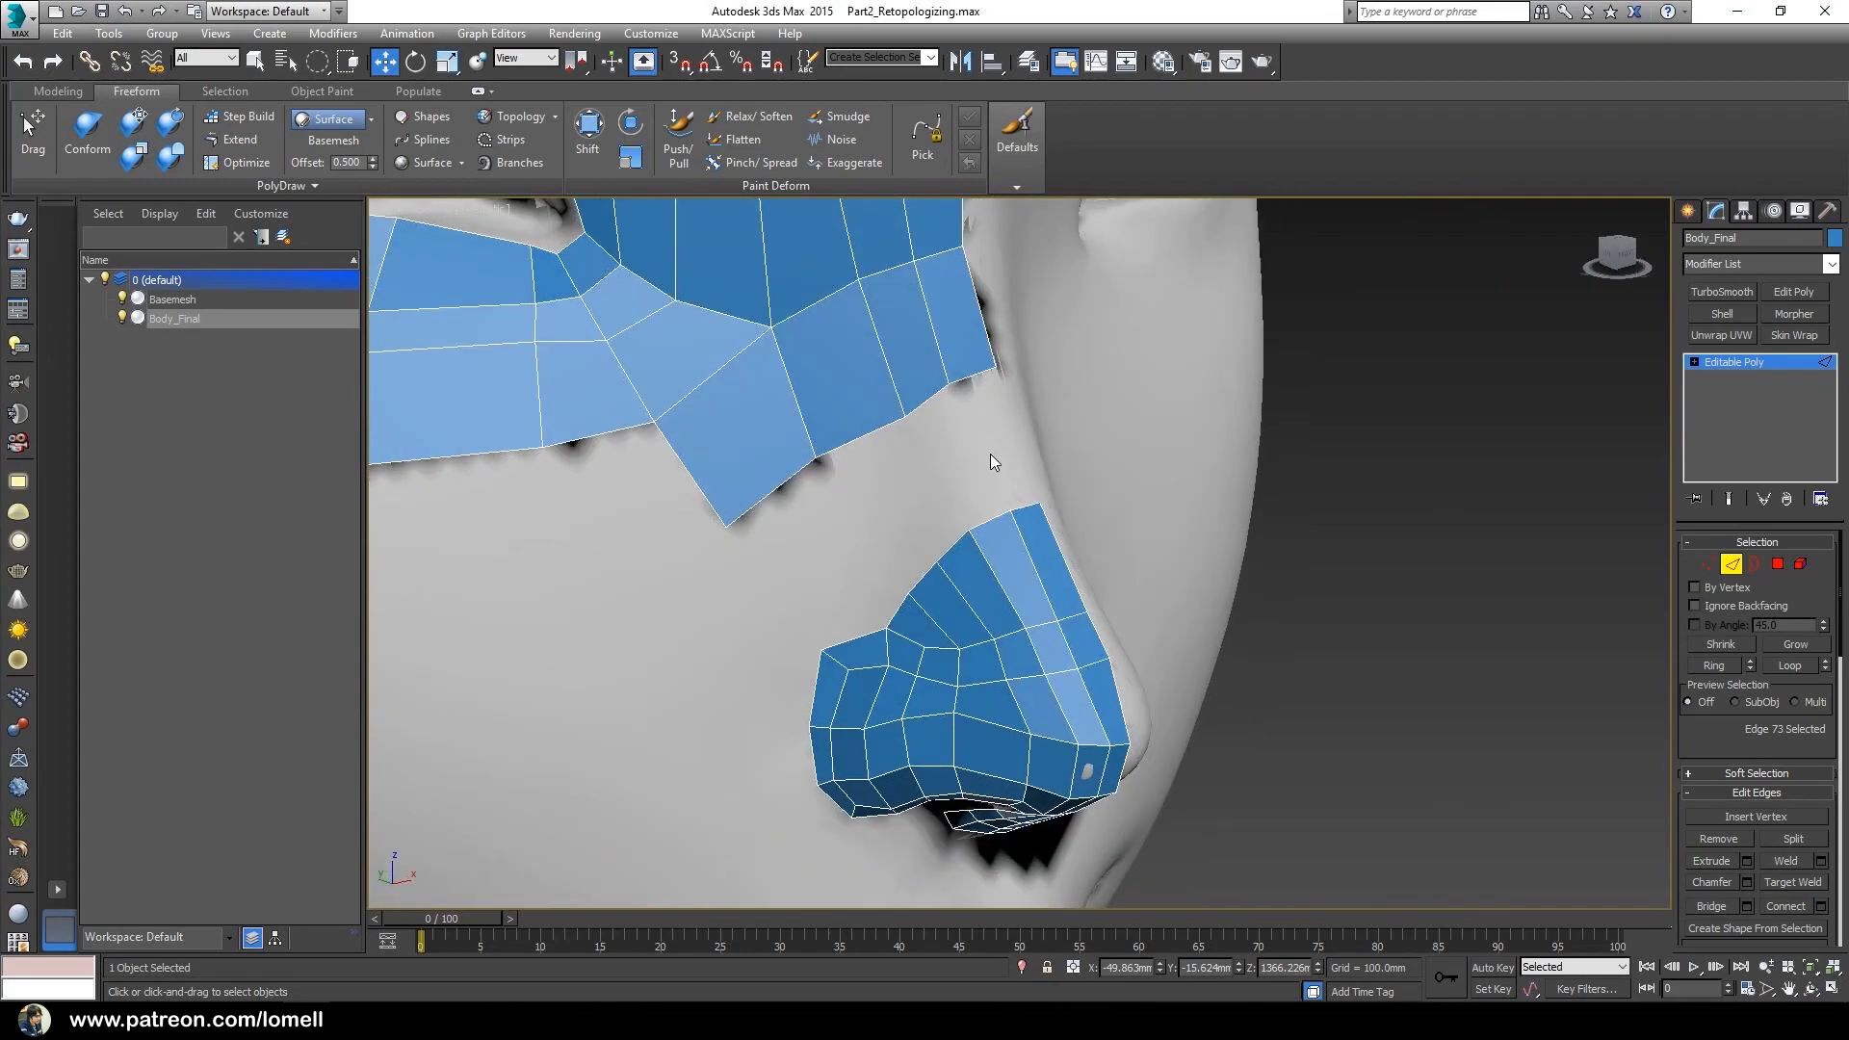
left_click(980, 406)
left_click_drag(316, 60, 318, 154)
mouse_move(975, 371)
left_mouse_down()
mouse_move(950, 404)
mouse_move(930, 400)
left_mouse_up()
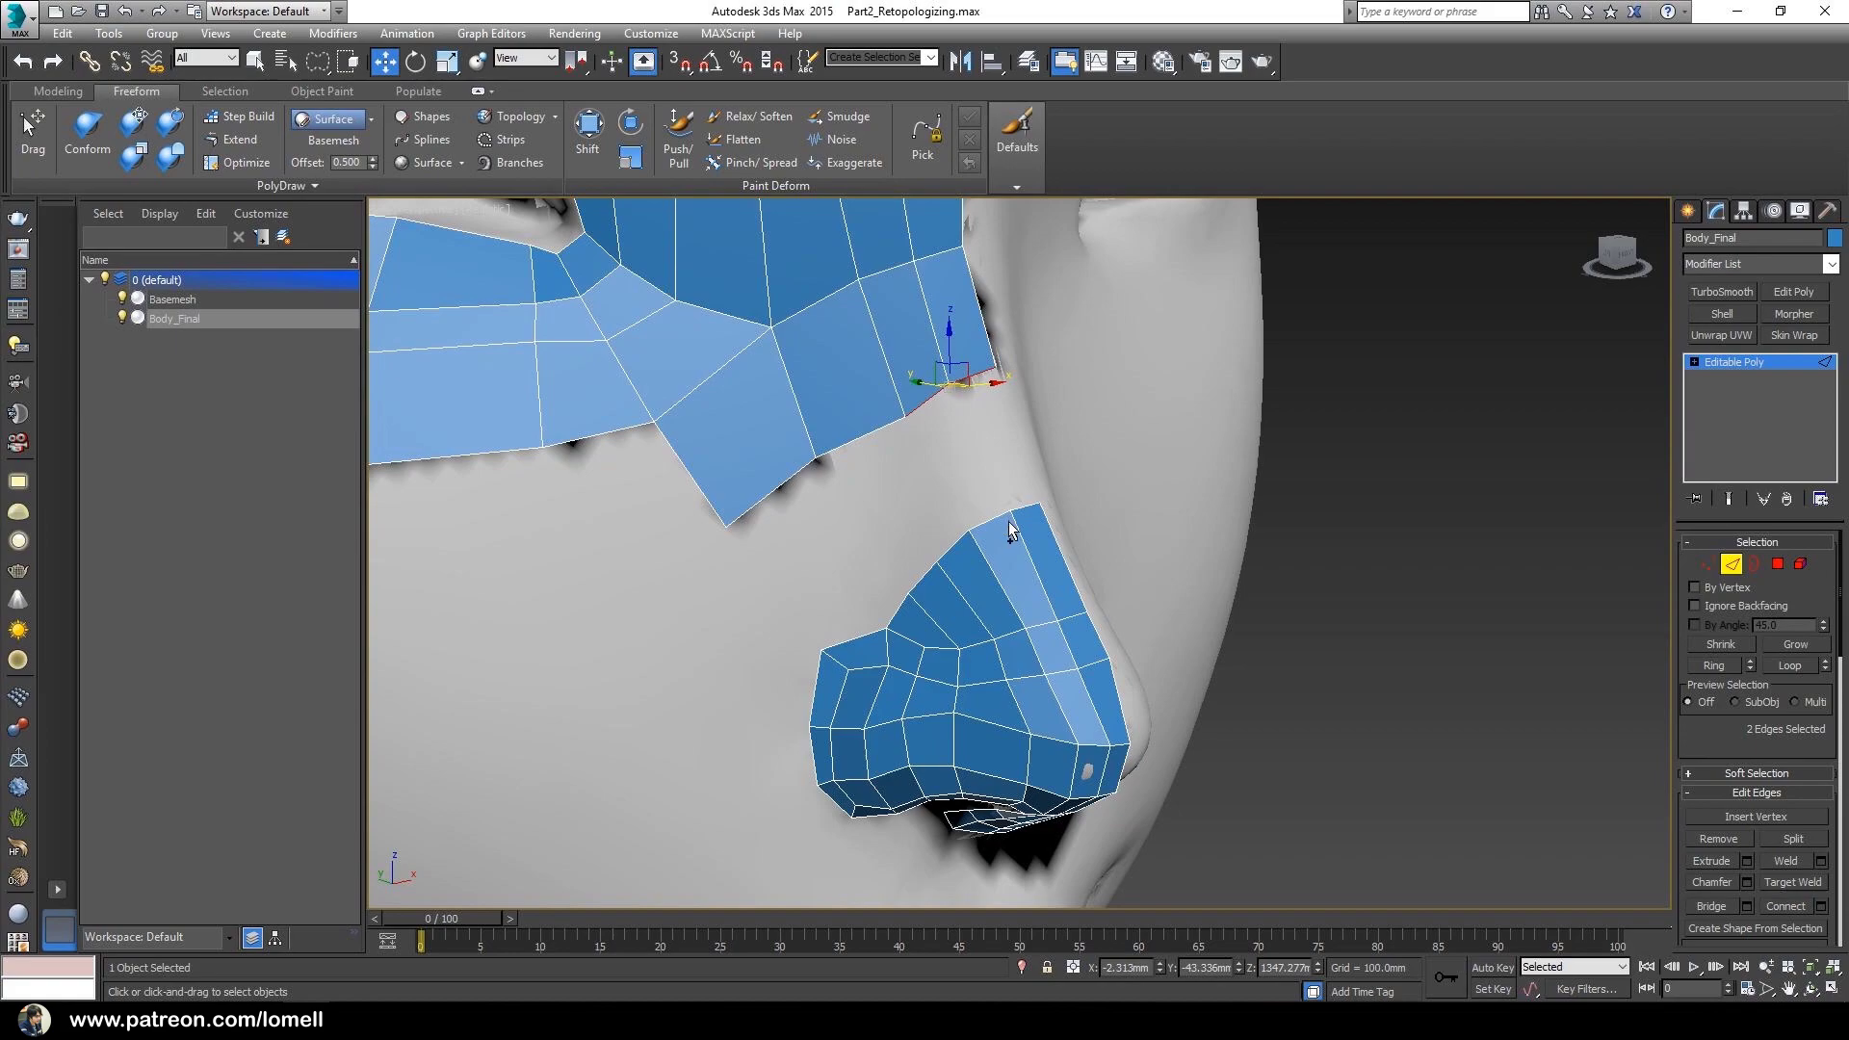
left_click(1029, 509, "ctrl")
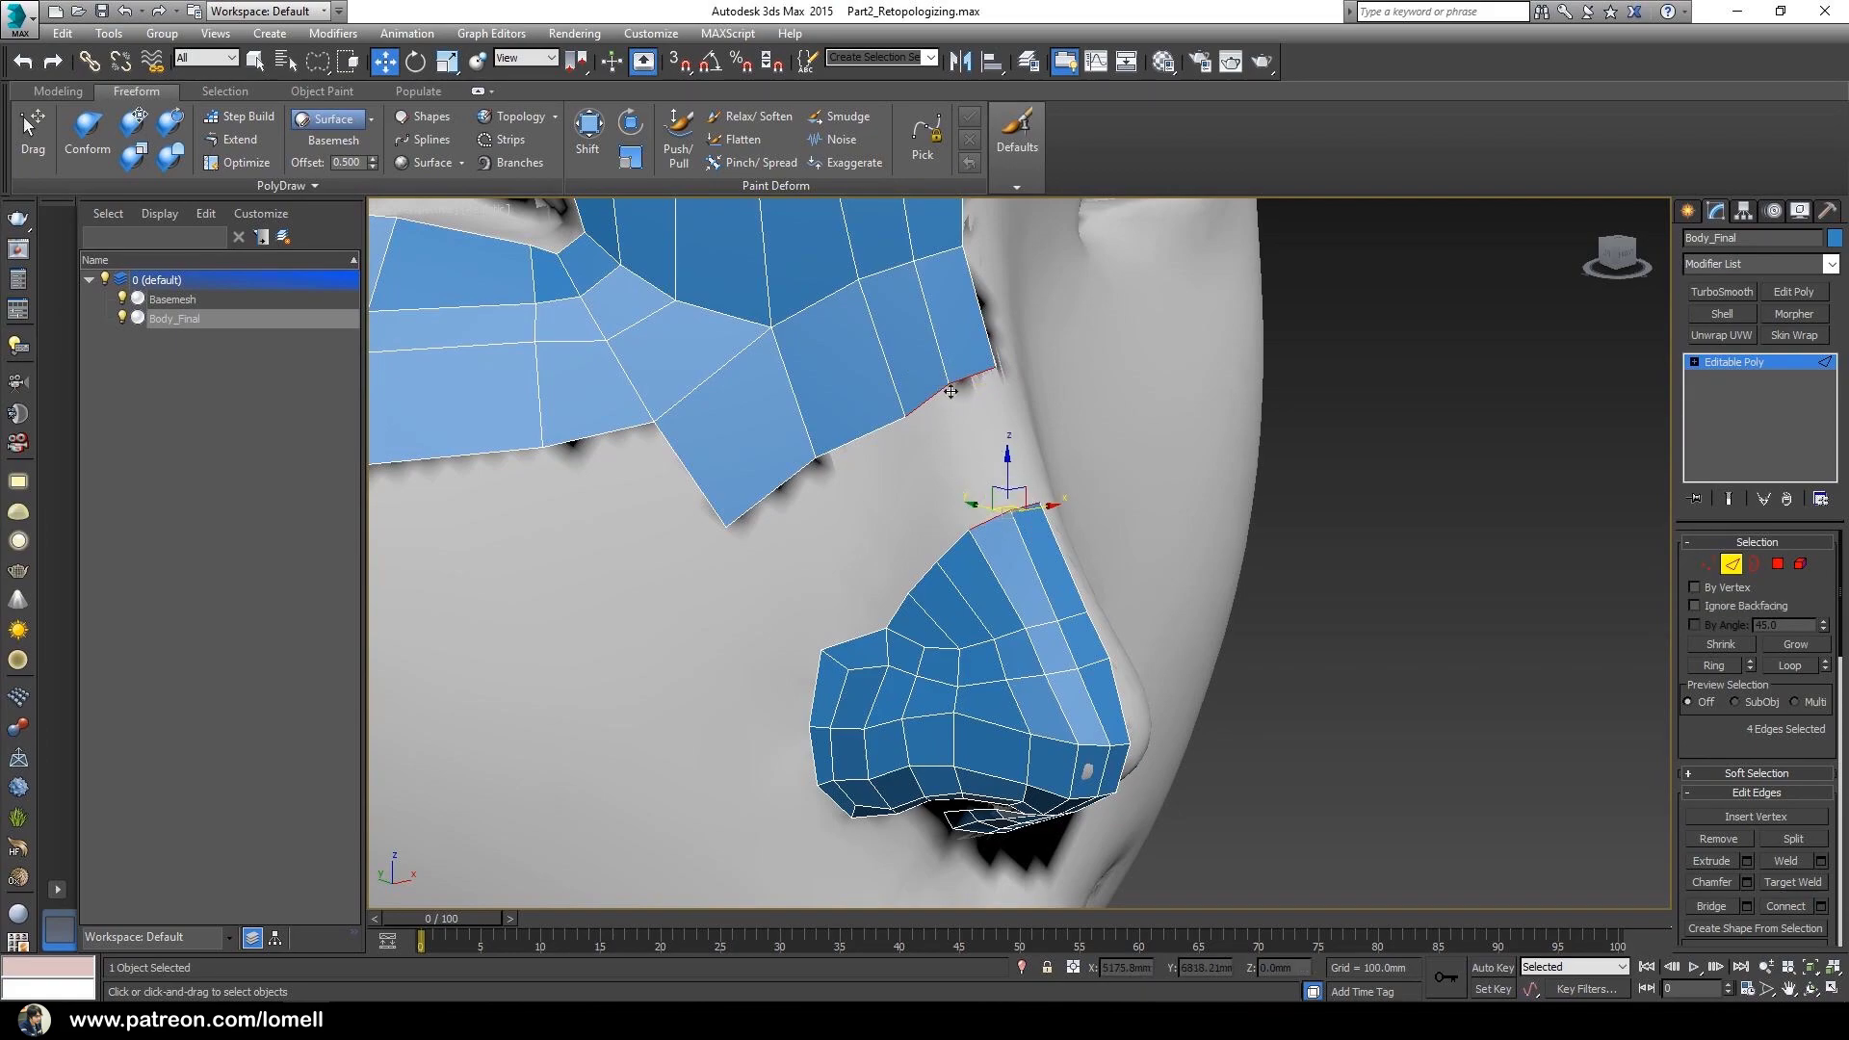
scroll(1732, 738, "down", 5)
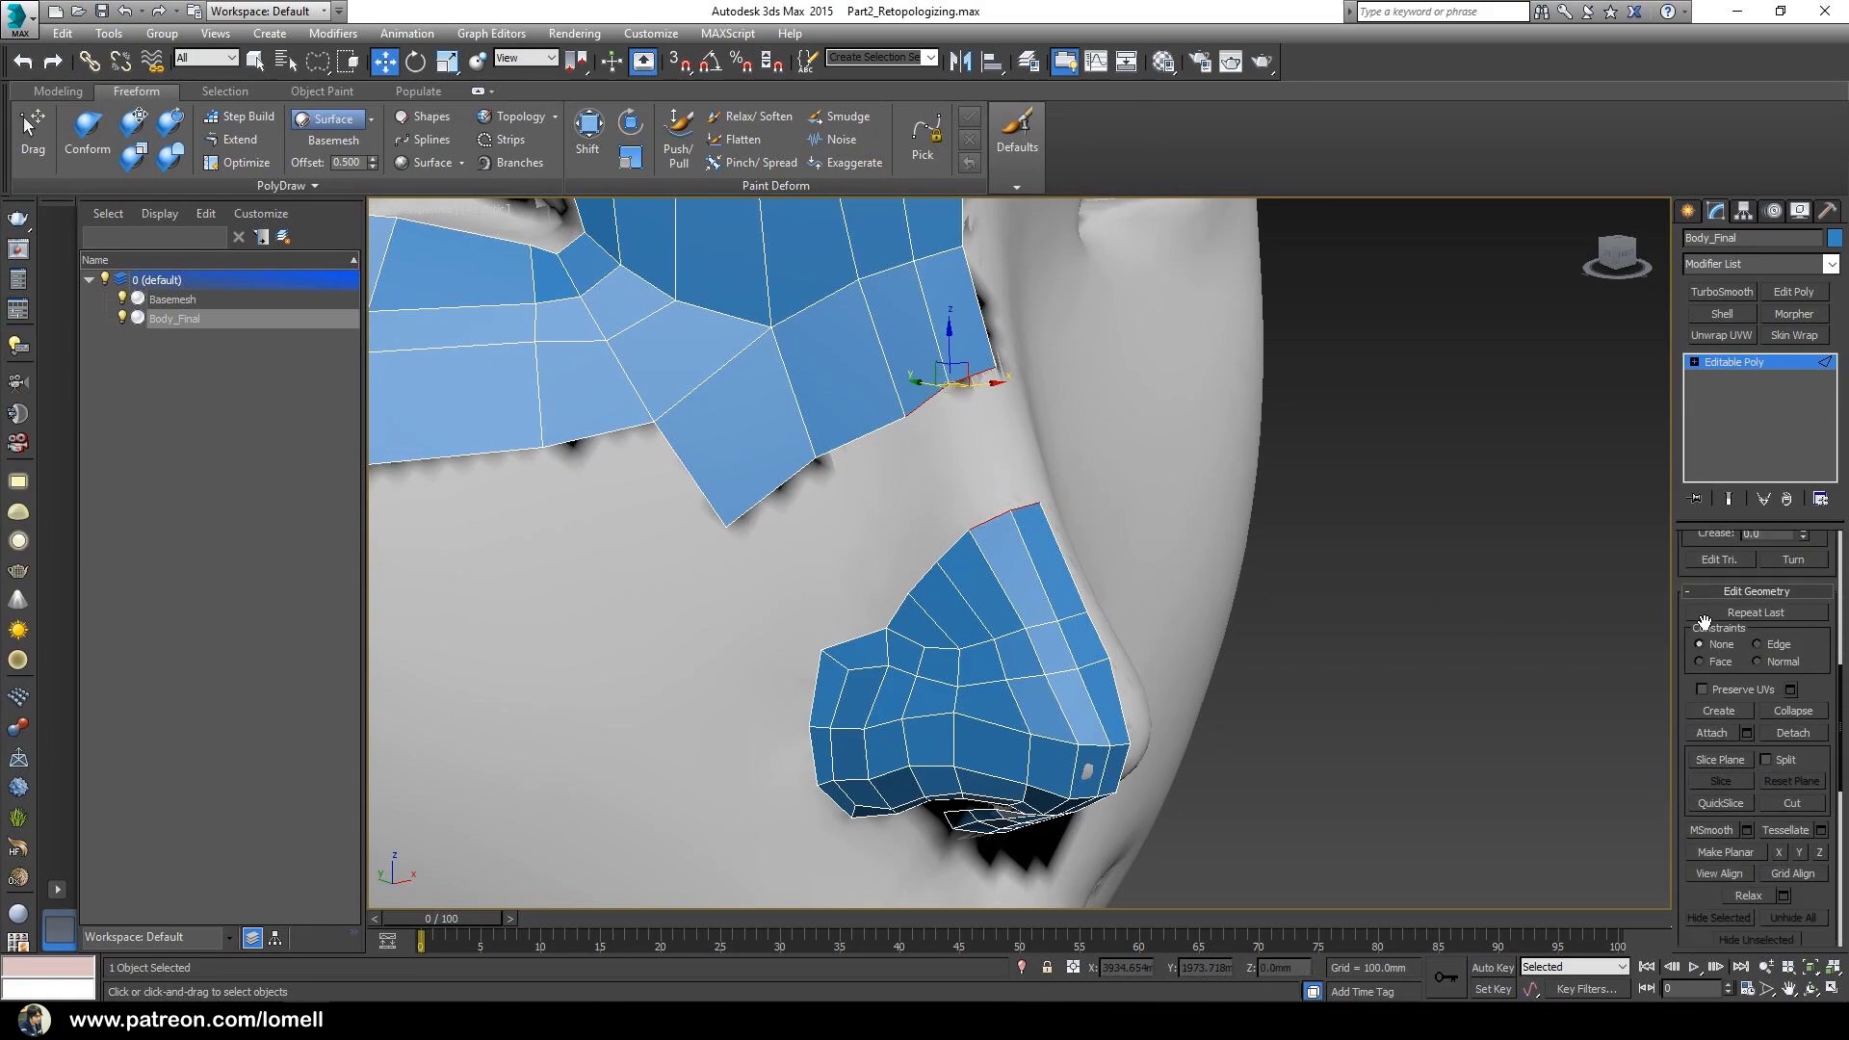
scroll(1710, 672, "up", 1)
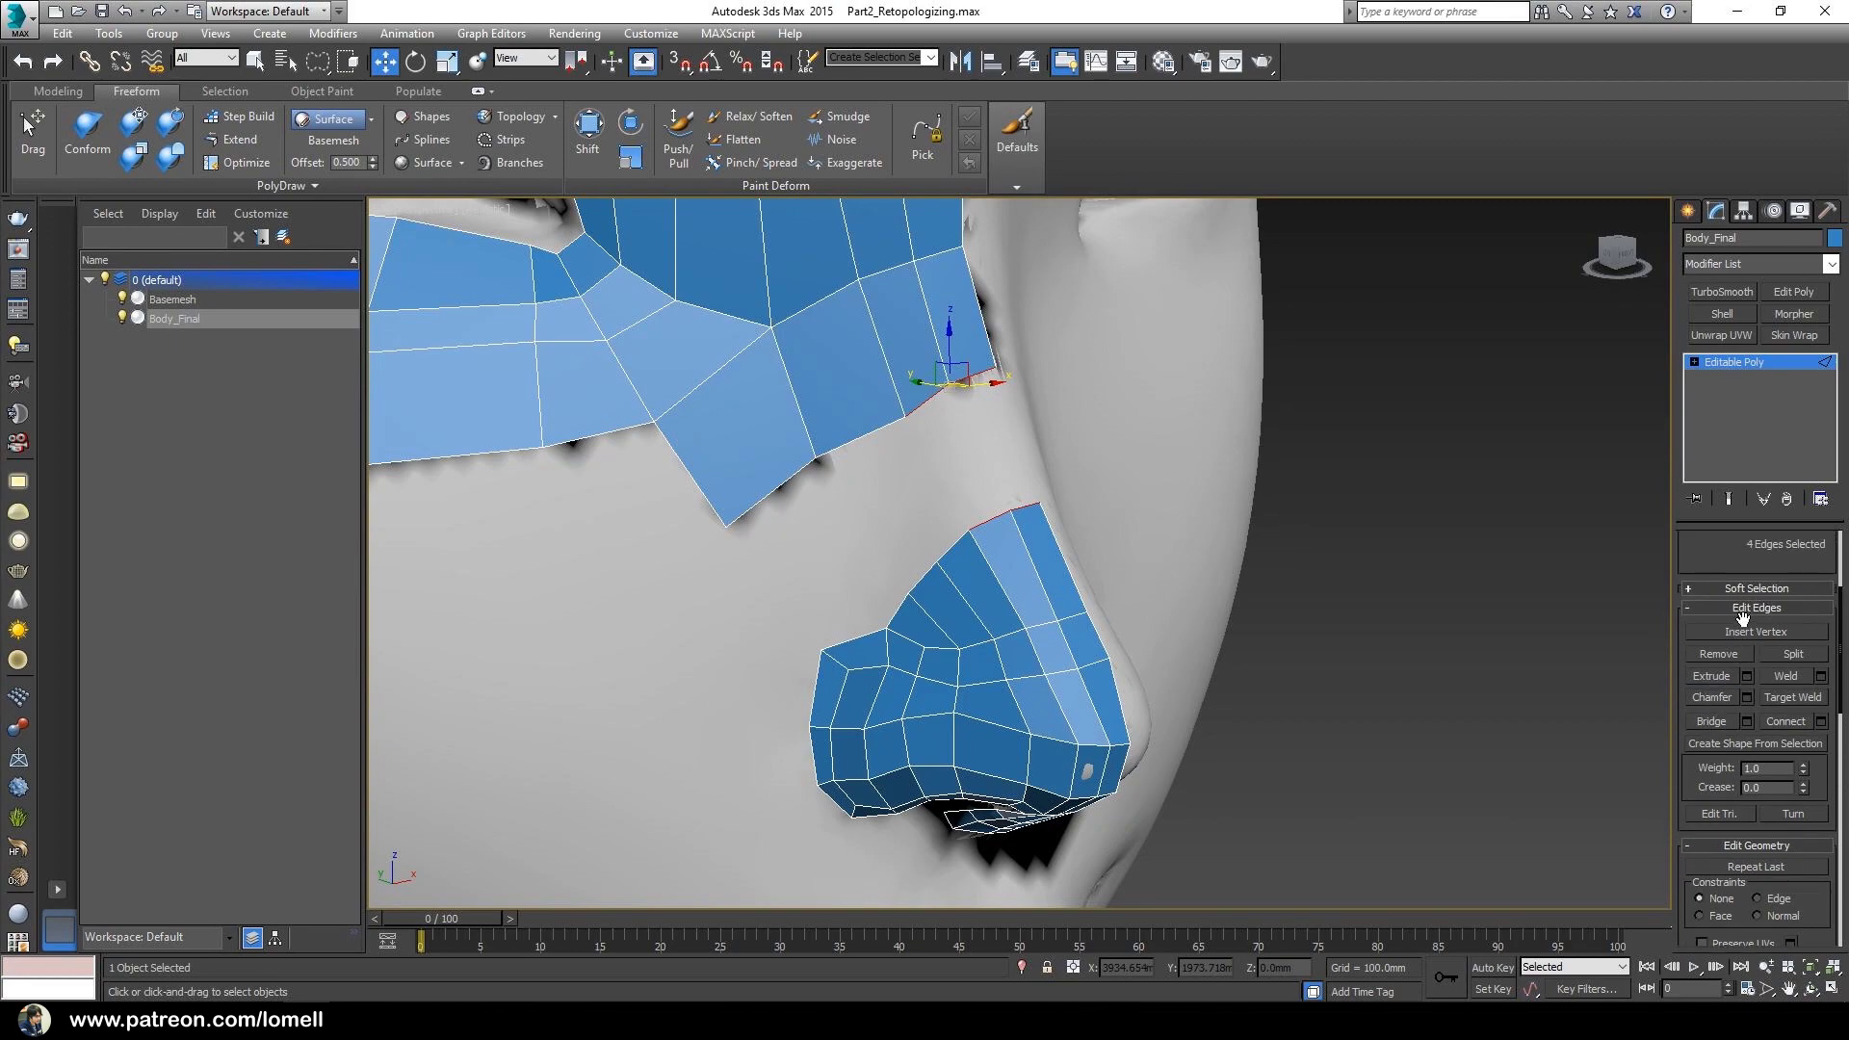
left_click(1711, 720)
middle_click_drag(1241, 568, 830, 482, "alt")
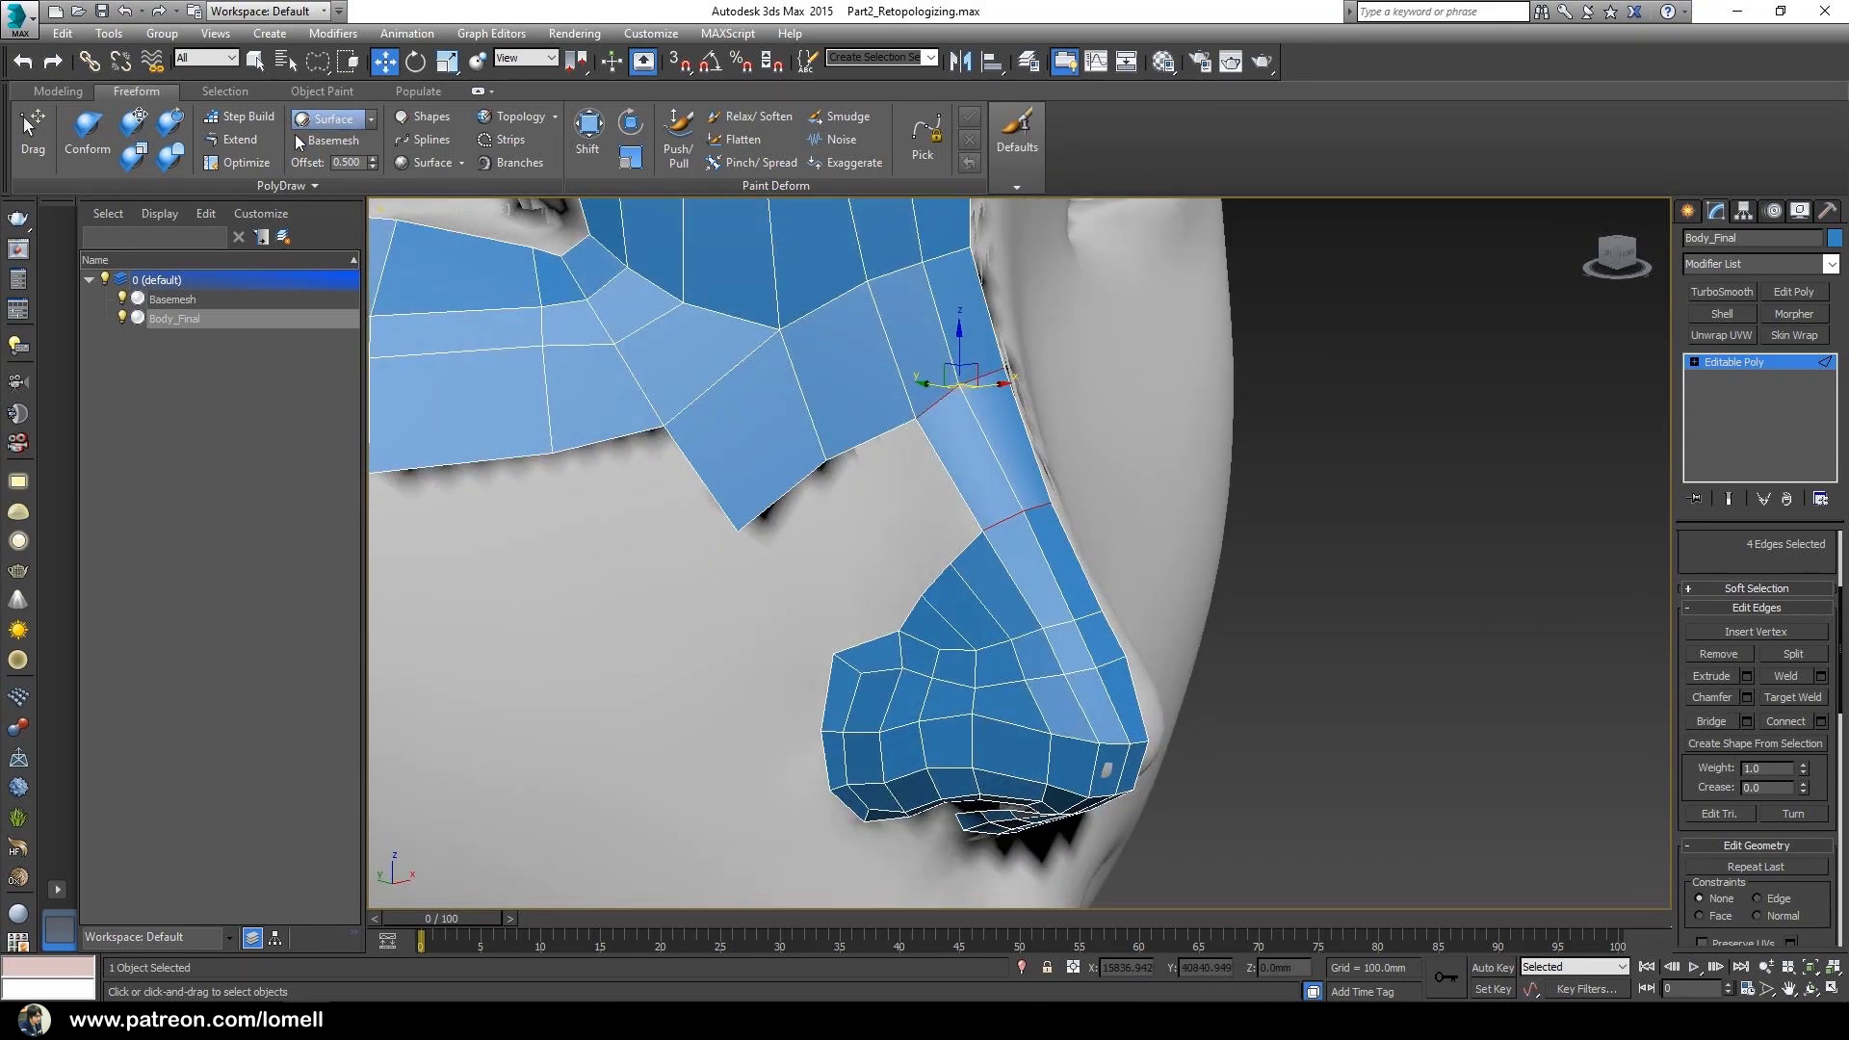
- Extend three quads beside the bridged faces, filling down the side of the nose toward the nostril wing
left_click(245, 138)
middle_click_drag(972, 462, 891, 453, "alt")
left_click_drag(923, 415, 902, 541)
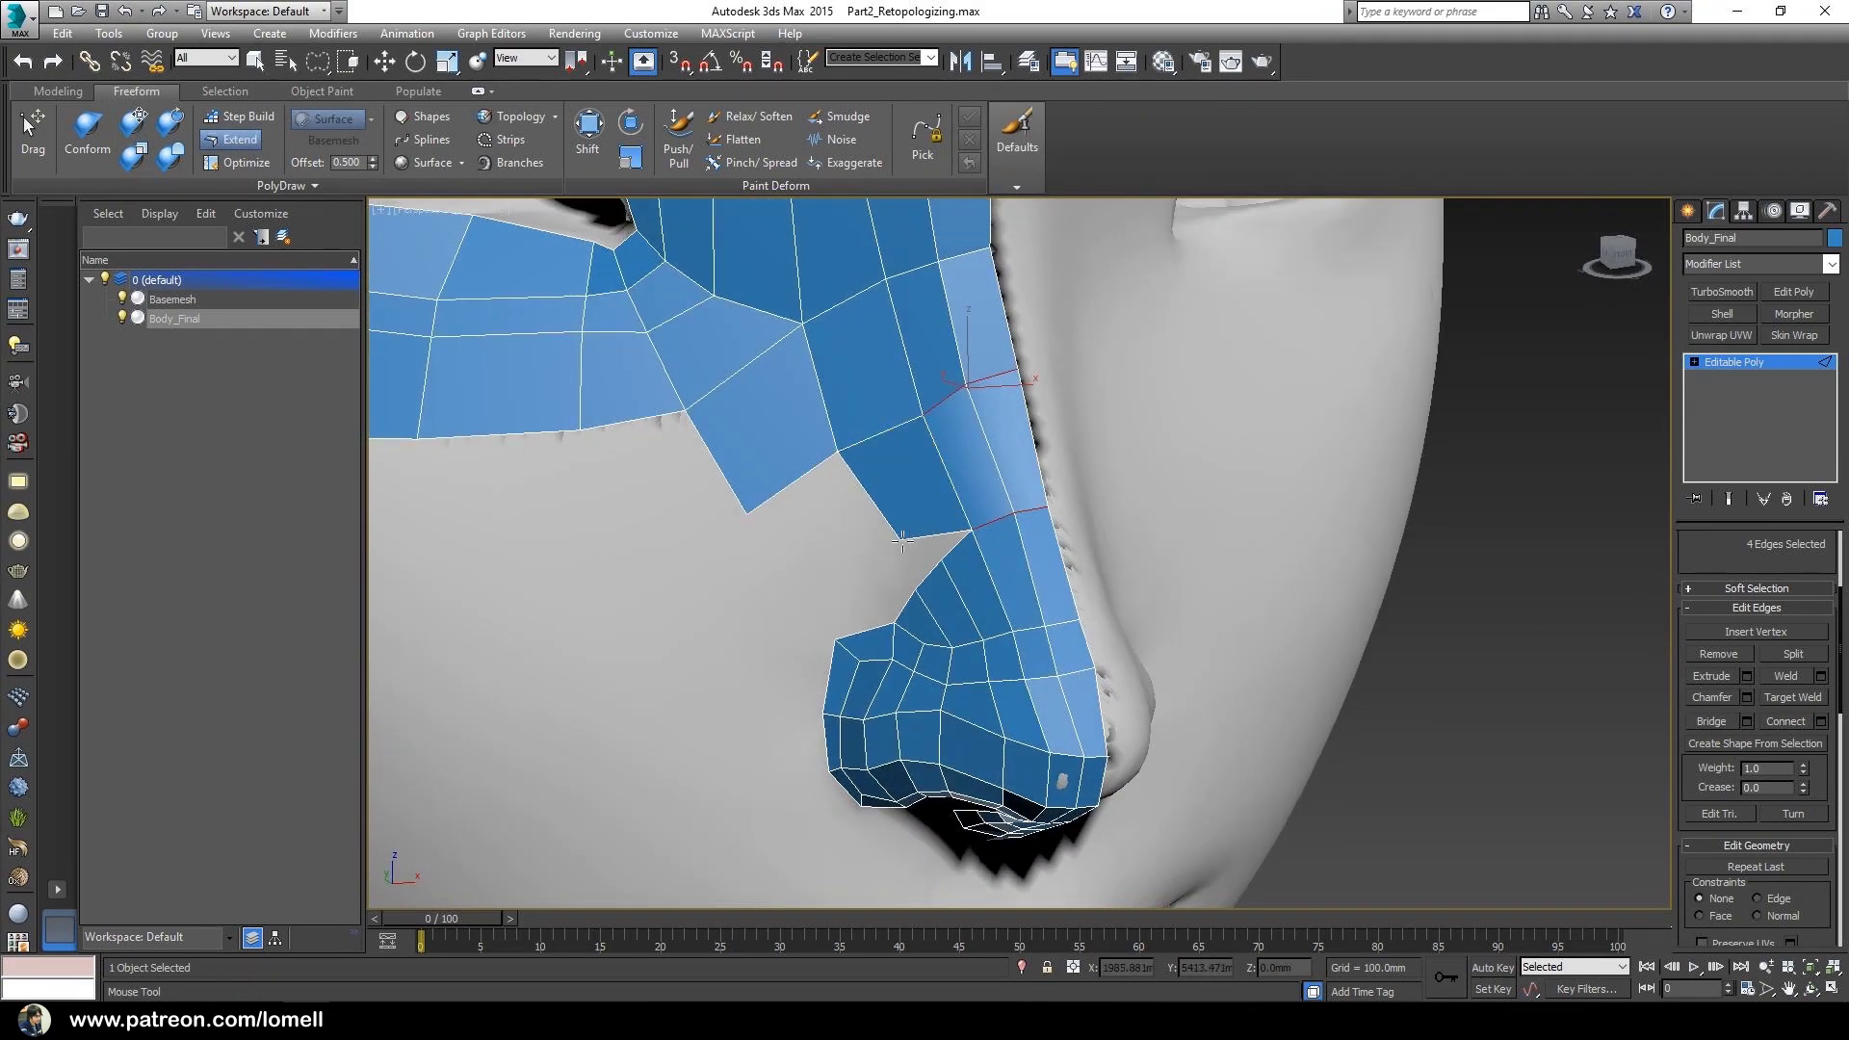
middle_click_drag(861, 503, 886, 498, "alt")
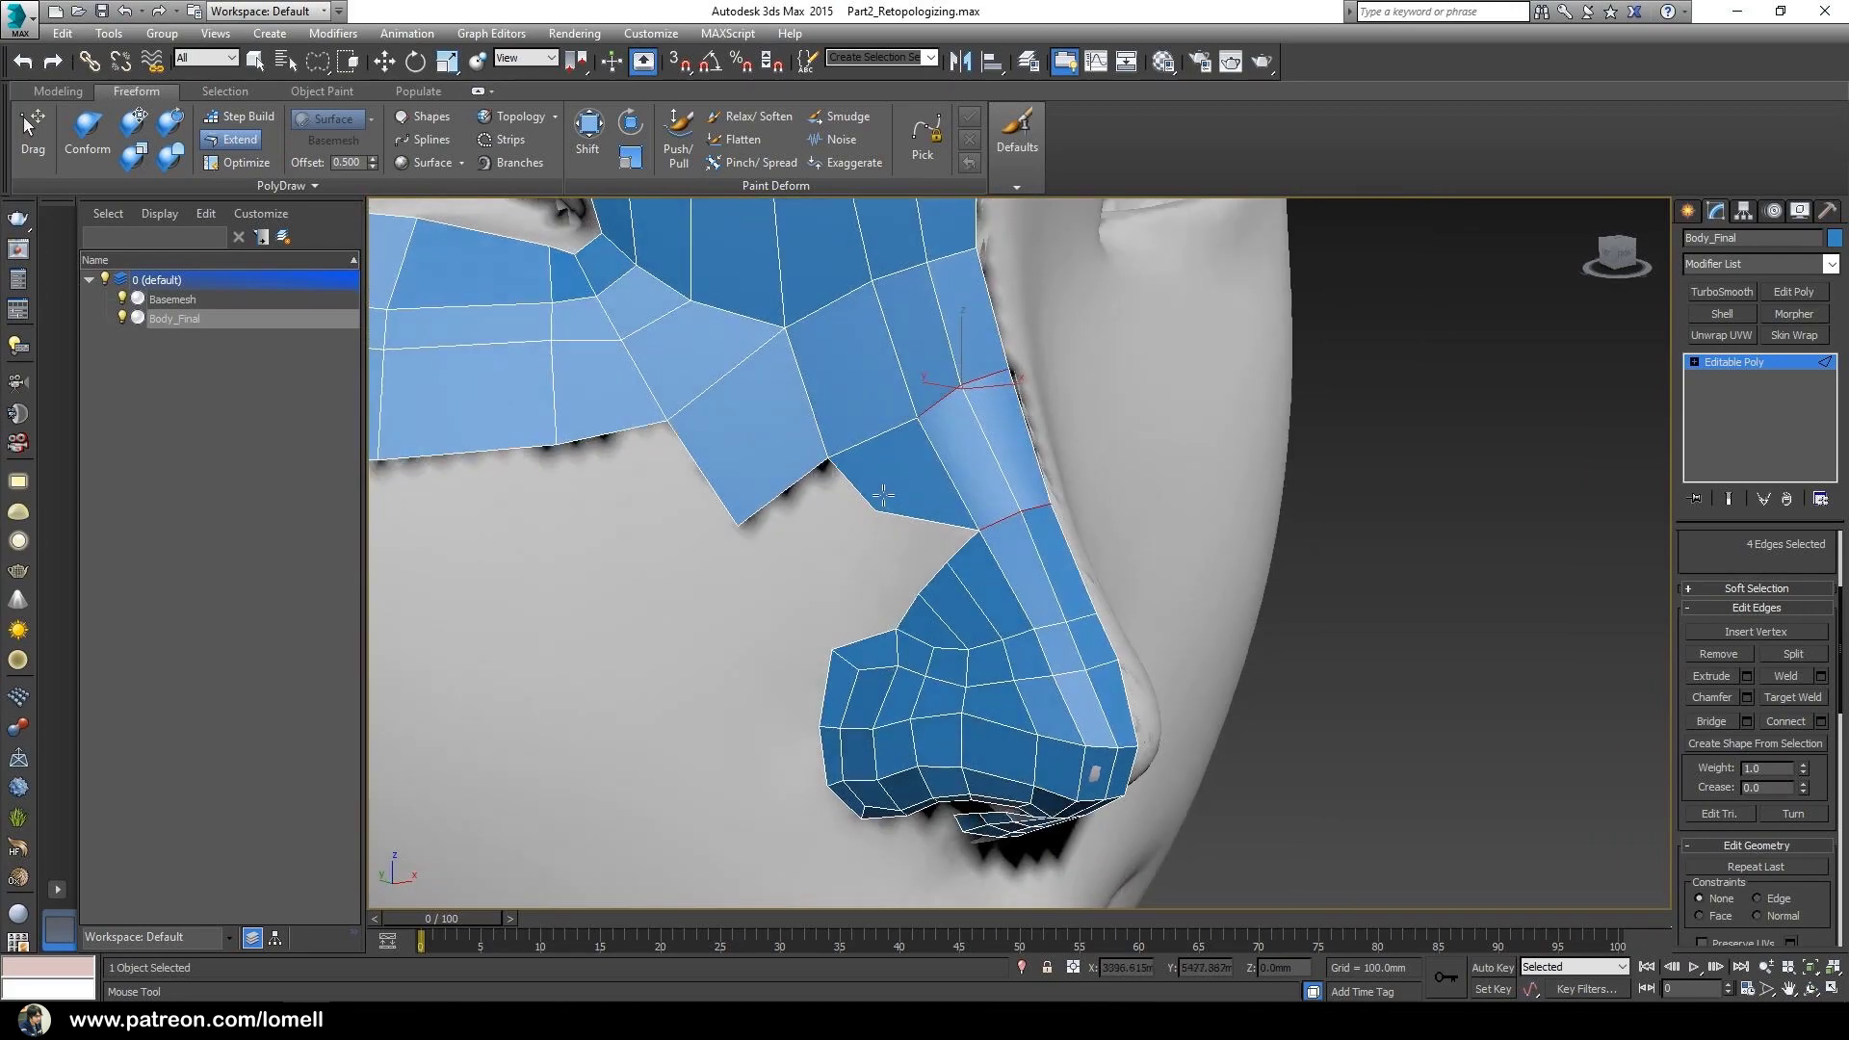
left_click_drag(829, 458, 788, 585)
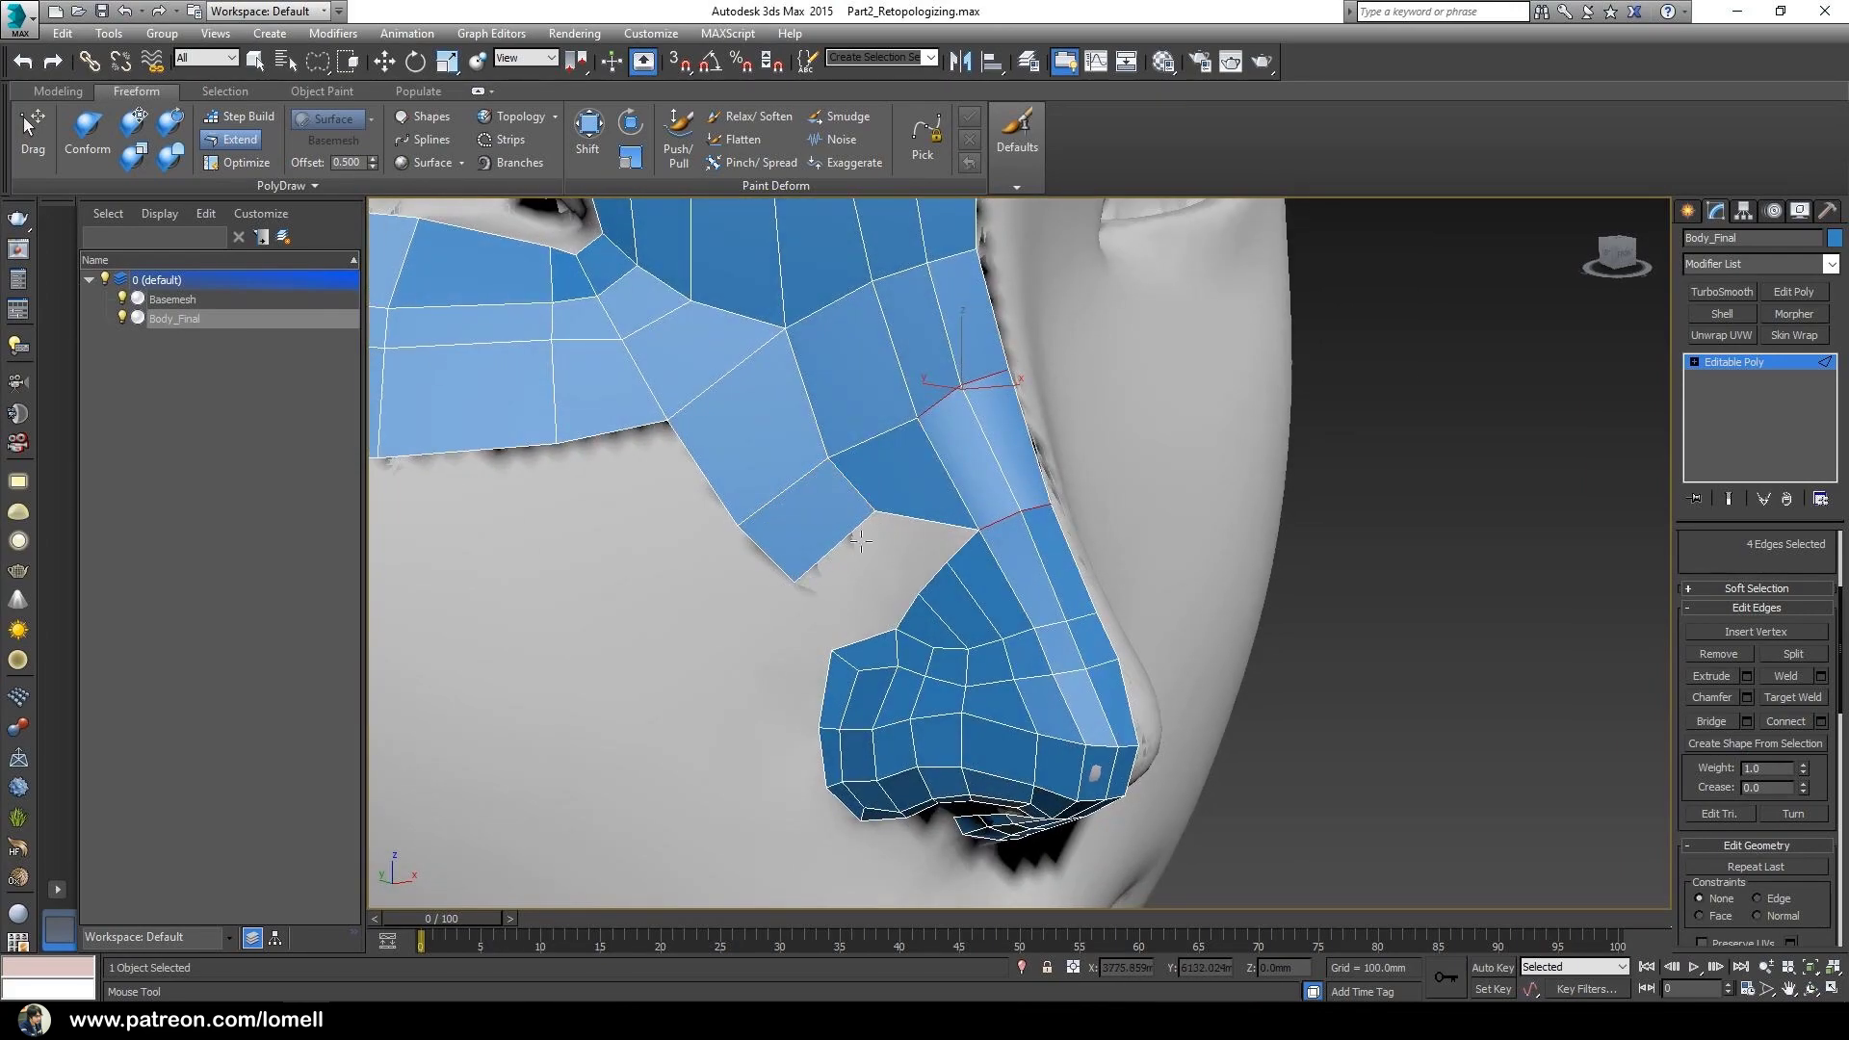
left_click_drag(874, 511, 895, 579)
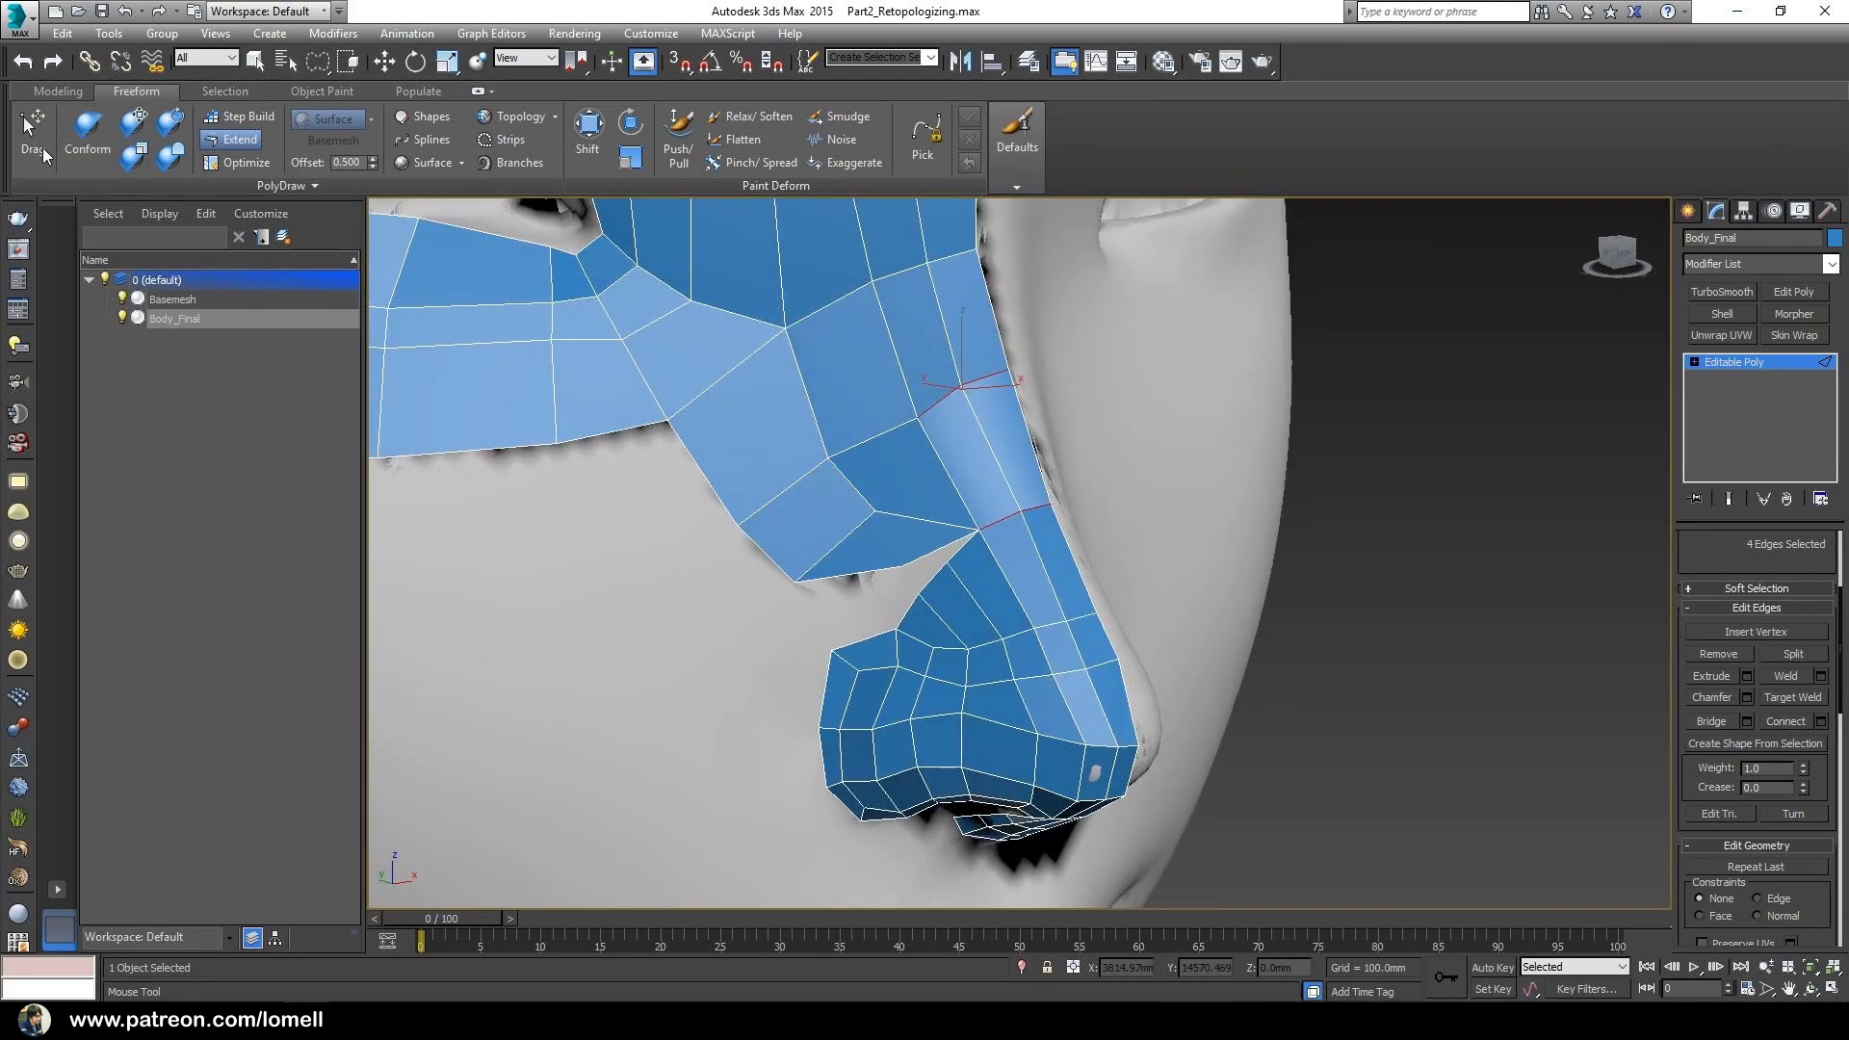
- Move the lowest side quad's free corner and upper vertex down toward the nose patch
left_click(43, 152)
scroll(966, 549, "up", 4)
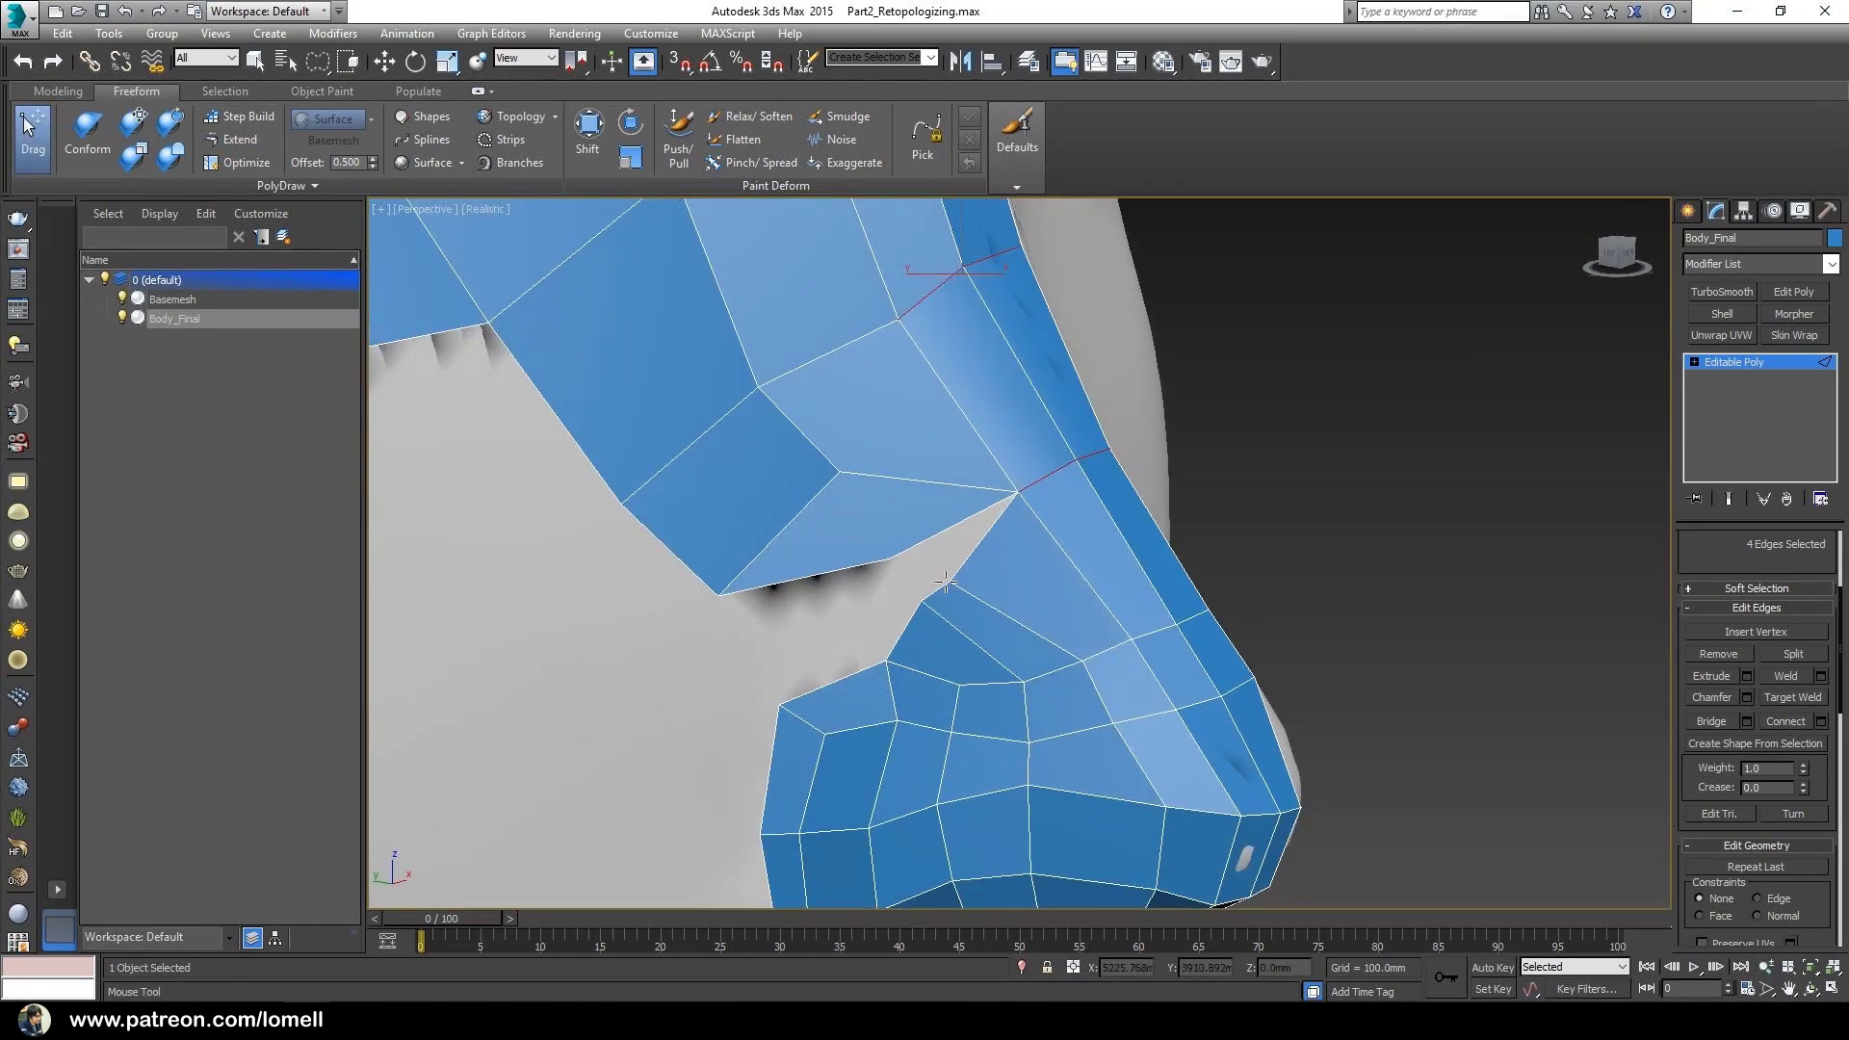
left_click_drag(890, 560, 907, 590)
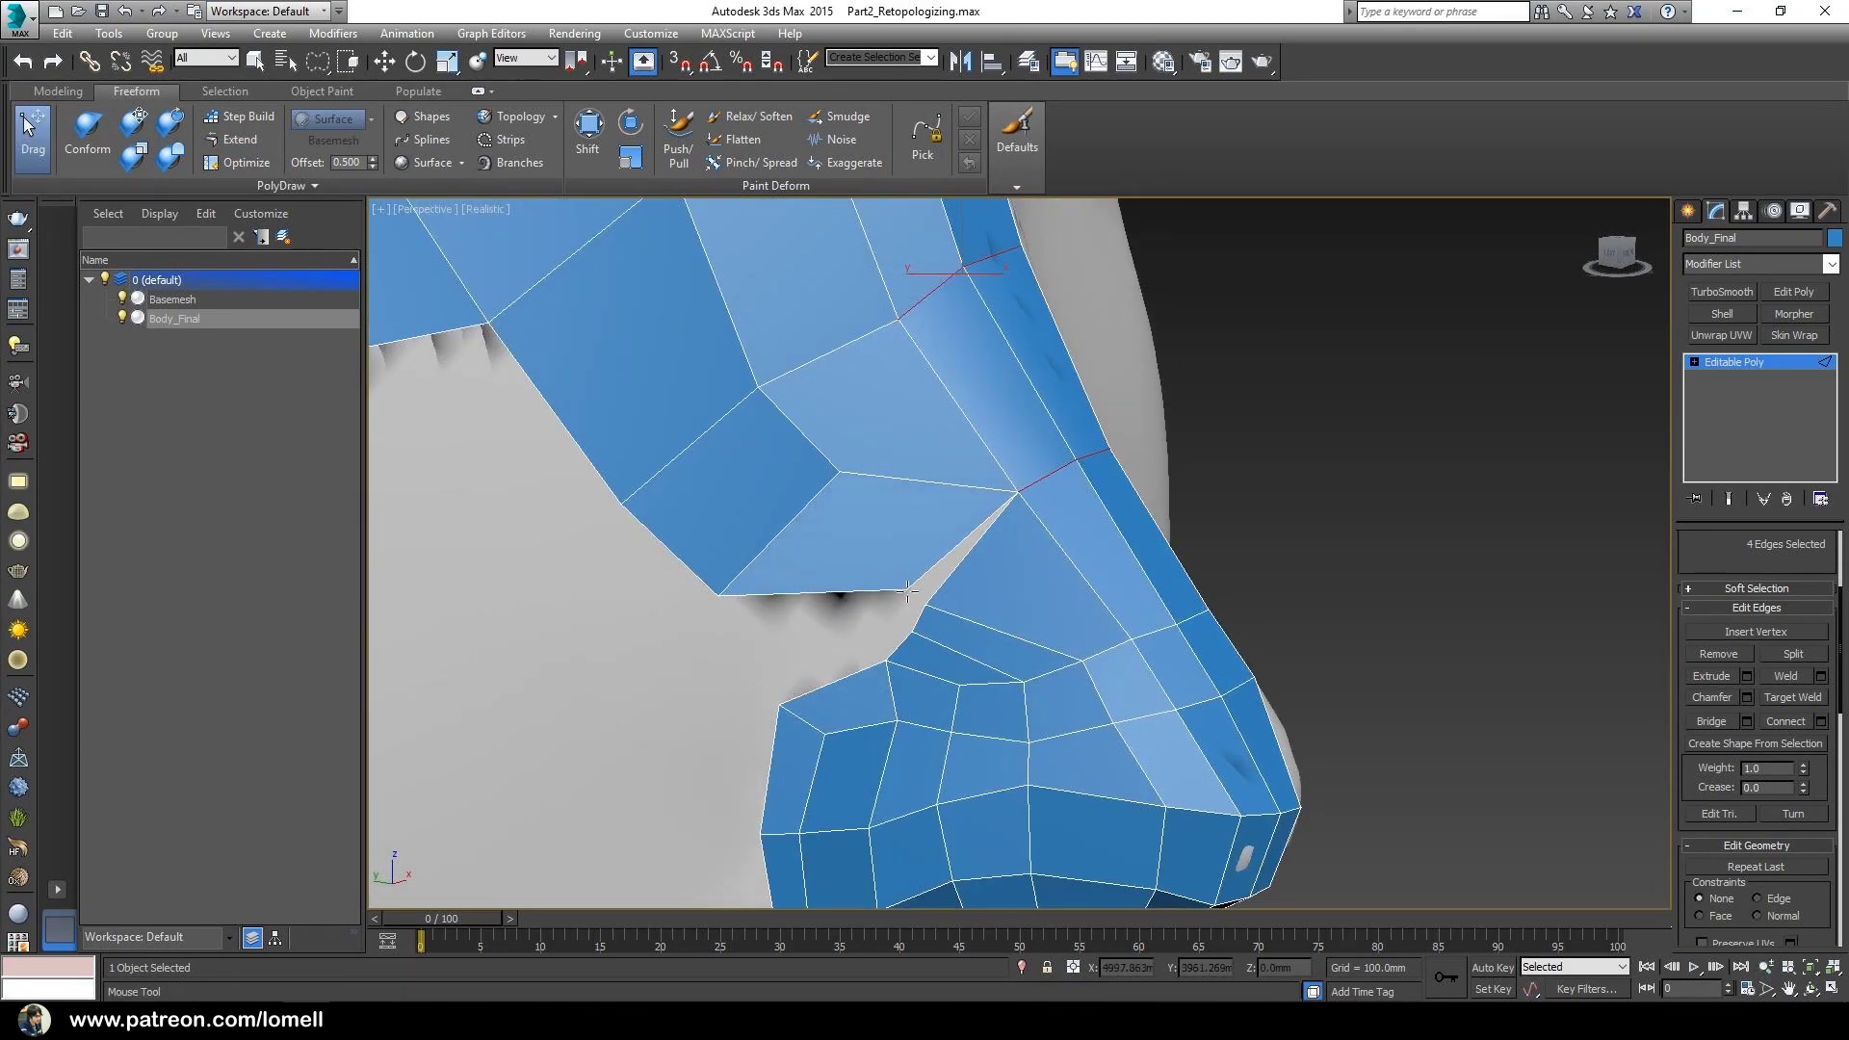
left_click_drag(867, 478, 879, 533)
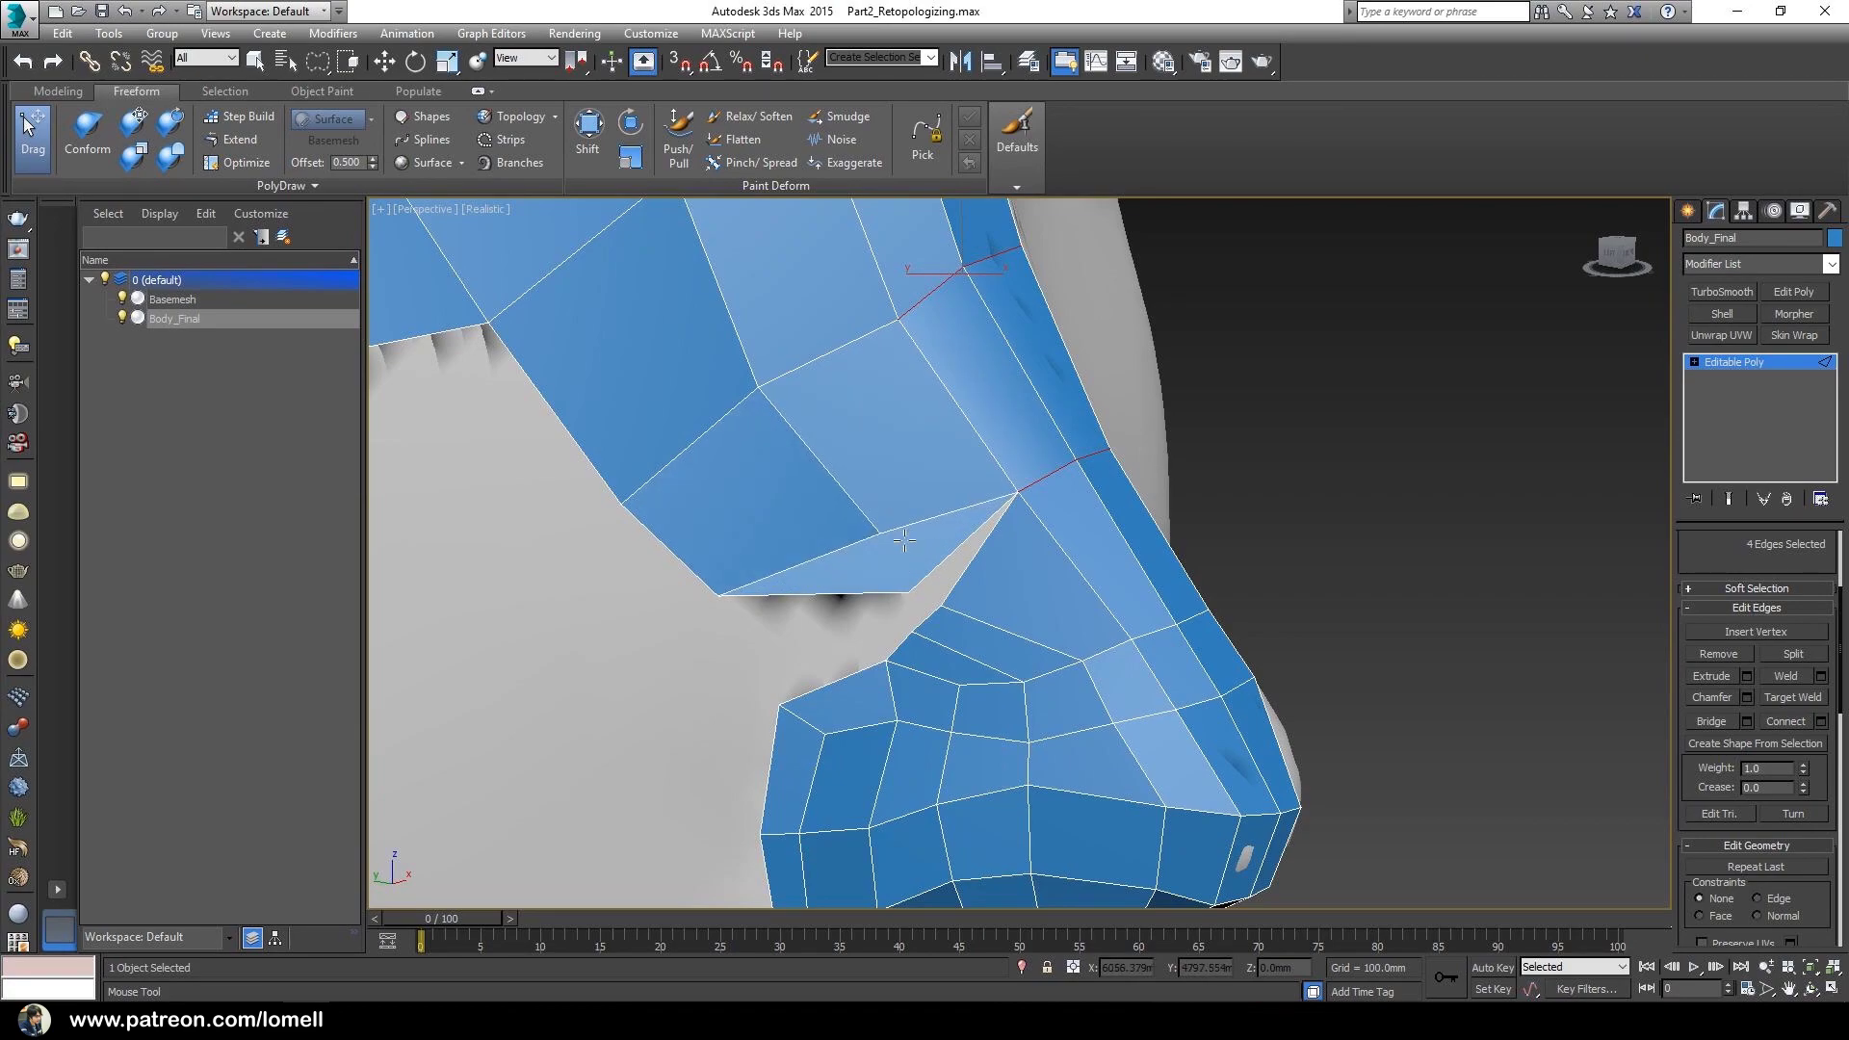
- Delete the narrow polygon between the side-of-nose quads and the nose patch
key("w")
scroll(1709, 578, "up", 3)
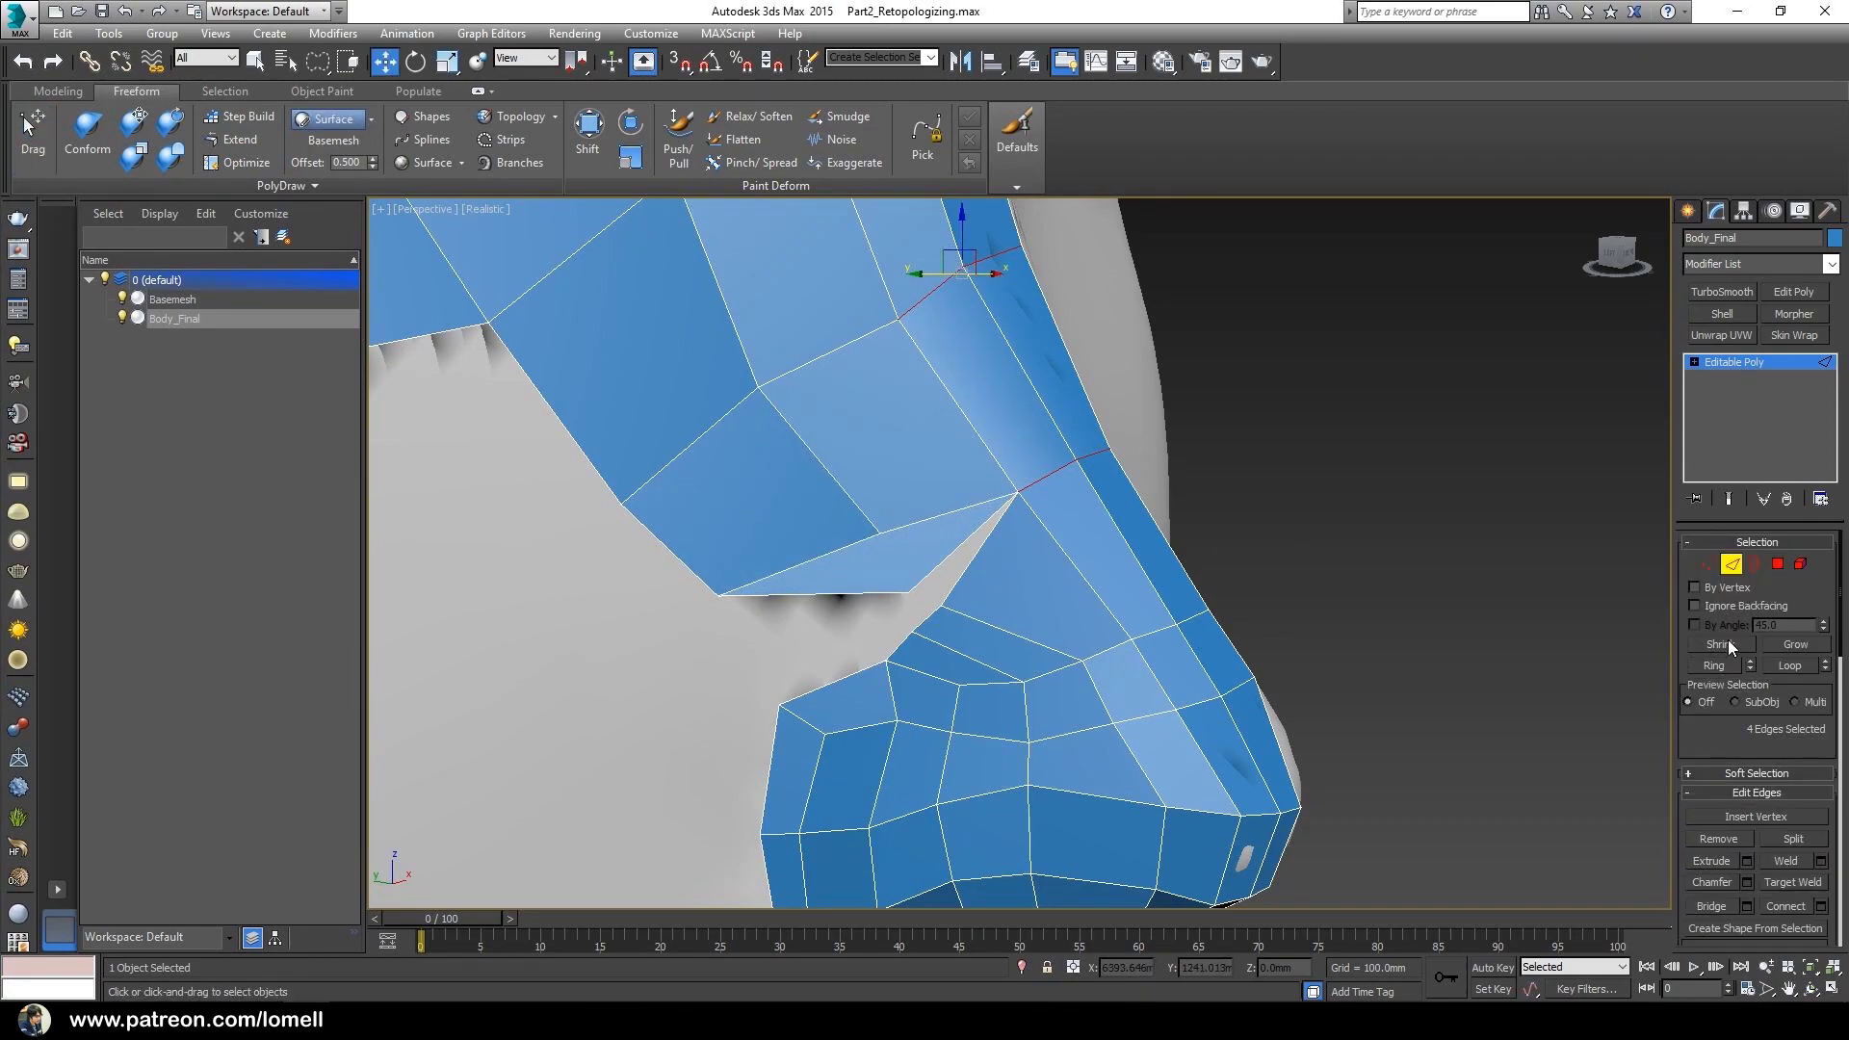
left_click(1778, 564)
left_click(819, 568)
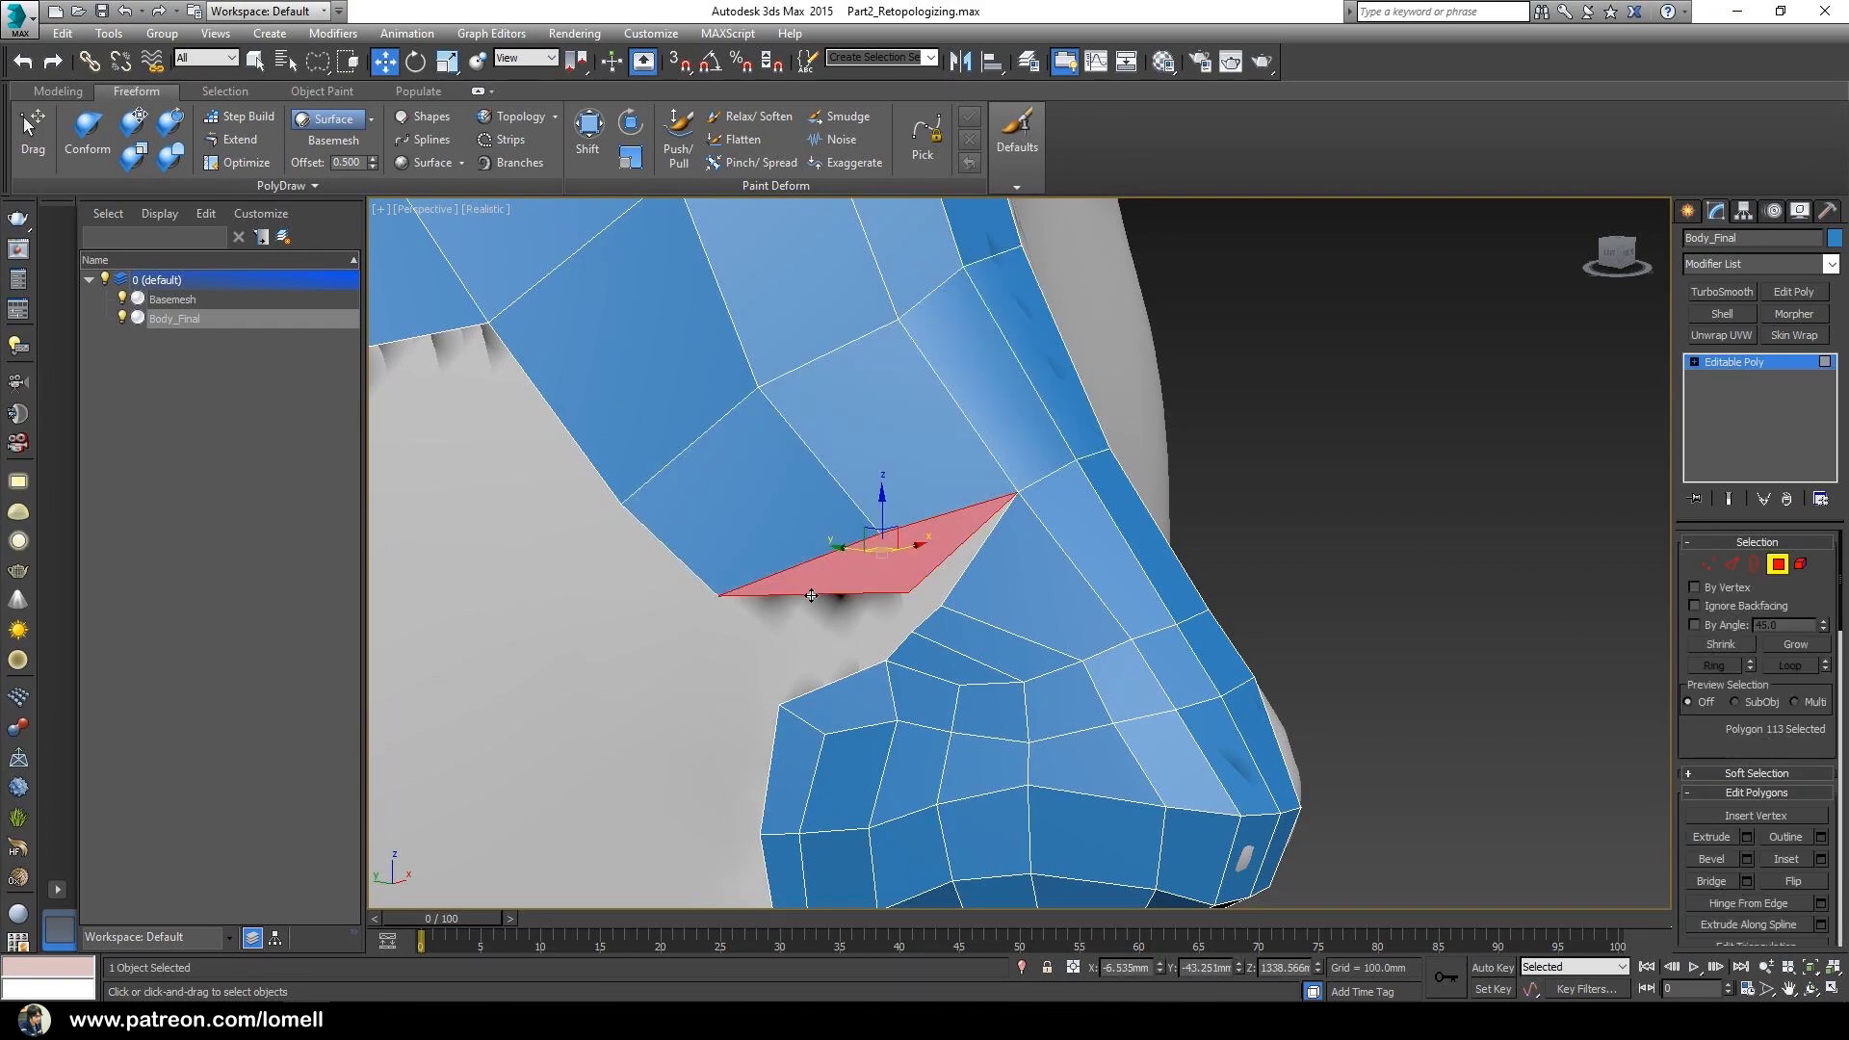
key("Delete")
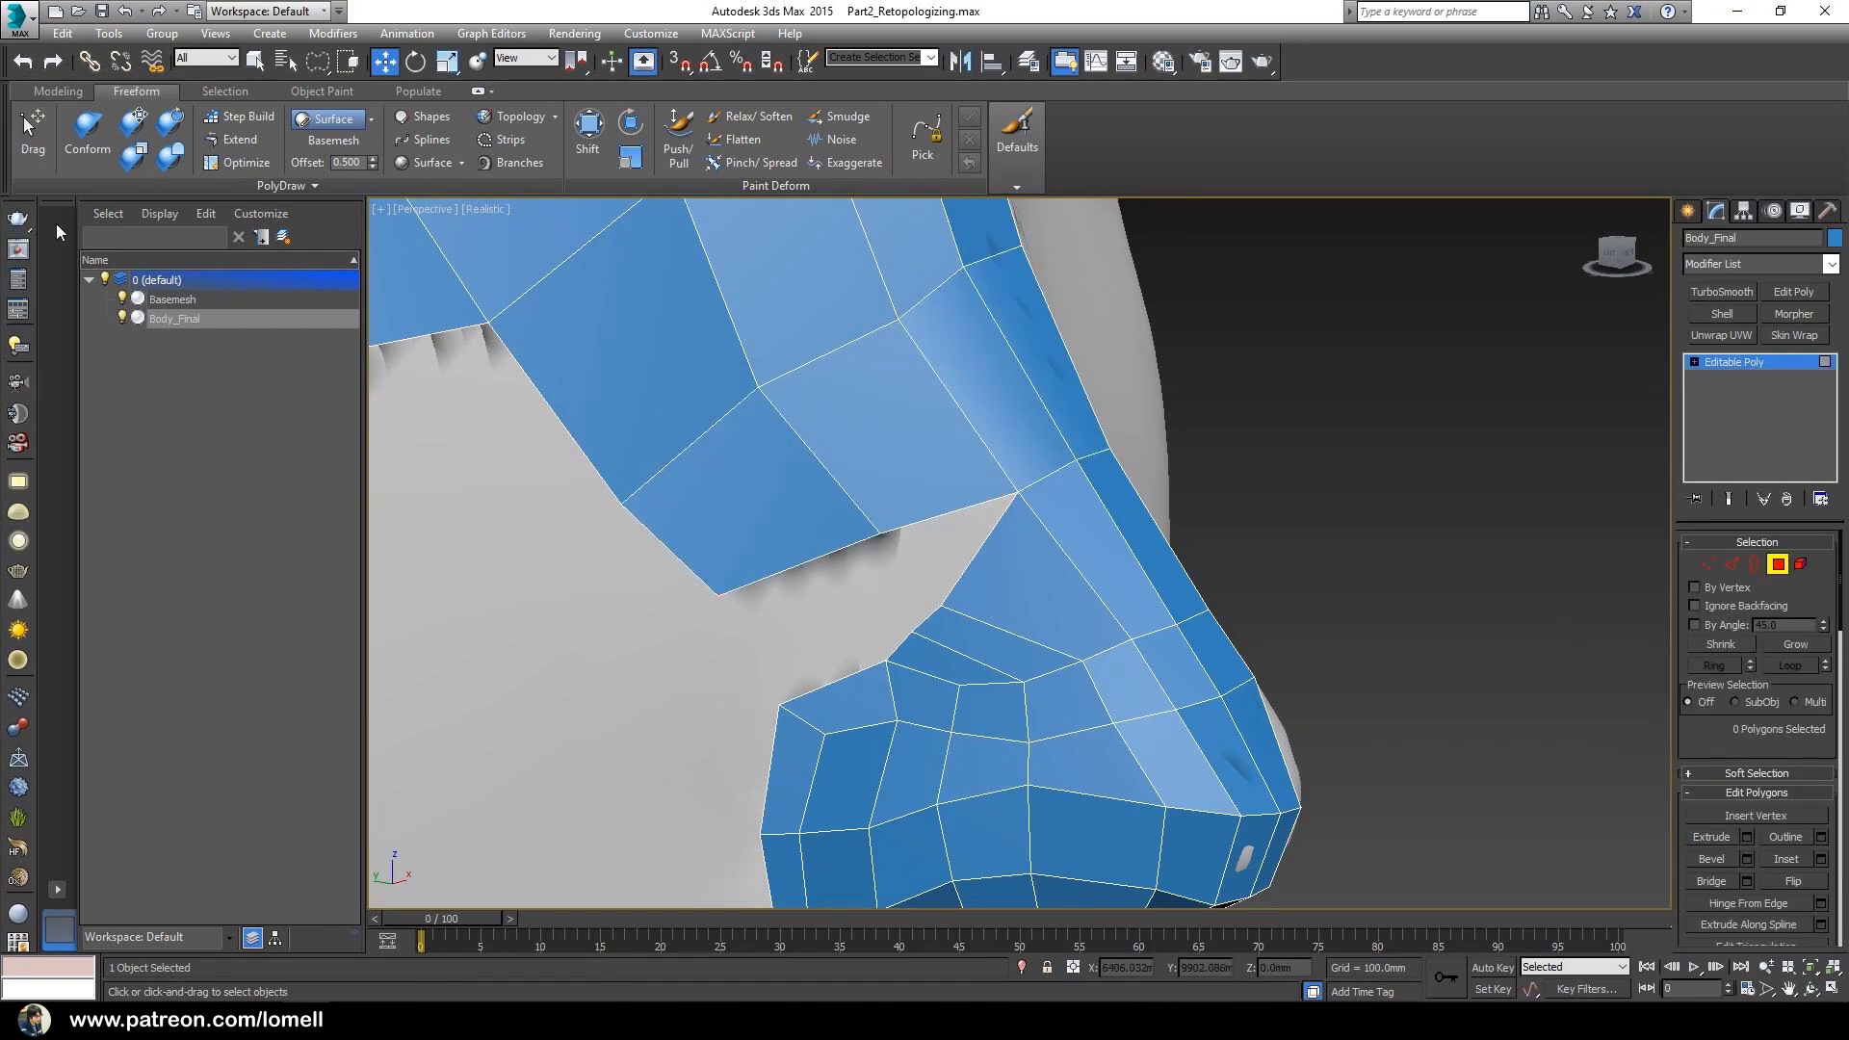
- Move the facing vertices of the side-of-nose quads and the nose patch close together across the gap
left_click_drag(880, 533, 911, 526)
left_click_drag(942, 605, 930, 545)
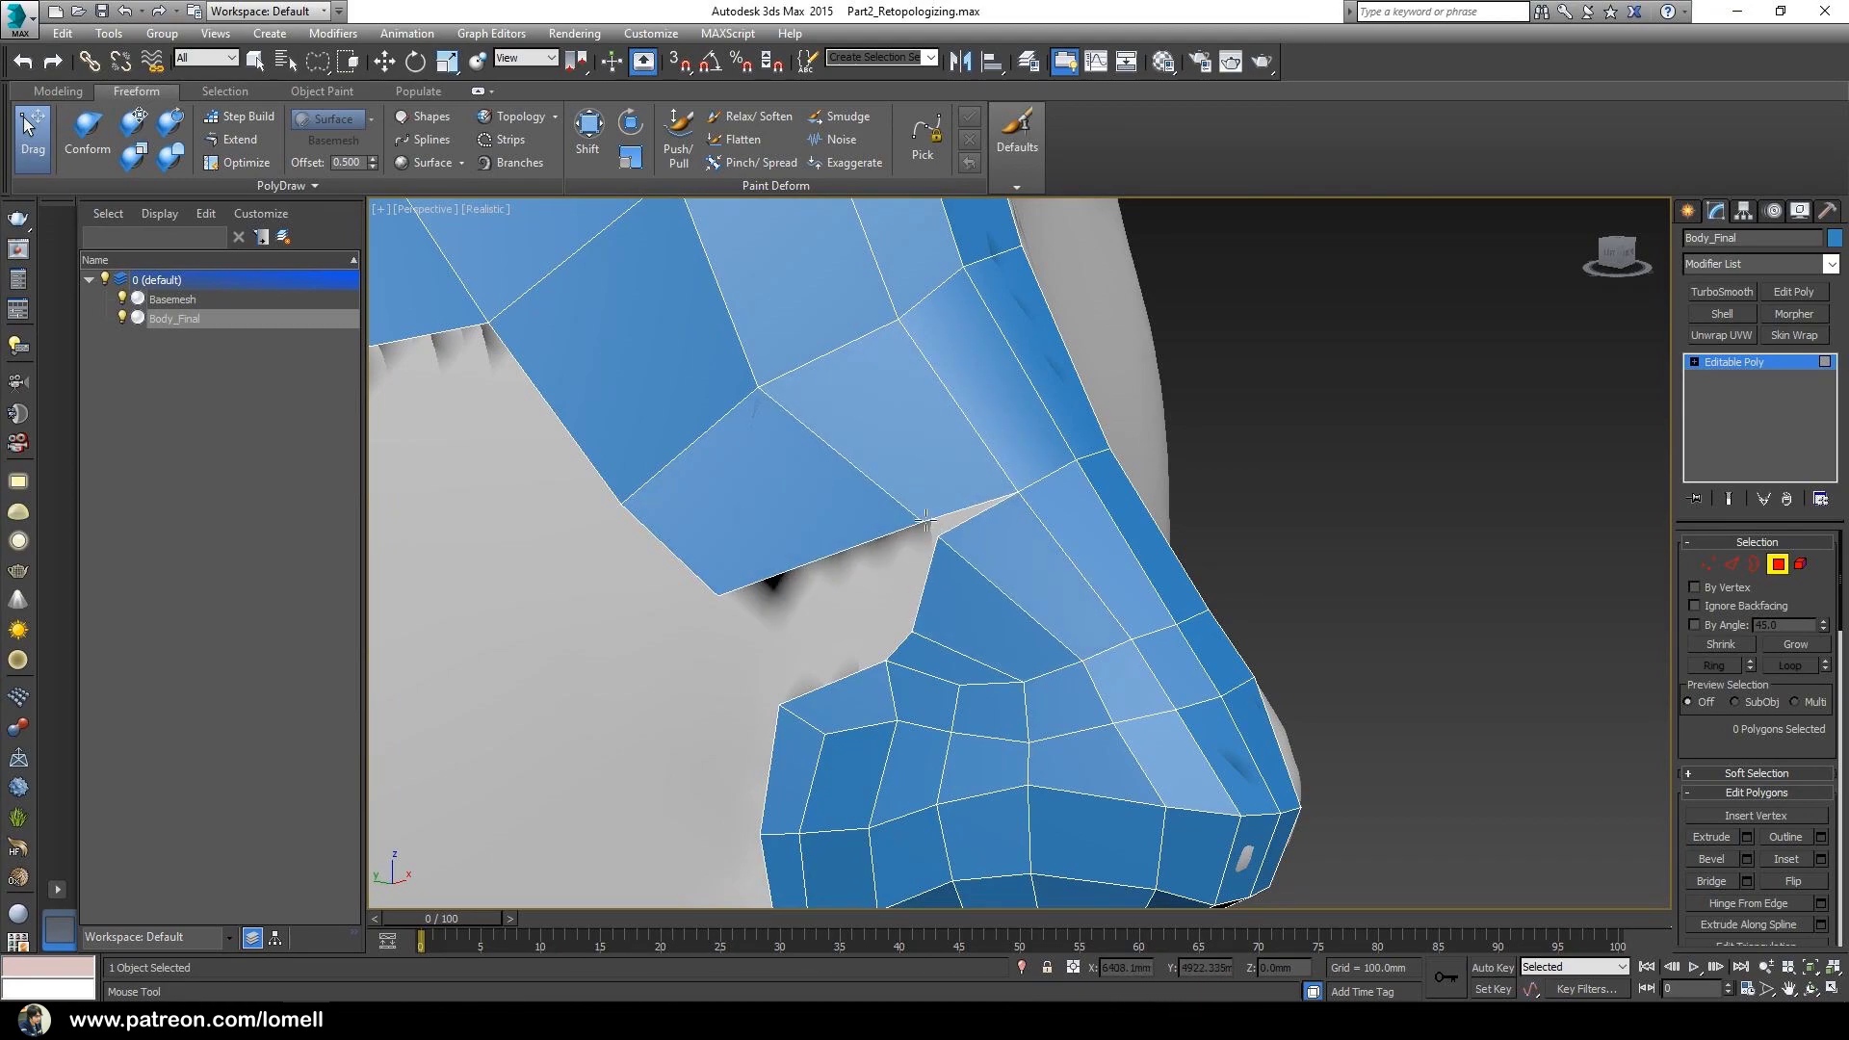
left_click_drag(718, 595, 851, 585)
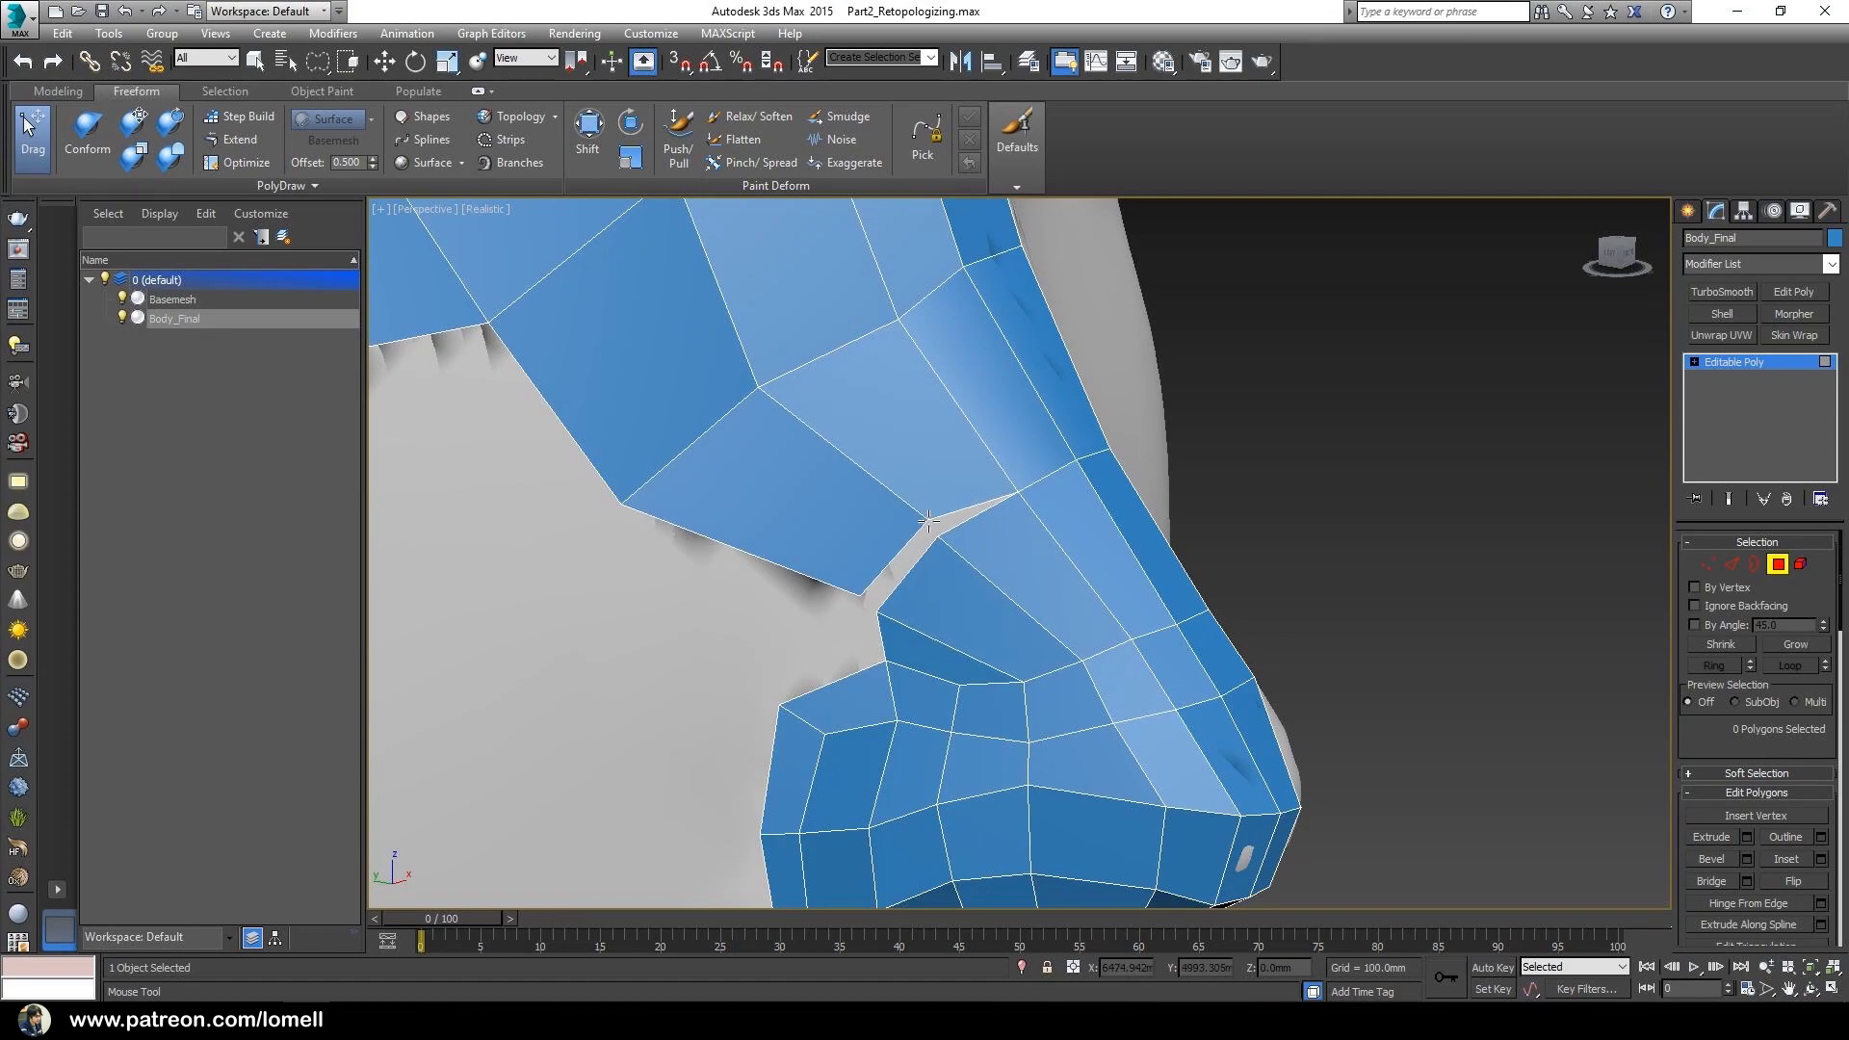
- Target-weld the side quad's two lower vertices to the matching vertices of the nose patch
left_click(1706, 566)
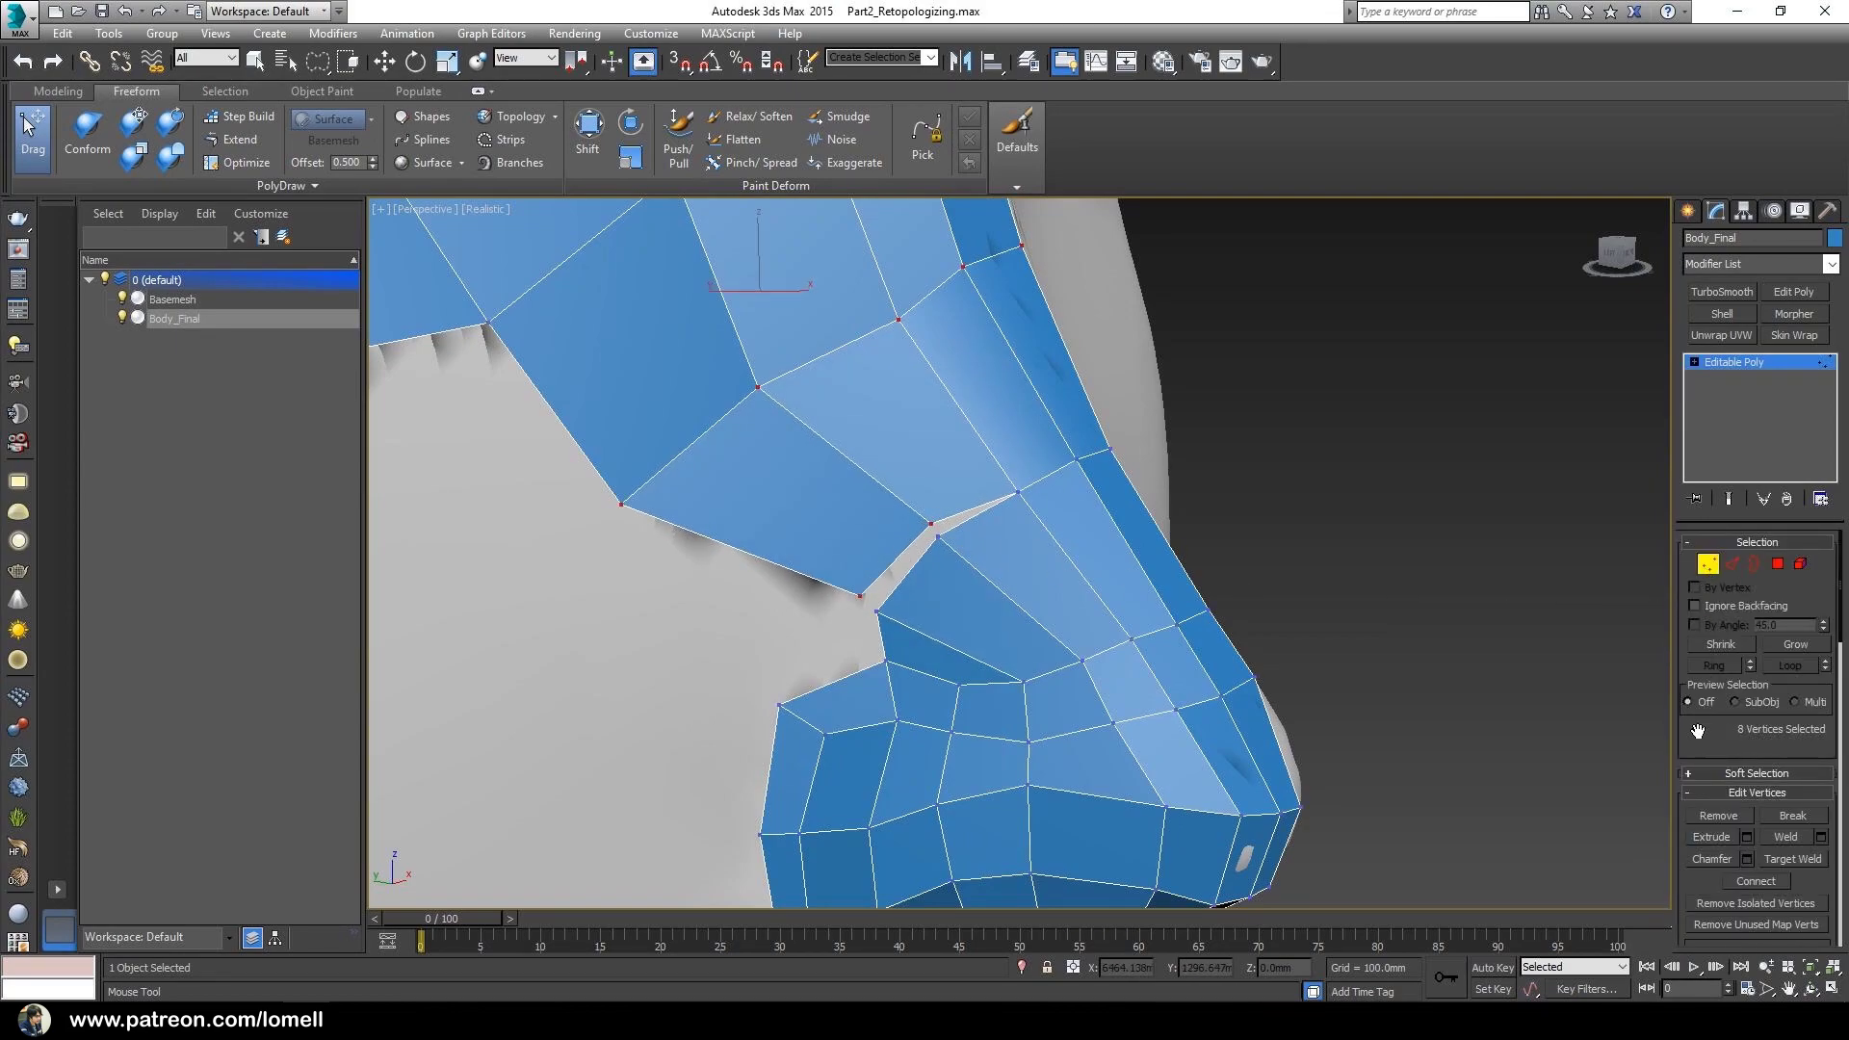
scroll(1699, 734, "down", 5)
key("w")
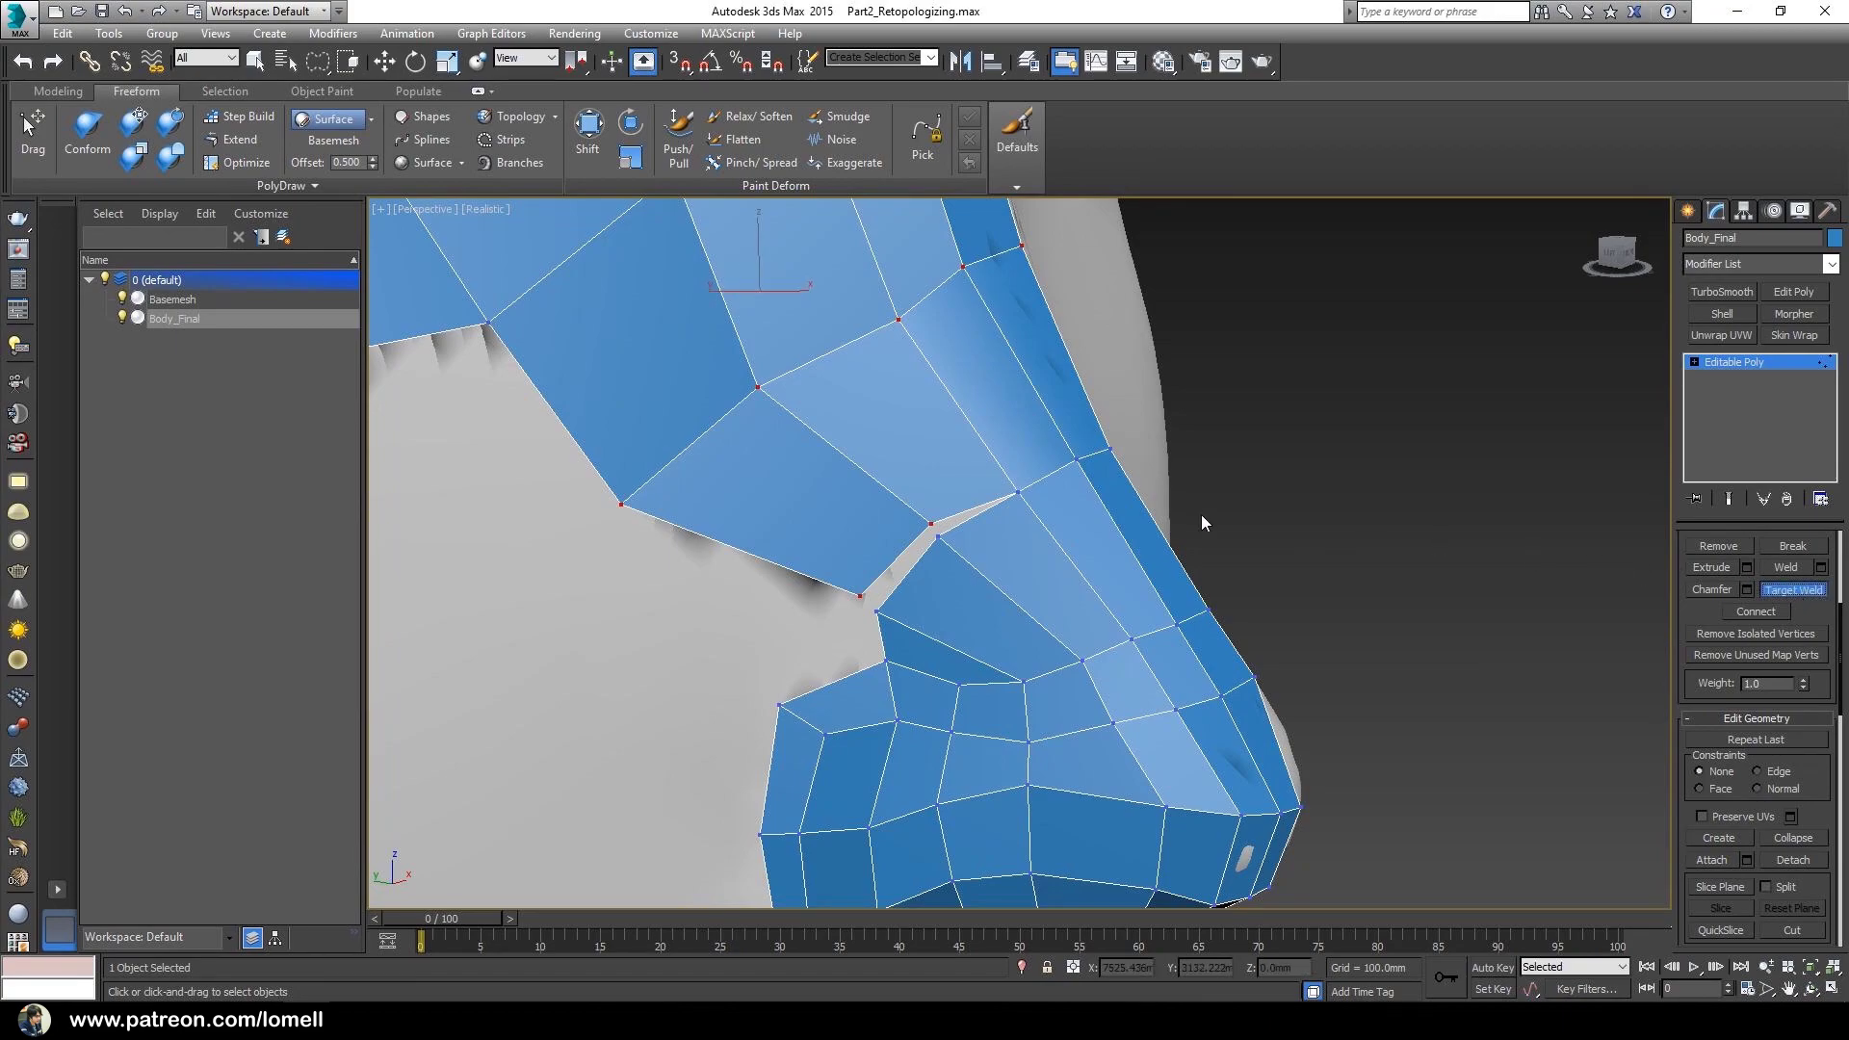
left_click(933, 537)
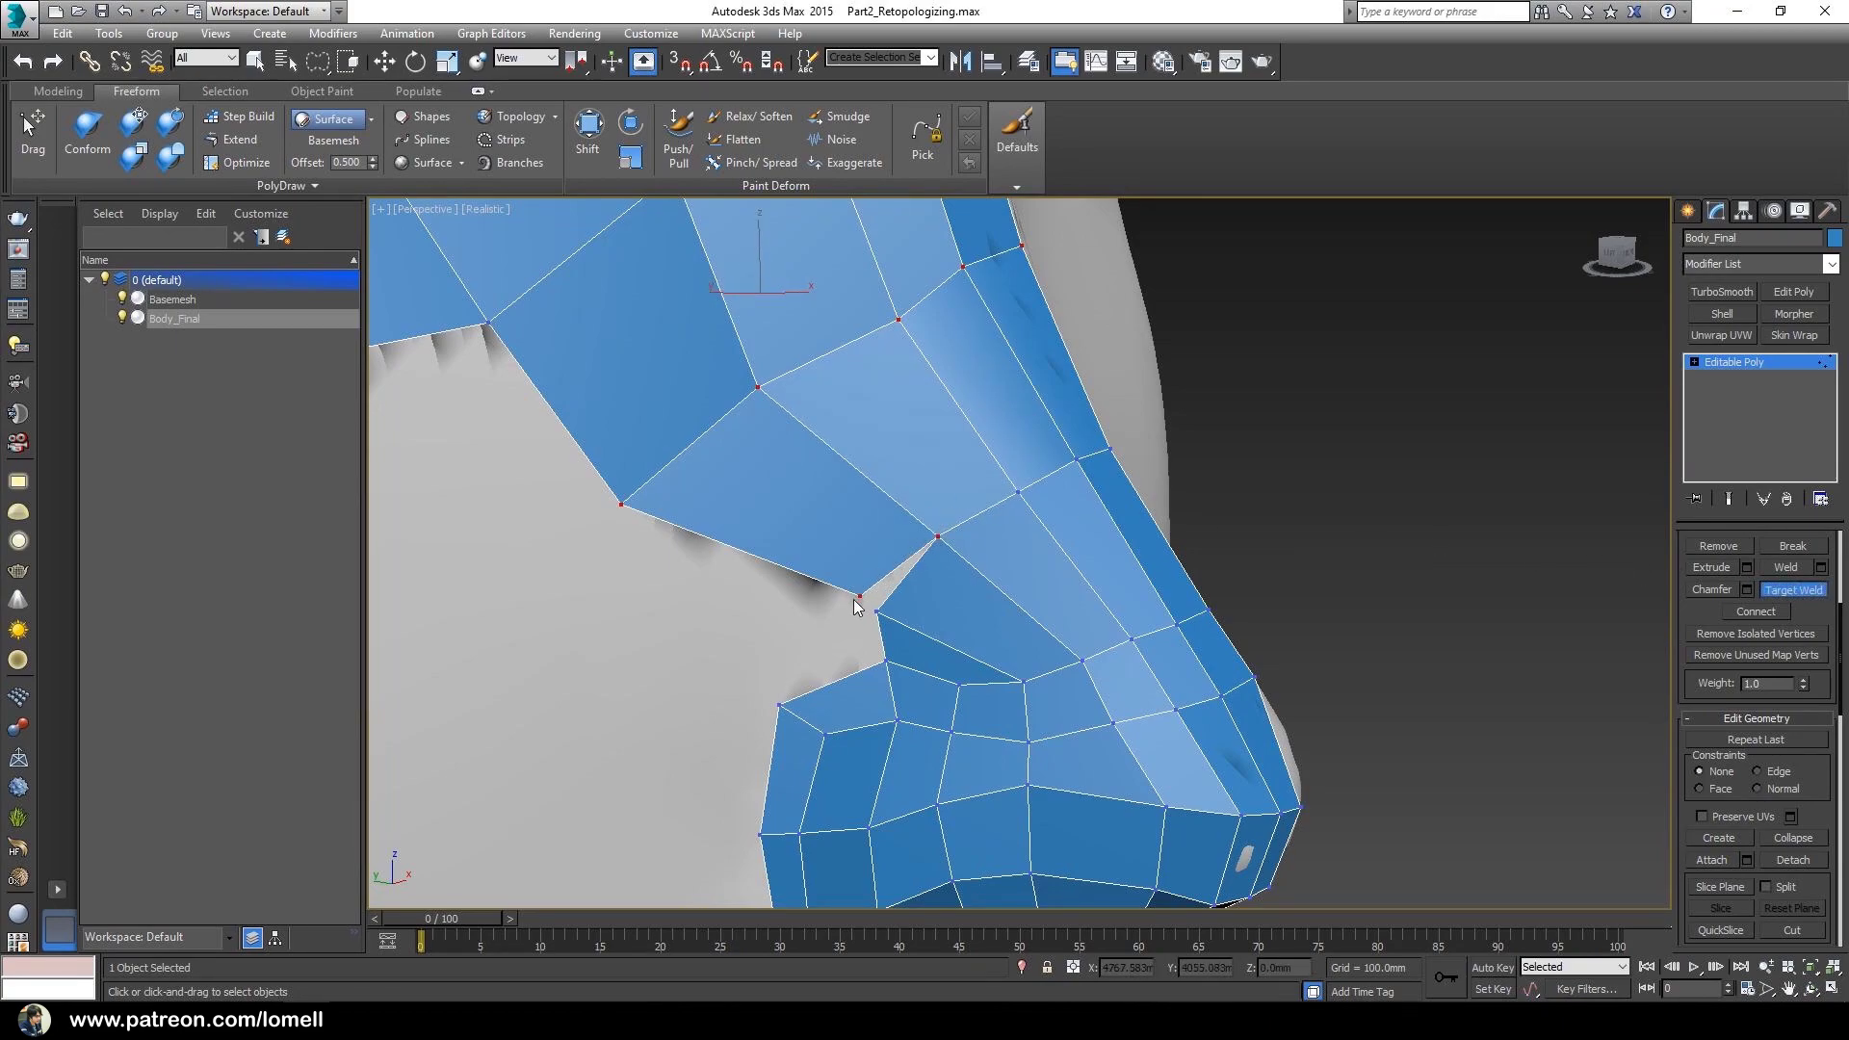
left_click(875, 609)
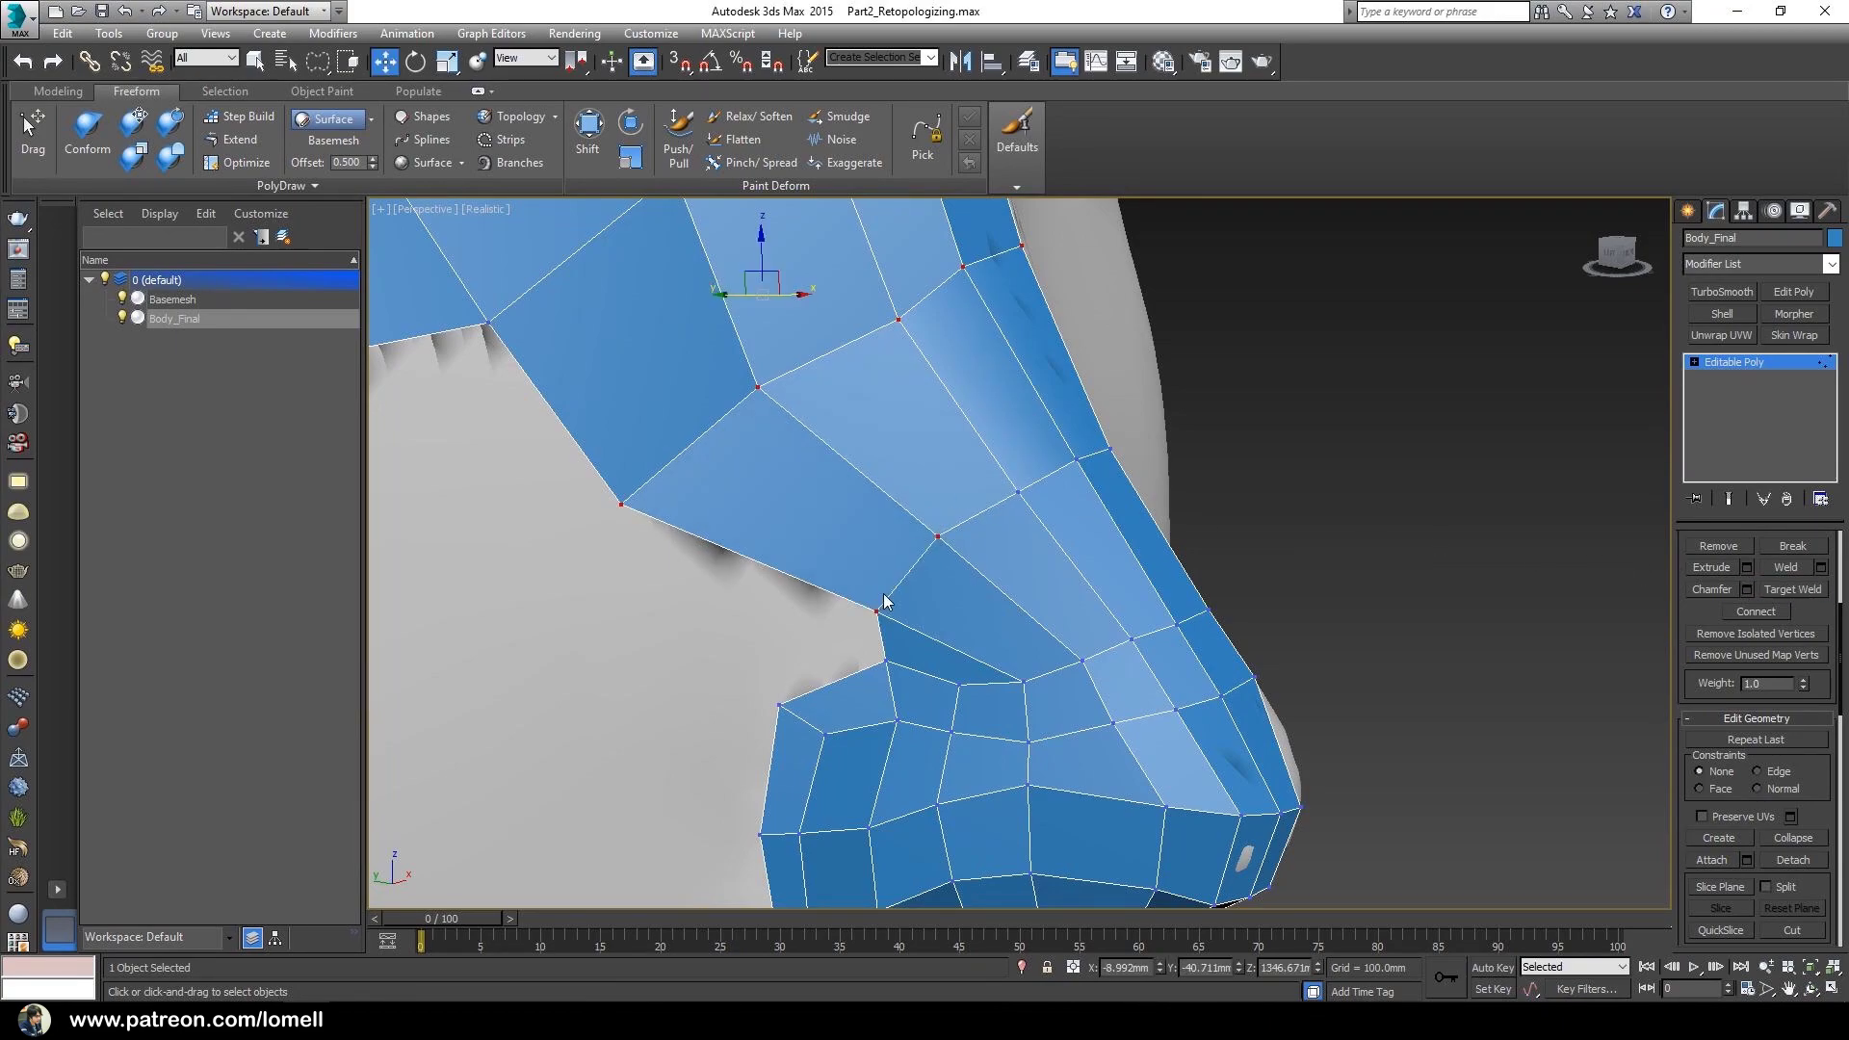
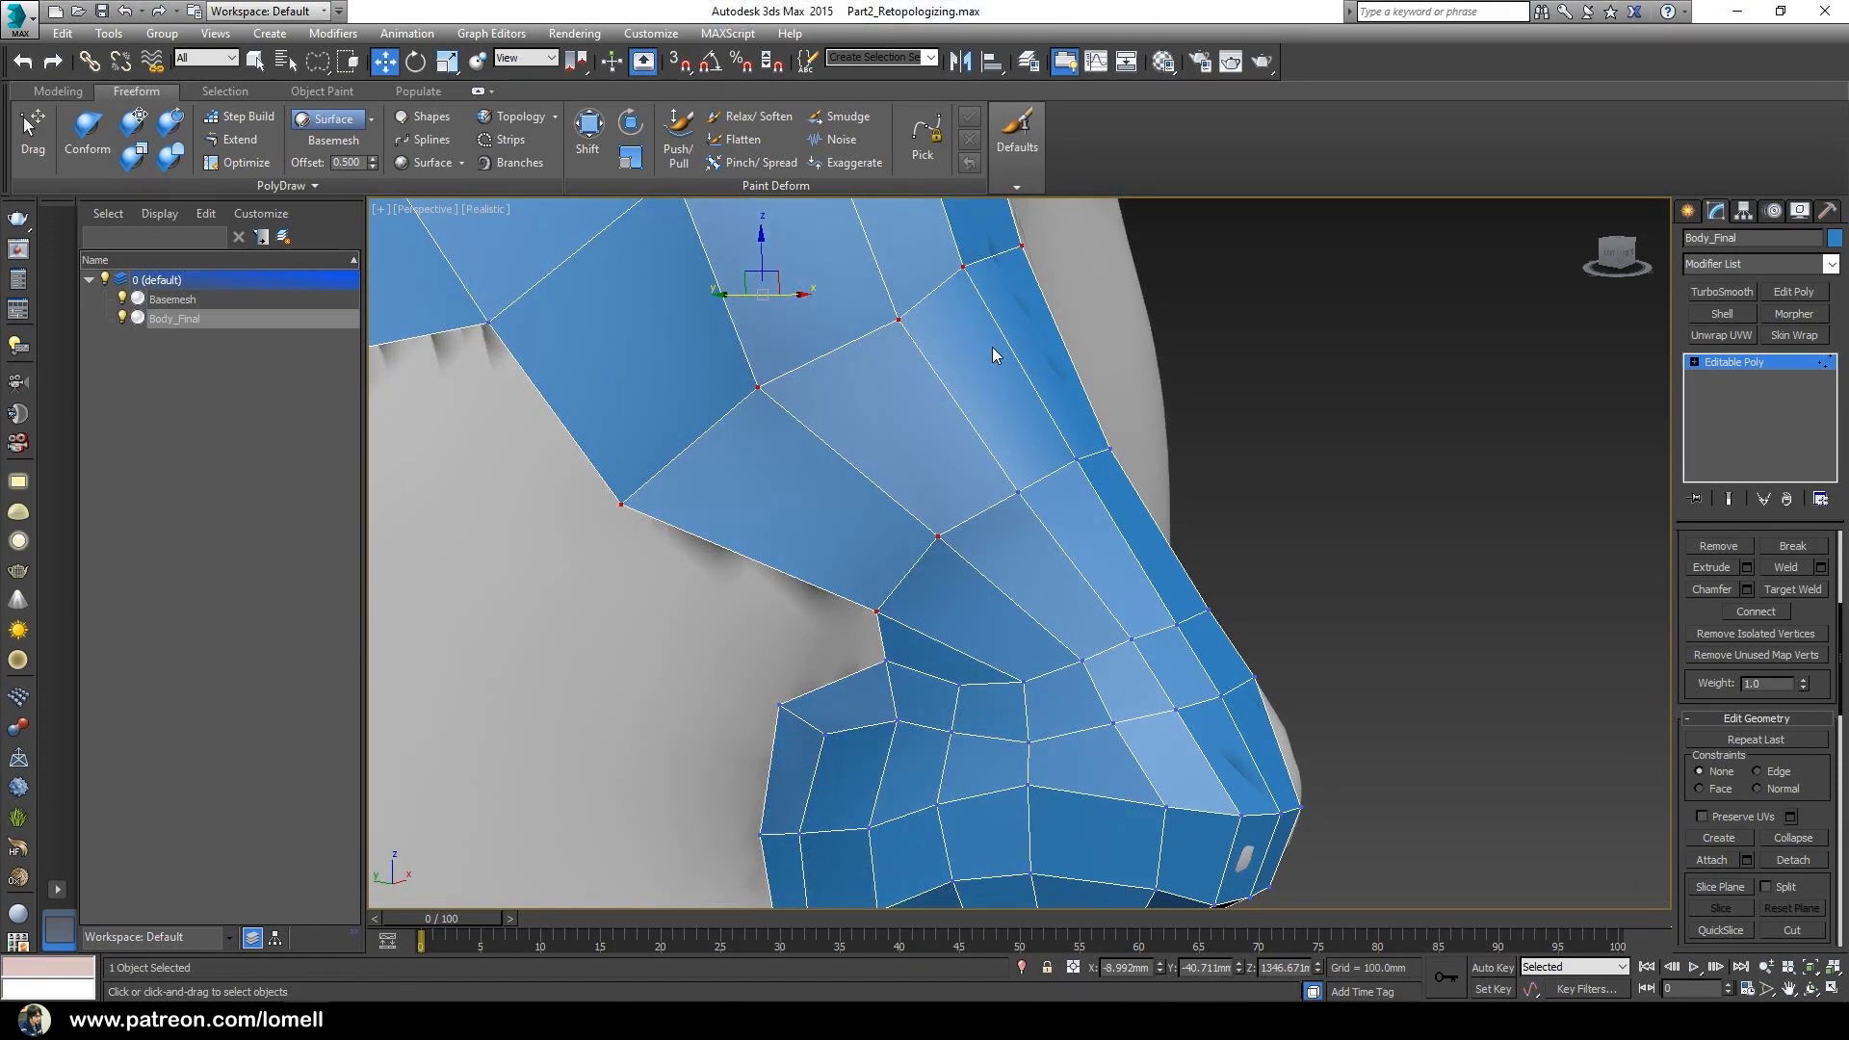
- Reposition the vertices along the side of the nose and above the nostril wing to smooth the connected topology
middle_click_drag(857, 657, 899, 658, "alt")
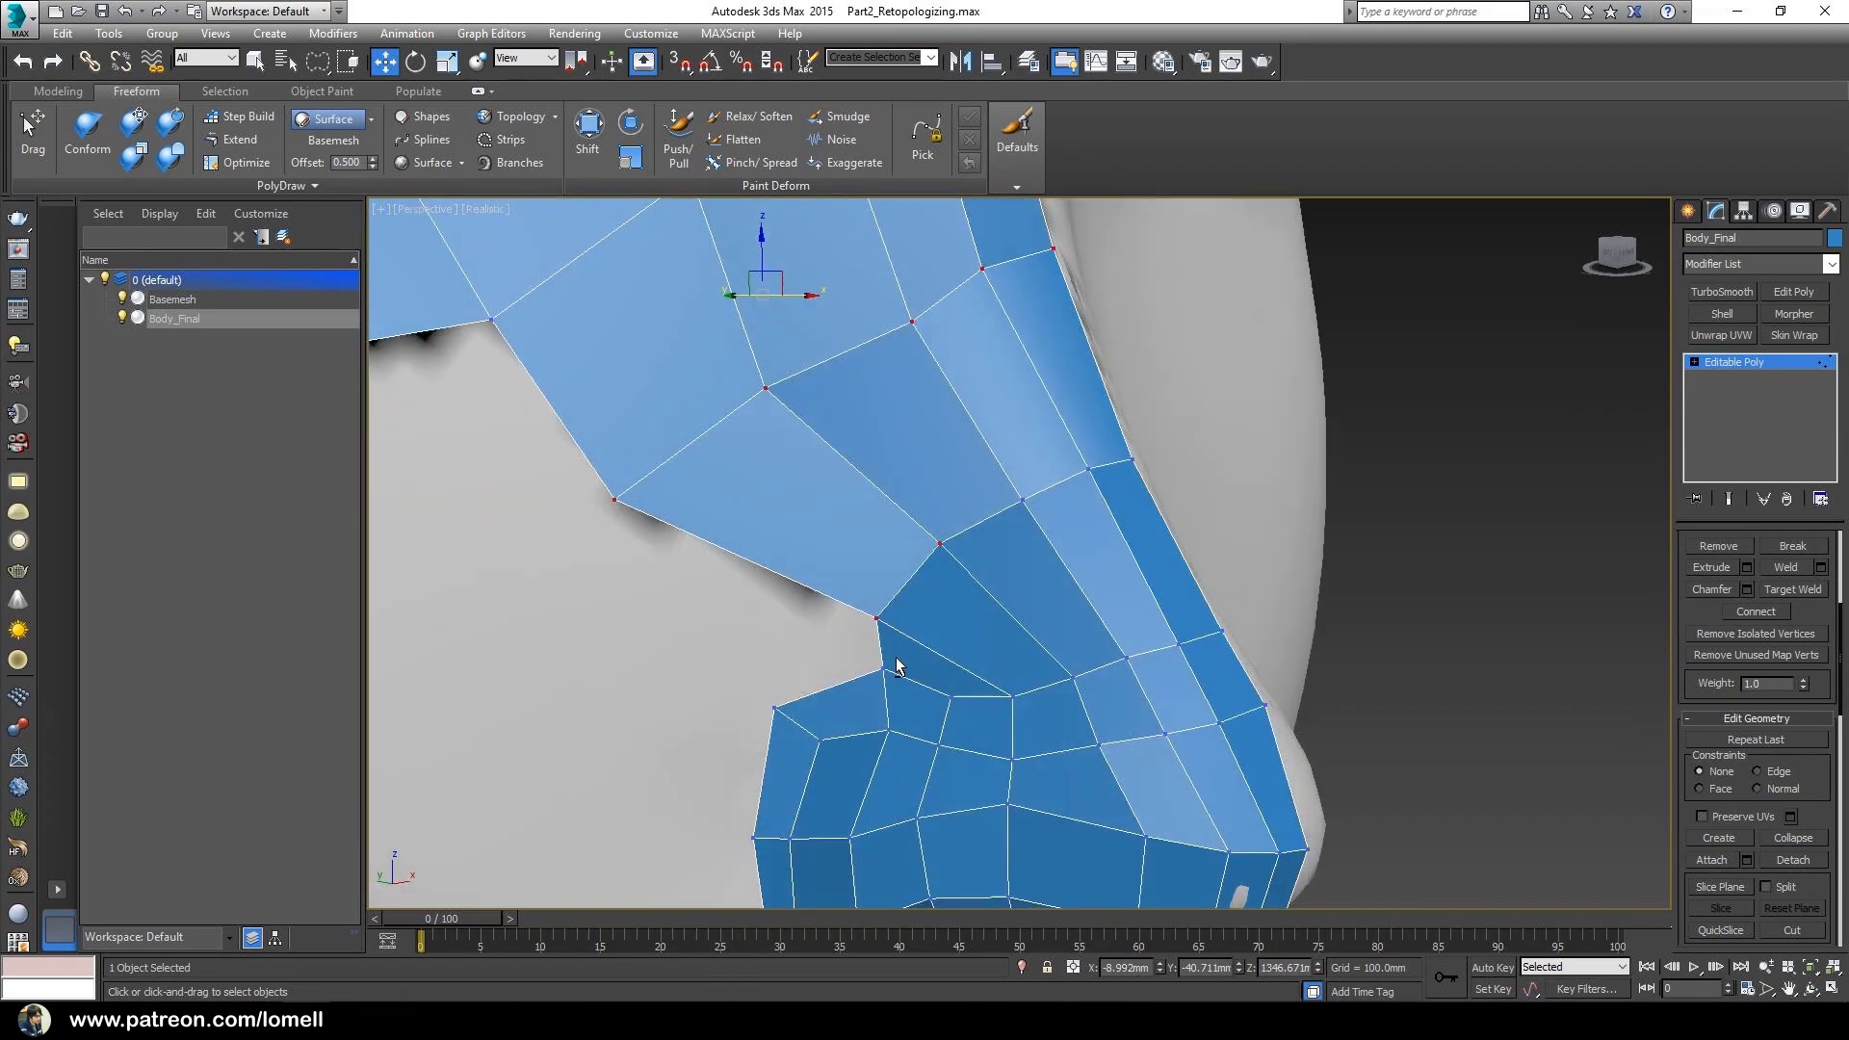
scroll(899, 659, "down", 4)
middle_click_drag(1044, 722, 944, 550, "alt")
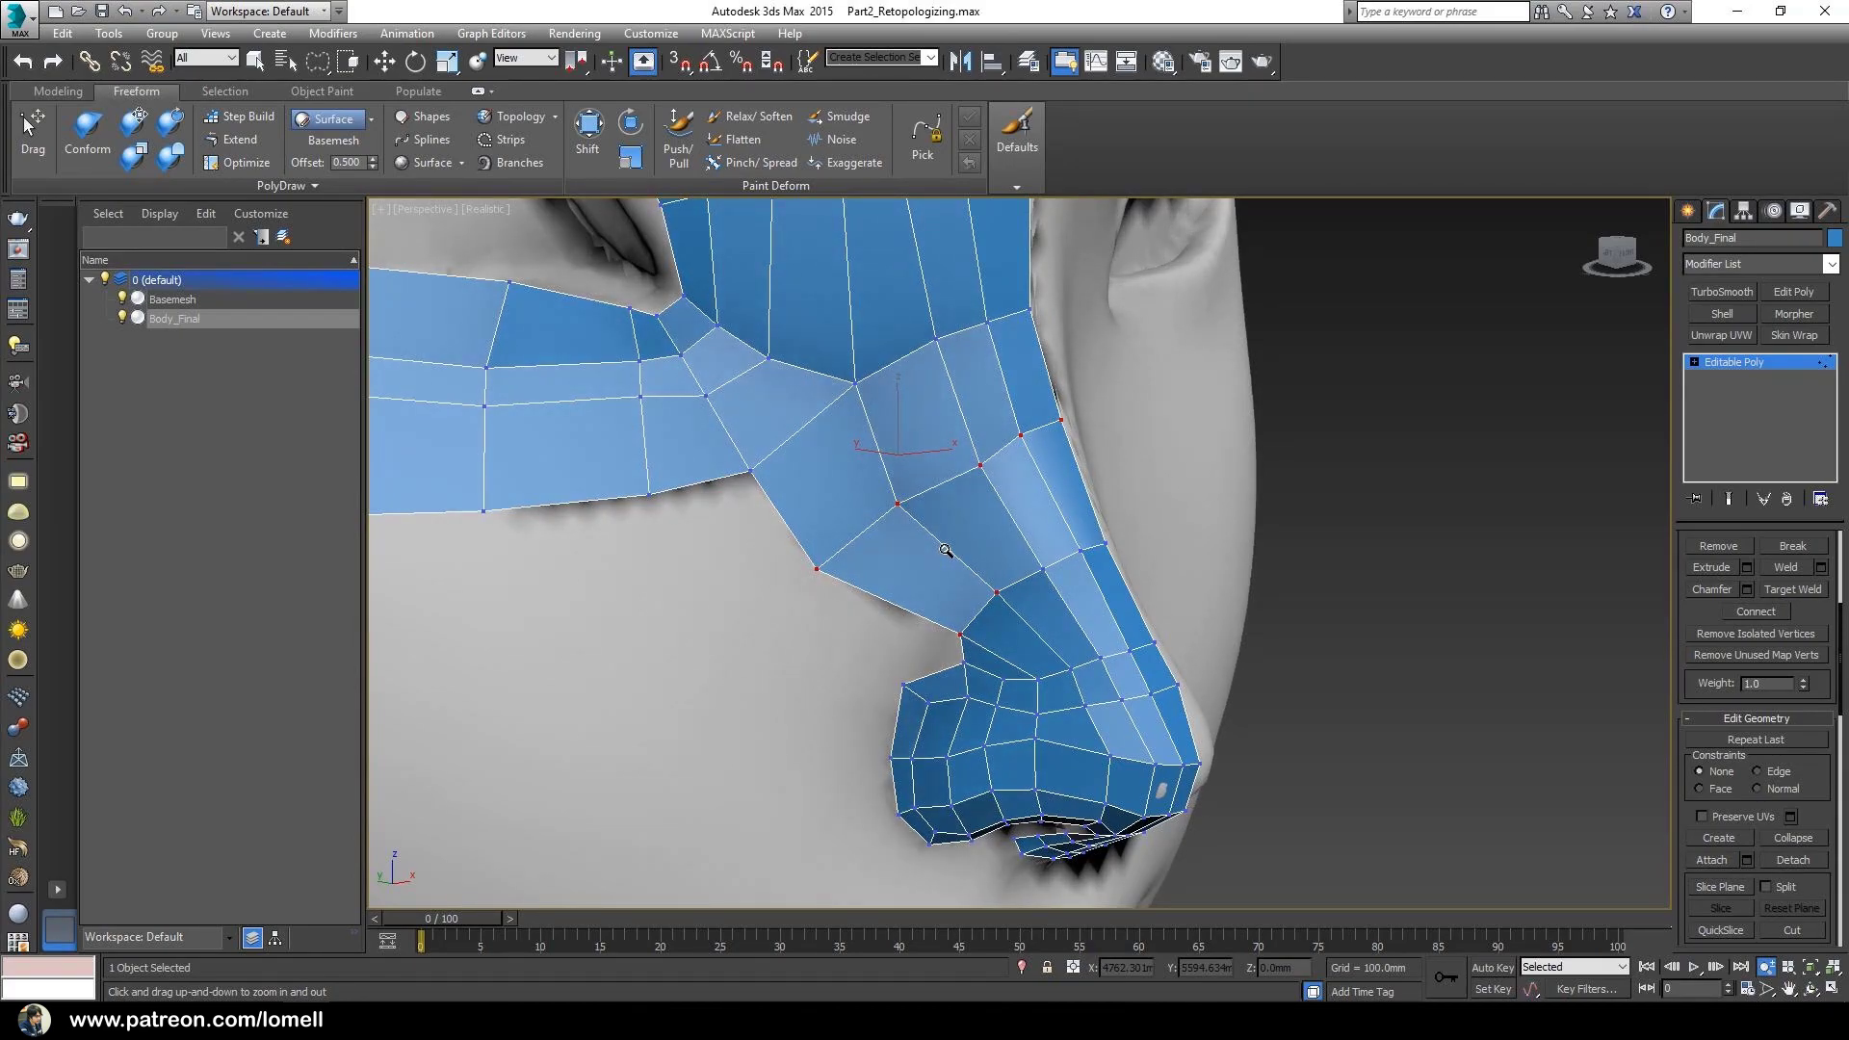
left_click_drag(946, 550, 943, 595)
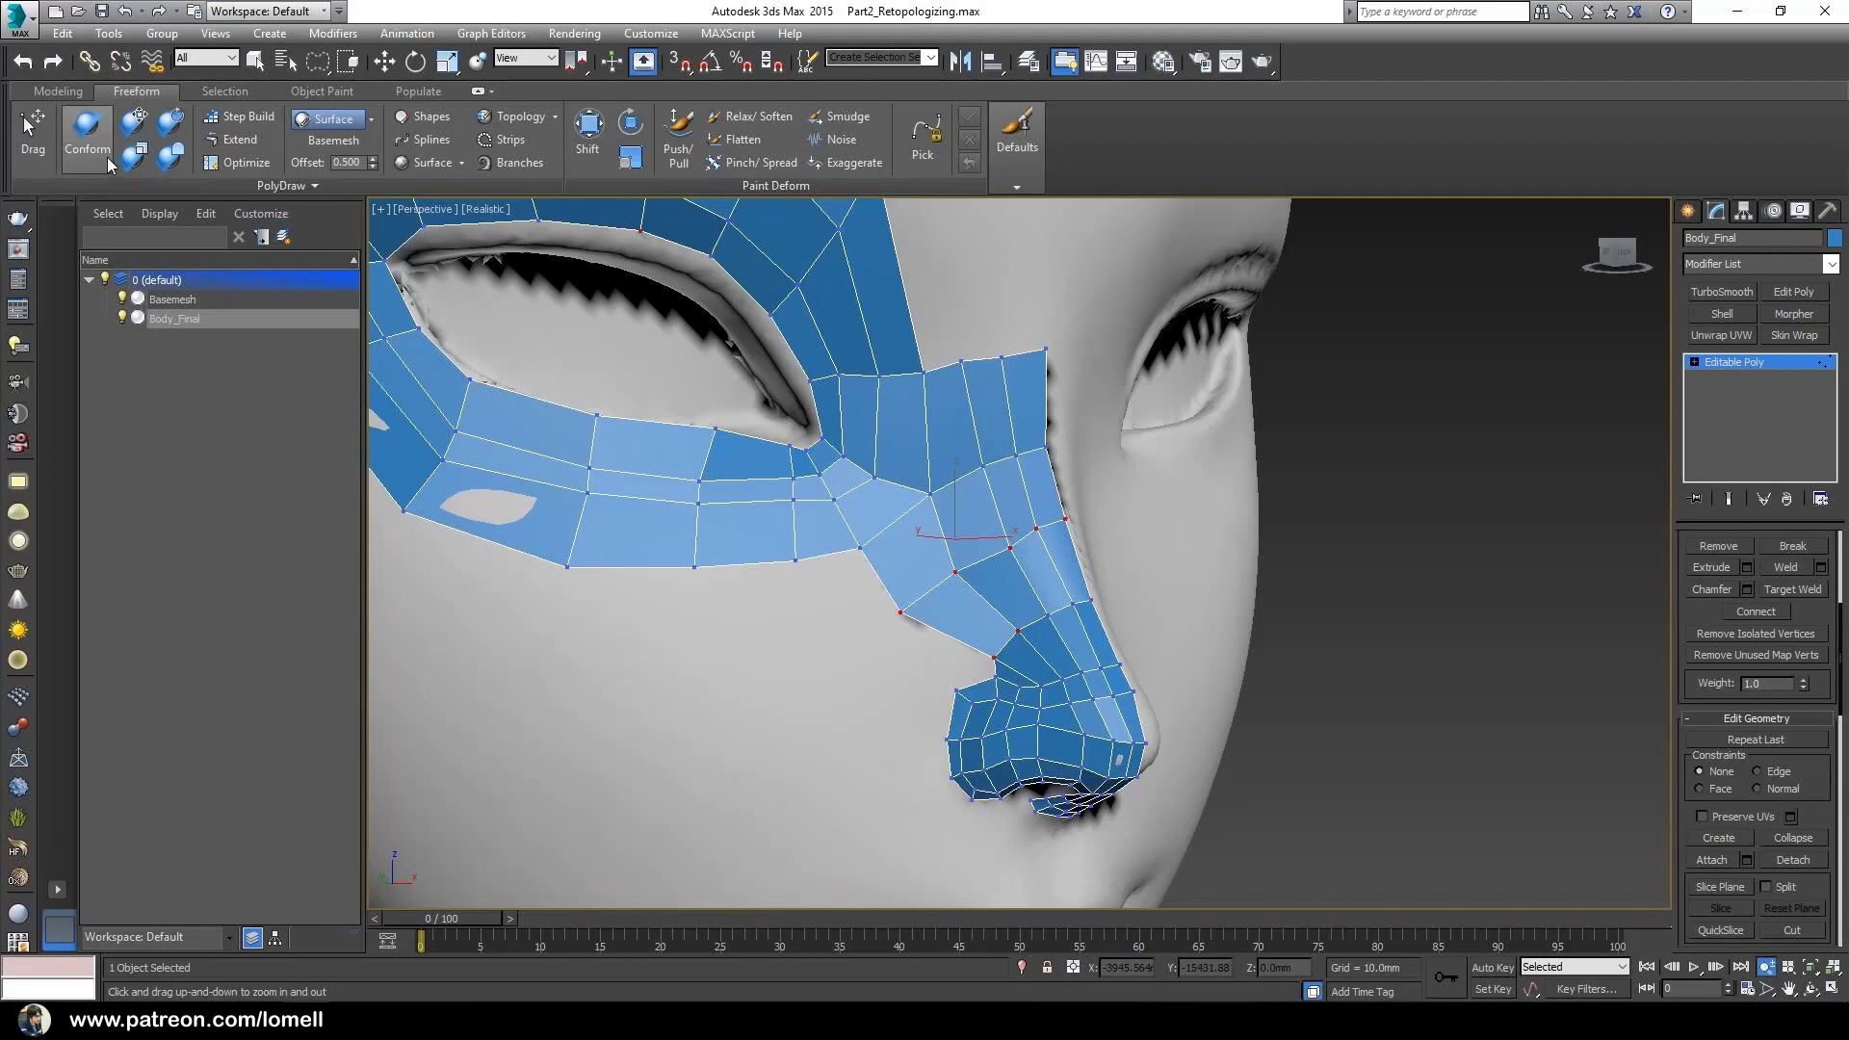
left_click(38, 147)
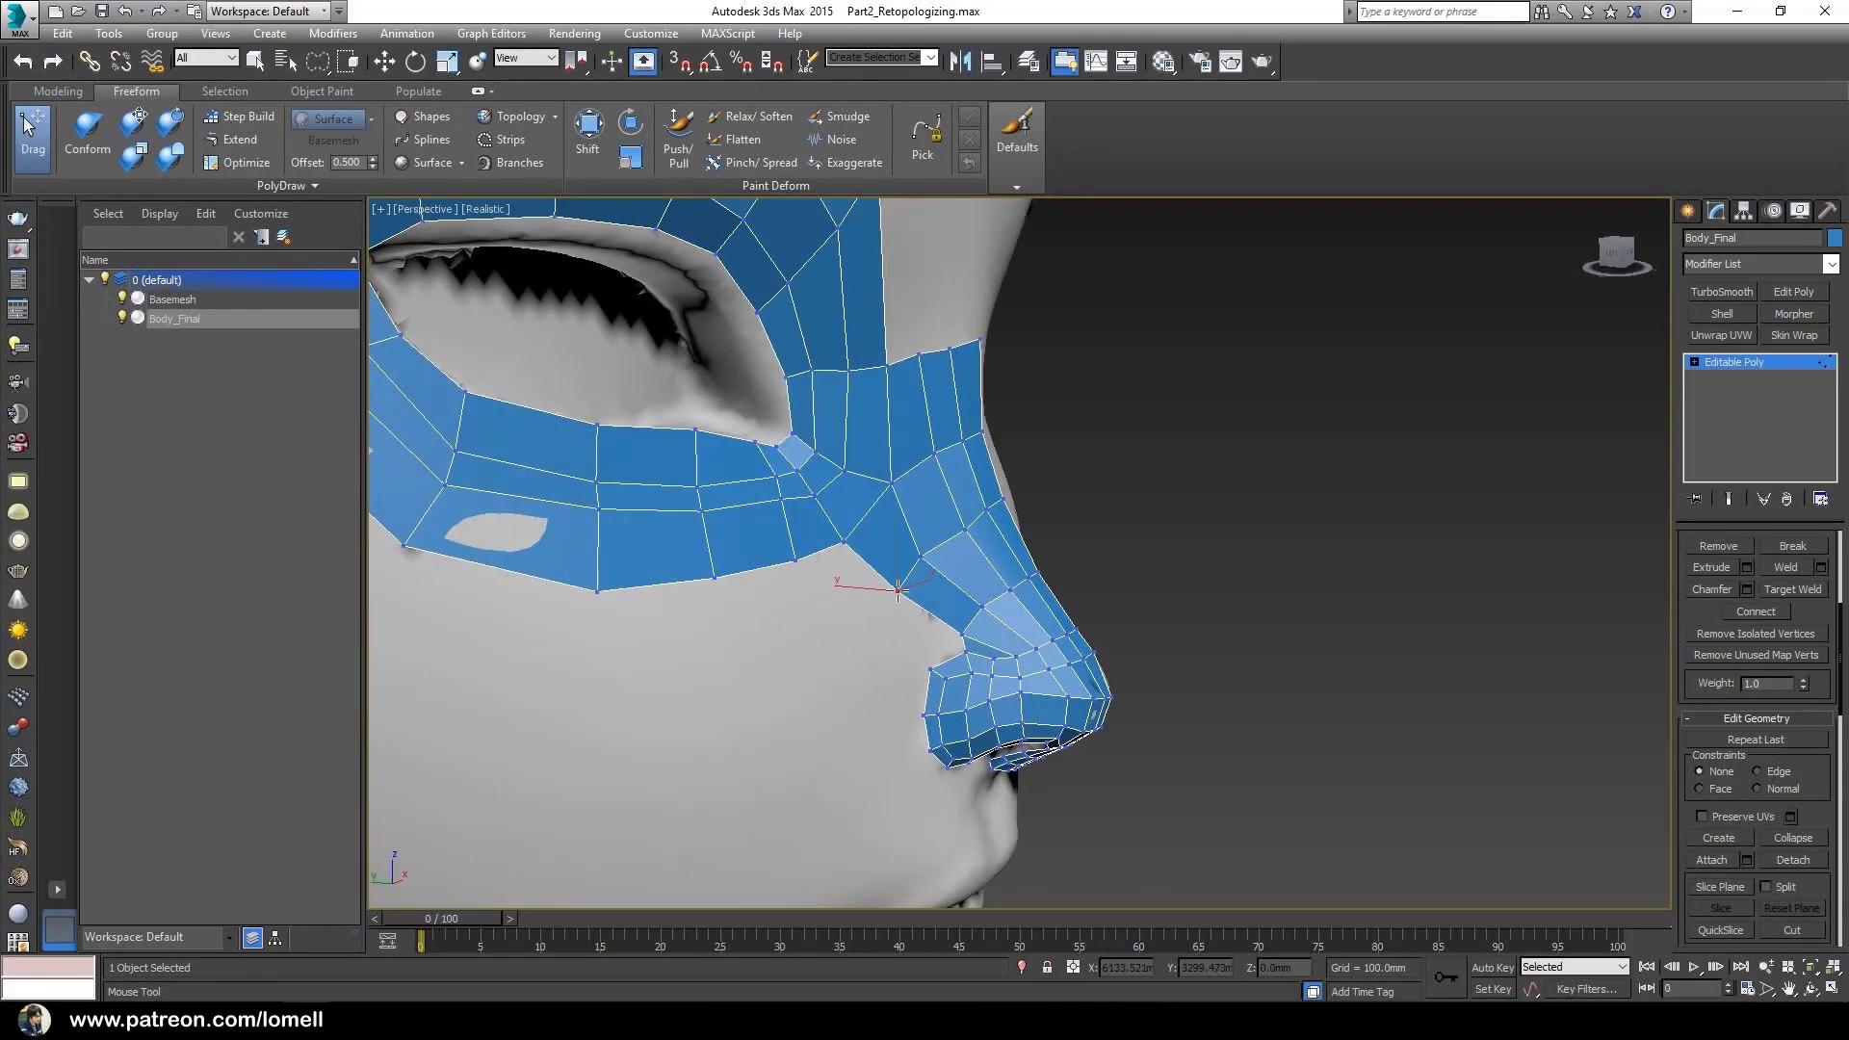
mouse_move(898, 590)
middle_mouse_down("alt")
mouse_move(976, 533)
mouse_move(907, 582)
middle_mouse_up("alt")
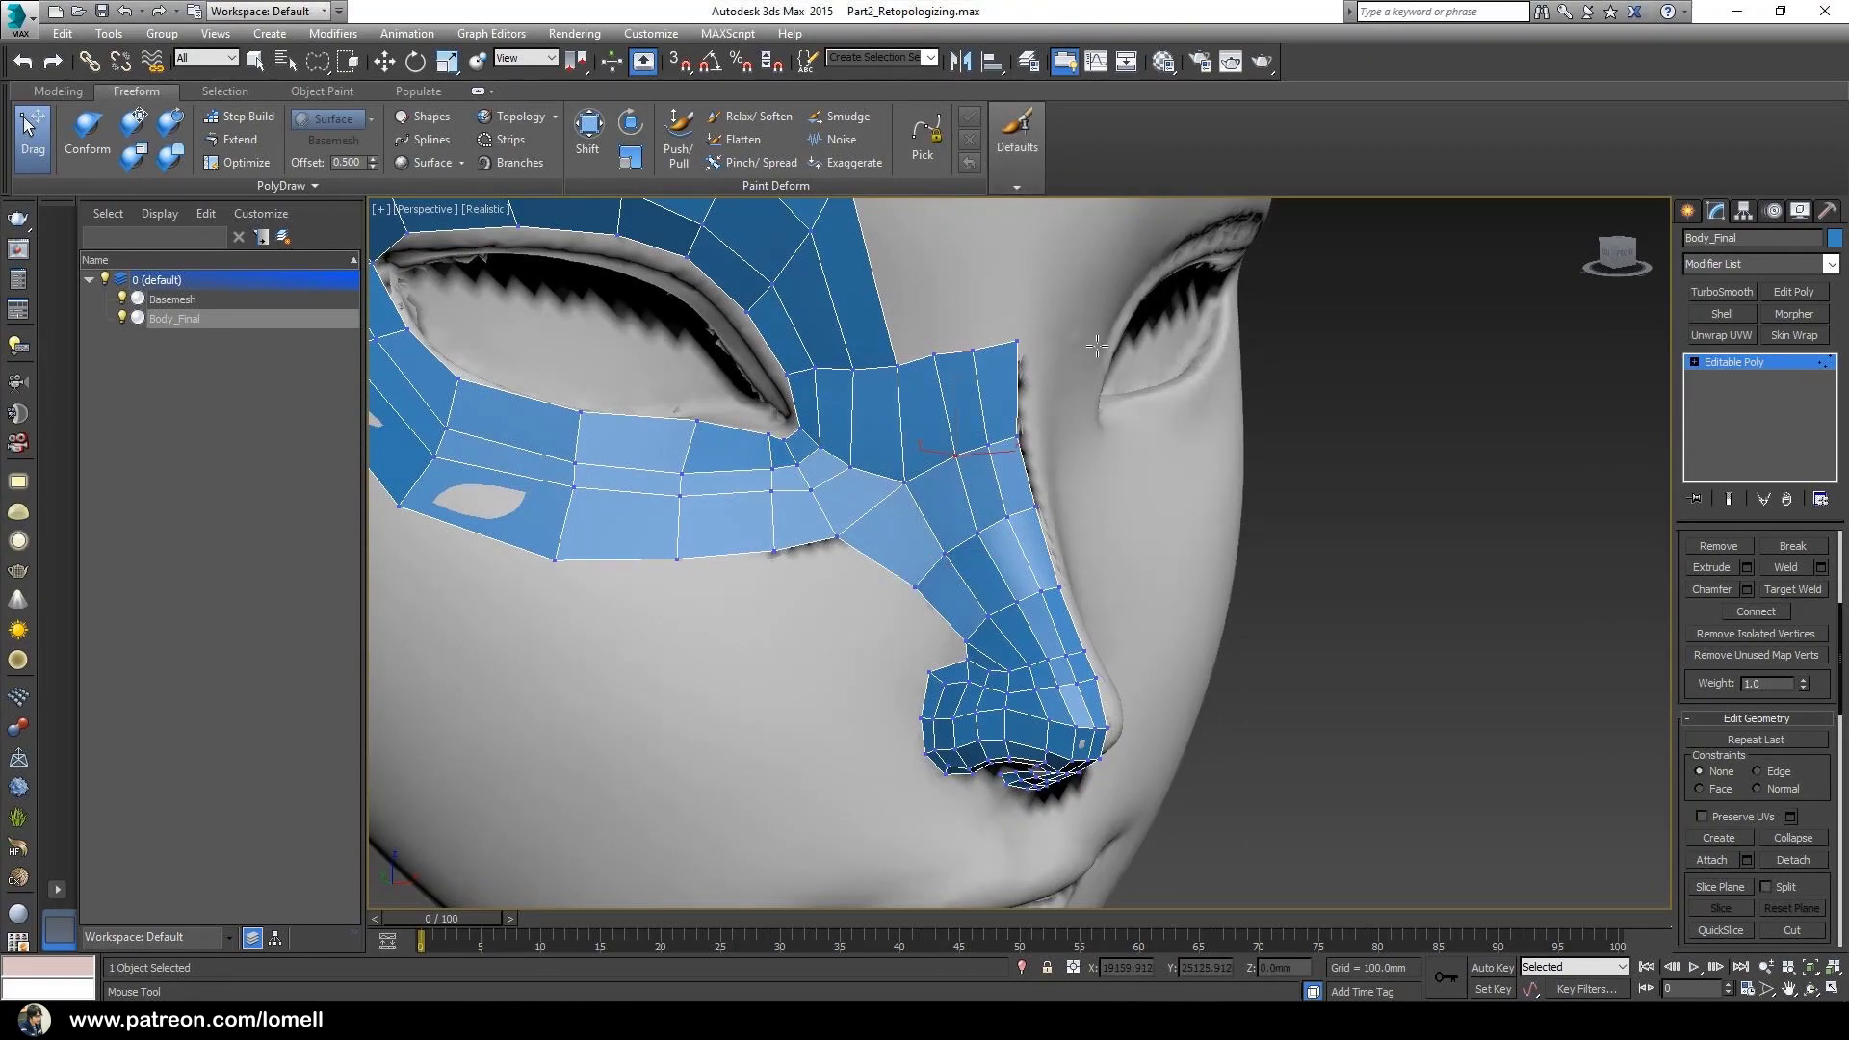
middle_click_drag(1102, 345, 1112, 336, "alt")
left_click_drag(1009, 666, 1014, 658)
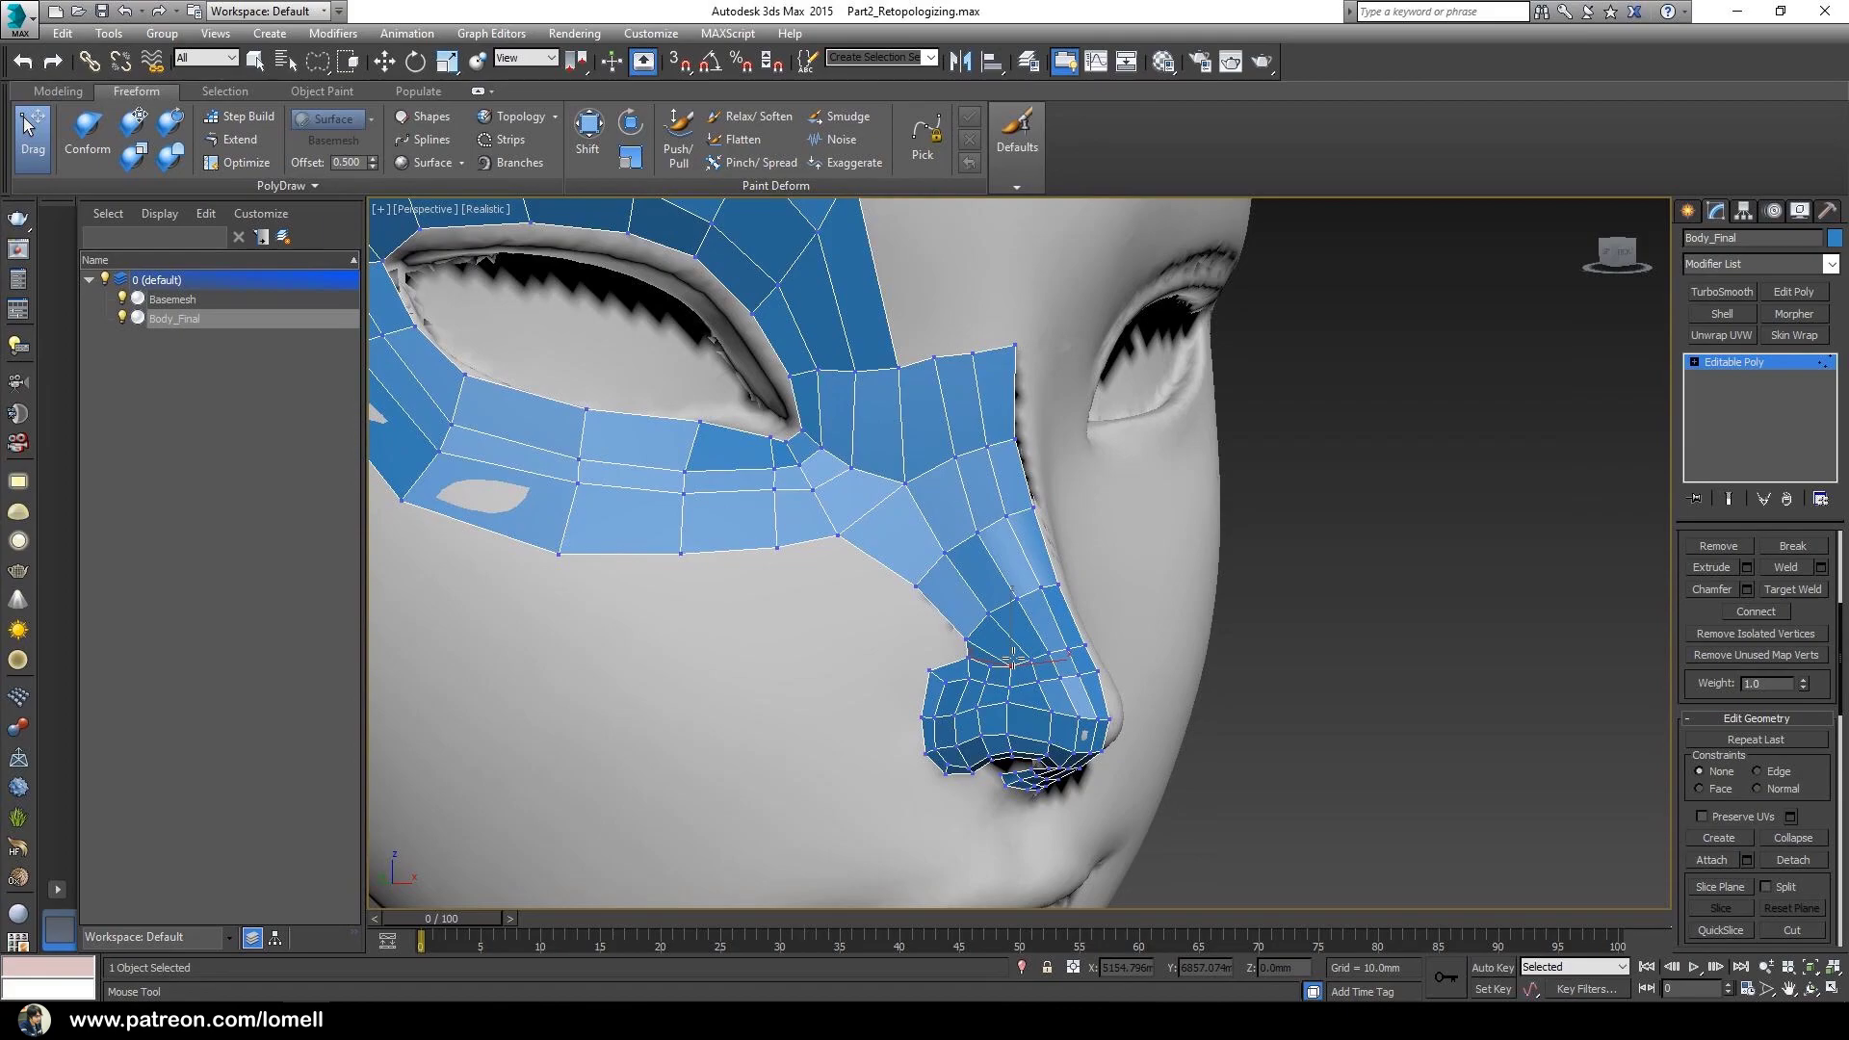
- Examine the connected eye and nose topology on the face from several angles
middle_click_drag(1054, 665, 982, 655, "alt")
middle_click_drag(983, 655, 978, 712, "ctrl+alt")
middle_click_drag(944, 617, 988, 586, "alt")
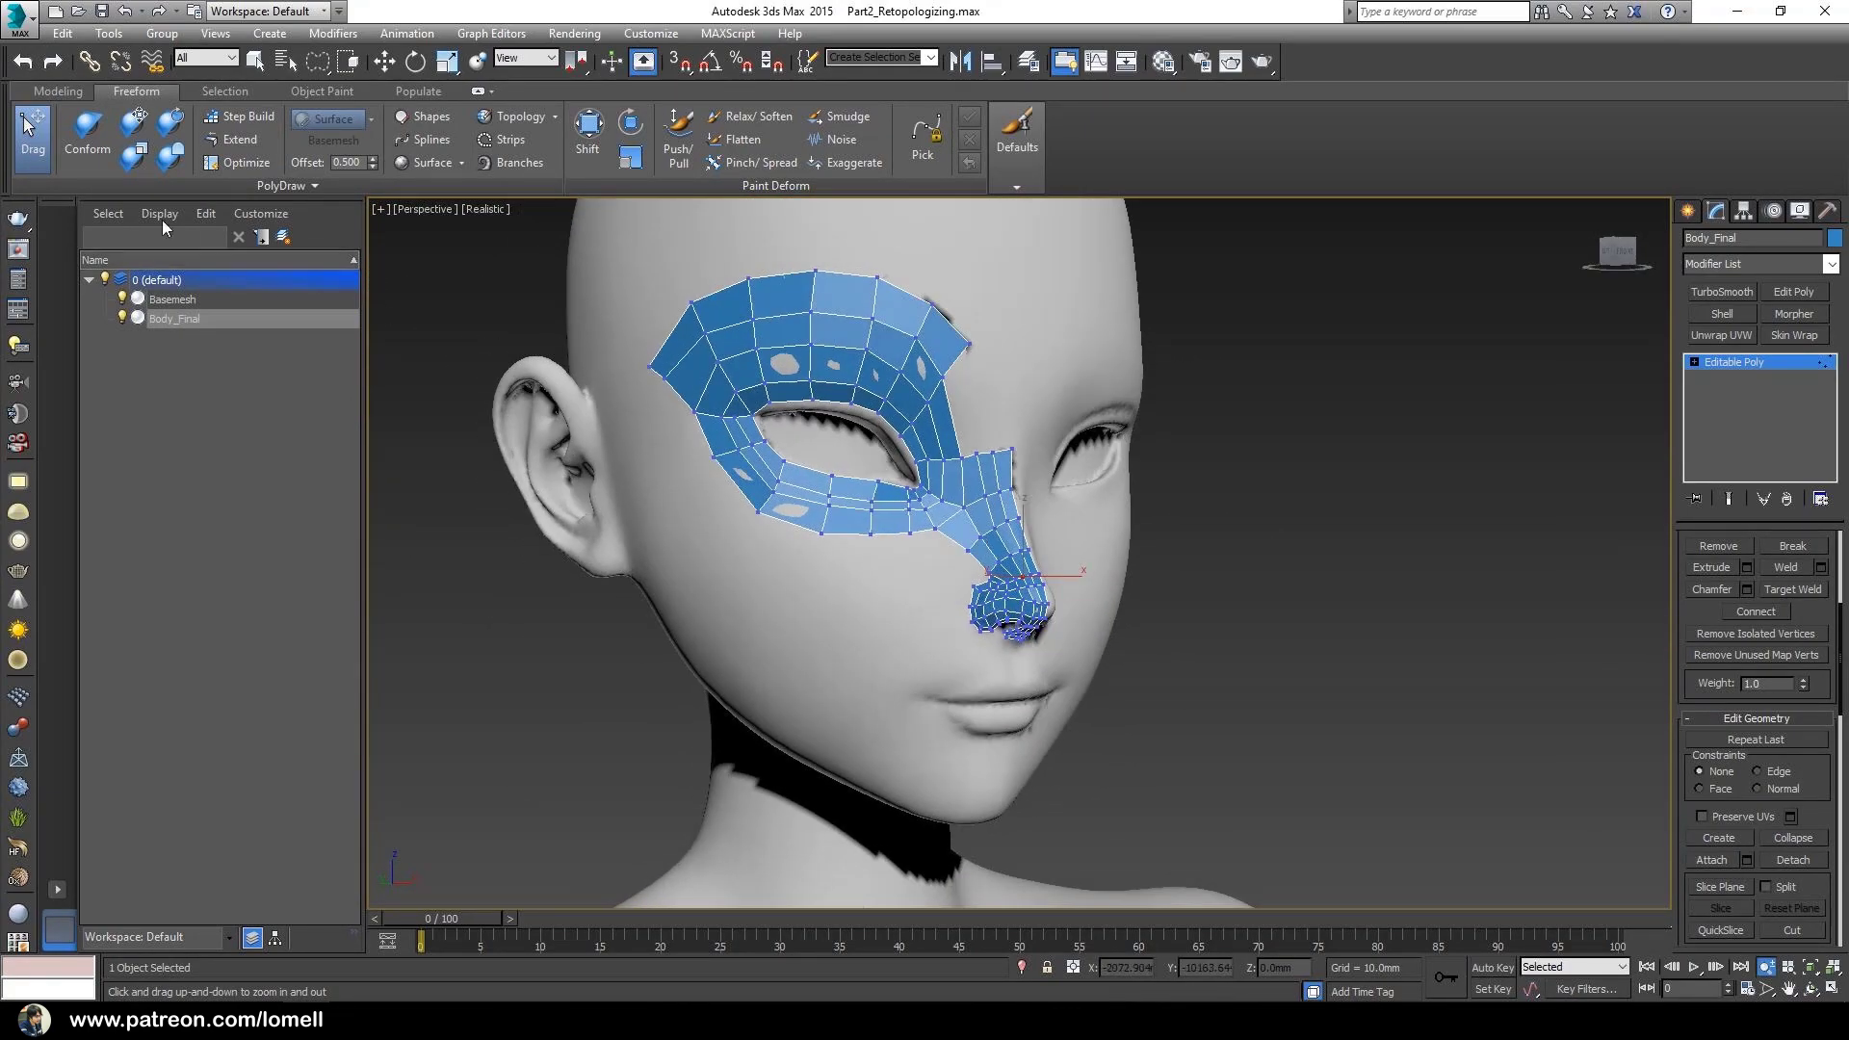
middle_click_drag(1061, 400, 975, 527, "alt")
mouse_move(974, 527)
middle_mouse_down("alt")
mouse_move(973, 582)
mouse_move(978, 516)
mouse_move(1024, 520)
mouse_move(952, 547)
middle_mouse_up("alt")
middle_click_drag(952, 548, 945, 520, "ctrl+alt")
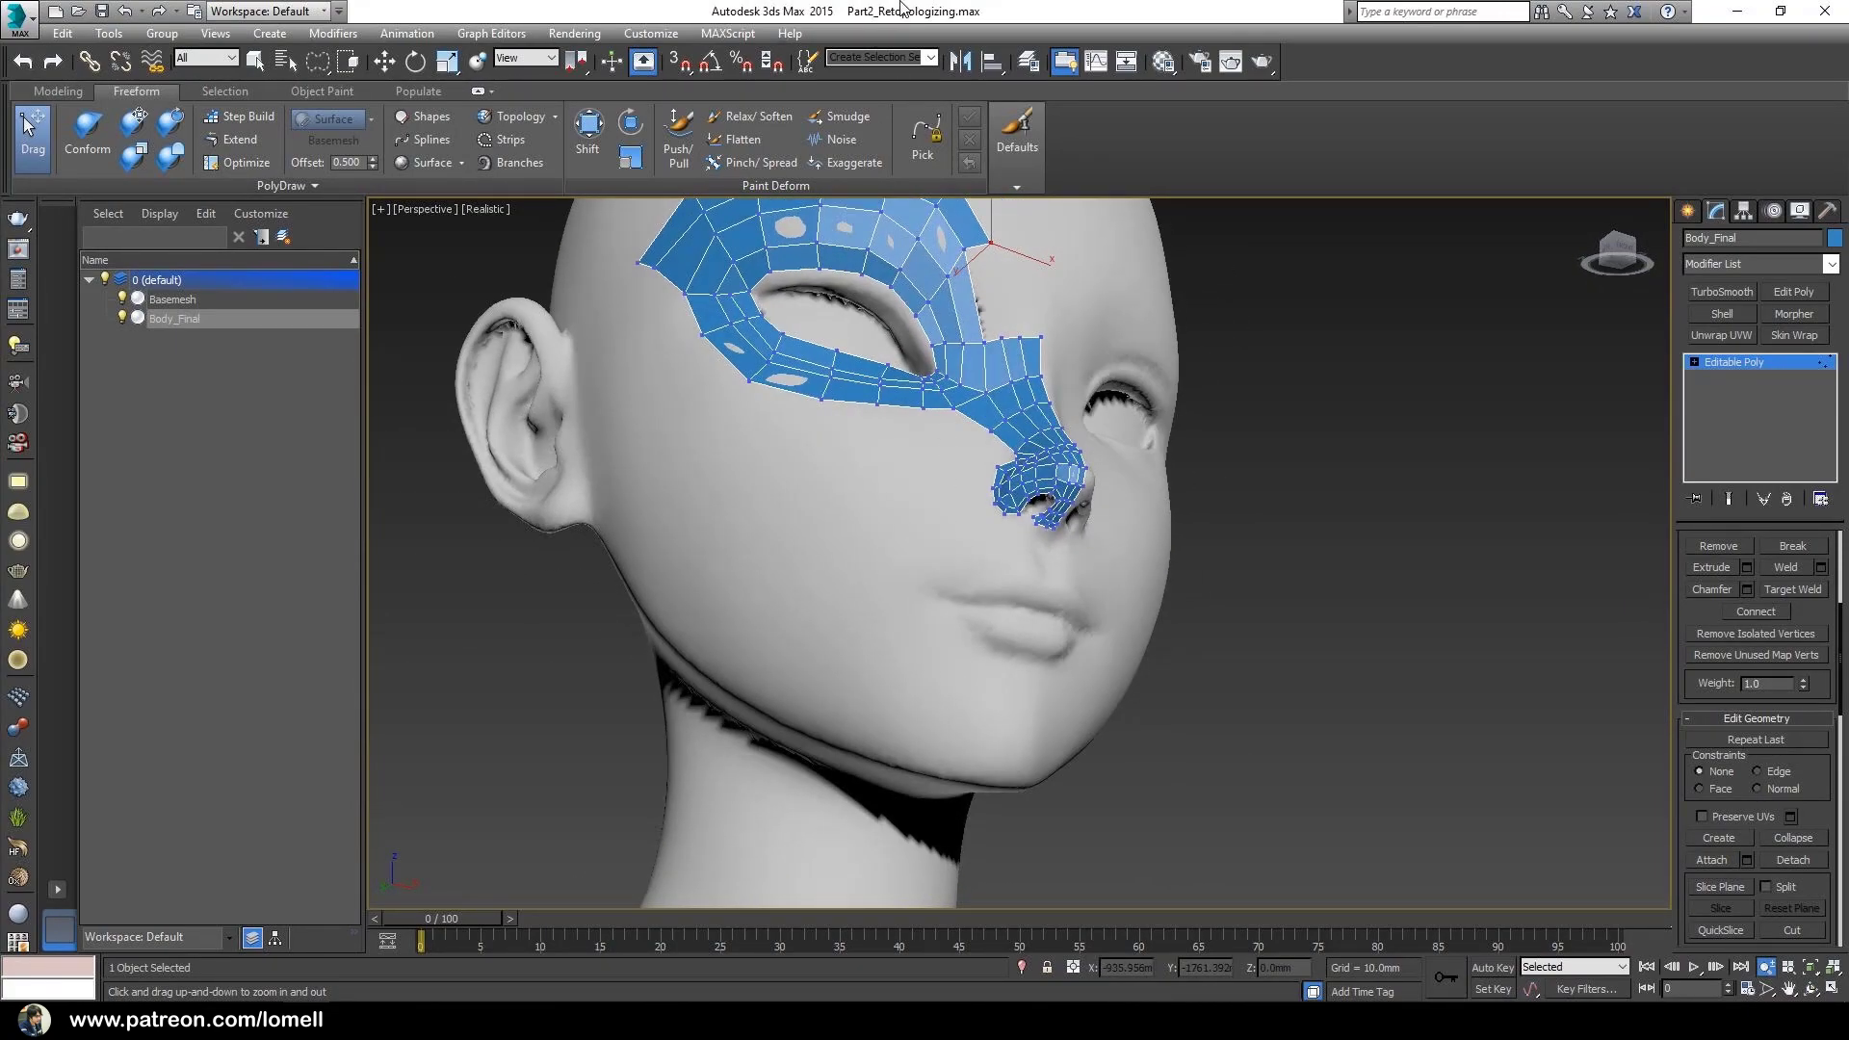
middle_click_drag(994, 574, 949, 540, "alt")
middle_click_drag(790, 289, 867, 496, "alt")
middle_click_drag(866, 496, 812, 442)
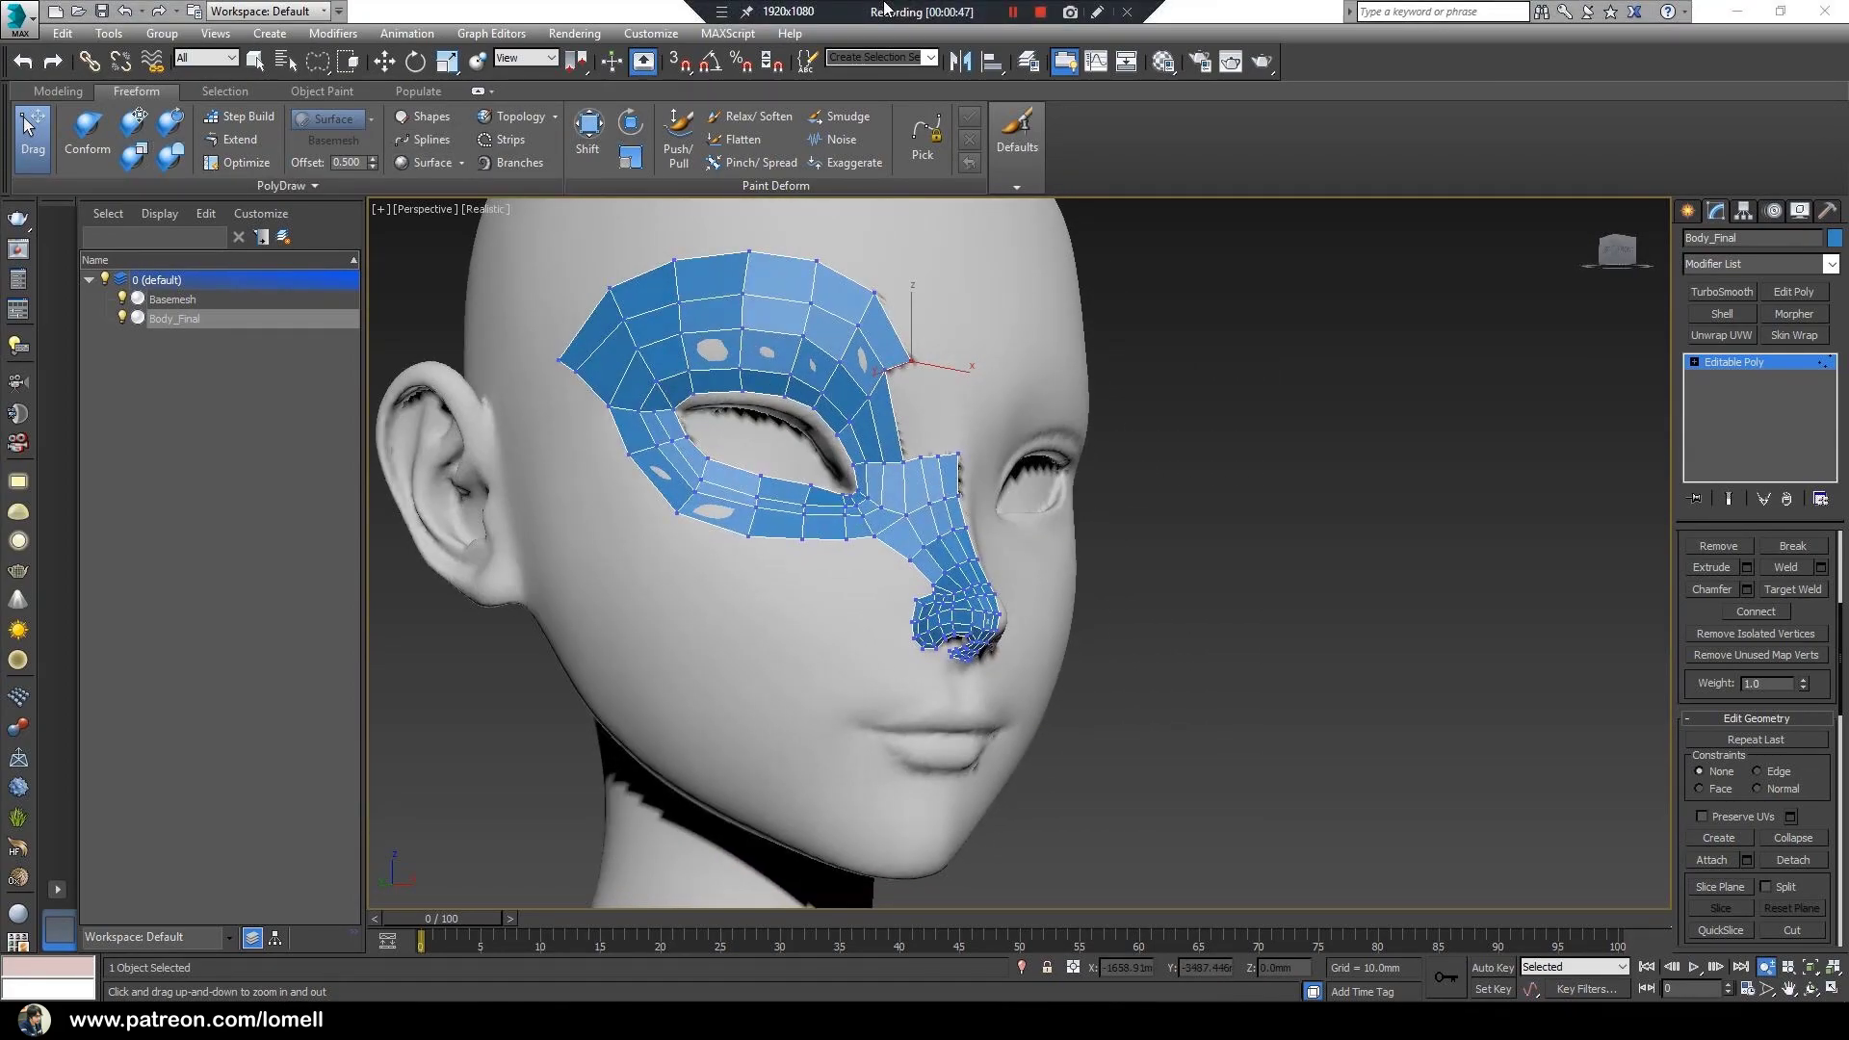
- Extend a two-column strip of quads from the nose base down the philtrum towards the upper lip
left_click(232, 142)
middle_click_drag(997, 580, 1021, 452)
scroll(1037, 560, "up", 6)
left_click_drag(1007, 521, 1003, 604, "shift")
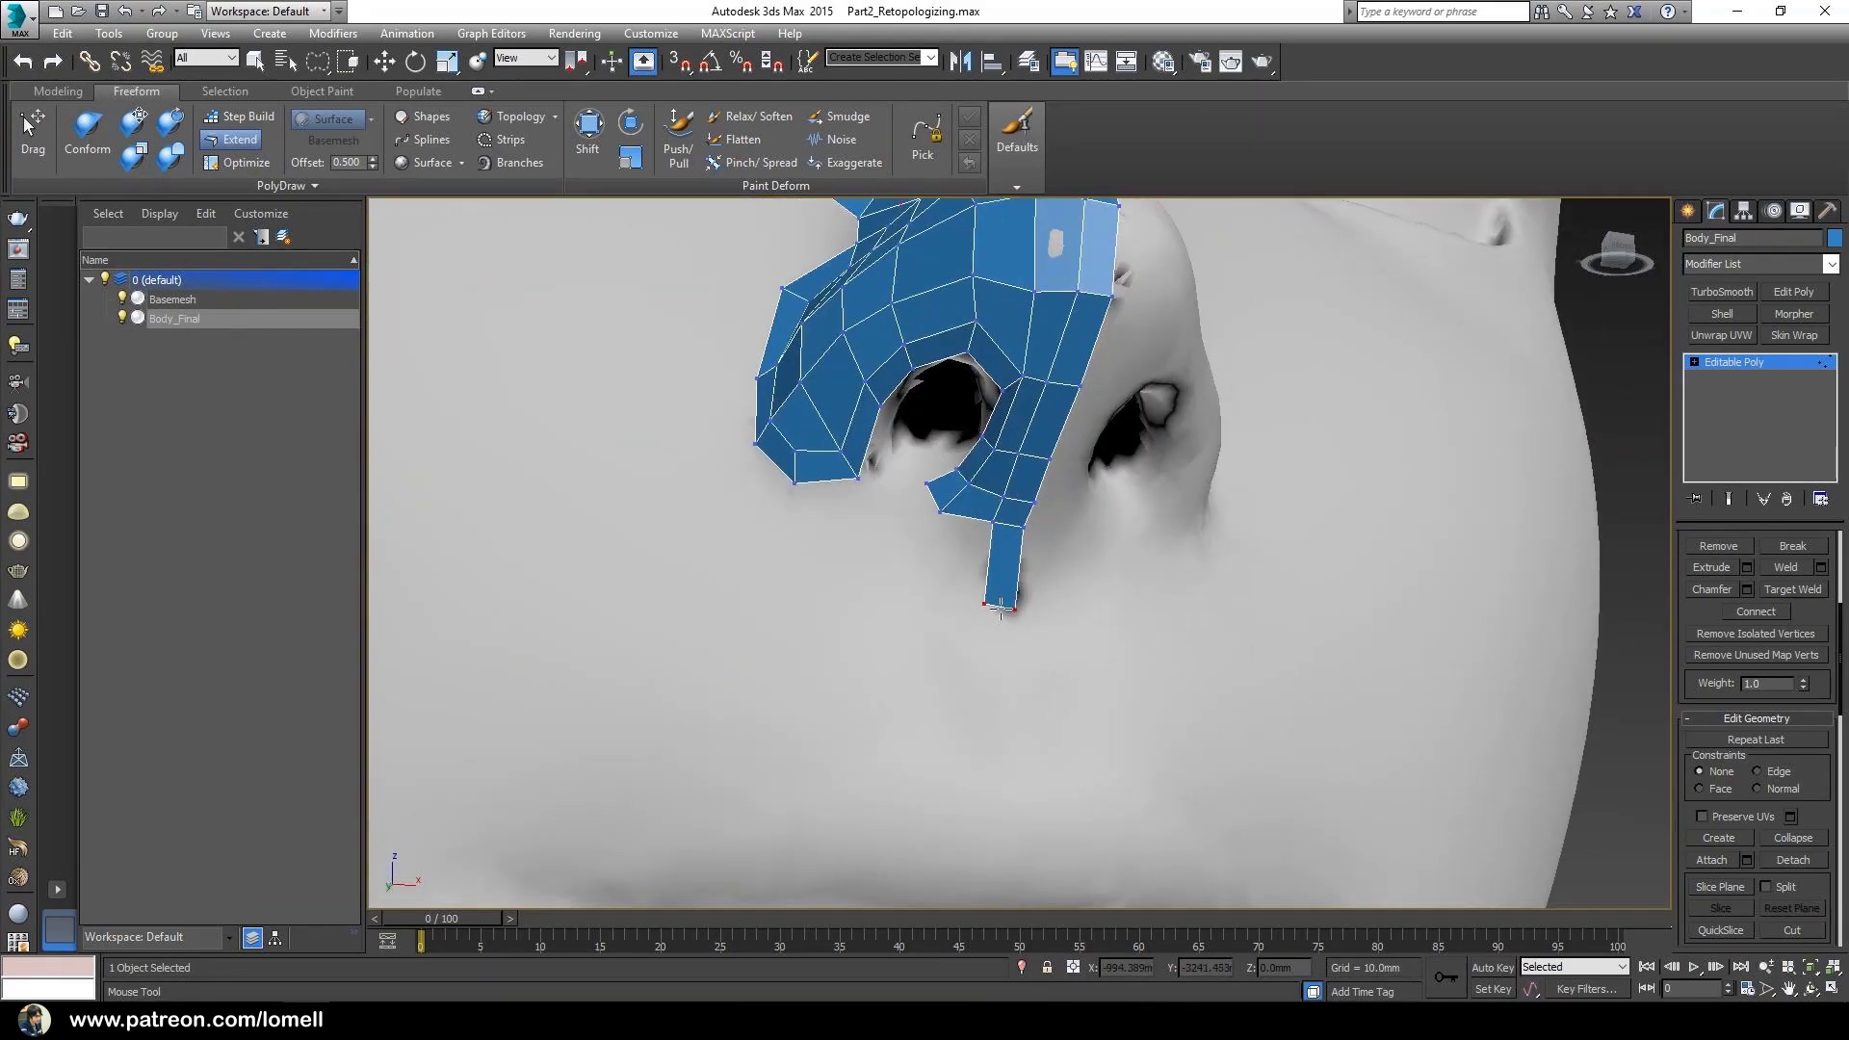
middle_click_drag(1003, 605, 1007, 655, "alt")
key("ctrl+z")
left_click_drag(1024, 525, 1006, 599, "shift")
left_click_drag(1006, 599, 1006, 694, "shift")
left_click_drag(1010, 526, 945, 586)
left_click_drag(994, 598, 949, 688)
- Extend a polygon from the open end below the nostril and bring the facing vertices together to nearly close the nostril ring
middle_click_drag(949, 655, 953, 693, "alt")
left_click_drag(953, 498, 921, 491, "shift")
left_click(33, 136)
middle_click_drag(872, 482, 924, 419, "alt")
left_click_drag(914, 415, 904, 419)
middle_click_drag(904, 419, 903, 403, "alt")
left_click_drag(926, 506, 883, 490)
left_click(231, 140)
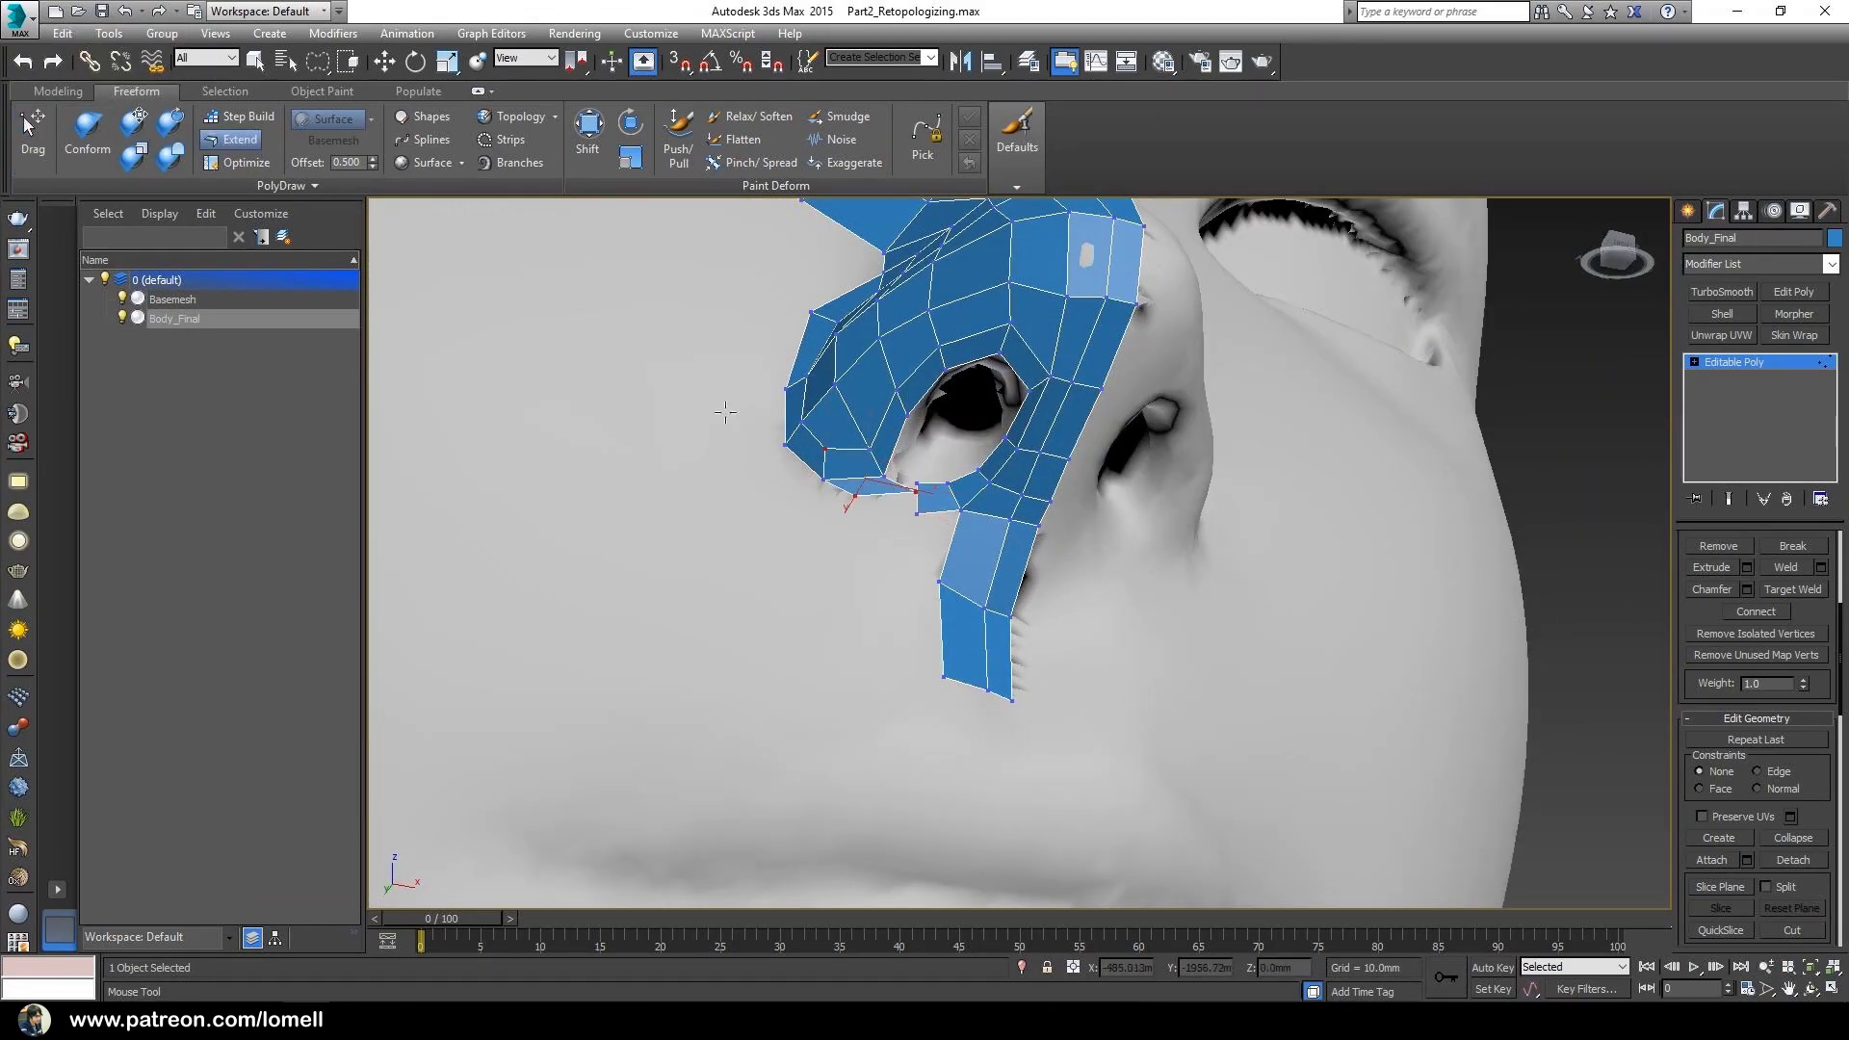
middle_click_drag(835, 477, 877, 516, "alt")
left_click_drag(906, 522, 901, 521)
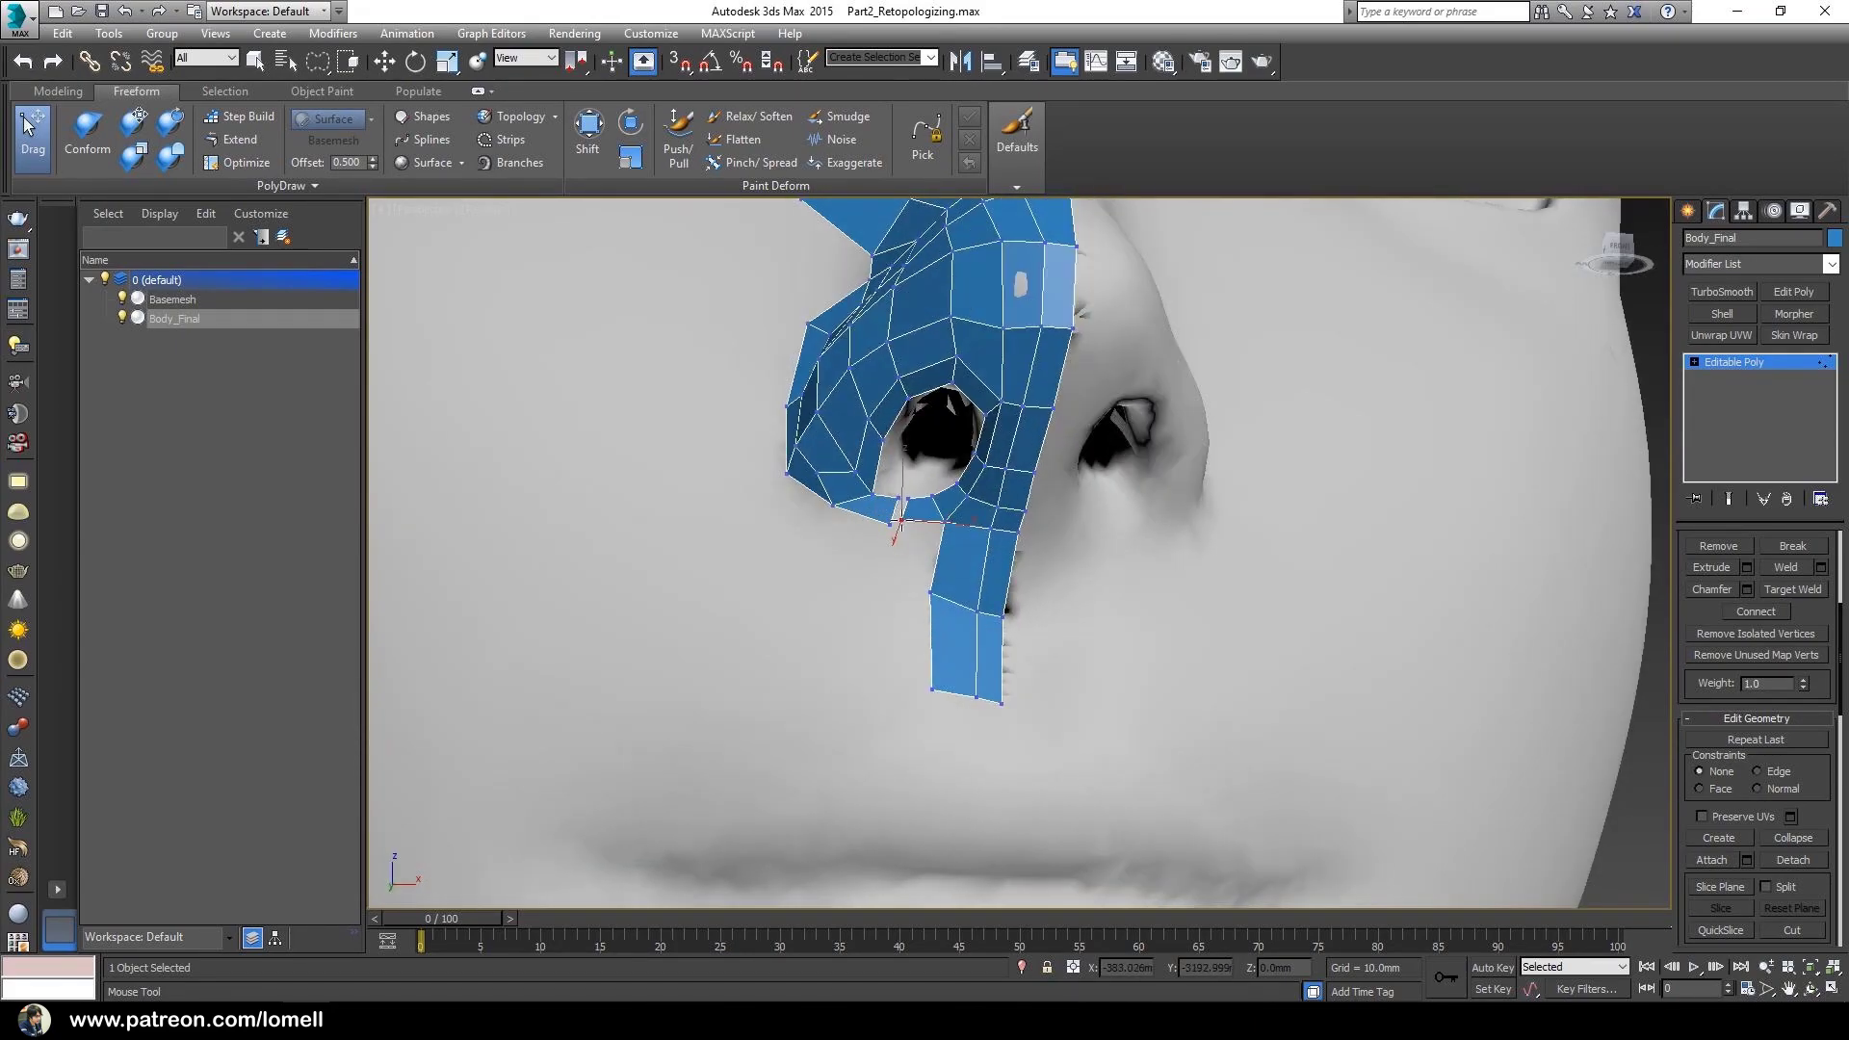
scroll(896, 521, "down", 3)
- Build a narrow strip of quads along the upper lip border from the right mouth corner to the philtrum
middle_click_drag(896, 521, 857, 482, "alt")
left_click(239, 139)
scroll(818, 540, "up", 3)
left_click(241, 117)
middle_click_drag(636, 607, 720, 576, "alt")
left_click(33, 133)
left_click_drag(732, 596, 793, 546)
left_click(233, 139)
left_click_drag(793, 546, 920, 509, "shift")
middle_click_drag(920, 509, 984, 491, "alt")
left_click_drag(989, 483, 1076, 495, "shift")
- Reposition the upper lip strip's vertices to follow the lip border and align with the philtrum columns
key("d")
middle_click_drag(1076, 495, 1103, 495, "alt")
left_click_drag(992, 470, 1004, 471)
middle_click_drag(1006, 474, 975, 480, "alt")
left_click_drag(1056, 469, 1088, 476)
middle_click_drag(1083, 482, 1146, 482, "alt")
left_click_drag(771, 525, 769, 529)
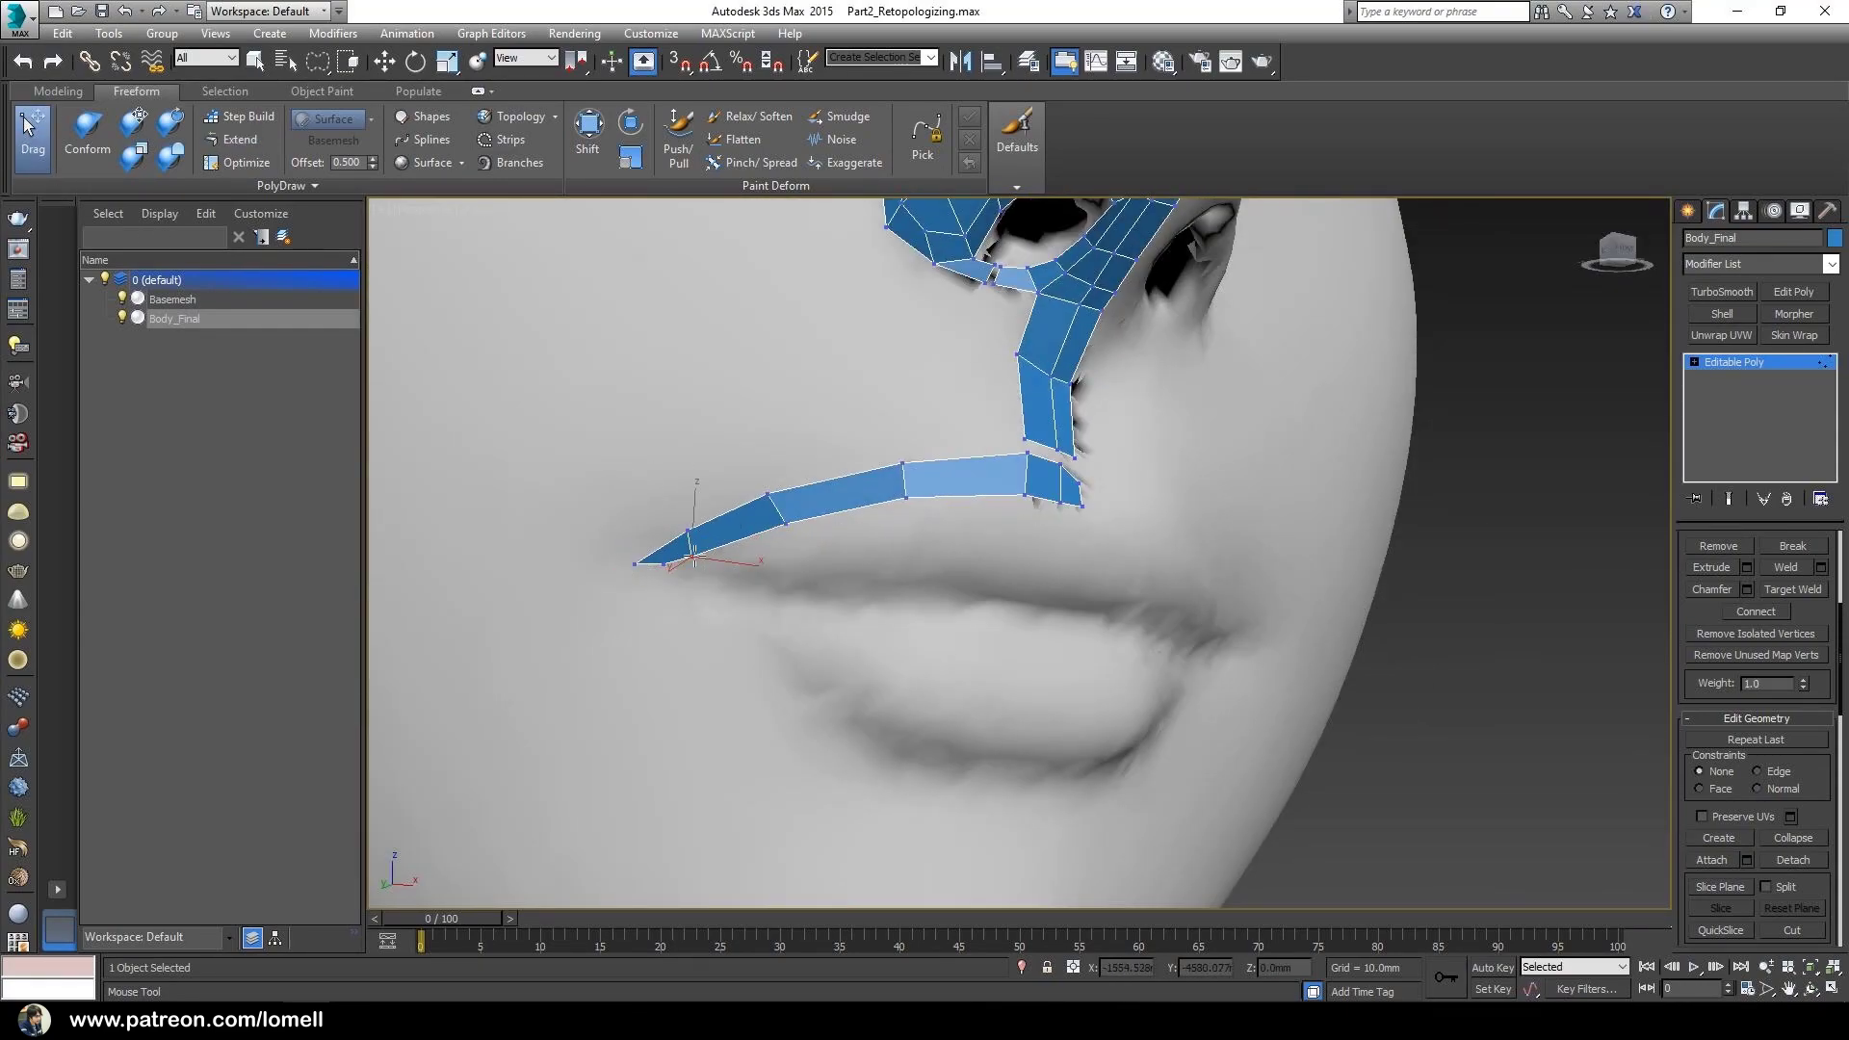
- Extend the lip strip around the mouth corner and adjust the corner vertices to follow the curve
left_click(231, 140)
middle_click_drag(636, 587, 670, 584, "alt")
left_click_drag(664, 565, 678, 597, "shift")
left_click(33, 140)
middle_click_drag(645, 570, 651, 569, "alt")
left_click_drag(652, 563, 662, 558)
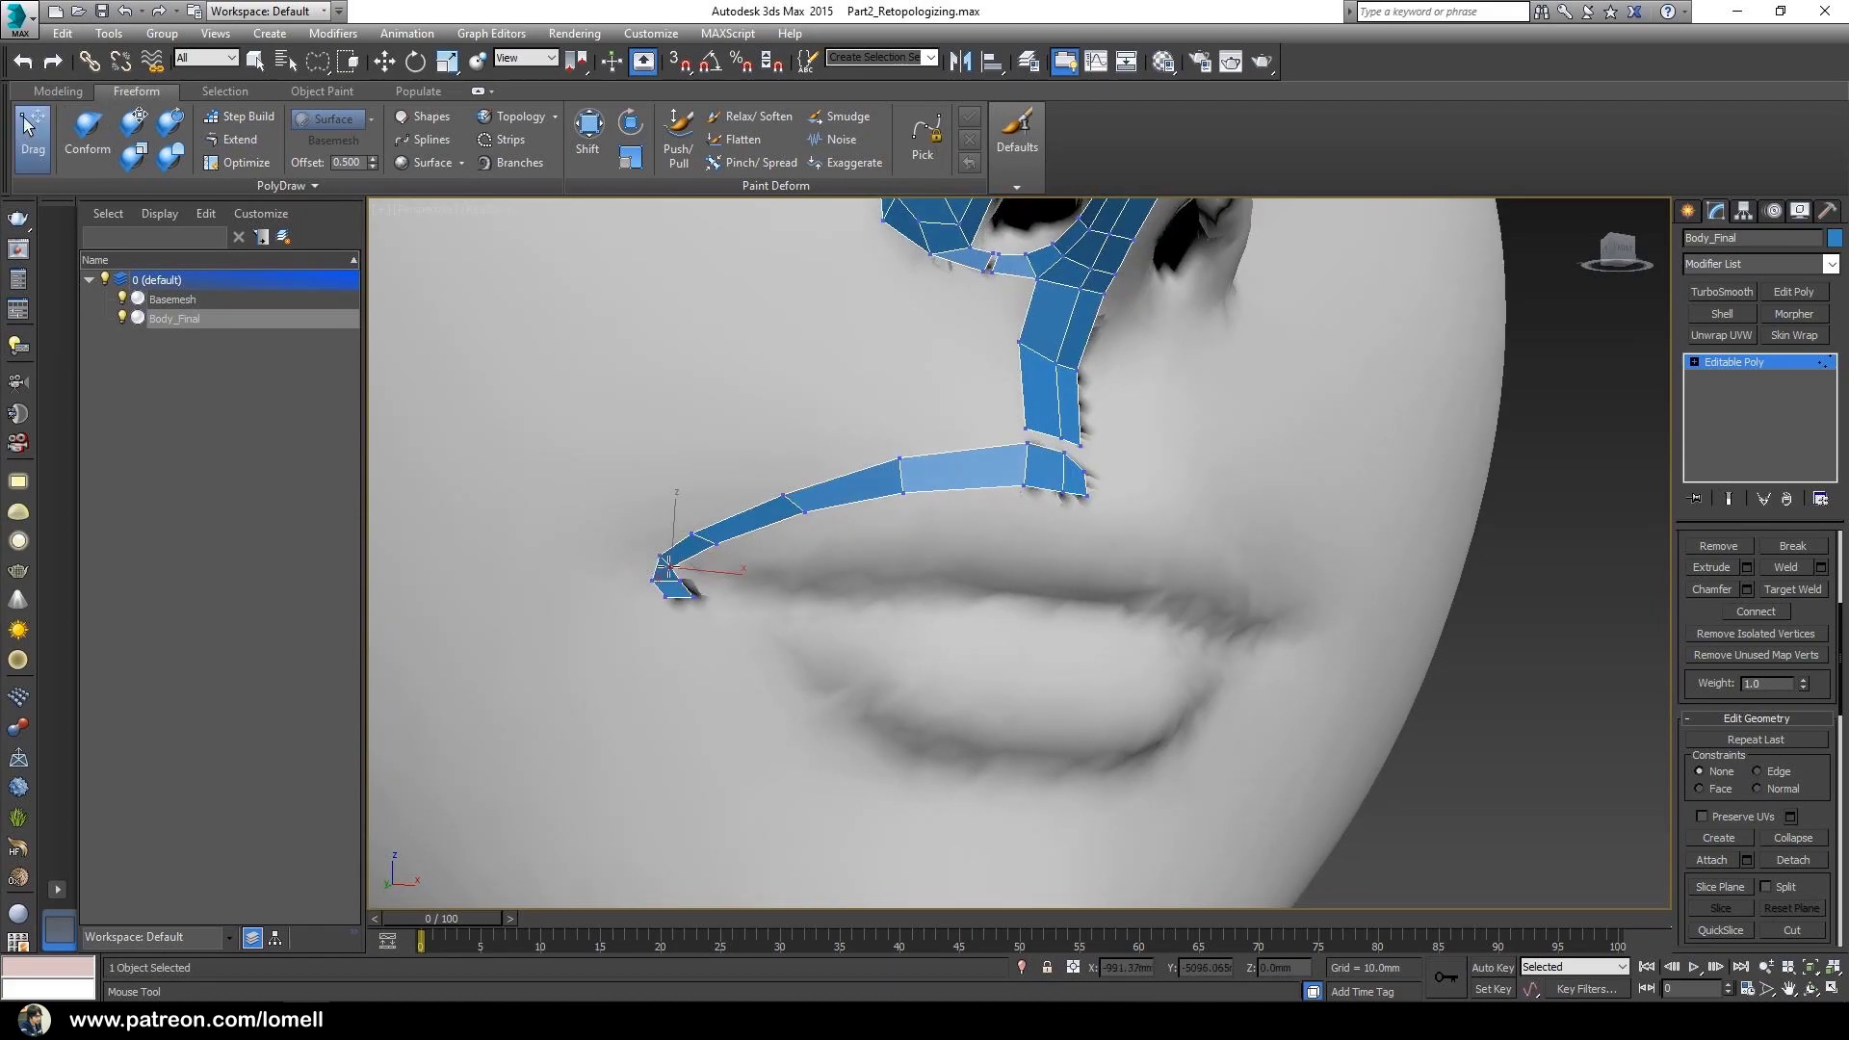
- Extend a row of quads from the lower edge of the border strip across the upper lip to the mouth corner
left_click(227, 140)
middle_click_drag(867, 540, 905, 530, "alt")
scroll(706, 576, "up", 3)
left_click_drag(1309, 360, 1302, 454, "shift")
left_click_drag(1284, 359, 1203, 449)
left_click_drag(1206, 352, 1019, 469)
left_click_drag(989, 388, 866, 504)
left_click_drag(834, 442, 760, 589)
- Extend another row of quads down the upper lip to the parting line between the lips
left_click_drag(750, 541, 873, 573)
left_click_drag(867, 503, 1033, 547)
left_click_drag(1019, 469, 1199, 547)
left_click_drag(1203, 449, 1267, 547)
left_click_drag(1277, 453, 1318, 549)
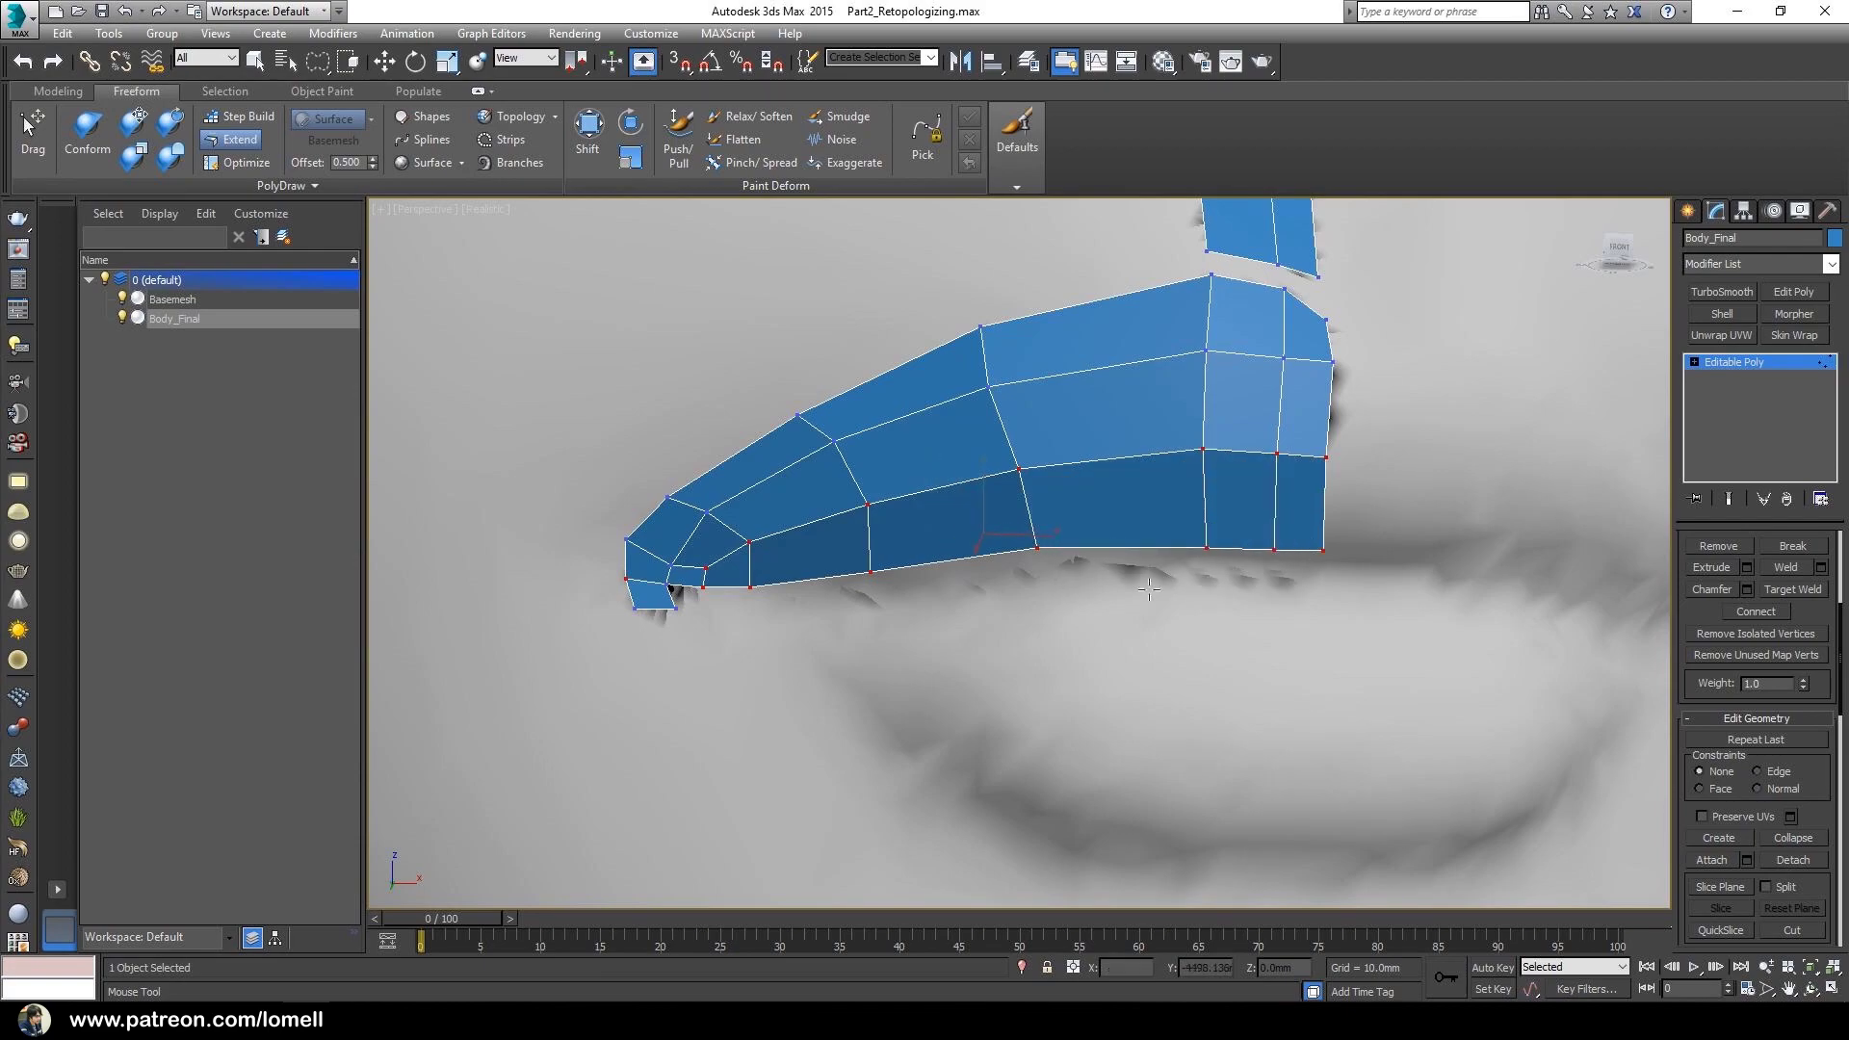
- Extend a narrow strip of quads from the mouth corner along the lower lip border to the middle of the mouth
middle_click_drag(1155, 569, 1167, 535, "alt")
left_click_drag(674, 507, 809, 560, "shift")
left_click(32, 140)
left_click_drag(688, 506, 694, 501)
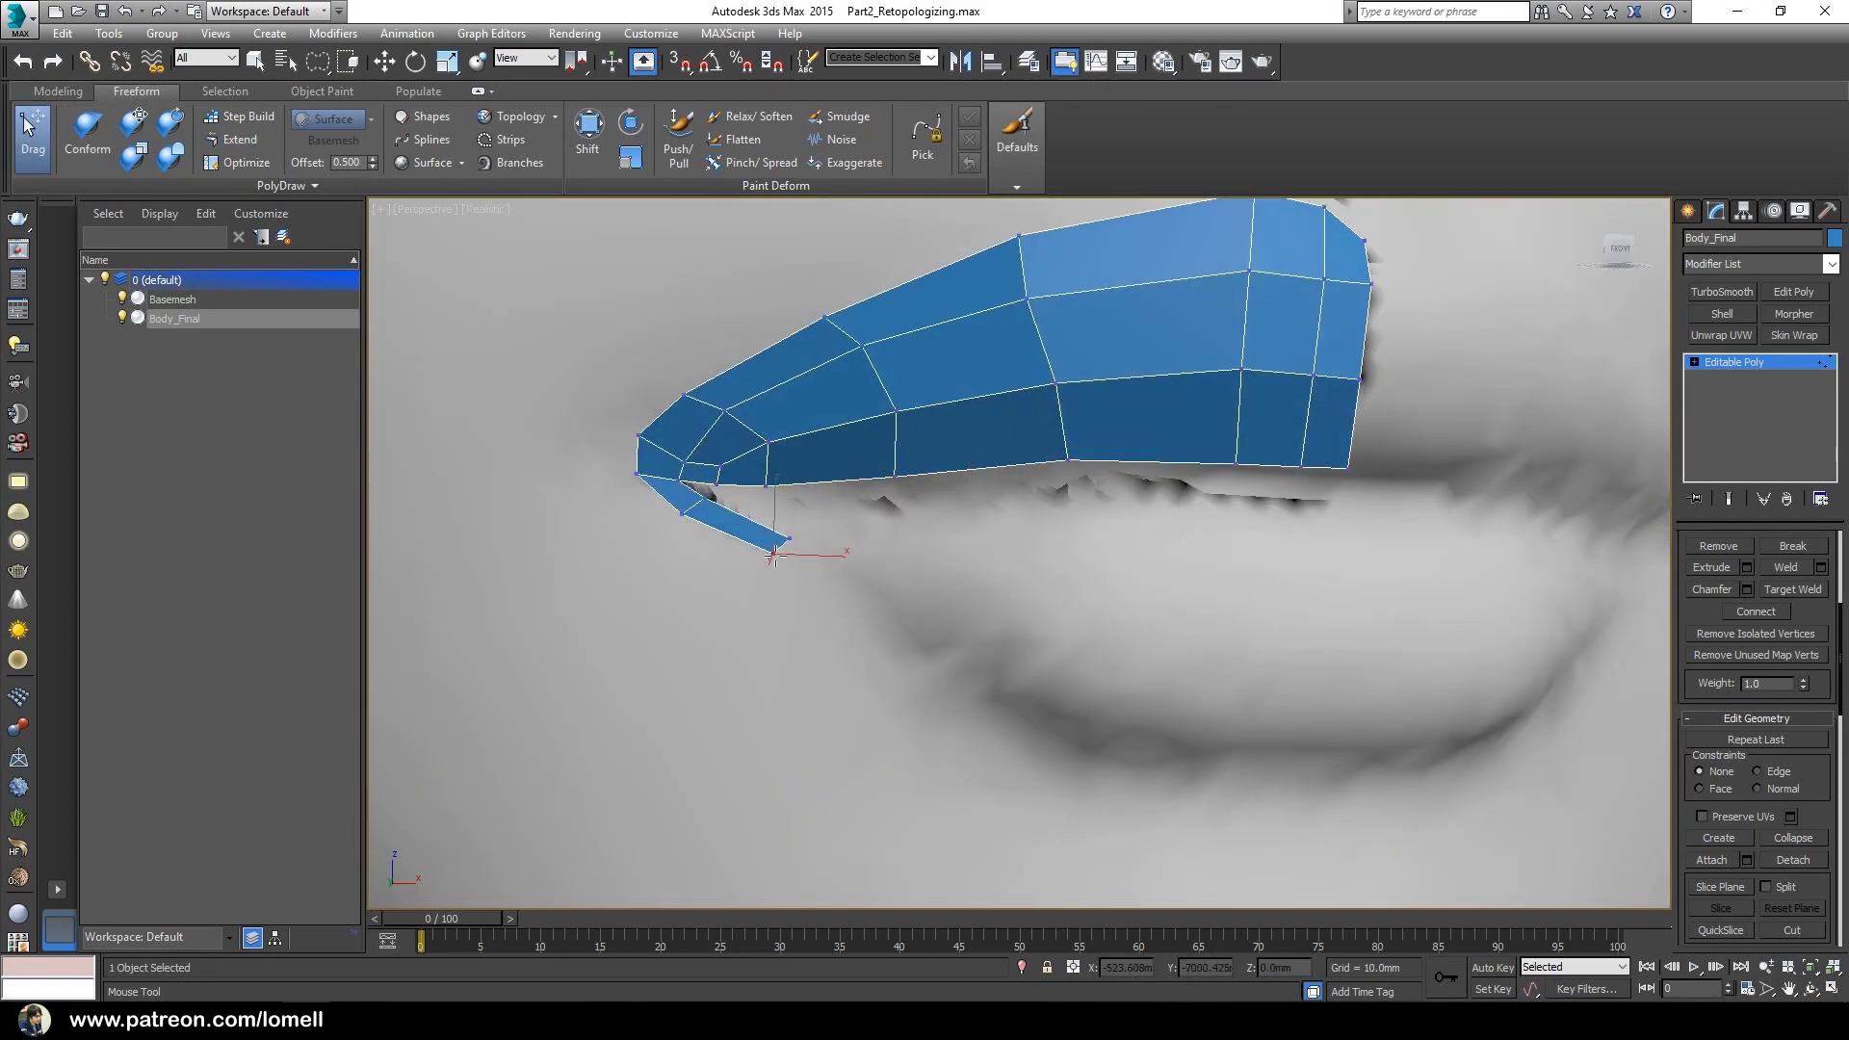
left_click(231, 140)
left_click_drag(796, 536, 879, 569, "shift")
left_click_drag(879, 570, 1137, 740, "shift")
middle_click_drag(1136, 771, 1179, 737, "alt")
left_click_drag(1081, 701, 1270, 701, "shift")
left_click(33, 139)
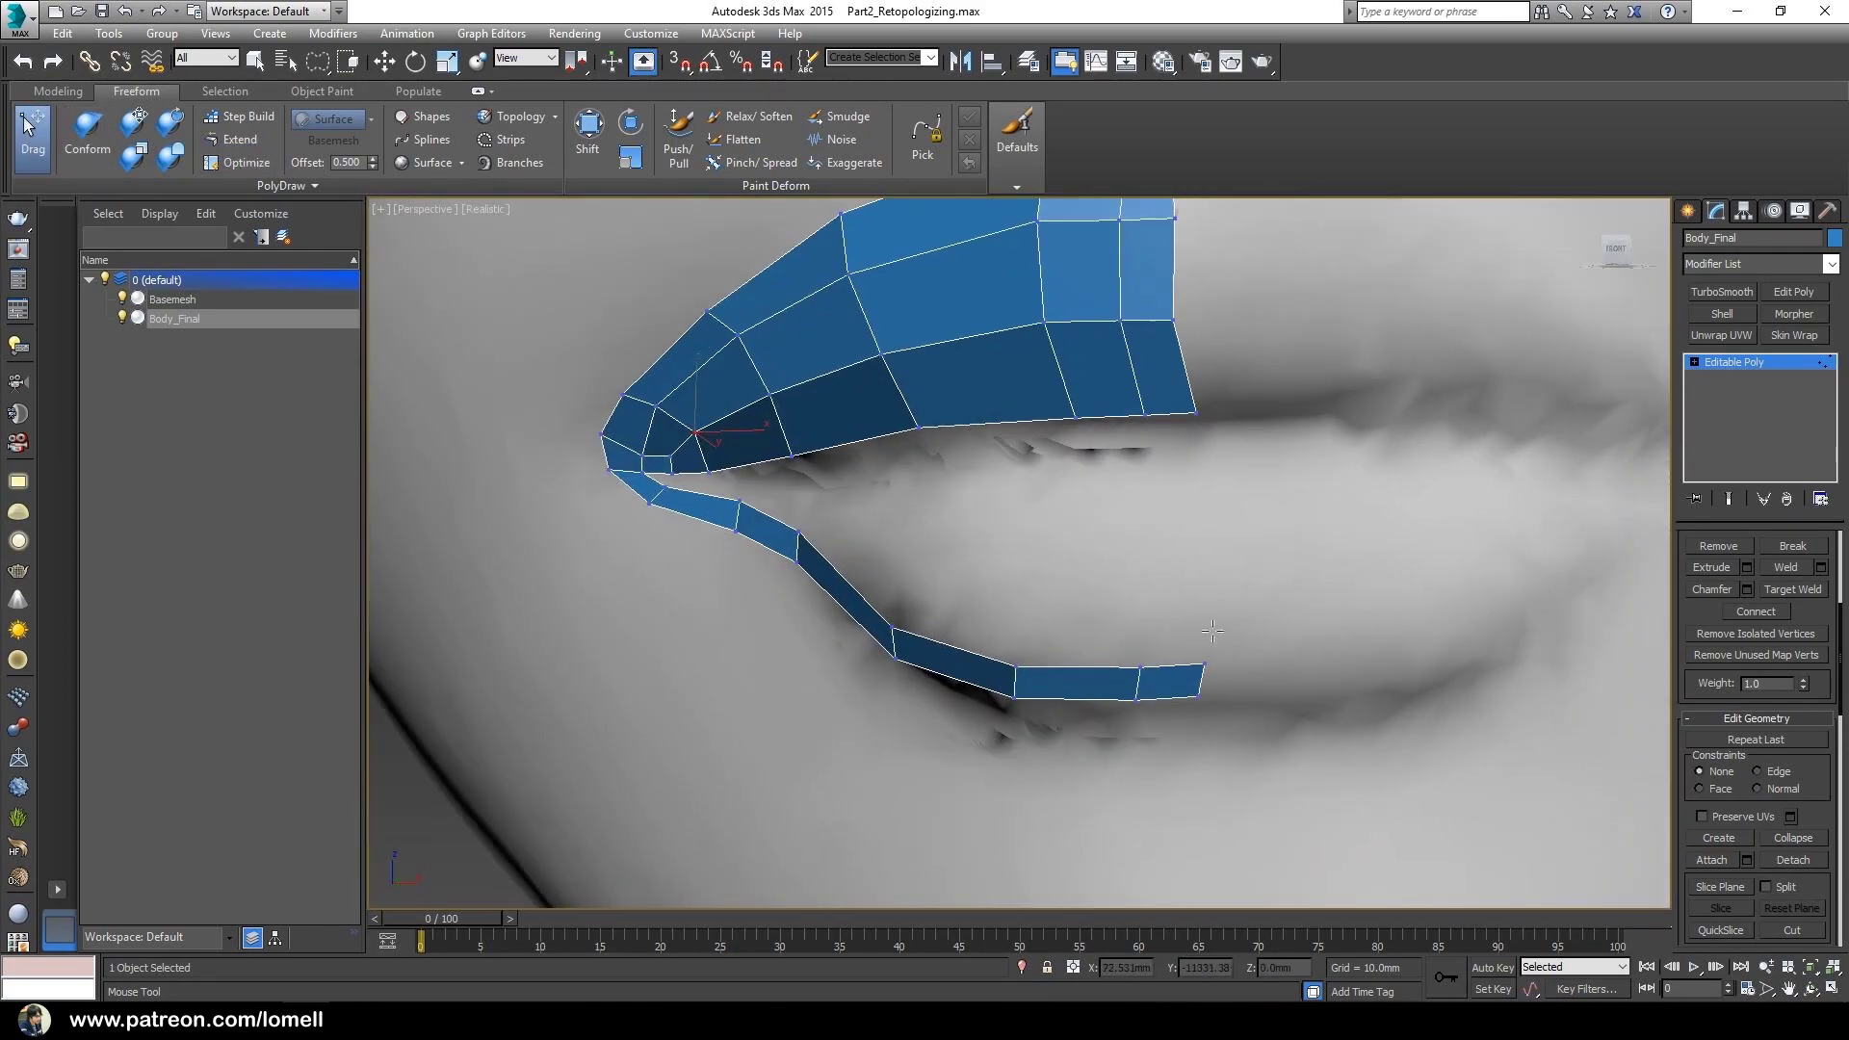
- Reposition the lower lip strip's vertices to smooth its curve and spacing from the mouth corner to the middle
left_click_drag(1014, 667, 1014, 676)
middle_click_drag(1015, 676, 867, 577, "alt")
left_click_drag(797, 529, 805, 537)
left_click_drag(626, 414, 568, 469)
left_click(231, 140)
scroll(610, 417, "up", 3)
left_click(36, 141)
left_click_drag(545, 484, 535, 481)
left_click(231, 139)
left_click_drag(808, 502, 720, 503)
left_click_drag(784, 568, 711, 535)
scroll(711, 481, "down", 5)
left_click_drag(1040, 650, 1034, 643)
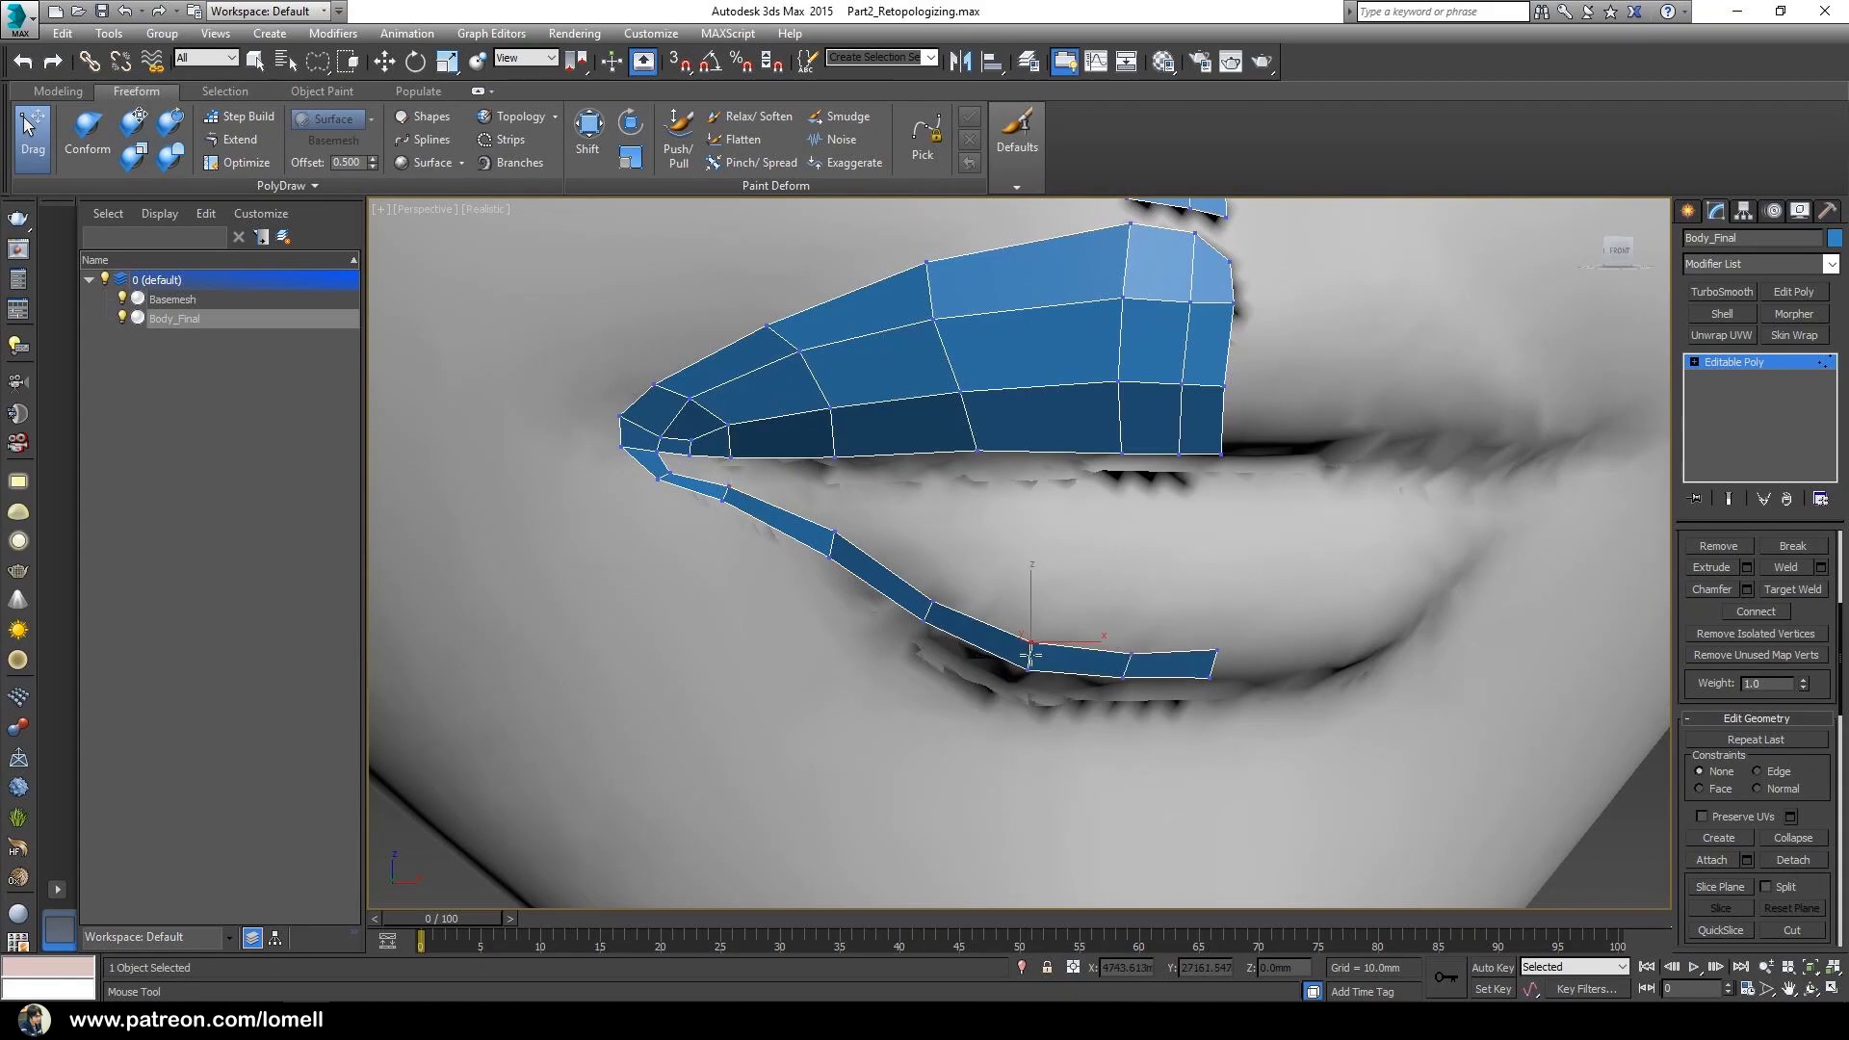
- Extend a row of quads upward from the border strip across the lower lip
left_click(232, 140)
middle_click_drag(1146, 626, 1108, 624, "alt")
left_click_drag(1176, 652, 1171, 599, "shift")
middle_click_drag(1172, 599, 1136, 578, "alt")
left_click_drag(1133, 654, 1040, 587)
left_click_drag(1031, 650, 929, 554)
left_click_drag(925, 607, 838, 515)
middle_click_drag(838, 515, 867, 481, "alt")
scroll(732, 482, "up", 3)
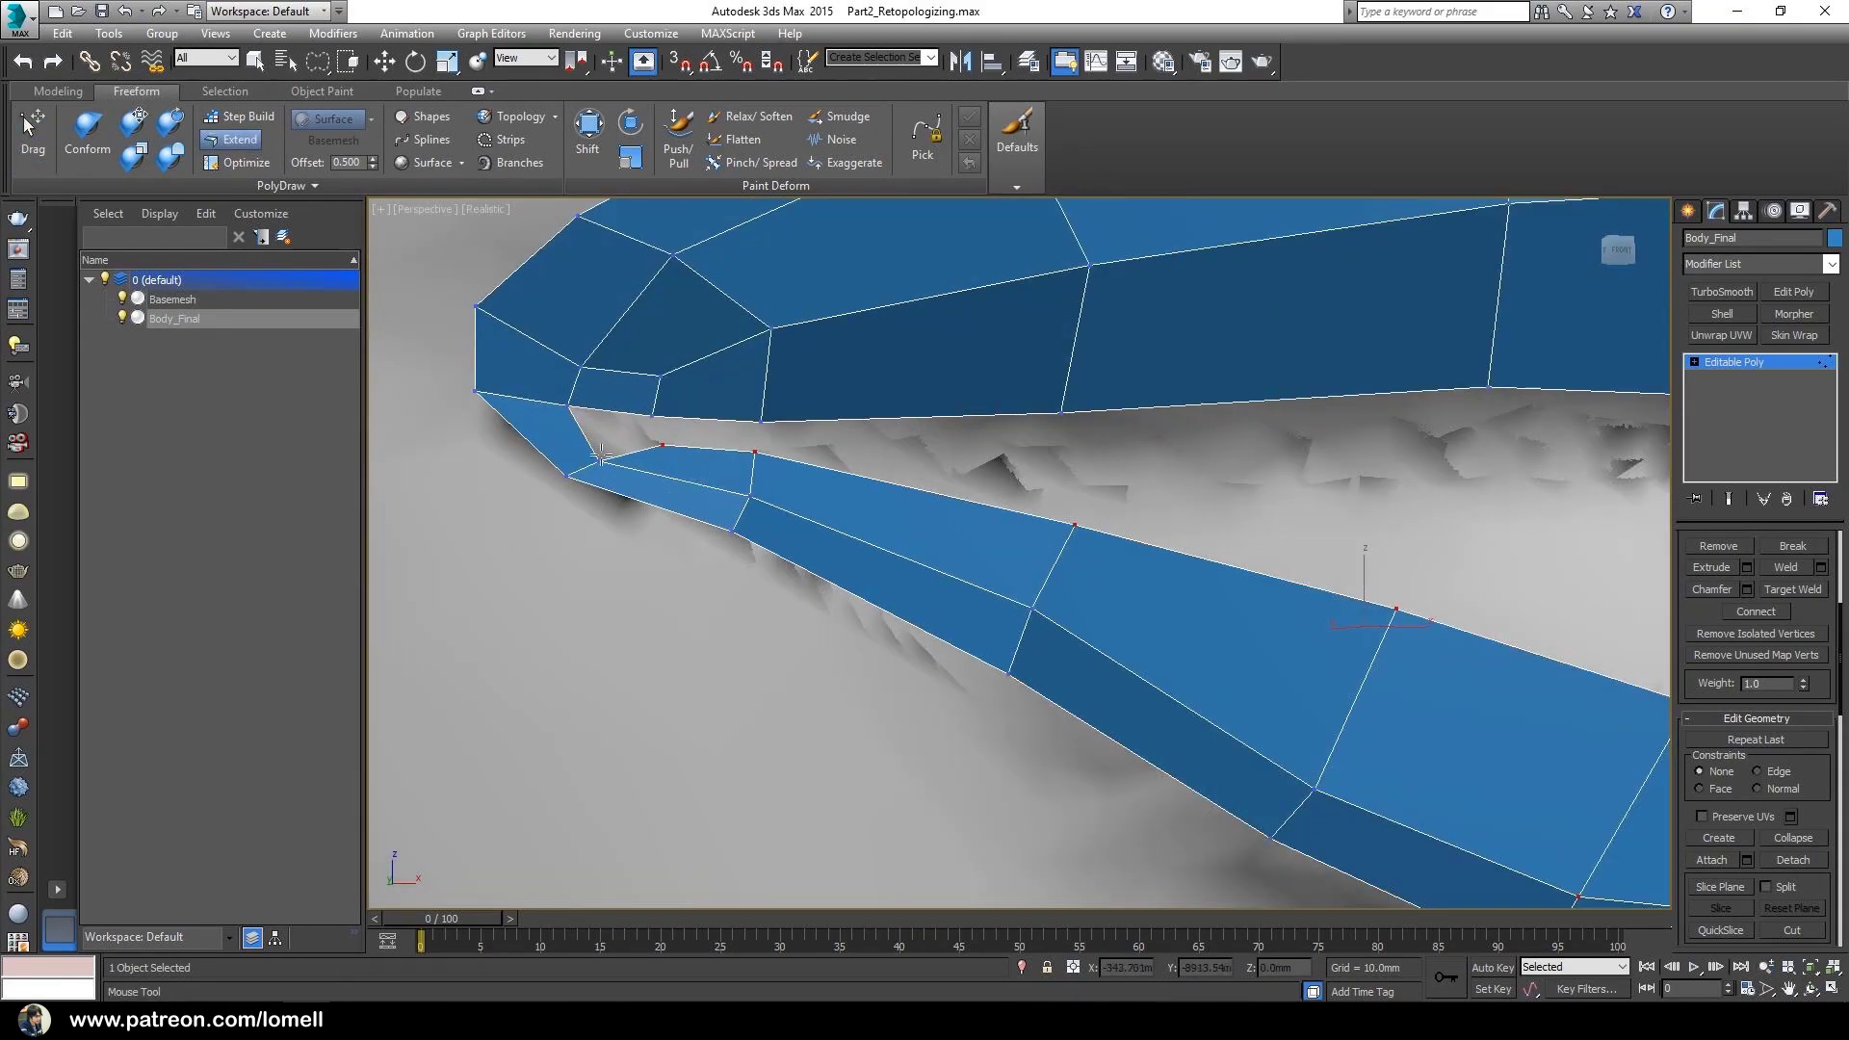
- Extend a second row of quads up the lower lip to the parting line, starting at the mouth corner
left_click_drag(588, 452, 655, 434)
scroll(928, 532, "down", 3)
middle_click_drag(929, 533, 939, 506, "ctrl+alt")
left_click_drag(966, 502, 1063, 457)
middle_click_drag(1064, 458, 1108, 482, "alt")
left_click_drag(1119, 545, 1281, 472)
left_click_drag(1260, 590, 1380, 463)
left_click_drag(1372, 594, 1487, 457)
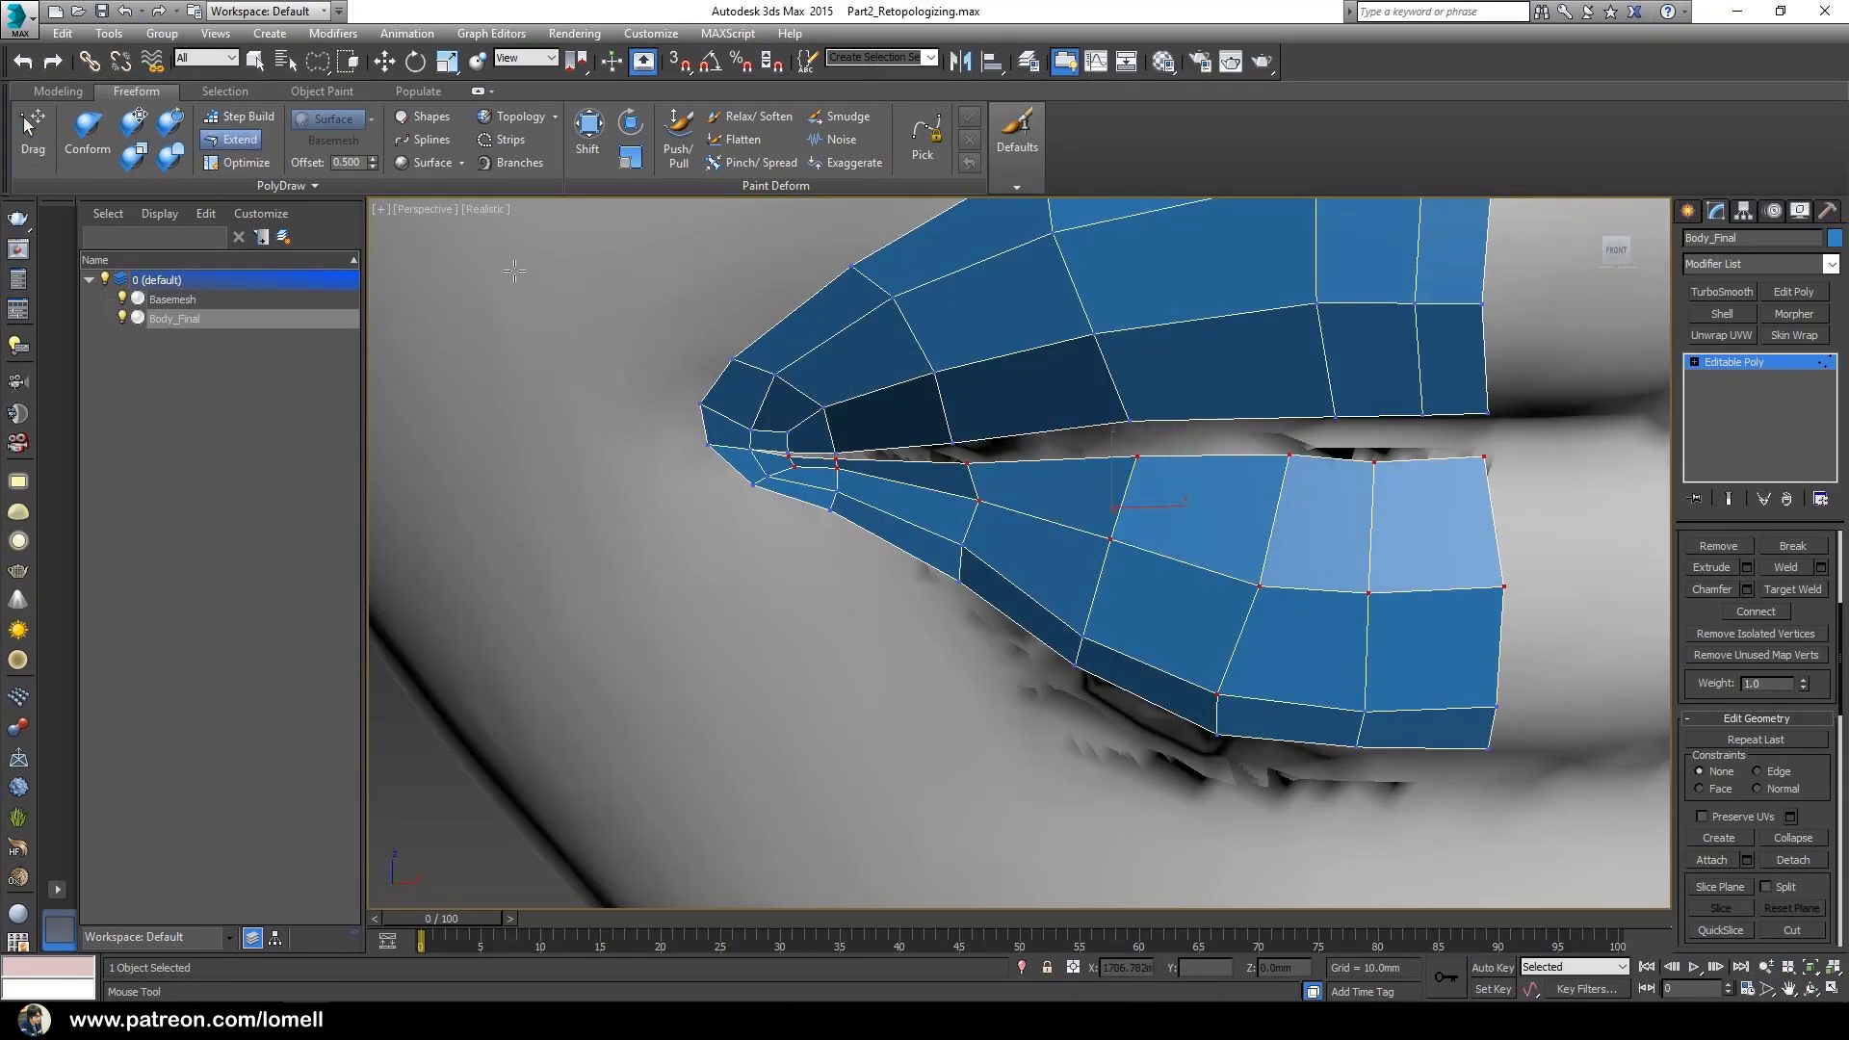
- Reposition the lower lip's vertices to even out its columns and the edge along the parting line
left_click(33, 143)
left_click_drag(1133, 464, 1144, 469)
middle_click_drag(1144, 469, 1184, 481, "alt")
left_click_drag(1299, 477, 1270, 481)
left_click_drag(1285, 599, 1267, 592)
middle_click_drag(1266, 592, 1161, 664, "alt")
left_click_drag(1309, 547, 1319, 547)
left_click_drag(1317, 480, 1327, 480)
middle_click_drag(1327, 480, 1348, 462, "alt")
left_click_drag(862, 513, 864, 522)
middle_click_drag(865, 522, 896, 500, "alt")
middle_click_drag(1002, 520, 943, 510, "alt")
left_click_drag(1129, 512, 1135, 512)
- Target-weld the lower end of the philtrum strip to the matching vertices of the upper lip
left_click_drag(1692, 611, 1692, 596)
left_click(1793, 579)
middle_click_drag(1108, 500, 1089, 443, "alt")
middle_click_drag(1089, 481, 1079, 539, "ctrl+alt")
left_click(1177, 442)
left_click(1179, 492)
- Extend a row of quads outward below the lower lip from the middle towards the mouth corner
left_click(233, 140)
middle_click_drag(1006, 443, 1089, 520)
middle_click_drag(1107, 462, 1117, 391, "ctrl+alt")
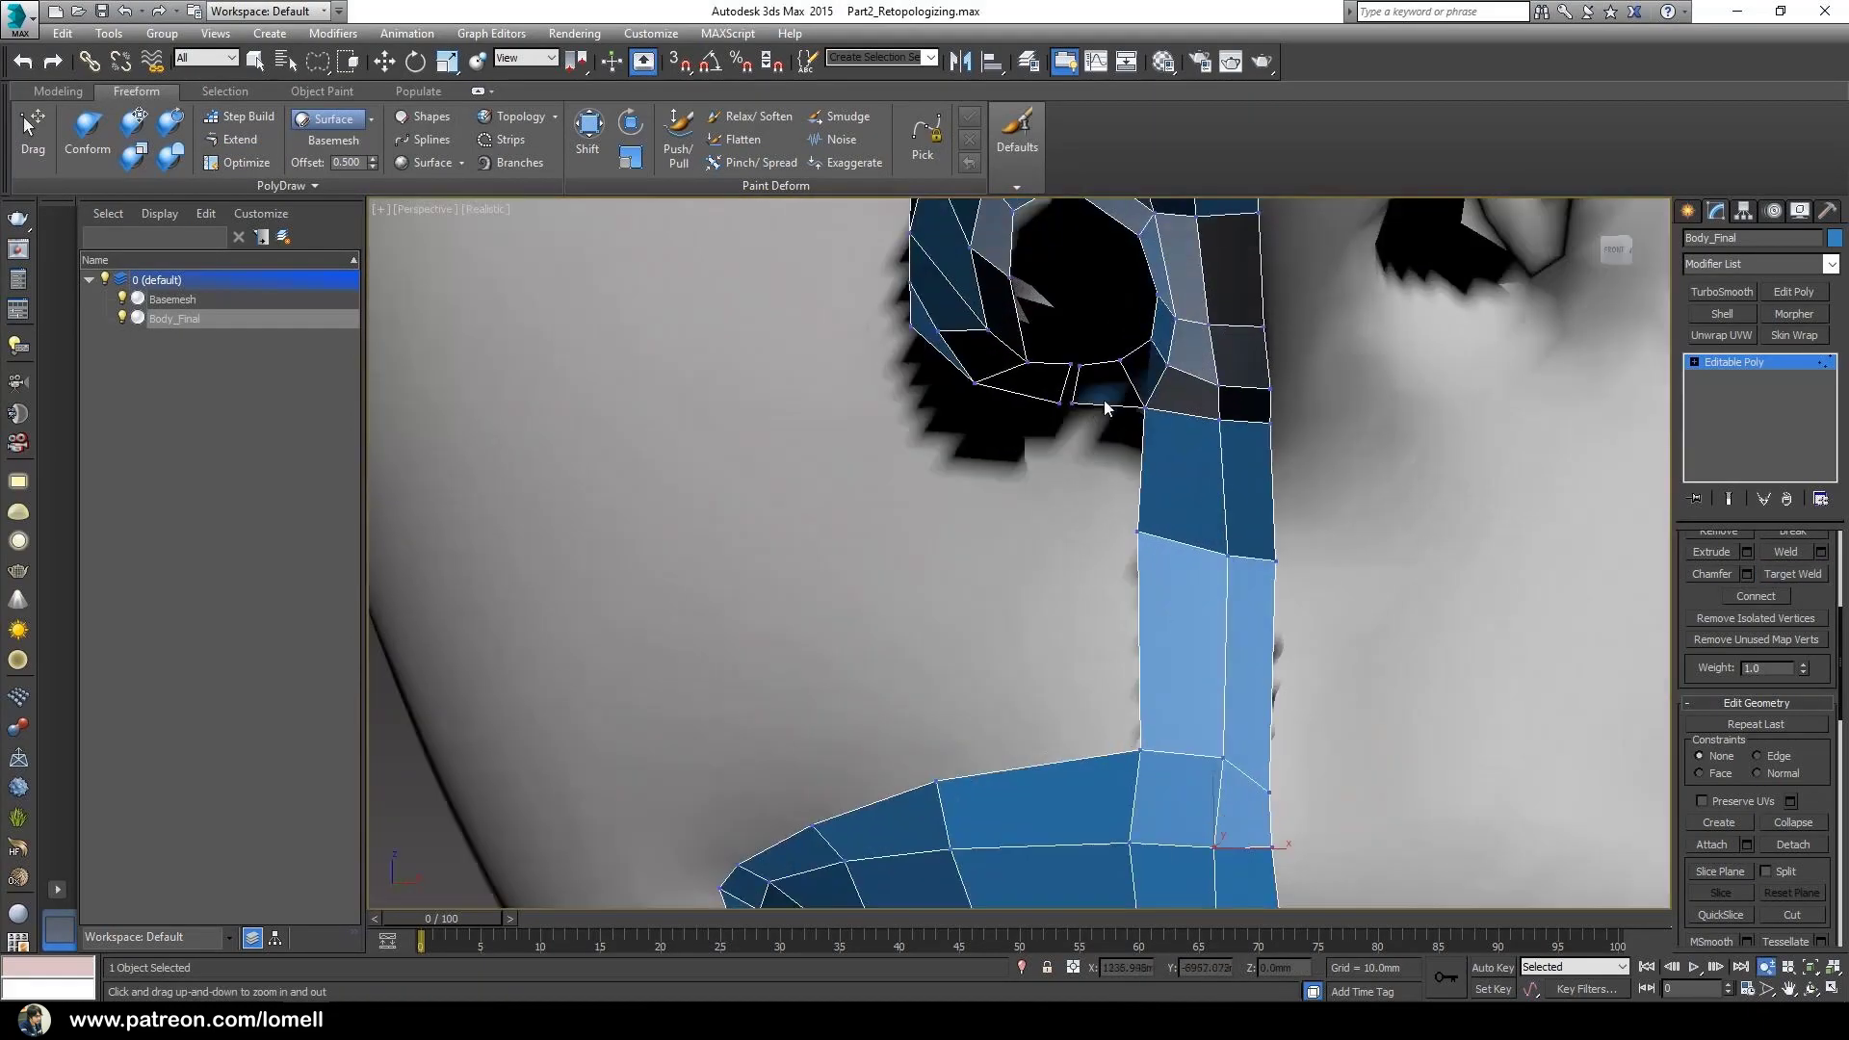
left_click(233, 140)
mouse_move(1056, 448)
middle_mouse_down("ctrl+alt")
mouse_move(1049, 539)
mouse_move(1059, 463)
middle_mouse_up("ctrl+alt")
left_click_drag(1173, 608, 1168, 637, "shift")
middle_click_drag(1117, 578, 1089, 568, "alt")
left_click_drag(1101, 599, 1087, 643)
left_click_drag(1048, 578, 1035, 616)
left_click_drag(994, 554, 975, 591)
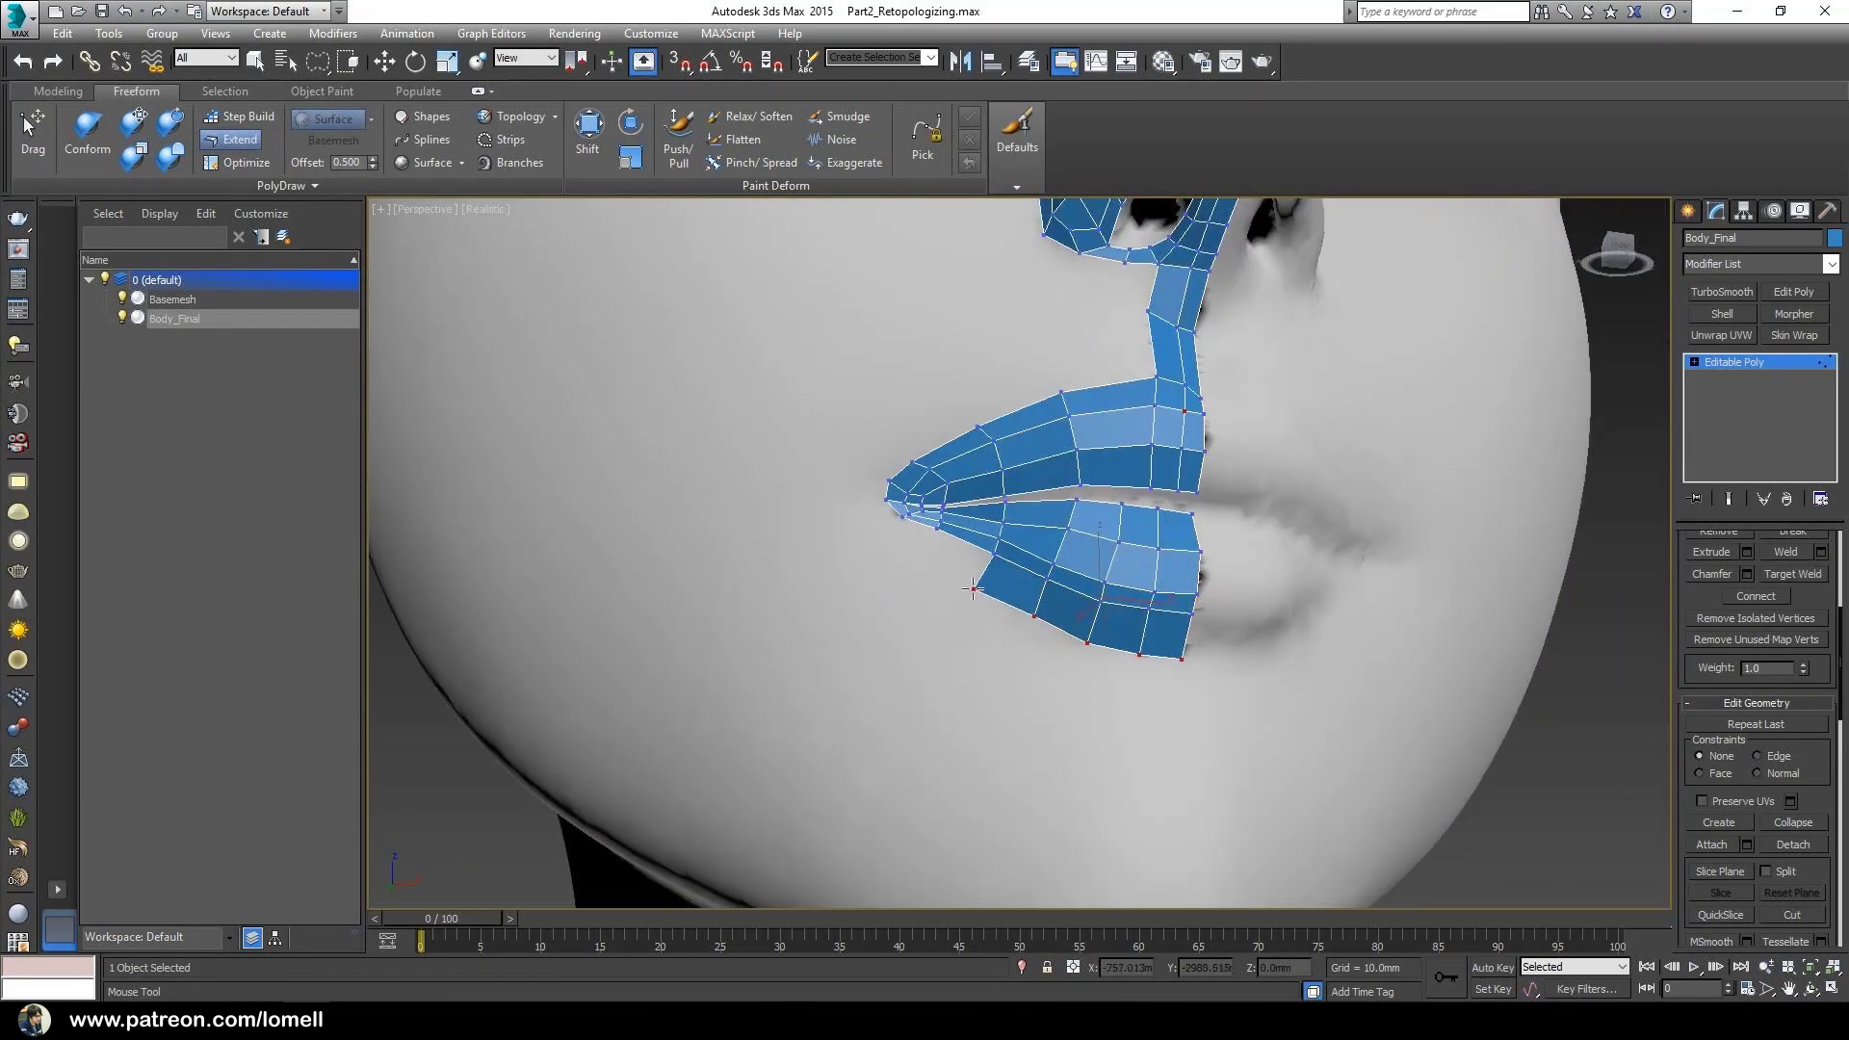
- Continue the outer row of quads around the mouth corner and along the top of the upper lip
middle_click_drag(857, 540, 867, 482, "ctrl+alt")
left_click_drag(890, 470, 902, 332)
middle_click_drag(924, 405, 949, 491, "ctrl+alt")
left_click_drag(998, 511, 975, 451)
middle_click_drag(992, 462, 1031, 482, "alt")
left_click_drag(1167, 457, 1156, 387)
middle_click_drag(1183, 481, 1194, 410, "ctrl+alt")
- Delete the philtrum strip polygons between the nose base and the upper lip
right_click(1234, 569)
middle_click_drag(1234, 569, 1216, 540, "alt")
left_click_drag(1089, 419, 1185, 481)
key("Delete")
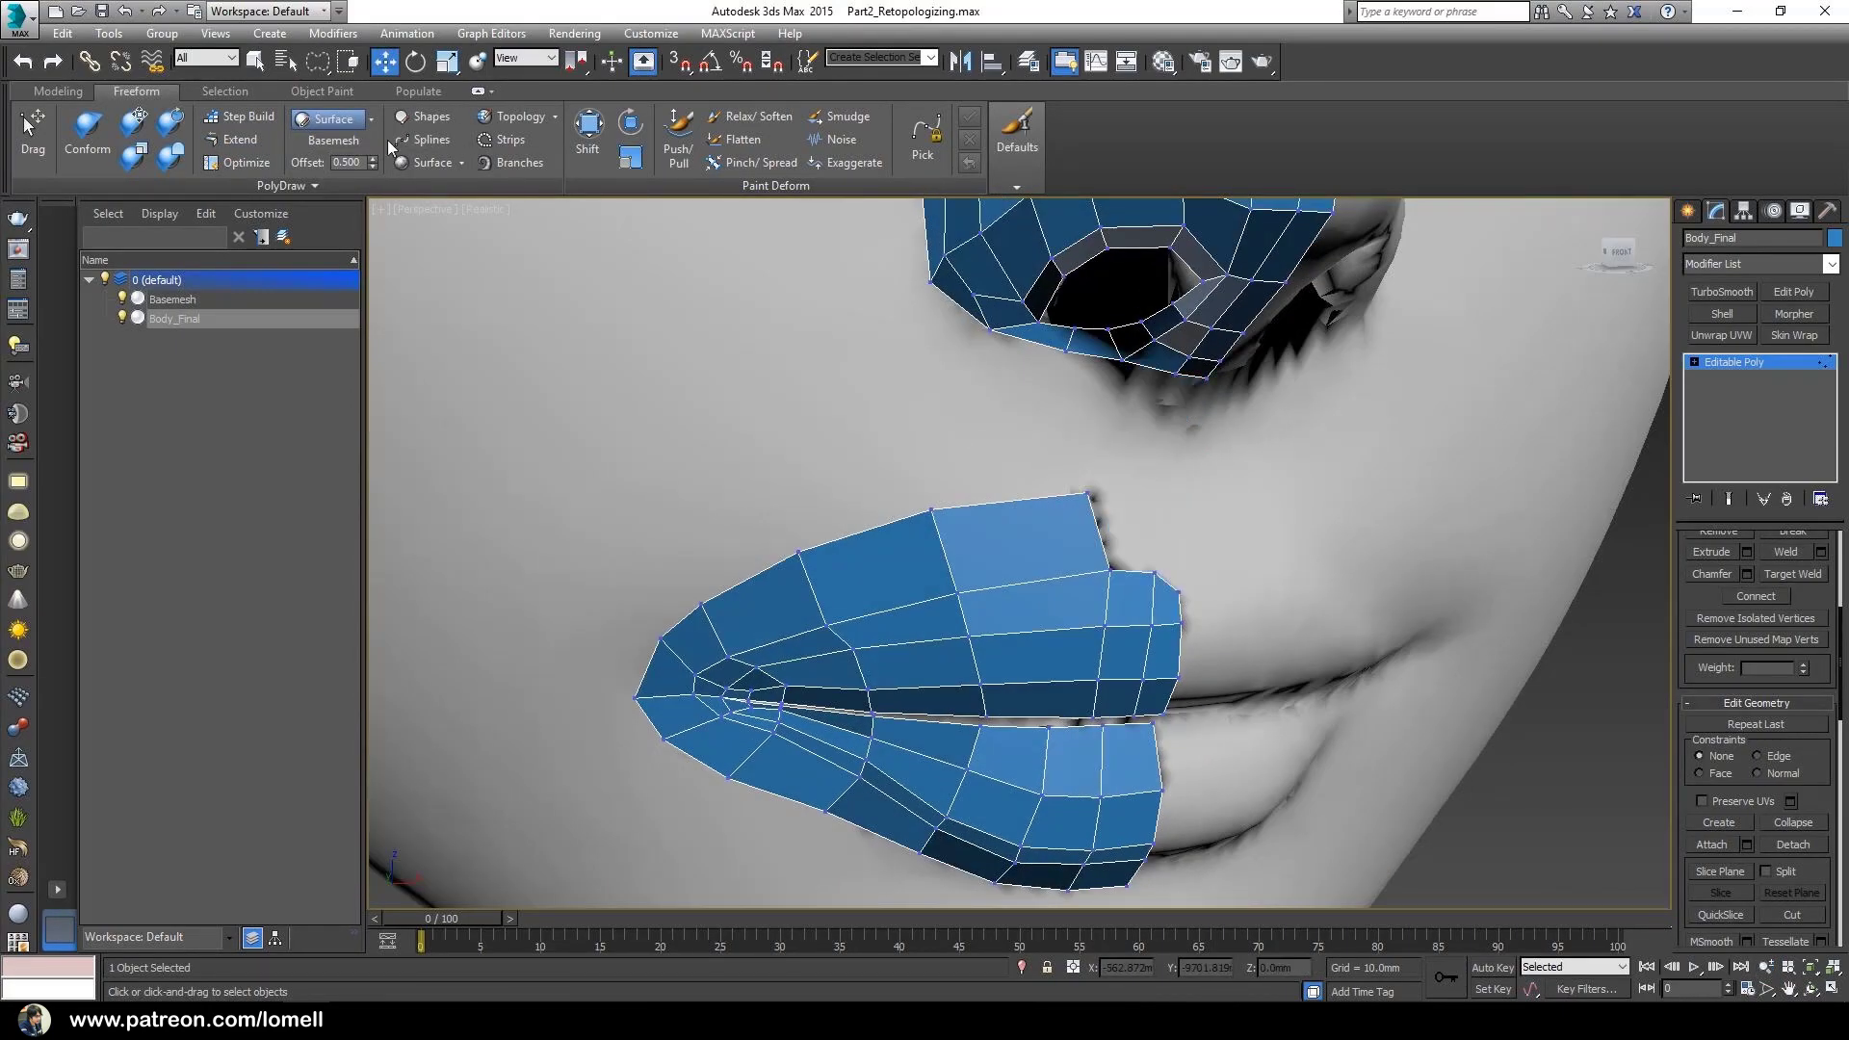
- Extend new quads between the nose base and the upper lip and target-weld their matching vertices
left_click(233, 140)
middle_click_drag(1069, 520, 1040, 549, "alt")
left_click_drag(1004, 586, 1057, 501)
left_click_drag(1064, 589, 1096, 509)
left_click_drag(1077, 507, 990, 408, "shift")
middle_click_drag(1040, 385, 1071, 447, "alt")
left_click_drag(1071, 447, 992, 433, "shift")
left_click(1793, 574)
left_click(33, 135)
- Extend quads outward from the nose base around the nostril wing, weld them to the upper lip rows, and adjust the vertices
middle_click_drag(950, 540, 1020, 482, "alt")
left_click(233, 140)
left_click_drag(997, 377, 837, 424)
middle_click_drag(838, 424, 886, 462, "alt")
left_click_drag(901, 474, 770, 440)
middle_click_drag(770, 439, 989, 657, "alt")
left_click_drag(983, 665, 890, 715)
middle_click_drag(889, 715, 963, 674, "alt")
left_click(1794, 574)
left_click_drag(957, 643, 959, 655)
left_click(33, 140)
middle_click_drag(1108, 616, 1021, 568, "alt")
left_click_drag(1133, 677, 1122, 680)
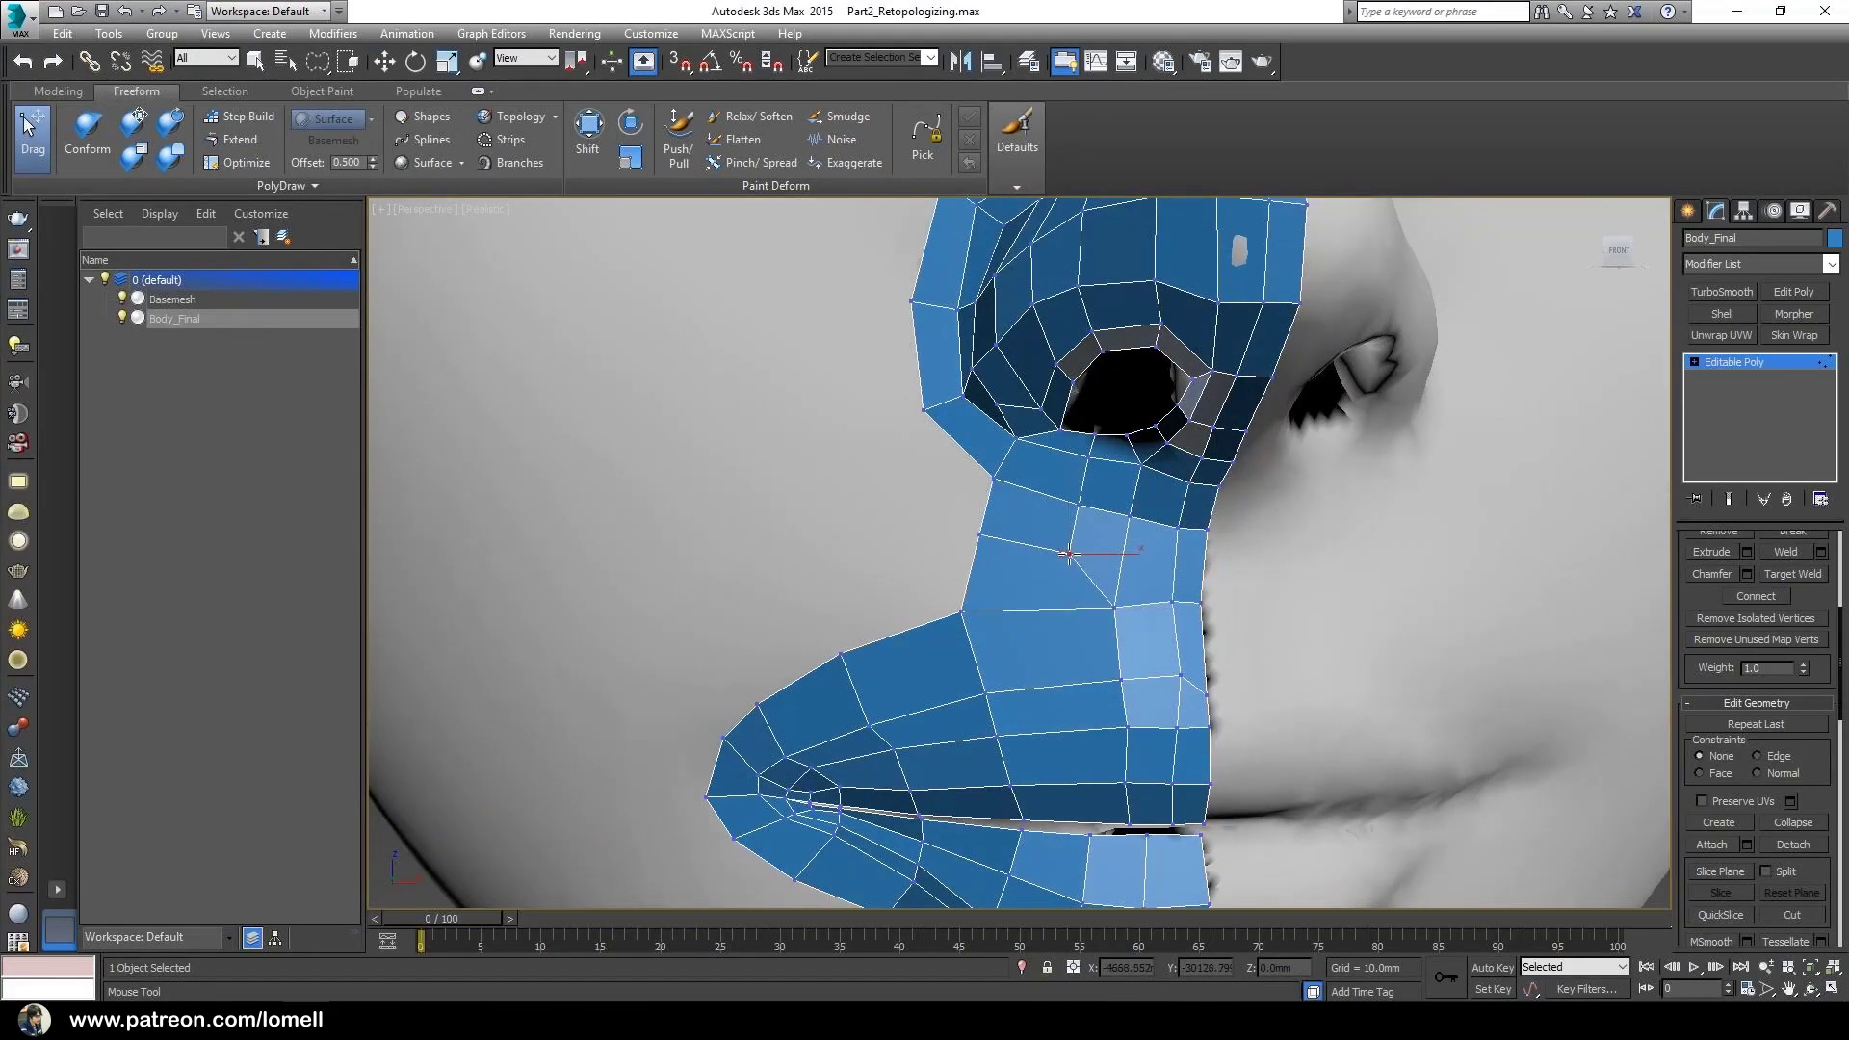
- Extend a ring of quads up along the cheek side of the nostril wing towards the under-eye strip
middle_click_drag(1069, 553, 1069, 616, "alt")
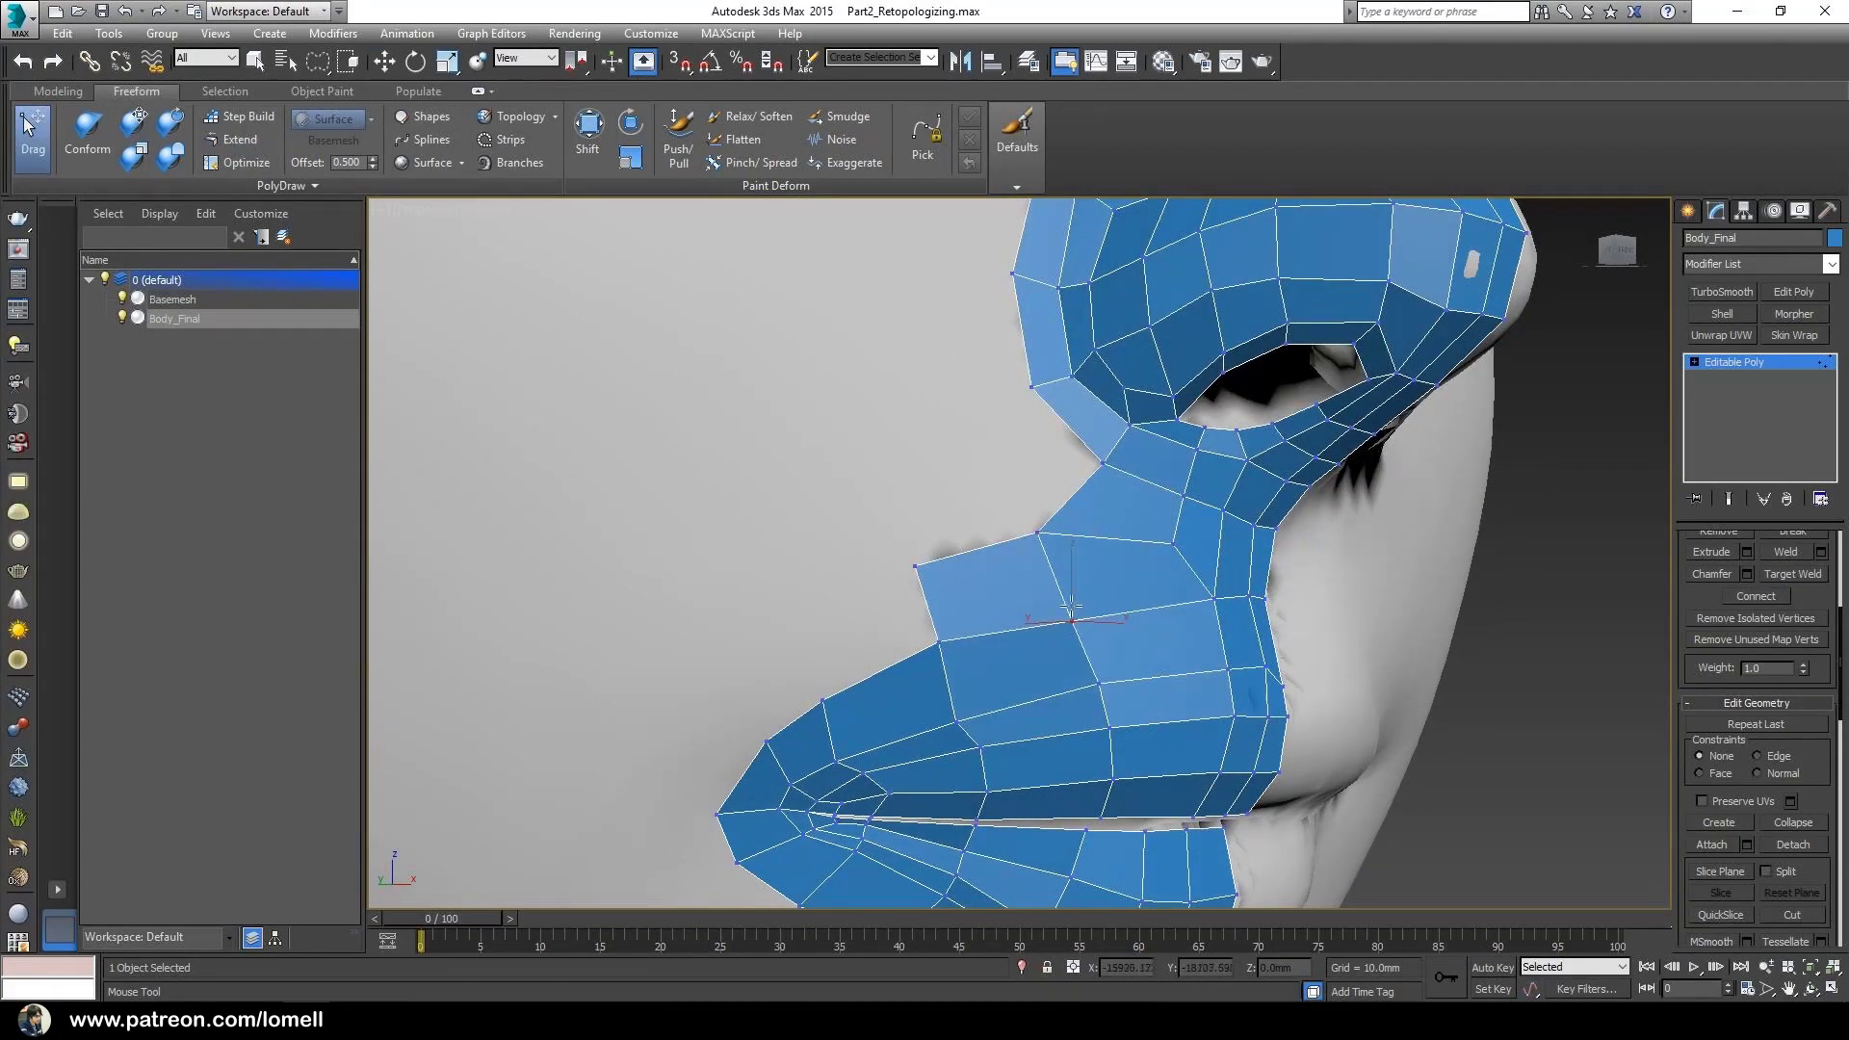
left_click(251, 142)
left_click_drag(1104, 504, 947, 495)
left_click_drag(1031, 430, 895, 378)
middle_click_drag(964, 385, 953, 650)
left_click_drag(994, 582, 884, 406)
left_click_drag(1023, 458, 1004, 316)
scroll(973, 636, "down", 3)
- Target-weld the upper end of the nostril ring to the corner of the under-eye strip
left_click(1802, 580)
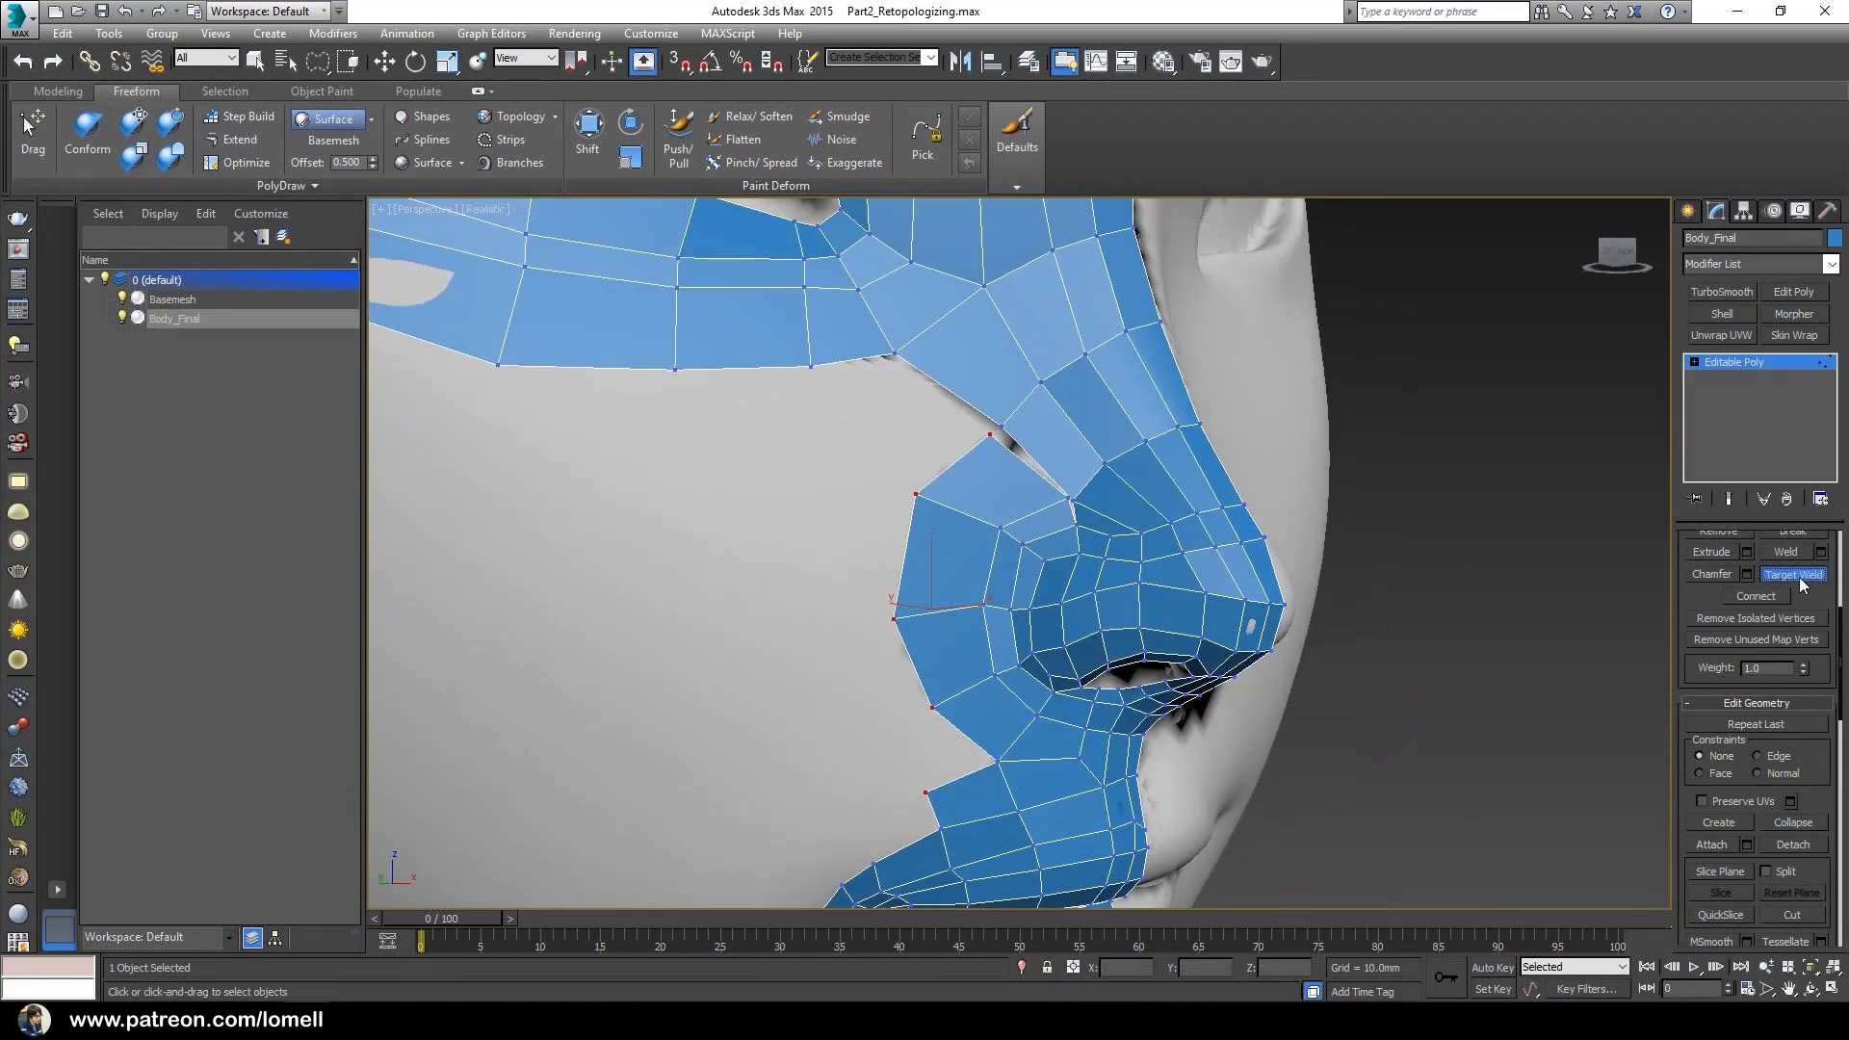
scroll(1065, 500, "up", 4)
scroll(1060, 496, "down", 5)
right_click(1059, 496)
left_click_drag(1041, 487, 1071, 455)
left_click(33, 140)
- Extend the outer row of quads along the underside of the lower lip to the face's midline
middle_click_drag(739, 408, 766, 314)
left_click(240, 139)
middle_click_drag(924, 617, 973, 551)
left_click_drag(1011, 604, 925, 578)
middle_click_drag(932, 622, 857, 520)
left_click_drag(963, 518, 985, 615)
left_click_drag(1015, 576, 1045, 647)
middle_click_drag(1170, 679, 1204, 655, "alt")
left_click_drag(1233, 658, 1230, 684)
left_click_drag(1264, 657, 1264, 684)
scroll(1156, 578, "down", 3)
middle_click_drag(1079, 501, 1107, 622)
left_click(32, 139)
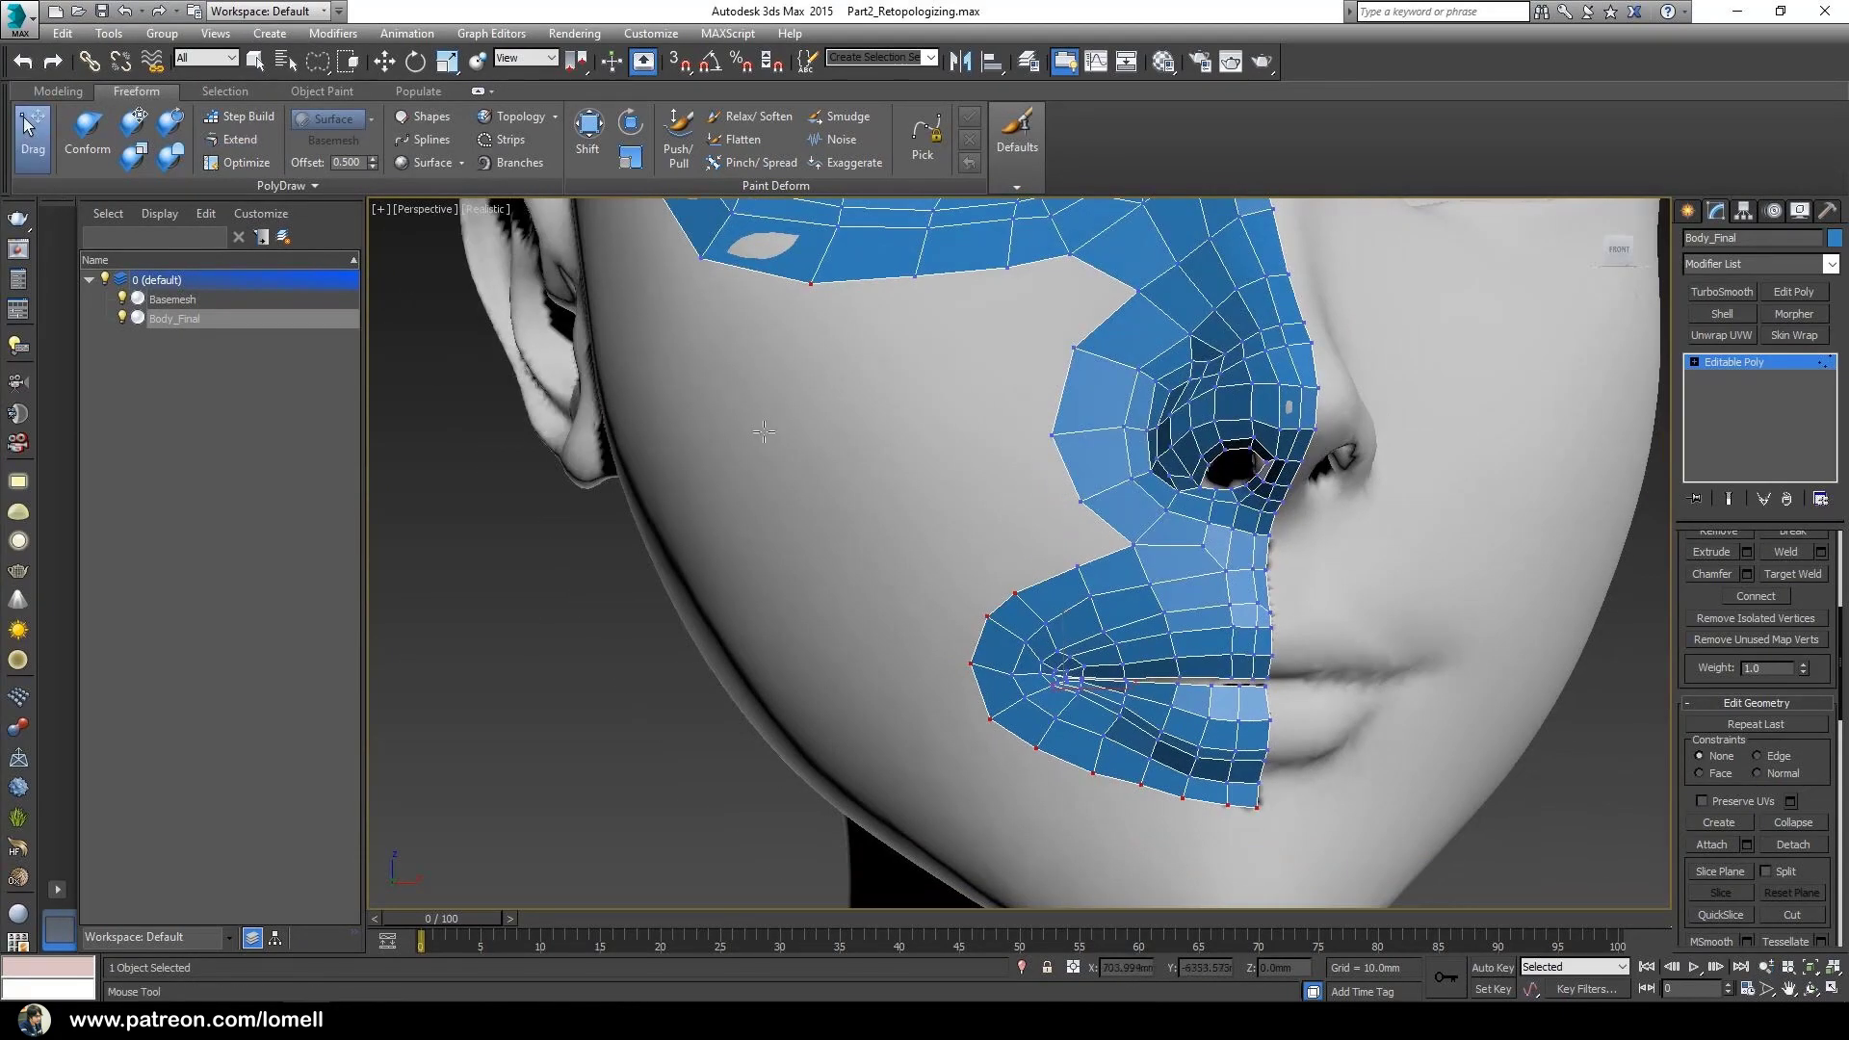
left_click_drag(1109, 364, 1101, 357)
- Extend a column of quads along the cheek beside the nose and target-weld its end vertices
left_click(232, 140)
left_click_drag(1149, 603, 1042, 578)
left_click_drag(1110, 550, 1013, 505)
left_click_drag(1093, 480, 1005, 420)
left_click_drag(1083, 304, 1013, 364)
left_click_drag(1153, 345, 1011, 416)
left_click(1794, 574)
- Reposition the vertices of the new cheek column to even out its spacing beside the nose
left_click(31, 140)
left_click_drag(1153, 345, 1135, 363)
left_click_drag(1109, 407, 1109, 420)
left_click_drag(1006, 421, 1007, 439)
left_click_drag(1013, 505, 1023, 525)
left_click_drag(1042, 577, 1062, 586)
left_click_drag(1093, 480, 1097, 495)
middle_click_drag(1026, 525, 1084, 539, "alt")
- Build a separate starting quad on the jaw just below the ear with Step Build
middle_click_drag(818, 578, 972, 636, "alt")
left_click(239, 117)
left_click(811, 578)
left_click(821, 532, "shift")
left_click(35, 141)
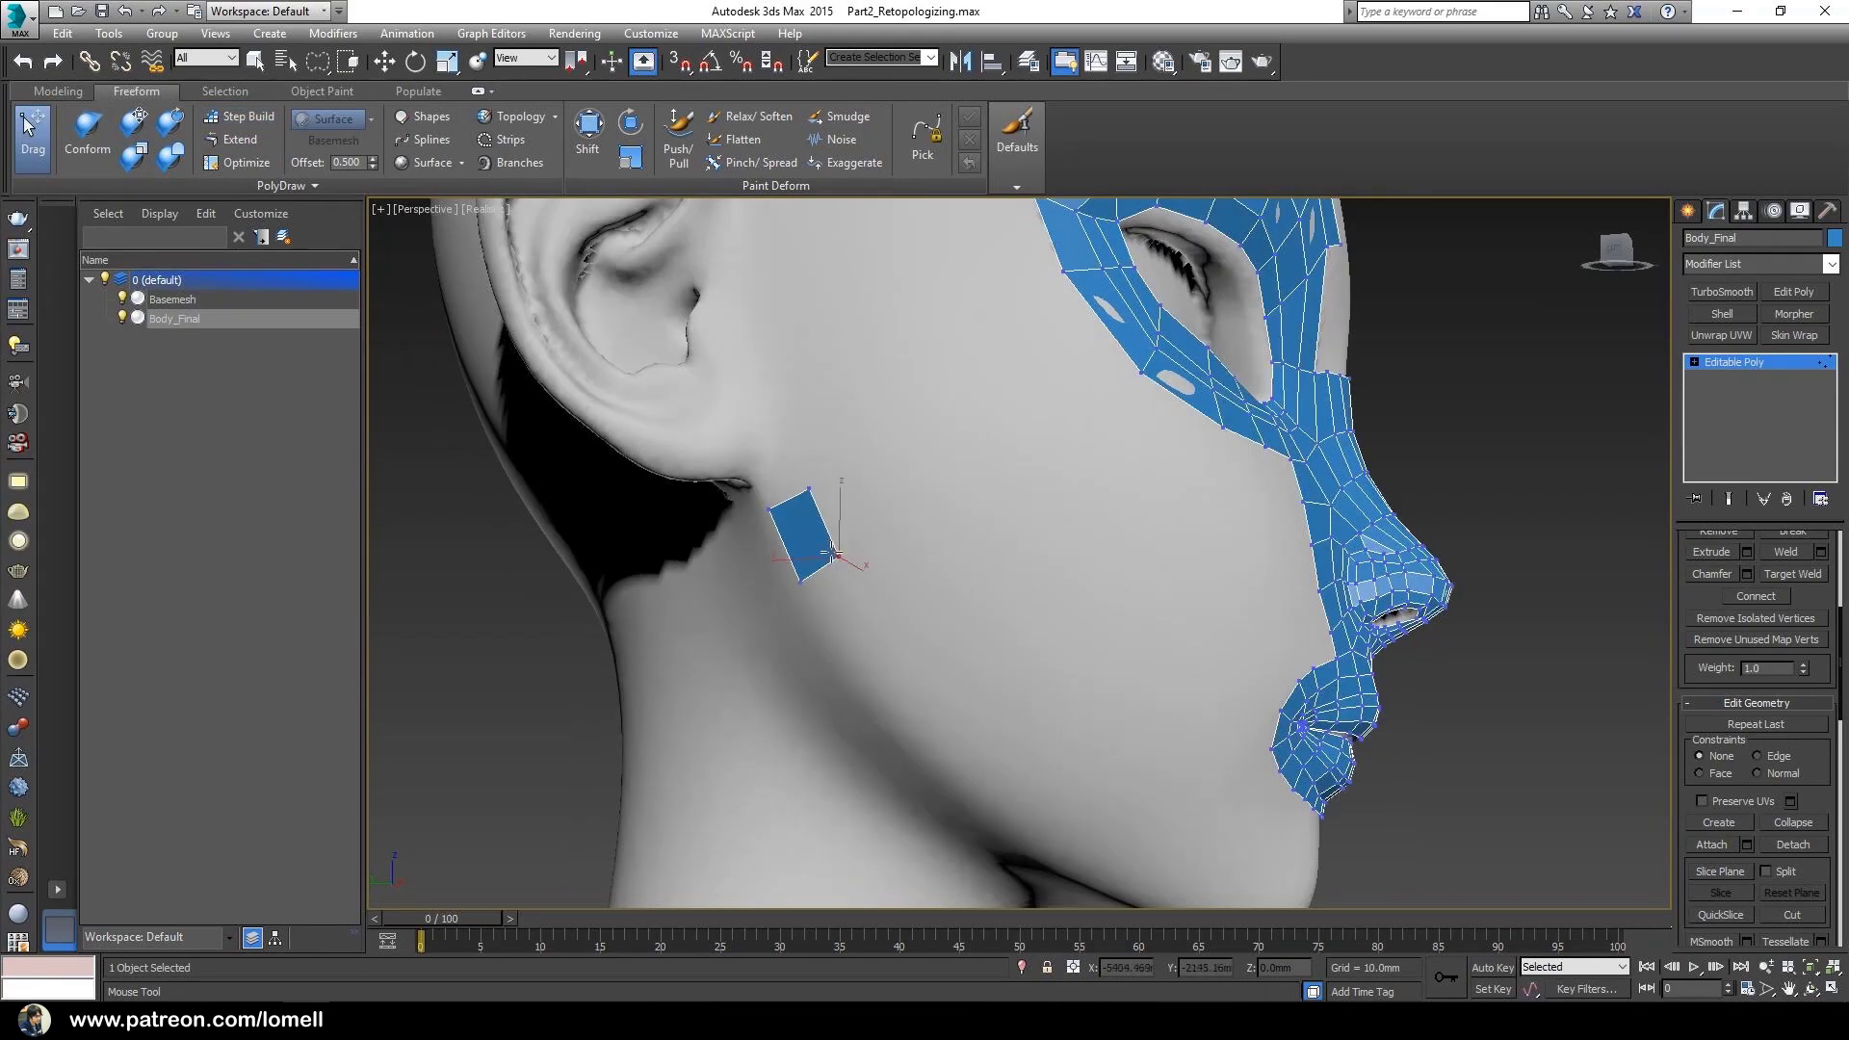
- Extend the quad below the ear into a strip along the jawline to the chin
left_click(239, 140)
middle_click_drag(925, 539, 876, 569, "alt")
left_click_drag(854, 510, 897, 595, "shift")
left_click_drag(897, 594, 1052, 749, "shift")
middle_click_drag(1052, 749, 982, 674, "alt")
left_click_drag(980, 646, 1077, 681, "shift")
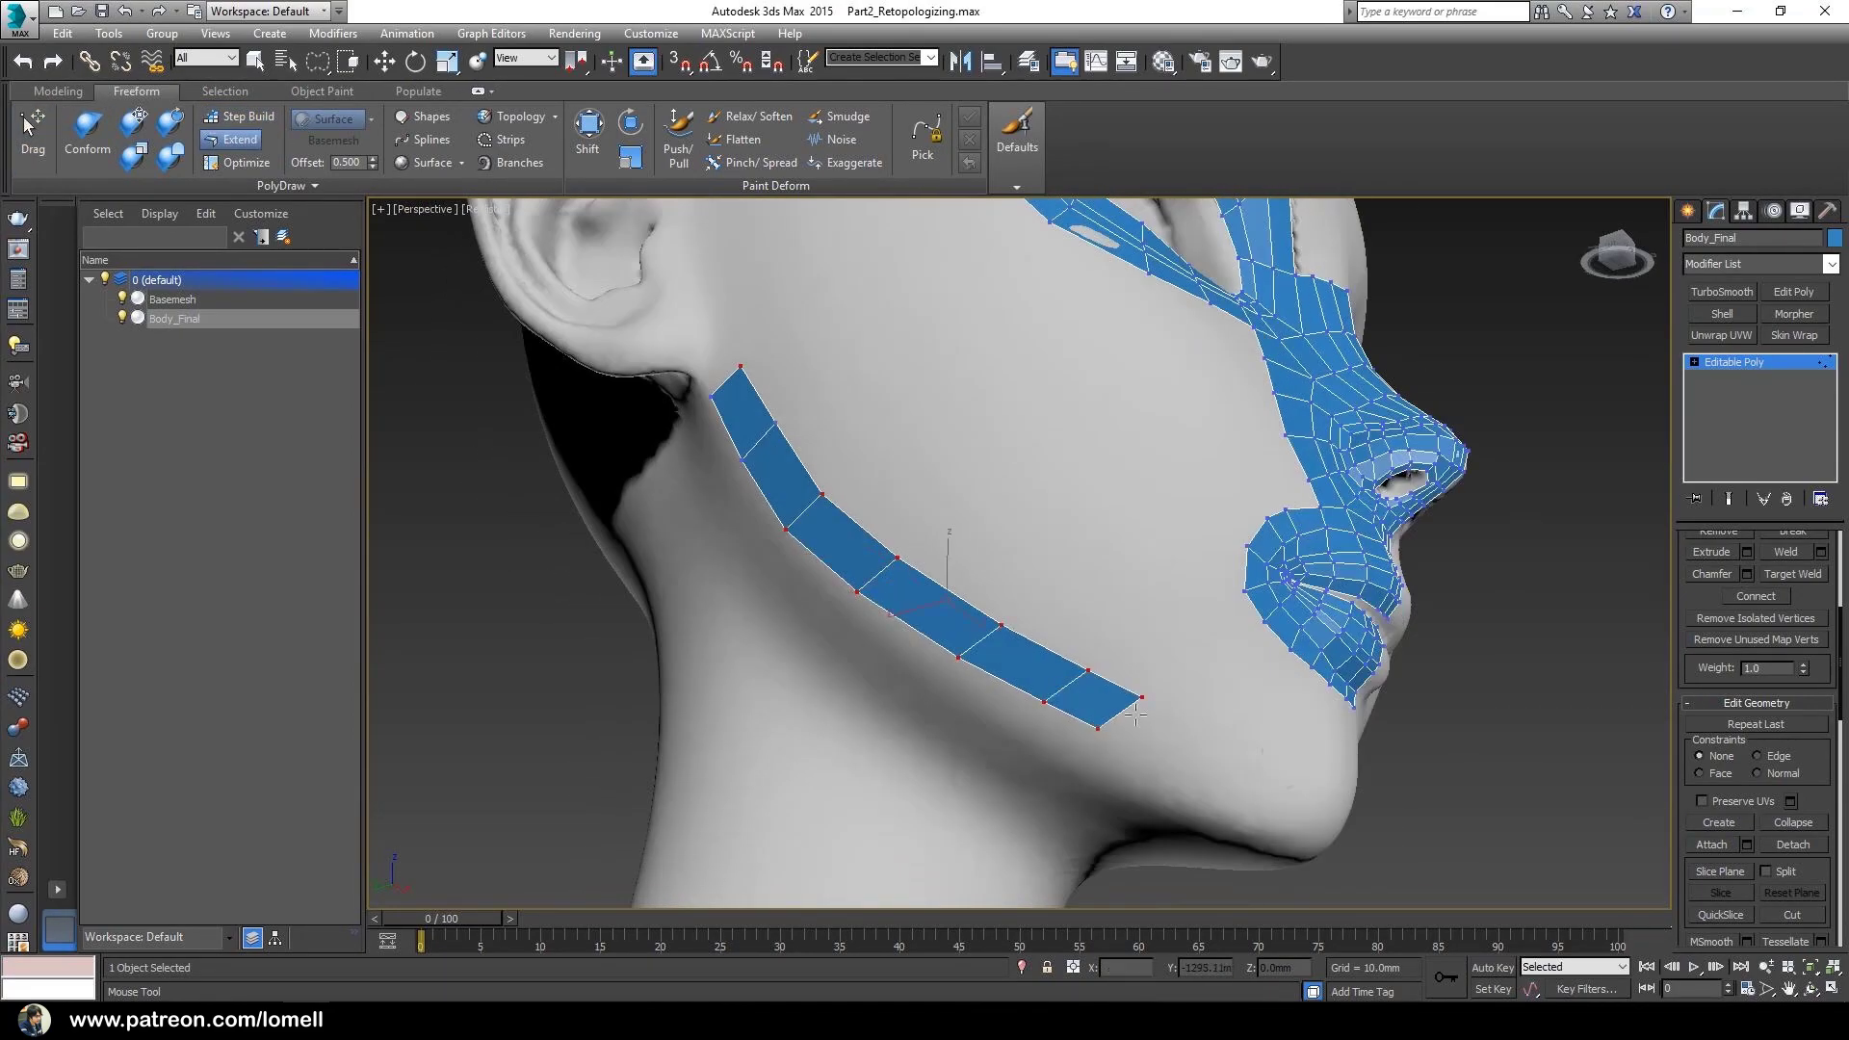
middle_click_drag(1077, 681, 1002, 635, "alt")
left_click_drag(1122, 676, 1202, 703, "shift")
middle_click_drag(1202, 703, 1089, 674, "alt")
left_click_drag(1216, 686, 1281, 701, "shift")
- Adjust the jaw strip's vertices so the quads follow the jawline evenly from ear to chin
left_click(33, 140)
middle_click_drag(973, 635, 1069, 597, "alt")
left_click_drag(1246, 693, 1250, 684)
middle_click_drag(1088, 654, 1194, 616, "alt")
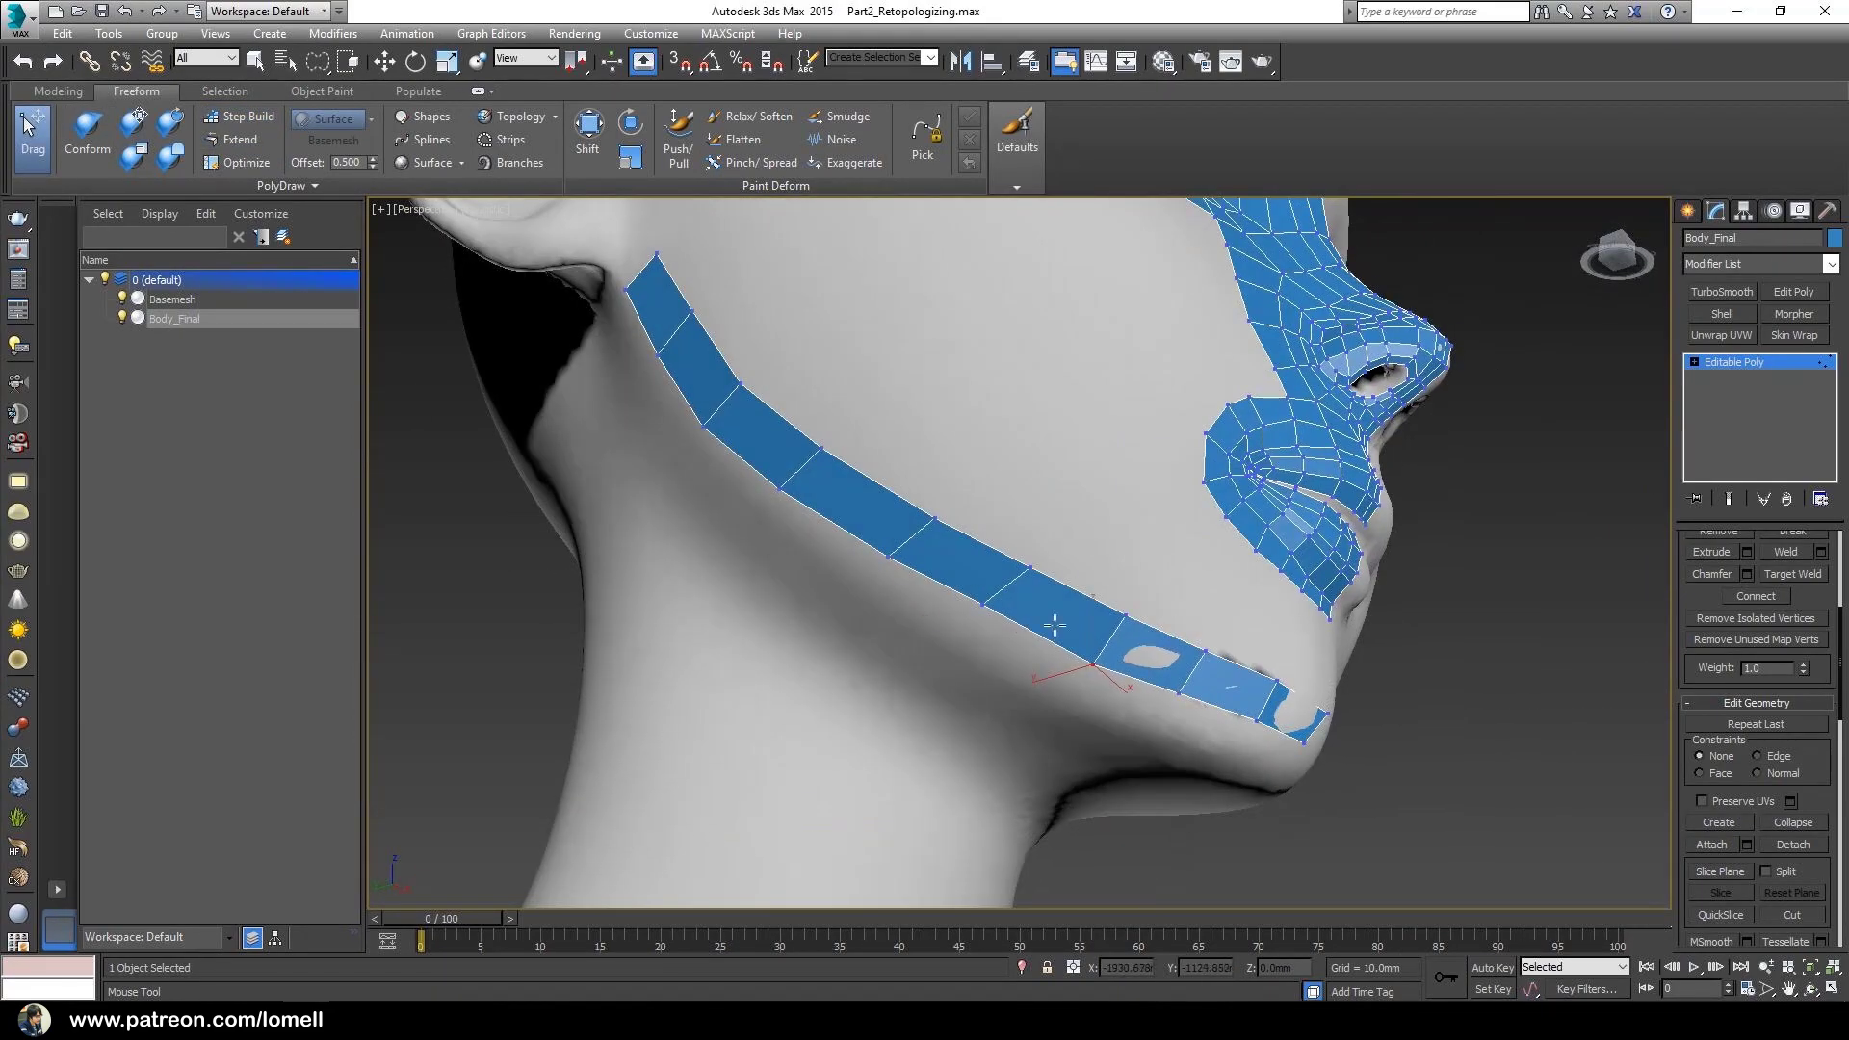
left_click_drag(987, 631, 992, 621)
middle_click_drag(848, 549, 925, 529, "alt")
left_click_drag(866, 507, 860, 513)
middle_click_drag(790, 434, 847, 423, "alt")
middle_click_drag(1137, 617, 905, 588, "alt")
left_click_drag(1178, 547, 1176, 554)
middle_click_drag(1170, 578, 1170, 616, "alt")
- Extend quads from the chin end of the jaw strip up towards the lower lip
left_click(239, 139)
left_click_drag(1114, 623, 1117, 547, "shift")
middle_click_drag(1118, 547, 1123, 540, "alt")
scroll(1121, 547, "up", 3)
left_click_drag(1118, 453, 1149, 503, "shift")
- Target-weld the chin strip to the row below the lower lip and even out its vertices
left_click(32, 140)
left_click(1793, 575)
left_click(1121, 532)
left_click(1195, 545)
left_click(1195, 545)
left_click(1198, 564)
left_click(33, 140)
left_click(1148, 457)
middle_click_drag(1072, 540, 1093, 525, "alt")
left_click_drag(1197, 558, 1197, 570)
middle_click_drag(1156, 568, 1079, 558, "alt")
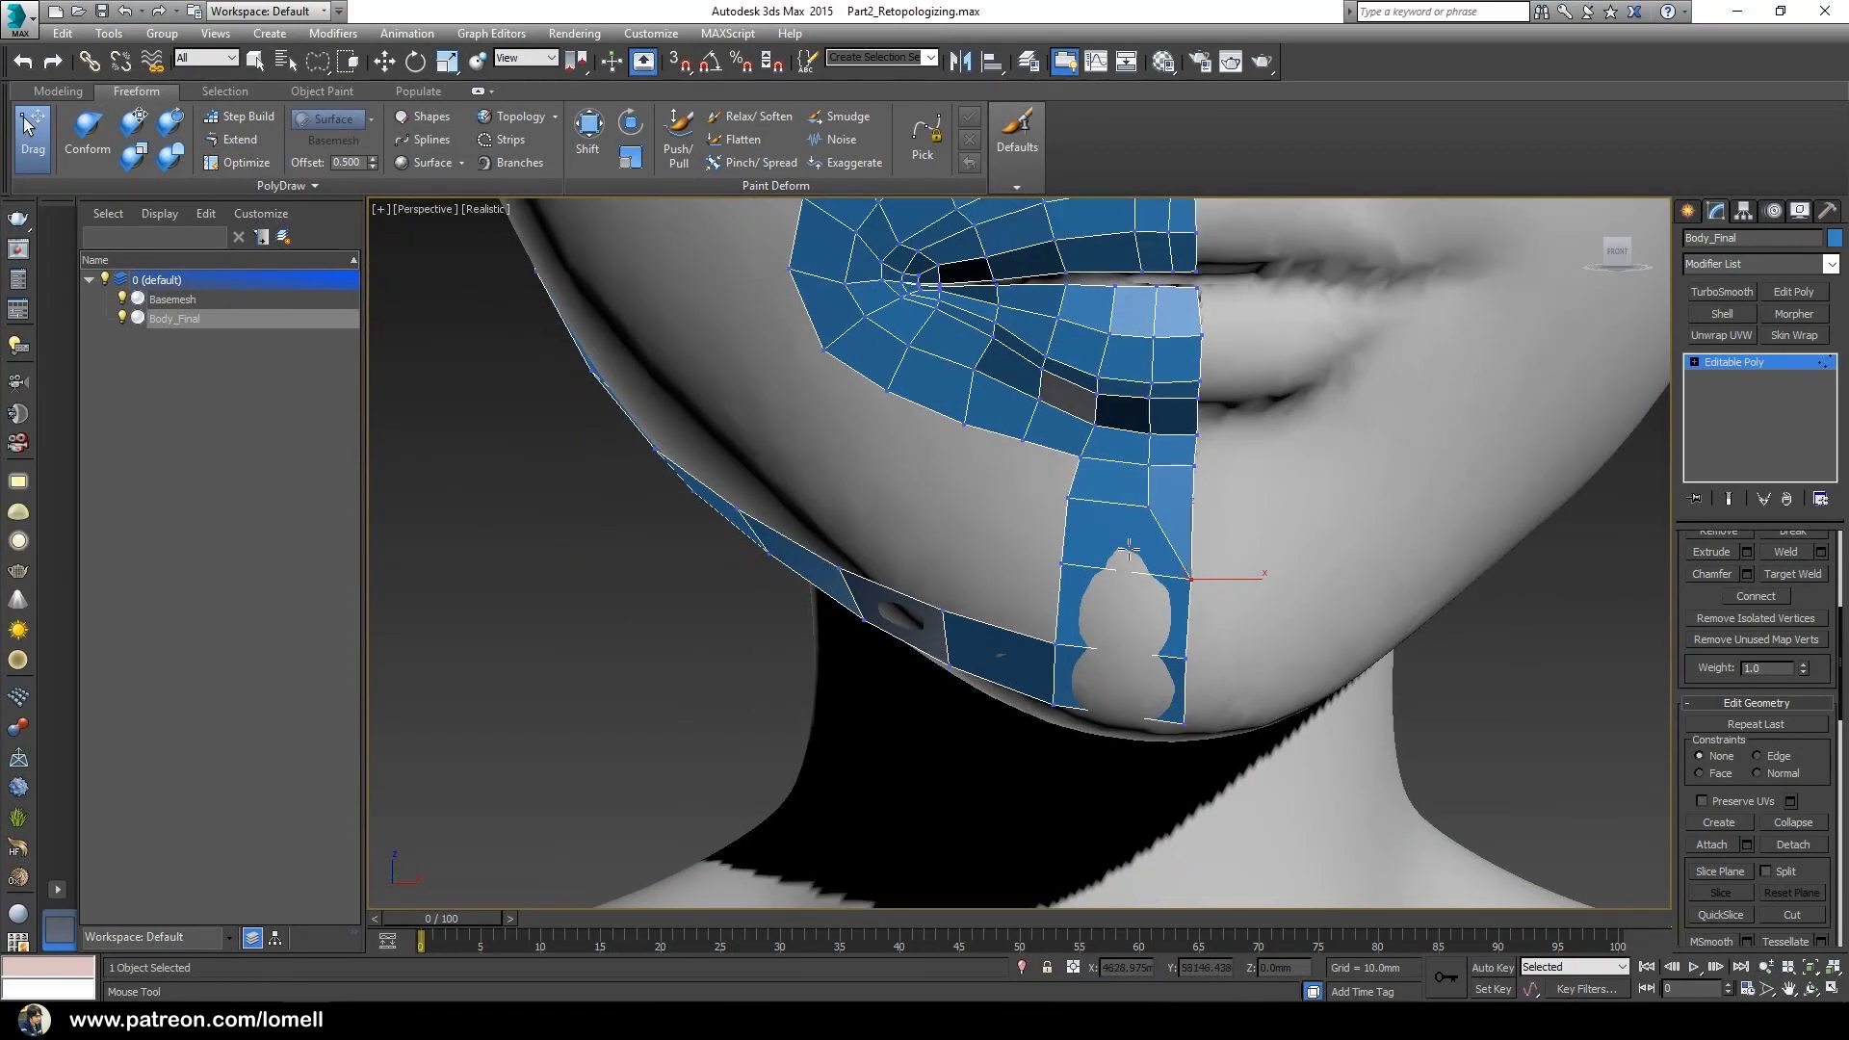
- Delete the chin strip polygons directly below the lower lip
key("w")
middle_click_drag(983, 506, 1044, 492, "alt")
left_click_drag(1044, 491, 1169, 539)
key("Delete")
- Extend a new row of quads below the lower lip and another row upward from the jaw strip beside the chin
left_click(231, 141)
middle_click_drag(1088, 525, 1026, 510, "alt")
left_click_drag(1131, 443, 1126, 514, "shift")
left_click_drag(1106, 442, 1016, 497)
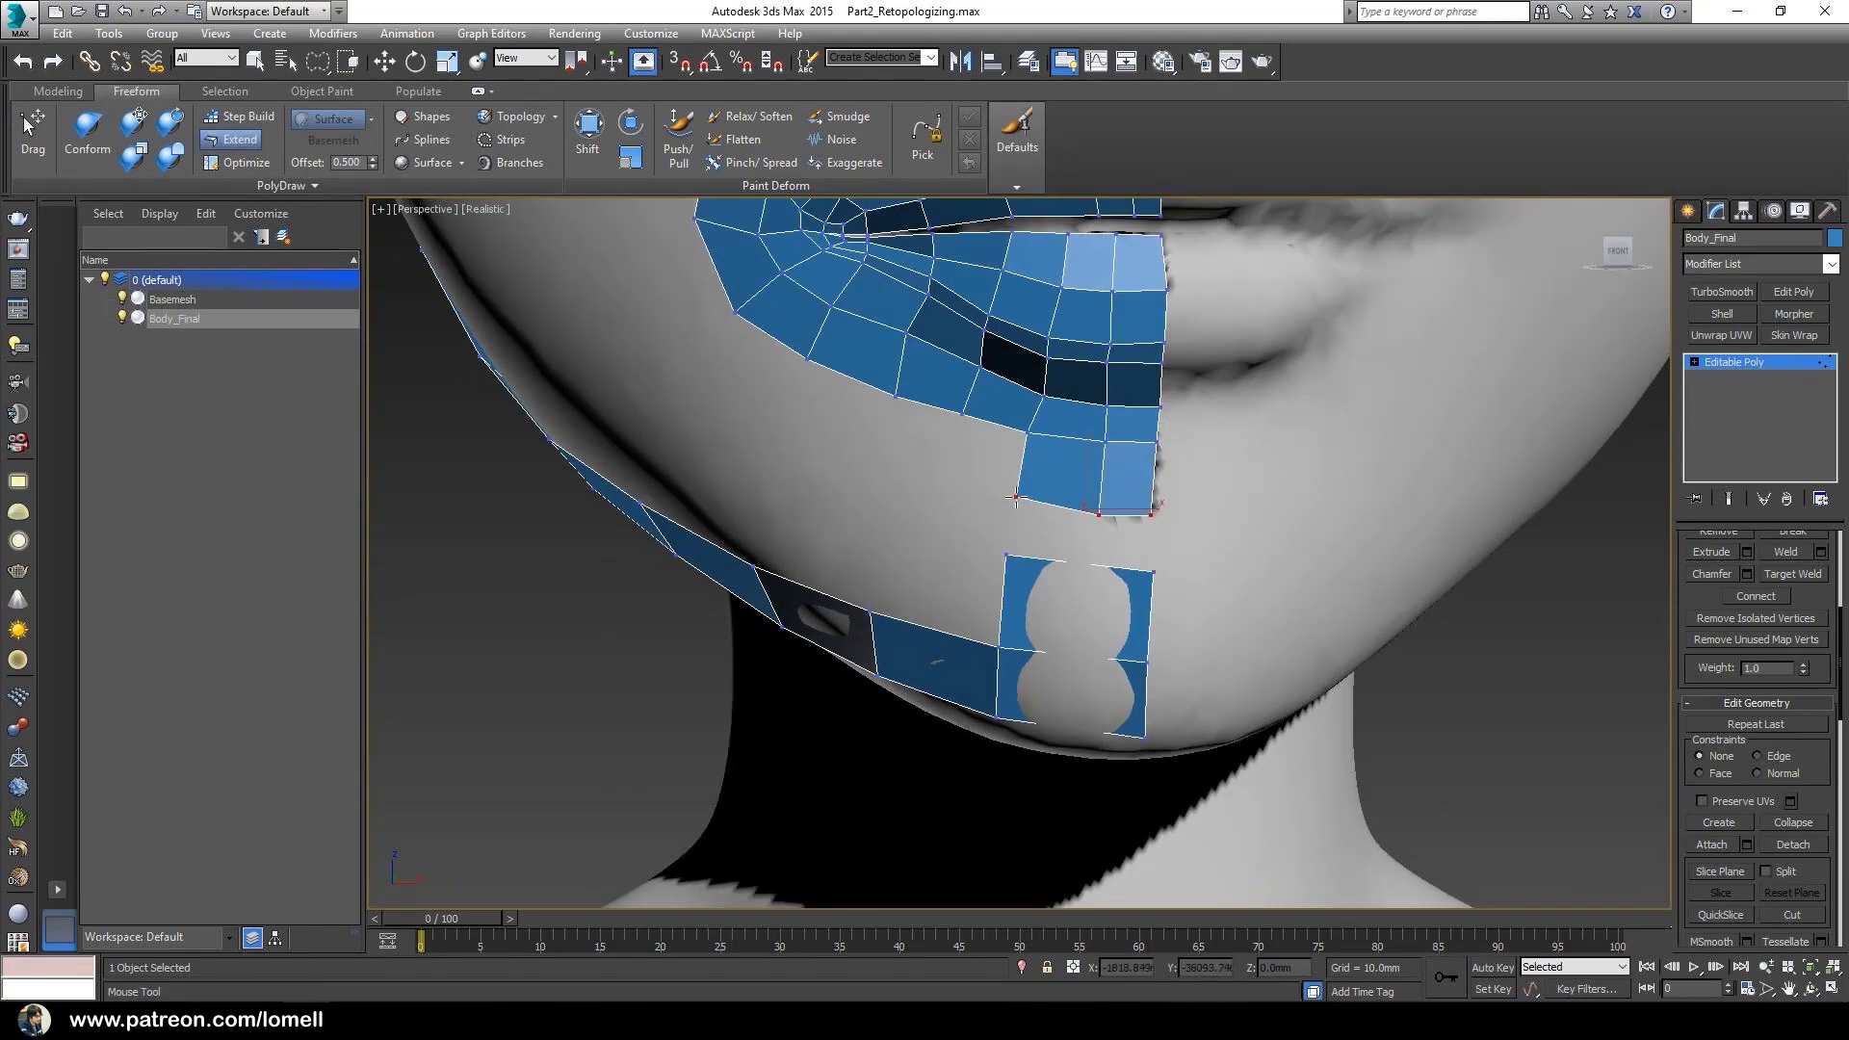
middle_click_drag(1011, 503, 1098, 510, "alt")
left_click_drag(998, 661, 877, 527)
middle_click_drag(886, 539, 838, 525, "alt")
left_click_drag(1045, 491, 969, 558)
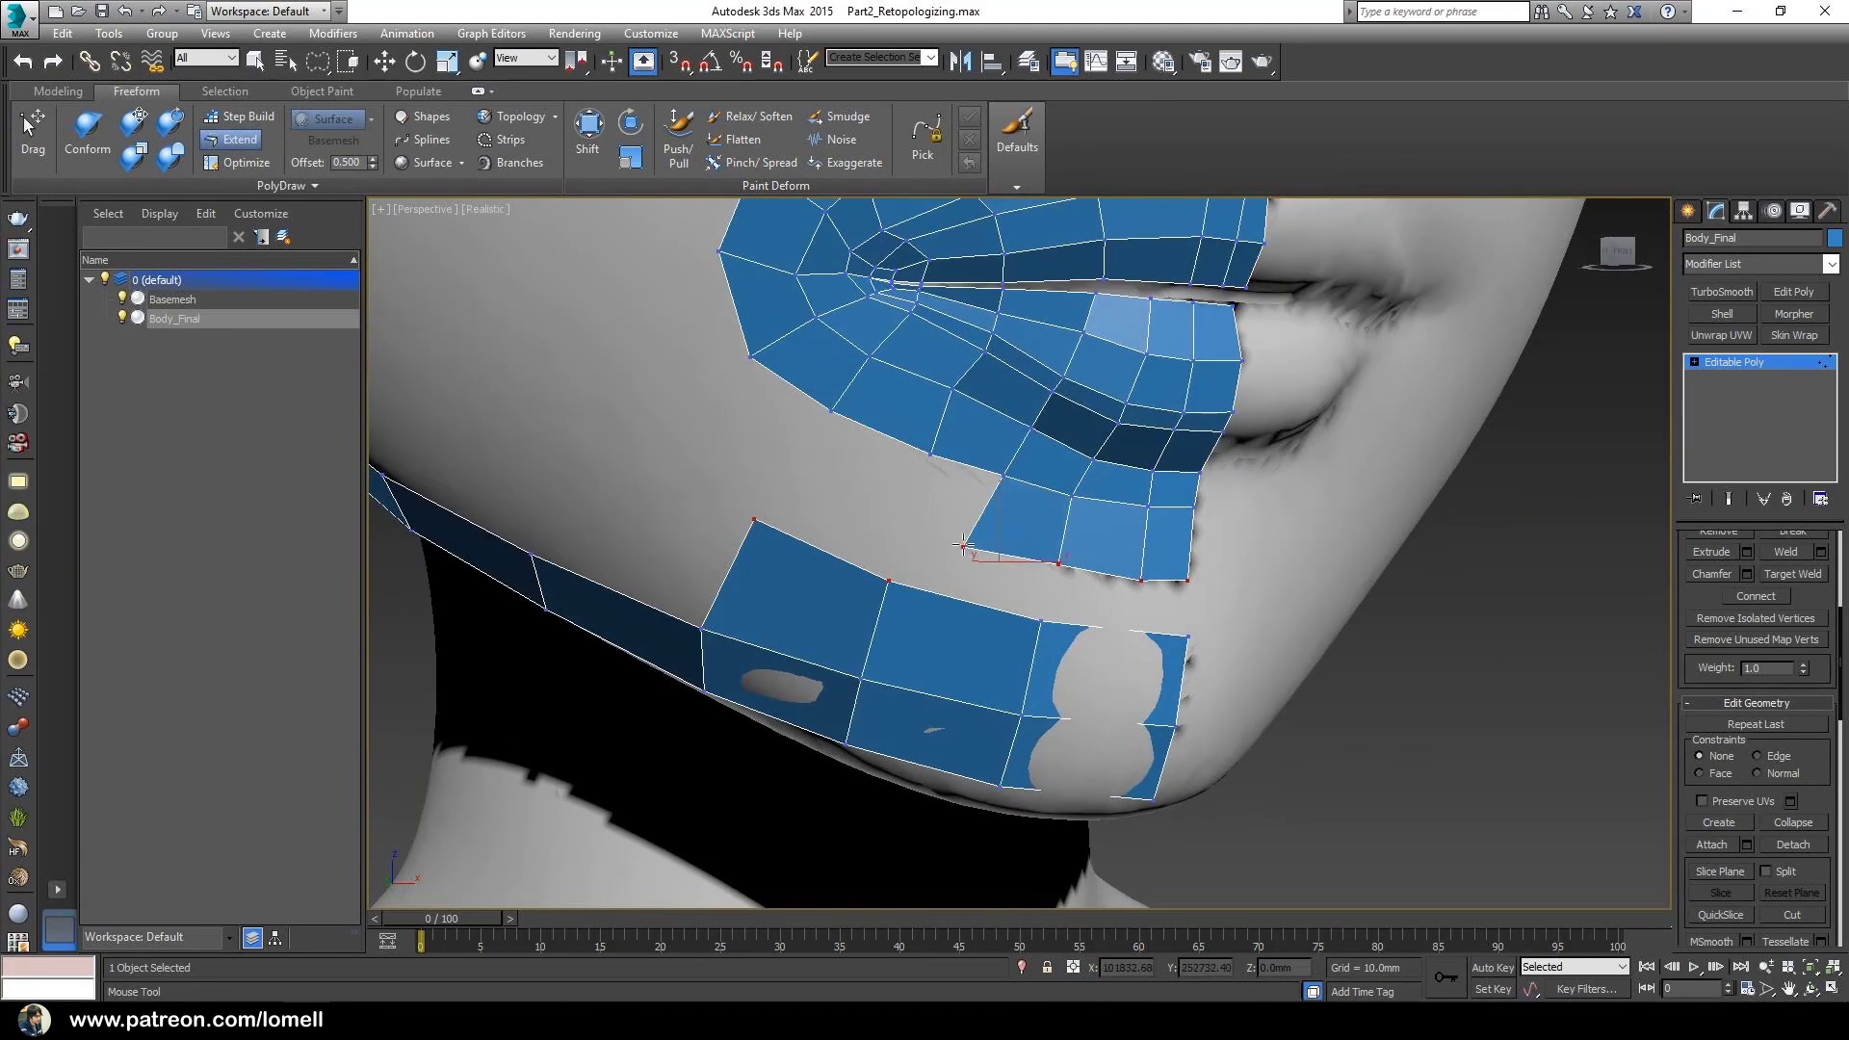
left_click_drag(985, 482, 862, 527)
left_click_drag(858, 463, 777, 489)
left_click(33, 140)
- Target-weld the row below the lower lip to the chin polygons and reposition the surrounding vertices
middle_click_drag(1040, 568, 992, 568, "alt")
left_click_drag(1069, 496, 1072, 492)
scroll(1082, 549, "down", 4)
mouse_move(1083, 549)
middle_mouse_down("alt")
mouse_move(1146, 539)
mouse_move(1093, 544)
middle_mouse_up("alt")
scroll(1093, 545, "up", 3)
left_click(1797, 576)
left_click(1148, 578)
left_click(1056, 615)
left_click(1206, 632)
left_click(33, 140)
left_click_drag(1057, 615, 1044, 549)
left_click_drag(884, 505, 883, 496)
left_click_drag(977, 542, 959, 516)
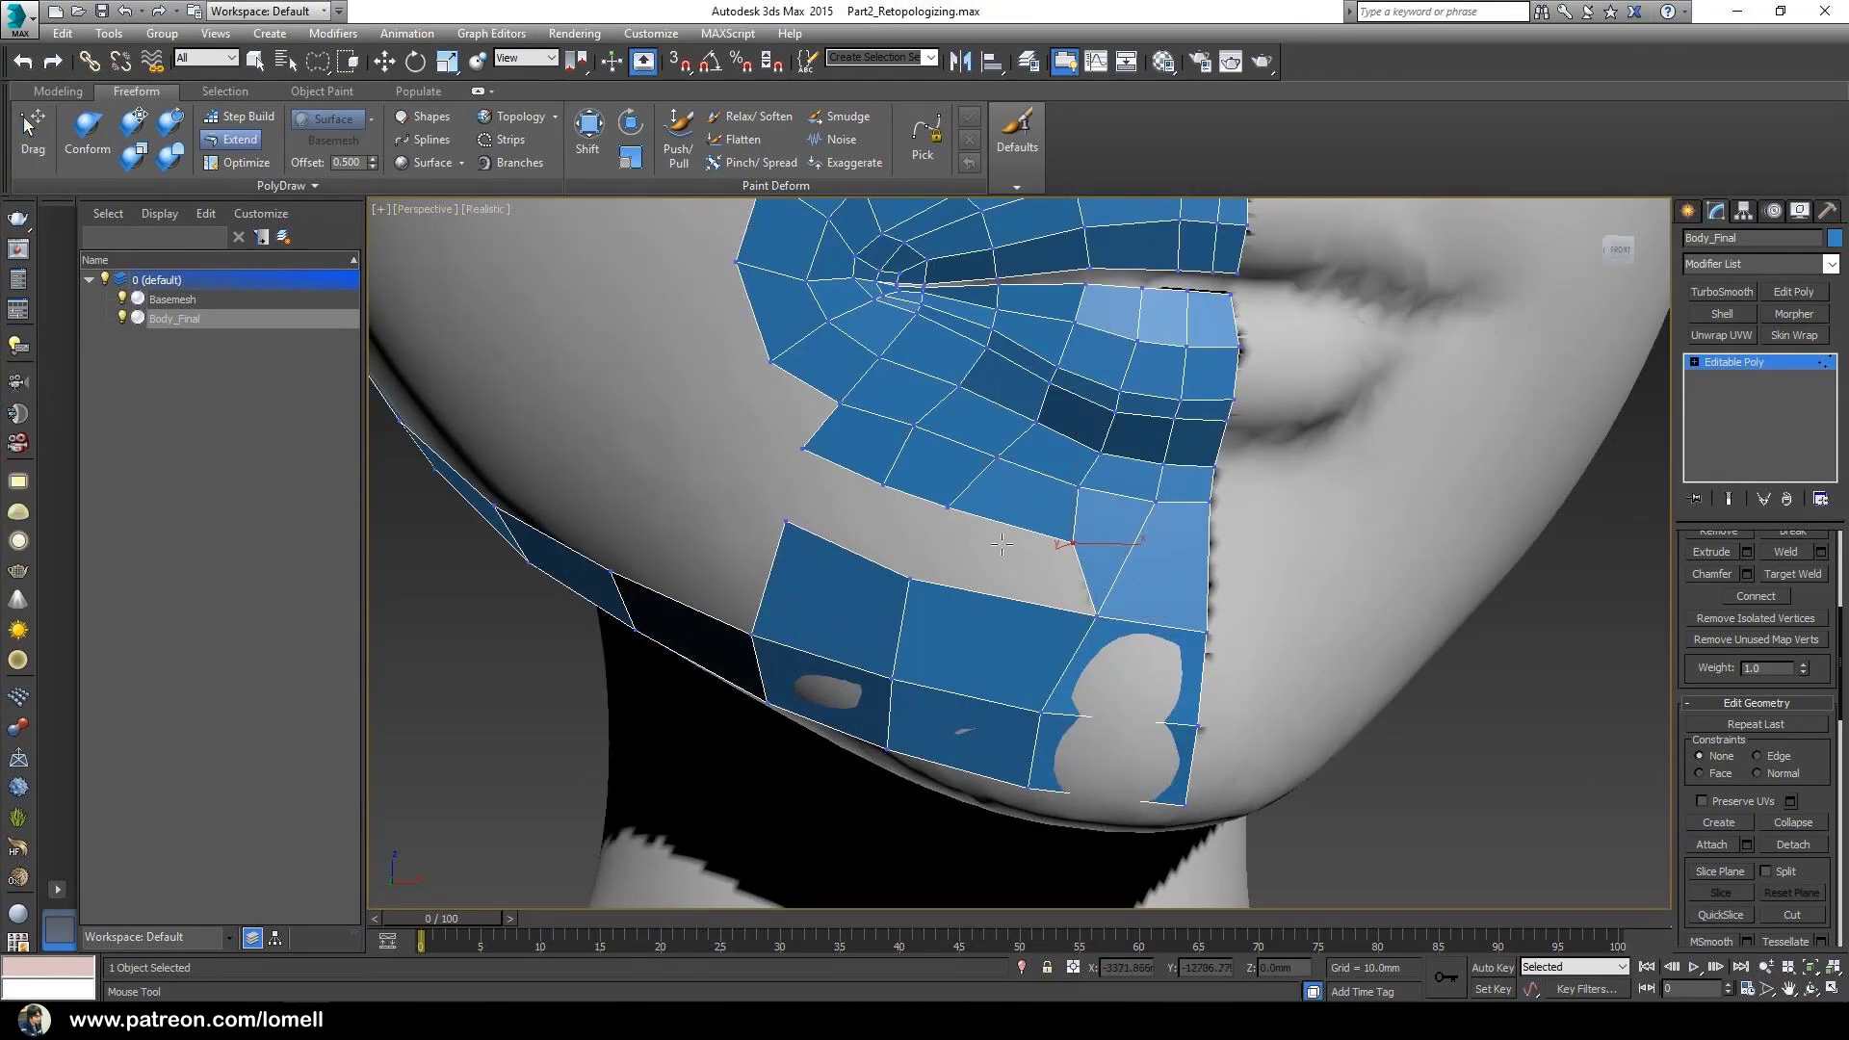
left_click_drag(1208, 631, 1213, 629)
- Fill the gap between the row below the lower lip and the jaw rows with quads
middle_click_drag(1213, 630, 1223, 588, "alt")
left_click_drag(836, 476, 827, 485)
left_click_drag(799, 287, 792, 280)
middle_click_drag(791, 280, 795, 388)
middle_click_drag(844, 597, 998, 584, "alt")
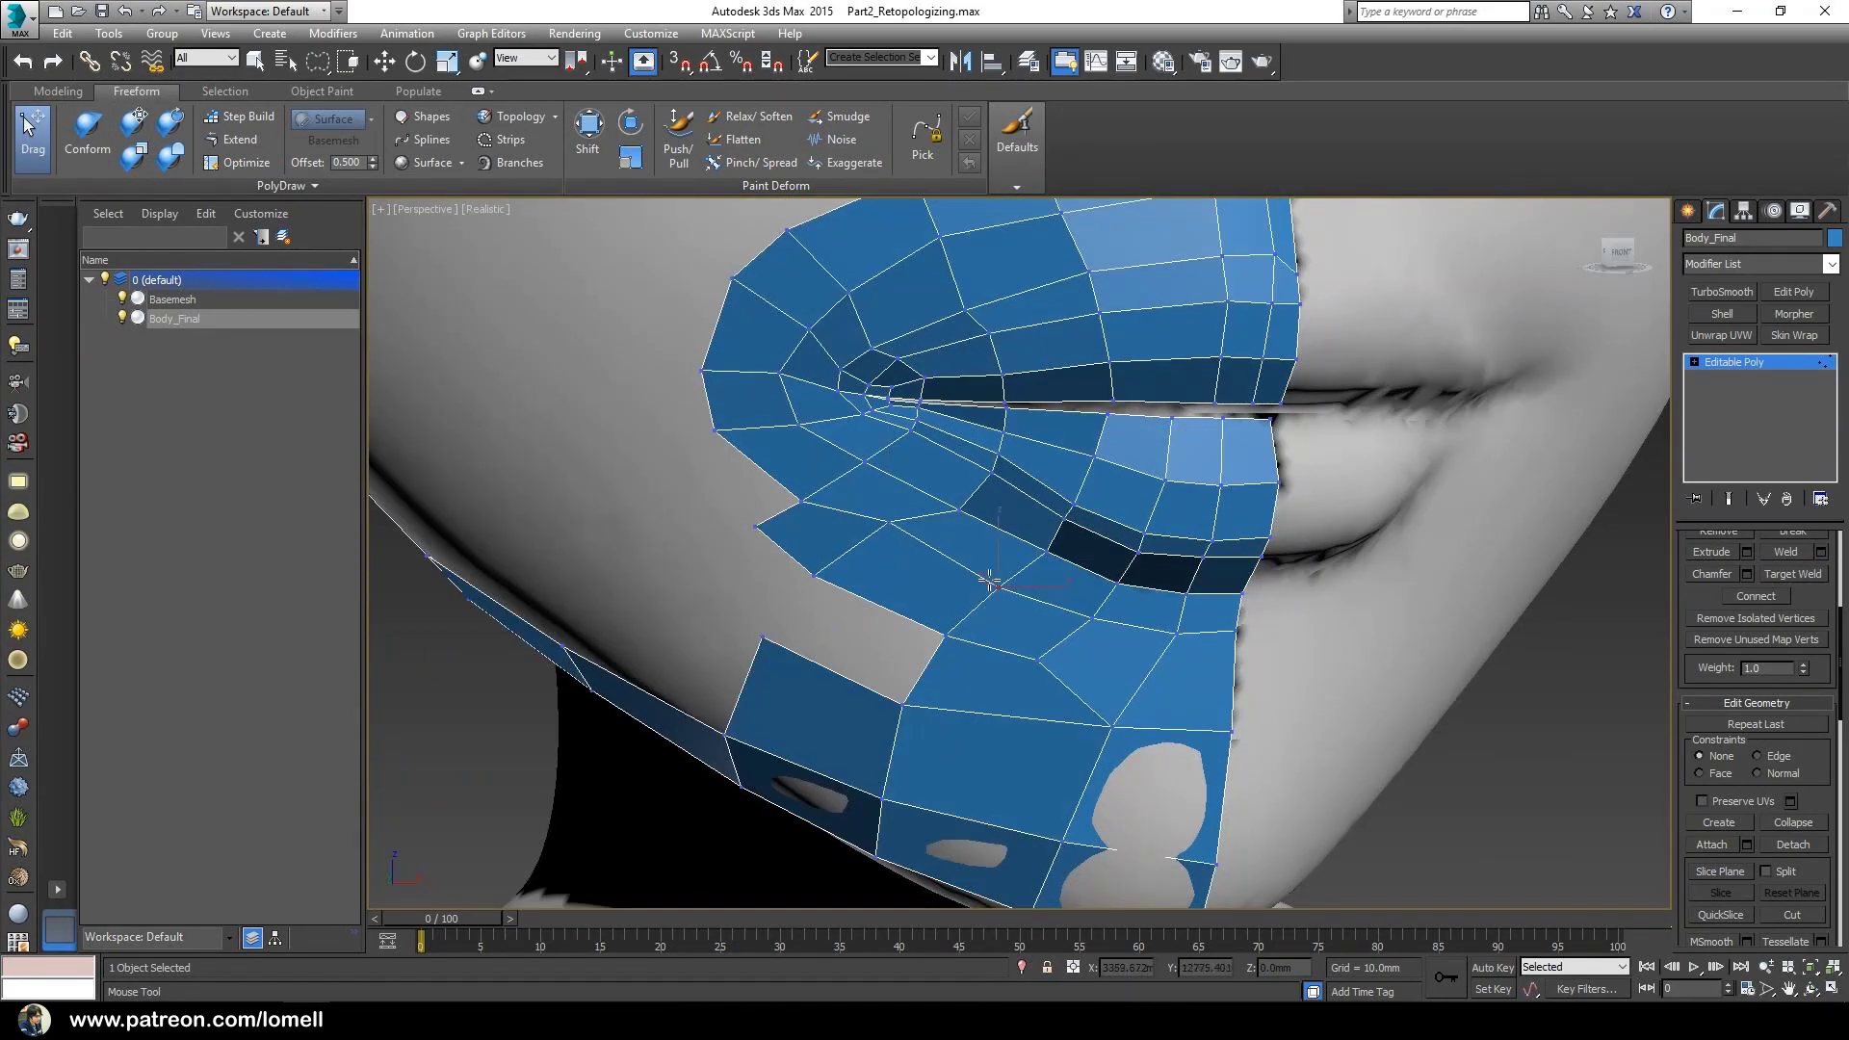
key("ctrl+shift+w")
left_click_drag(938, 630, 763, 637)
key("d")
- Adjust the chin vertices and the outer corner of the row below the lower lip to smooth the edge flow
middle_click_drag(784, 675, 925, 626, "alt")
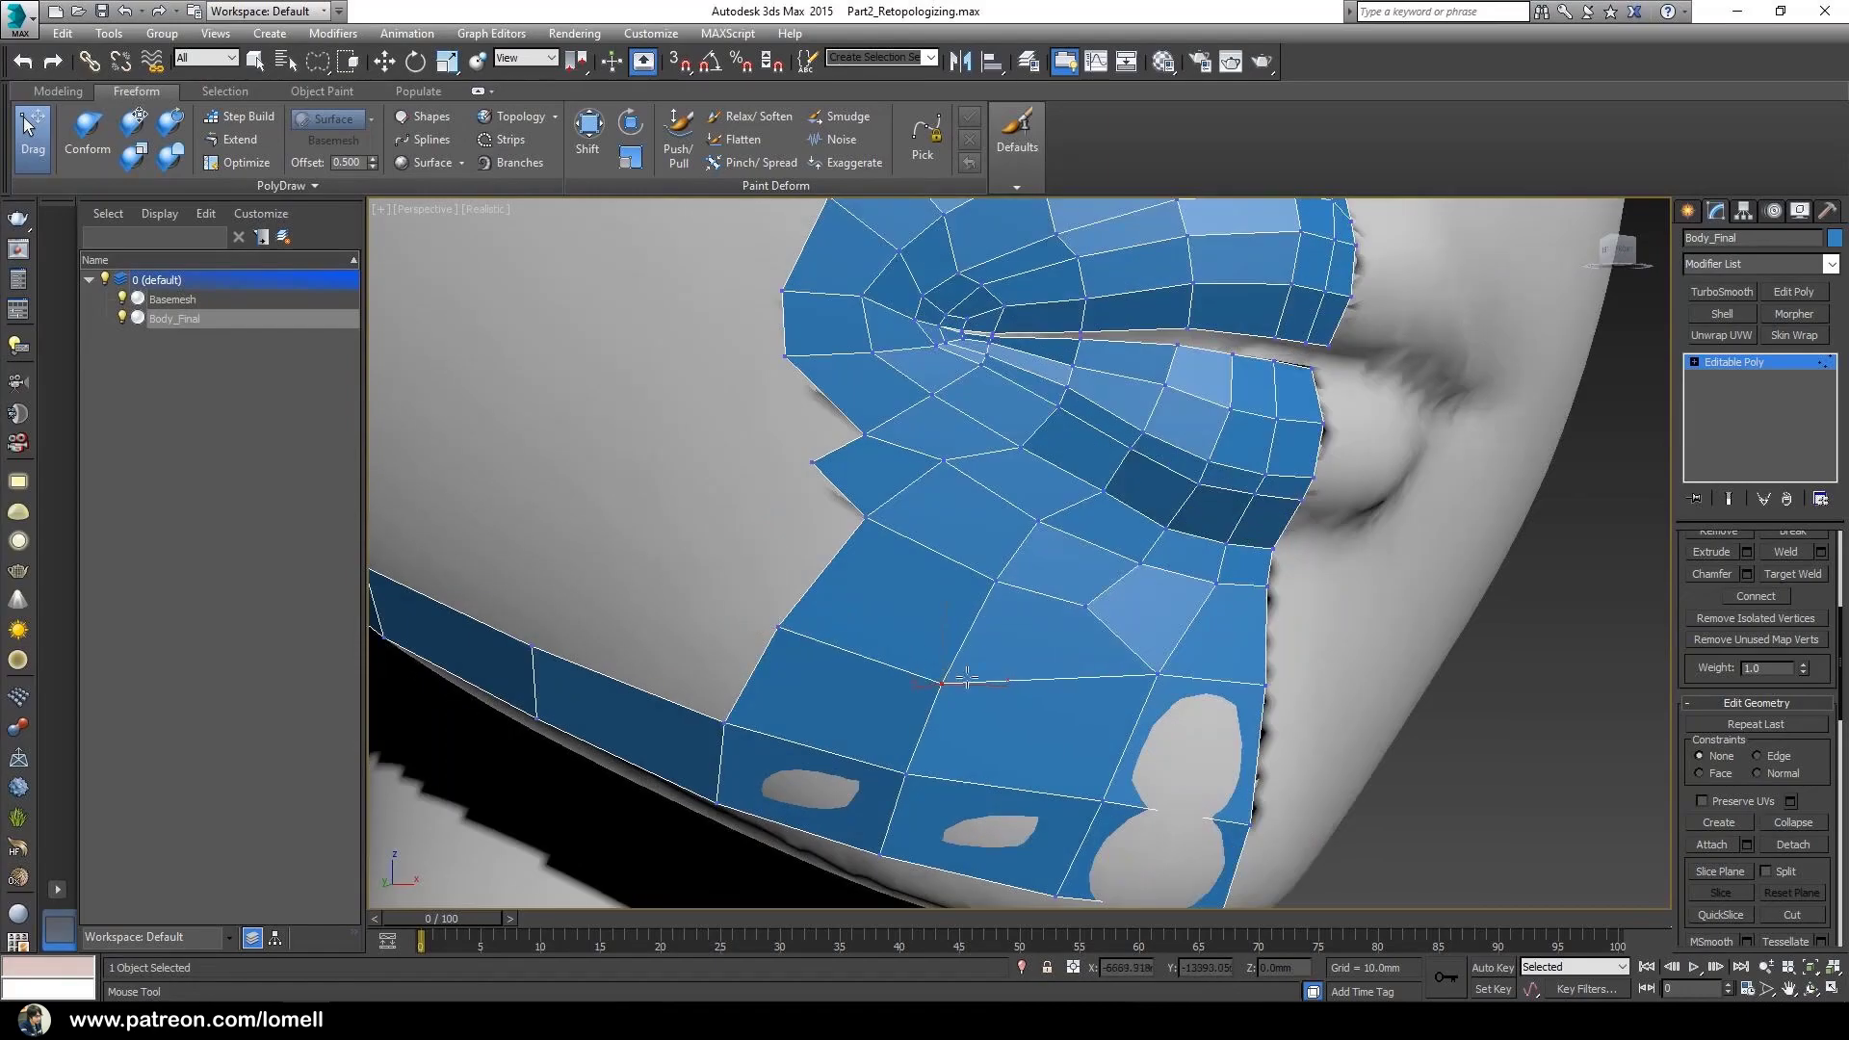
middle_click_drag(1137, 665, 1002, 684, "alt")
left_click_drag(1139, 691, 1145, 686)
middle_click_drag(1281, 703, 1137, 647, "alt")
middle_click_drag(1139, 584, 1214, 568, "alt")
middle_click_drag(867, 539, 972, 529, "alt")
left_click_drag(824, 395, 797, 402)
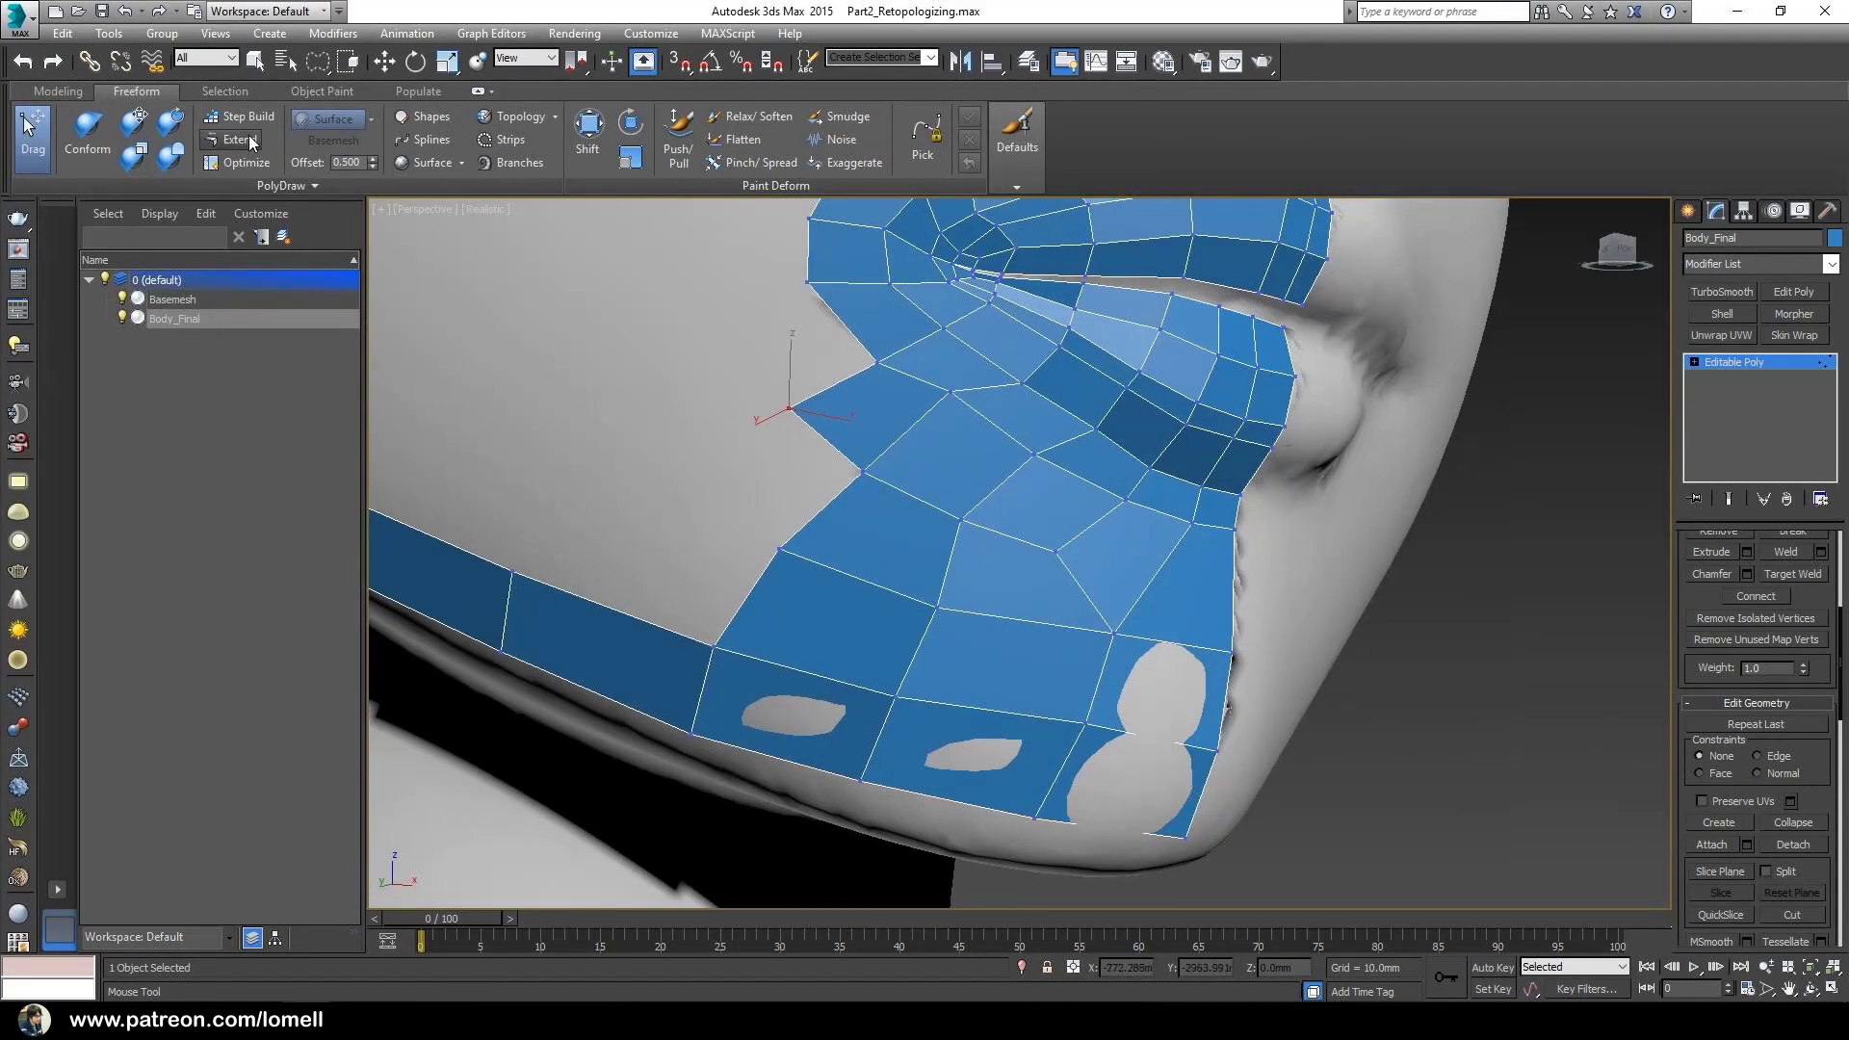
- Extend quads along the open edge between the mouth corner and the jaw strip beside the chin
left_click(240, 140)
middle_click_drag(694, 539, 848, 636)
left_click_drag(873, 729, 819, 556)
key("ctrl+shift+w")
left_click_drag(953, 633, 978, 492)
middle_click_drag(963, 549, 1007, 525, "alt")
left_click(33, 135)
- Extend columns of quads down the cheek from below the eye toward the mouth corner
middle_click_drag(867, 539, 1134, 656, "alt")
scroll(1134, 657, "down", 4)
left_click(240, 140)
middle_click_drag(867, 568, 1040, 616, "alt")
left_click_drag(1025, 330, 932, 497)
left_click_drag(932, 413, 842, 520)
middle_click_drag(842, 520, 973, 500, "alt")
left_click_drag(1028, 403, 956, 520)
left_click_drag(924, 435, 875, 582)
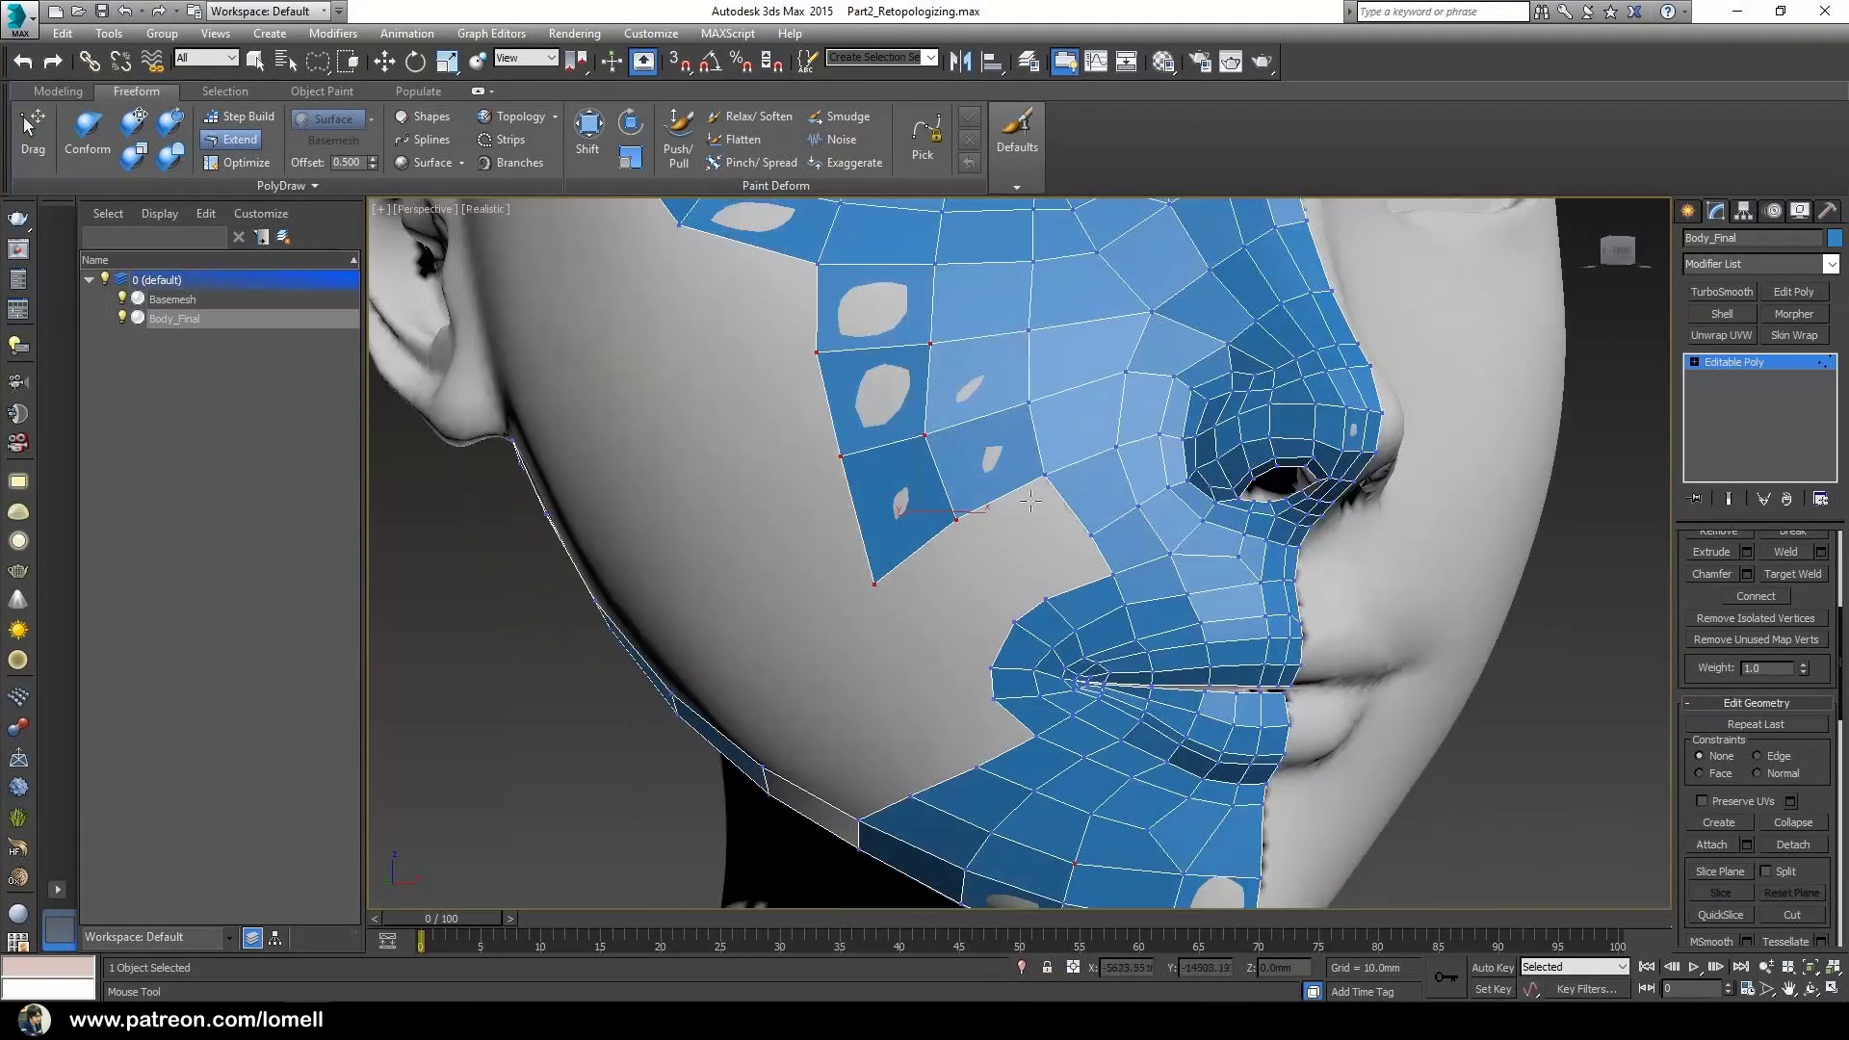
- Target-weld the cheek quads to the loops around the mouth and adjust the neighbouring vertices
middle_click_drag(959, 617, 1026, 545, "alt")
scroll(983, 544, "up", 5)
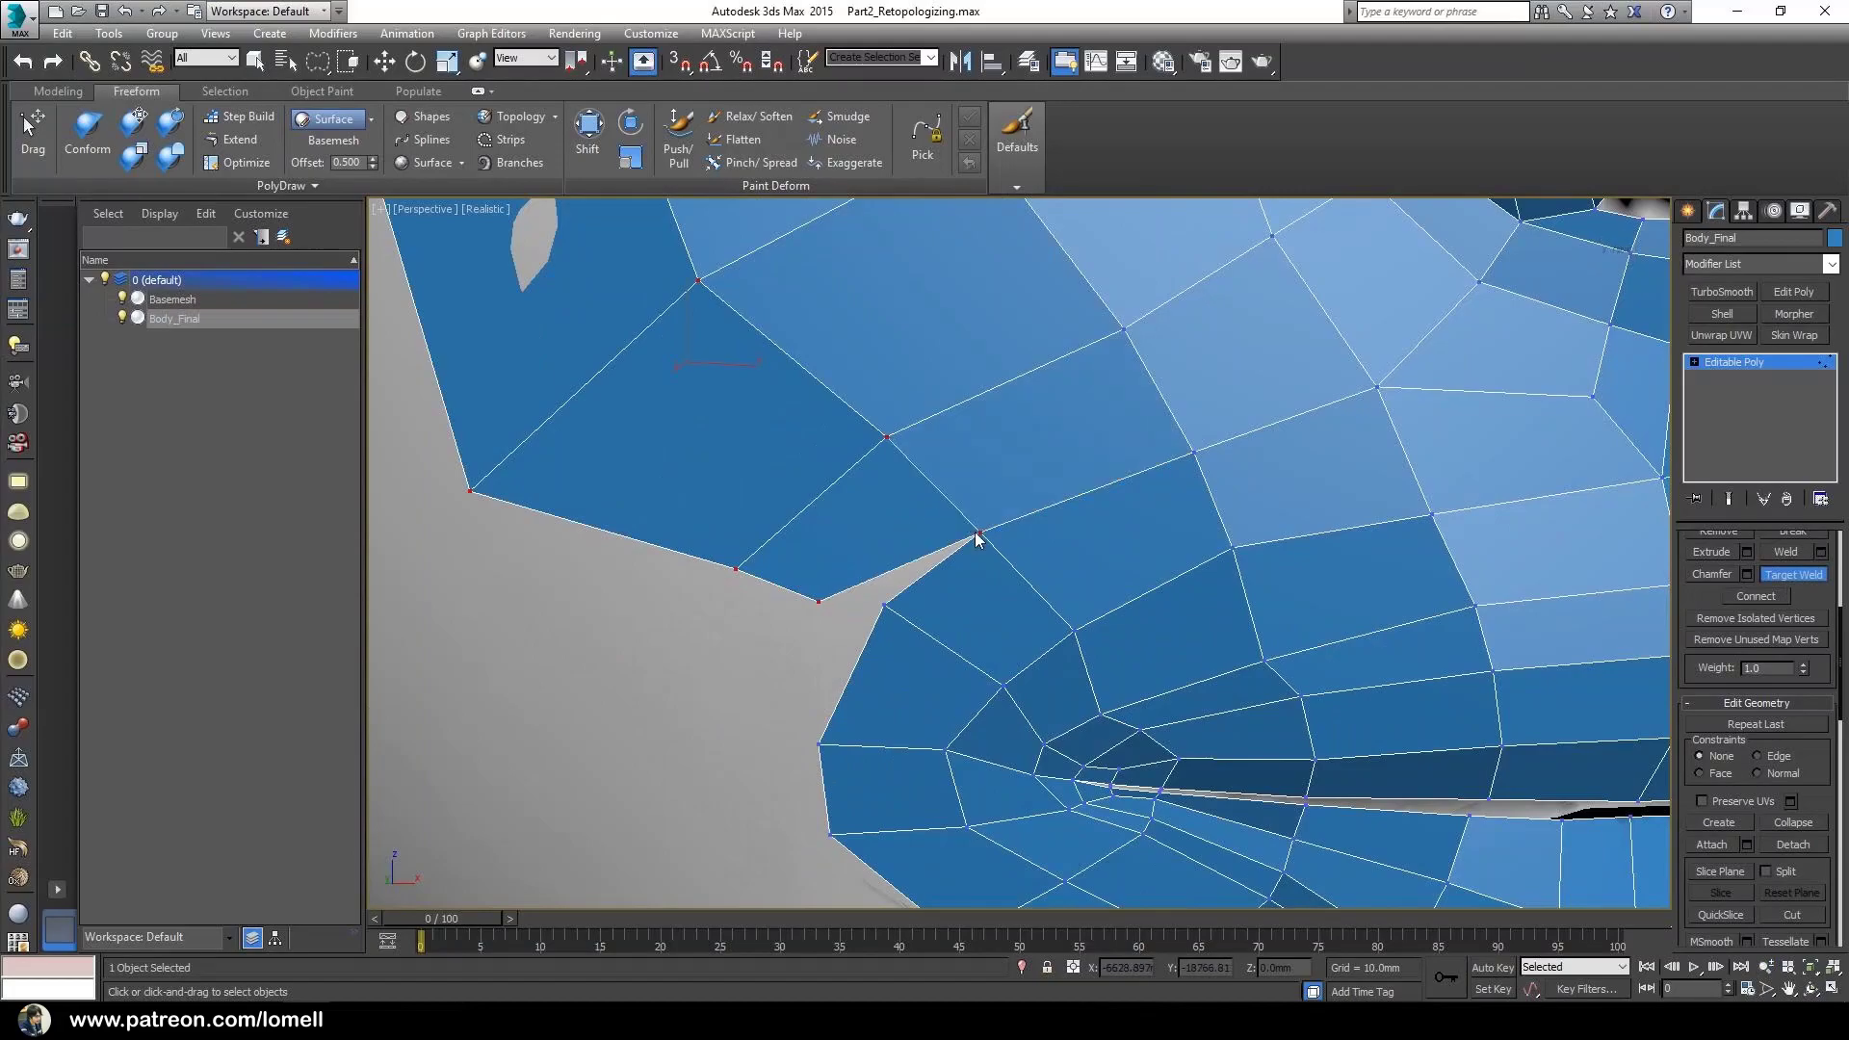
left_click(32, 145)
scroll(772, 472, "down", 5)
left_click_drag(762, 450, 776, 434)
left_click_drag(851, 508, 867, 506)
- Extend quads from the cheek and mouth loops outward and along the top of the jaw strip
scroll(867, 505, "down", 3)
scroll(963, 501, "up", 1)
middle_click_drag(963, 501, 1011, 463, "alt")
middle_click_drag(847, 578, 925, 553, "alt")
left_click_drag(1026, 629, 945, 547)
left_click_drag(997, 561, 981, 503)
middle_click_drag(924, 597, 945, 579)
left_click_drag(917, 676, 872, 621)
left_click_drag(872, 620, 753, 654)
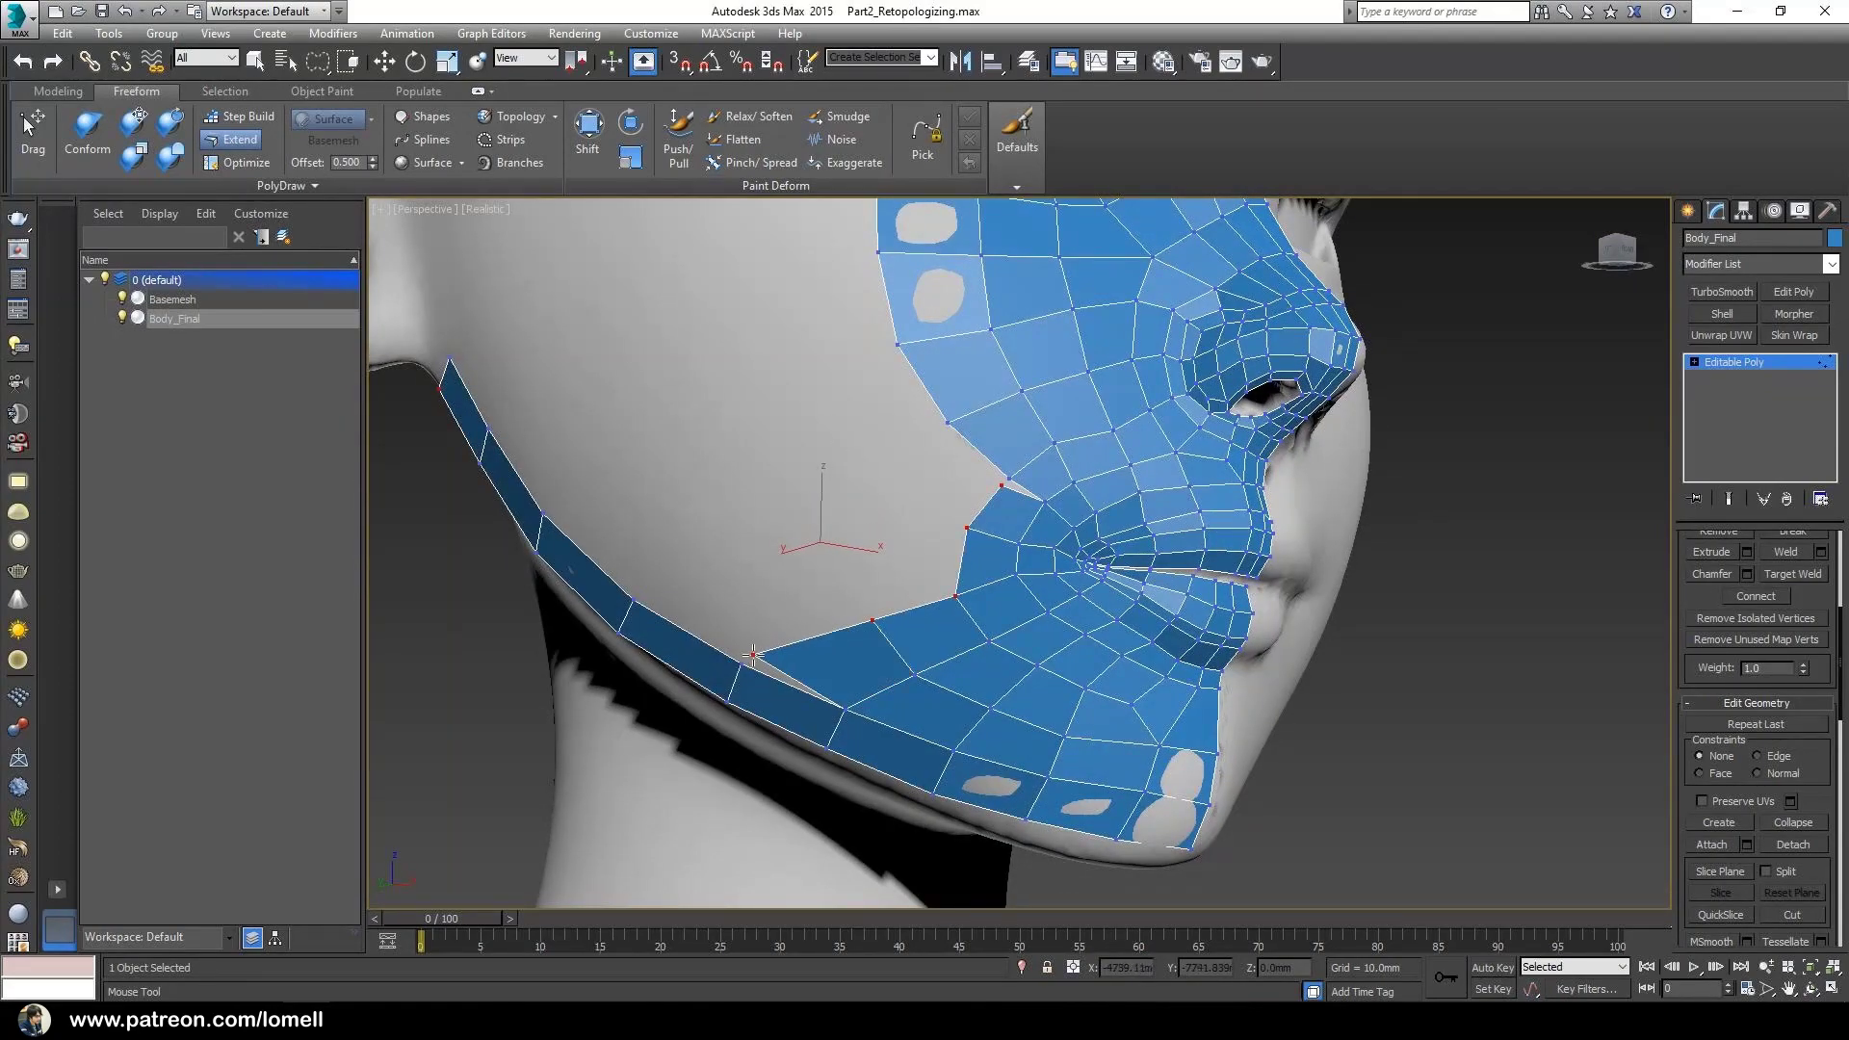
- Reposition the new vertices above the jaw strip and target-weld the gap between cheek and mouth corner
key("d")
left_click_drag(872, 620, 840, 629)
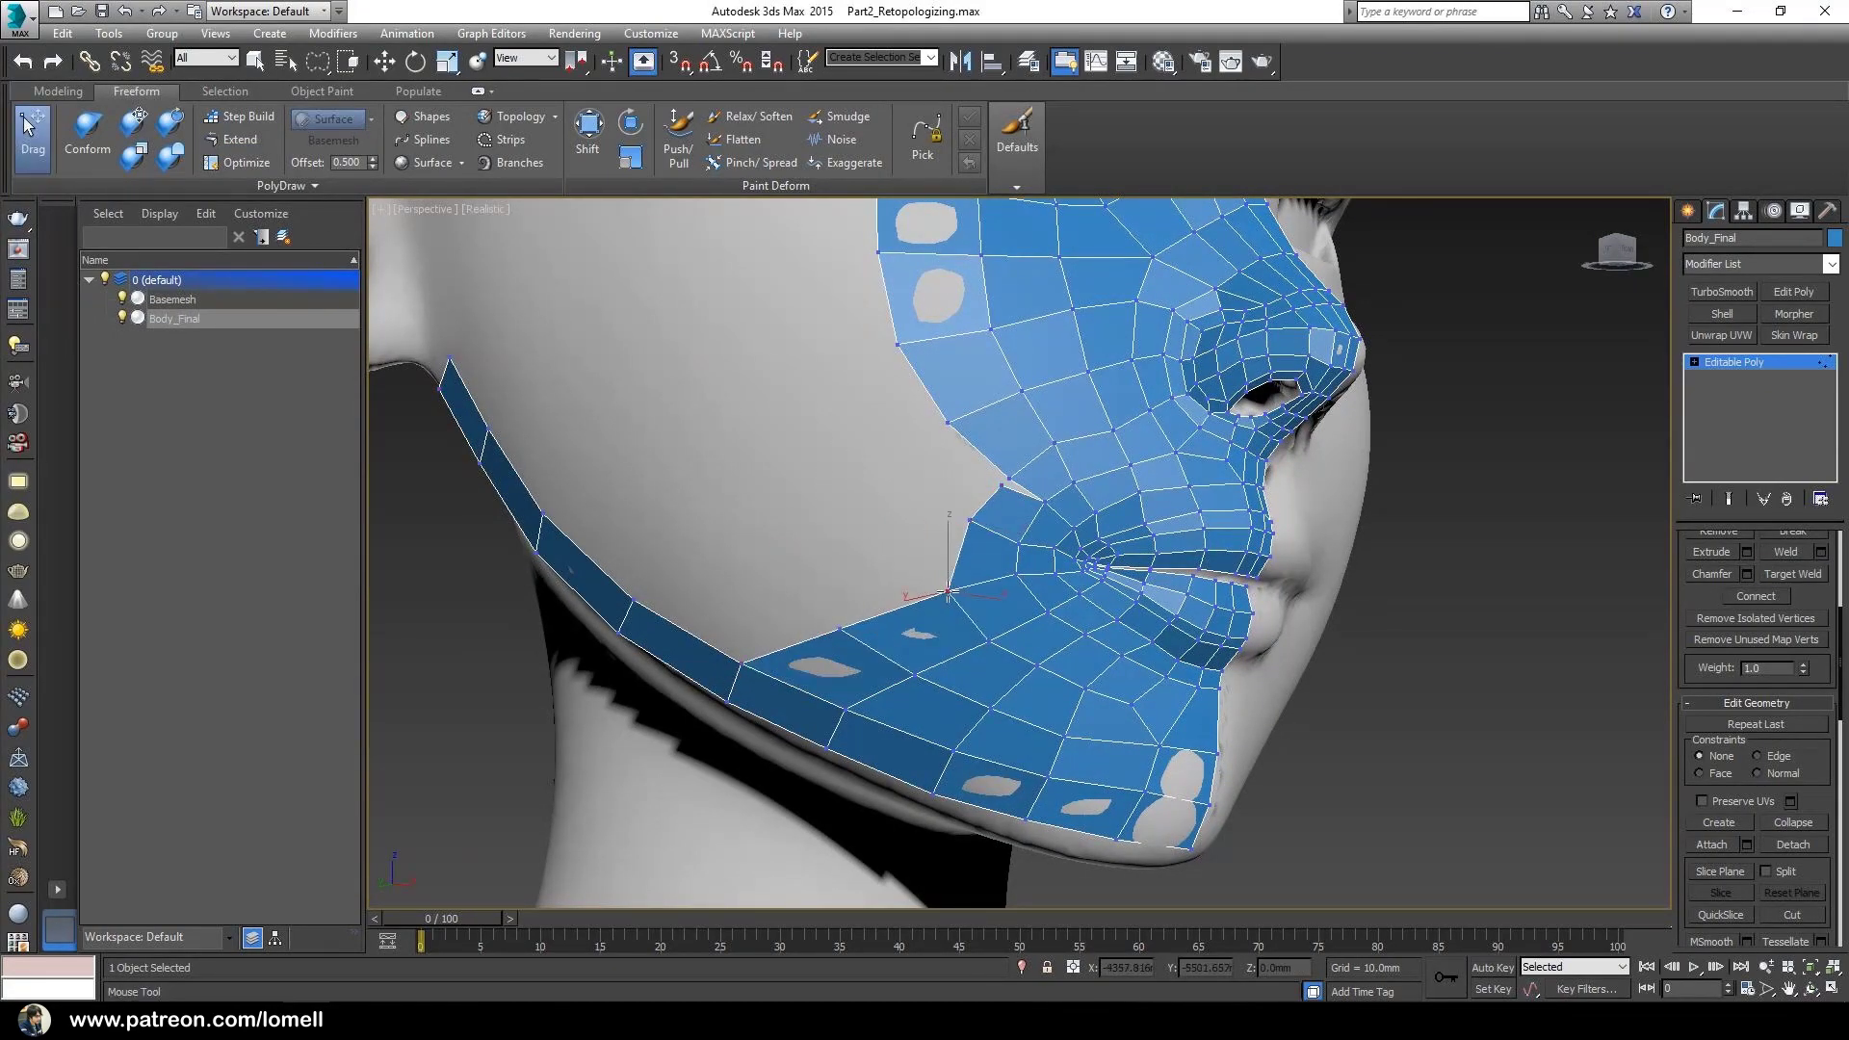
middle_click_drag(1021, 597, 1058, 593, "alt")
left_click_drag(1002, 562, 1013, 556)
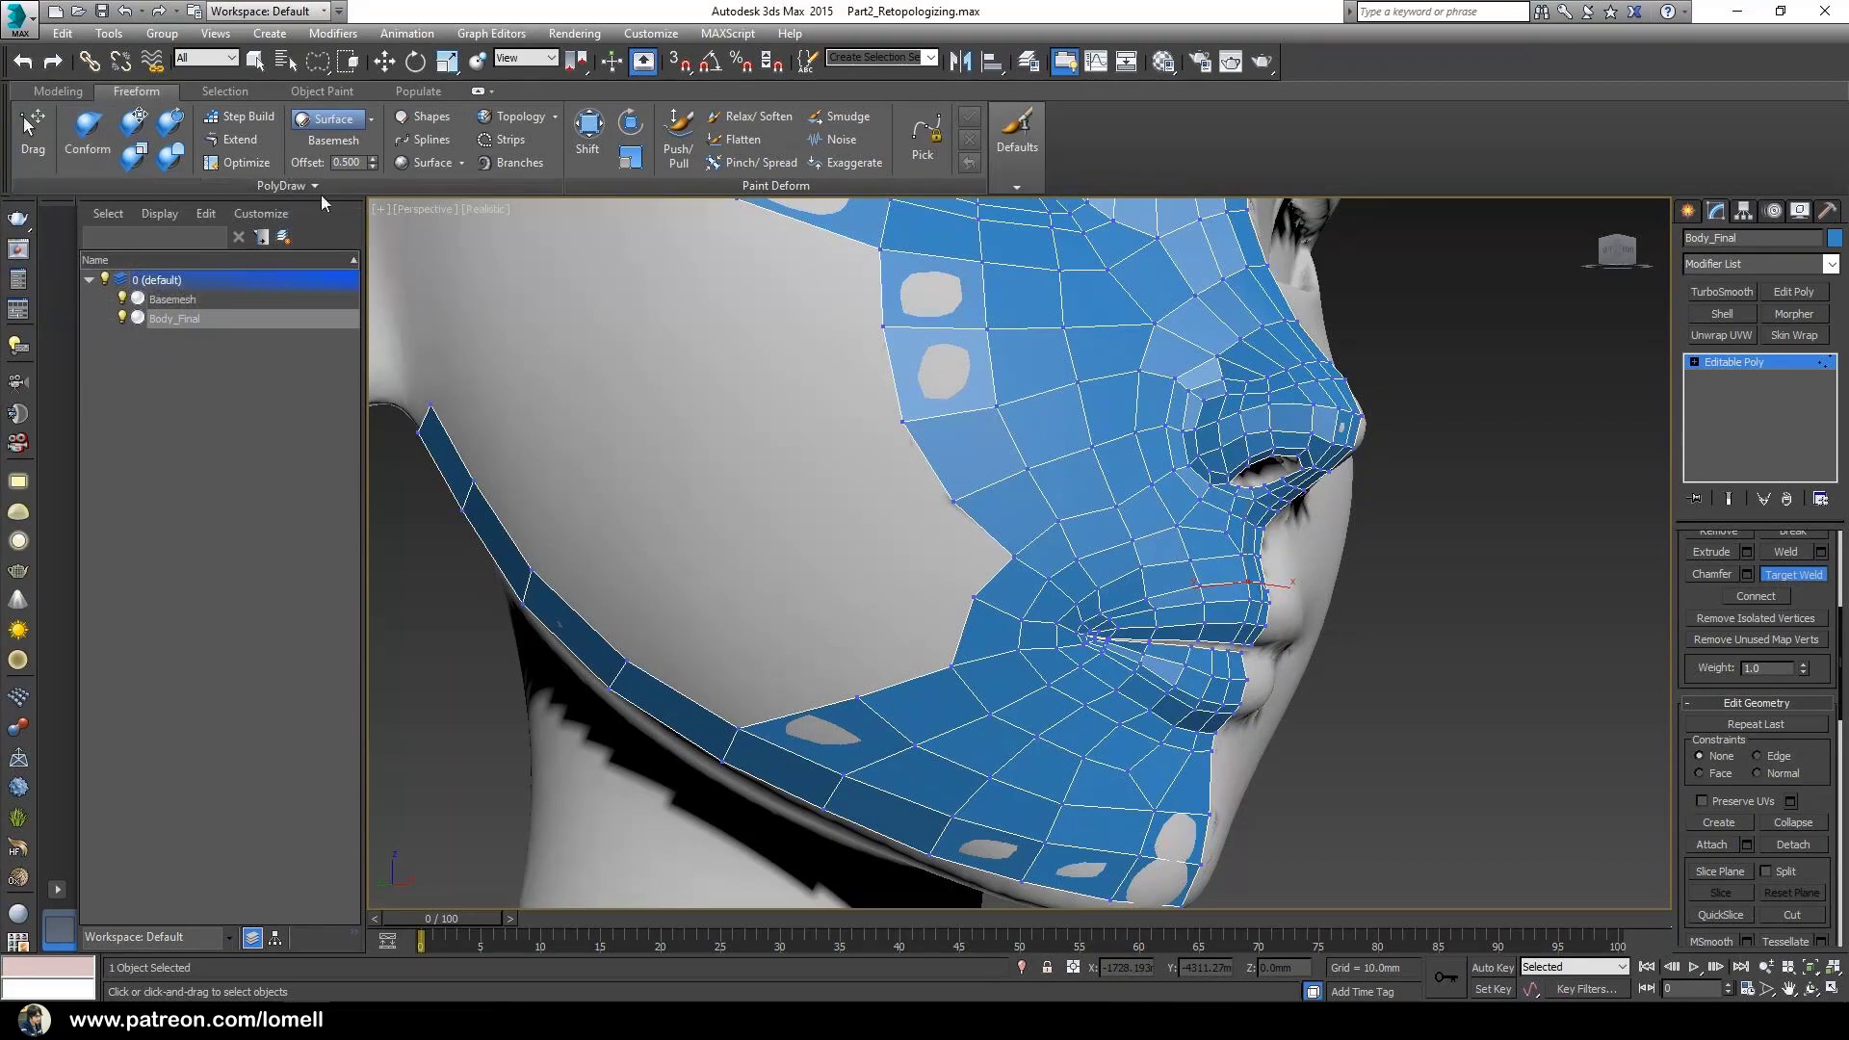
- Extend quads outward from the notch beside the mouth corner and even out the new cheek vertices
left_click(238, 142)
middle_click_drag(948, 659, 926, 675, "alt")
key("d")
middle_click_drag(906, 543, 940, 525, "alt")
left_click_drag(839, 690, 836, 699)
left_click_drag(836, 602, 826, 580)
left_click_drag(926, 493, 939, 483)
middle_click_drag(939, 568, 933, 573, "alt")
left_click_drag(824, 578, 816, 560)
middle_click_drag(815, 560, 833, 495, "alt")
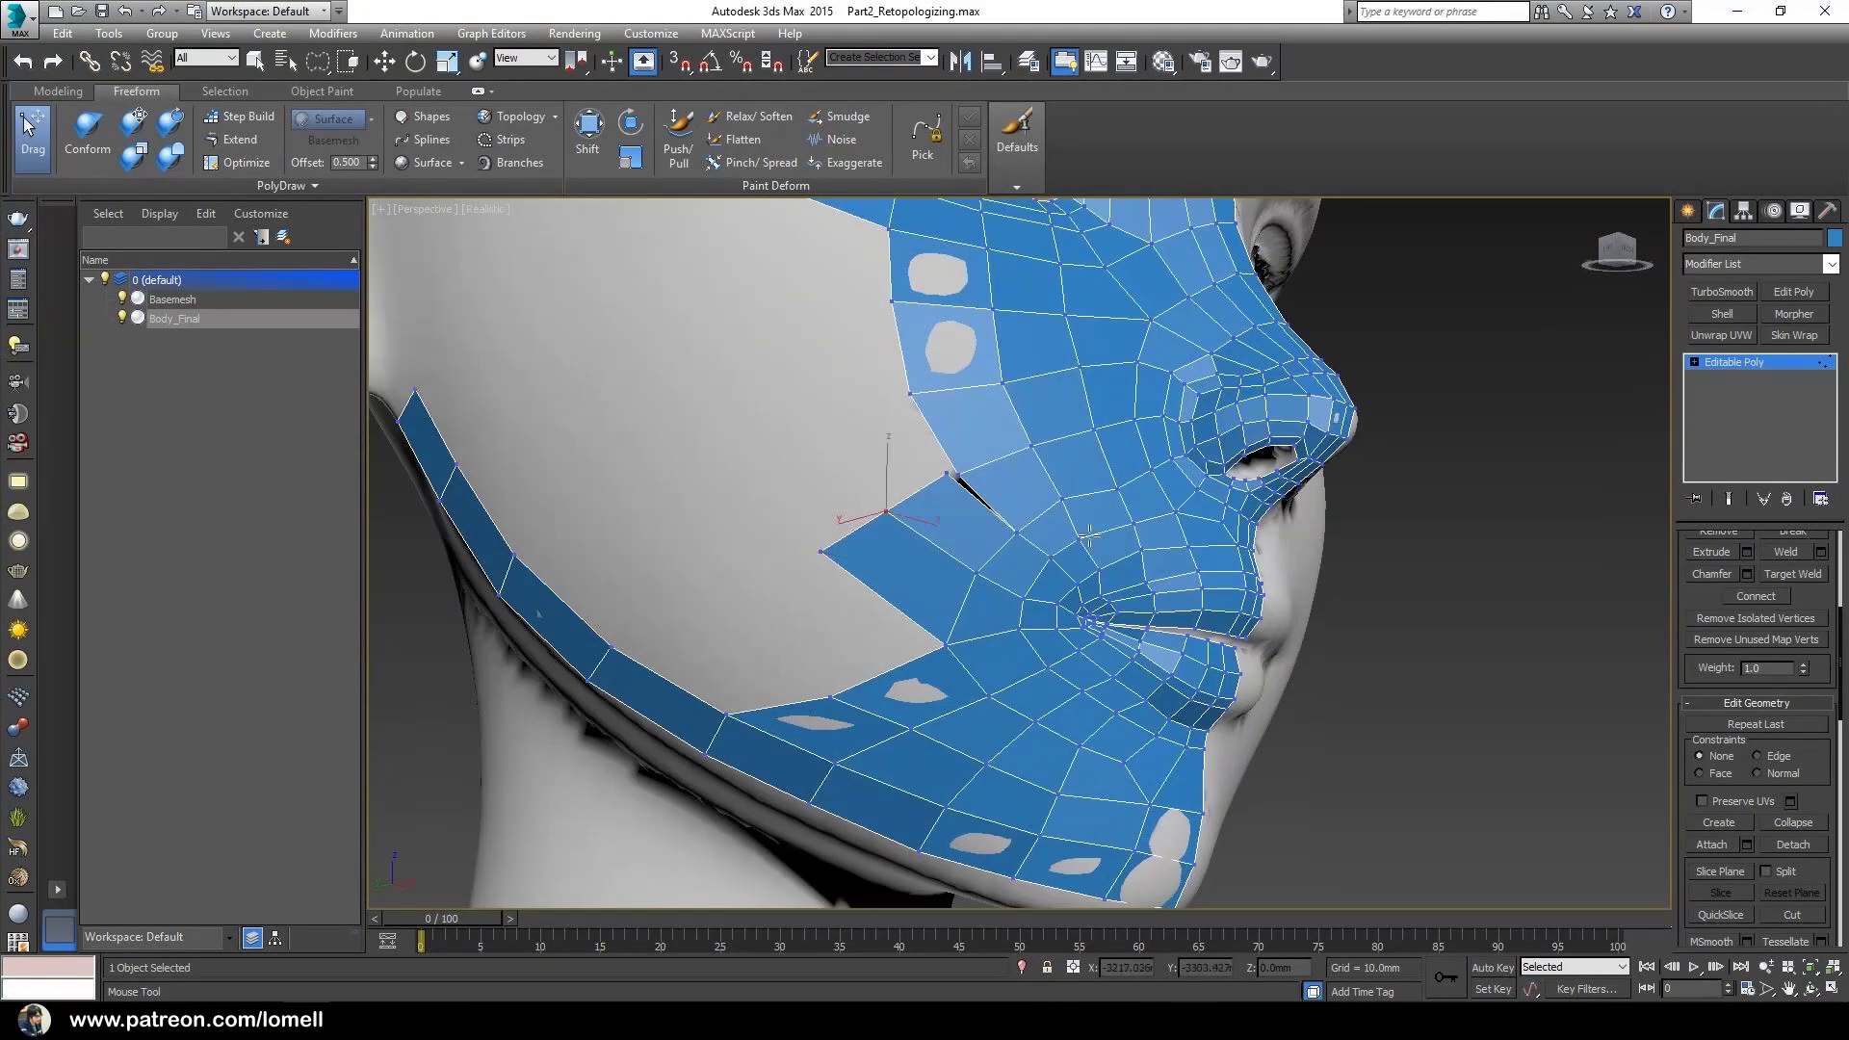
- Extend further quads across the lower cheek, running parallel to the jaw strip
left_click(233, 142)
middle_click_drag(867, 597, 917, 631, "alt")
left_click_drag(936, 655, 741, 597)
left_click_drag(815, 703, 578, 646)
scroll(579, 646, "down", 2)
- Adjust the lower cheek vertices and target-weld the new quads to the surrounding mesh
middle_click_drag(579, 646, 524, 578, "alt")
left_click(32, 135)
left_click_drag(725, 638, 714, 646)
middle_click_drag(714, 646, 852, 602, "alt")
left_click(788, 599)
left_click(999, 462)
- Extend rows of quads across the rest of the cheek up to the ear end of the jaw strip
left_click(33, 135)
left_click(233, 141)
left_click_drag(902, 596, 789, 545)
left_click_drag(855, 621, 711, 577)
middle_click_drag(711, 577, 621, 590, "alt")
left_click_drag(644, 644, 568, 575)
middle_click_drag(568, 576, 636, 549, "alt")
left_click_drag(708, 570, 668, 486)
left_click_drag(589, 602, 540, 516)
middle_click_drag(540, 516, 669, 525, "alt")
left_click_drag(770, 561, 701, 472)
middle_click_drag(702, 472, 693, 539, "alt")
- Target-weld the cheek rows to the jaw strip and the polygons near the outer eye, adjusting nearby vertices
left_click(1820, 575)
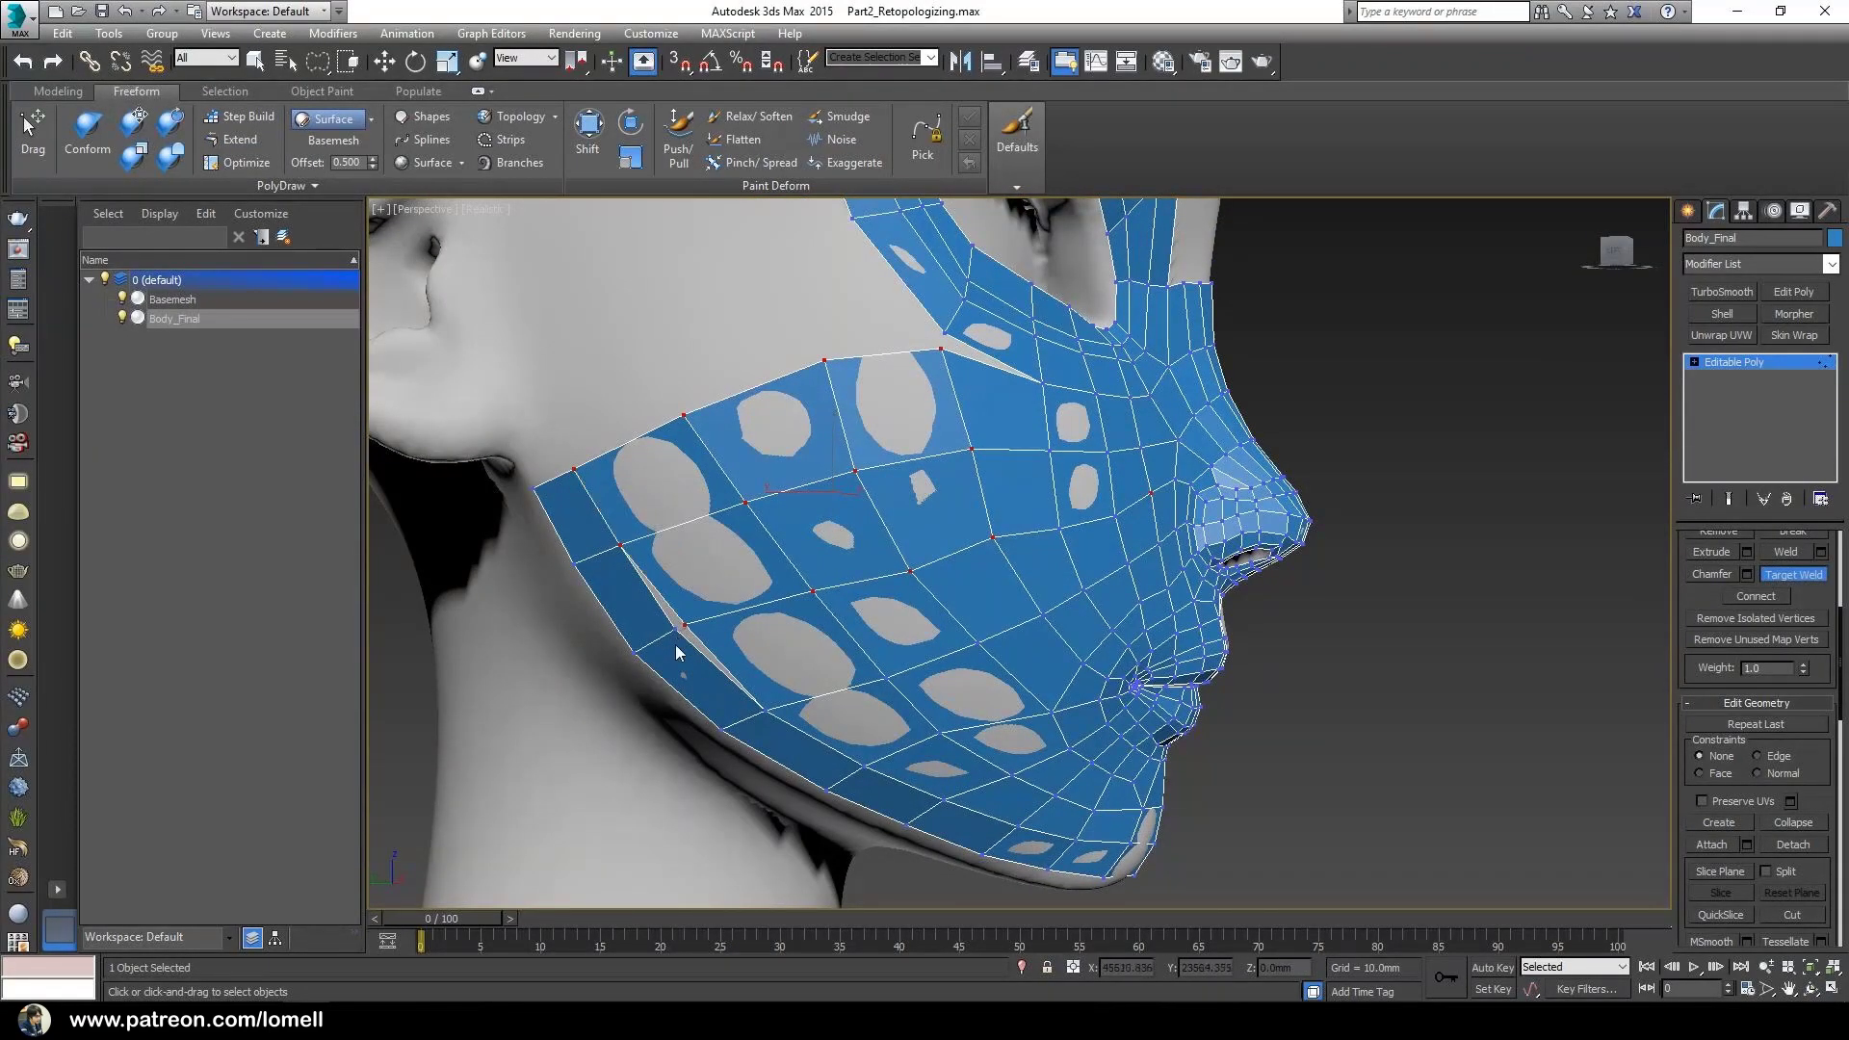
left_click(678, 631)
left_click(685, 625)
middle_click_drag(712, 607, 664, 617, "alt")
left_click(32, 134)
mouse_move(867, 578)
middle_mouse_down("alt")
mouse_move(818, 583)
mouse_move(857, 578)
middle_mouse_up("alt")
left_click_drag(1019, 575, 1009, 575)
left_click(931, 384)
left_click(33, 135)
- Extend a row of quads from the upper cheek edge toward the front of the ear
middle_click_drag(924, 481, 1002, 500, "alt")
left_click(231, 141)
left_click_drag(991, 517, 879, 448)
left_click_drag(907, 526, 792, 468)
left_click_drag(824, 556, 778, 525)
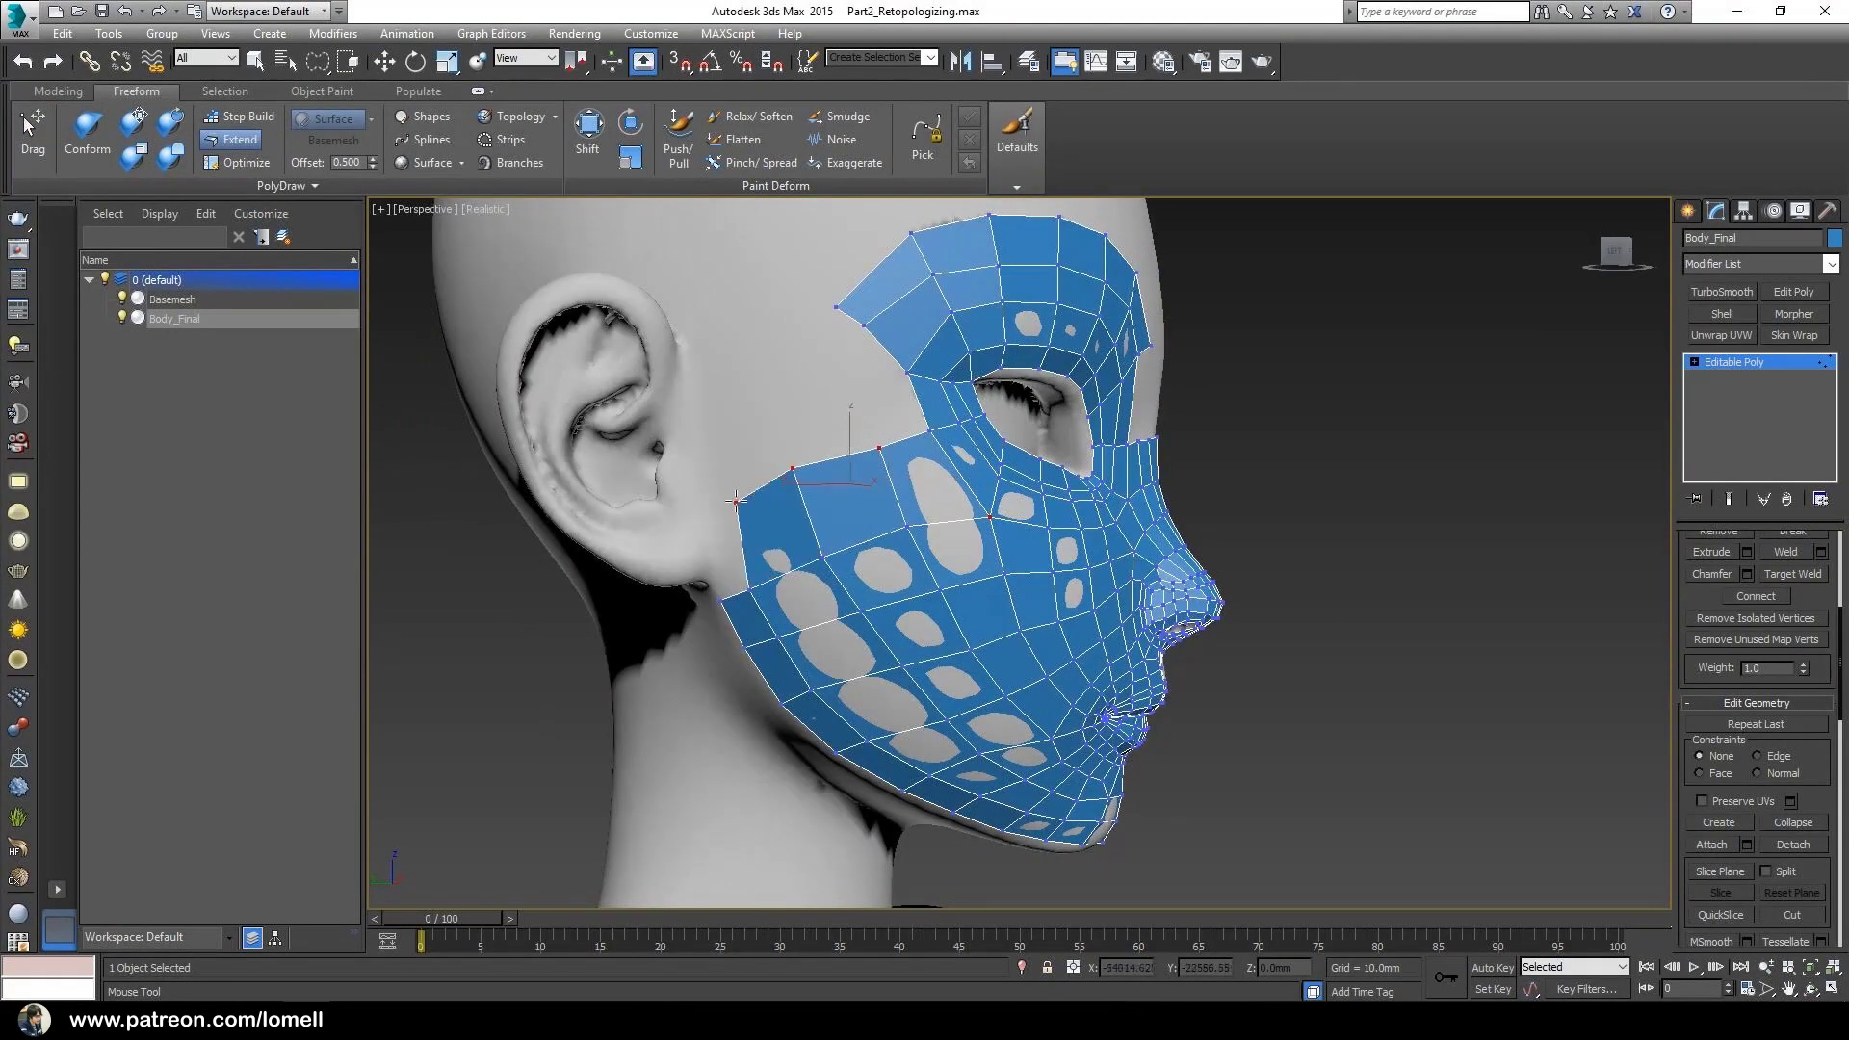
- Extend quads up the temple in front of the ear, joining the upper cheek to the outer brow area
middle_click_drag(770, 472, 800, 511, "alt")
left_click_drag(926, 487, 866, 460)
left_click_drag(708, 382, 725, 339)
middle_click_drag(751, 386, 771, 455)
middle_click_drag(771, 455, 709, 621, "alt")
key("w")
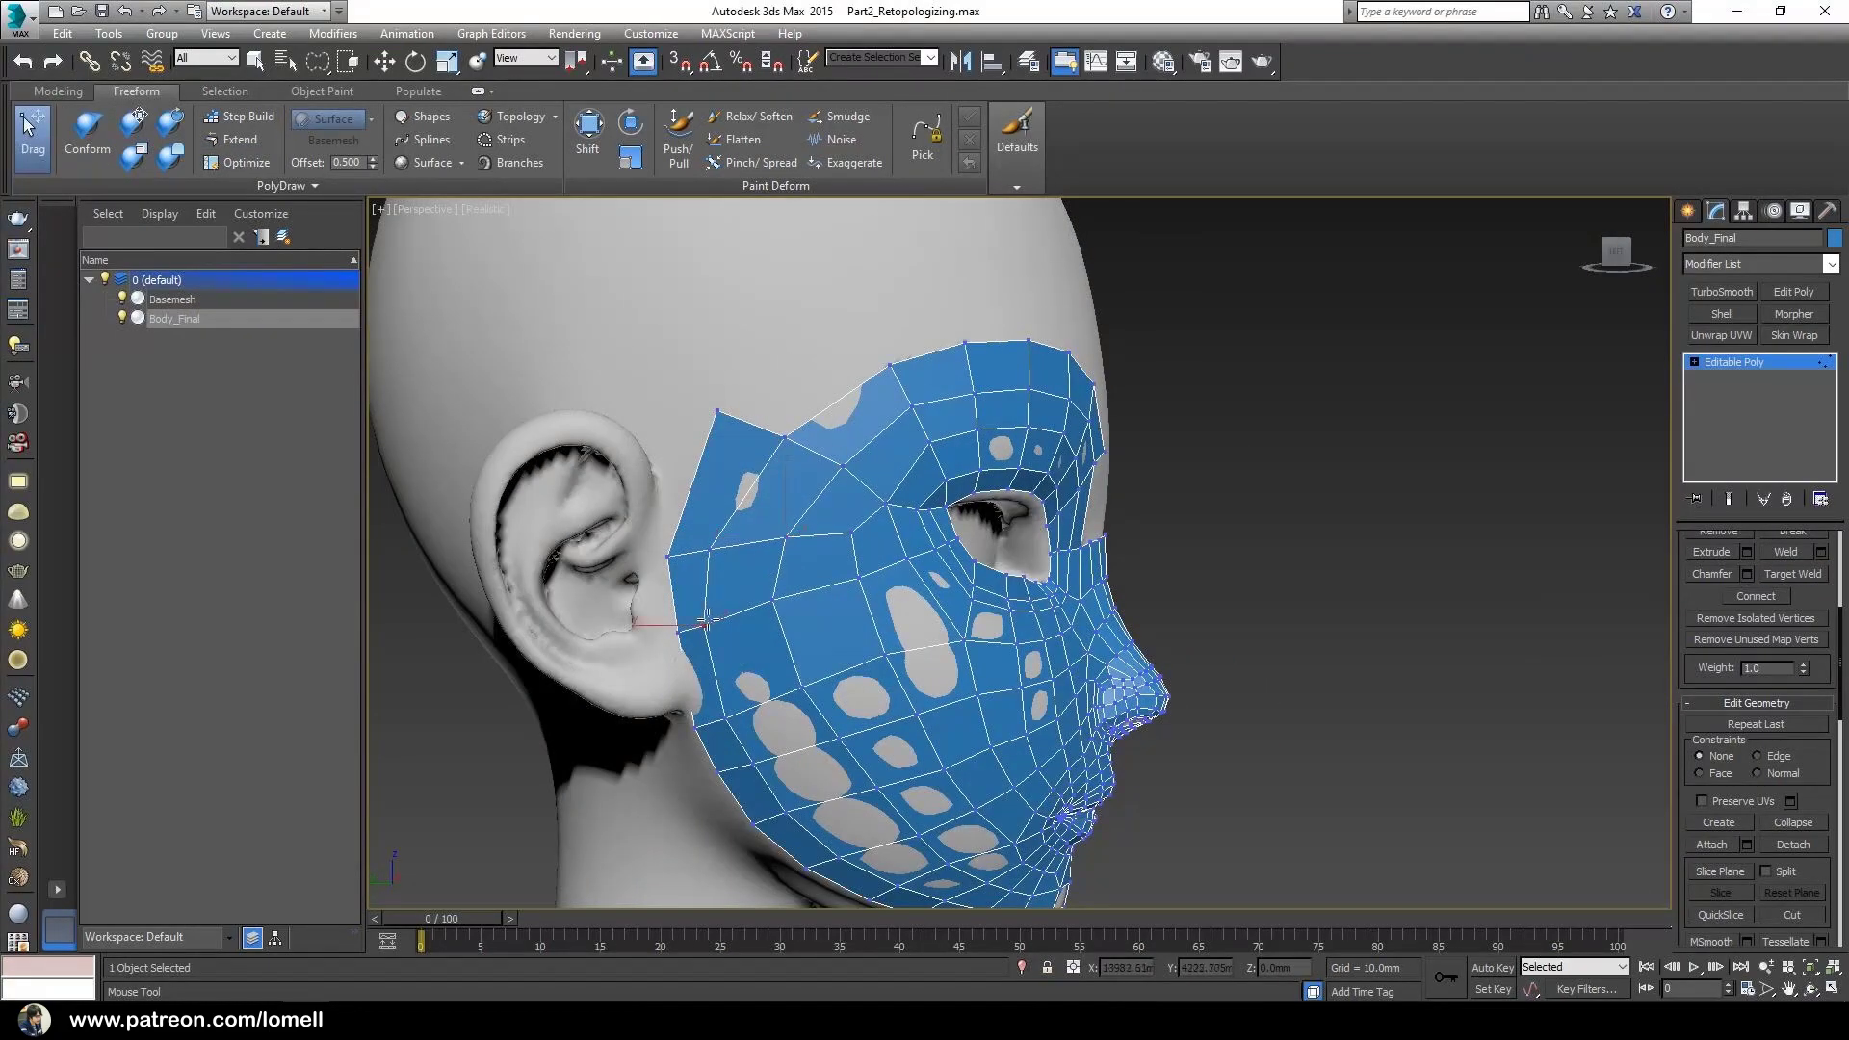
middle_click_drag(708, 425, 597, 434, "alt")
middle_click_drag(597, 434, 602, 471, "ctrl+alt")
middle_click_drag(788, 459, 737, 459, "alt")
- Extend quads upward from the area between the brows to the lower forehead and weld them to the brow rows
left_click(240, 140)
middle_click_drag(1106, 463, 1106, 415, "ctrl+alt")
left_click_drag(1105, 557, 1111, 396)
left_click_drag(1138, 548, 1196, 391)
middle_click_drag(1196, 391, 1189, 462)
left_click(1811, 581)
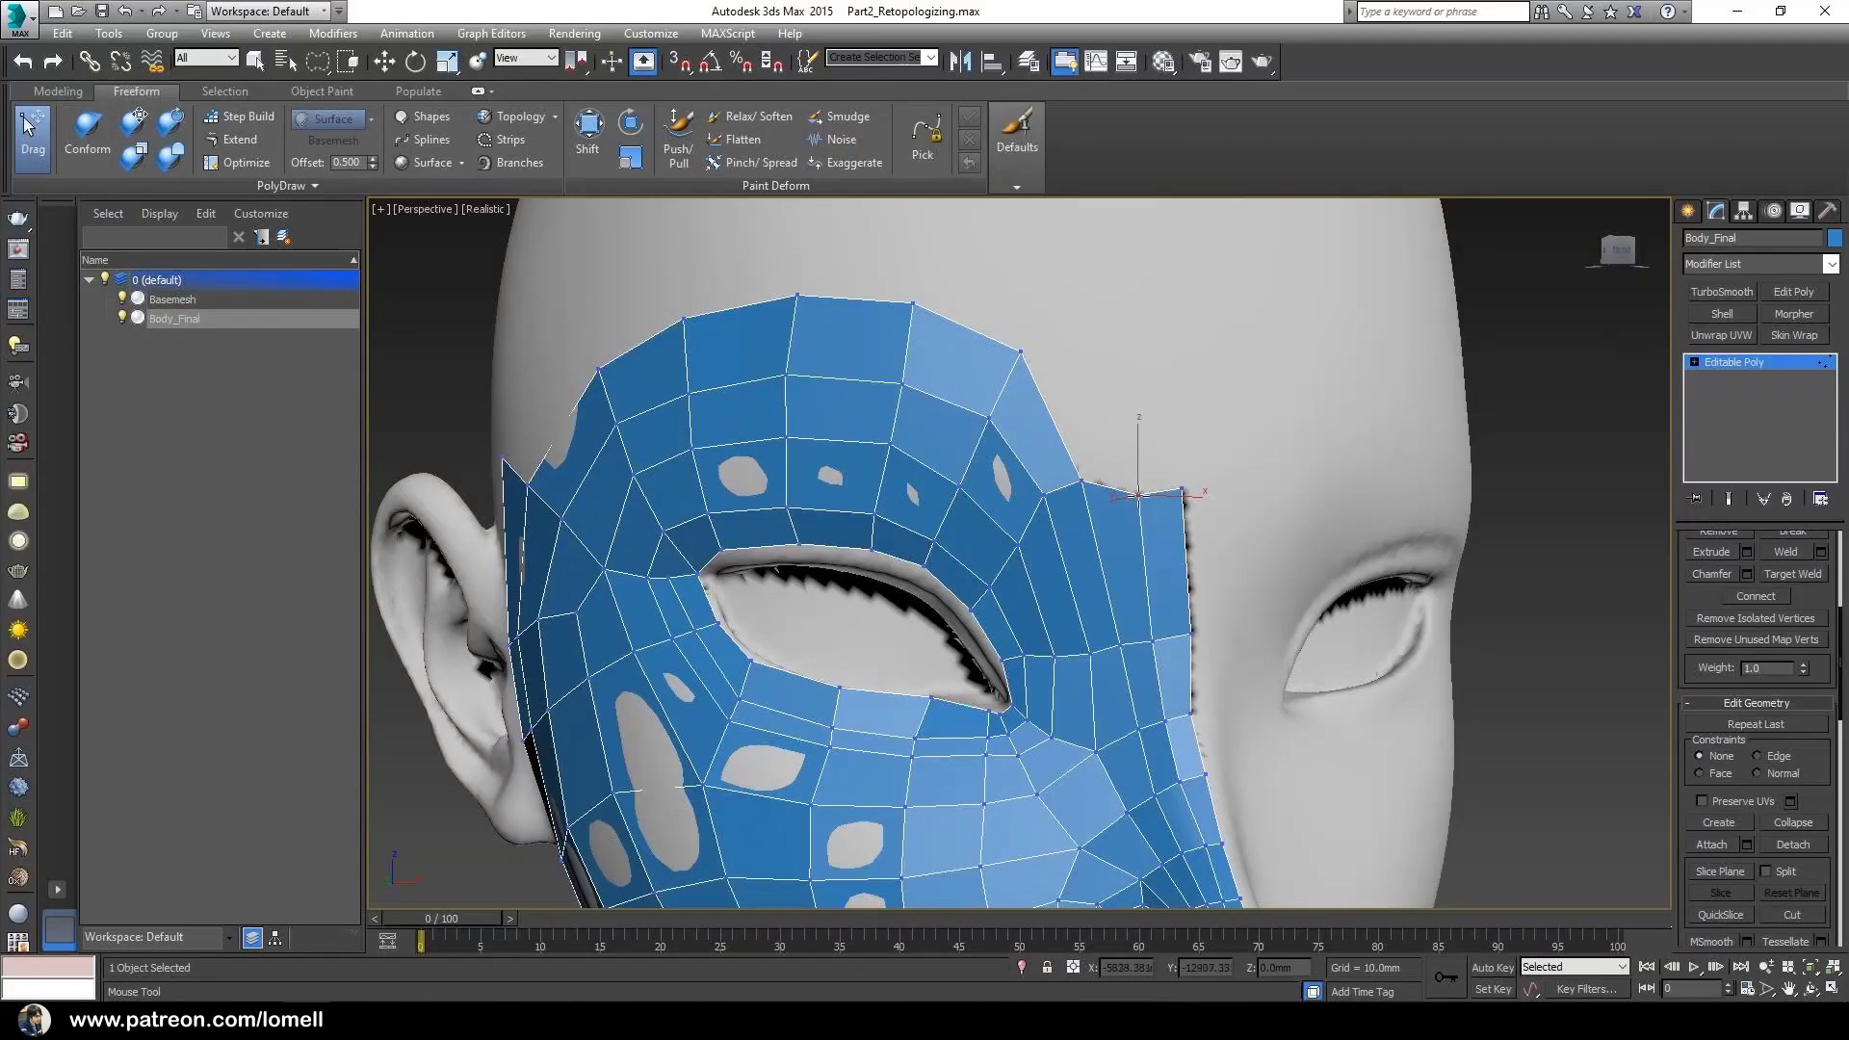
- Extend another row of quads across the forehead from the centre line to the temple and adjust the temple corner
middle_click_drag(1082, 436, 1075, 502)
left_click_drag(1075, 547, 1102, 422)
left_click_drag(1134, 548, 1174, 419)
middle_click_drag(983, 382, 1569, 511, "alt")
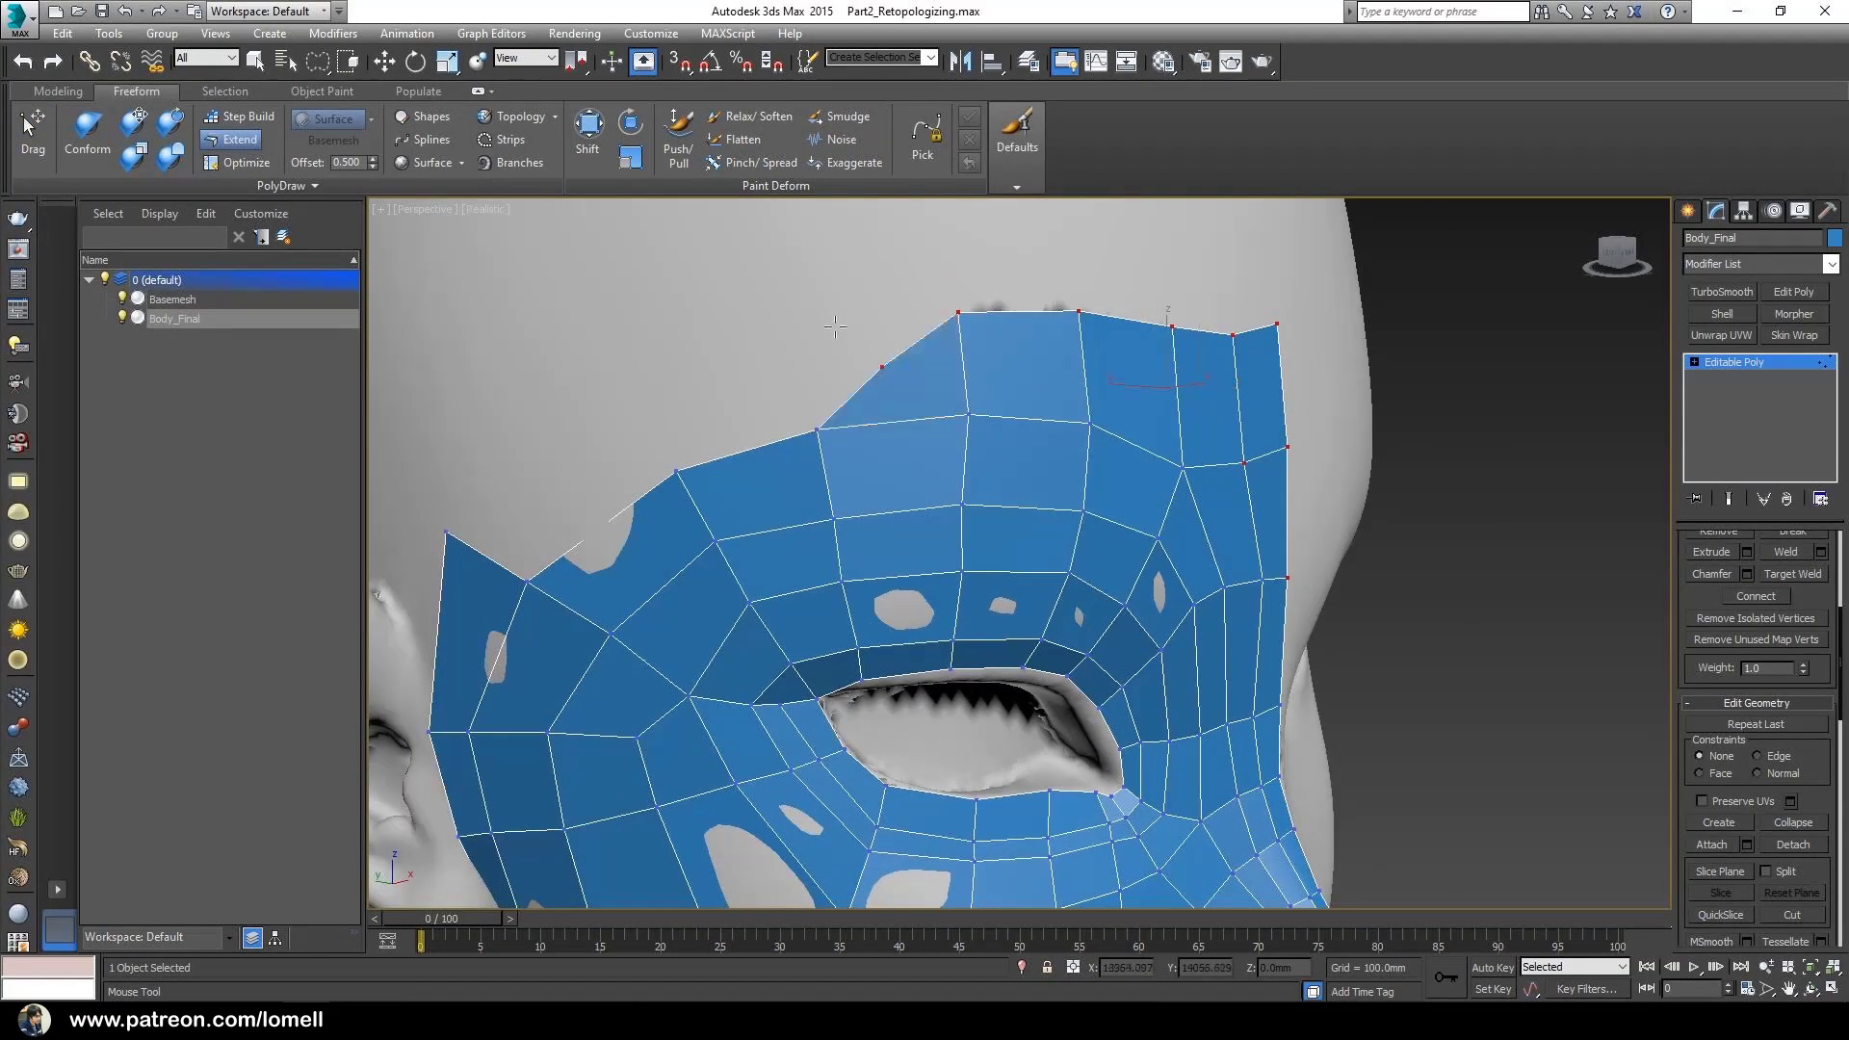
left_click_drag(447, 532, 450, 517)
middle_click_drag(674, 453, 674, 558, "ctrl+alt")
middle_click_drag(1079, 463, 963, 434, "alt")
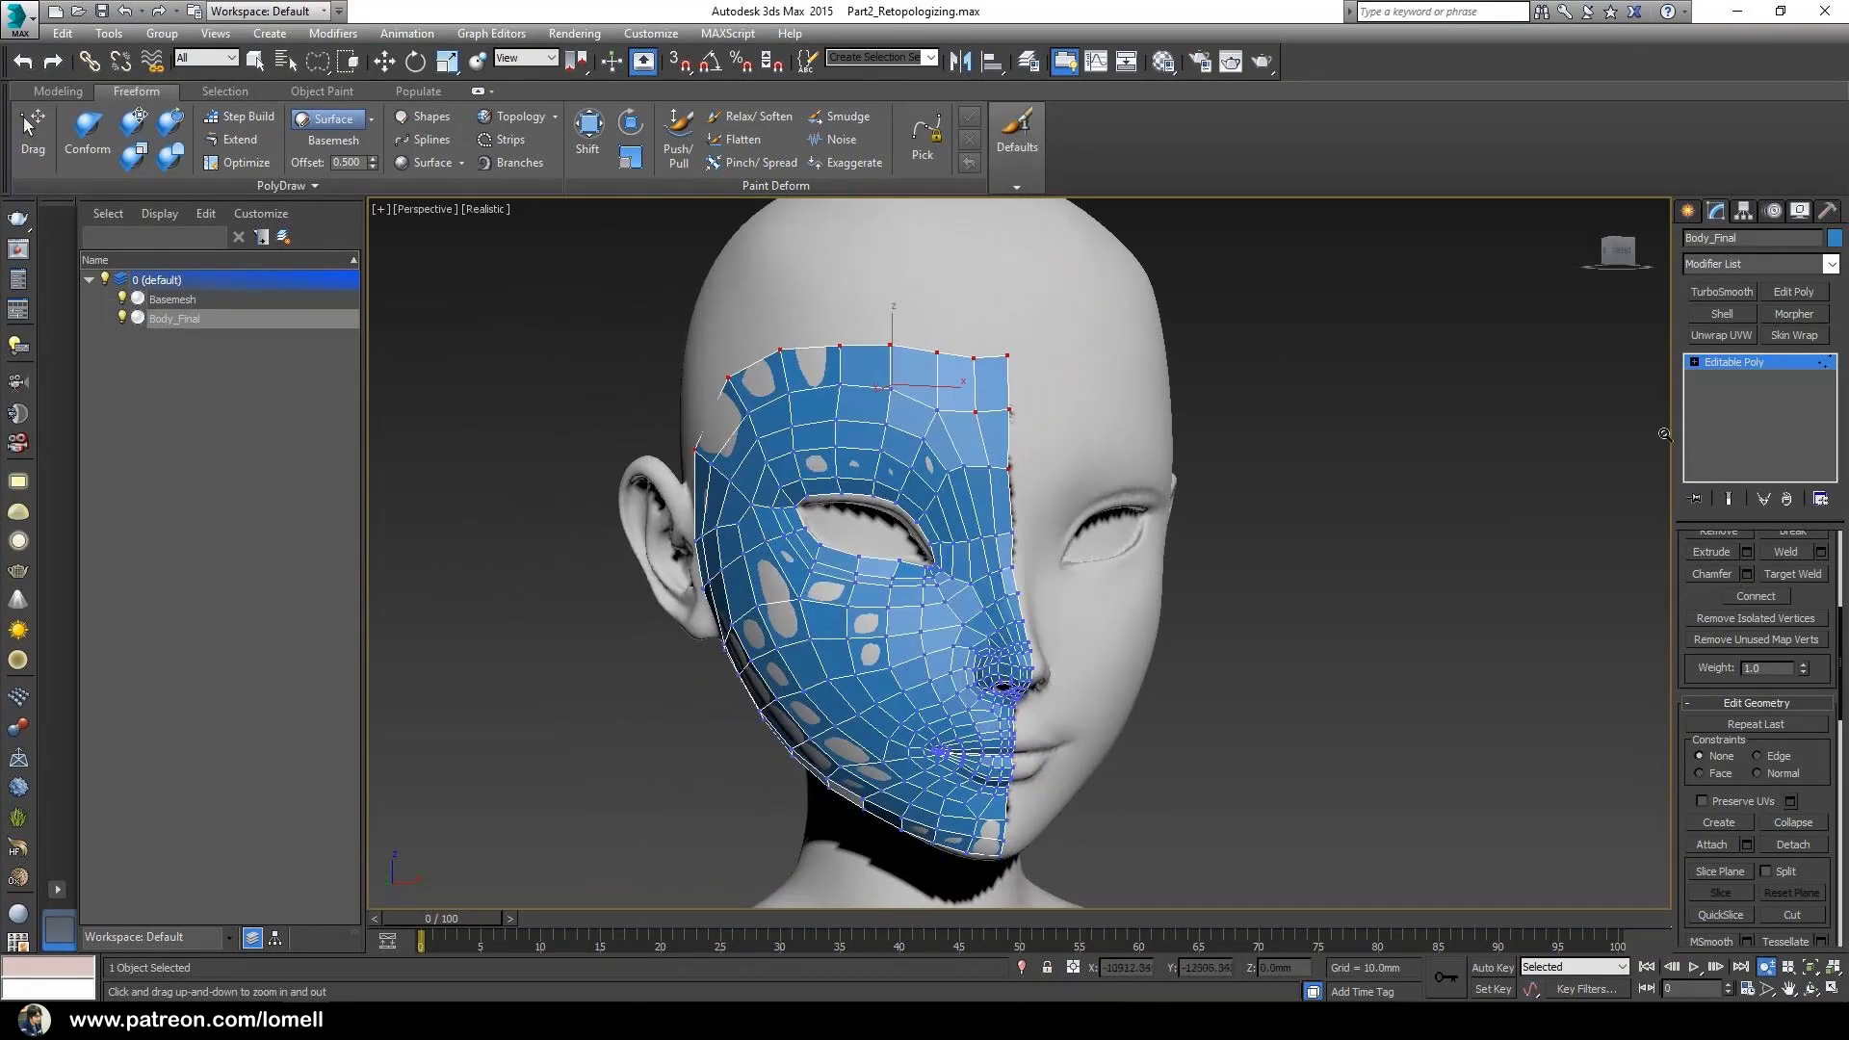
- Leave vertex editing and examine the half-face topology from the front, side and full-body distance
key("1")
middle_click_drag(1059, 385, 1118, 376, "alt")
middle_click_drag(1149, 270, 1149, 326, "ctrl+alt")
middle_click_drag(841, 726, 824, 539, "alt")
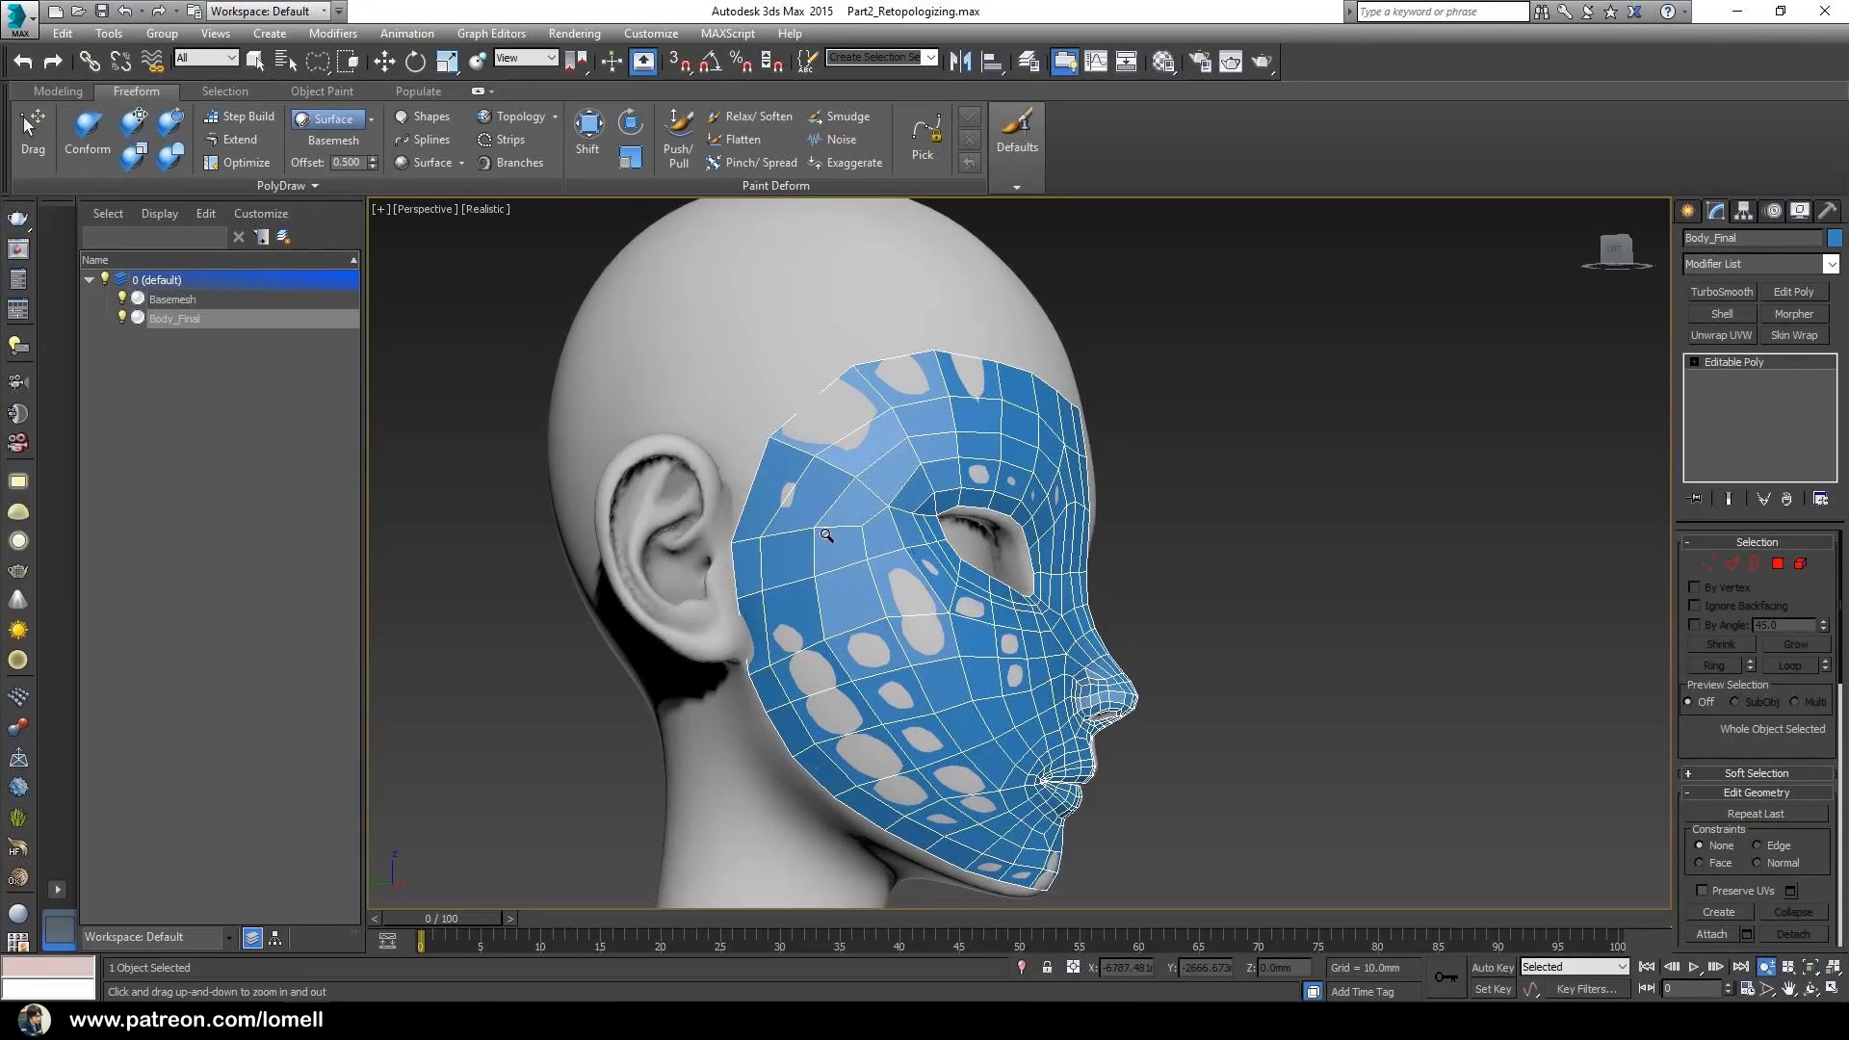
middle_click_drag(1021, 545, 901, 454, "alt")
scroll(883, 580, "down", 3)
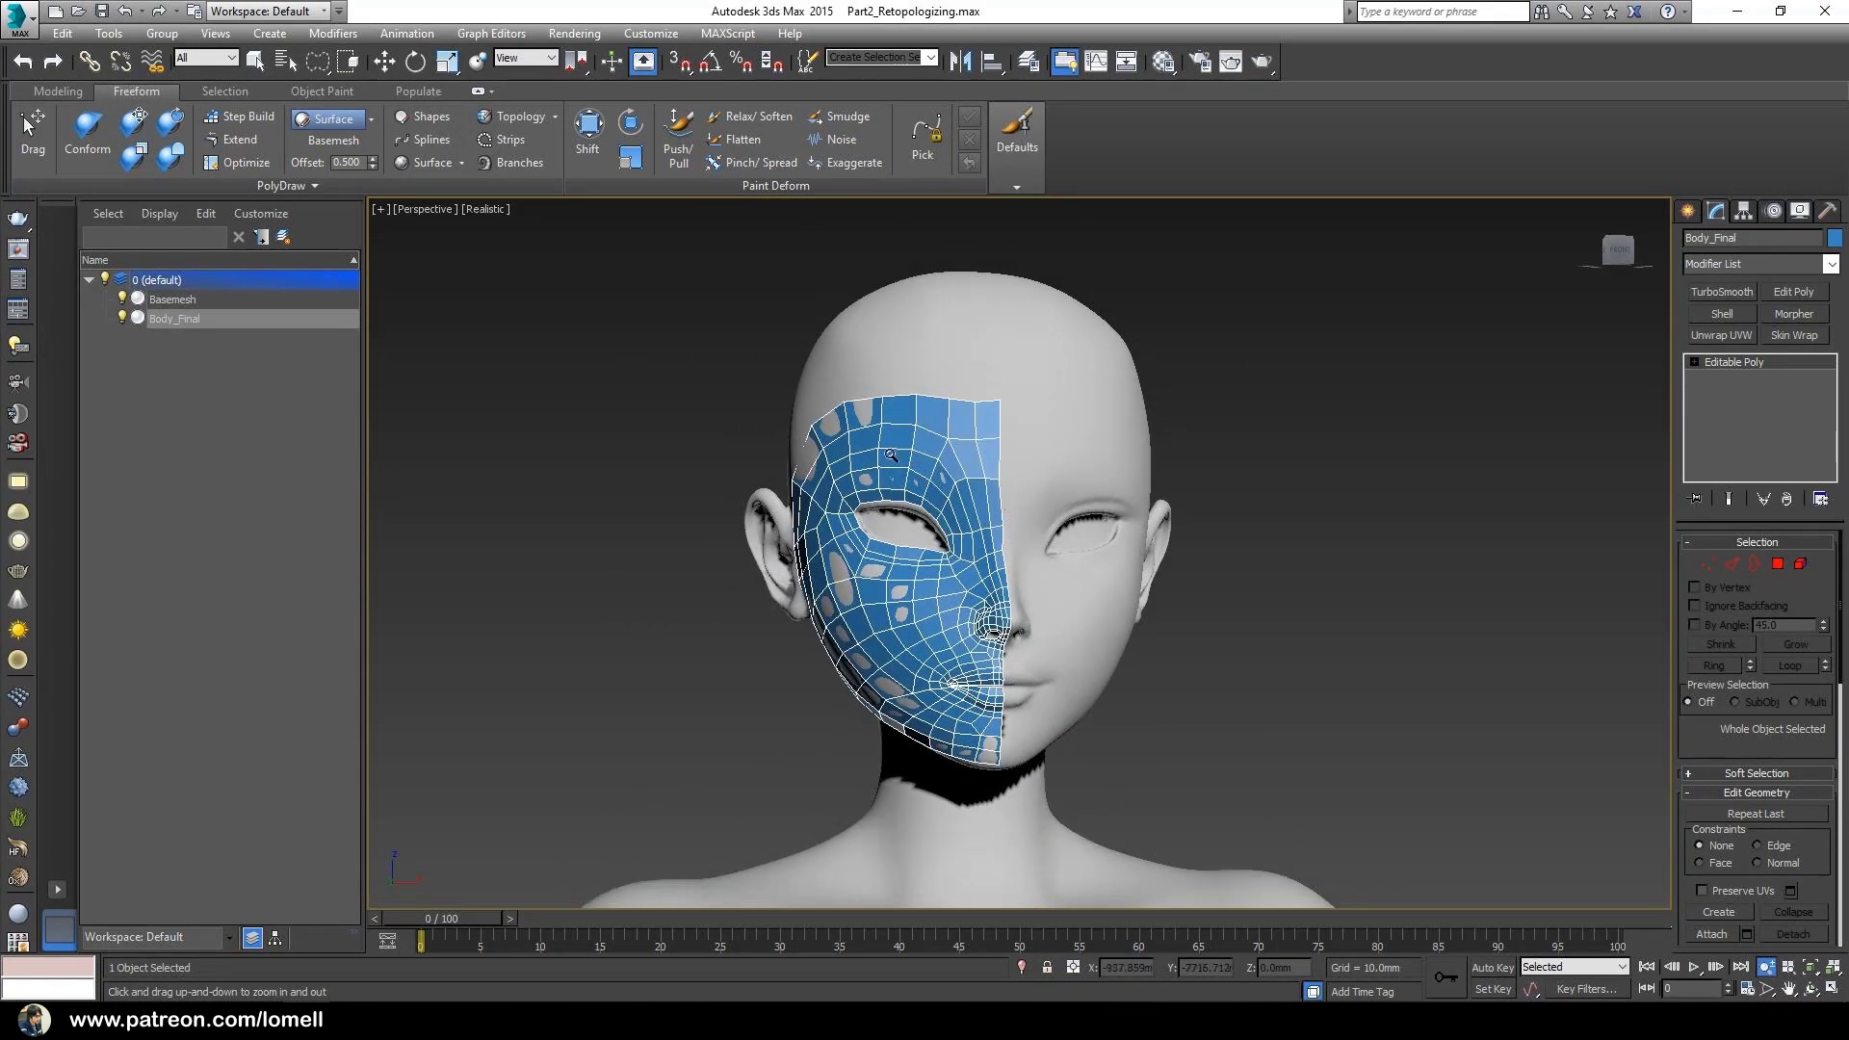
middle_click_drag(969, 545, 969, 492, "alt")
middle_click_drag(1104, 473, 1036, 471, "alt")
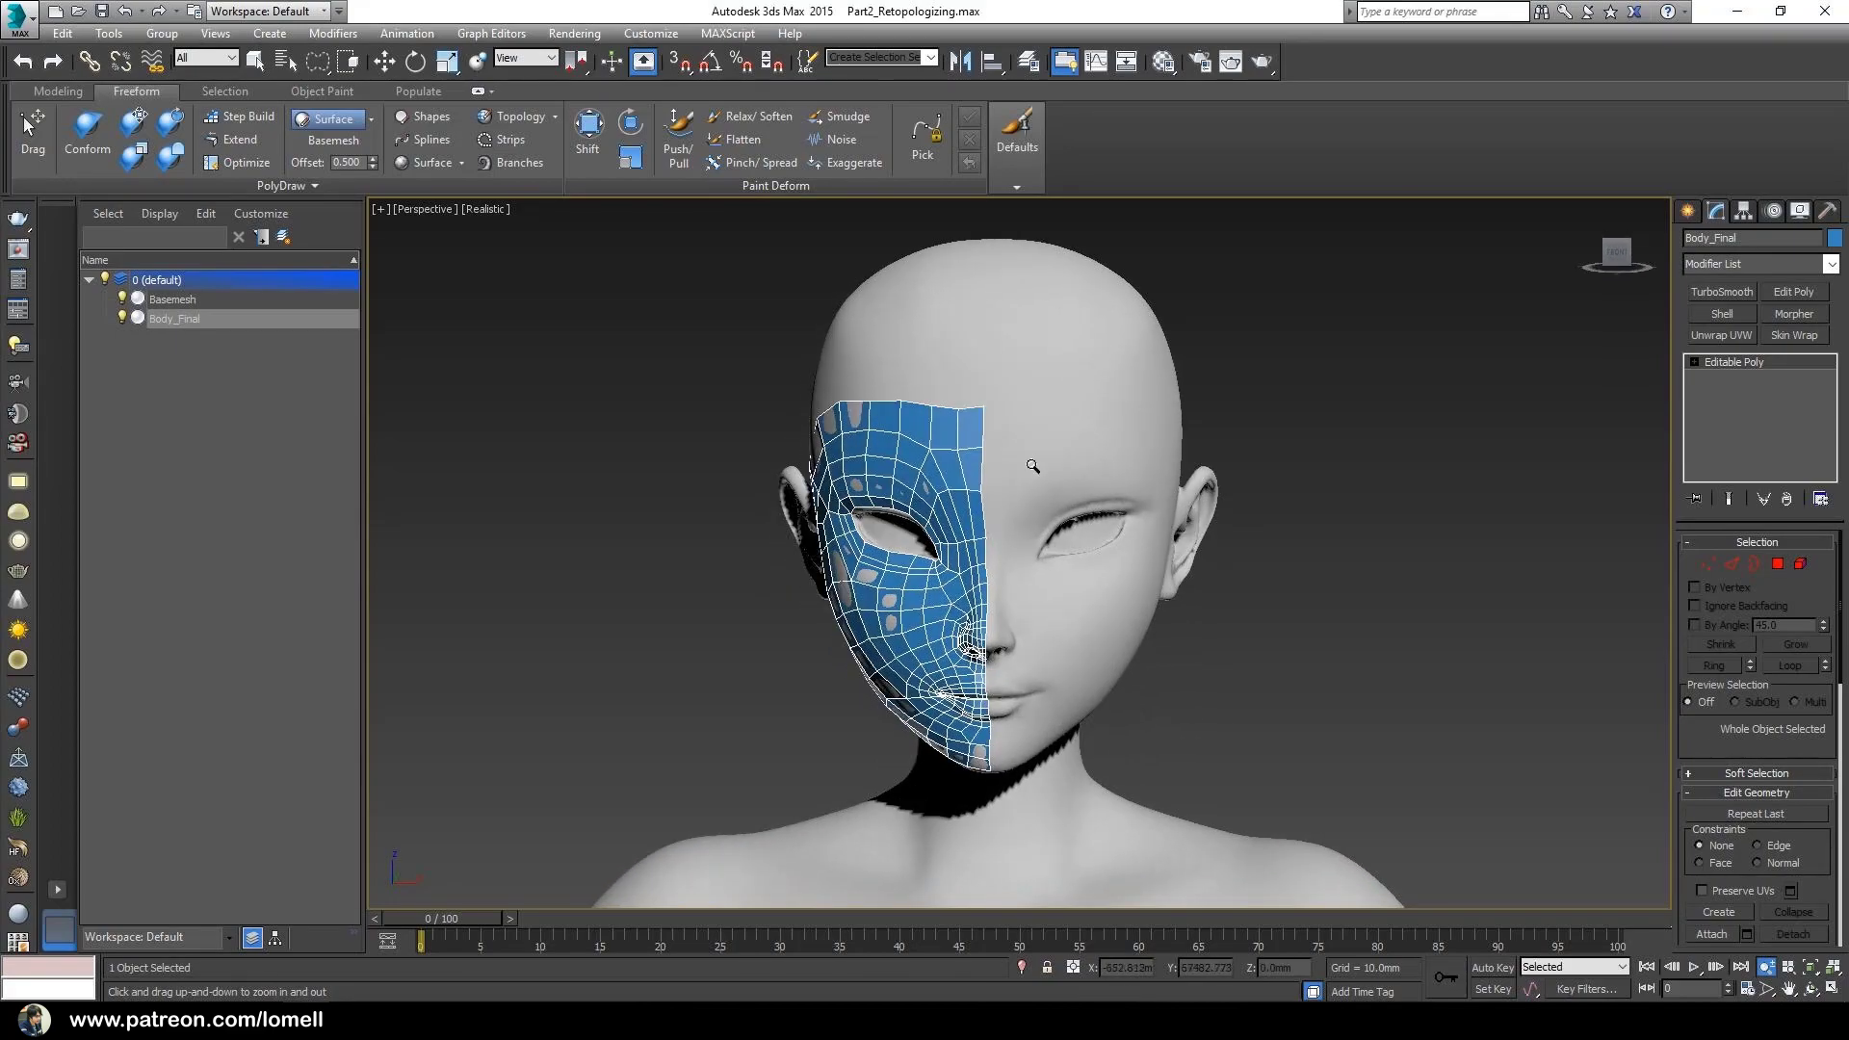
middle_click_drag(974, 280, 997, 305, "alt")
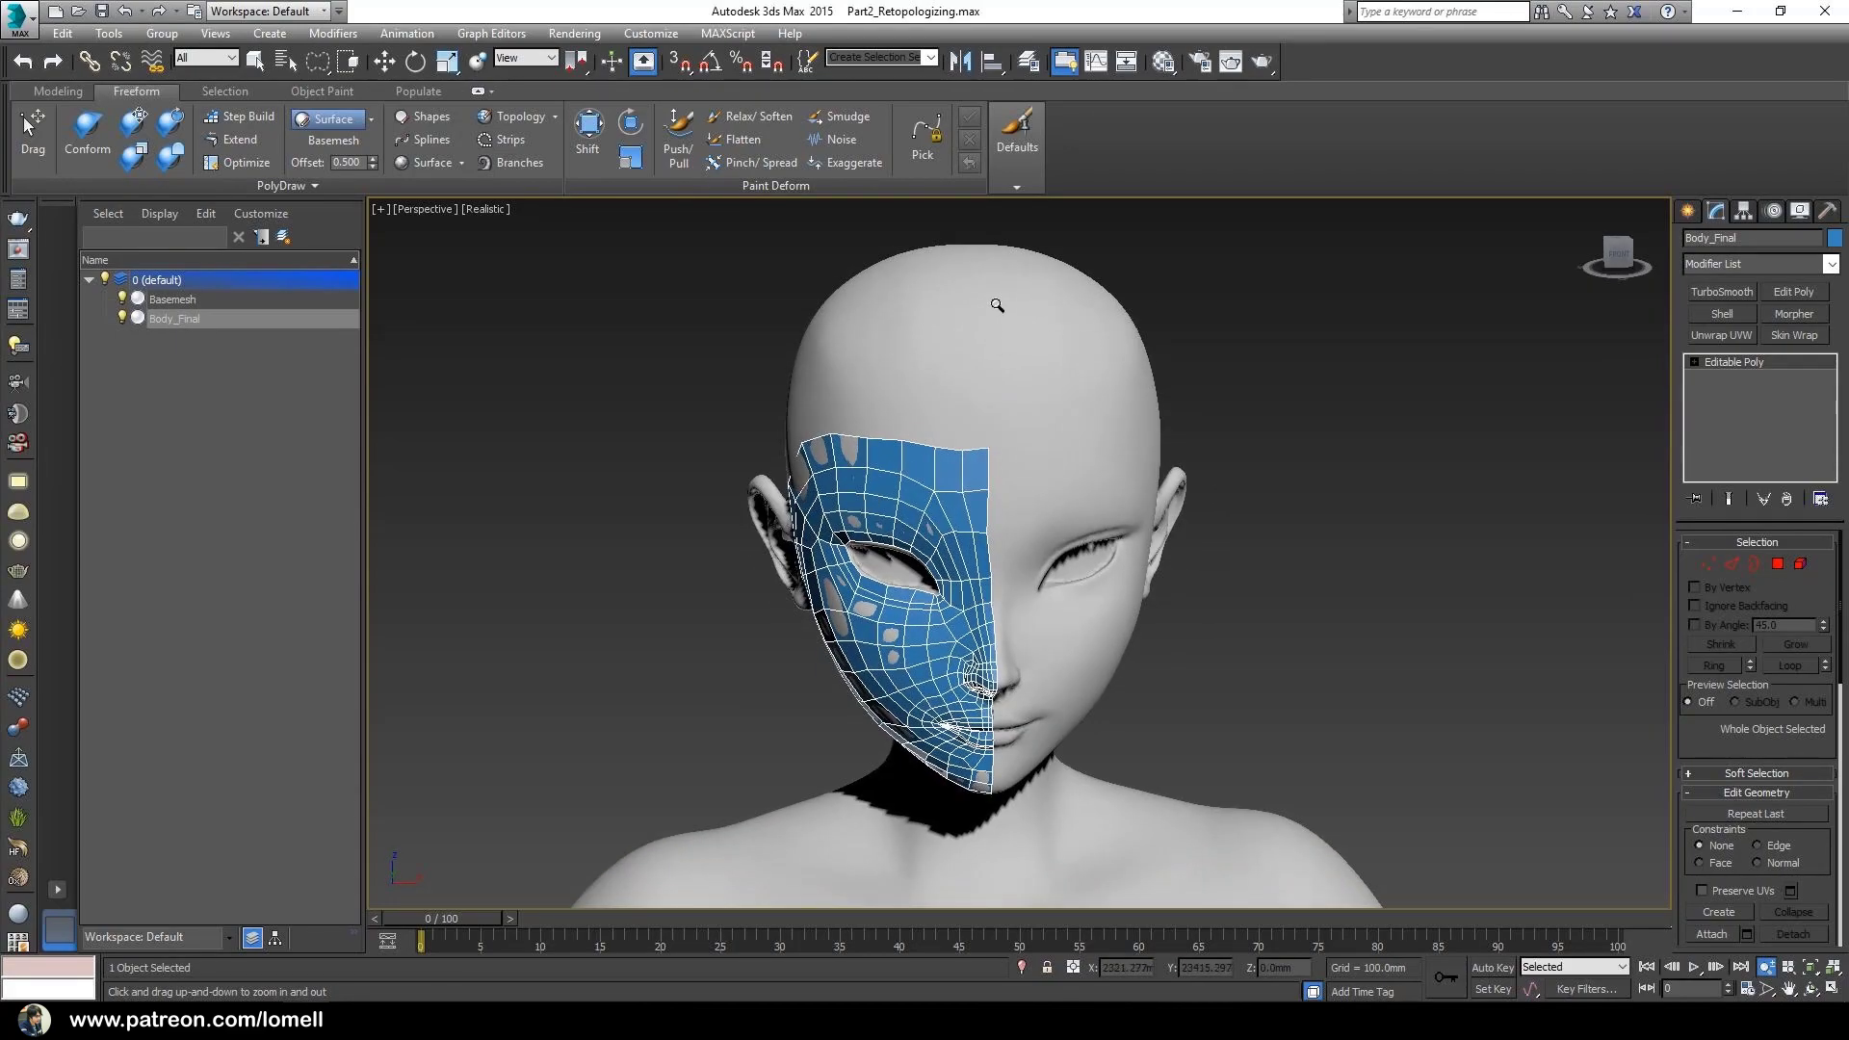
middle_click_drag(984, 648, 881, 476, "alt")
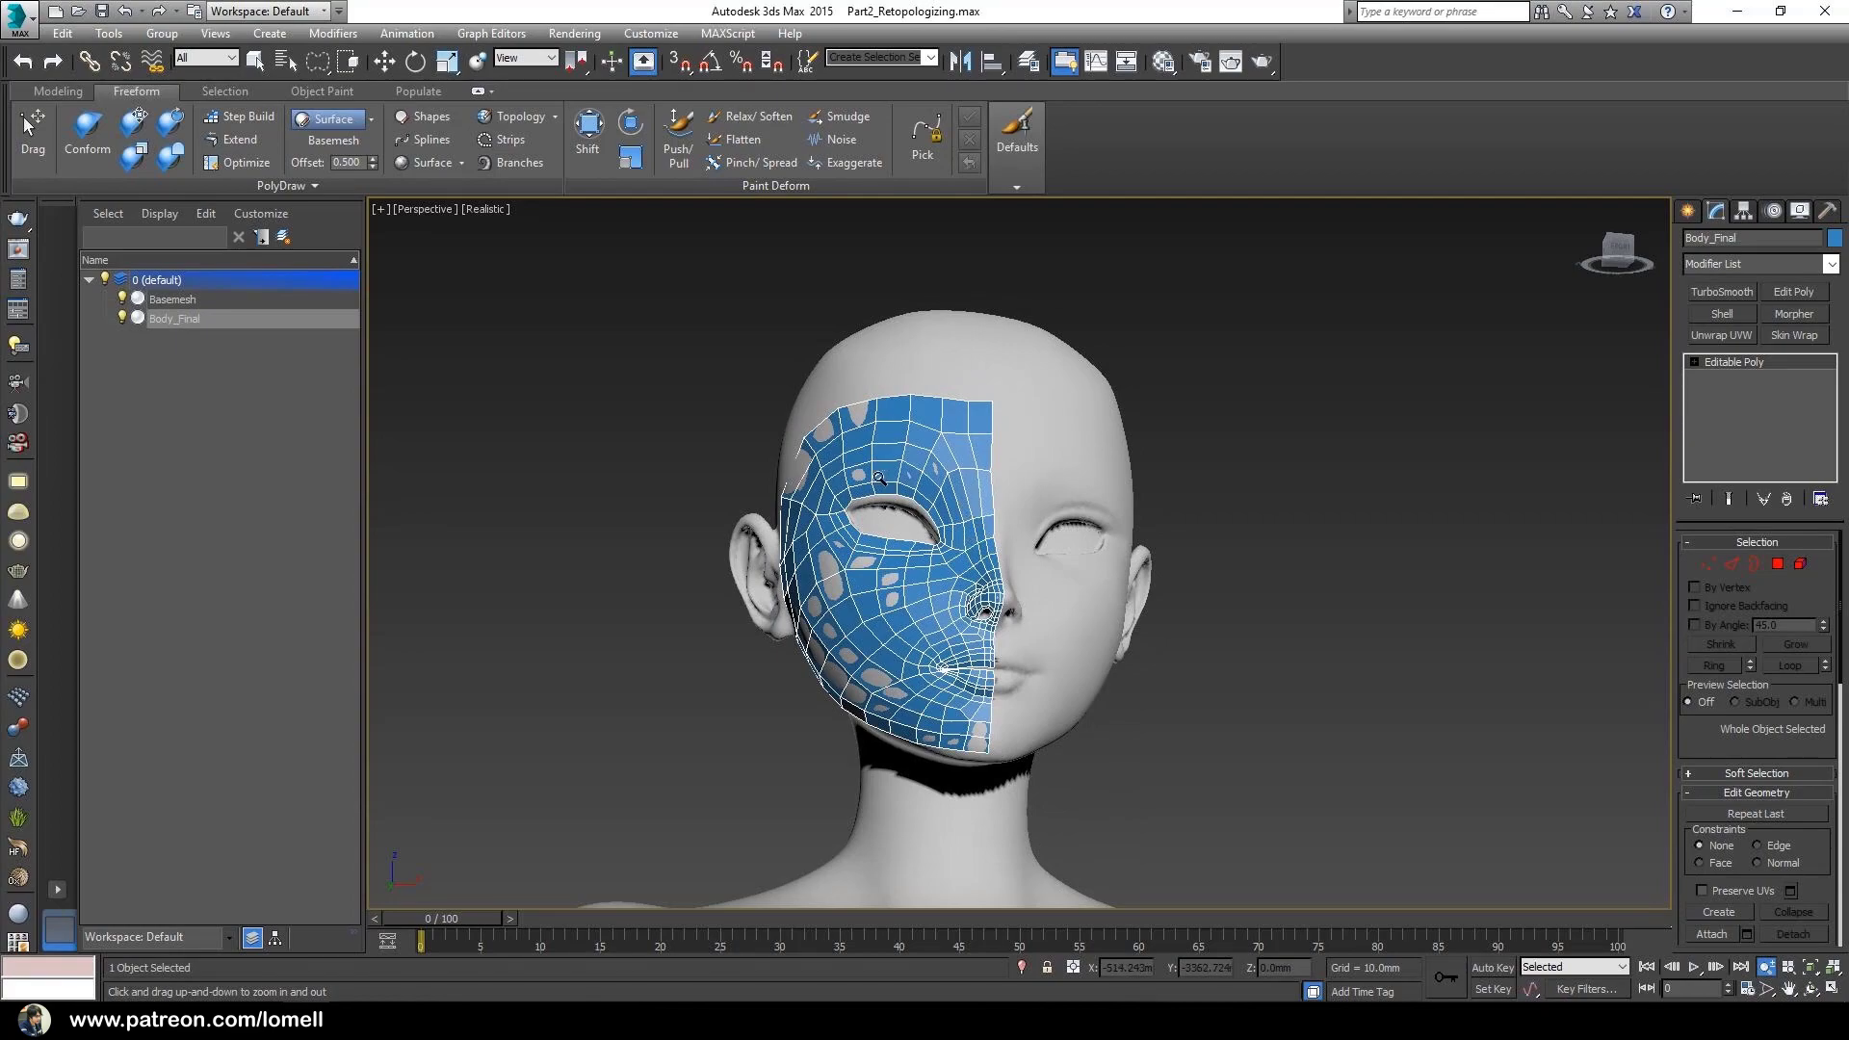
left_click_drag(995, 484, 912, 457)
left_click_drag(1047, 508, 973, 477)
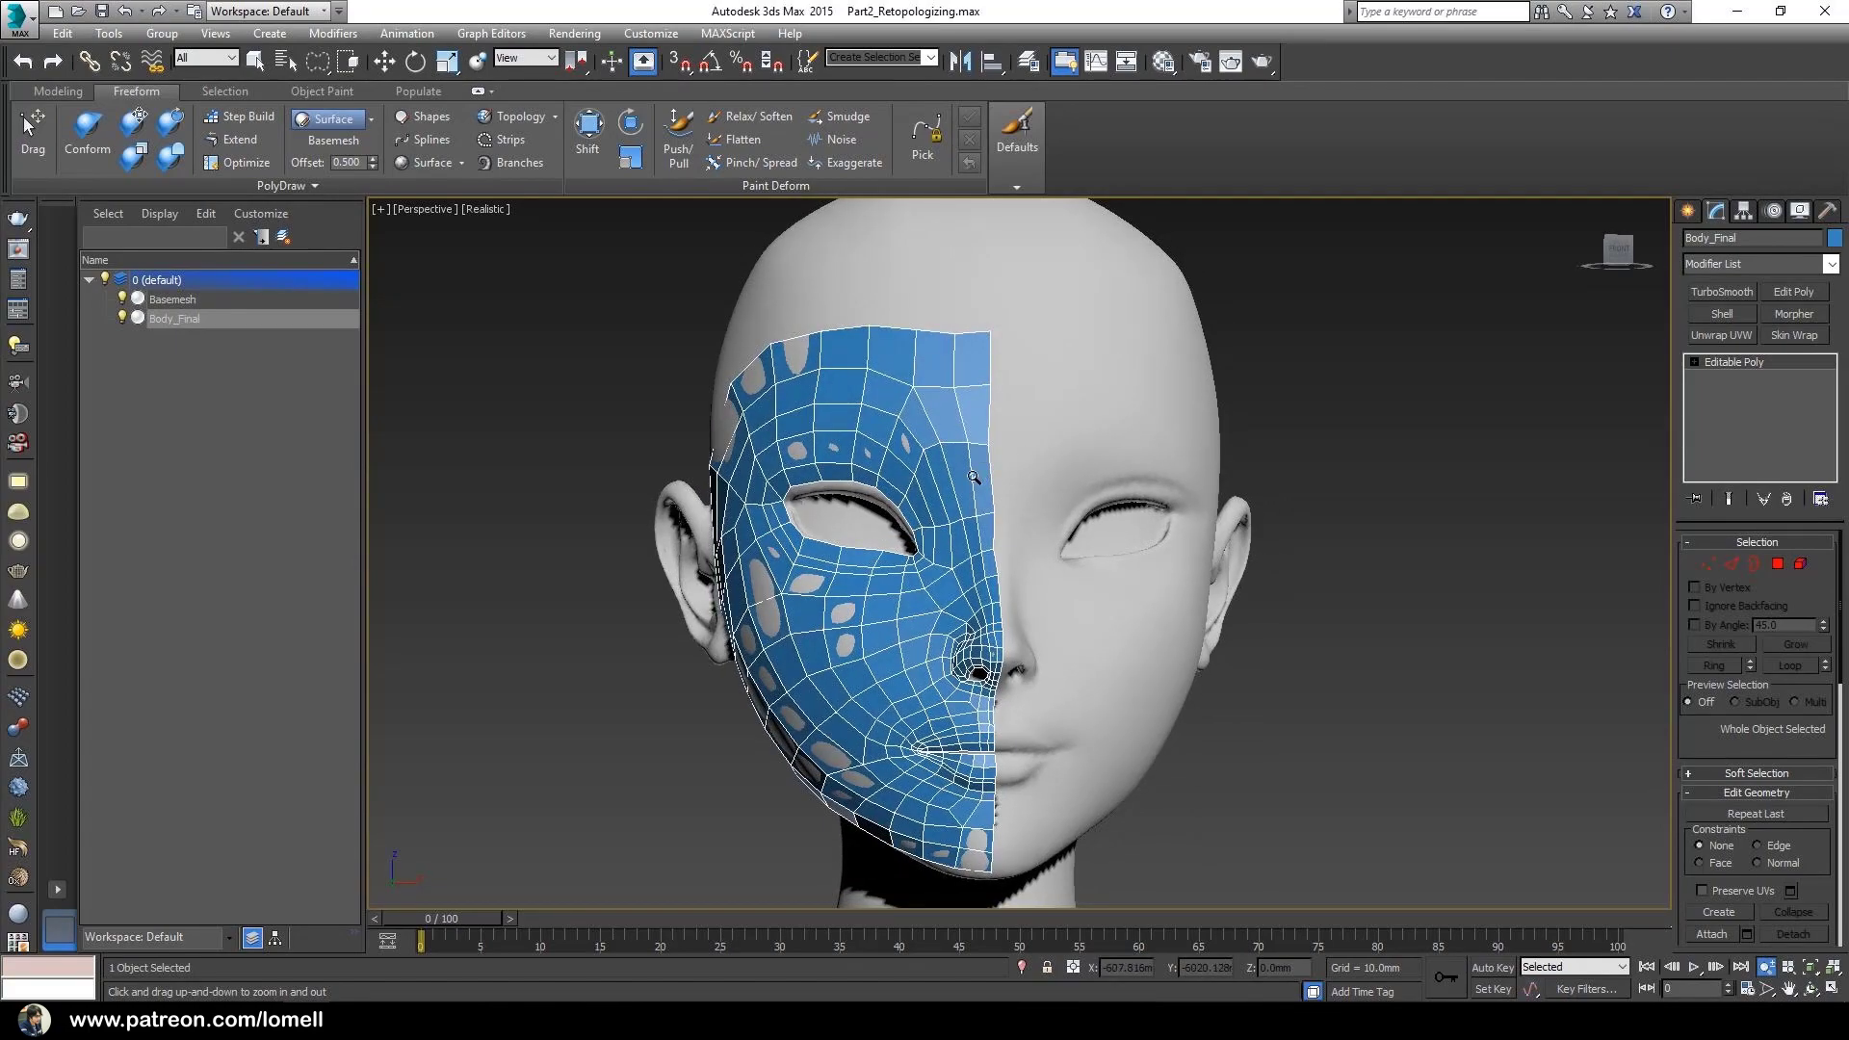
left_click_drag(971, 605, 970, 638)
middle_click_drag(971, 626, 1009, 617, "alt")
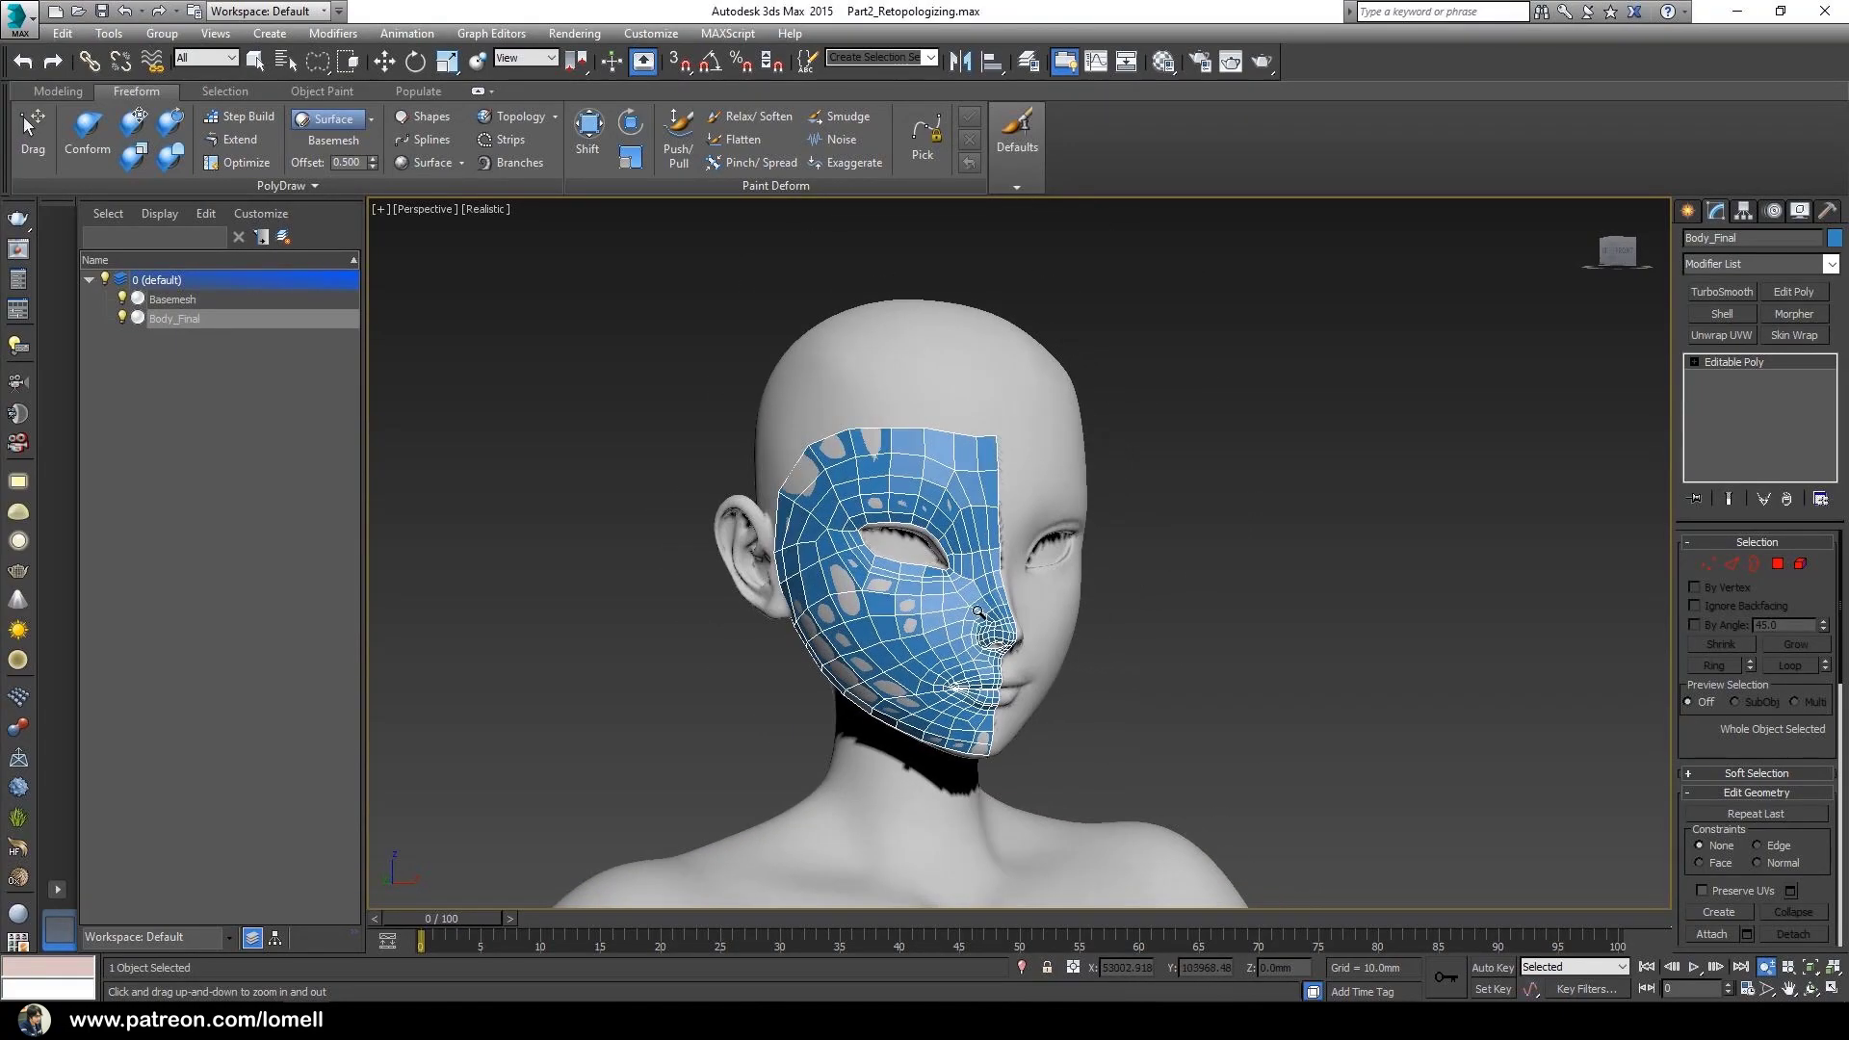
left_click_drag(997, 588, 992, 612)
middle_click_drag(992, 613, 989, 610, "alt")
mouse_move(989, 609)
left_mouse_down()
mouse_move(963, 578)
mouse_move(966, 636)
left_mouse_up()
middle_click_drag(966, 636, 963, 539)
left_click_drag(963, 539, 945, 623)
middle_click_drag(945, 623, 963, 400)
left_click_drag(963, 400, 966, 439)
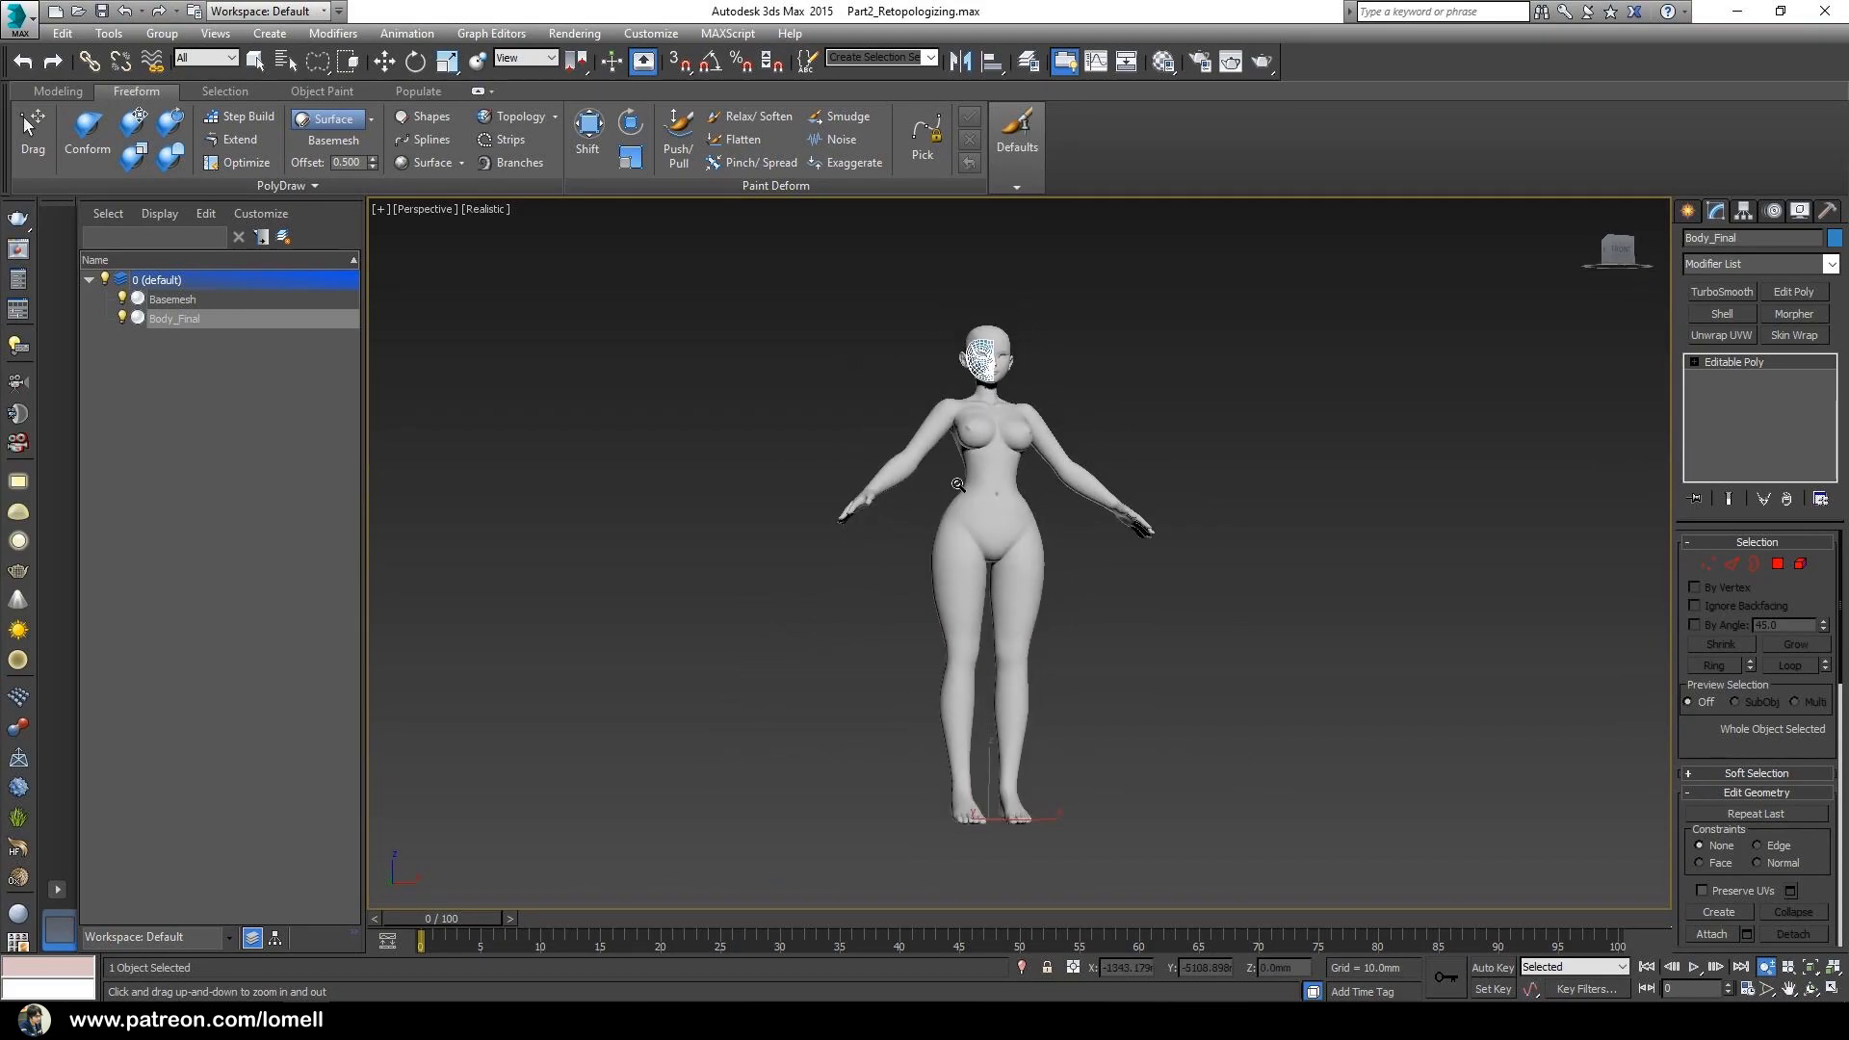
left_click_drag(951, 541, 953, 445)
middle_click_drag(953, 445, 933, 516, "alt")
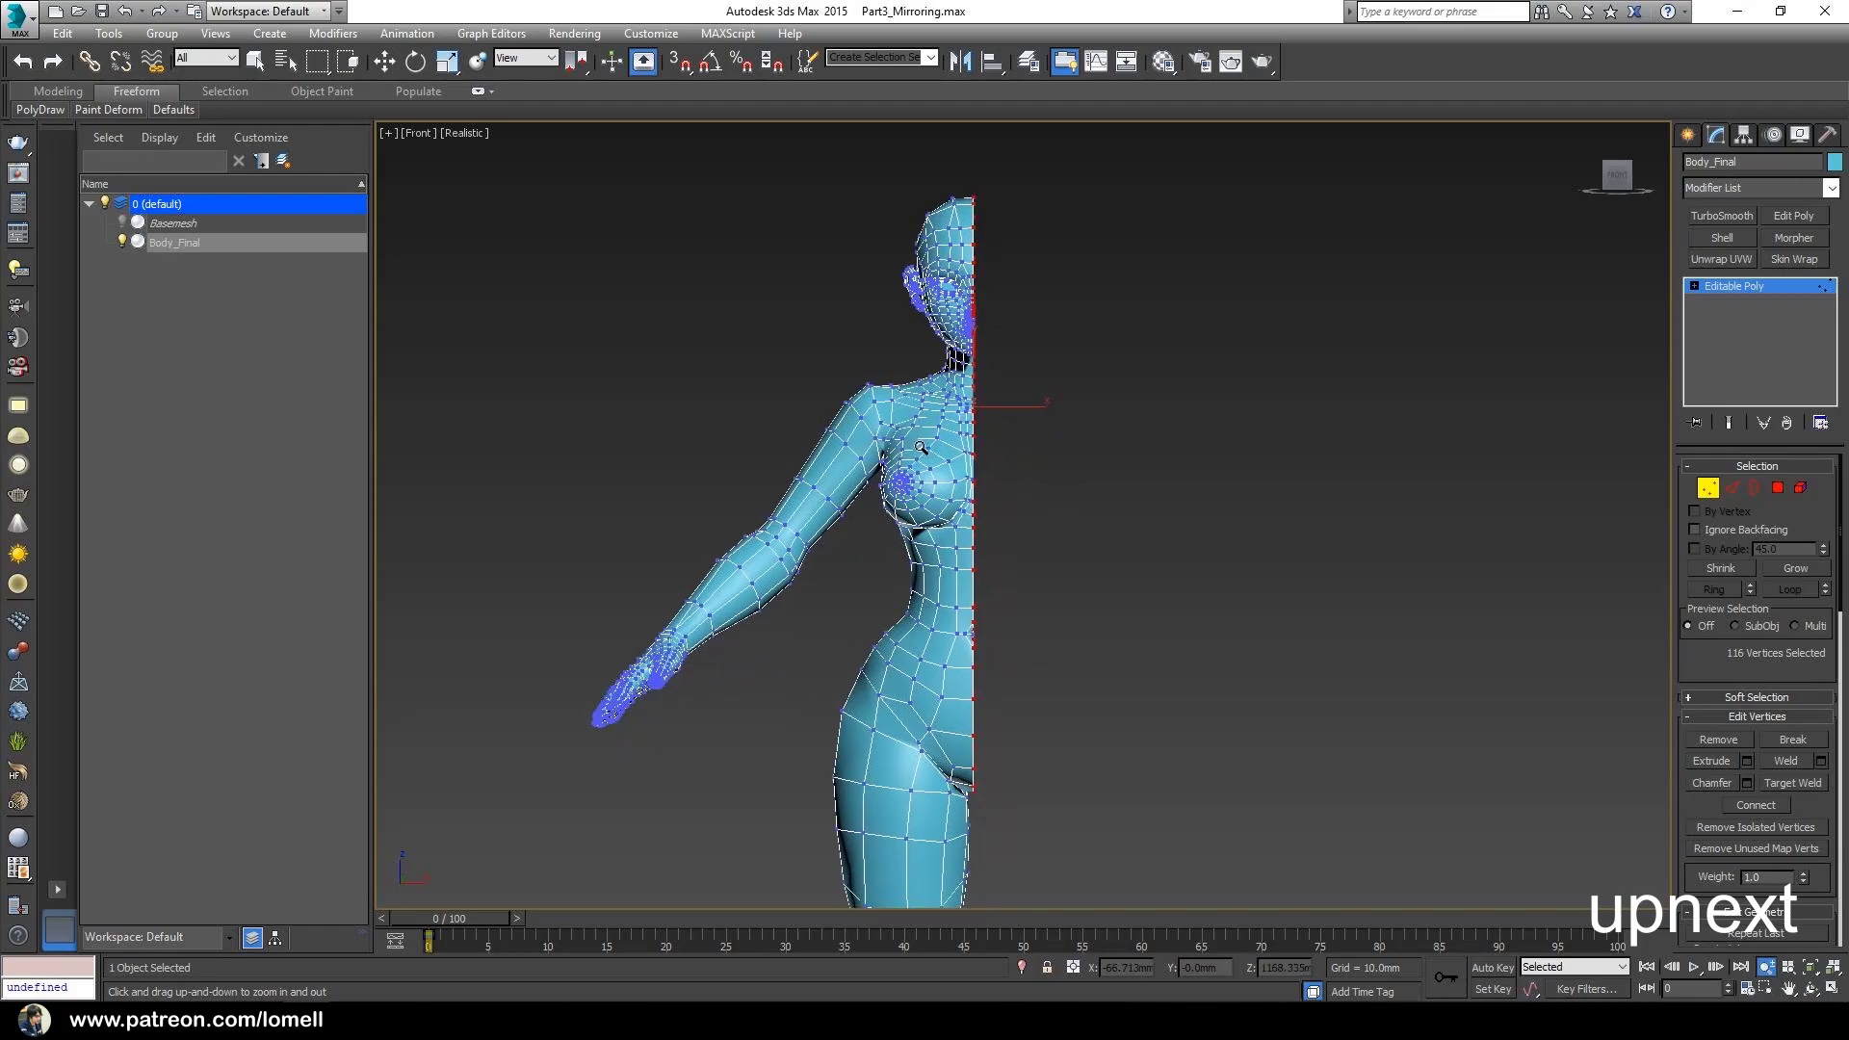
- Deselect the inner-mouth vertices that lie off the centre line of the half body
scroll(960, 526, "up", 3)
middle_click_drag(1054, 584, 1000, 595)
scroll(1000, 595, "up", 4)
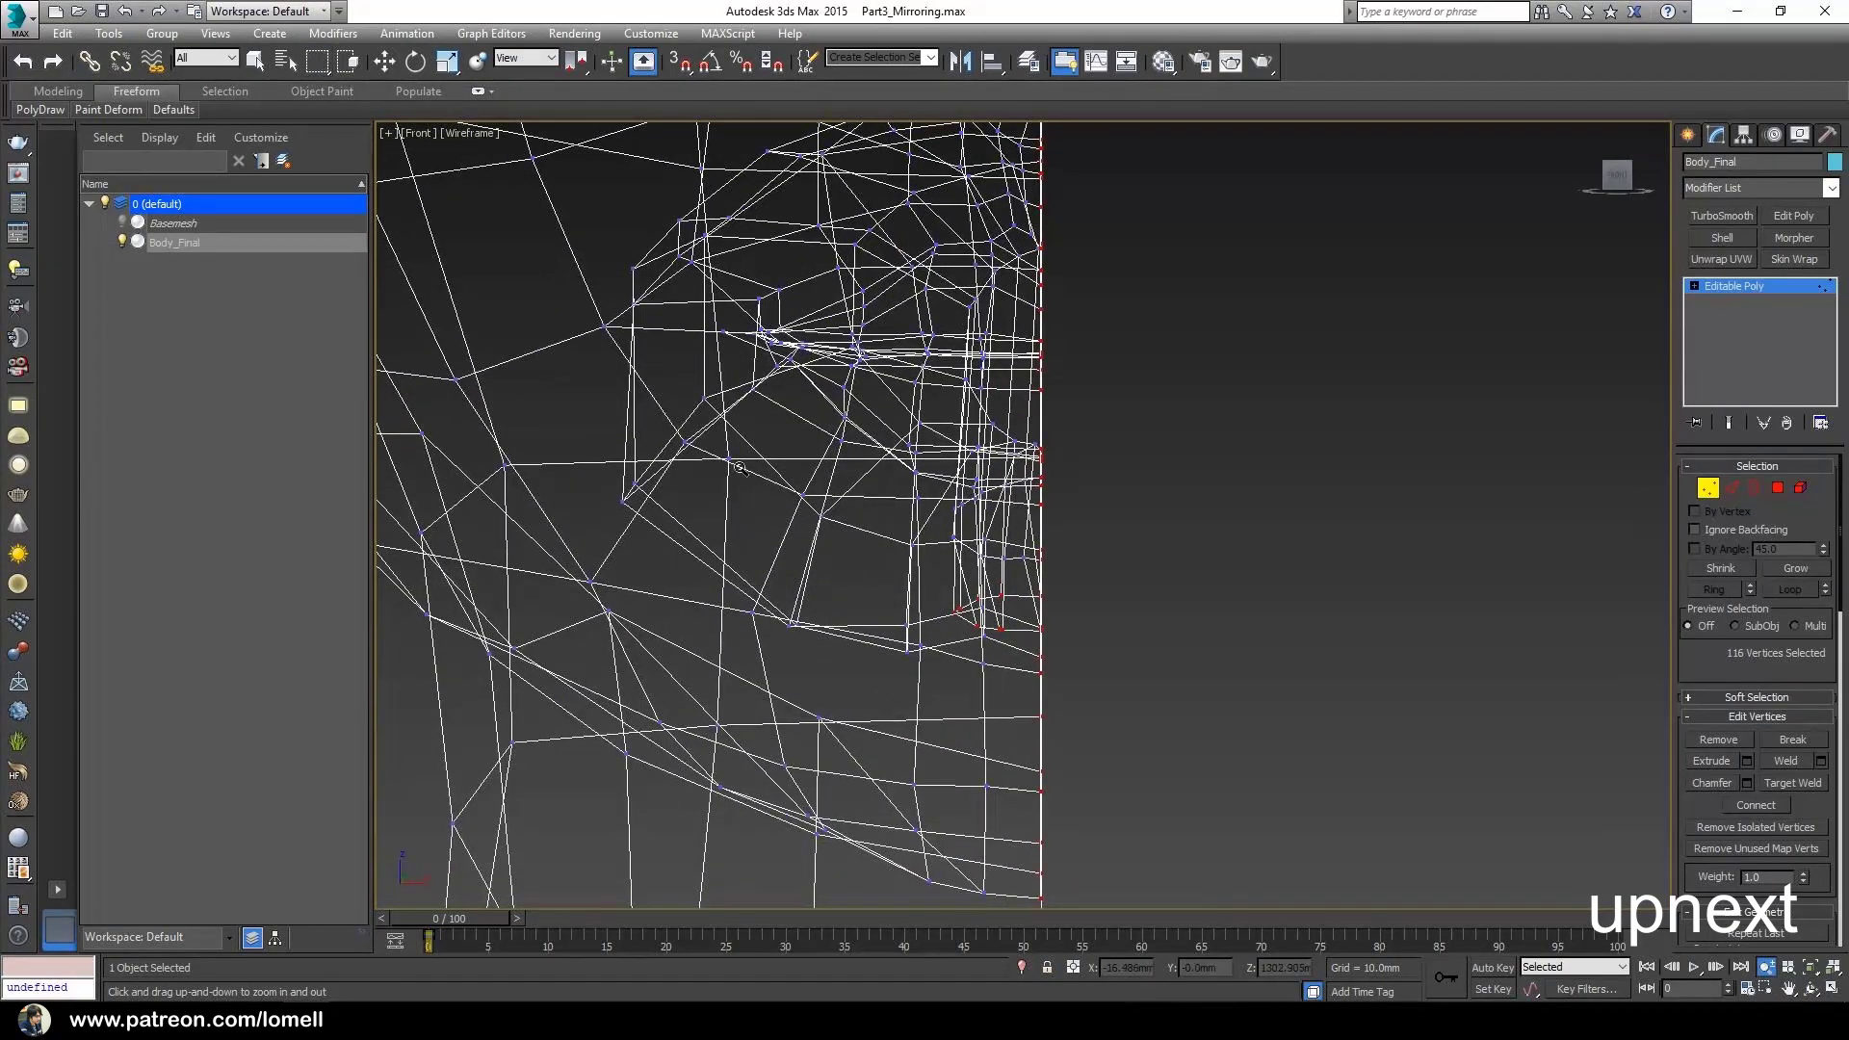
middle_click_drag(739, 468, 692, 517)
left_click_drag(867, 598, 973, 696, "alt")
middle_click_drag(928, 388, 880, 570)
middle_click_drag(925, 250, 928, 706)
scroll(928, 706, "down", 5)
scroll(978, 588, "up", 4)
middle_click_drag(984, 588, 920, 212)
scroll(921, 213, "down", 6)
- Activate the Scale tool and examine the selected centre-line vertices along the body in front and perspective views
key("r")
middle_click_drag(871, 130, 864, 624)
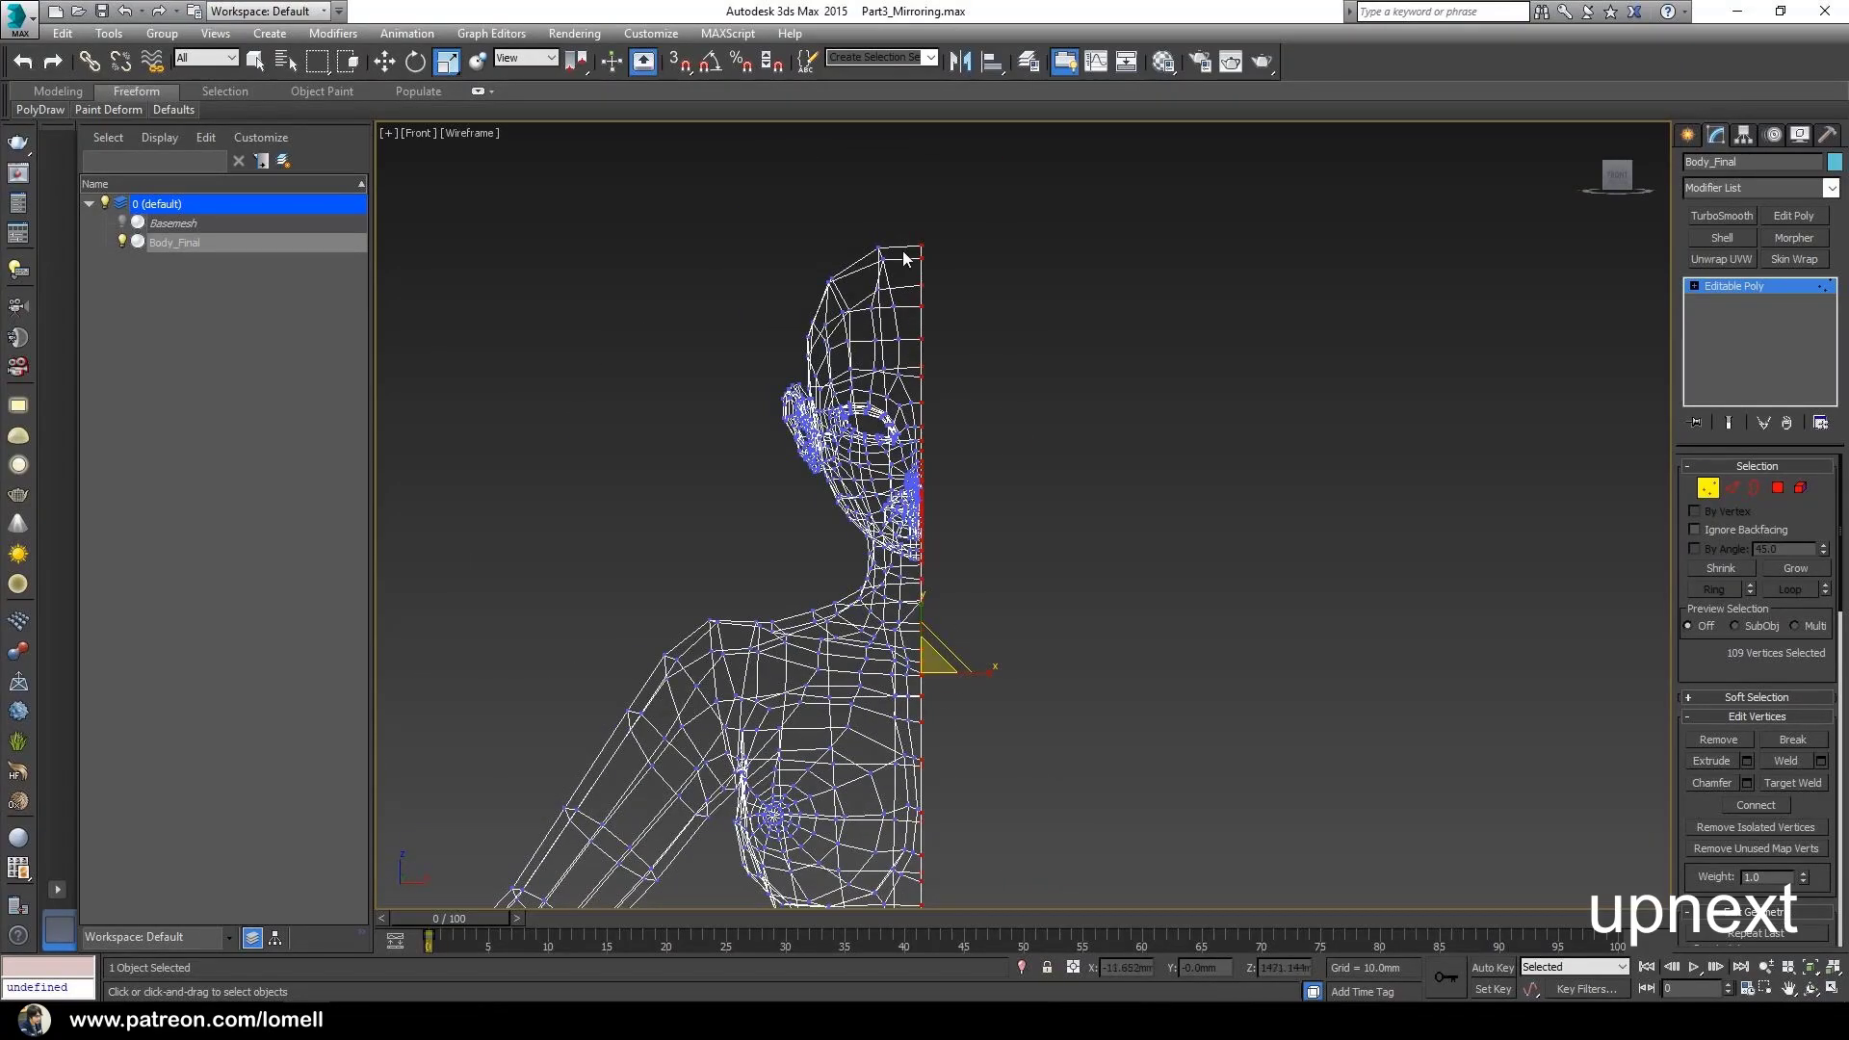
middle_click_drag(922, 693, 966, 648)
scroll(972, 713, "down", 5)
middle_click_drag(973, 713, 980, 551)
scroll(919, 379, "up", 5)
key("p")
middle_click_drag(867, 554, 966, 564, "alt")
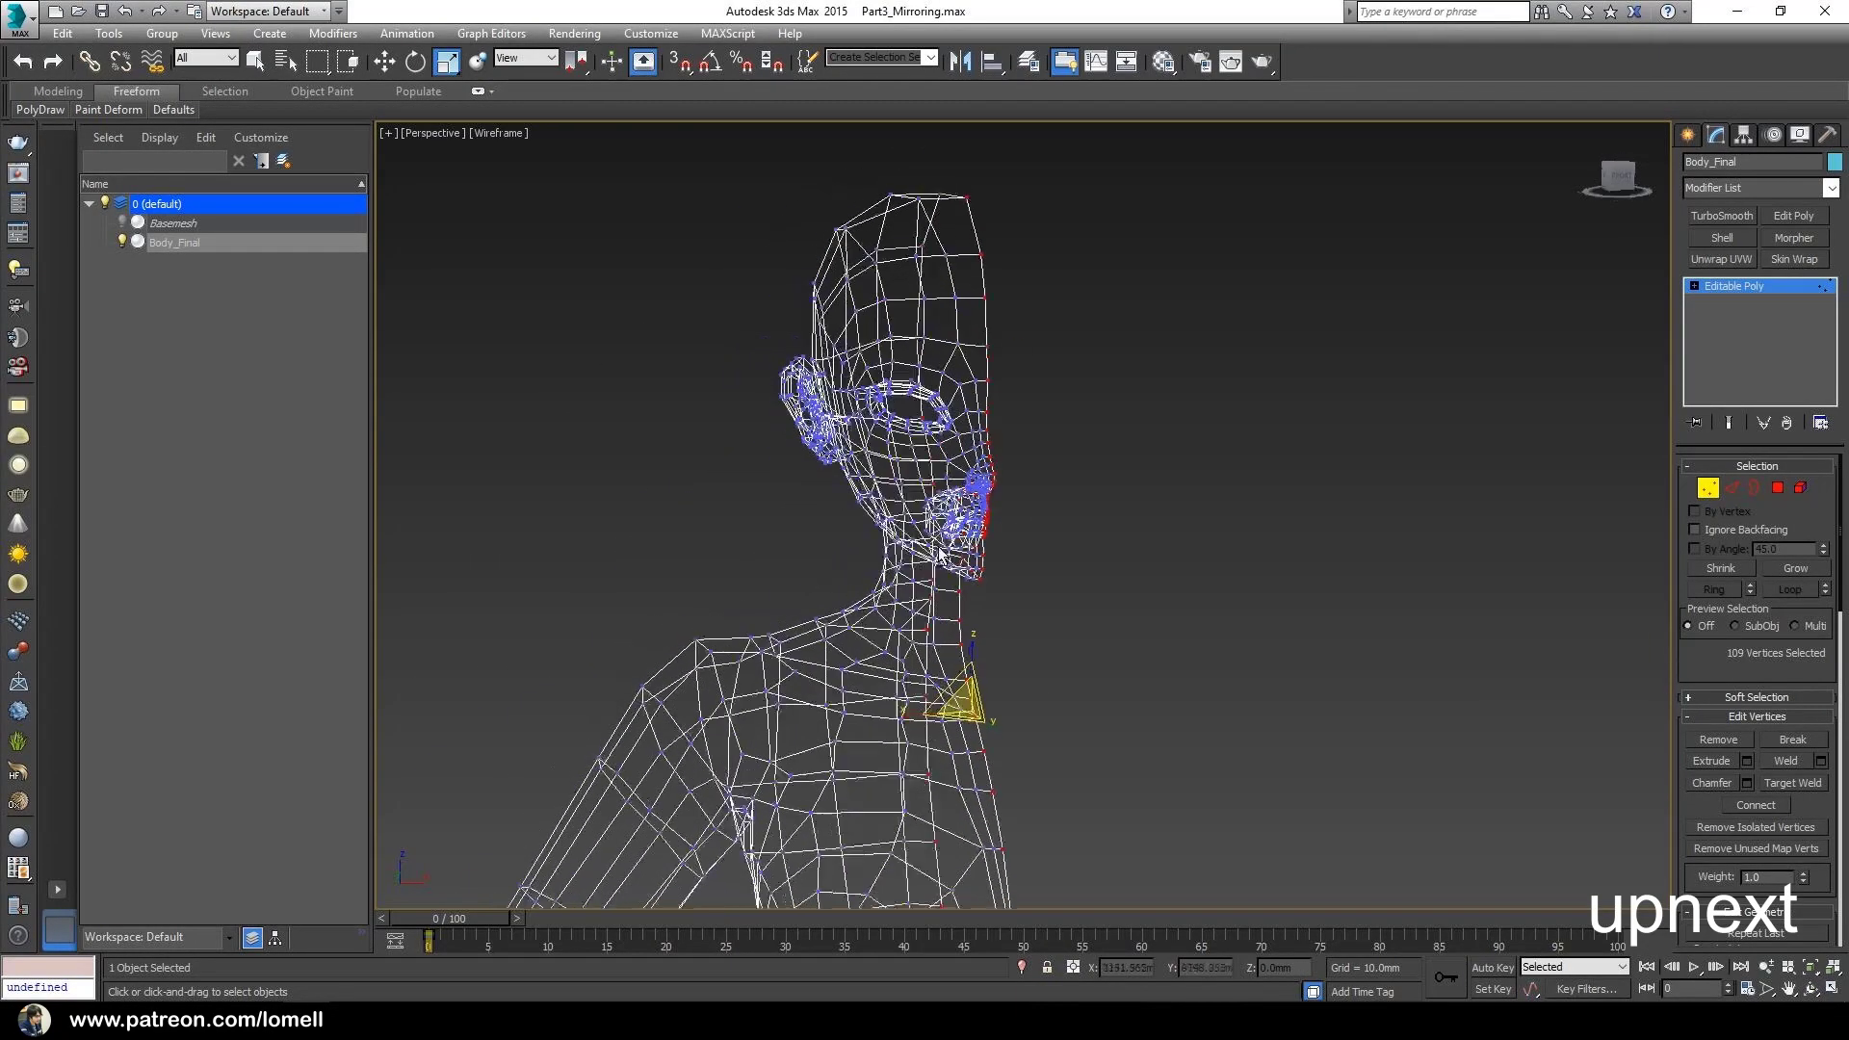
- Return to shaded display and mirror Body_Final with a Symmetry modifier on the X axis with Flip enabled
left_click(1795, 288)
key("F3")
left_click(1831, 188)
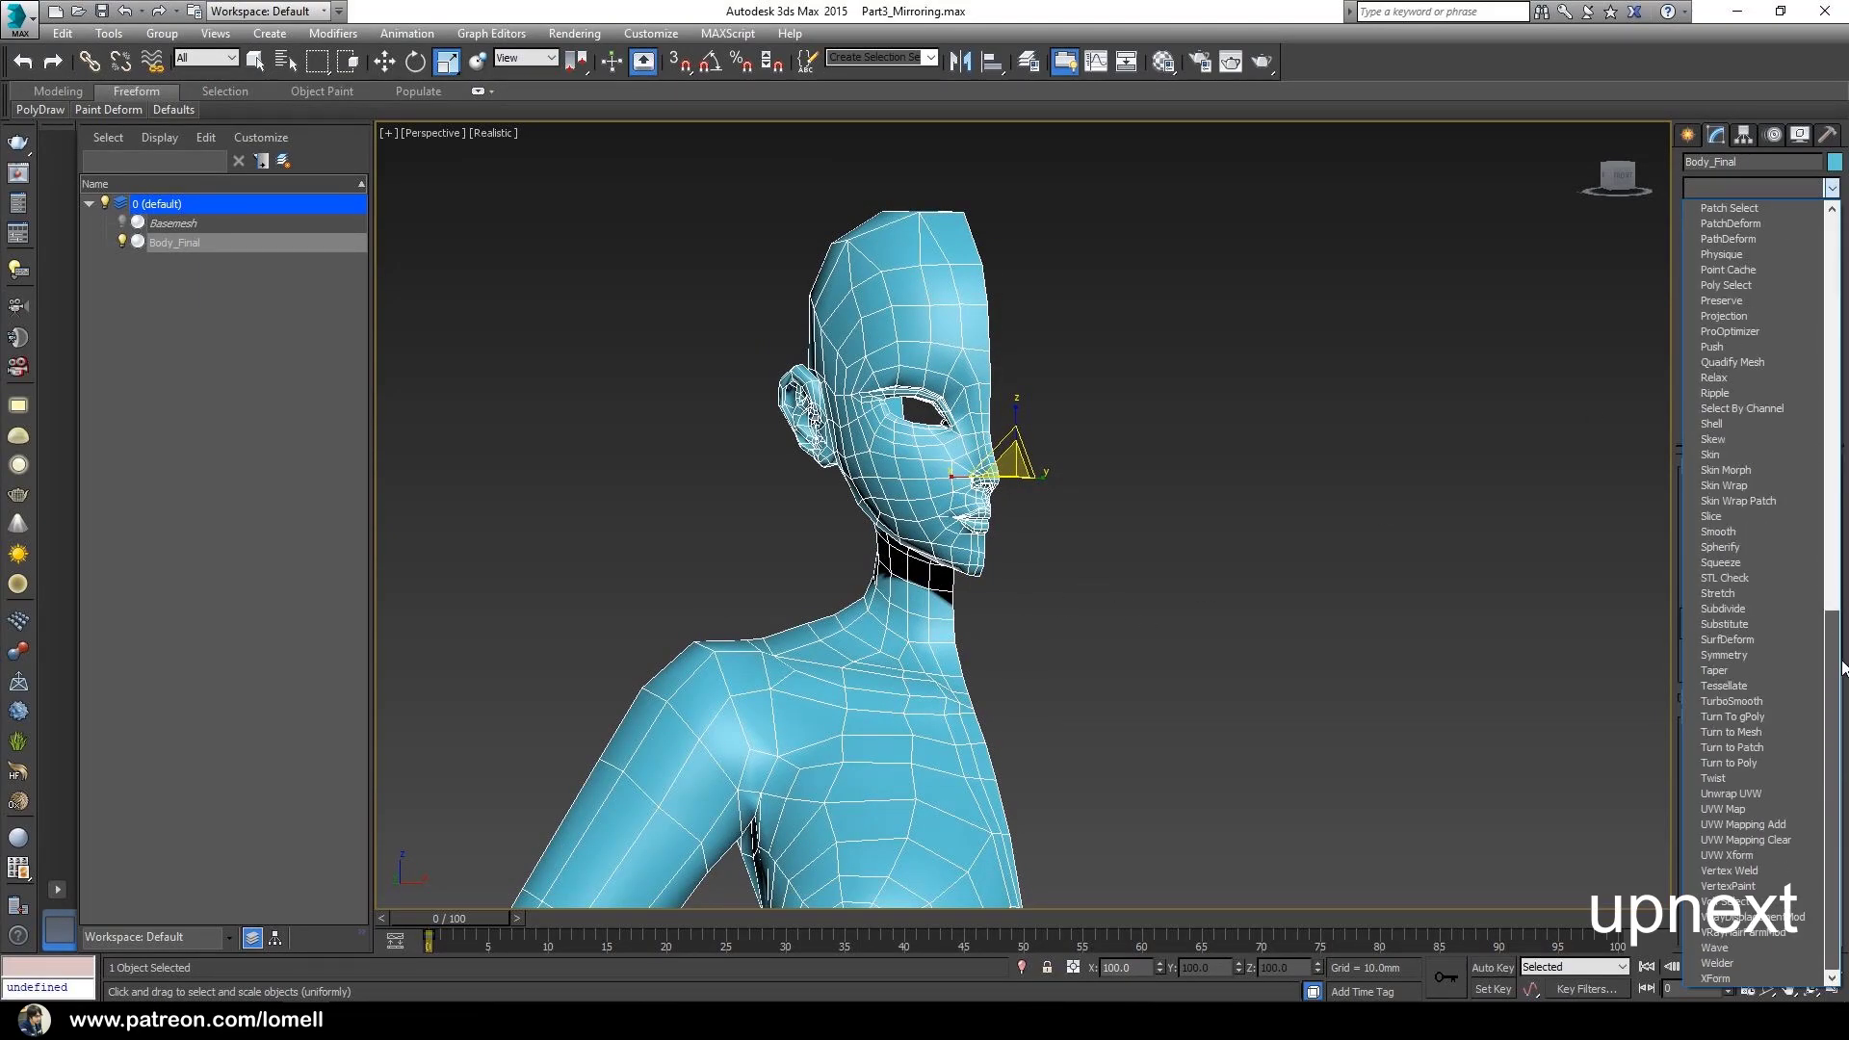
left_click(1716, 657)
left_click(1729, 525)
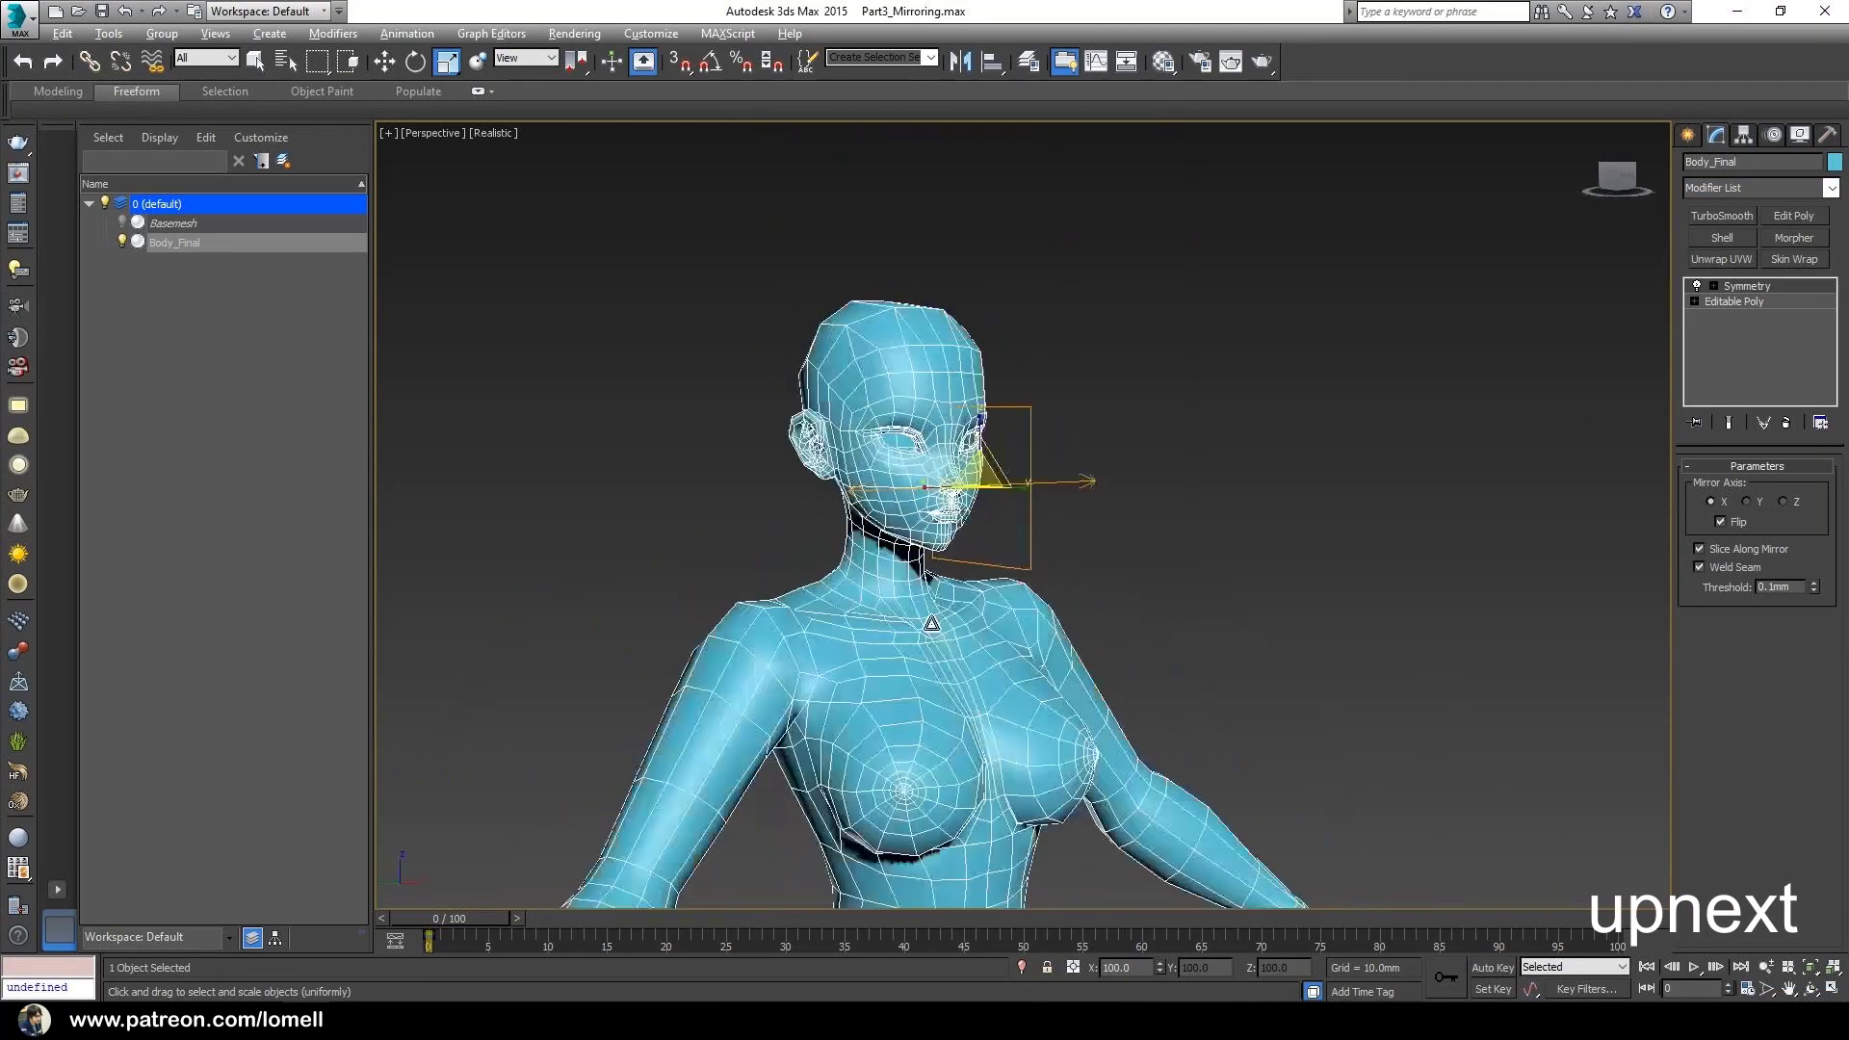
- Add a TurboSmooth modifier above Symmetry and inspect the smoothed centre seam up close
left_click(1726, 219)
middle_click_drag(1206, 643, 979, 474)
scroll(958, 616, "down", 3)
scroll(981, 573, "up", 3)
scroll(997, 612, "up", 5)
scroll(970, 417, "up", 3)
scroll(969, 417, "down", 3)
scroll(998, 598, "up", 4)
scroll(1017, 595, "down", 4)
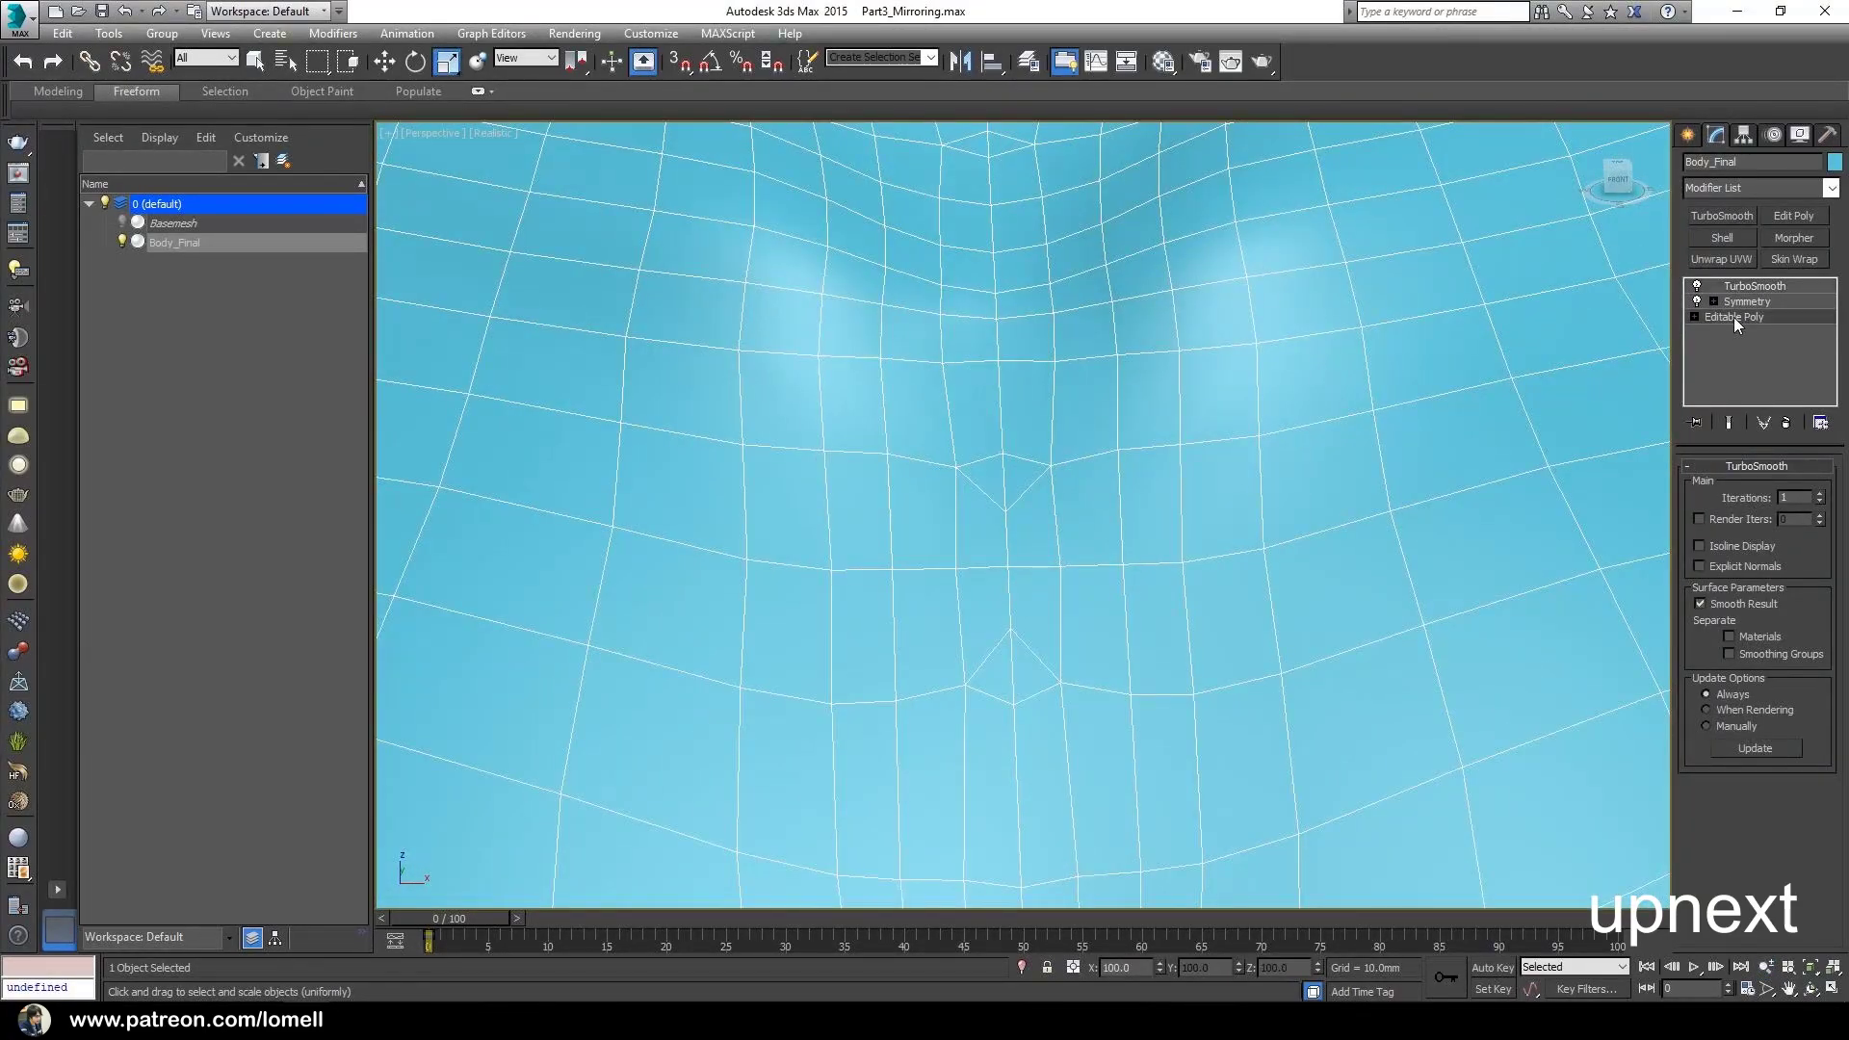
- Select two adjacent centre-line border edges on the Editable Poly base level of the half body and activate the Move tool
left_click(1734, 318)
left_click(1732, 488)
left_click(1012, 410)
left_click(1020, 621, "ctrl")
mouse_move(1020, 621)
middle_mouse_down("alt")
mouse_move(955, 641)
mouse_move(1050, 611)
middle_mouse_up("alt")
left_click(384, 62)
left_click_drag(986, 530, 1048, 532)
middle_click_drag(1041, 640, 1048, 614, "alt")
key("ctrl+z")
- Set the Edit Geometry constraint for the edges to None
scroll(1682, 578, "down", 5)
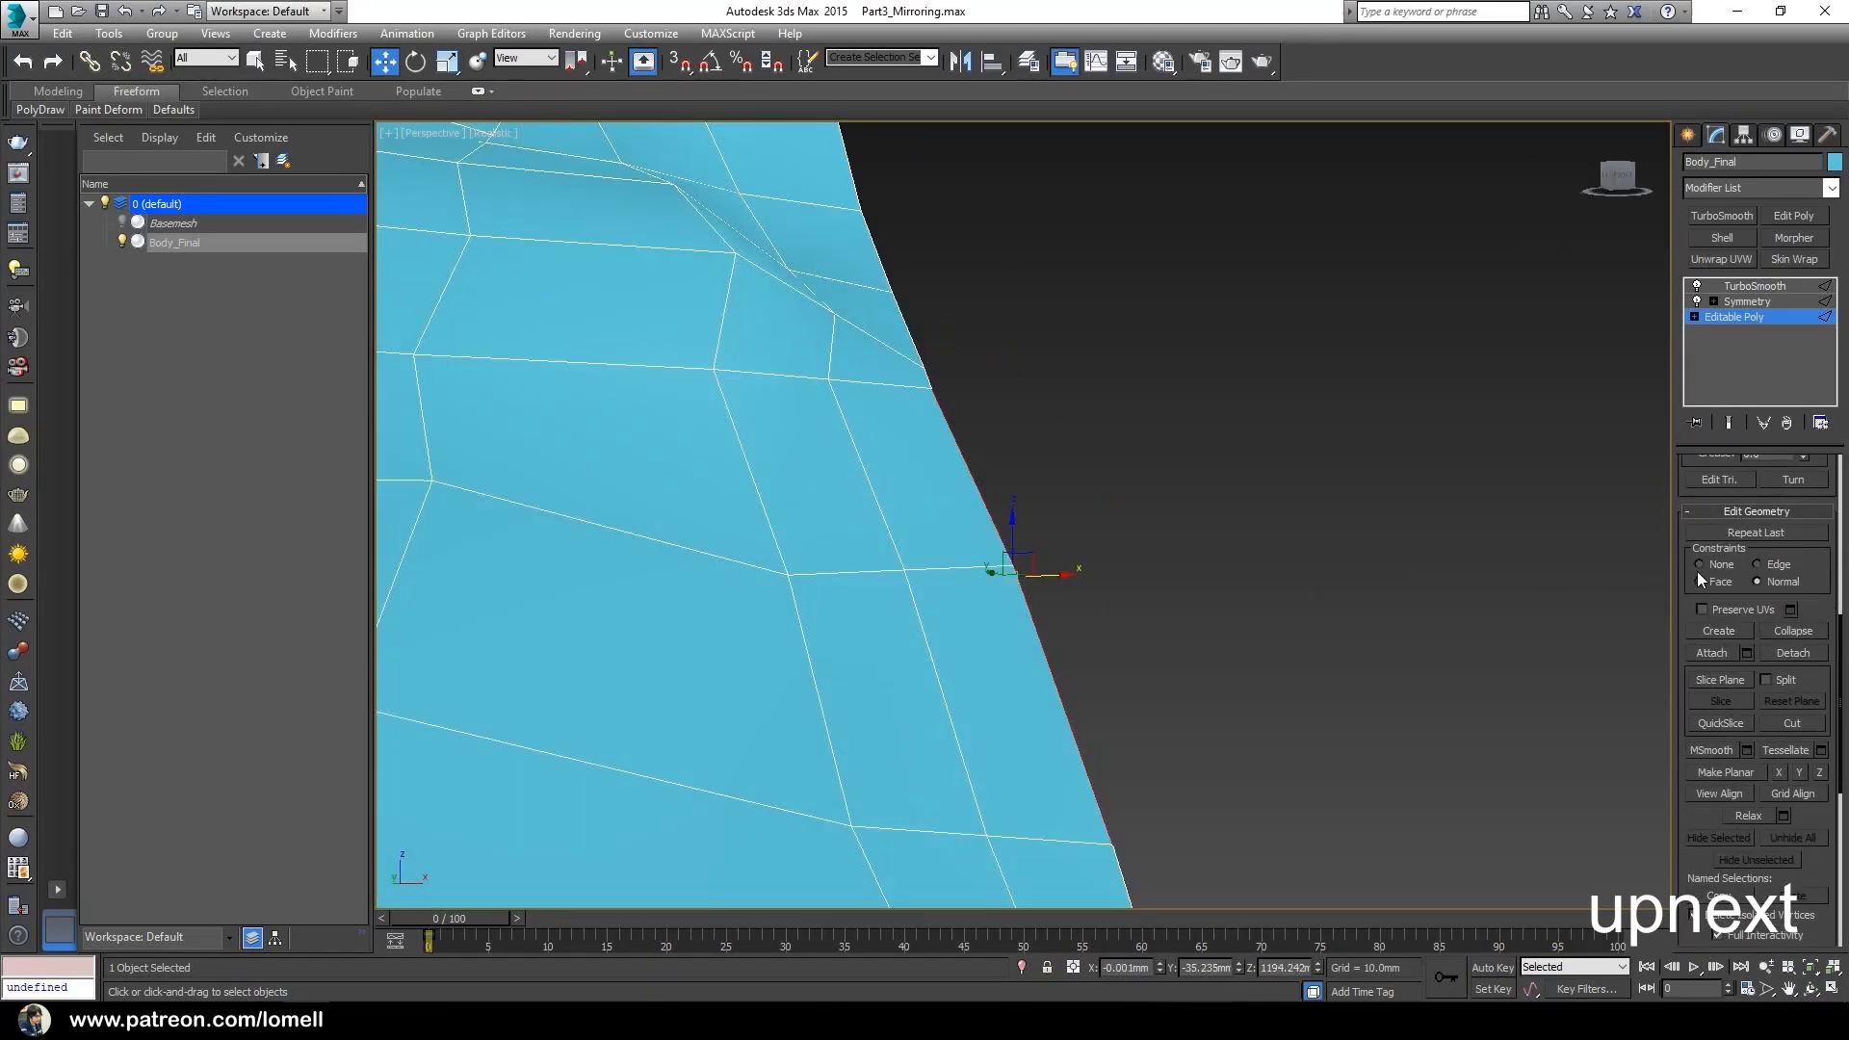
left_click(1720, 566)
scroll(1718, 657, "up", 3)
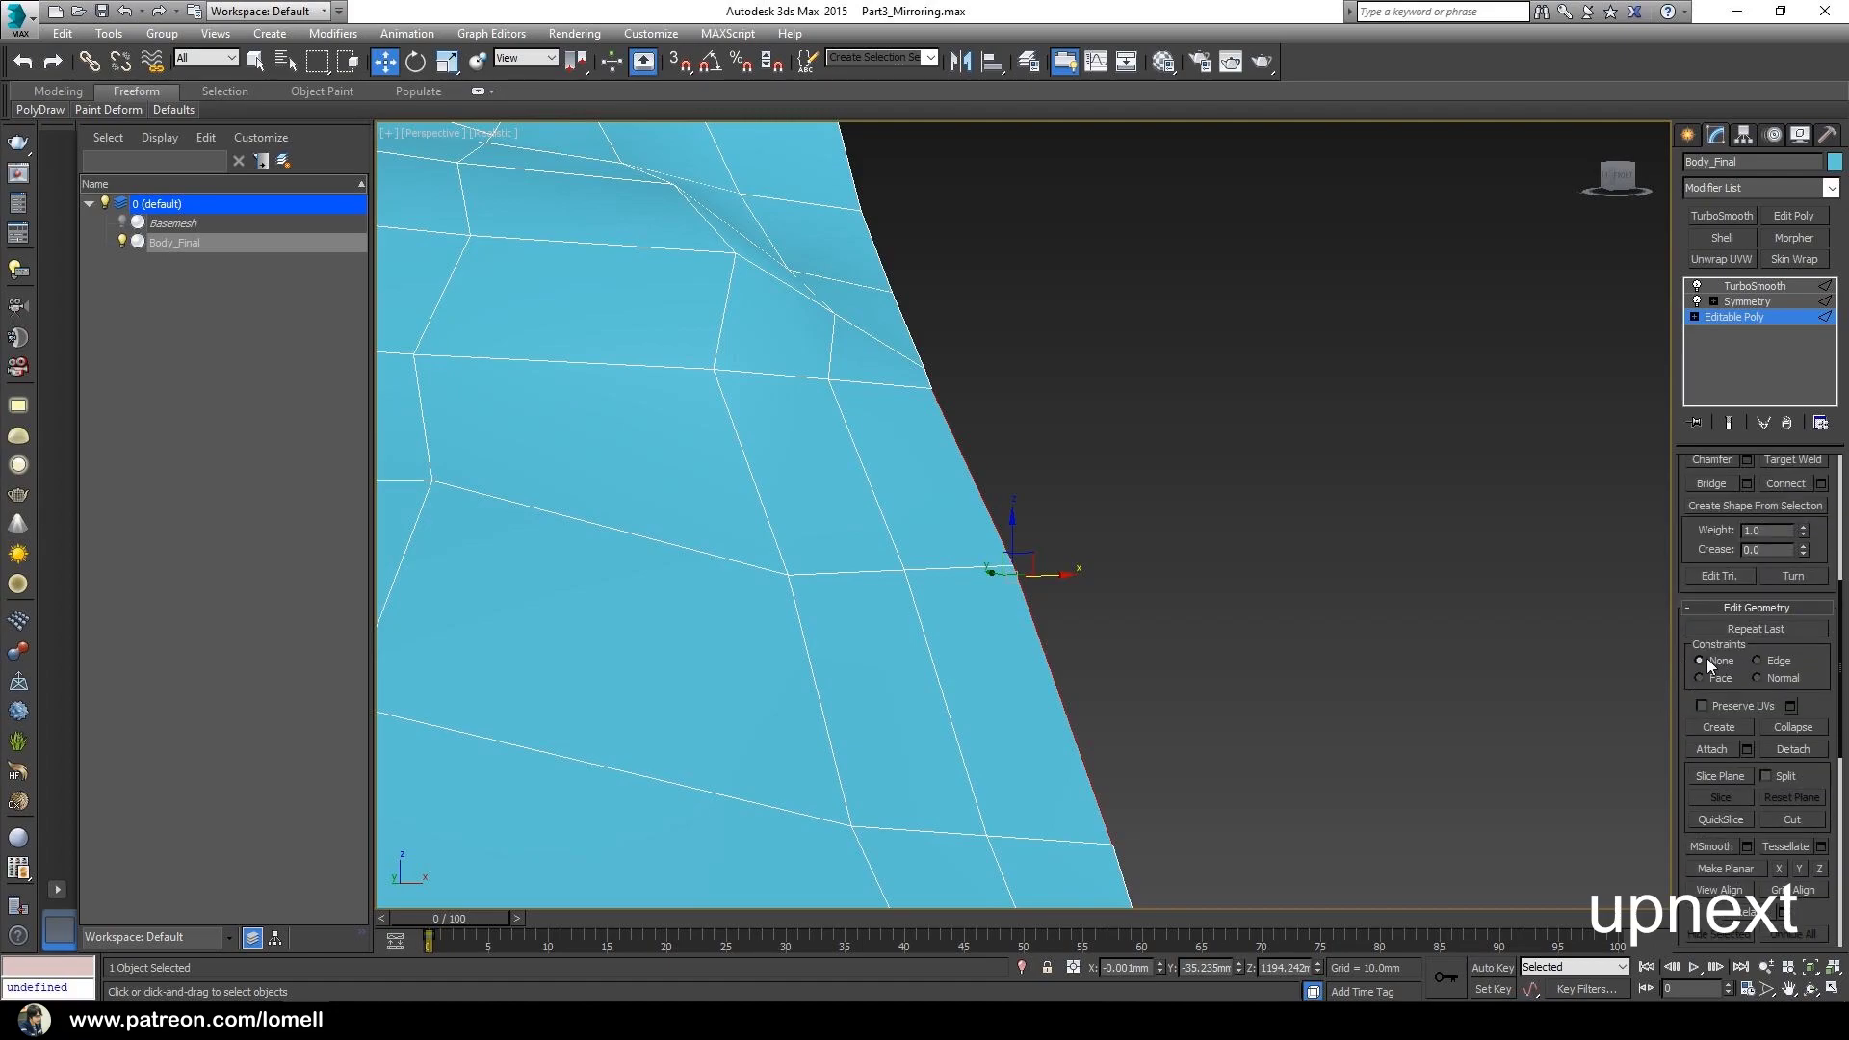
- Move the two selected border edges along X to about 1.24 mm and return to the TurboSmooth level of the mirrored body
middle_click_drag(975, 695, 1060, 592, "alt")
left_click_drag(1075, 578, 1090, 579)
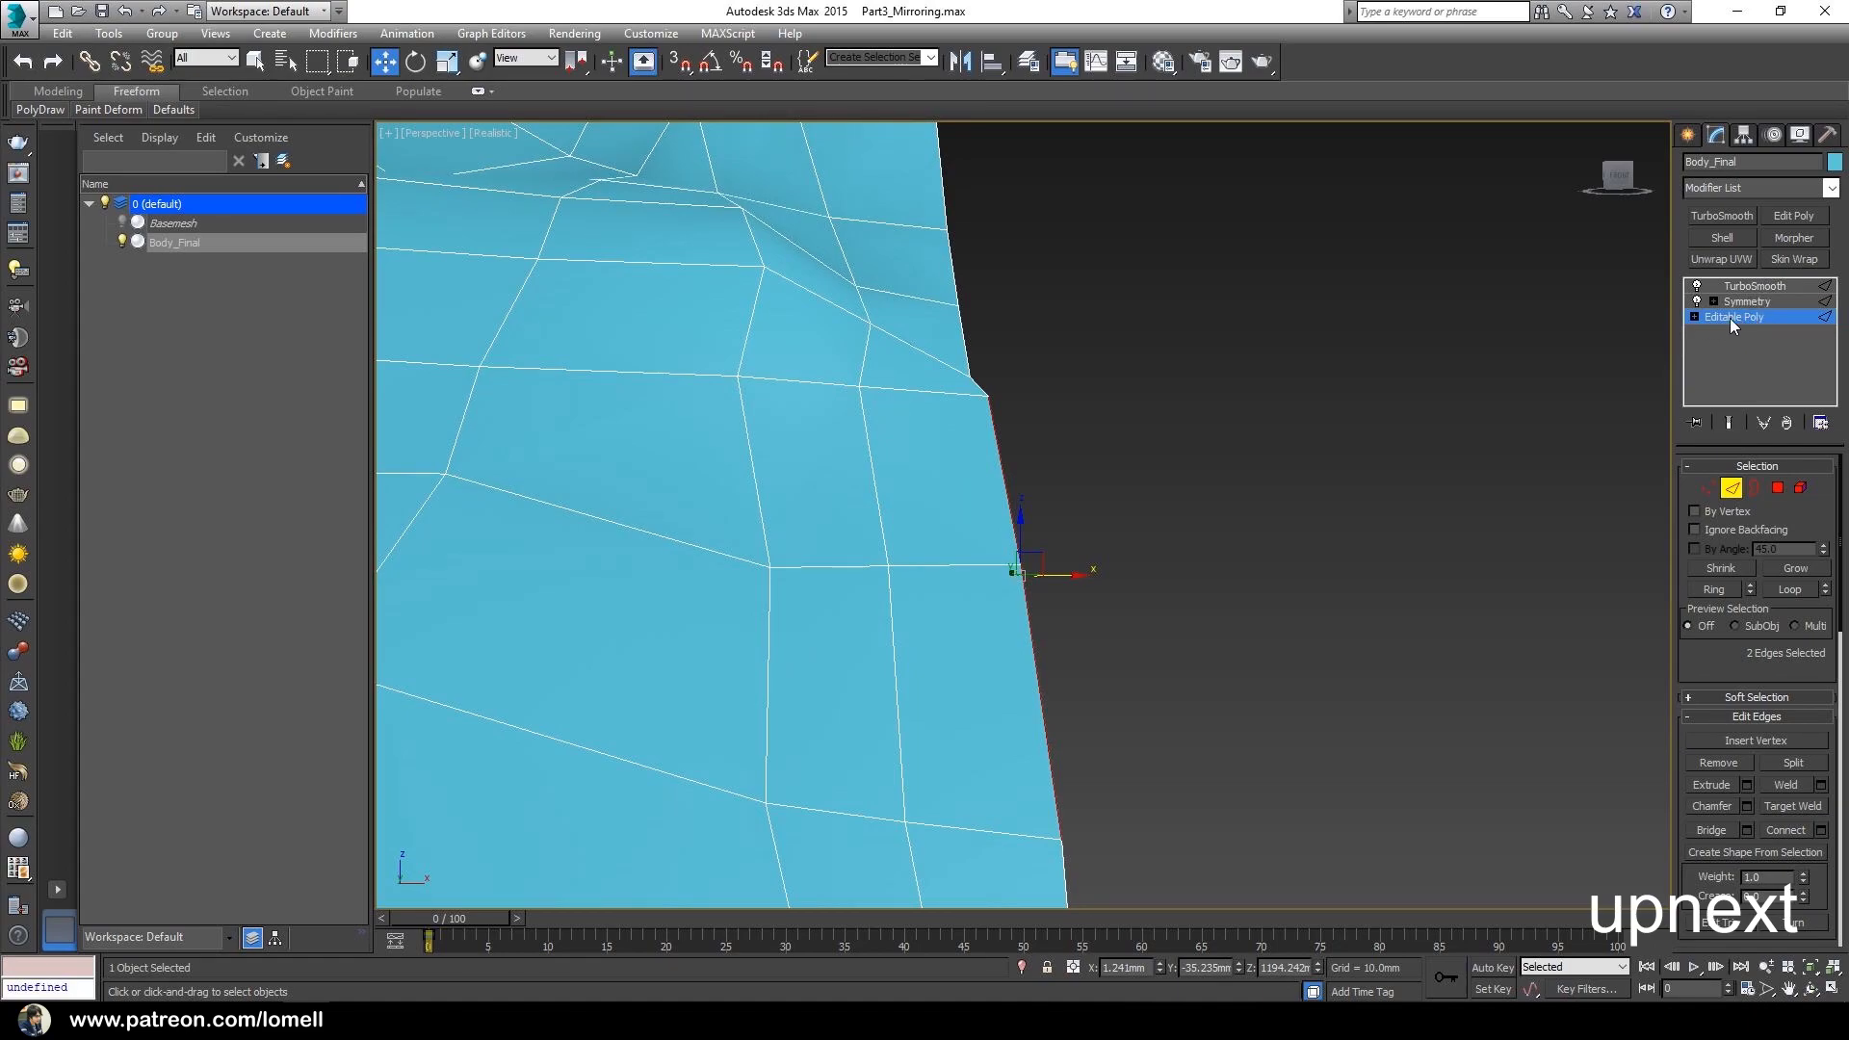
left_click(1765, 301)
left_click(1760, 288)
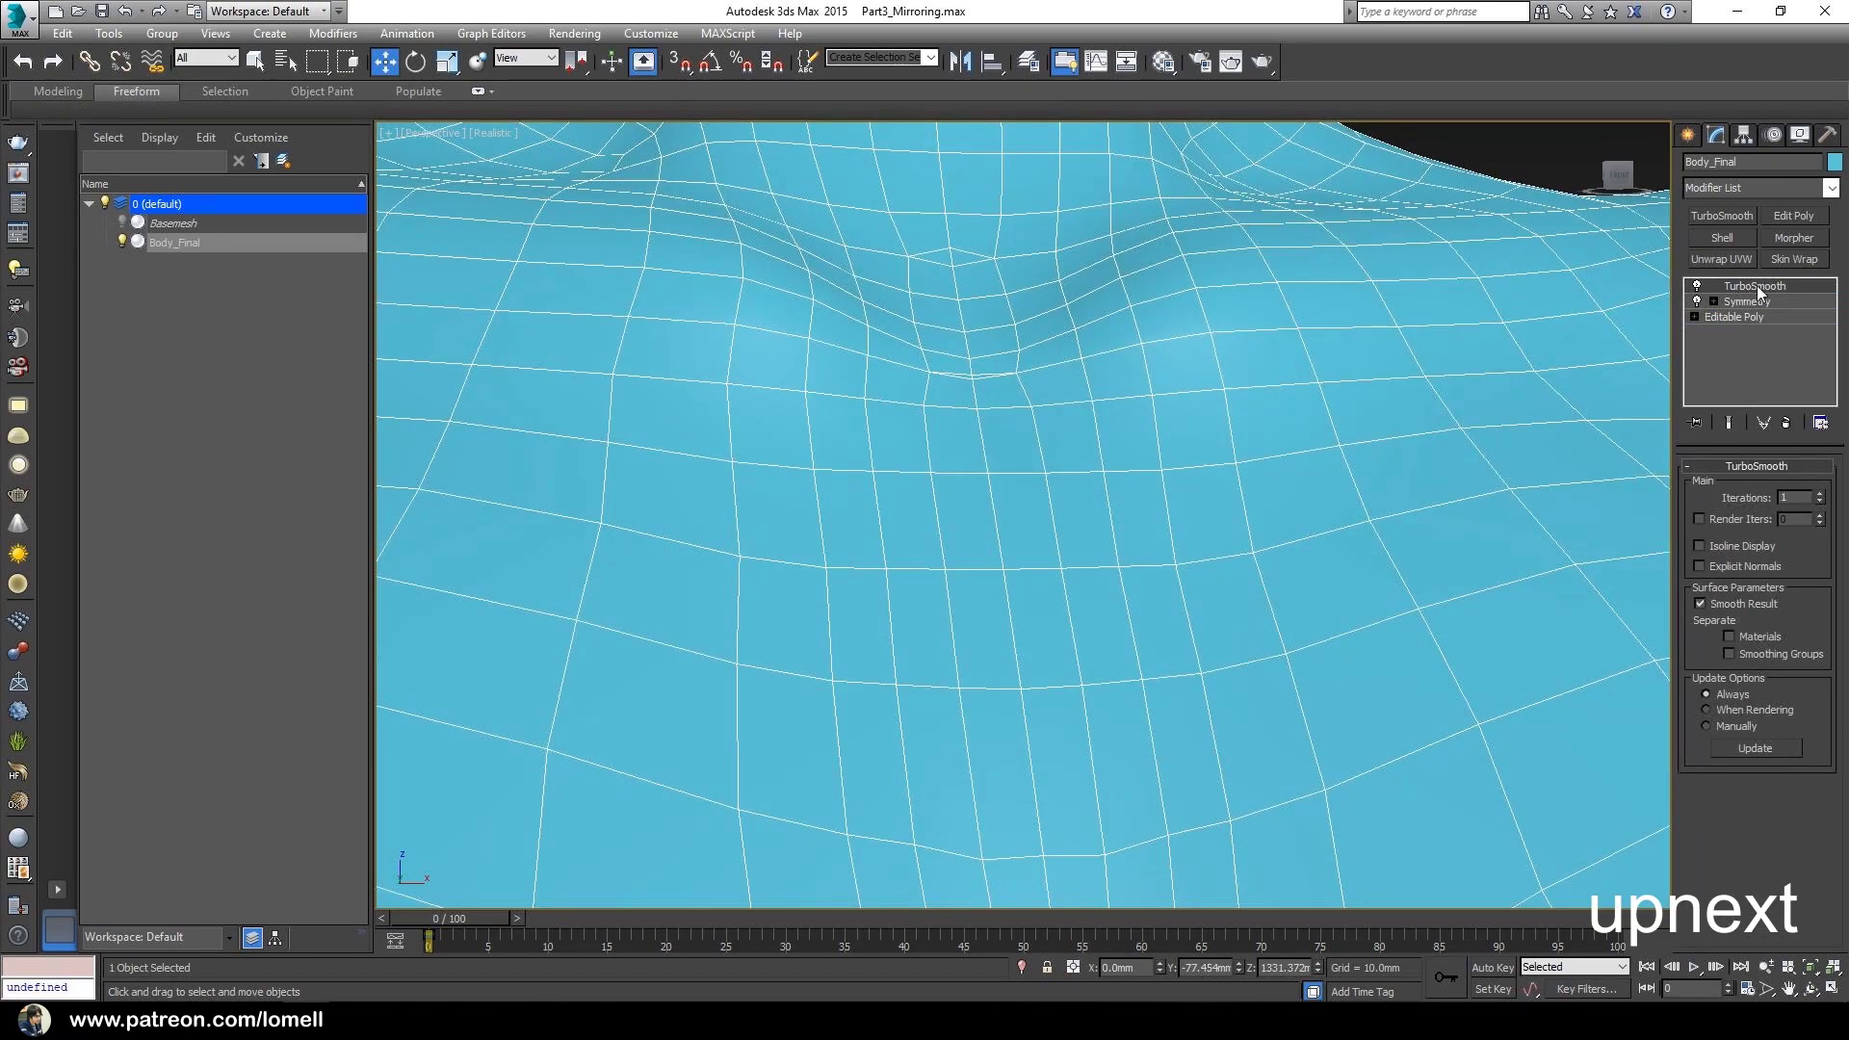